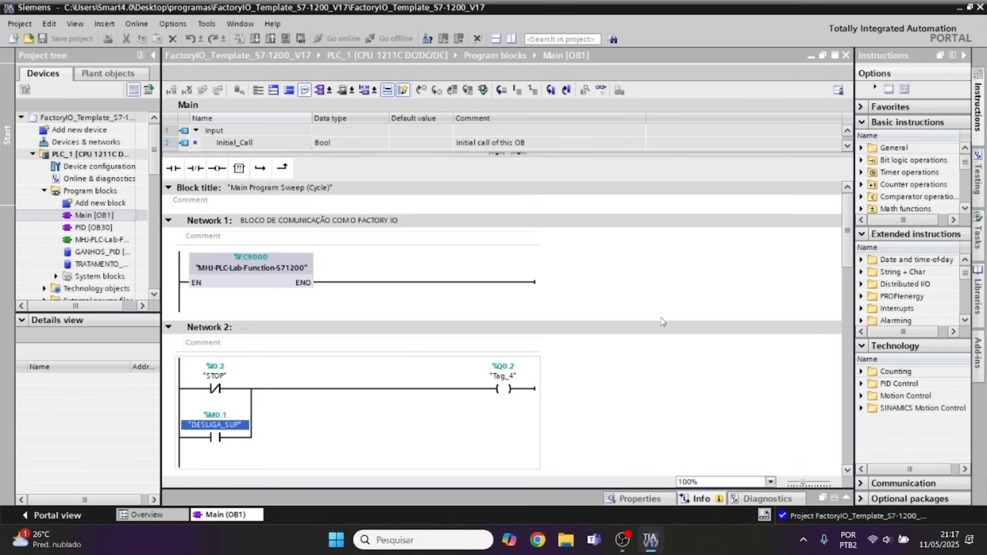
Start the PLC simulation for PLC_1, accept the device as trusted and load the project into it.
click(453, 107)
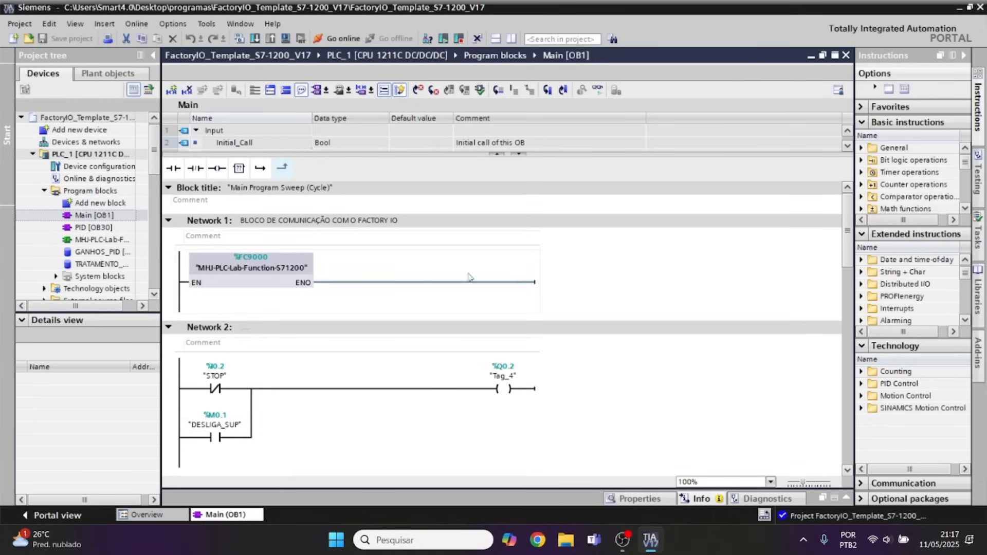
click(286, 39)
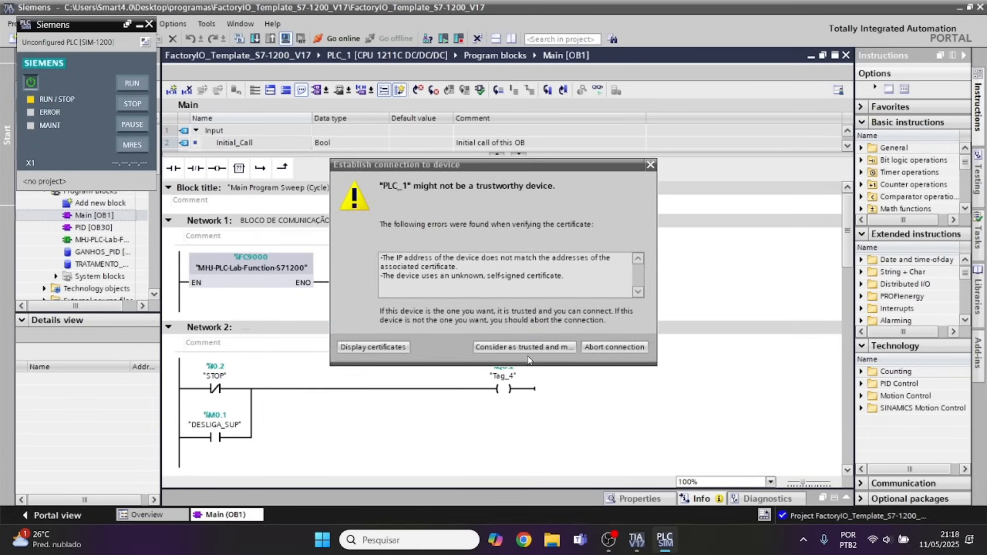
click(527, 352)
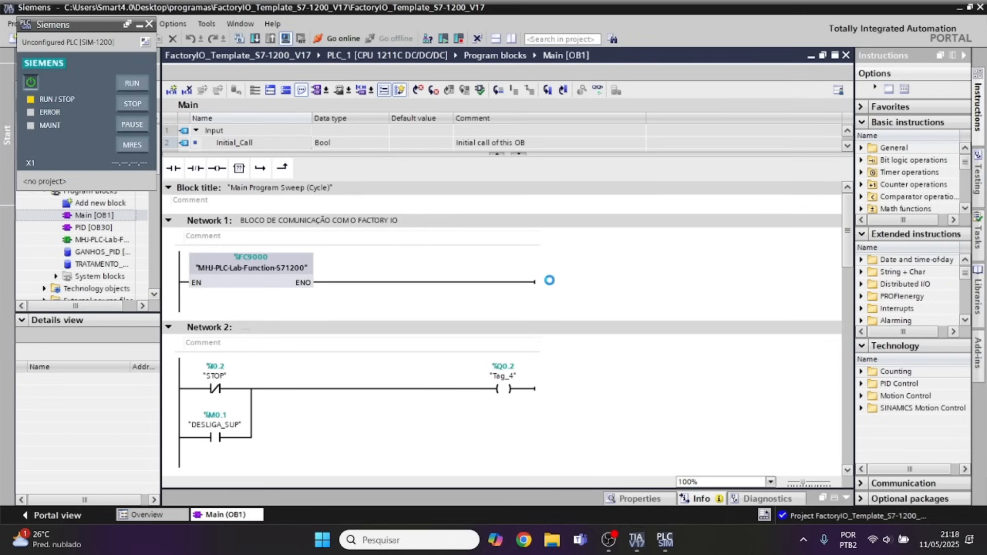
click(647, 392)
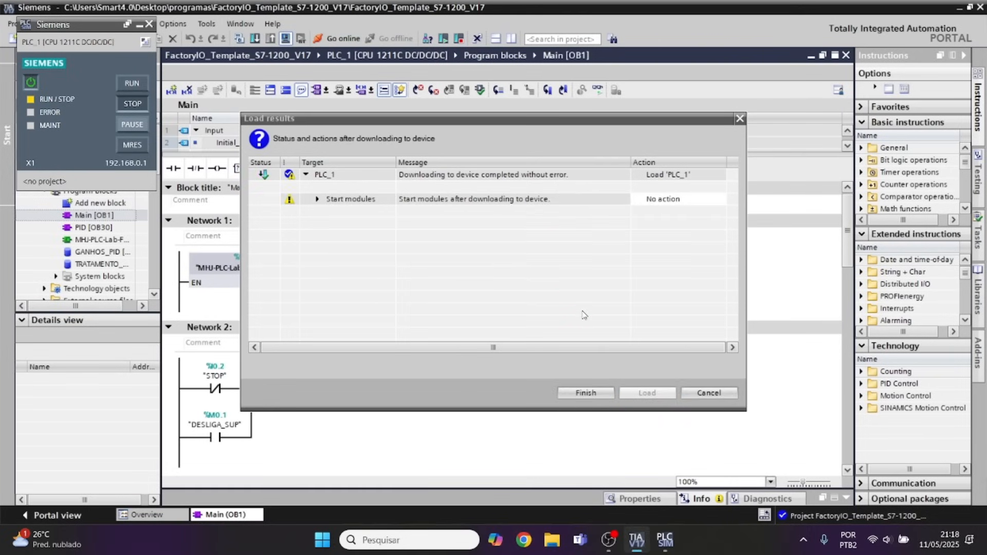
Set the start modules action to Start module and finish the download.
click(688, 203)
click(685, 202)
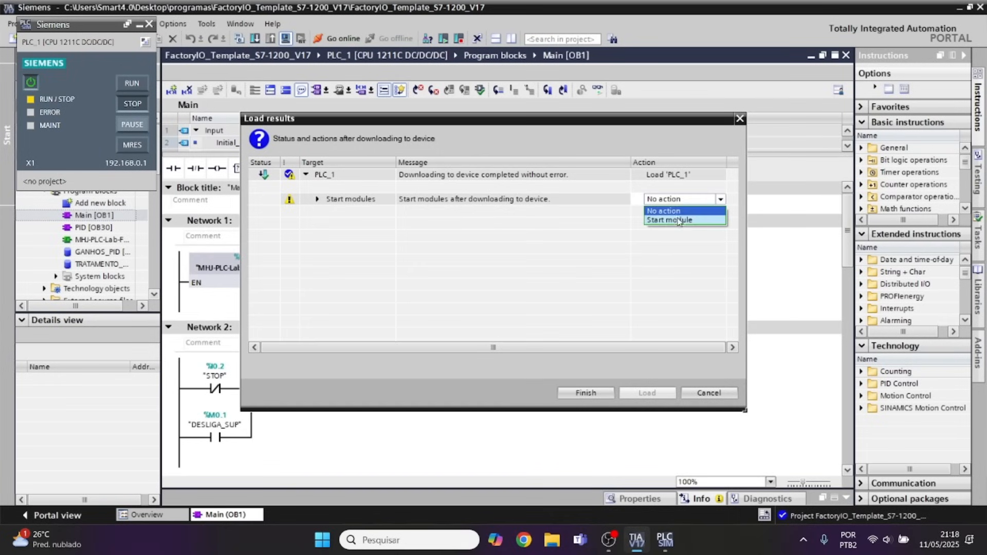
click(676, 220)
click(581, 393)
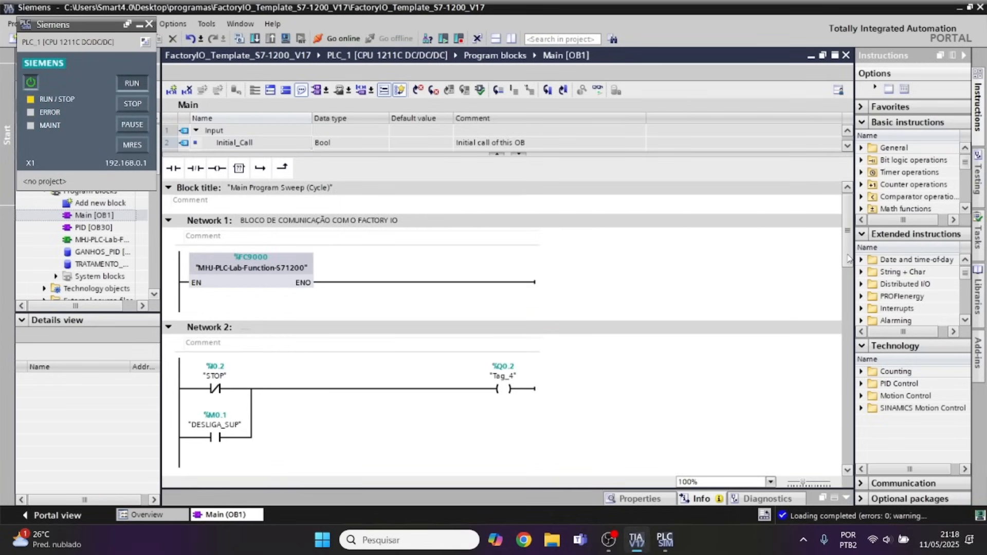
Turn on online monitoring of Main [OB1] and accept PLC_1 as a trusted device.
drag(848, 263, 866, 207)
click(598, 91)
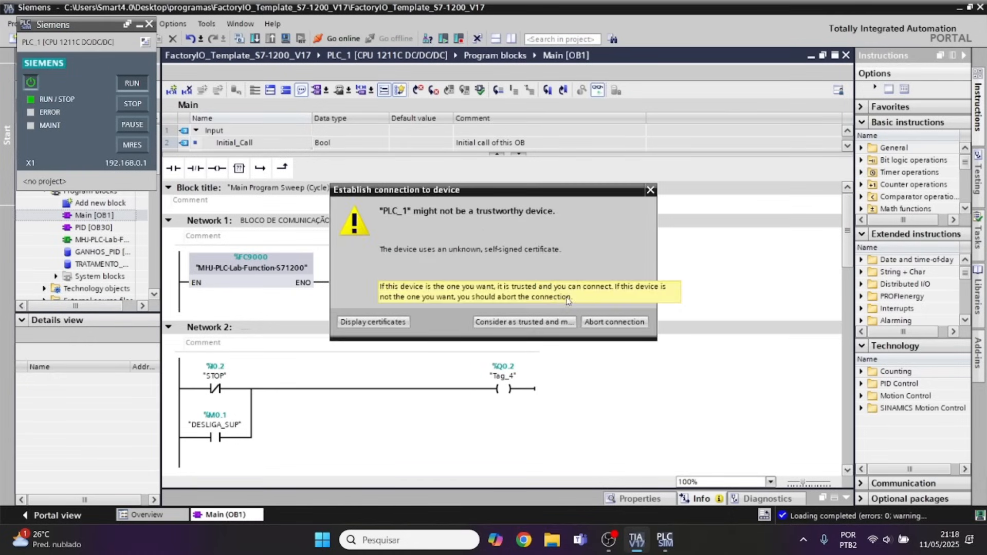
click(513, 322)
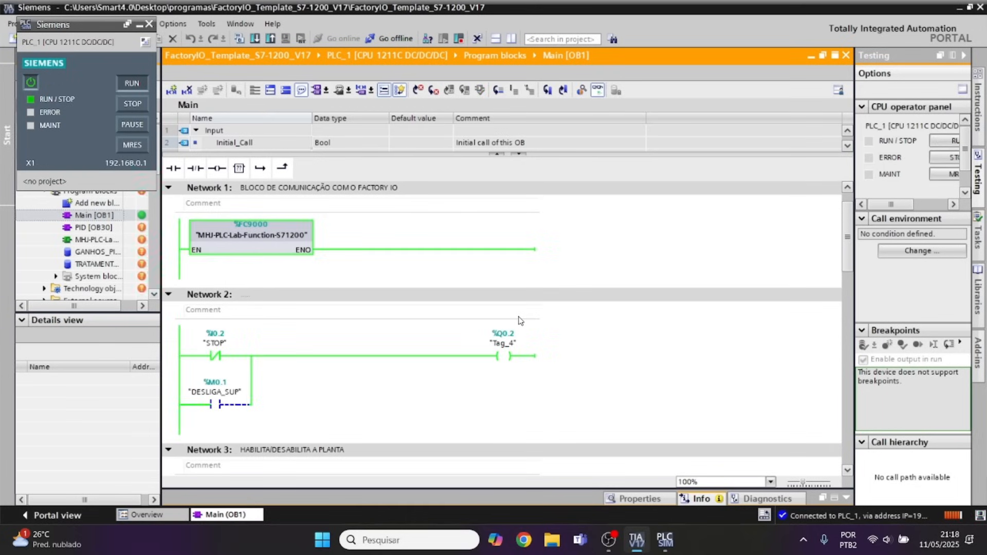
Examine the monitored logic in Networks 2 to 7 of Main [OB1], from the STOP and START rungs to the PID gains.
scroll(243, 367, down, 3)
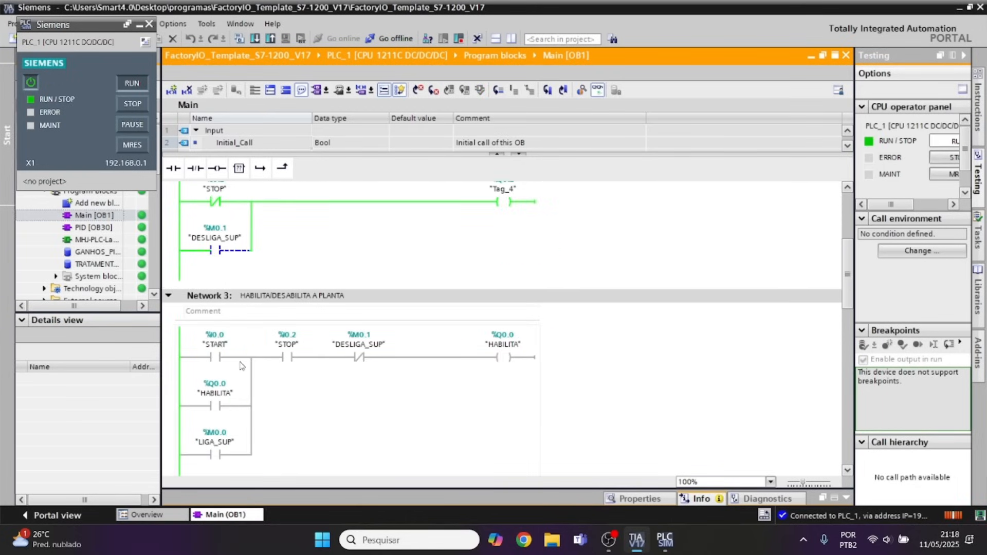
scroll(214, 262, up, 2)
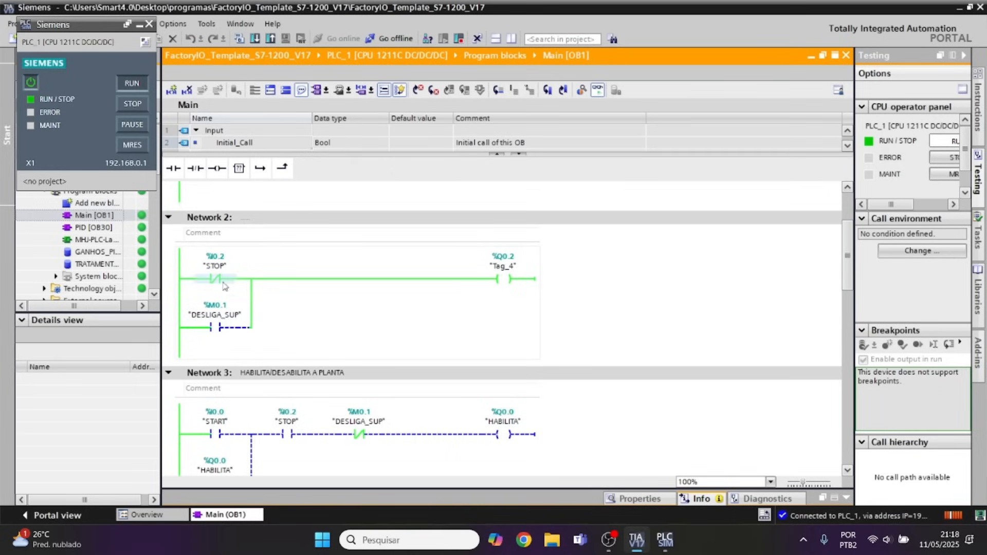
scroll(221, 328, down, 3)
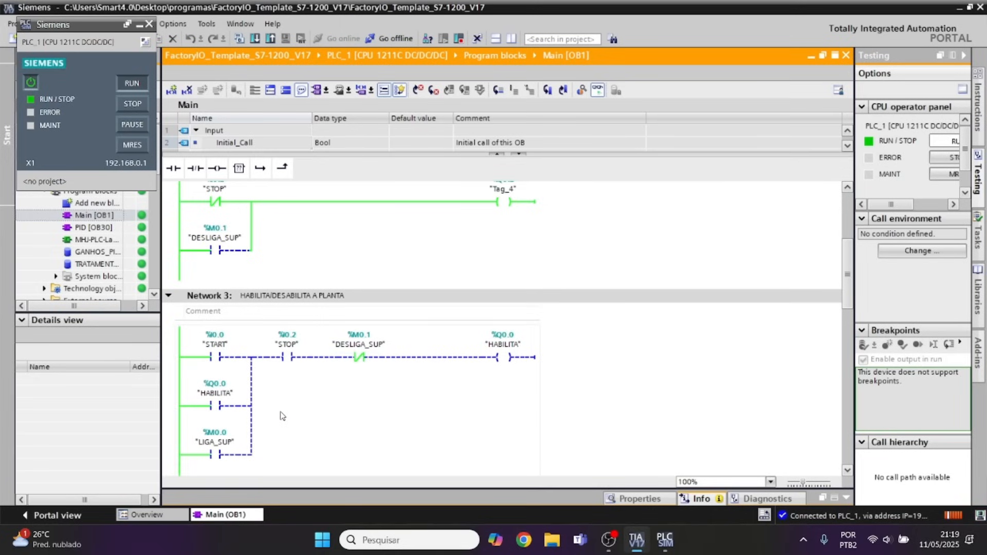
scroll(281, 415, down, 3)
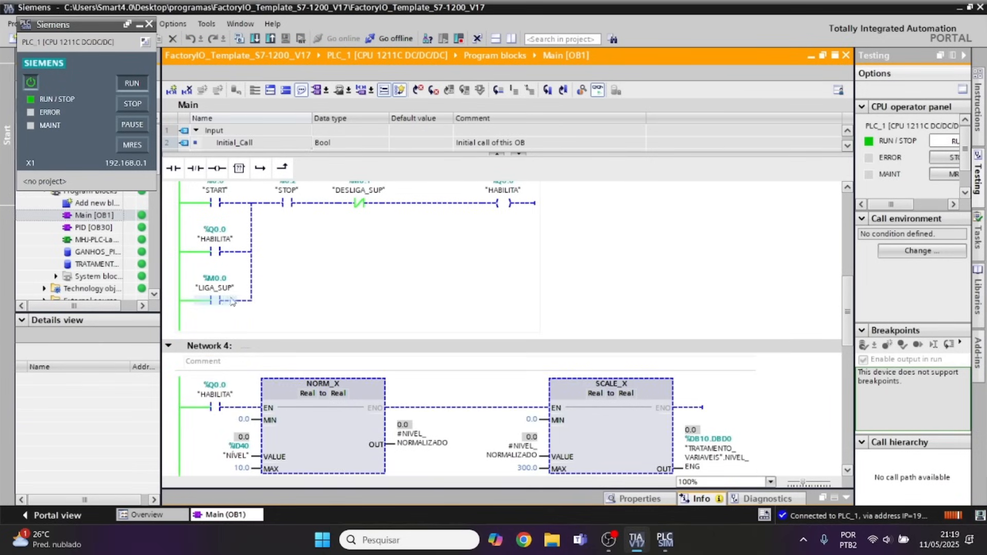
scroll(353, 212, down, 3)
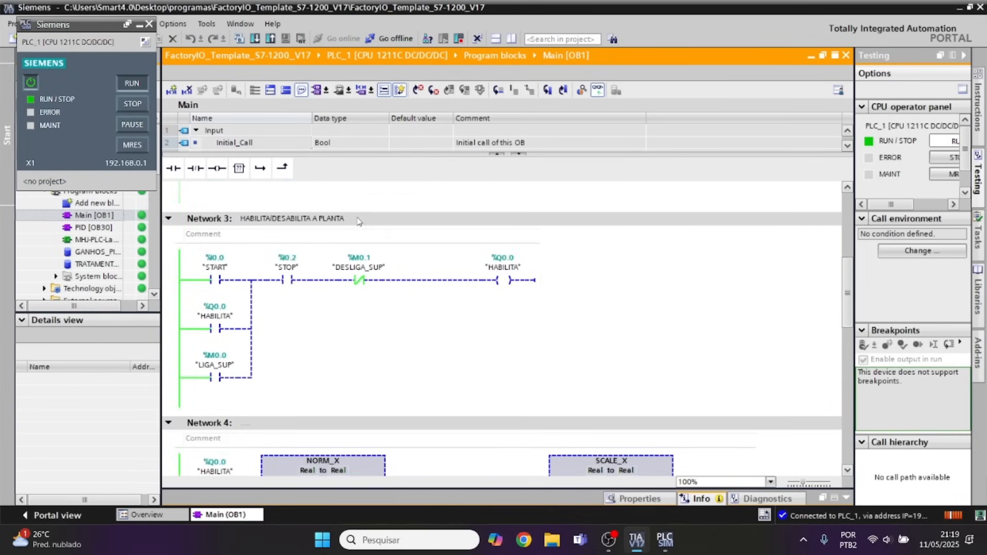
scroll(463, 296, down, 6)
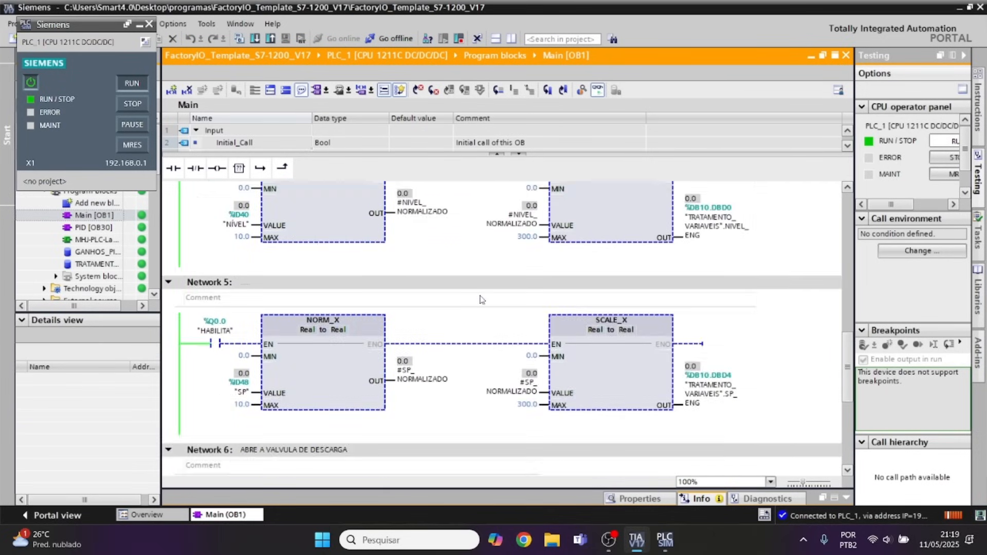
scroll(467, 297, down, 3)
scroll(468, 297, down, 1)
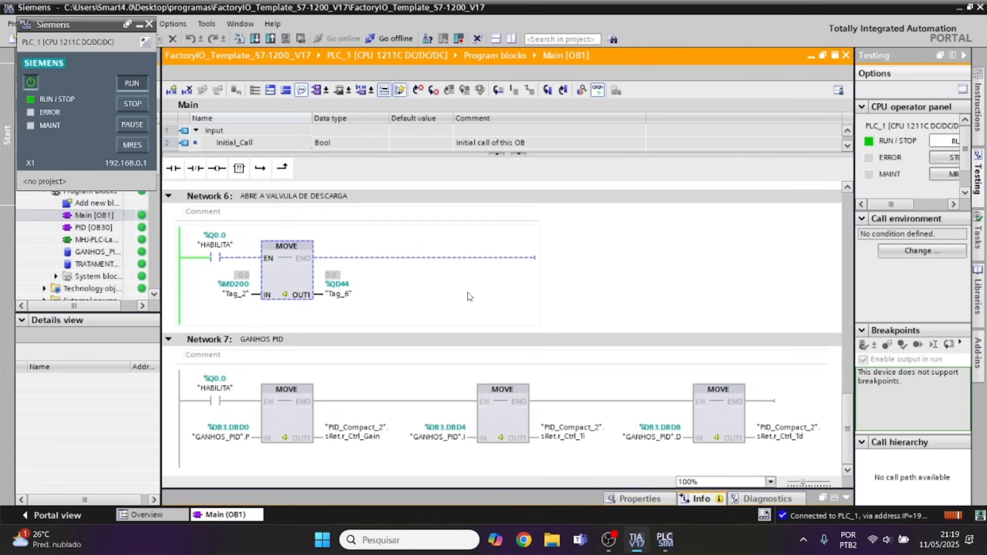
scroll(498, 368, up, 6)
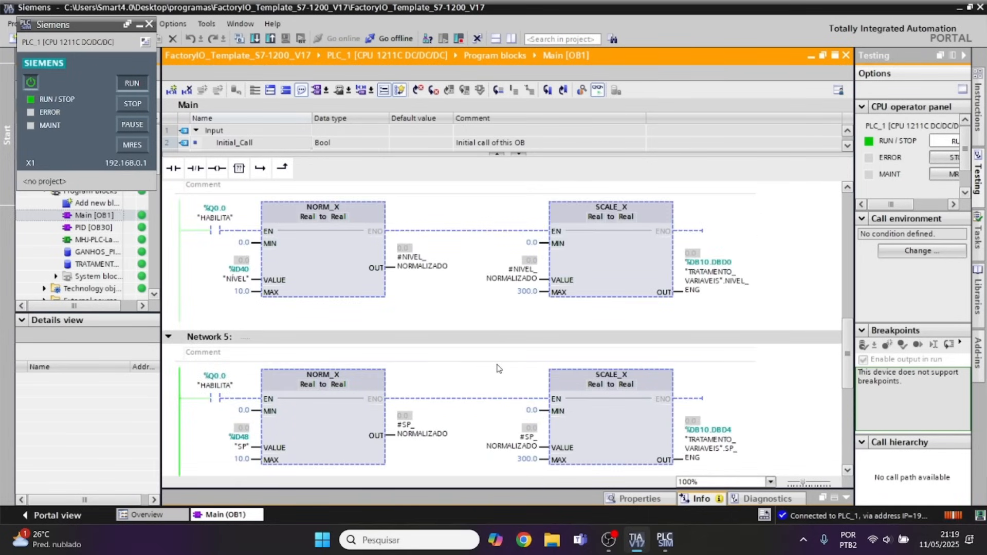
Minimize the PLC simulator, launch Factory IO from the desktop and open its Level Control scene.
click(139, 24)
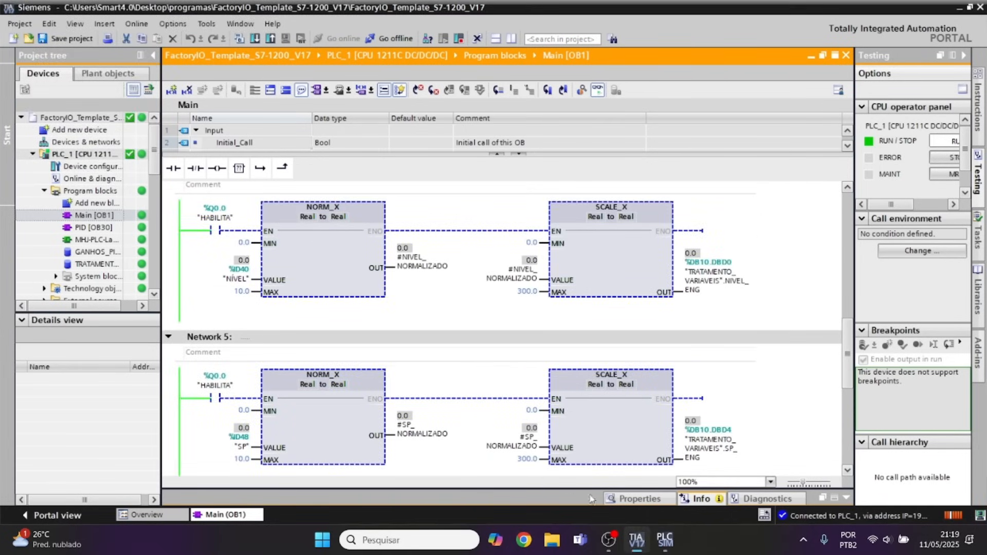
key(super+d)
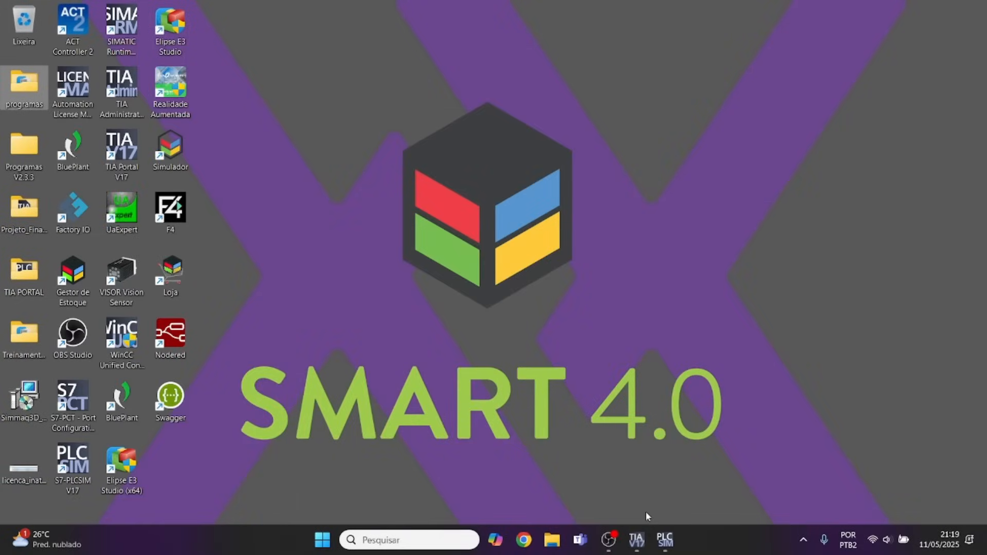
double_click(67, 212)
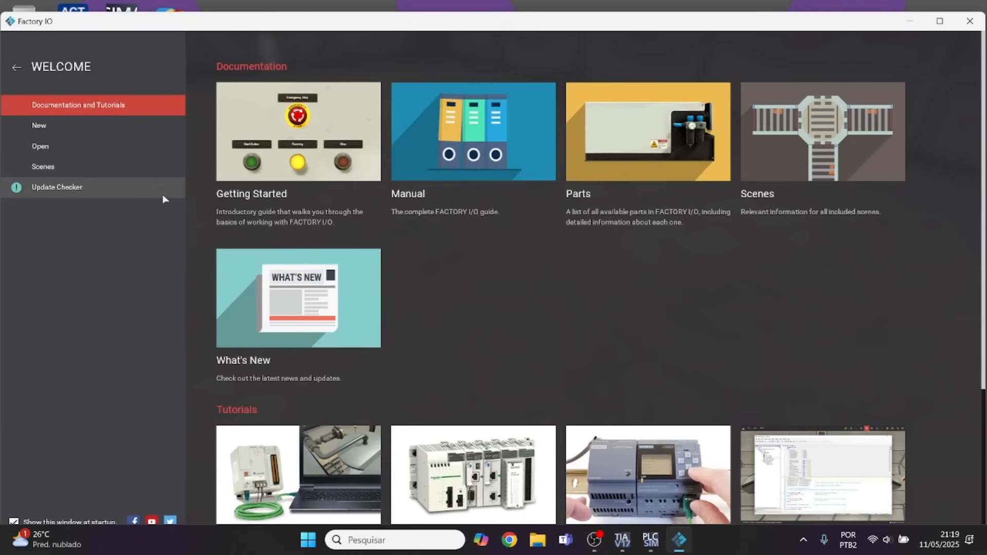
click(56, 170)
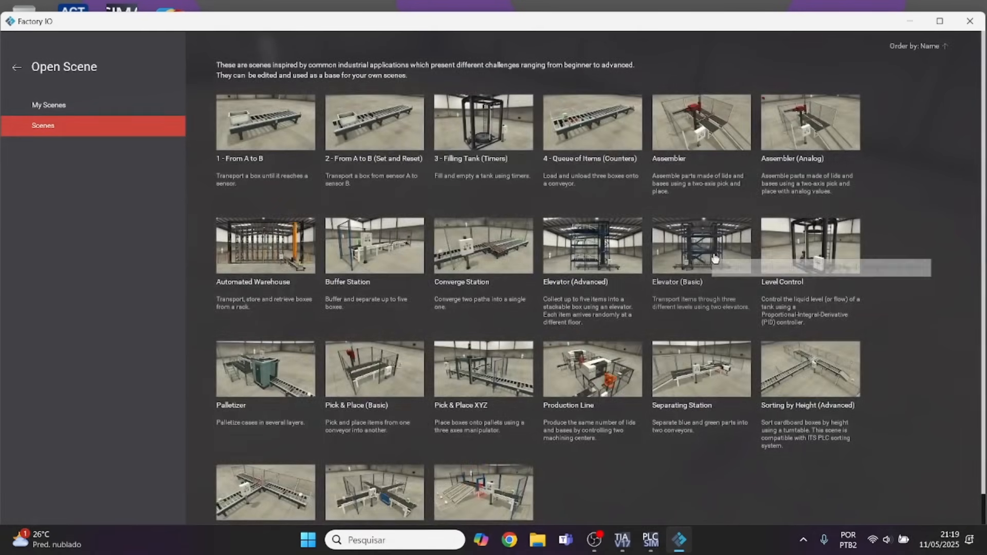
click(810, 246)
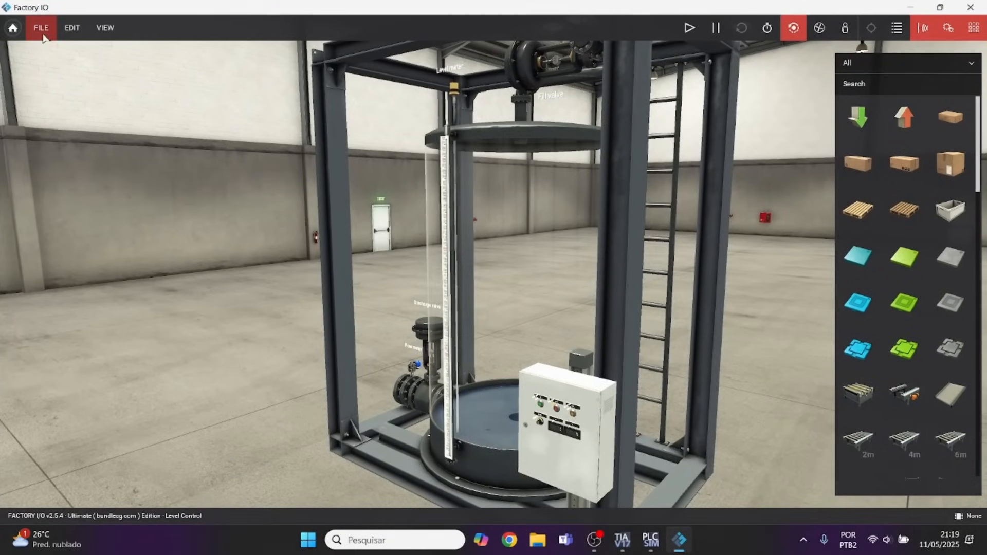
Open the scene's driver settings and choose Siemens S7-PLCSIM as the driver.
click(44, 36)
click(84, 127)
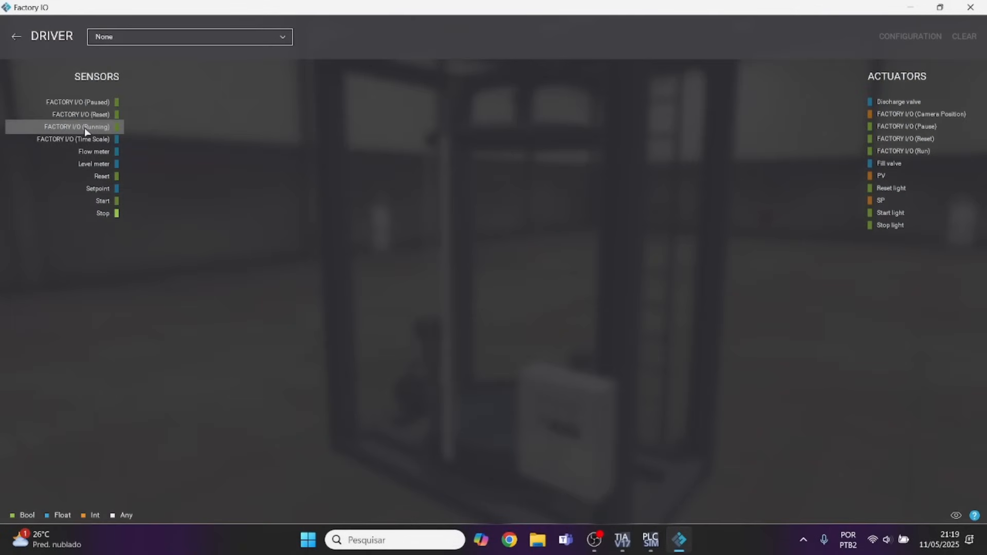
click(106, 44)
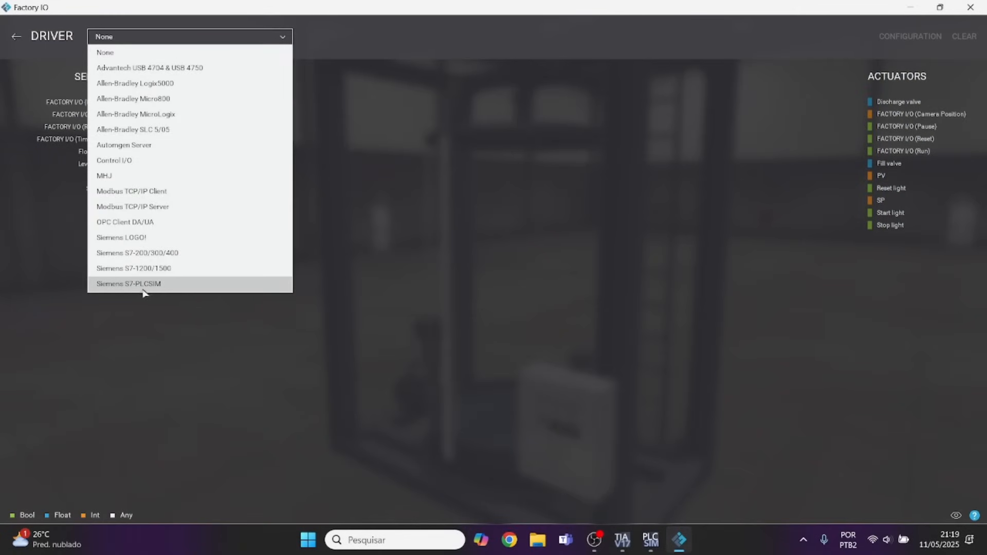
click(144, 284)
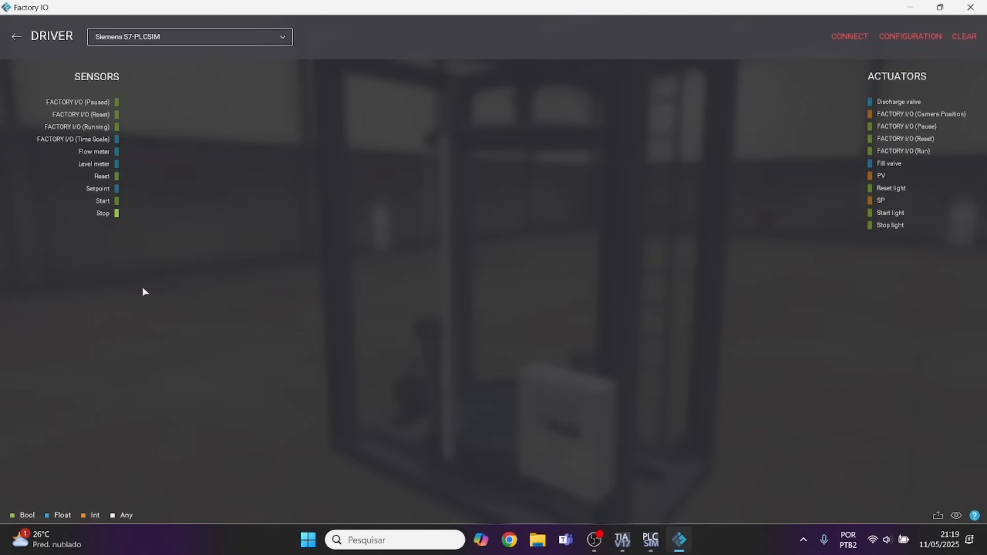
Check the CPU type in TIA Portal, set the driver's PLC model to match the S7-1200 CPU and connect the driver.
click(929, 37)
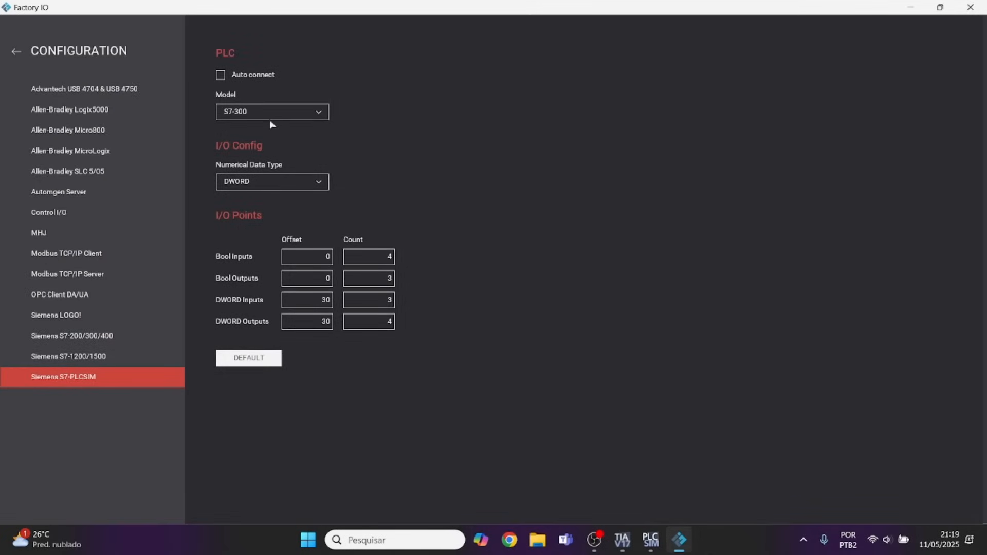
click(631, 549)
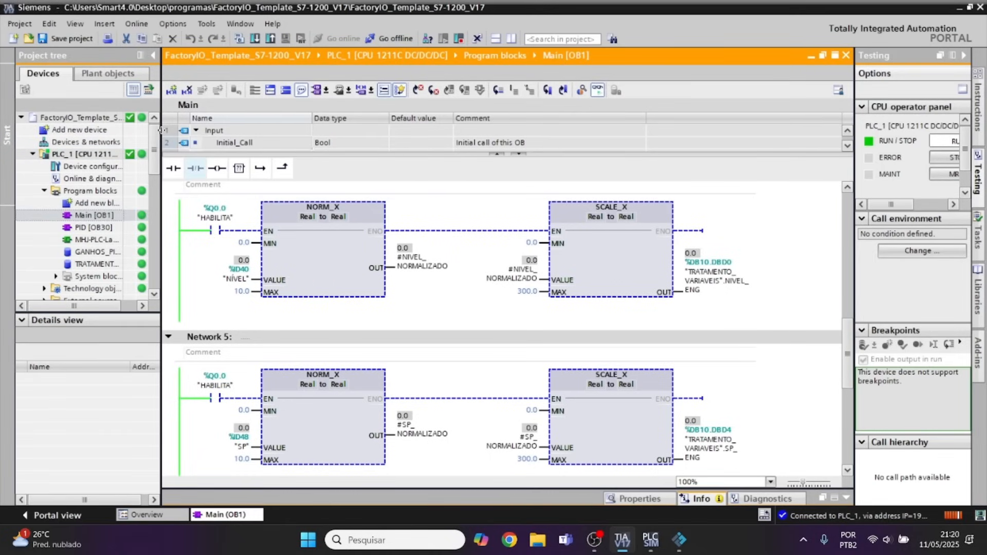
drag(161, 135, 252, 135)
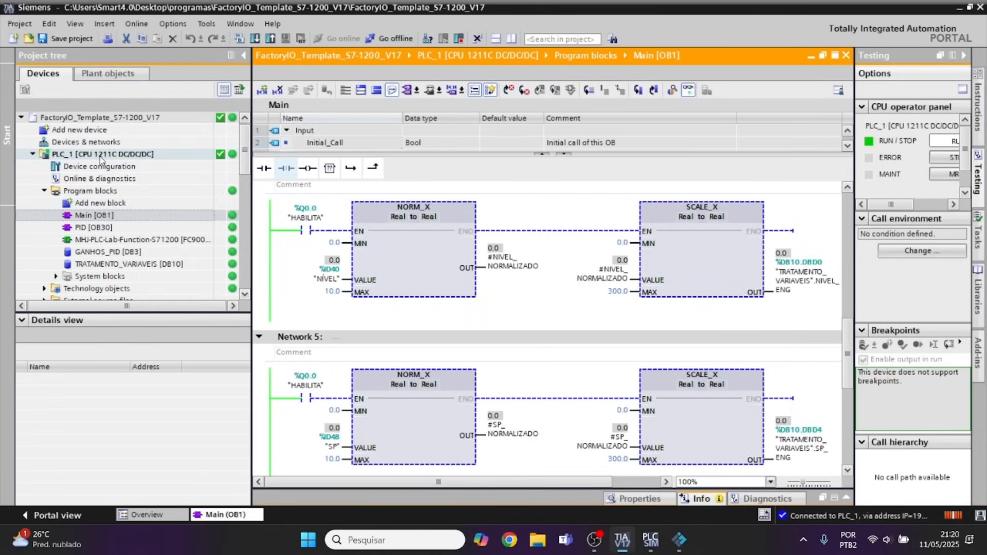
click(632, 548)
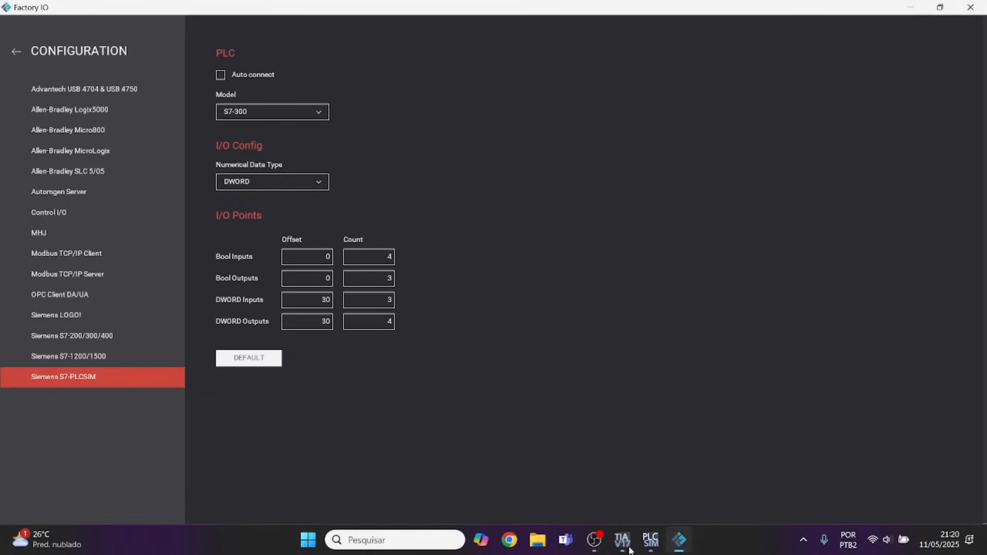
click(321, 112)
click(251, 129)
click(16, 53)
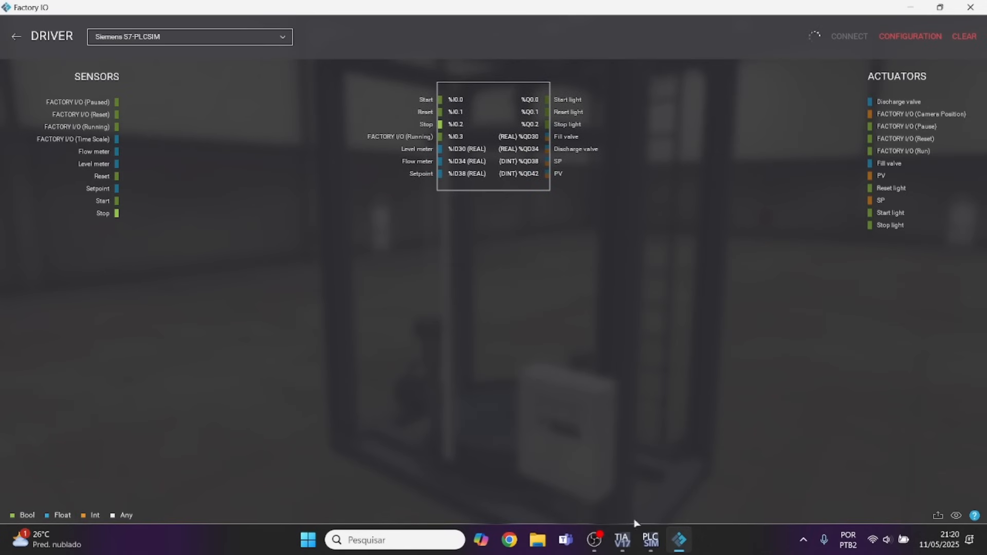
Check the monitored Networks 1 and 2 of Main [OB1] in TIA Portal and return to Factory IO.
click(622, 540)
scroll(391, 263, up, 10)
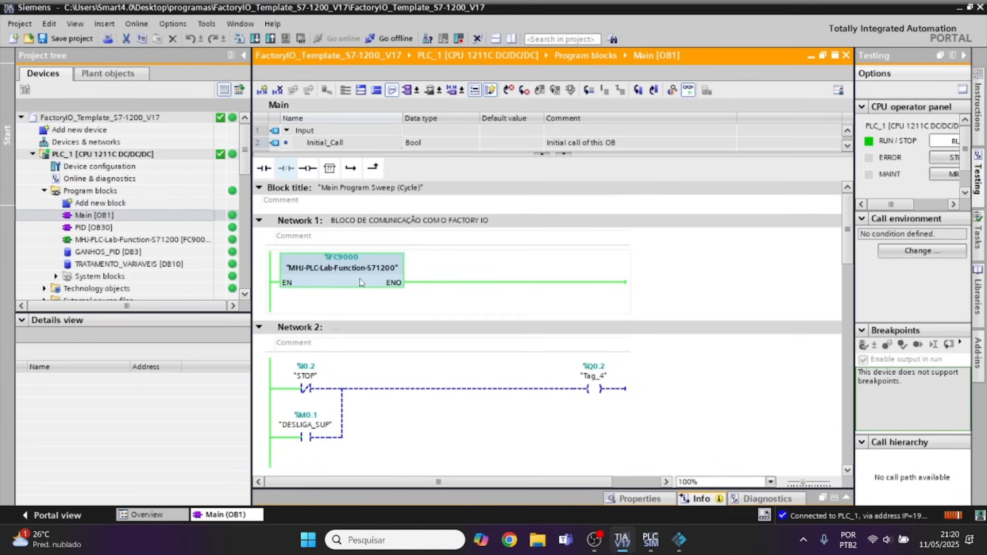
click(679, 540)
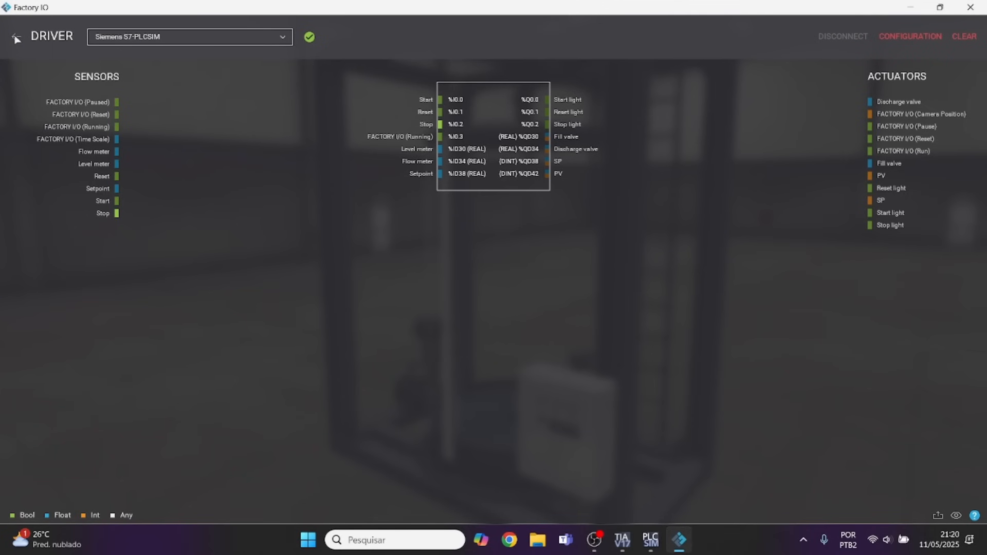
Run the Level Control scene and operate the green Start and red Stop buttons on its control panel.
click(15, 37)
click(690, 29)
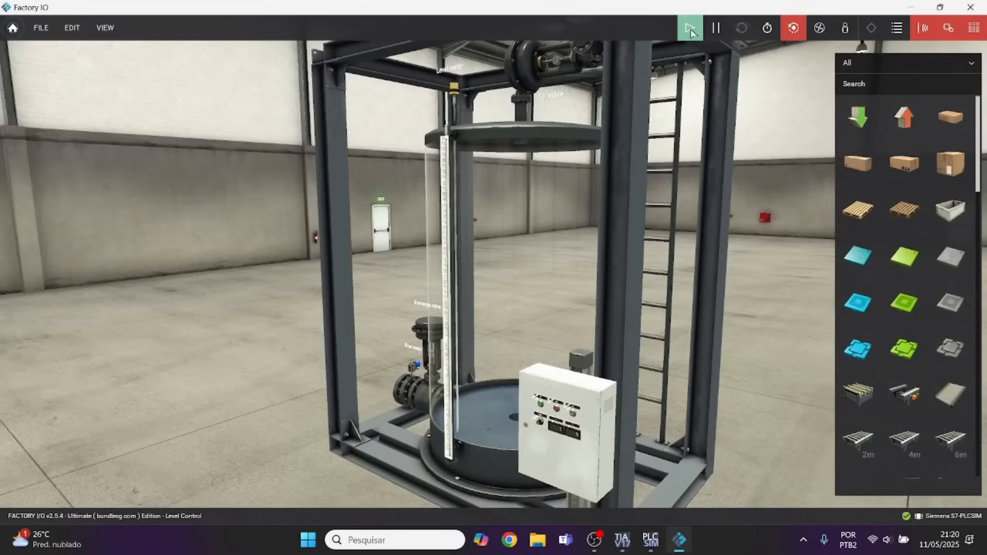
drag(628, 273, 754, 344)
scroll(772, 351, up, 3)
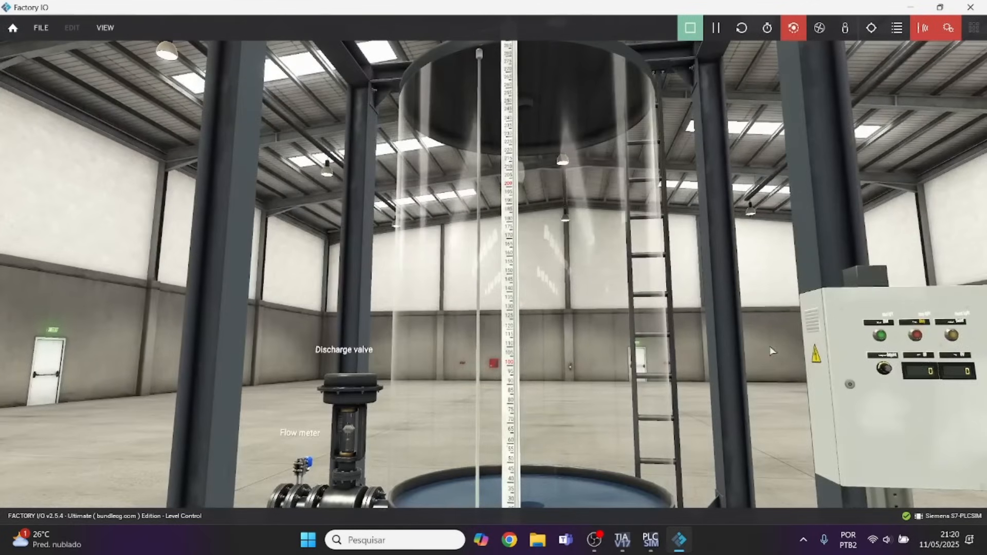
click(885, 339)
click(917, 337)
Switch to TIA Portal and check the NORM_X and SCALE_X level scaling in Network 4 of Main [OB1].
click(621, 541)
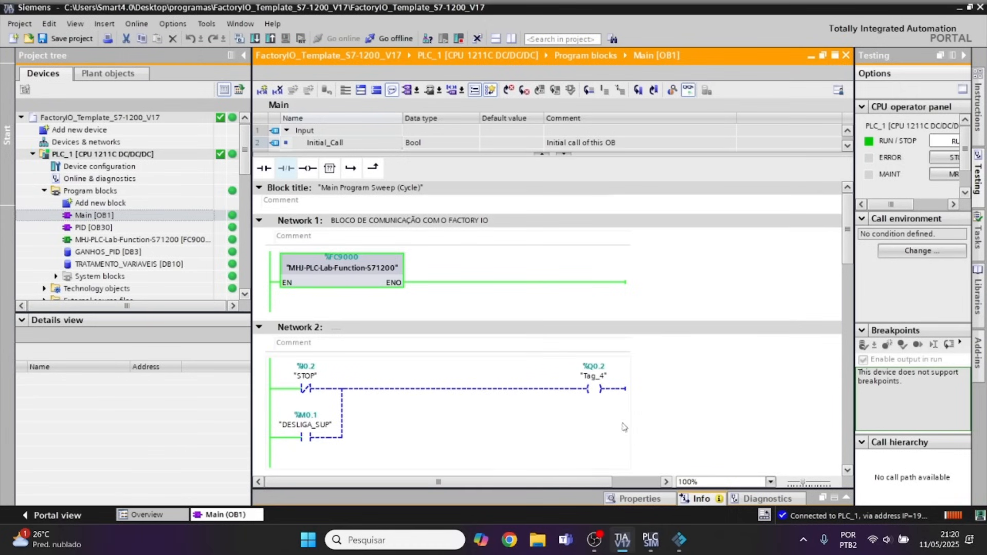
scroll(624, 425, down, 5)
scroll(669, 358, down, 10)
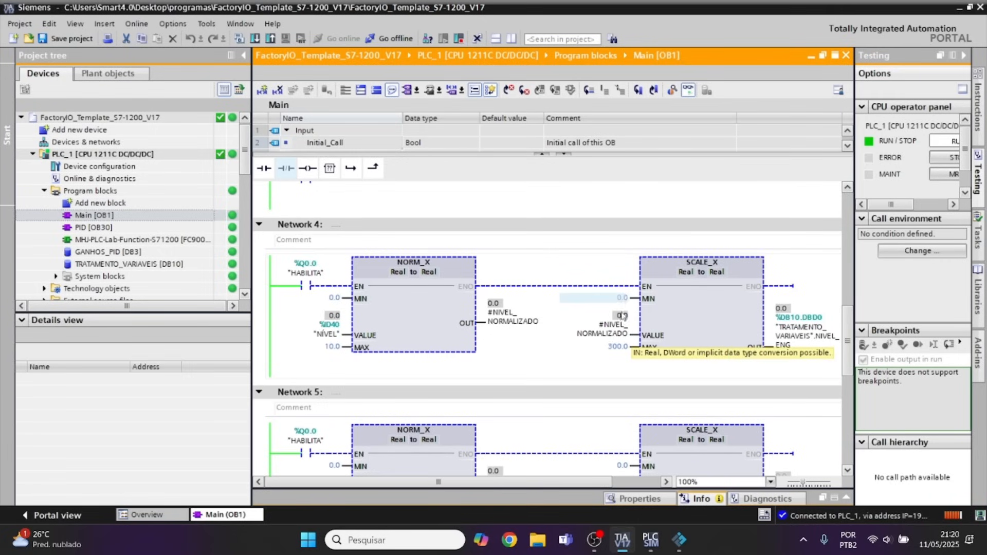
Return to Factory IO, switch to the fly camera and compare the tank's level scale with Network 4's scaling limits in TIA Portal.
click(679, 540)
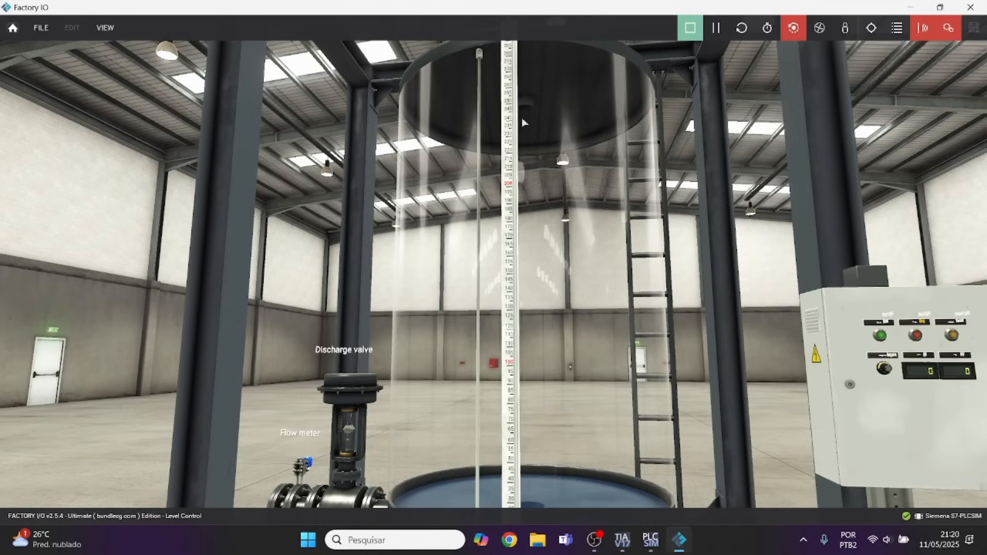
scroll(531, 124, up, 5)
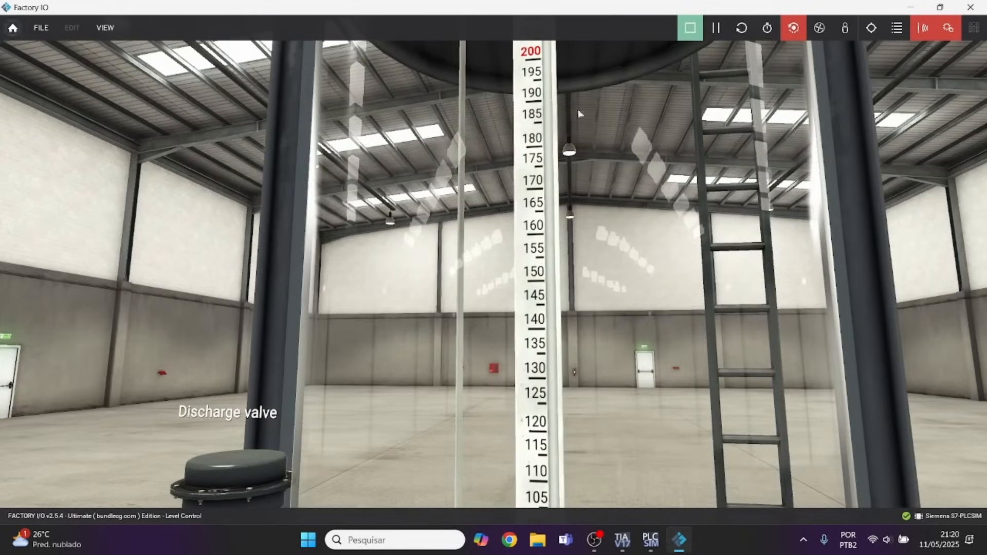
click(820, 30)
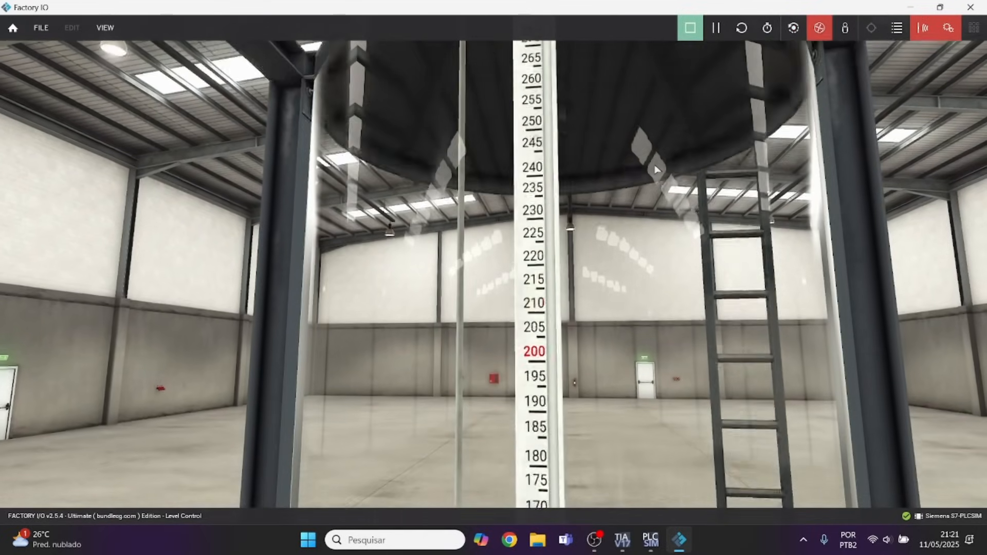
scroll(612, 226, down, 5)
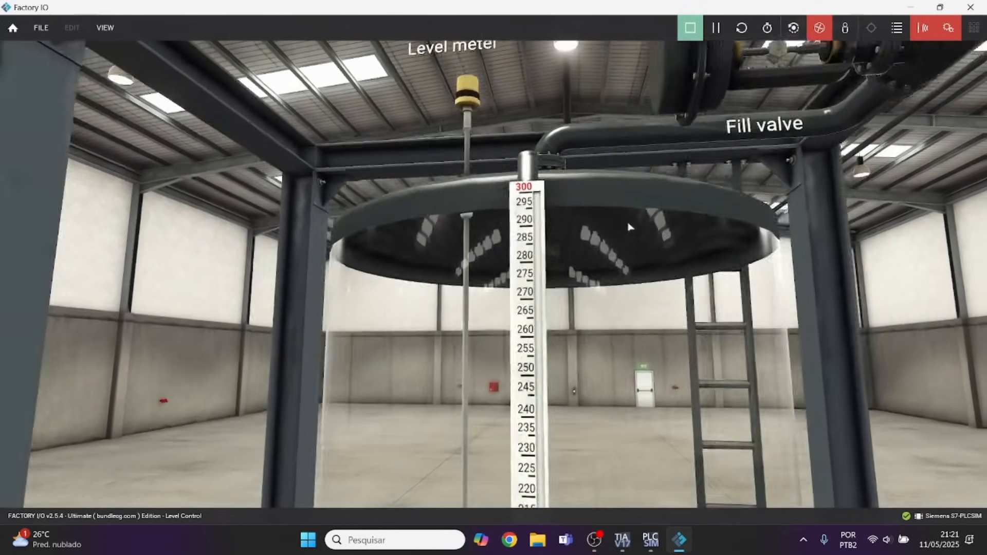
click(623, 540)
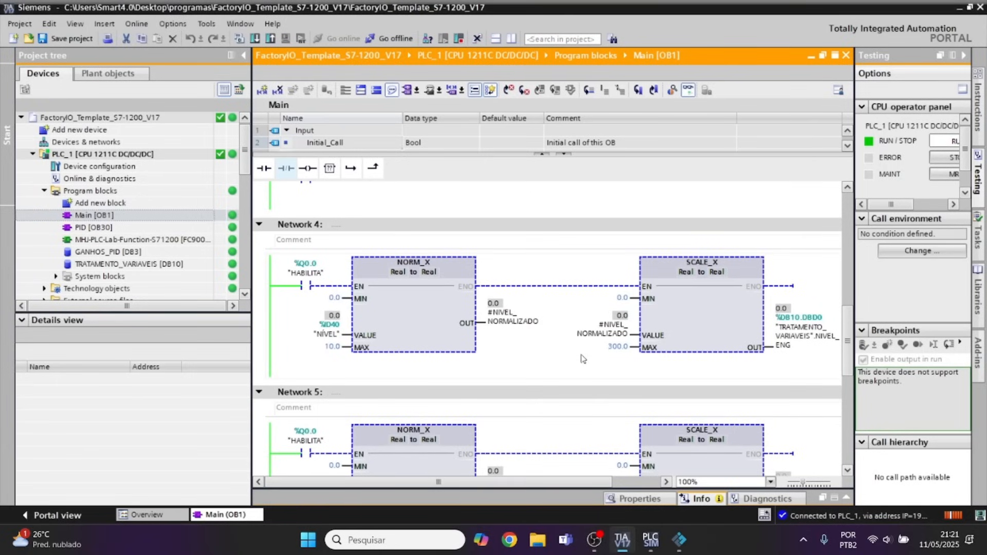
click(679, 540)
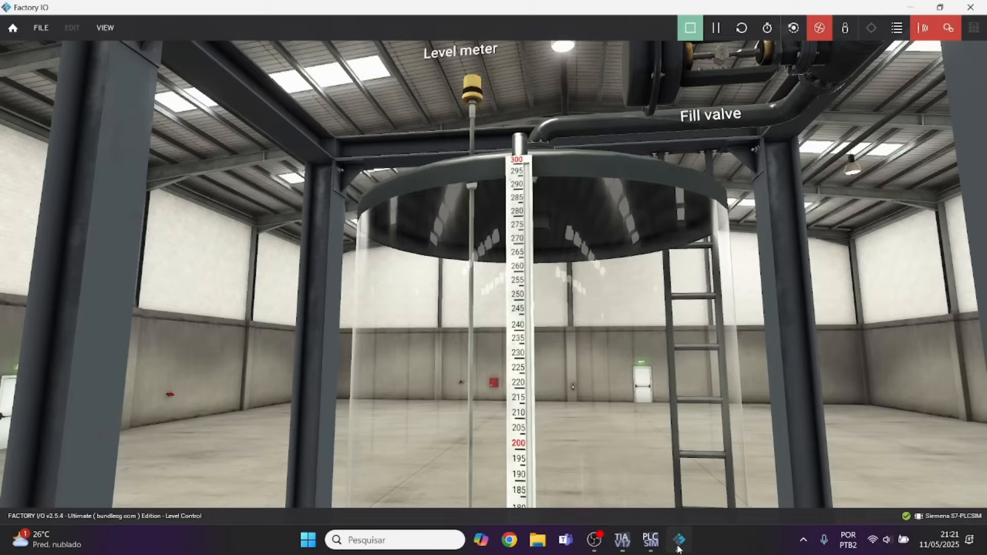
Bring the Factory IO control panel into view, operate its green Start button and hide the sensor and actuator tags.
scroll(787, 412, down, 5)
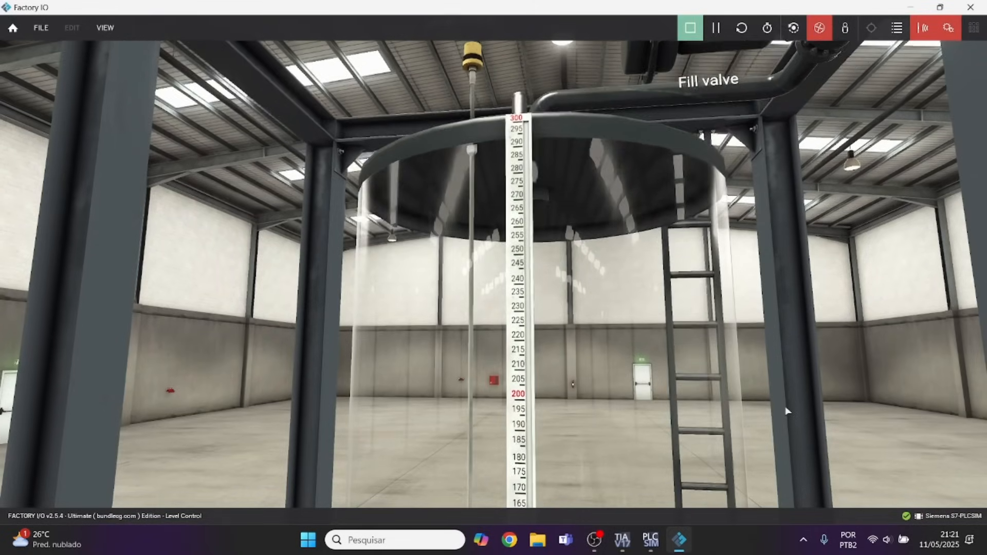
key(s)
key(d)
drag(689, 553, 762, 450)
scroll(794, 483, up, 4)
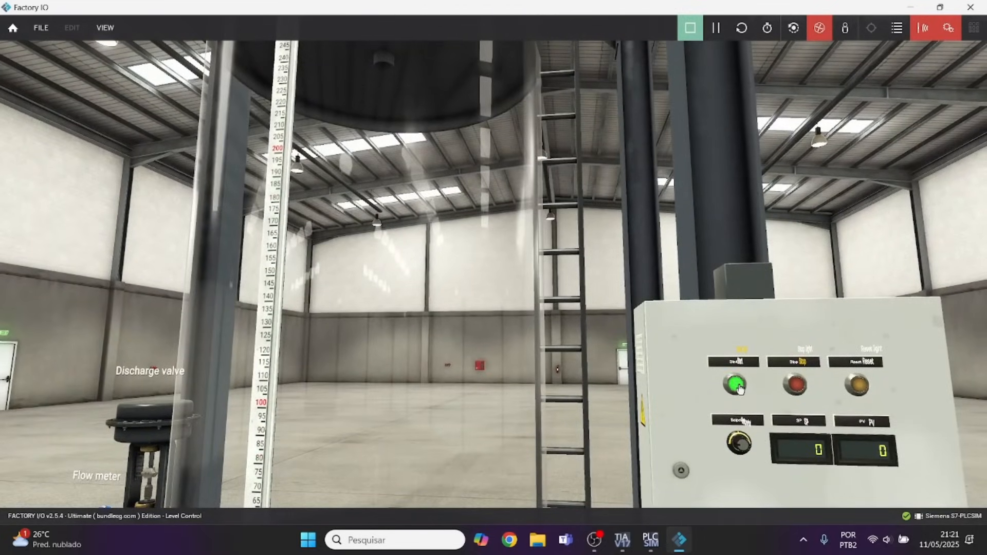
click(950, 30)
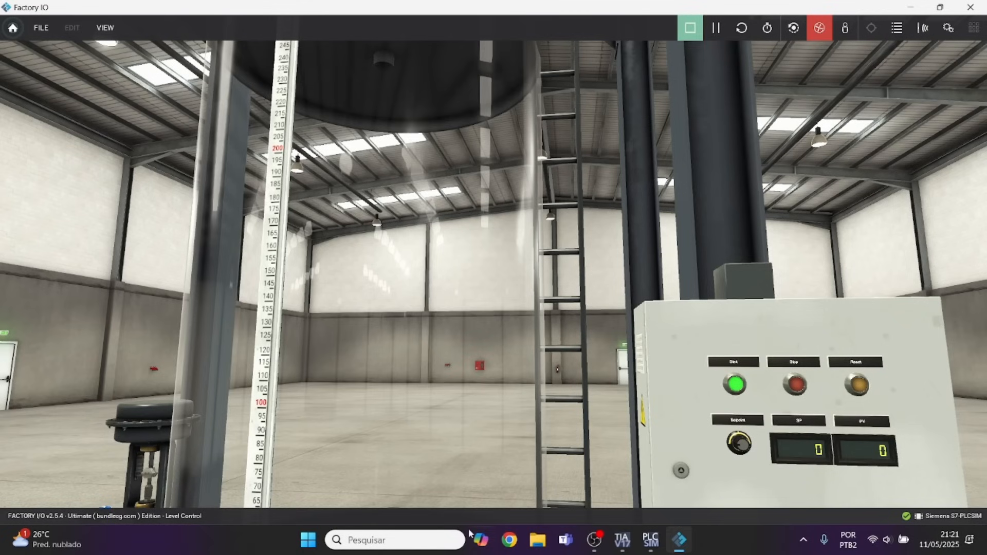
Examine the monitored level and setpoint scaling in Networks 4 and 5 in TIA Portal, comparing with the Setpoint knob in Factory IO.
click(627, 549)
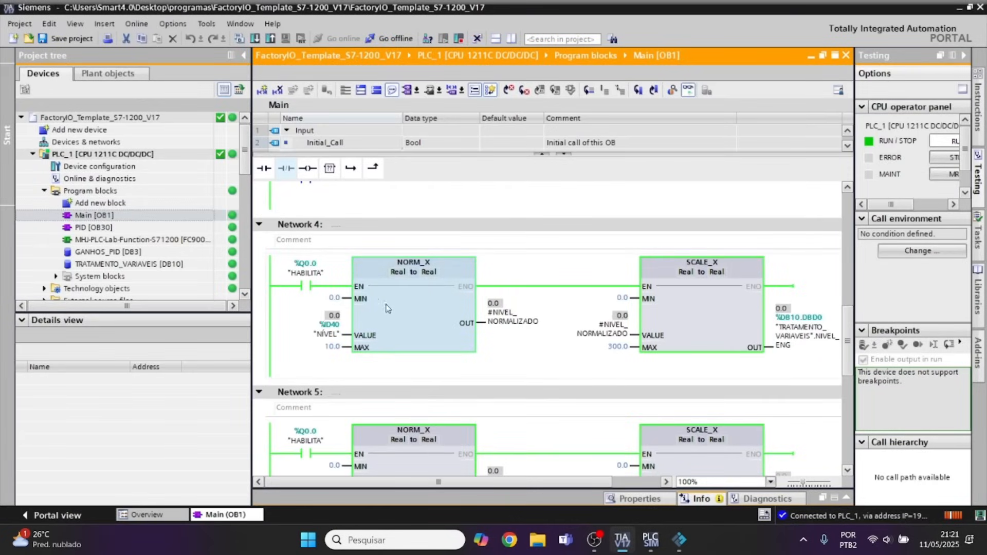
scroll(470, 346, down, 3)
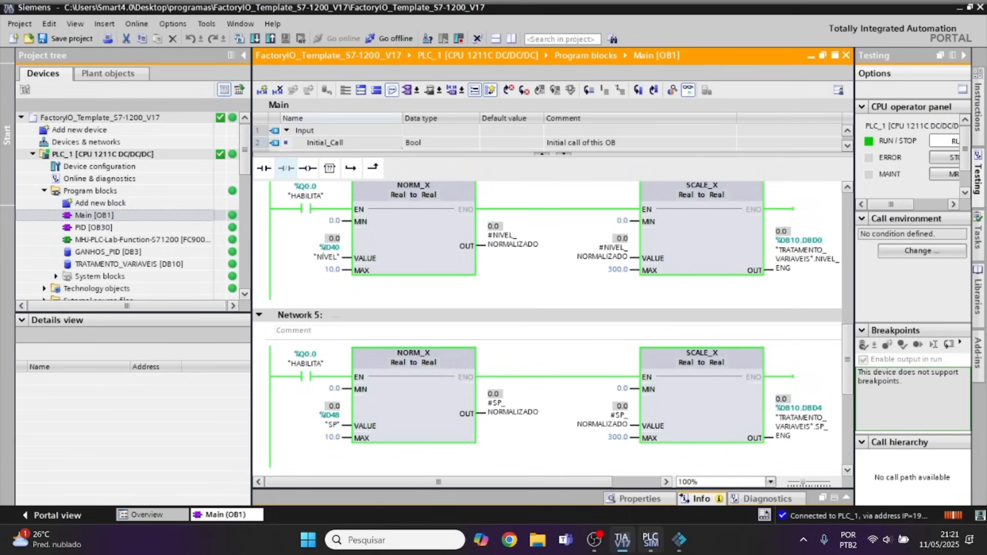
mouse_move(649, 549)
click(679, 540)
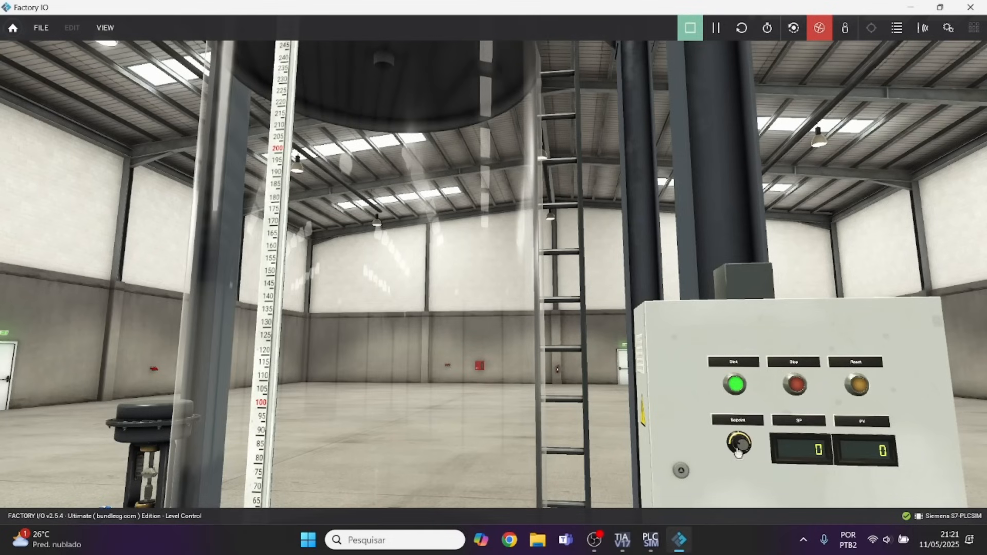
click(622, 540)
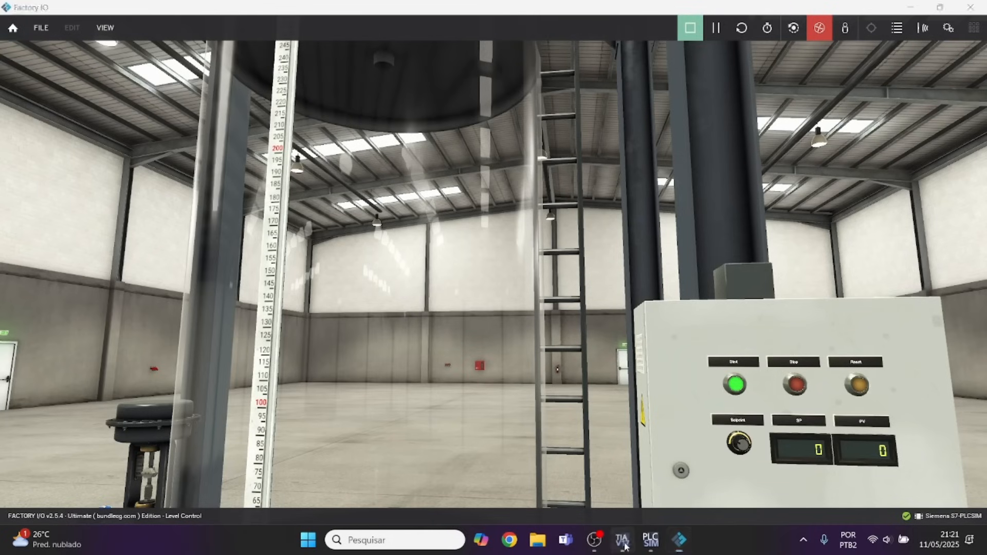
click(407, 429)
scroll(407, 429, down, 3)
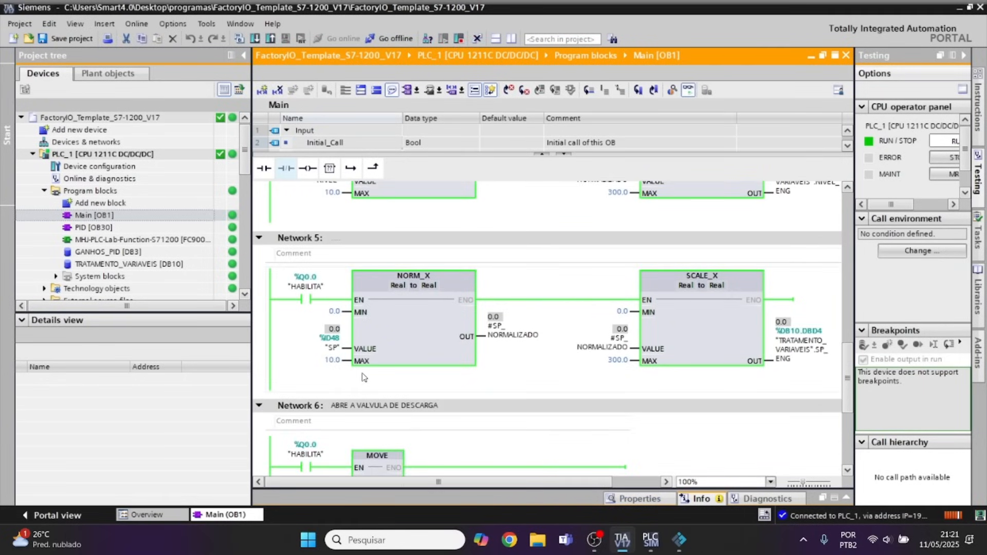
scroll(346, 375, up, 2)
scroll(346, 375, down, 2)
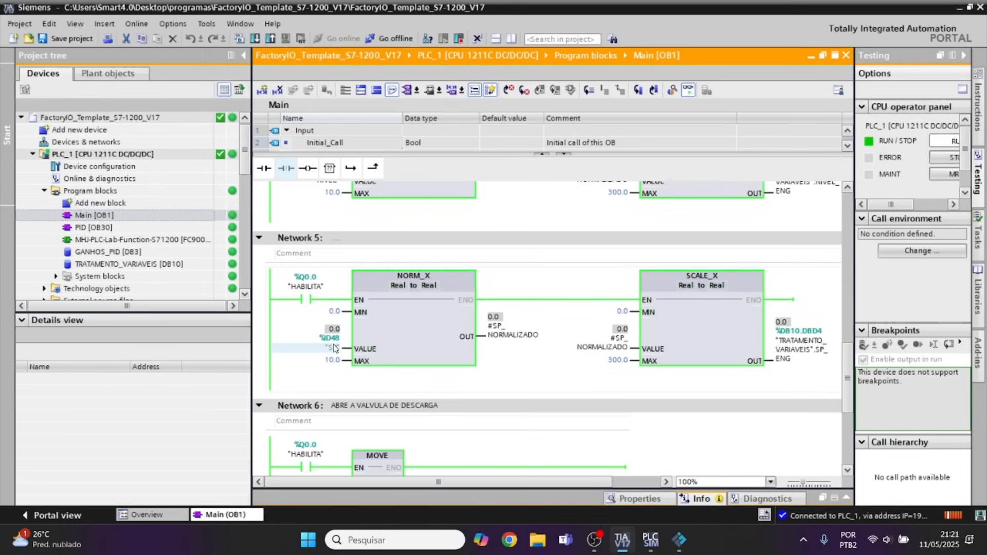
Open the S7-PLCSIM driver configuration in Factory IO and set the DWORD input and output offsets to 40.
click(679, 540)
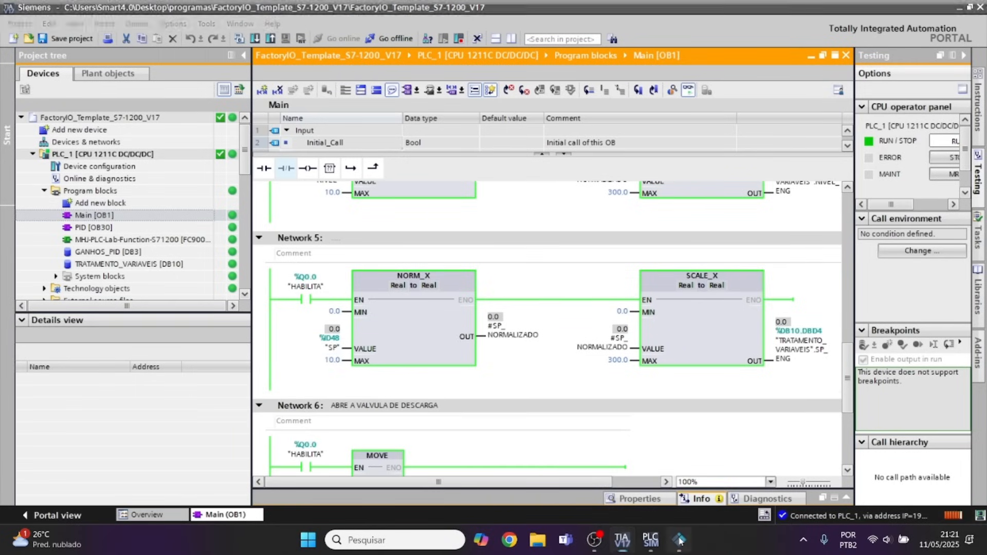
click(41, 28)
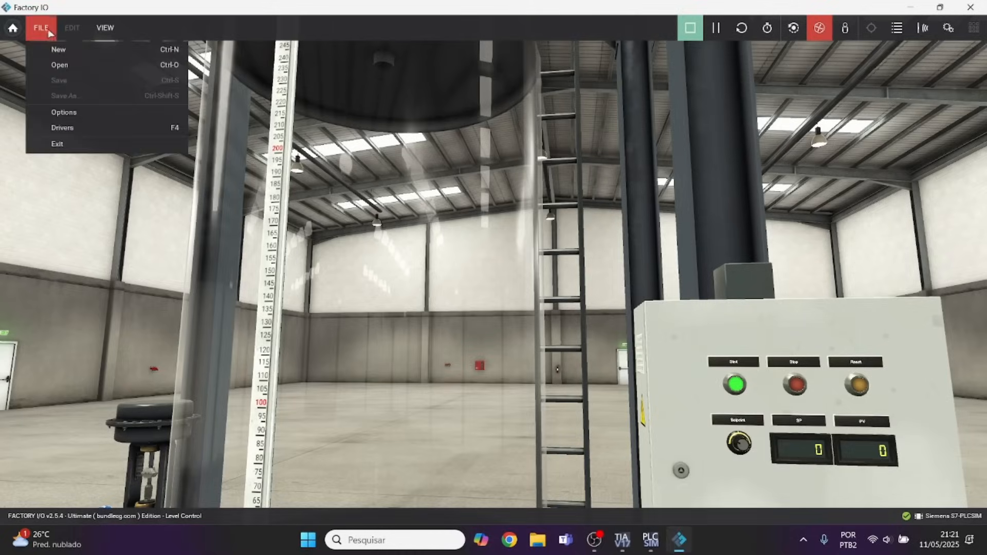
click(67, 128)
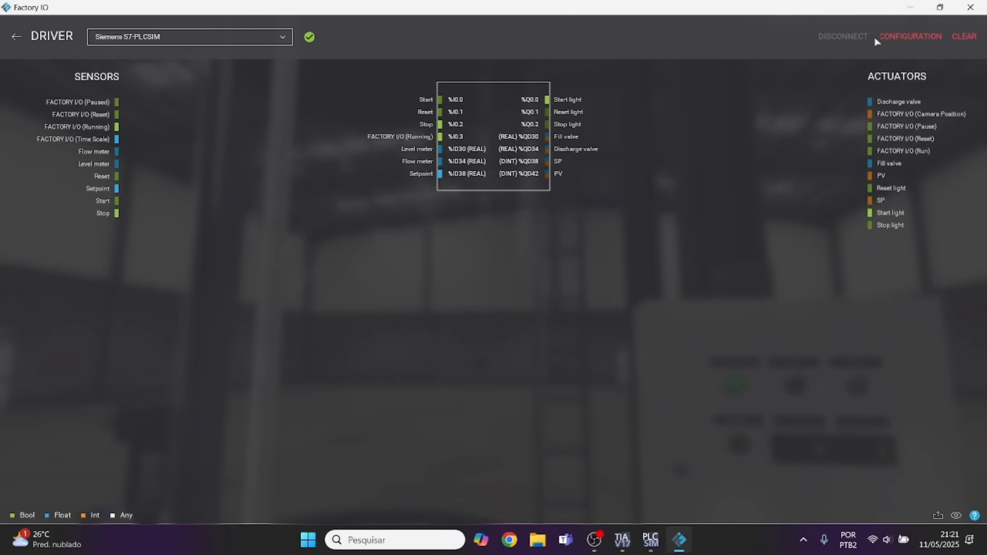
click(901, 38)
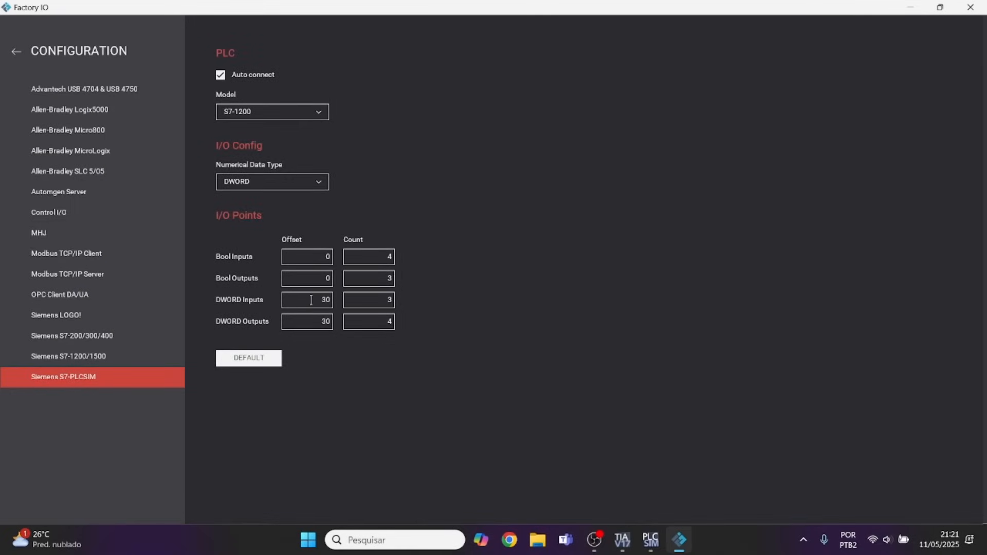
click(321, 298)
text(40)
click(16, 52)
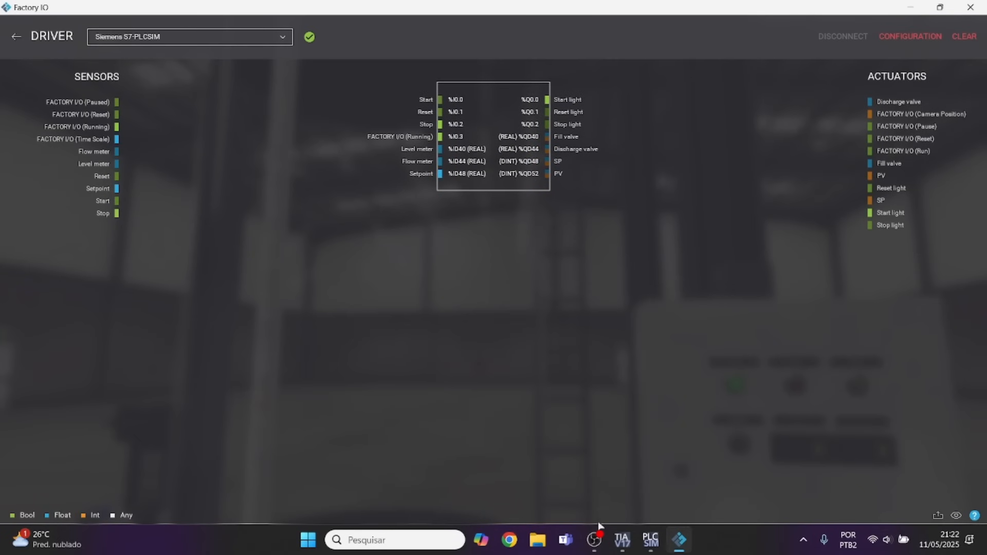
Check the live SP values of Network 5 in TIA Portal and return to the running Factory IO scene.
click(622, 540)
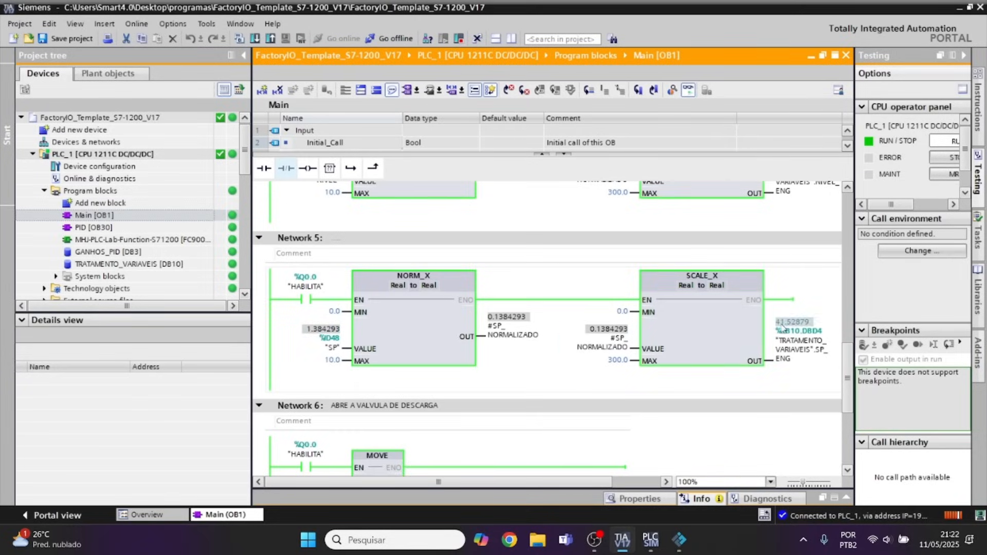
click(679, 540)
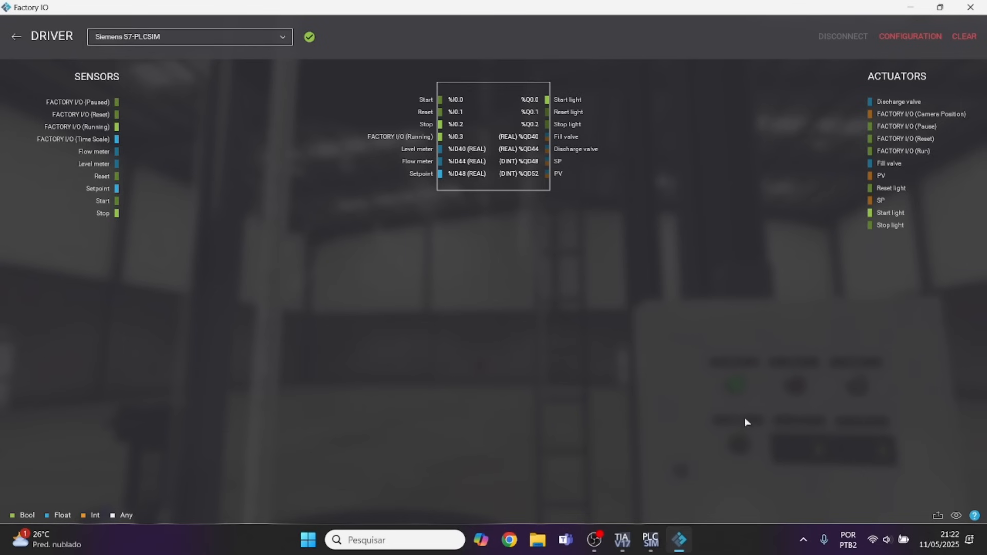
click(17, 38)
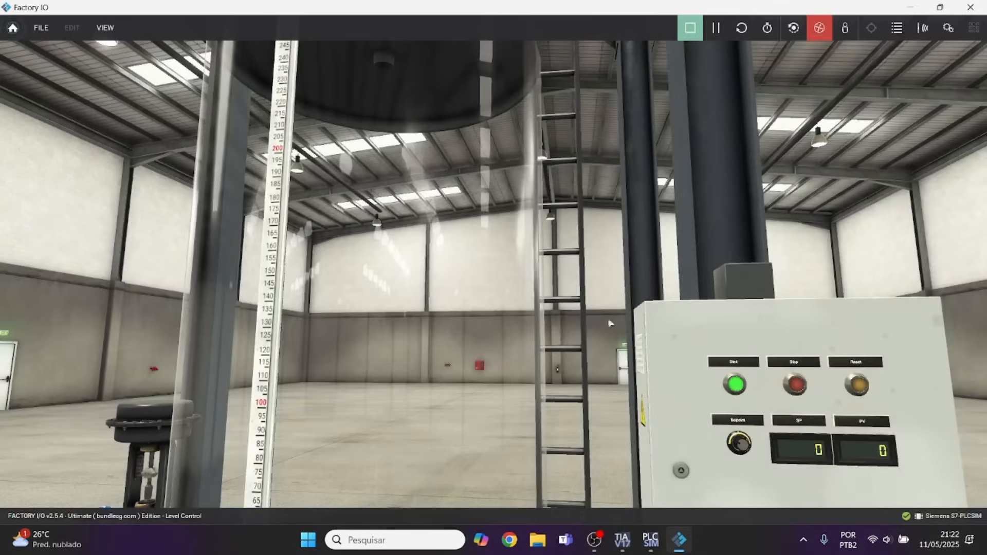
Turn the control panel's Setpoint knob to about 154 and check the scaled SP in Network 5 in TIA Portal.
drag(667, 394, 639, 436)
scroll(664, 440, up, 4)
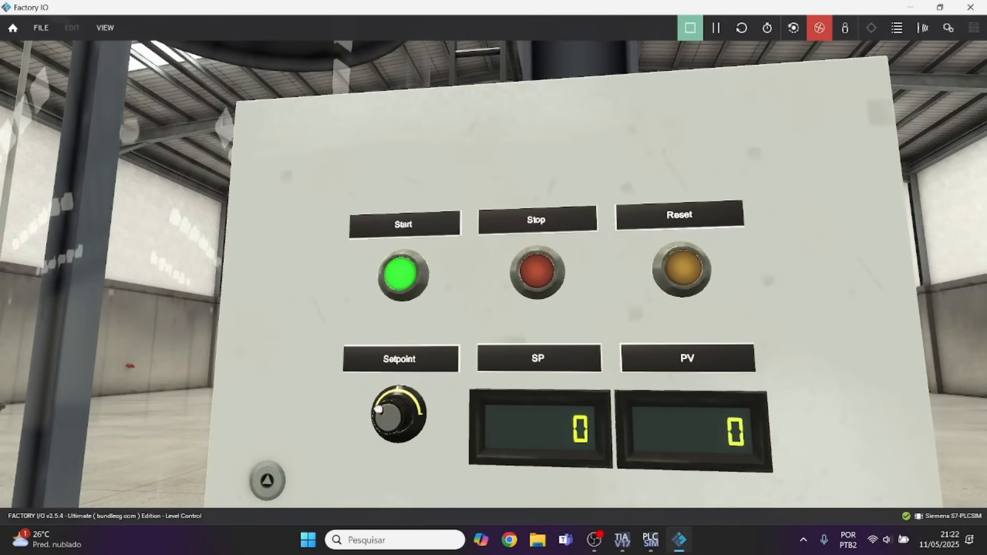
drag(377, 413, 384, 401)
drag(441, 423, 412, 274)
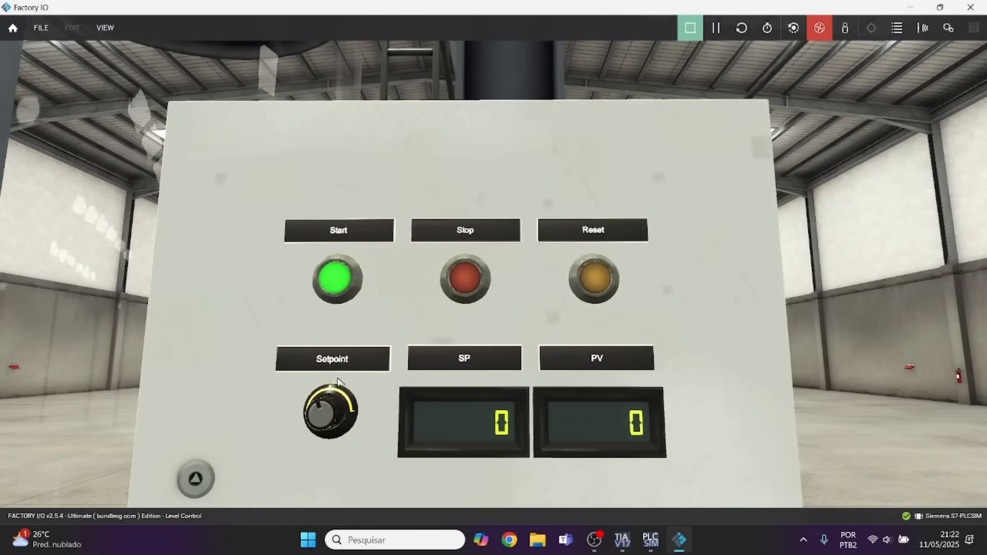
drag(323, 403, 329, 401)
key(a)
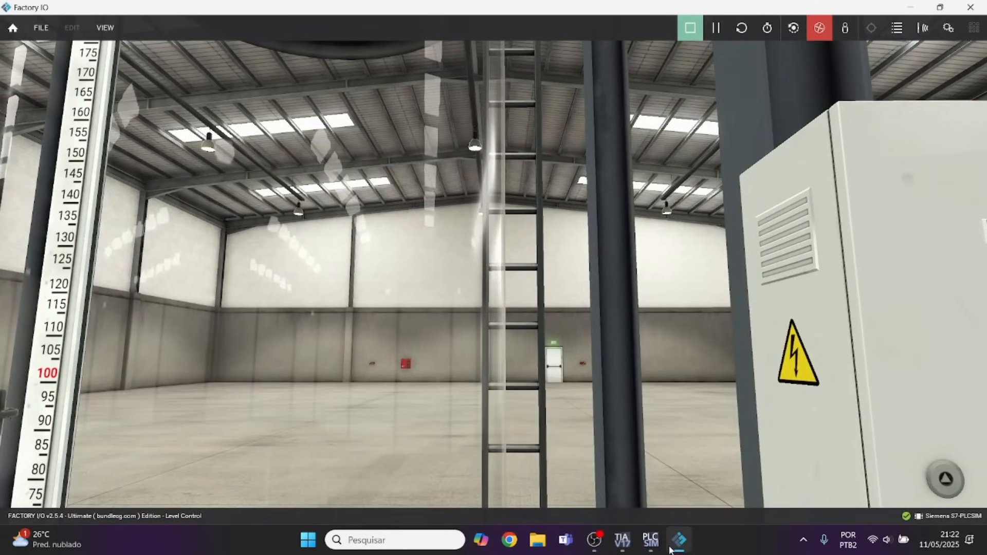
click(622, 540)
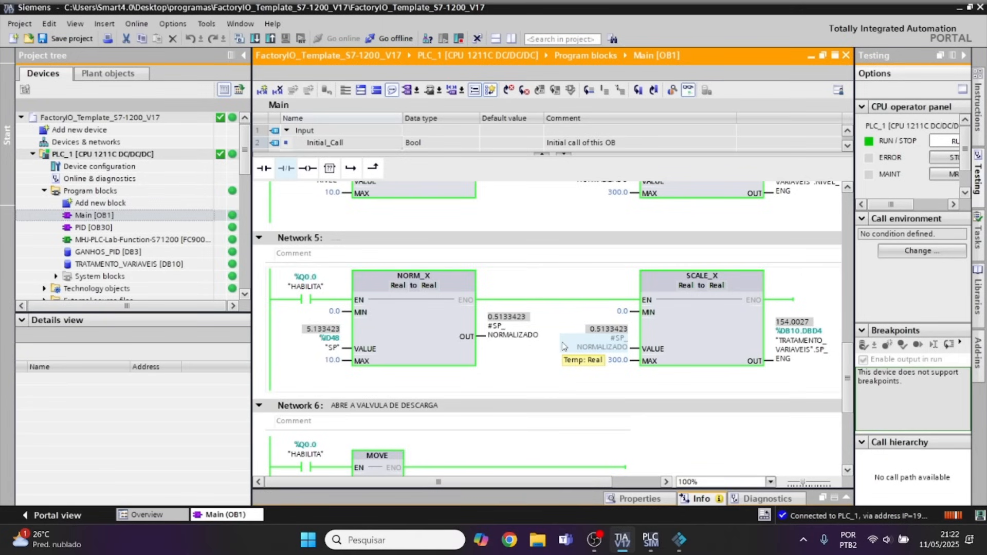
Minimize TIA Portal and launch Elipse E3 Studio (x64) in demo mode without loading a domain.
click(960, 8)
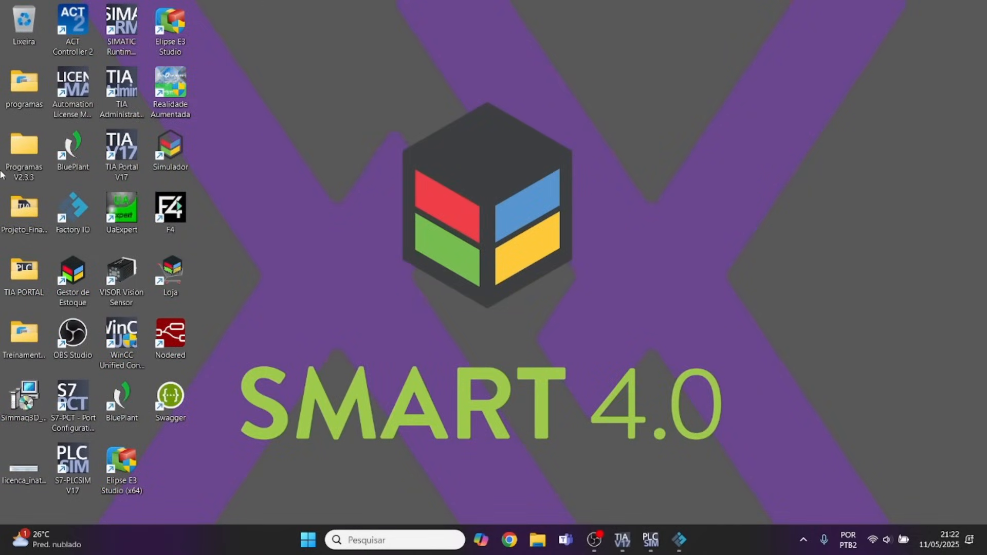
double_click(118, 469)
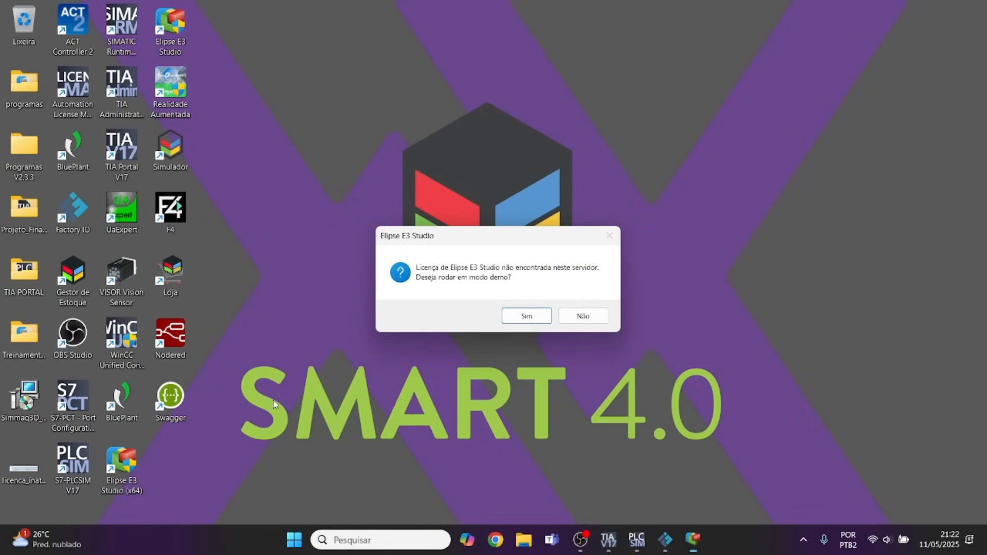
click(522, 320)
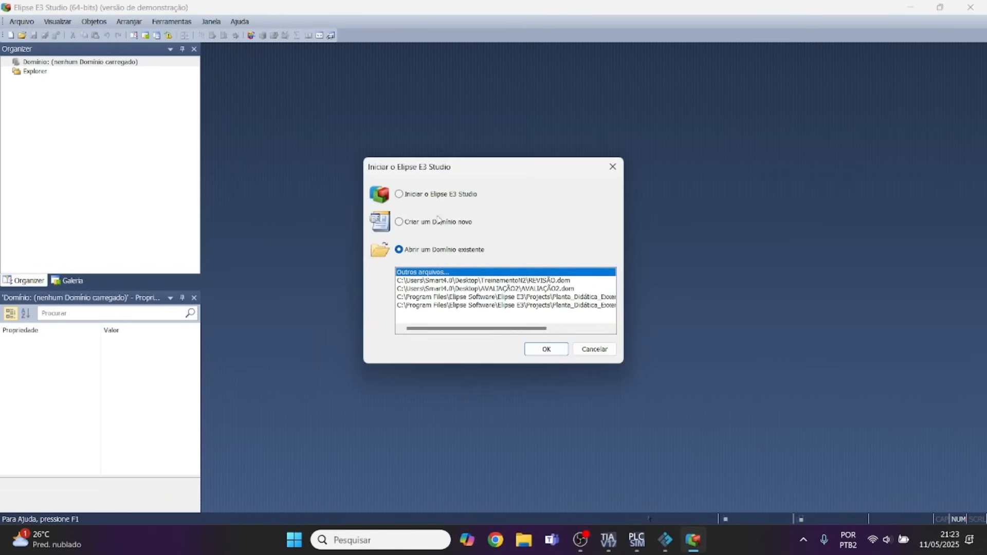
click(407, 194)
click(547, 350)
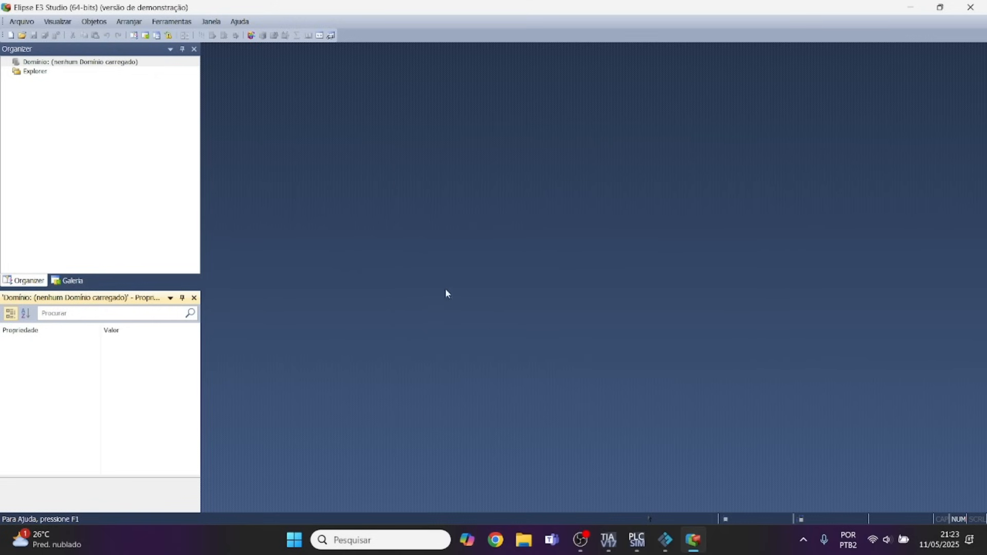
Start a new standard application named Video_Aula in a newly created folder, with a new Video_Aula domain and automatic 1920 x 1080 resolution.
click(10, 36)
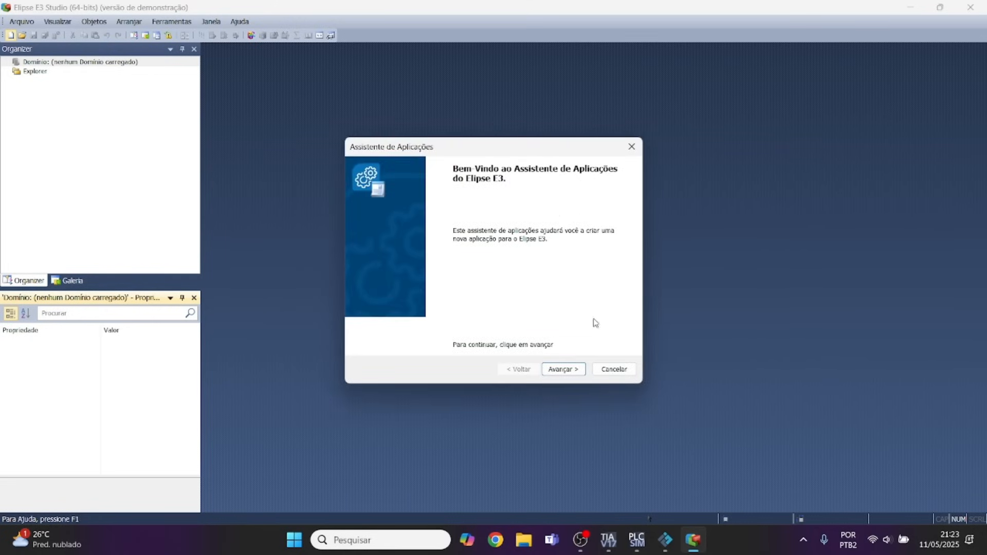
click(570, 370)
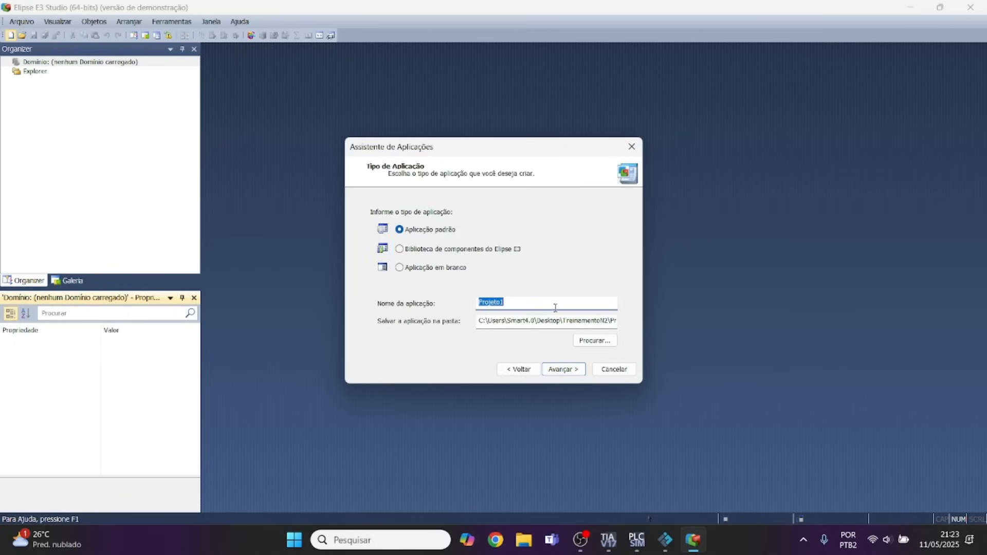
text(vi)
click(566, 369)
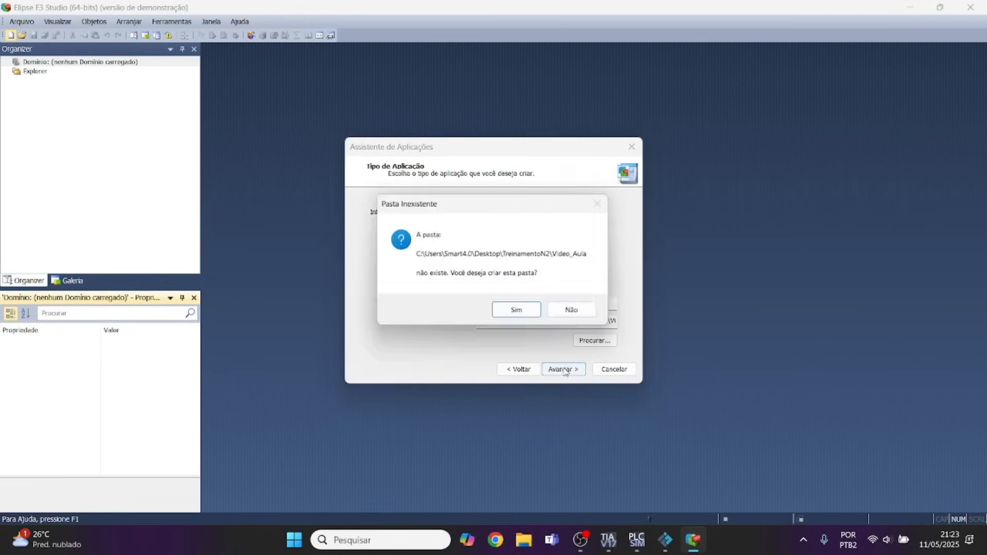
click(518, 312)
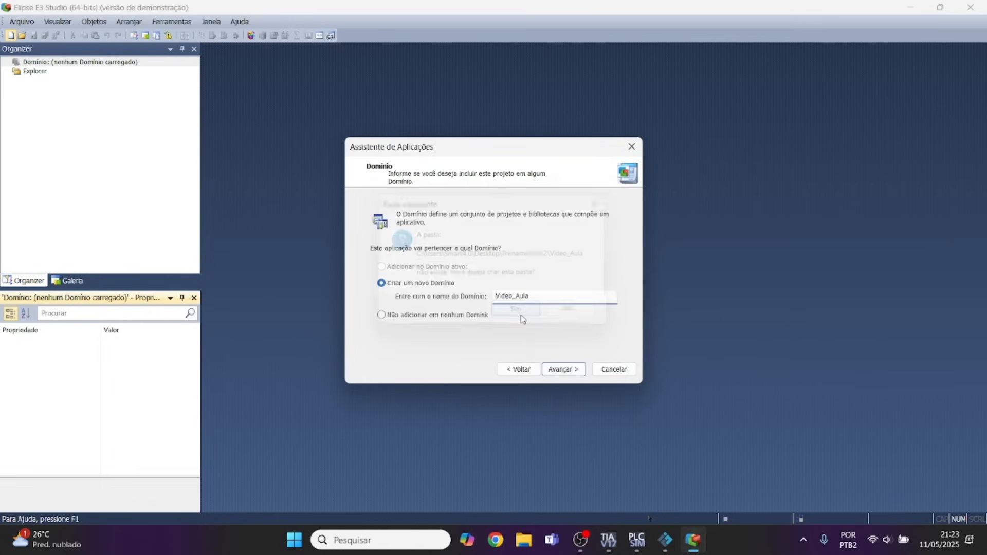
click(563, 371)
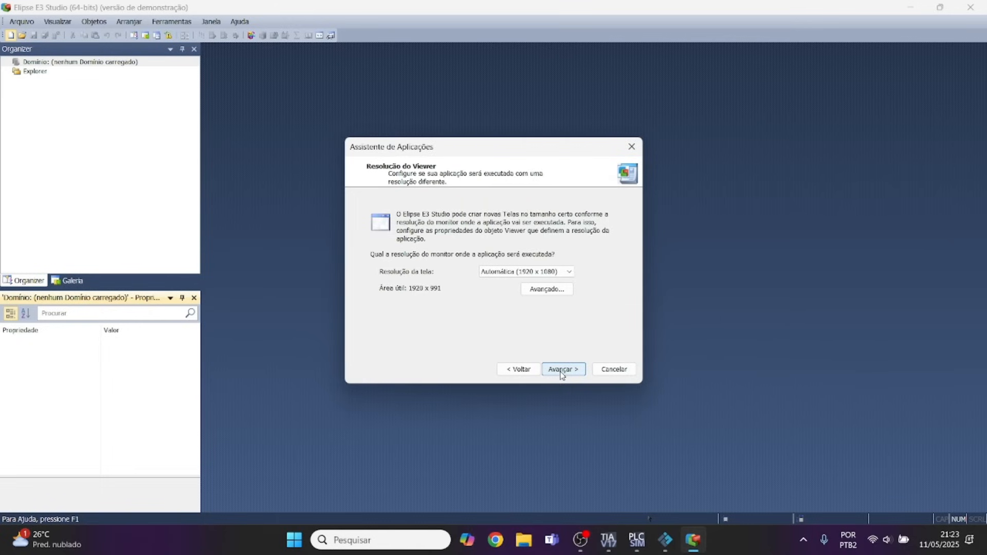
click(571, 376)
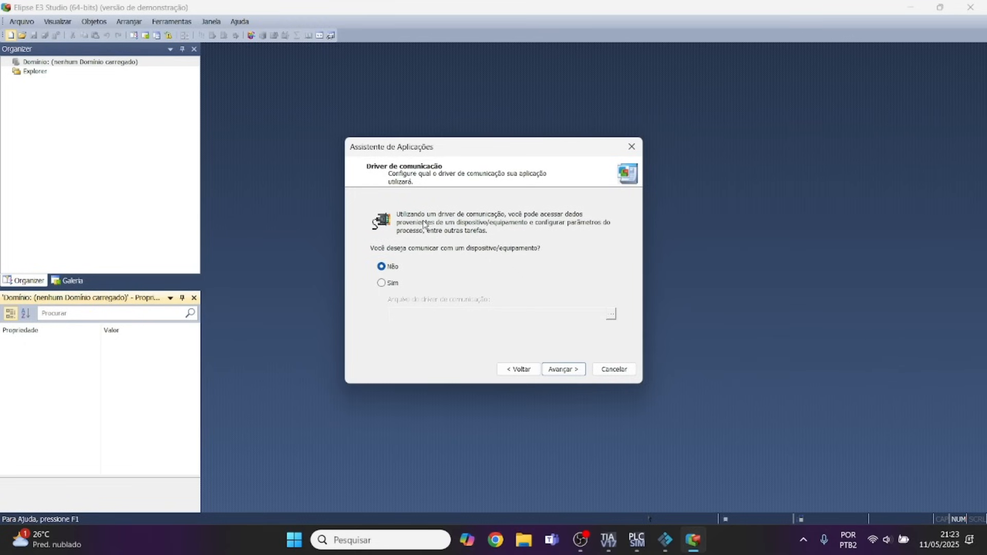
Enable device communication for the application and load the driver file MProt.dll from the desktop folder programas\M-PROT.
click(382, 283)
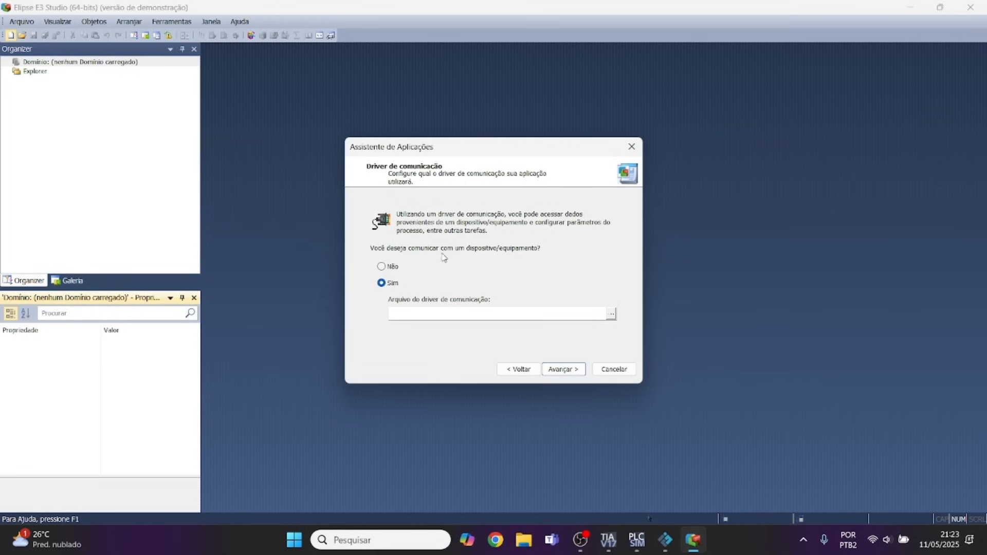
click(612, 315)
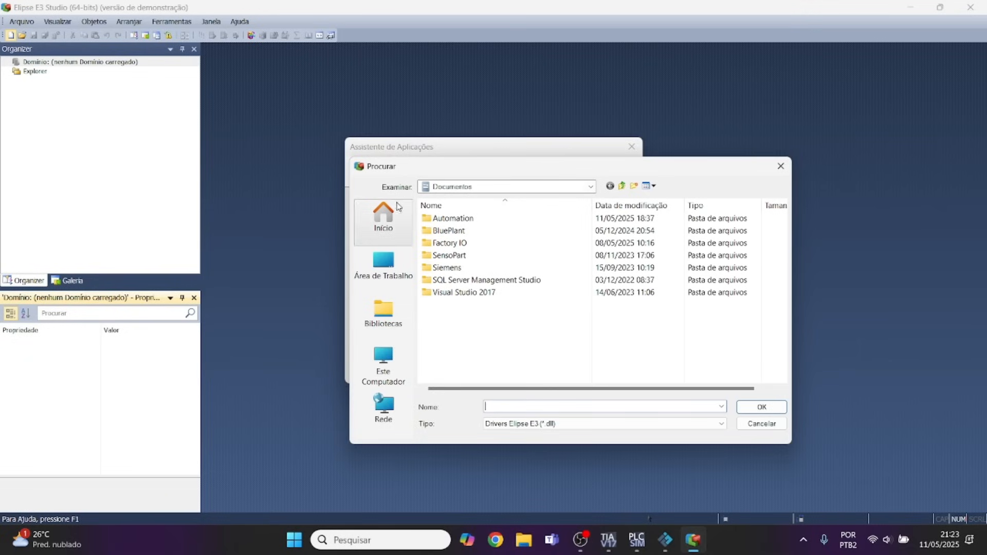
click(386, 267)
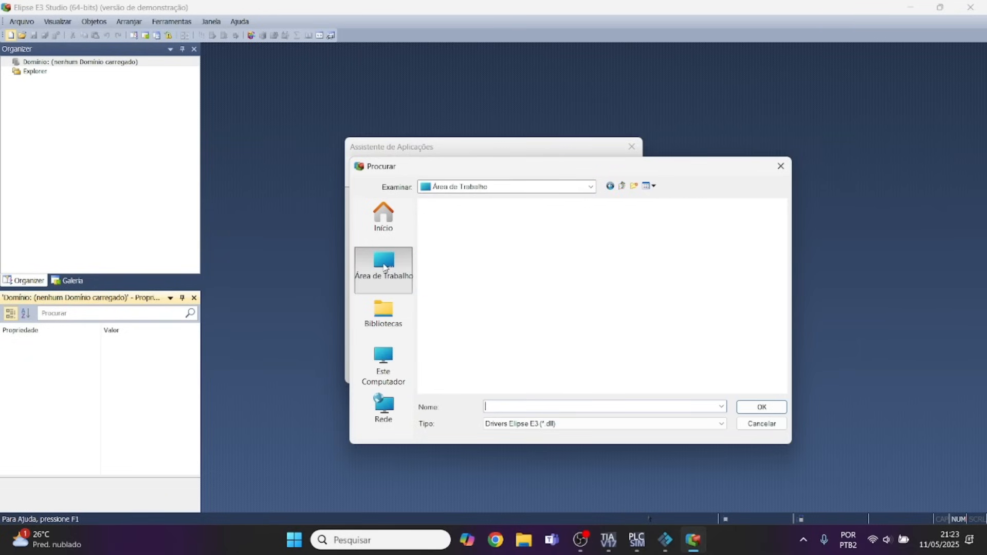
scroll(516, 279, down, 3)
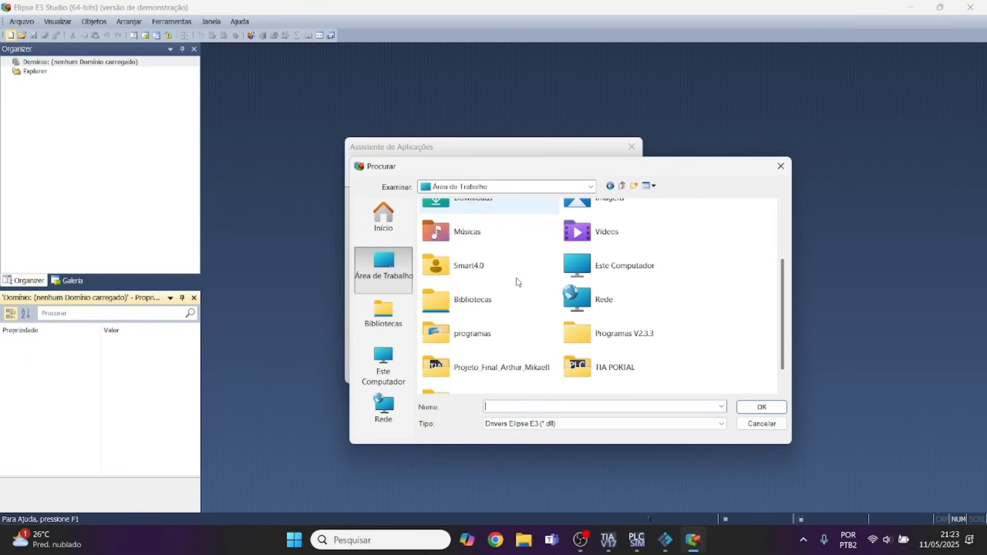
double_click(490, 339)
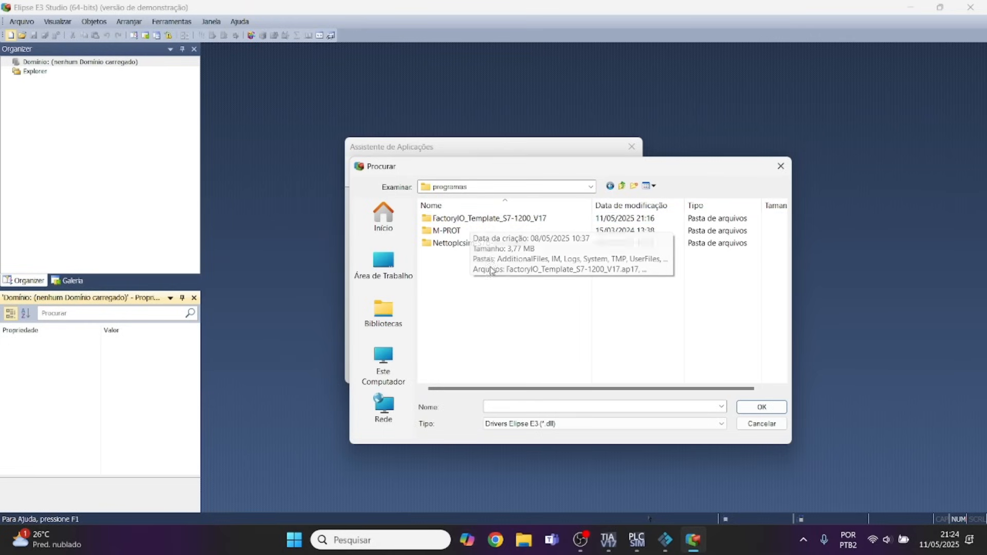
double_click(455, 233)
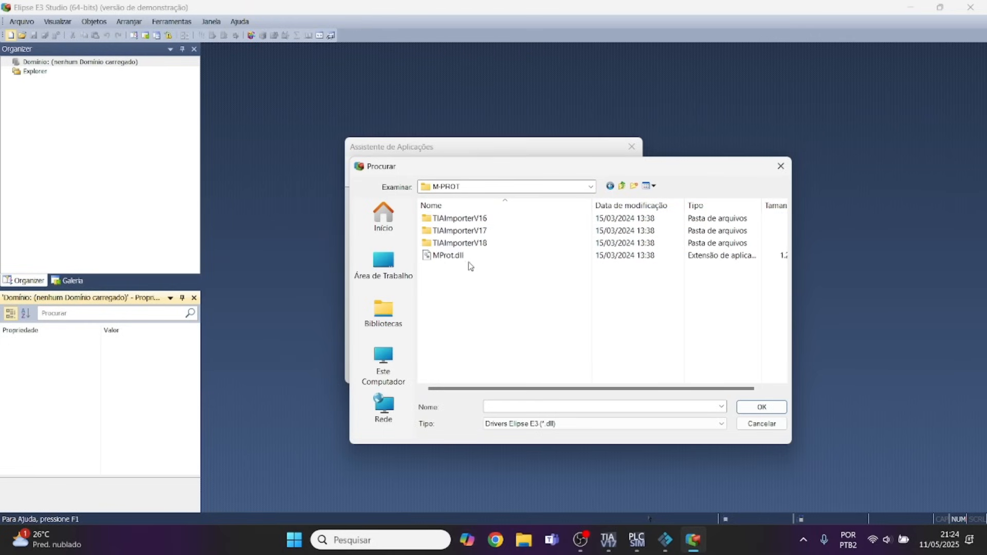
click(443, 257)
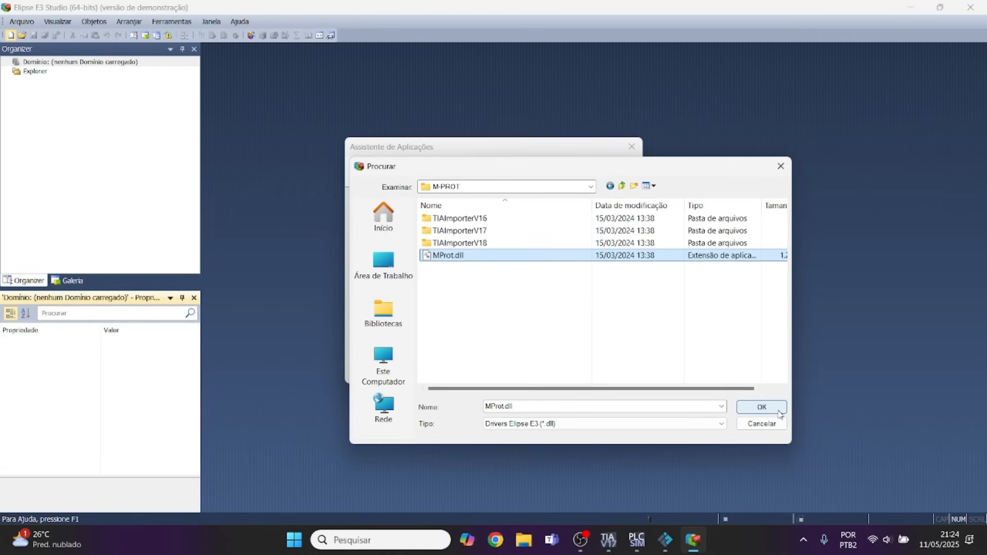
click(762, 407)
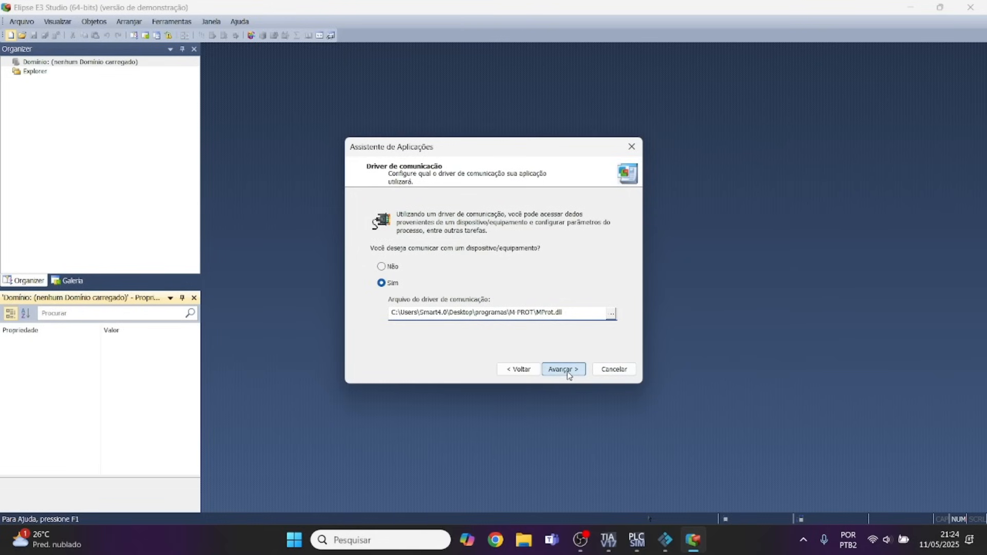
click(580, 370)
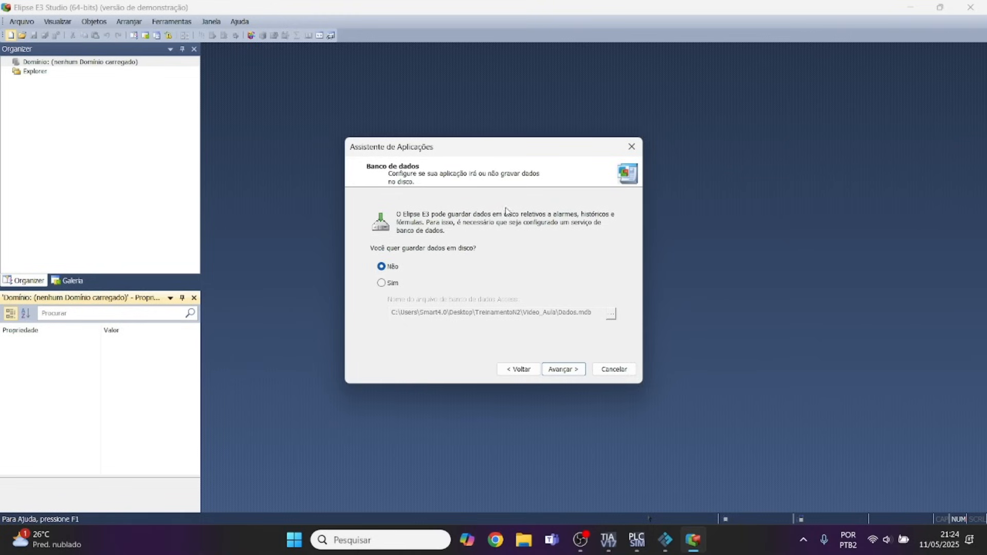
Leave disk data storage and alarm monitoring disabled and generate the Video_Aula application.
click(563, 370)
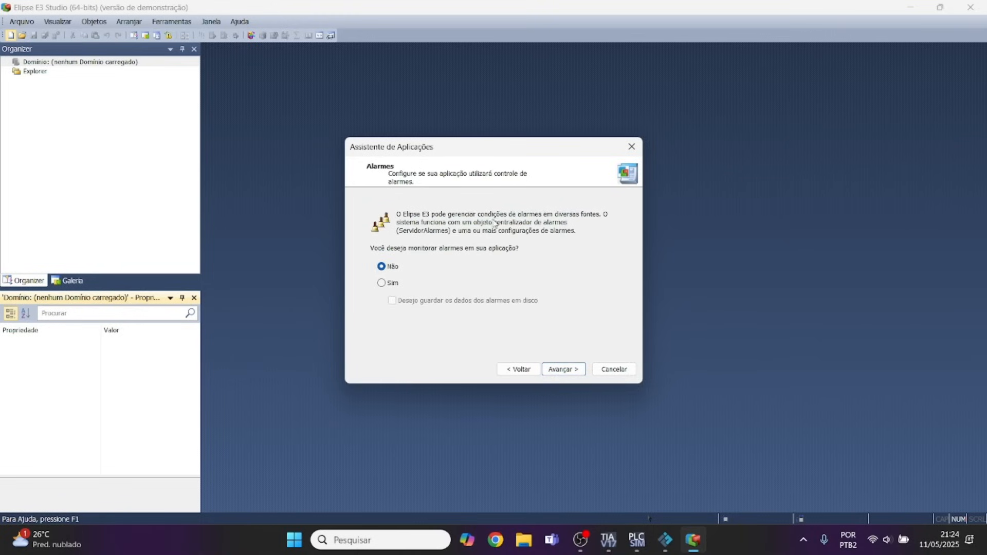
click(518, 369)
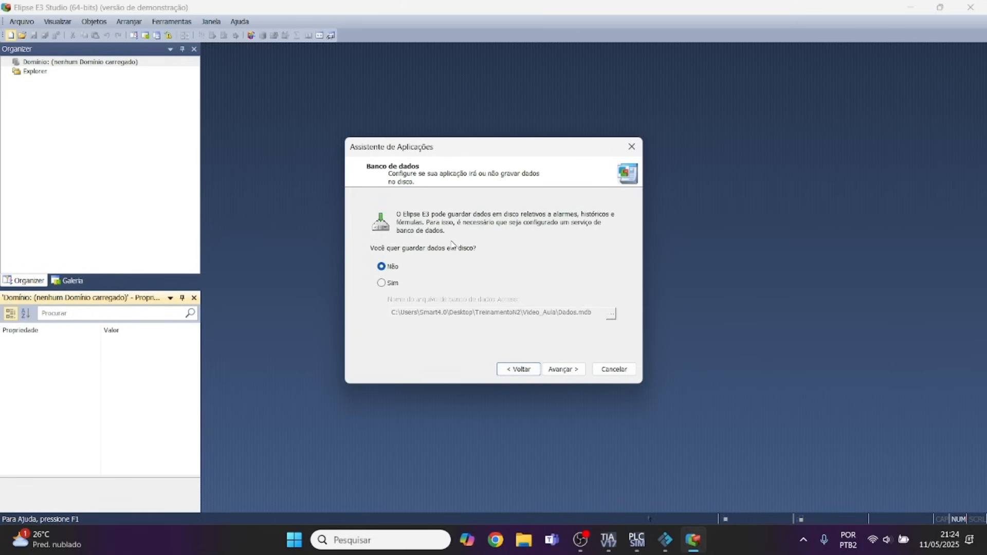
click(568, 373)
click(556, 369)
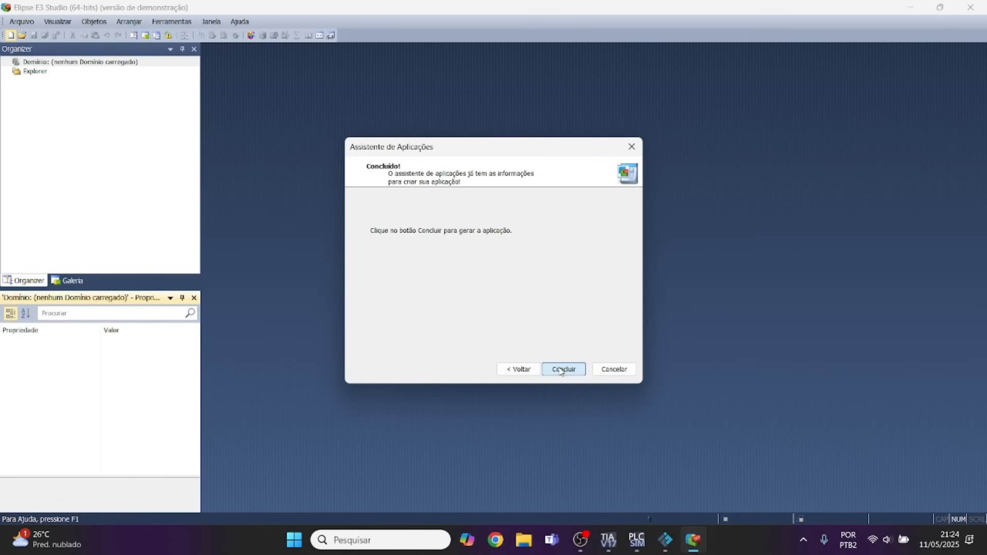
click(561, 368)
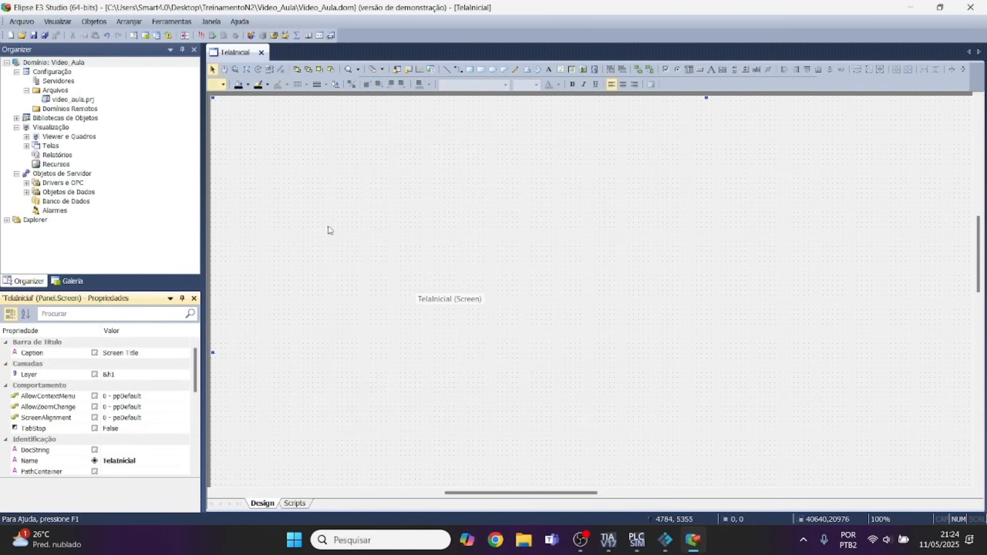
Open the configuration of the driver under Drivers e OPC and set its network to ISOTCP.
click(26, 183)
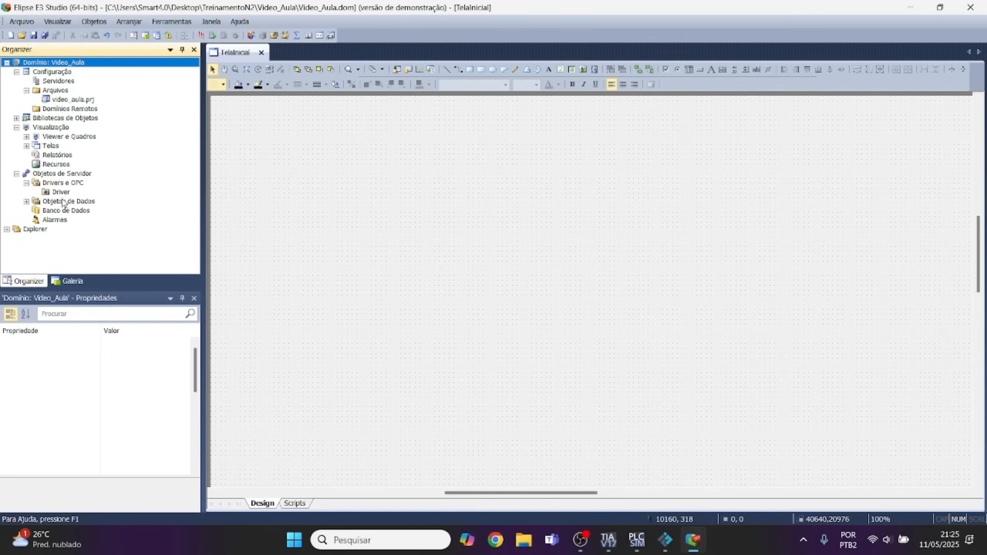
double_click(61, 193)
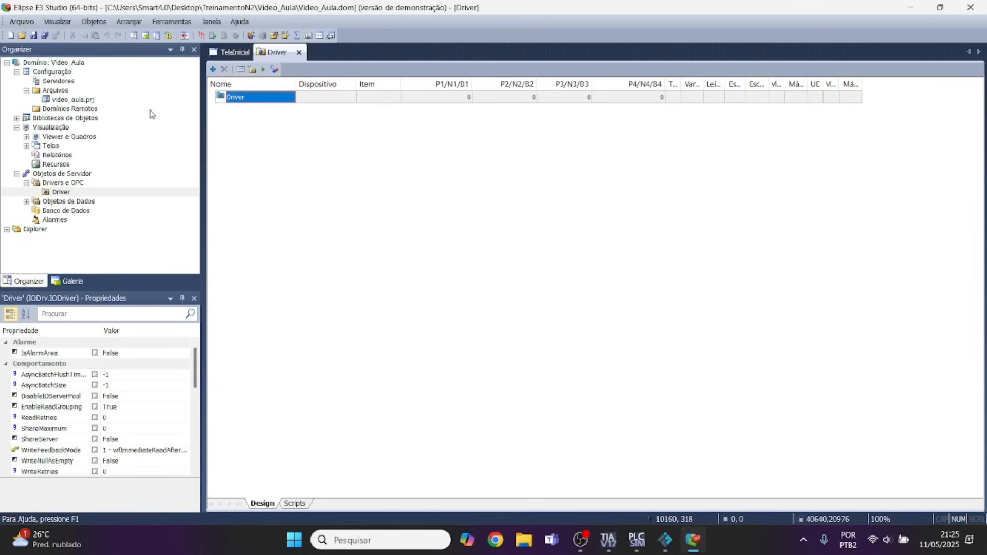
click(240, 71)
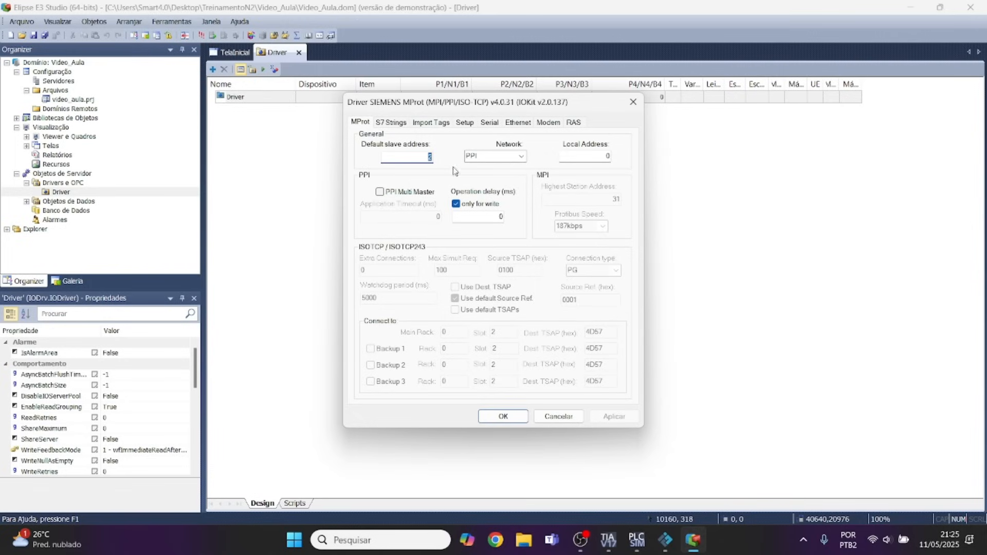
click(521, 156)
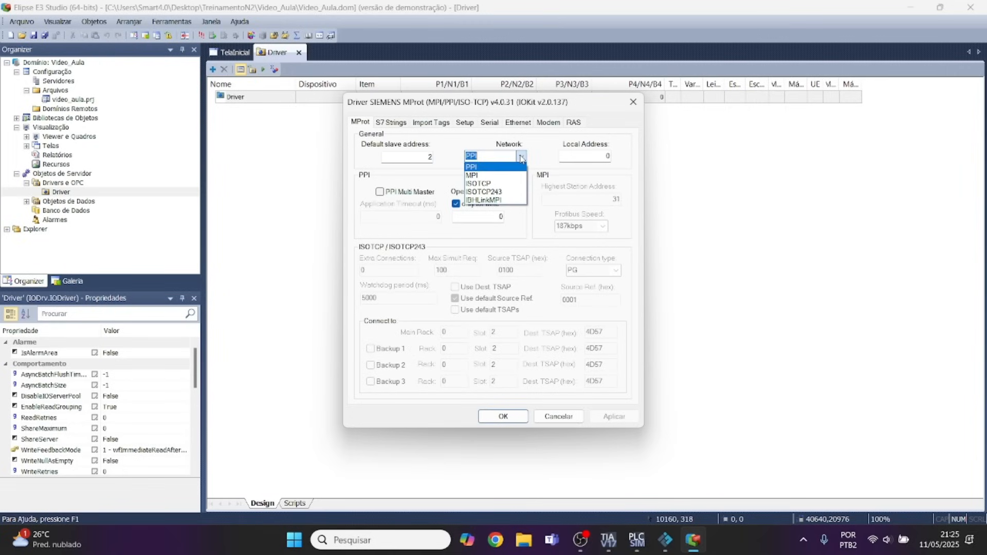
click(476, 184)
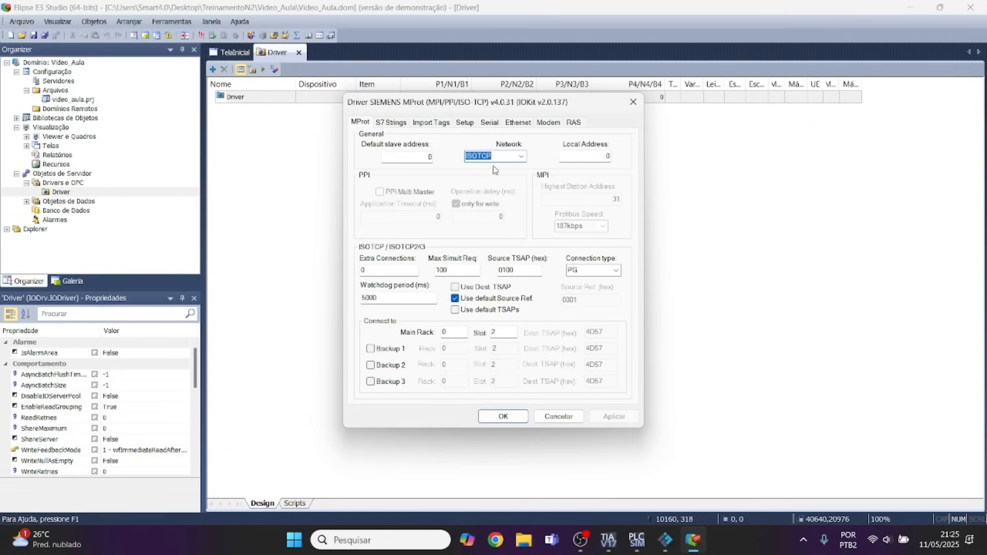
Switch to TIA Portal and check the slot and rack numbers in PLC_1's general properties.
click(619, 546)
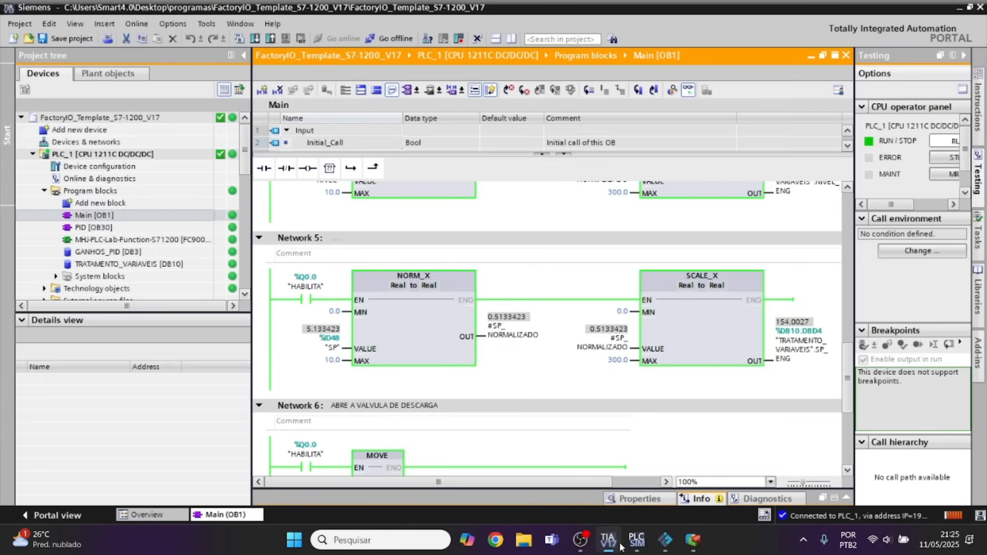
right_click(85, 156)
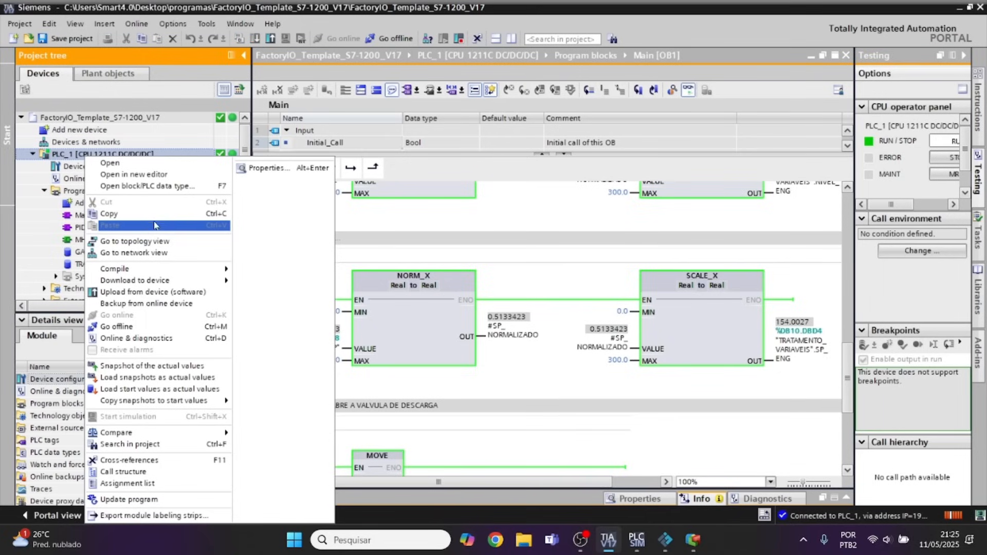
click(272, 169)
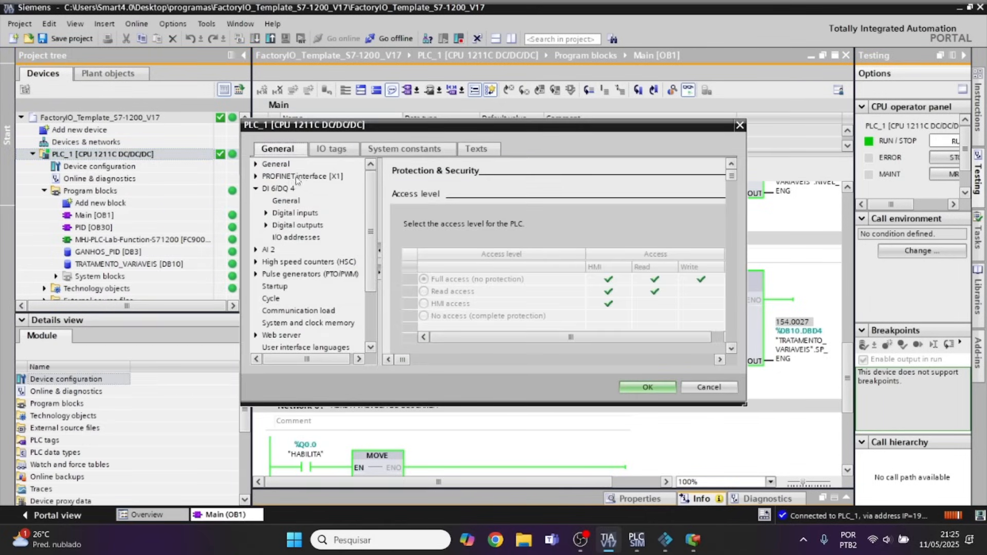
mouse_move(371, 205)
mouse_down()
mouse_move(370, 223)
mouse_move(374, 209)
mouse_up()
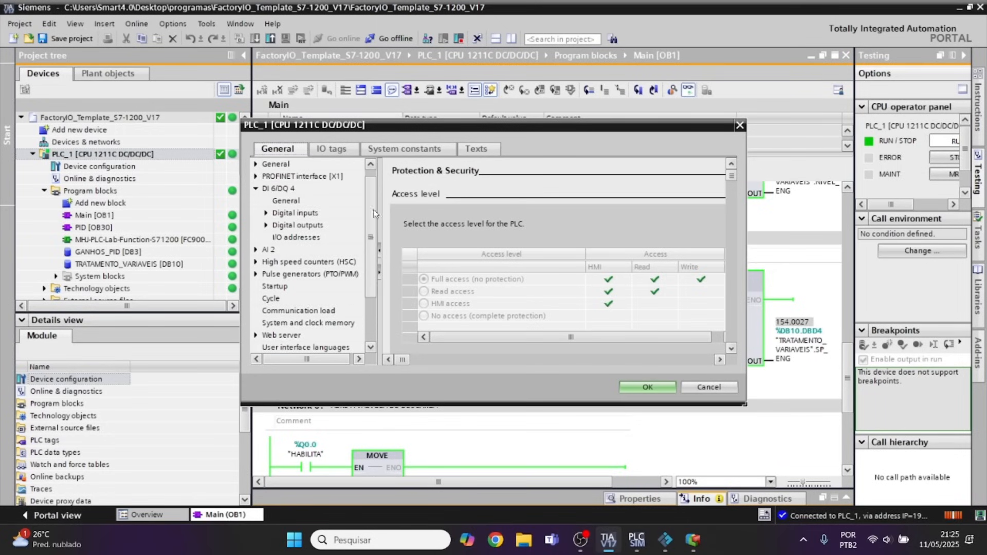
click(275, 164)
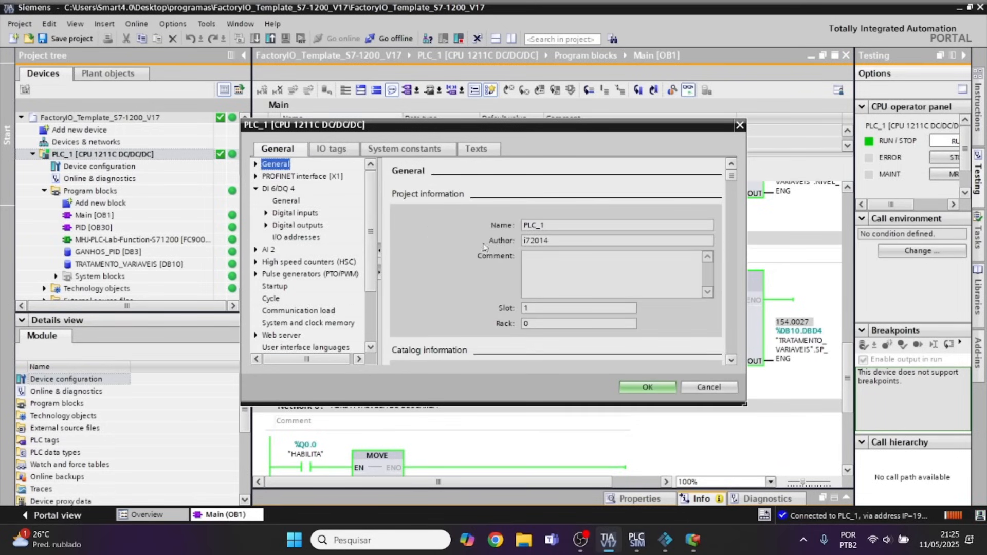
click(694, 296)
click(526, 324)
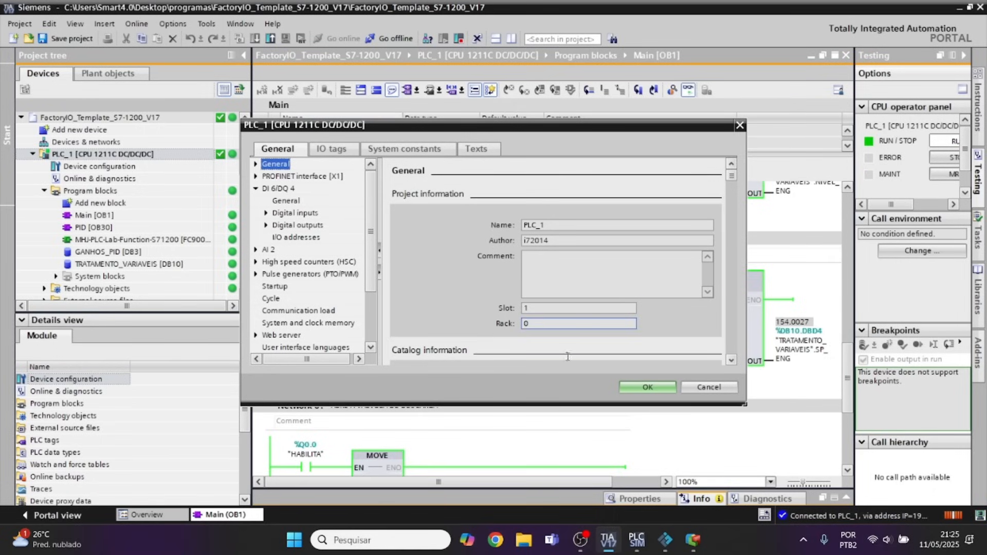
Return to Elipse E3 Studio and set the MProt driver's main connection slot to 1.
click(693, 540)
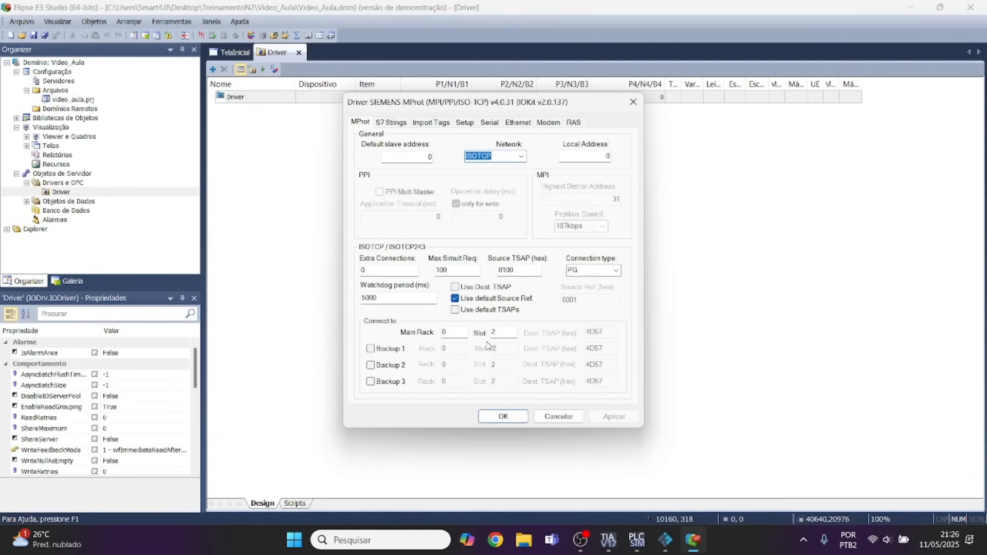
double_click(498, 331)
text(1)
Set the MProt driver's physical layer to Ethernet.
click(464, 123)
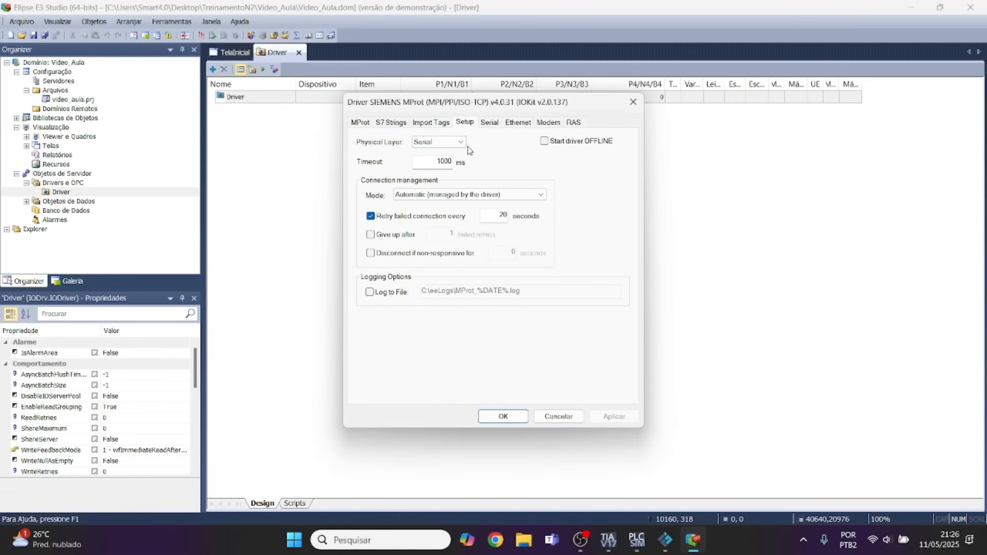
click(440, 143)
click(440, 169)
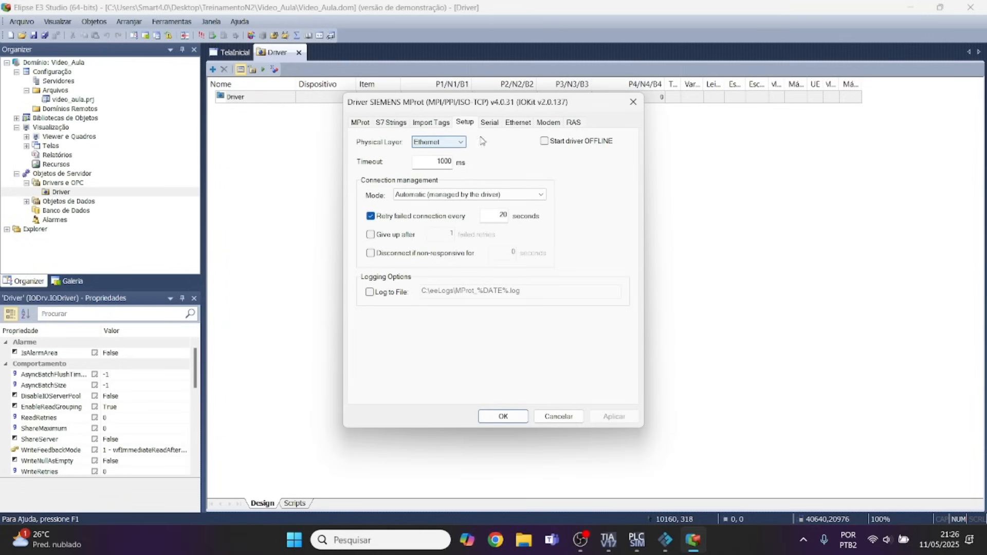
Fill in the main IP and port in the MProt driver's Ethernet connection settings and accept the driver configuration.
click(520, 123)
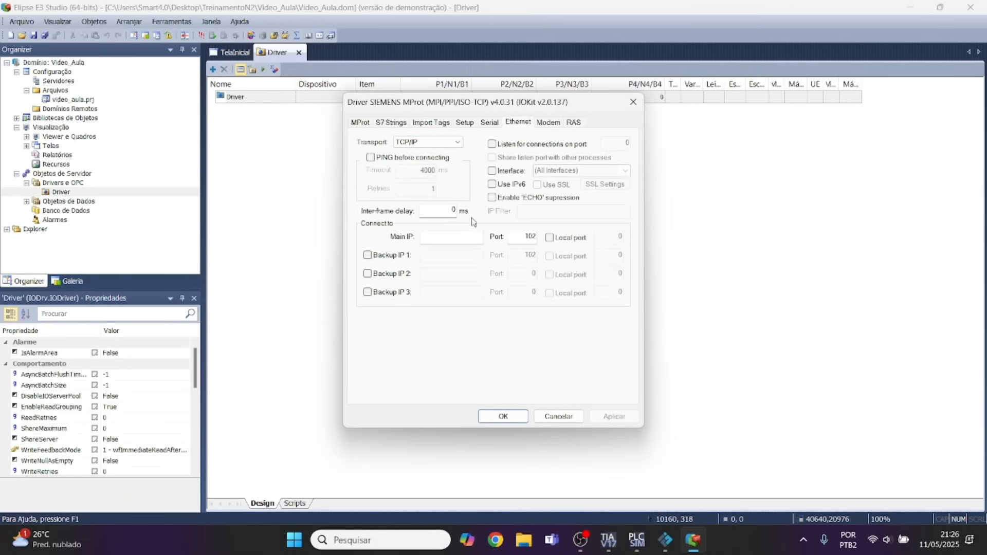
click(448, 236)
double_click(459, 236)
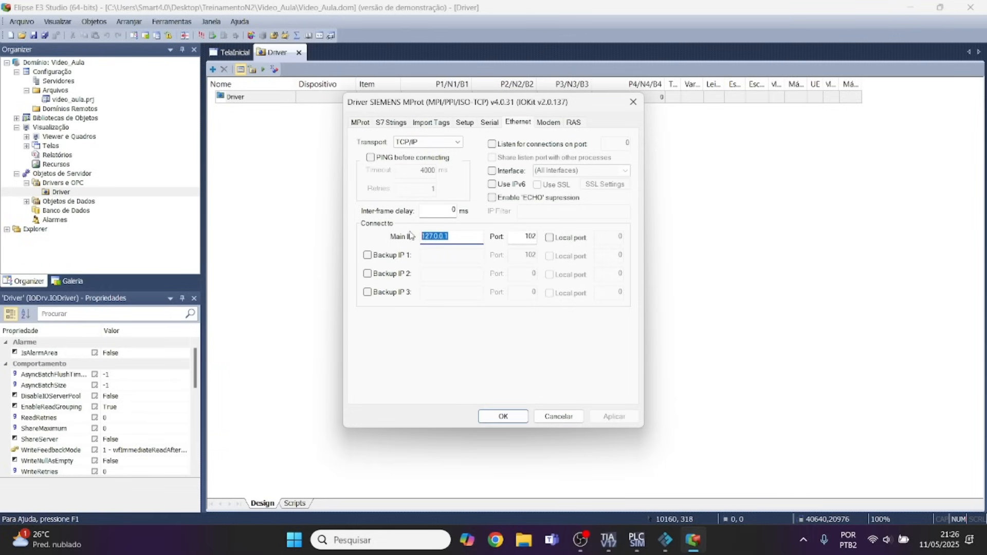
double_click(532, 237)
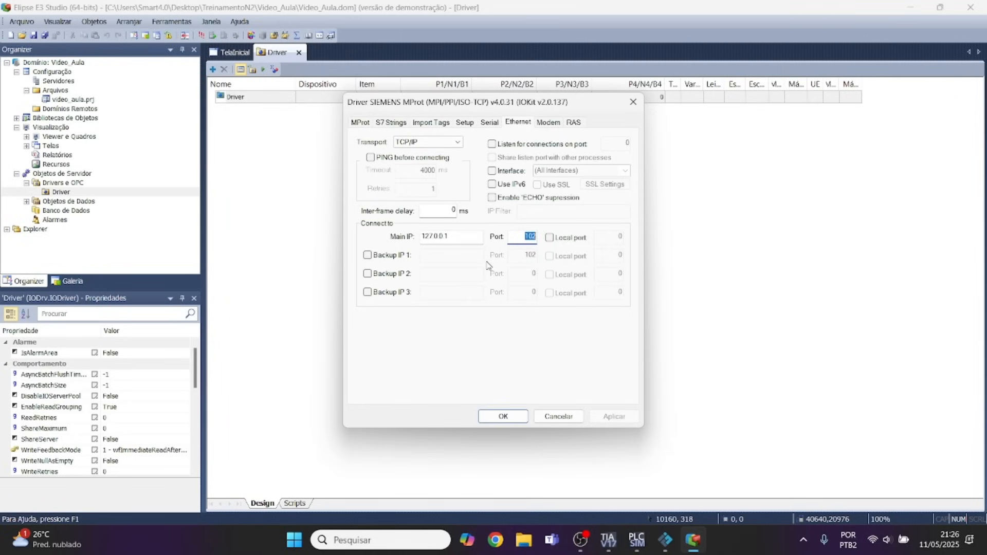
click(503, 416)
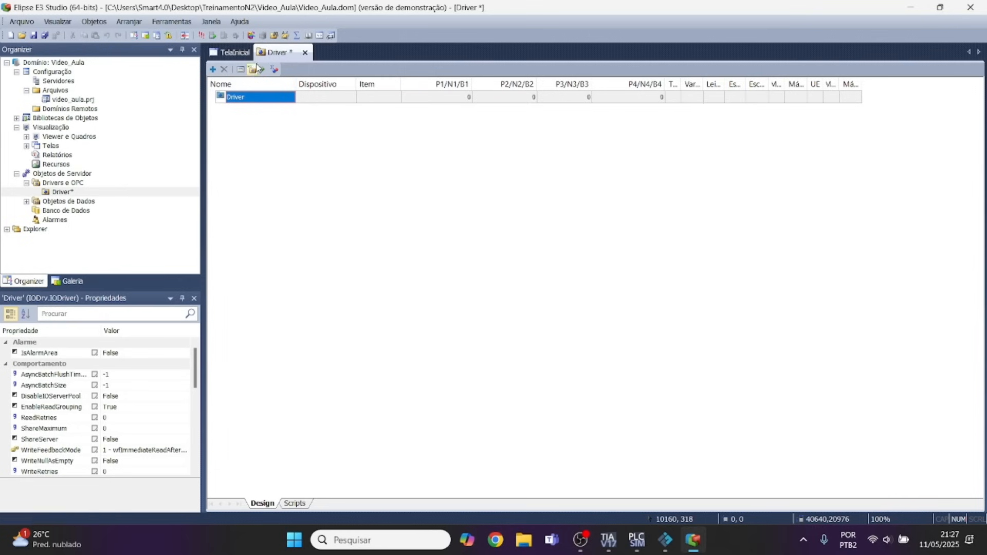
Add four communication tags to the MProt driver.
click(232, 54)
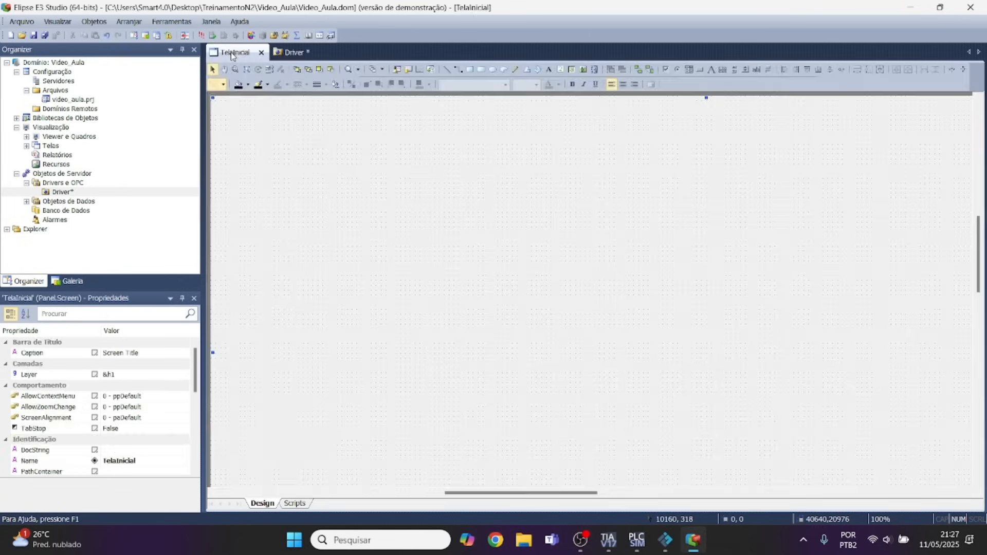
click(288, 53)
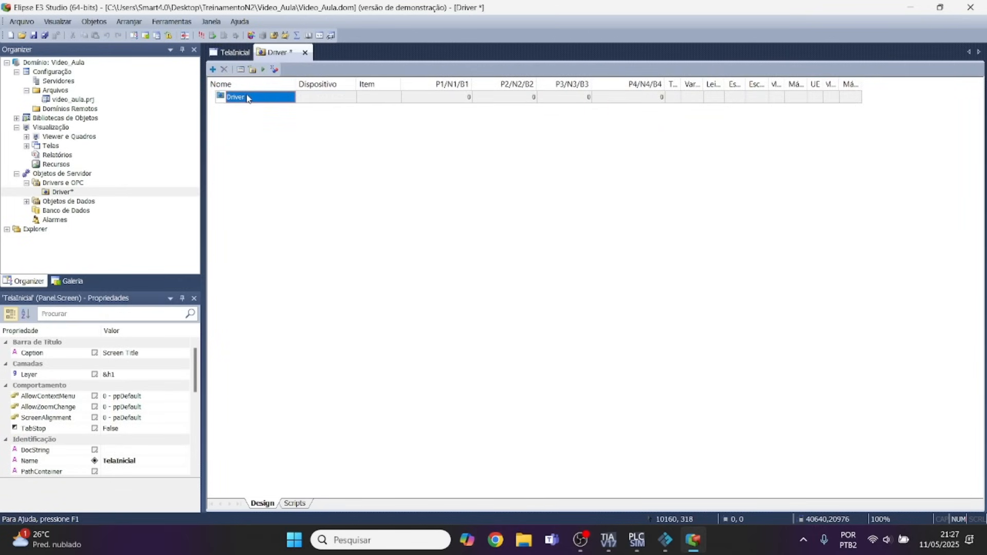
click(212, 69)
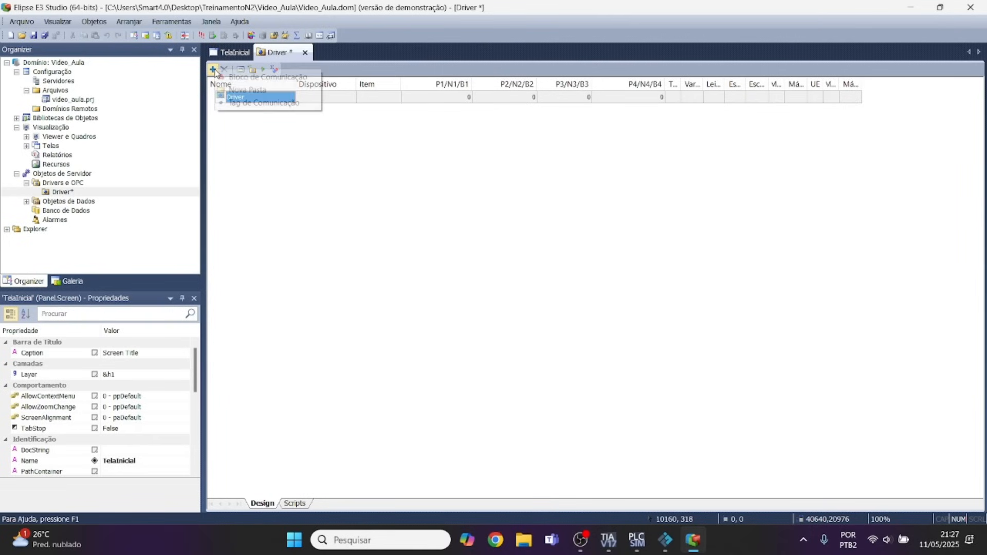
click(251, 103)
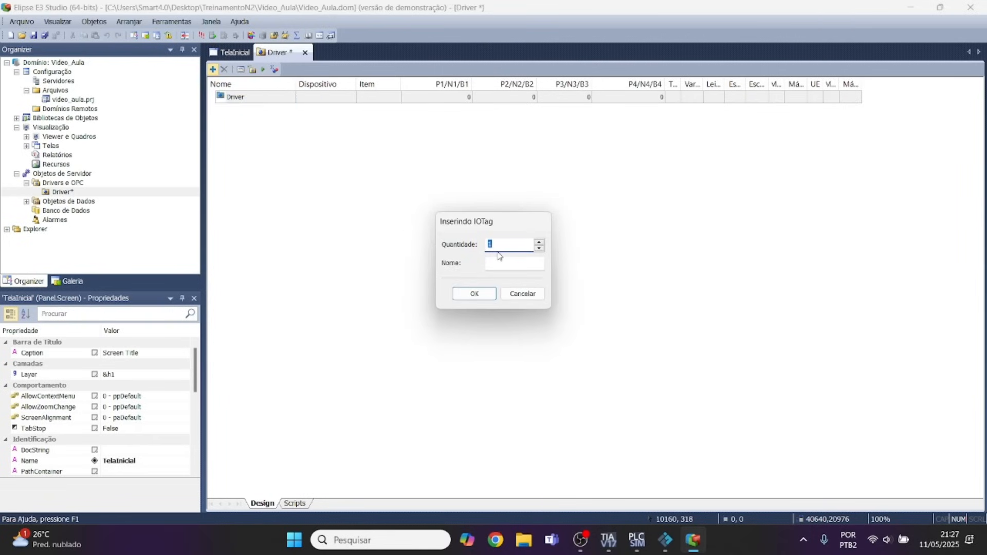
text(4)
click(481, 294)
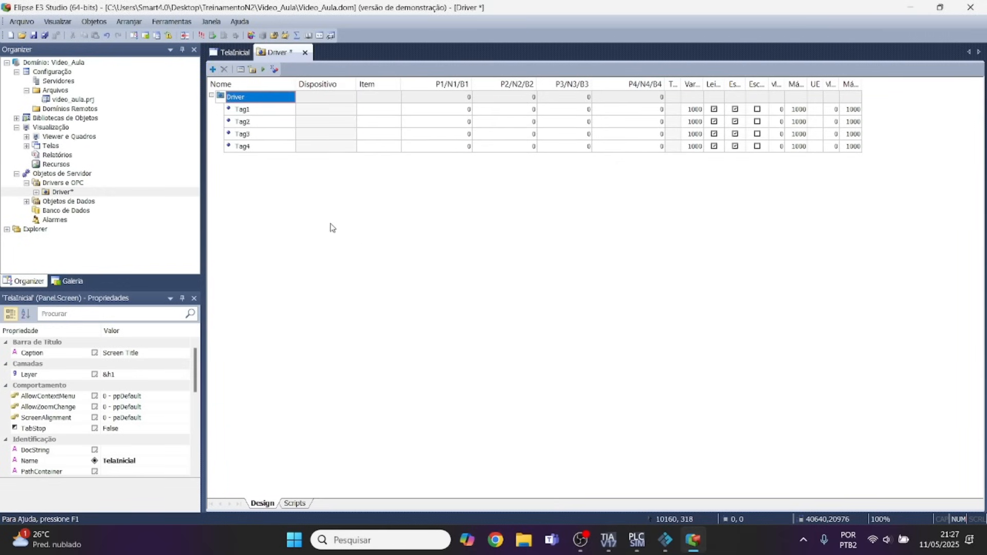
Switch to Factory IO and open the driver view to check the sensor and actuator address mapping.
click(665, 541)
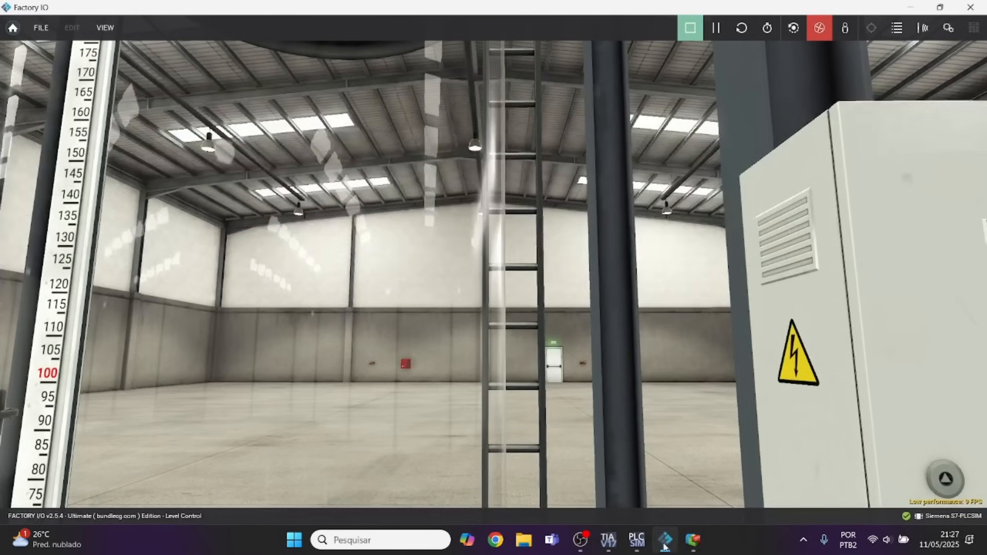
click(41, 28)
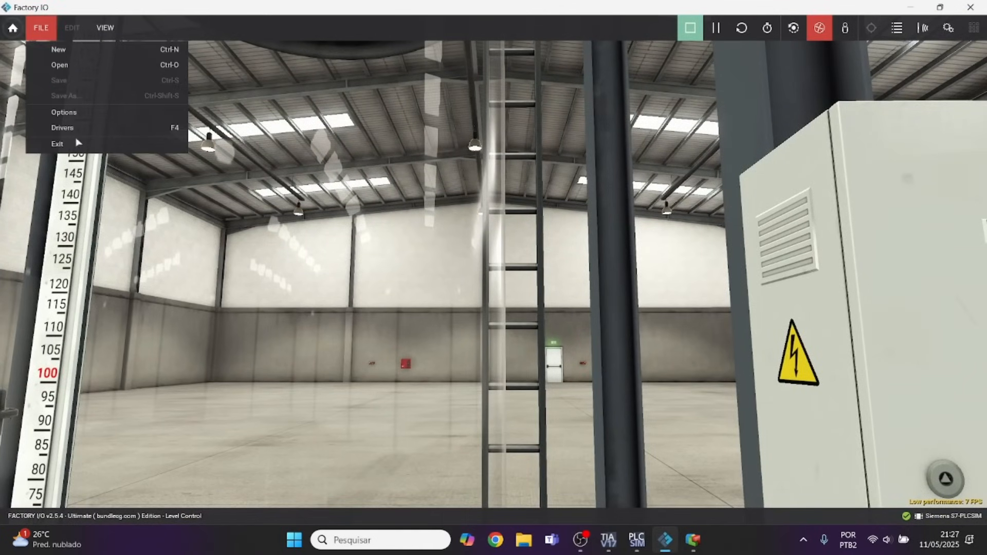
click(63, 128)
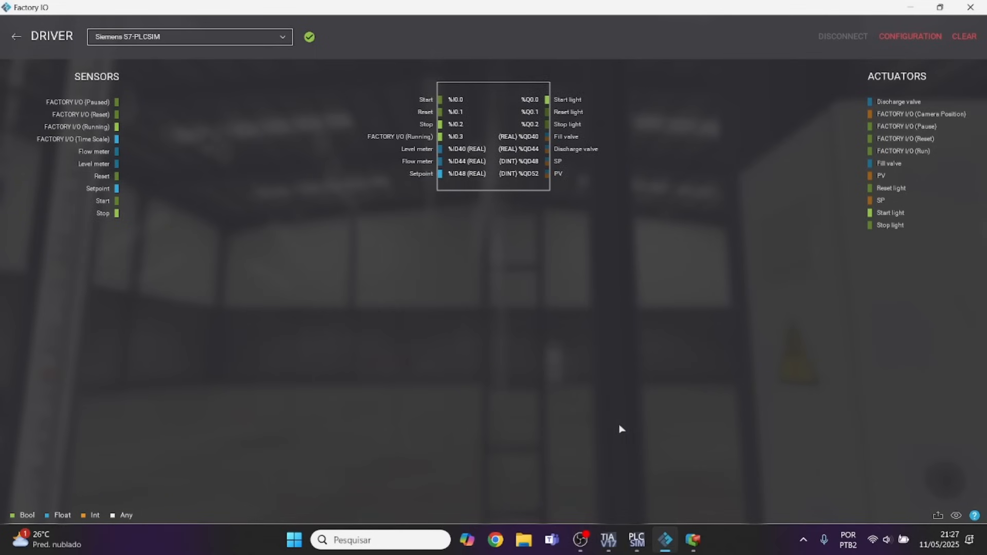
Switch to TIA Portal, close PLC_1's properties without changes, and examine the setpoint scaling output's data block address in Network 5 of Main.
click(636, 546)
click(615, 548)
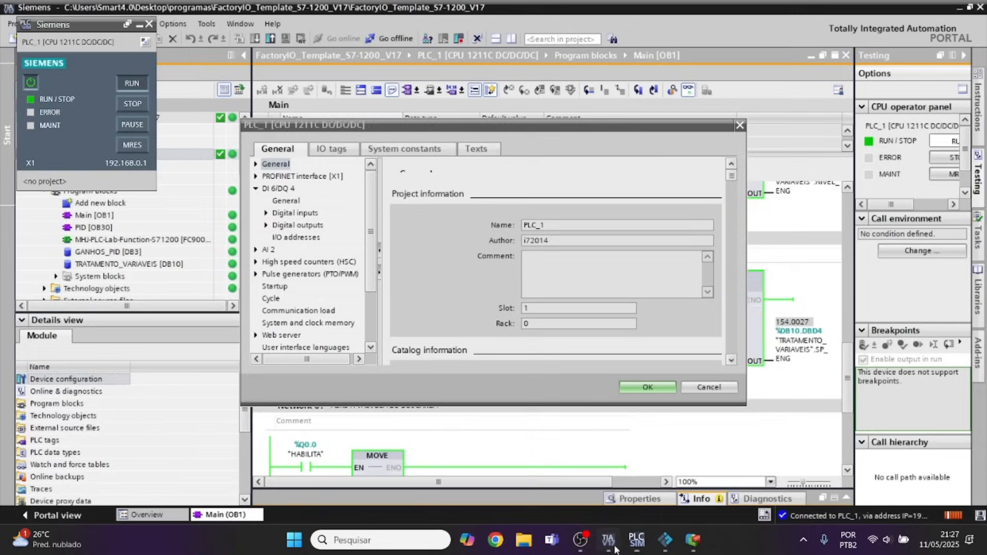
click(708, 388)
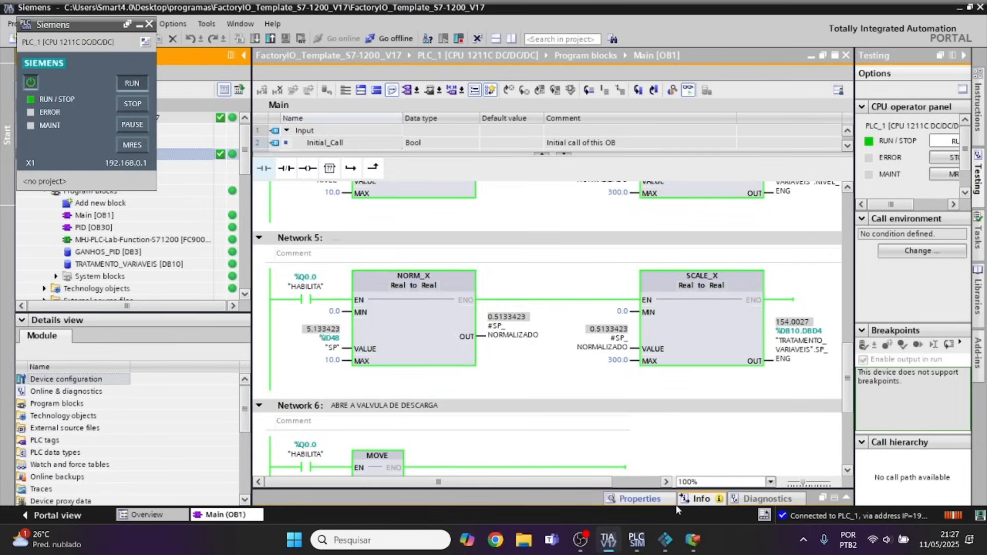
click(667, 544)
click(691, 545)
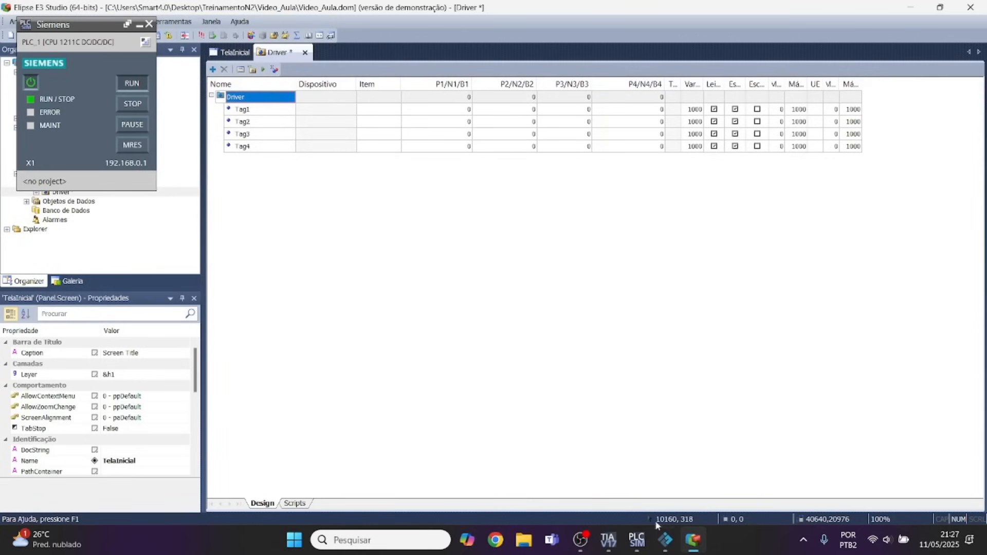
click(608, 541)
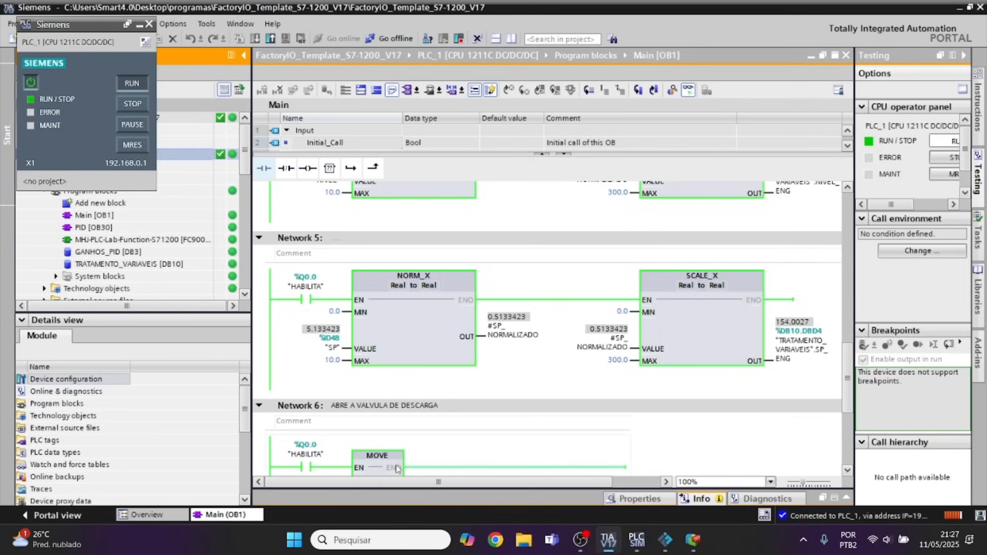
drag(406, 484, 455, 483)
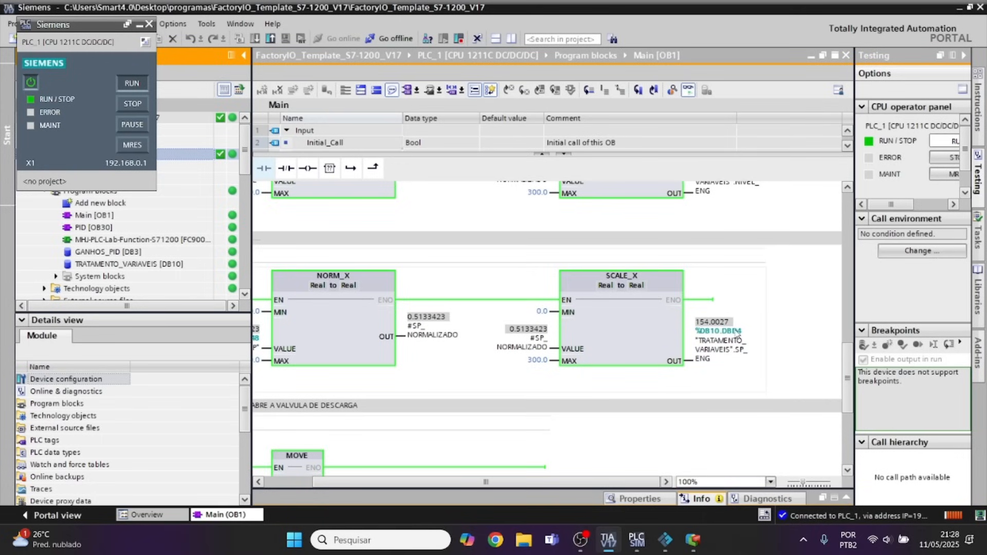
Minimize the floating PLCSIM window and open the manual MProt_br.pdf from the M-PROT folder in File Explorer.
click(694, 540)
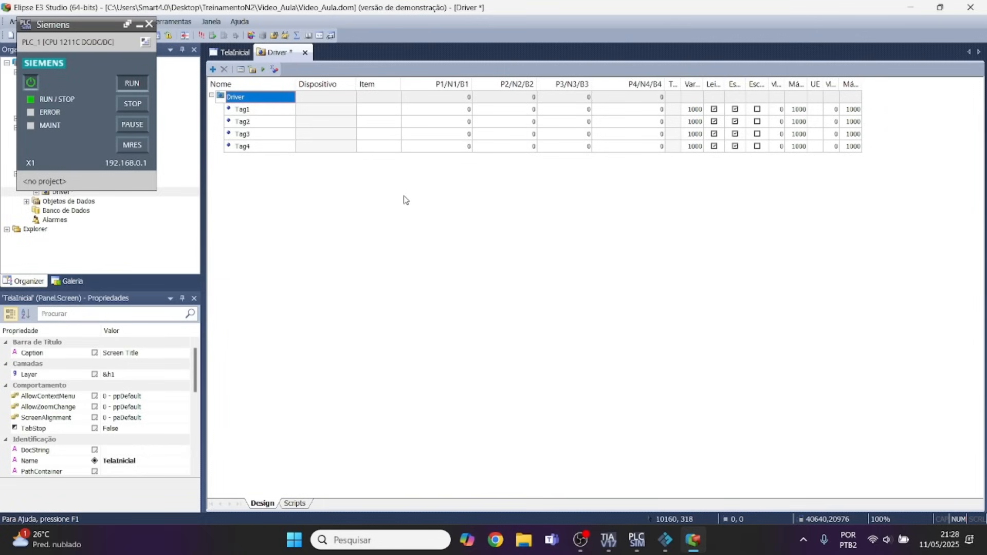
click(524, 540)
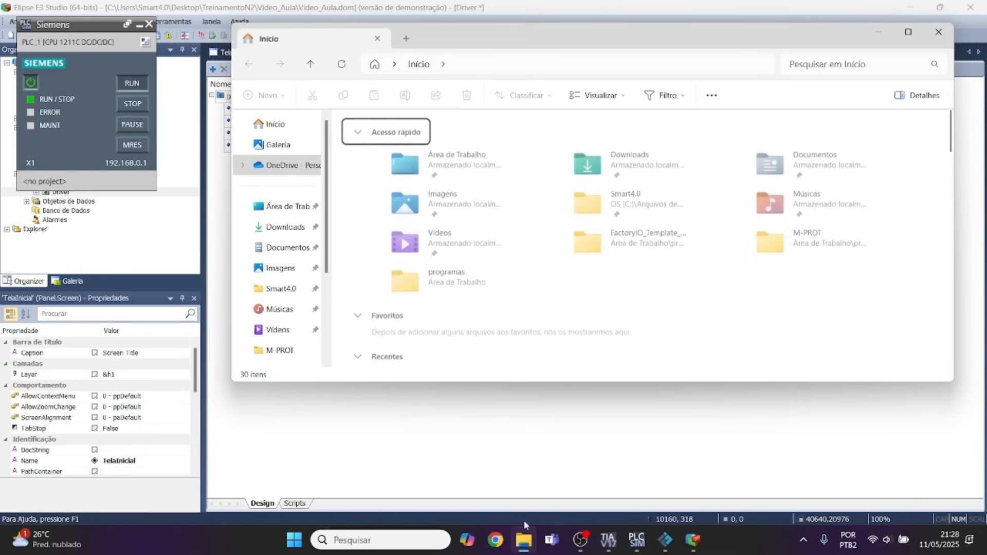
click(908, 32)
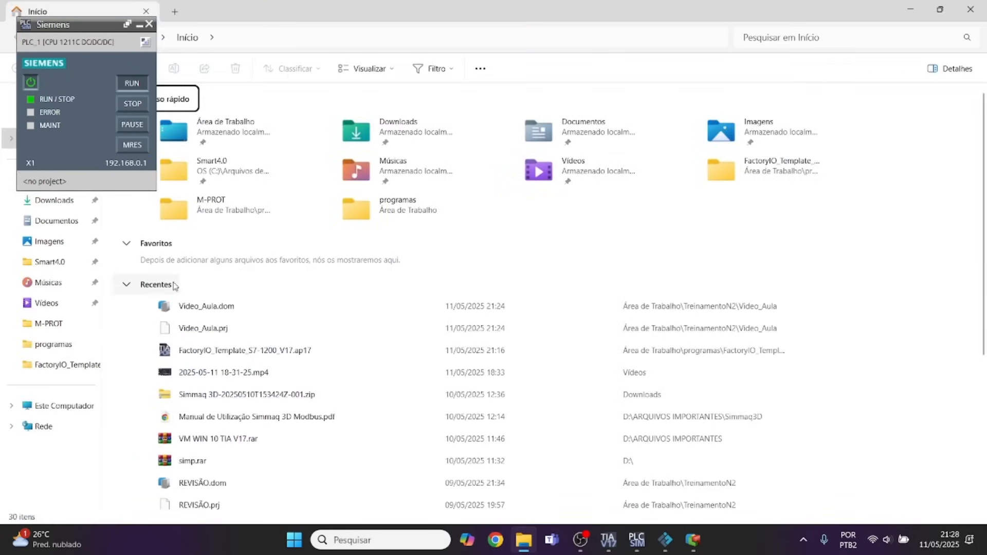
click(139, 24)
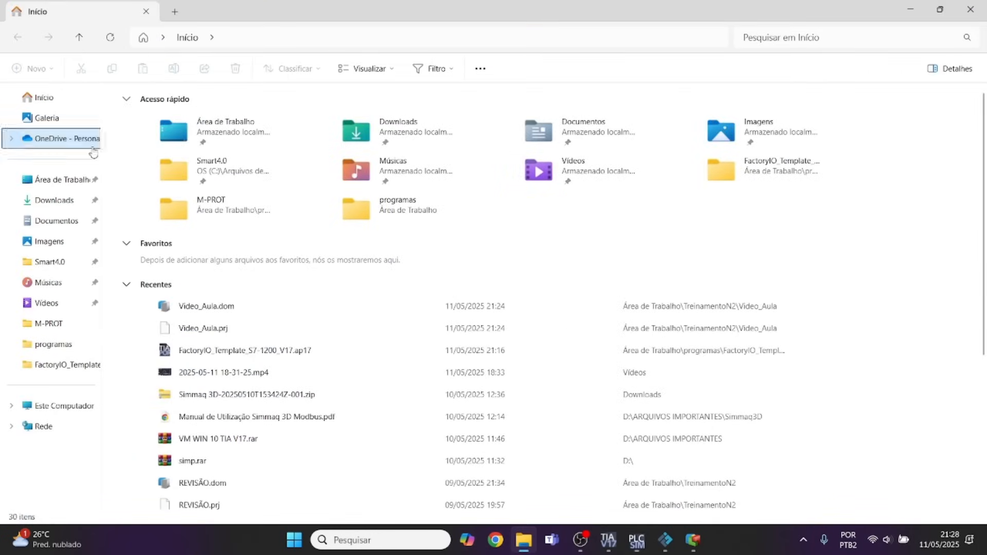
click(193, 222)
double_click(194, 218)
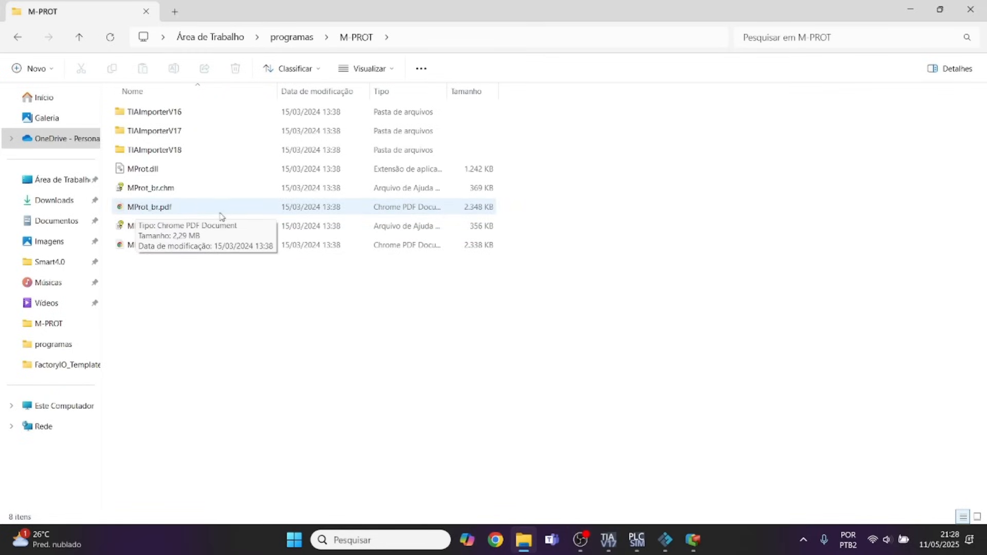
double_click(151, 206)
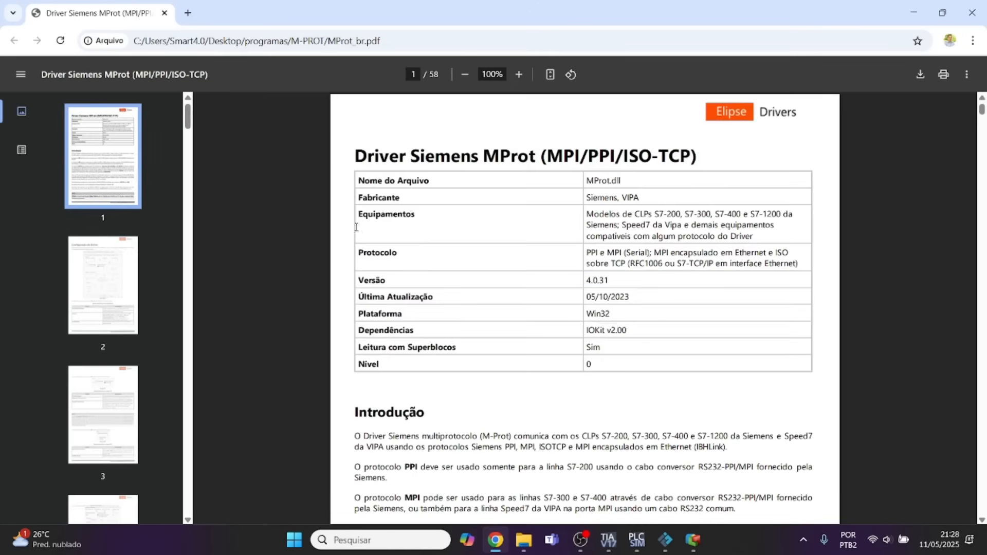
Skim the MProt manual's driver configuration, strings and tag import sections up to the tag reference section (Referência de Tags).
scroll(831, 241, down, 10)
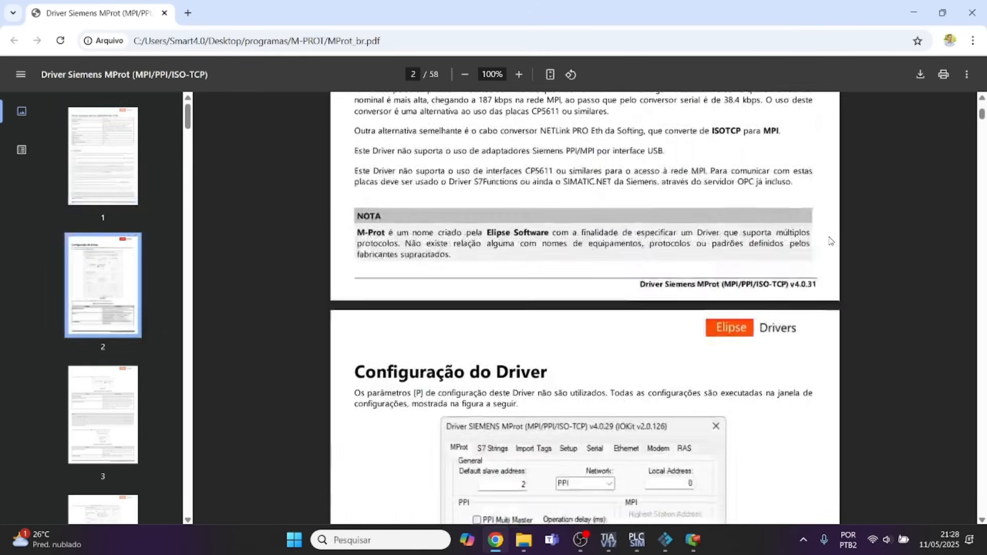
scroll(832, 240, down, 5)
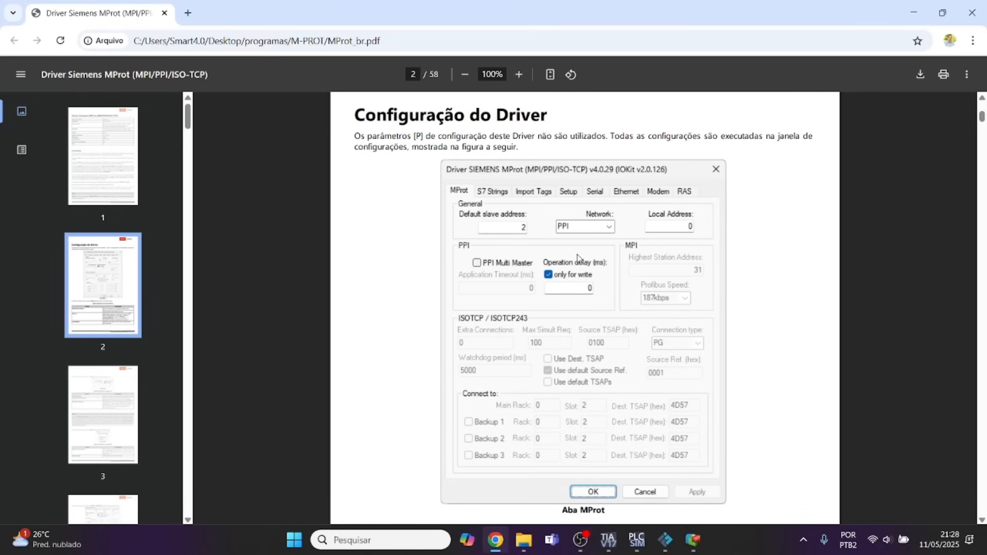
scroll(597, 255, down, 6)
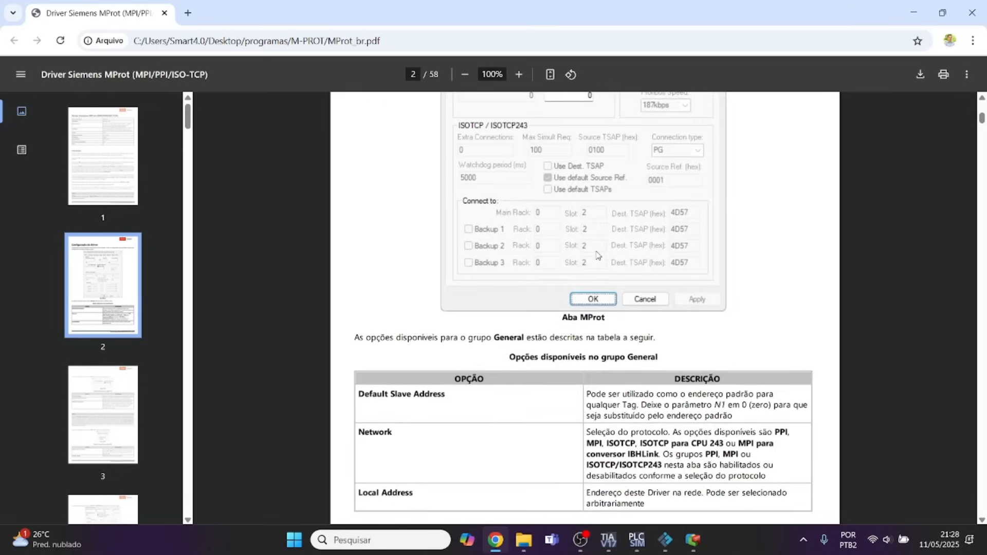
scroll(597, 255, down, 1)
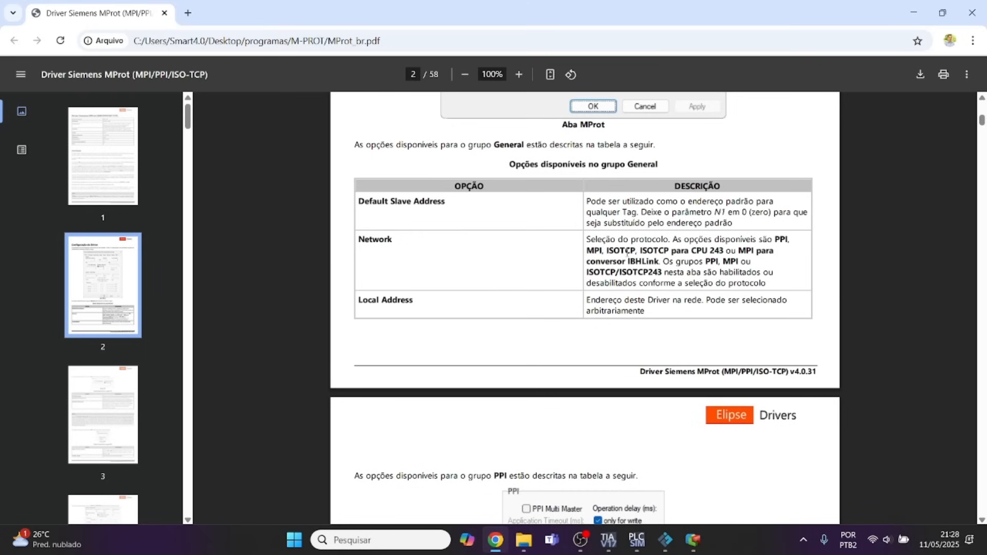
scroll(699, 252, down, 6)
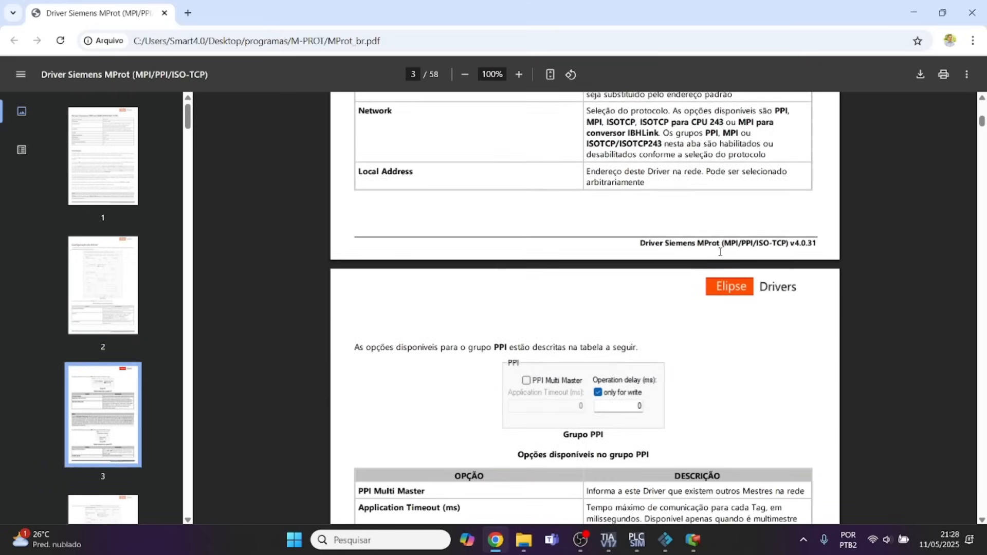
scroll(720, 252, down, 8)
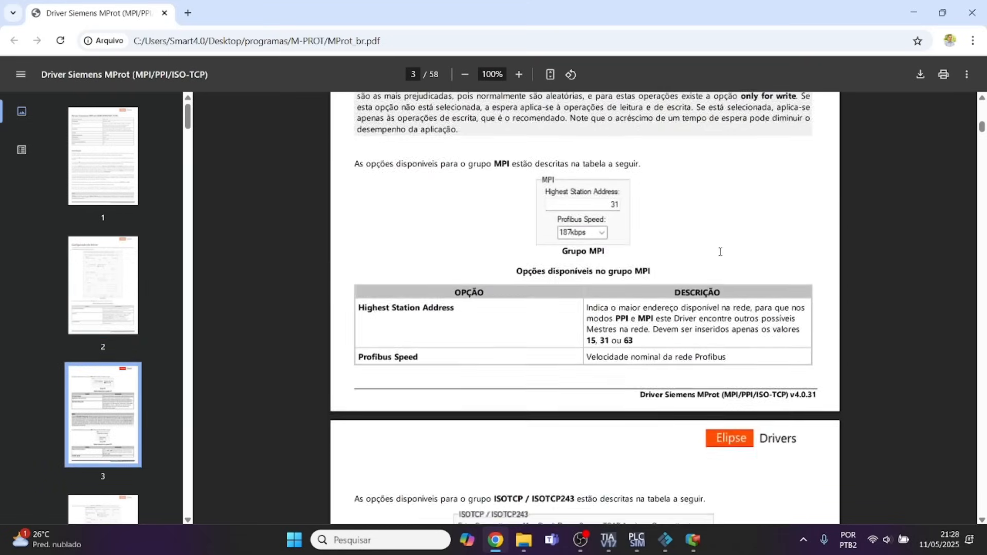
scroll(720, 254, down, 1)
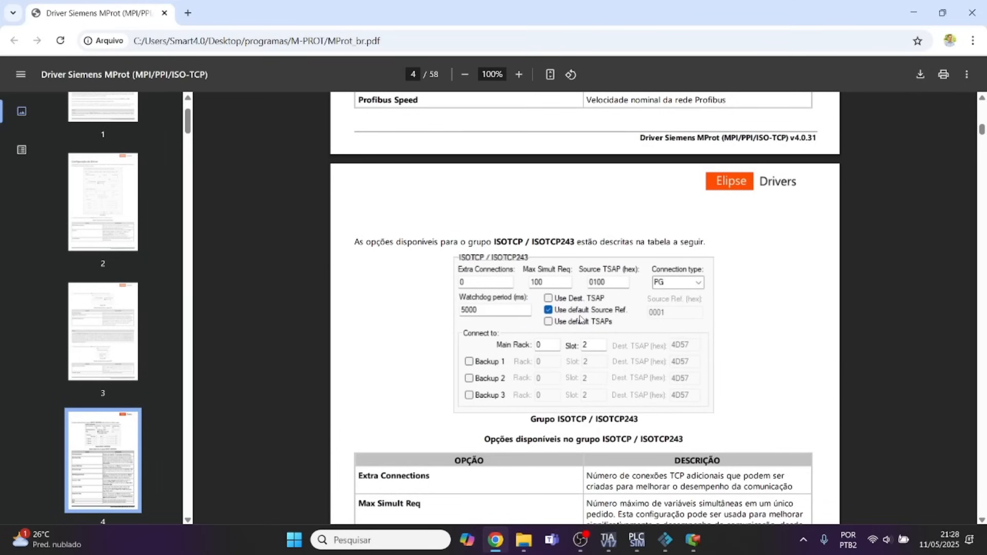
scroll(558, 264, down, 9)
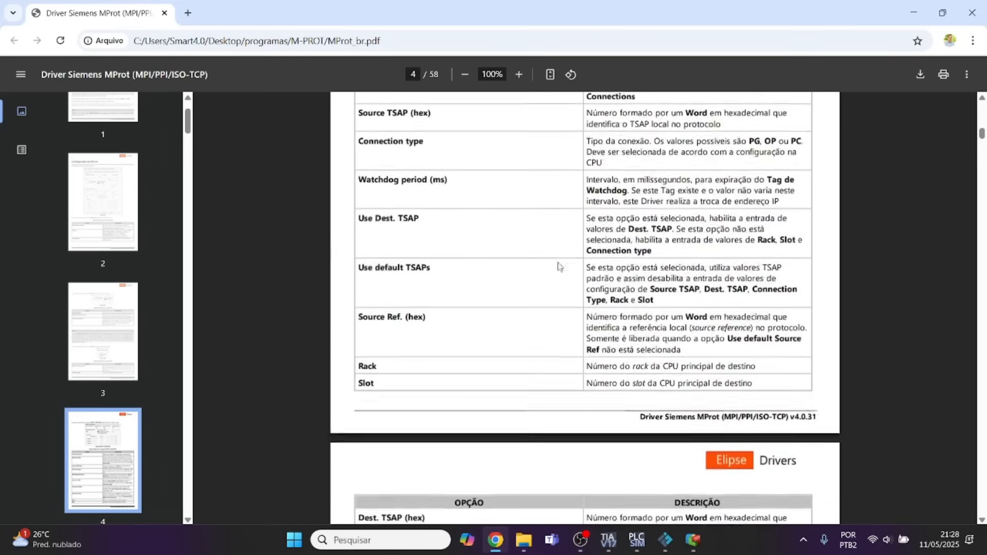
scroll(559, 266, down, 10)
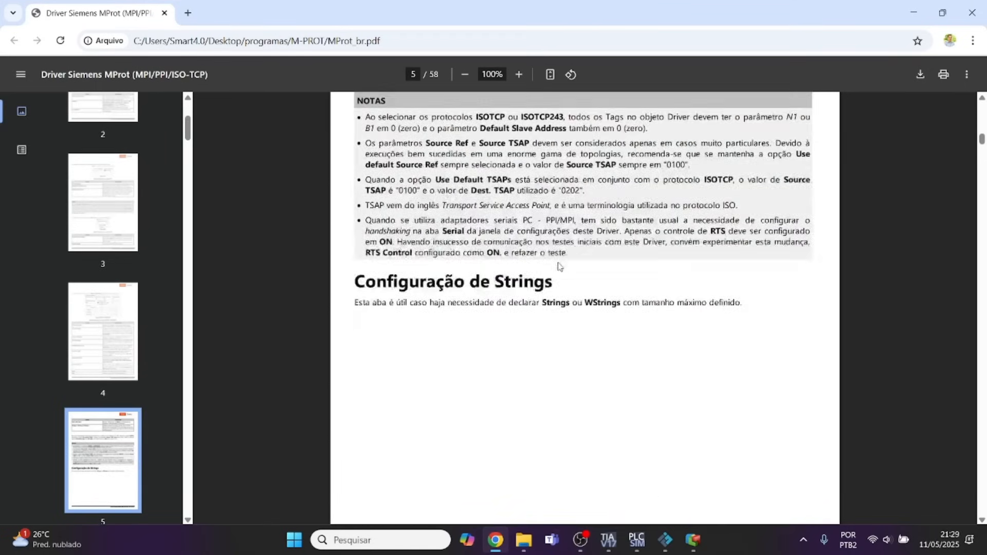
scroll(559, 266, down, 14)
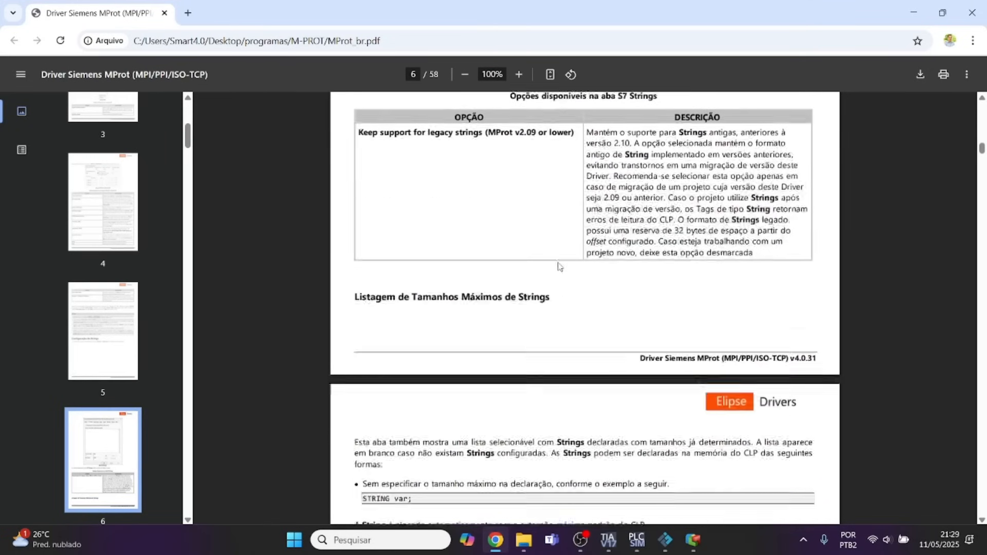
scroll(559, 266, down, 10)
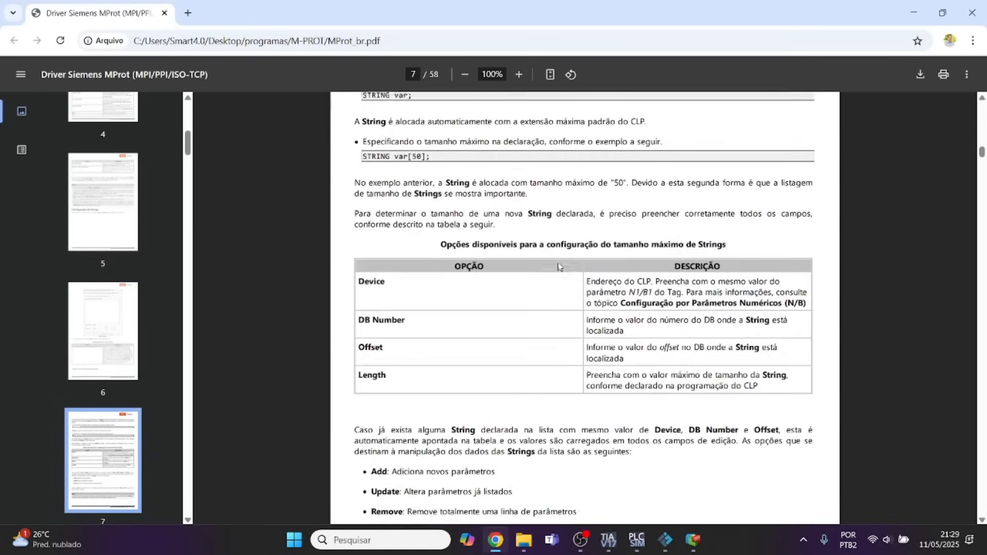
scroll(559, 265, down, 10)
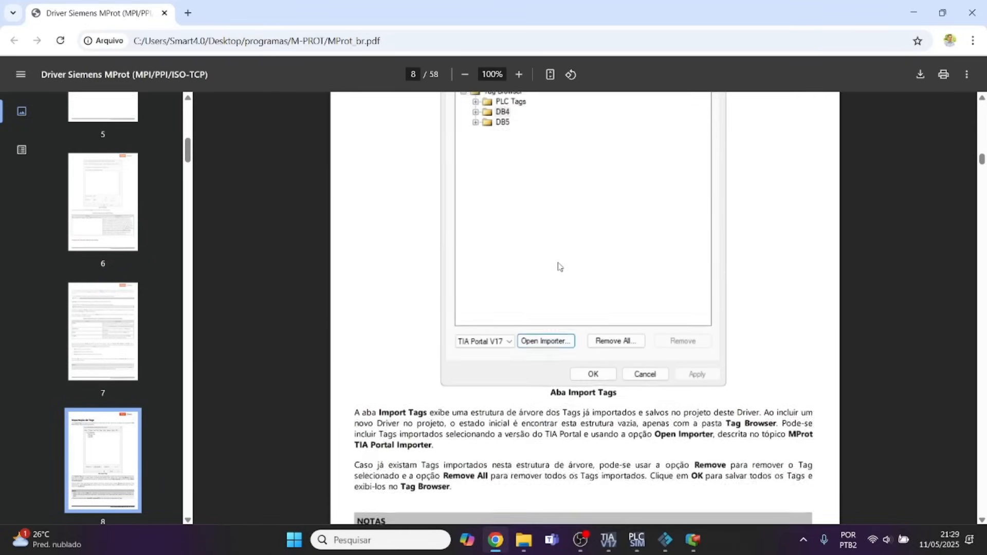
scroll(560, 266, down, 10)
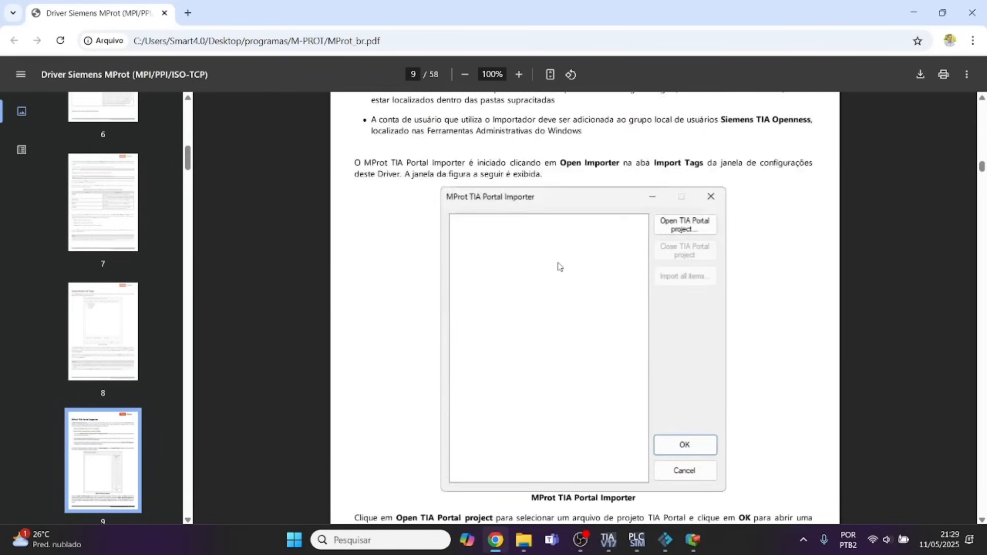
scroll(560, 265, down, 10)
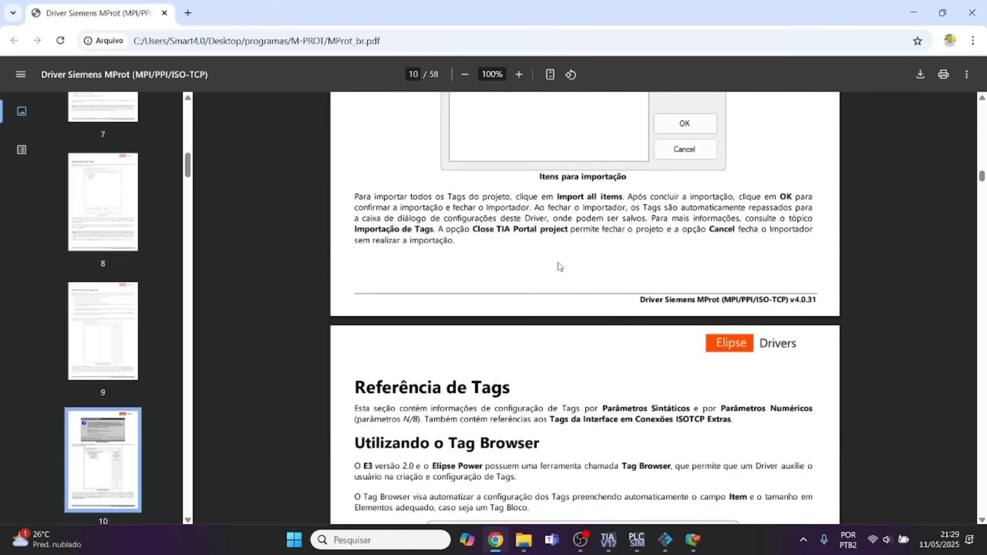
Examine the manual's syntactic parameter section for the general Item syntax, memory areas, data type symbols and the M memory bit example.
scroll(559, 266, down, 1)
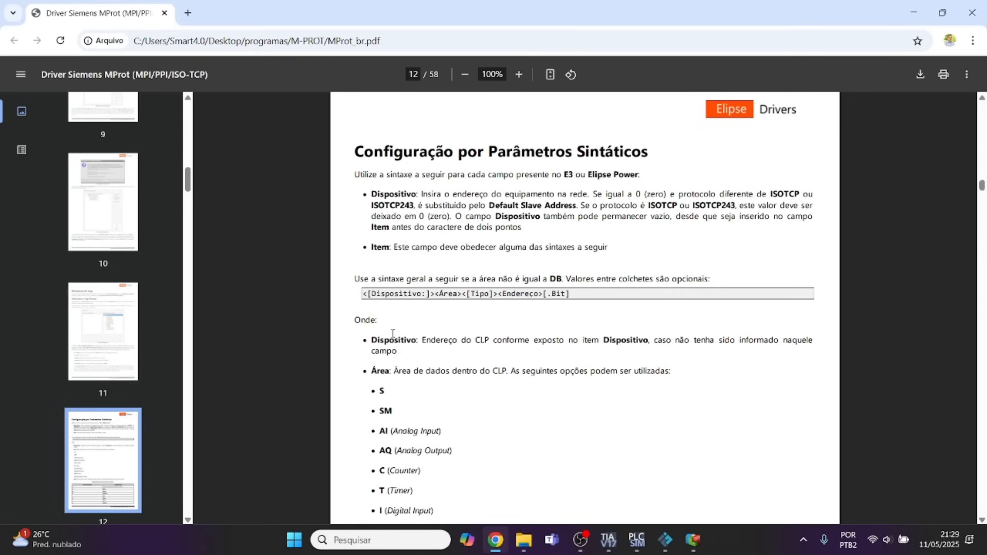
scroll(395, 334, down, 1)
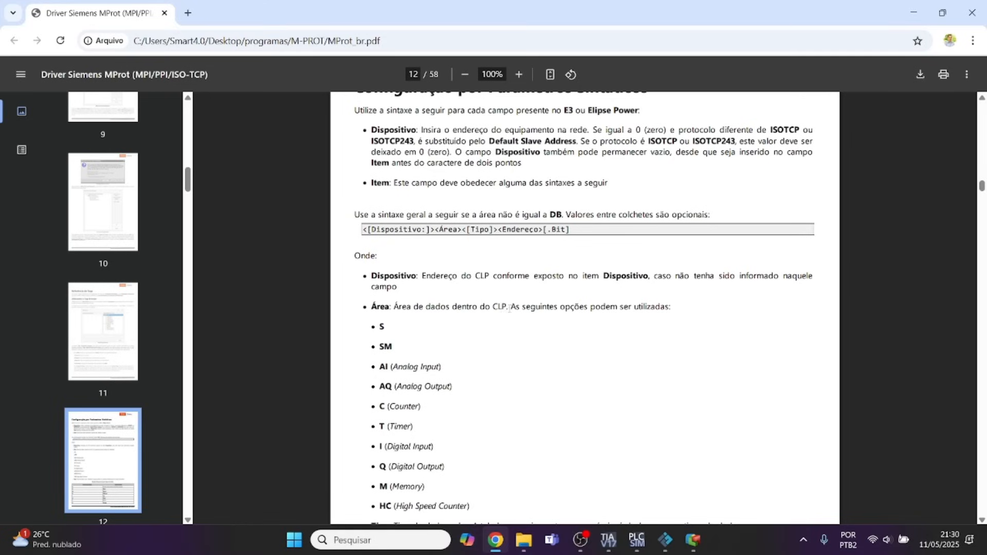
scroll(514, 312, down, 1)
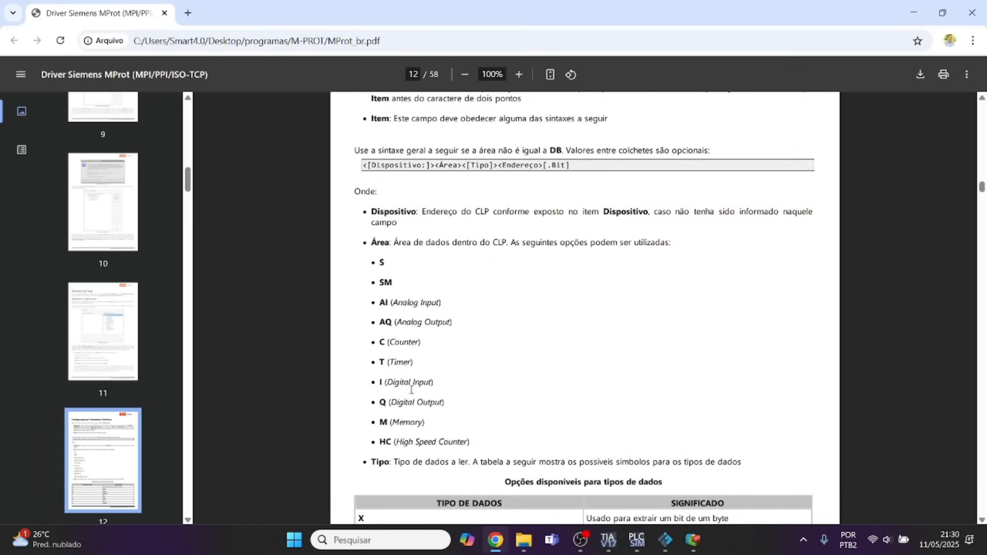
scroll(411, 389, down, 2)
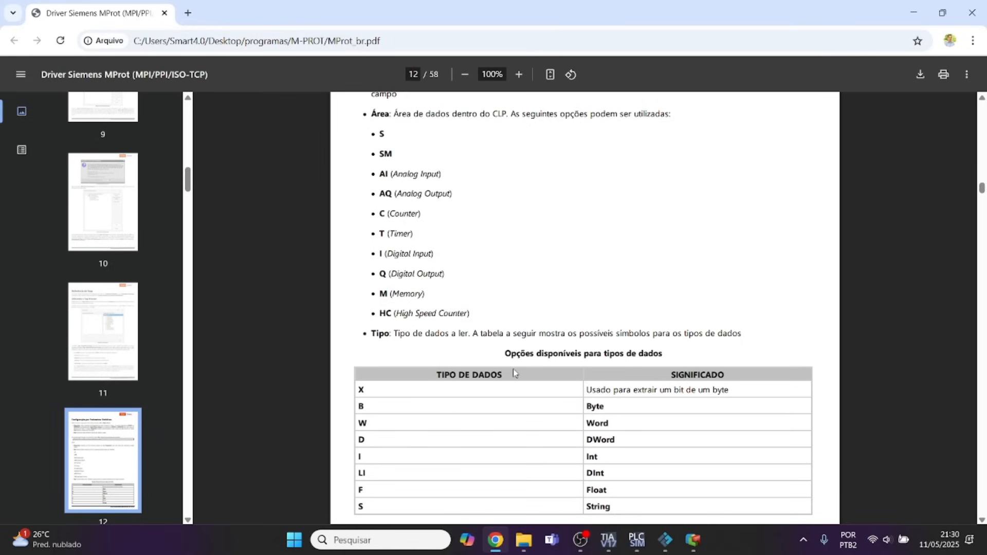
scroll(544, 359, down, 1)
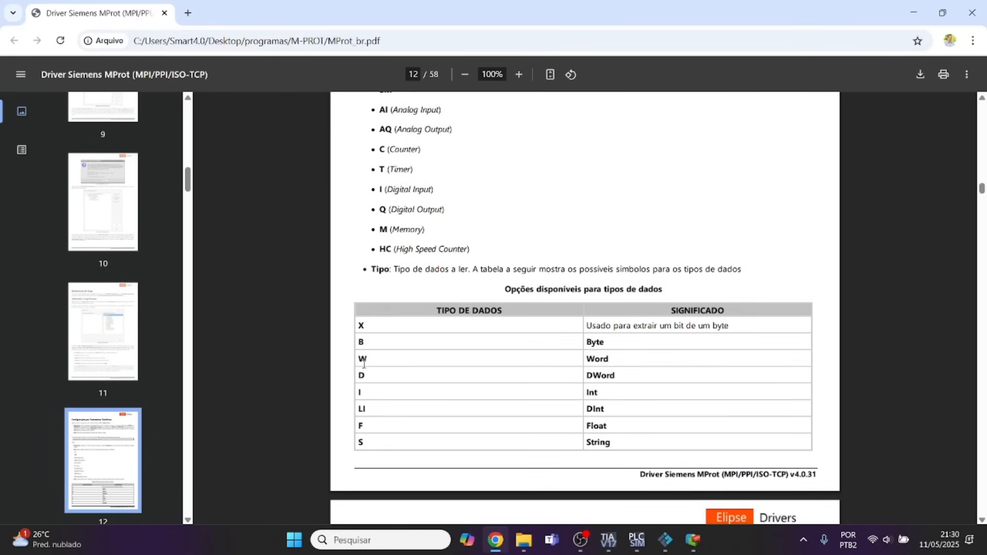
scroll(453, 409, down, 2)
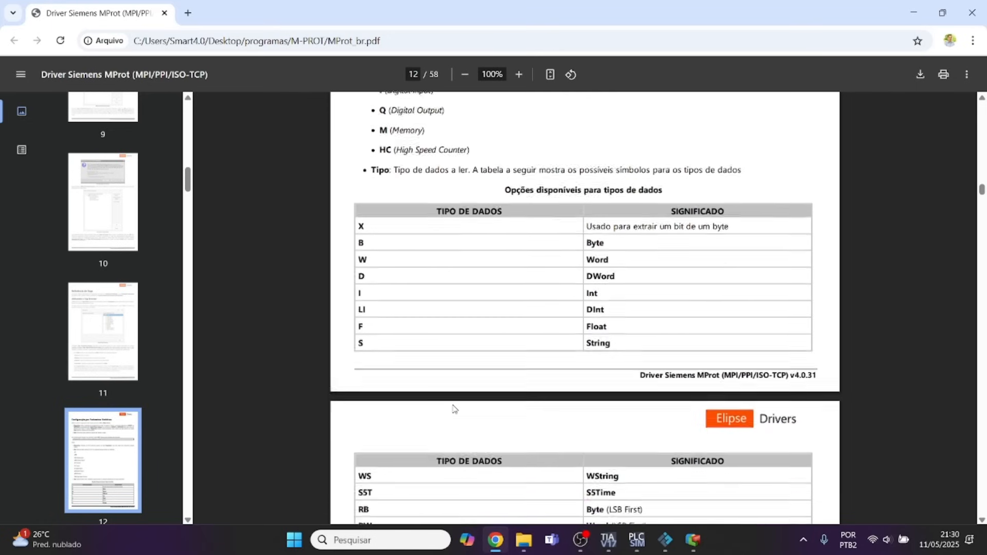
scroll(453, 408, down, 5)
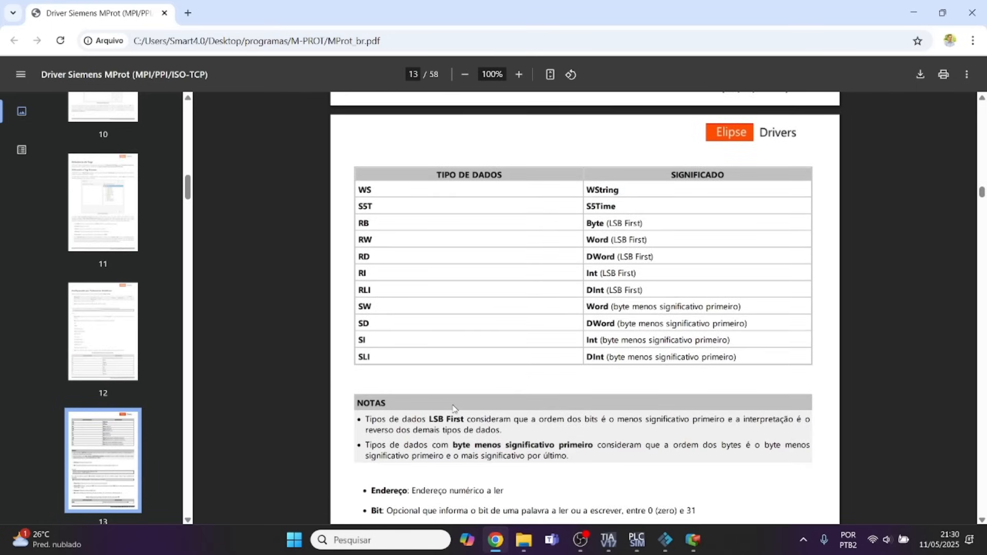
scroll(453, 409, down, 1)
scroll(453, 409, down, 1)
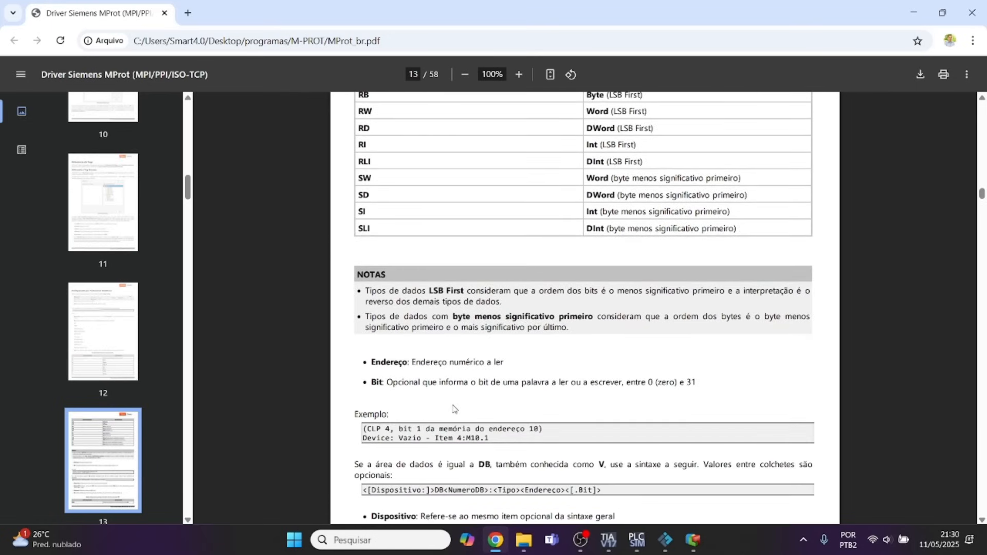
scroll(411, 346, down, 1)
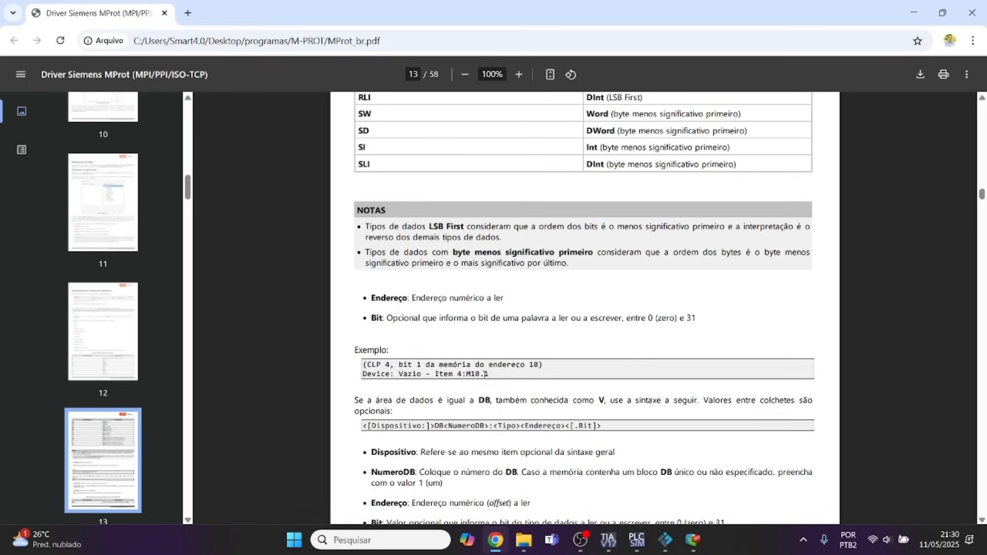
mouse_move(500, 374)
mouse_down()
mouse_move(399, 374)
mouse_move(492, 376)
mouse_up()
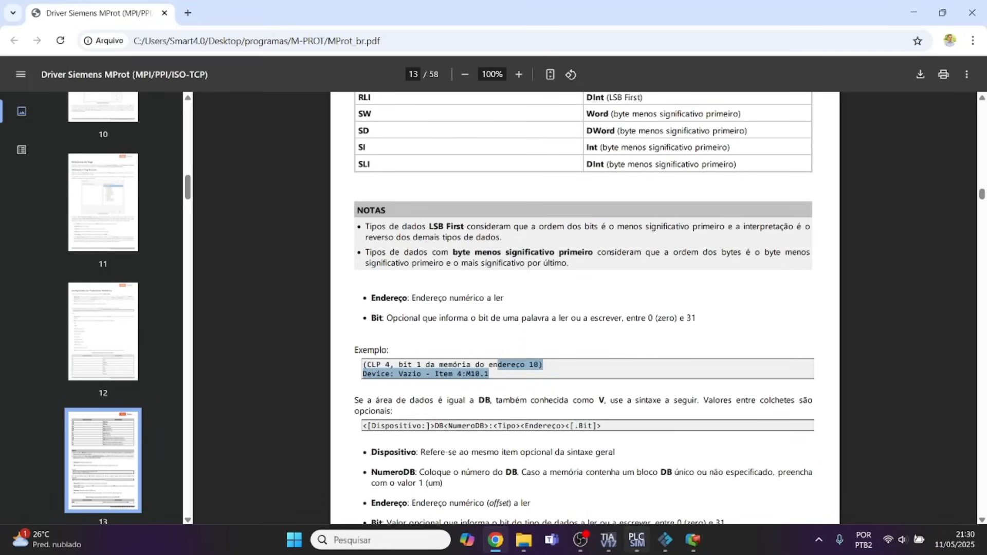
Switch to Elipse E3 Studio and locate Tag1's Item field in the driver's tag table.
click(608, 540)
click(693, 540)
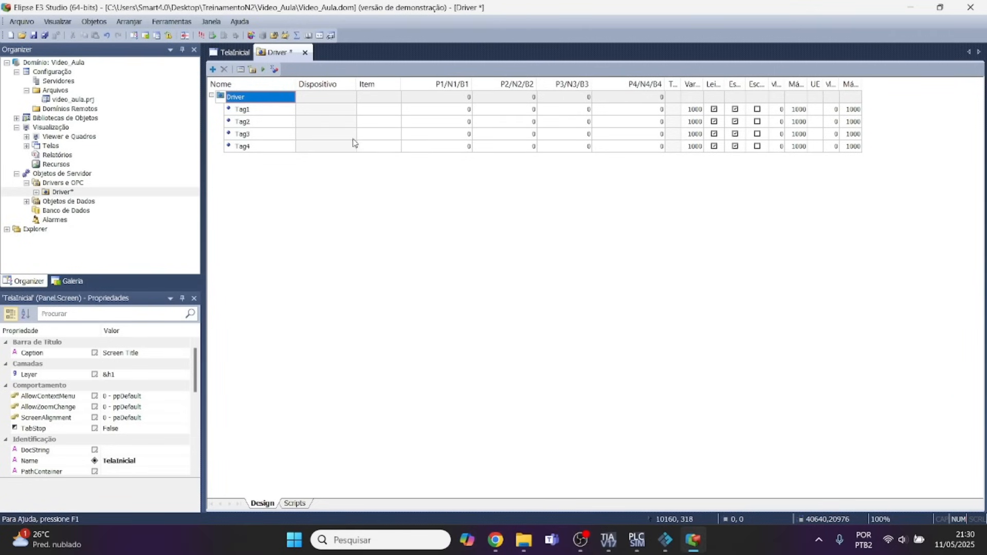
click(373, 112)
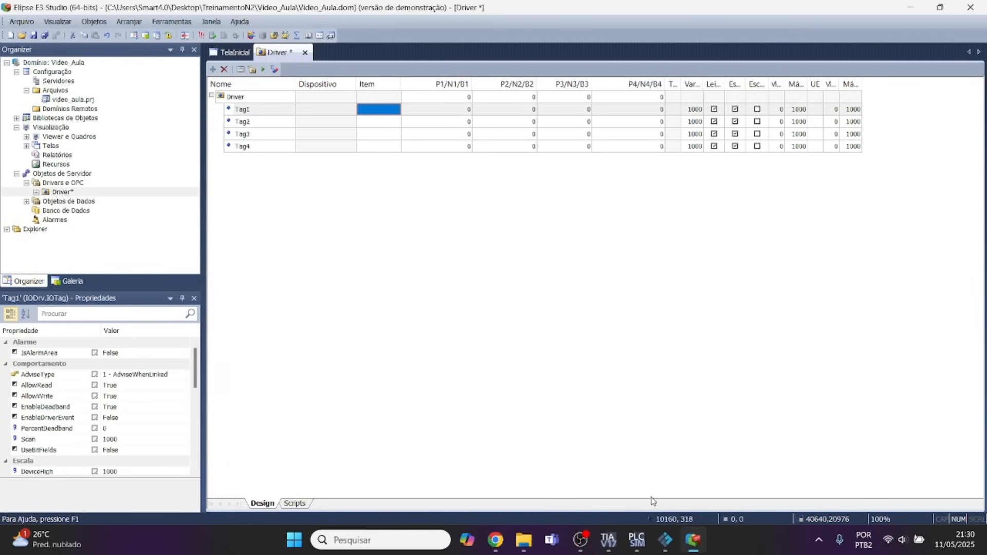
mouse_move(678, 549)
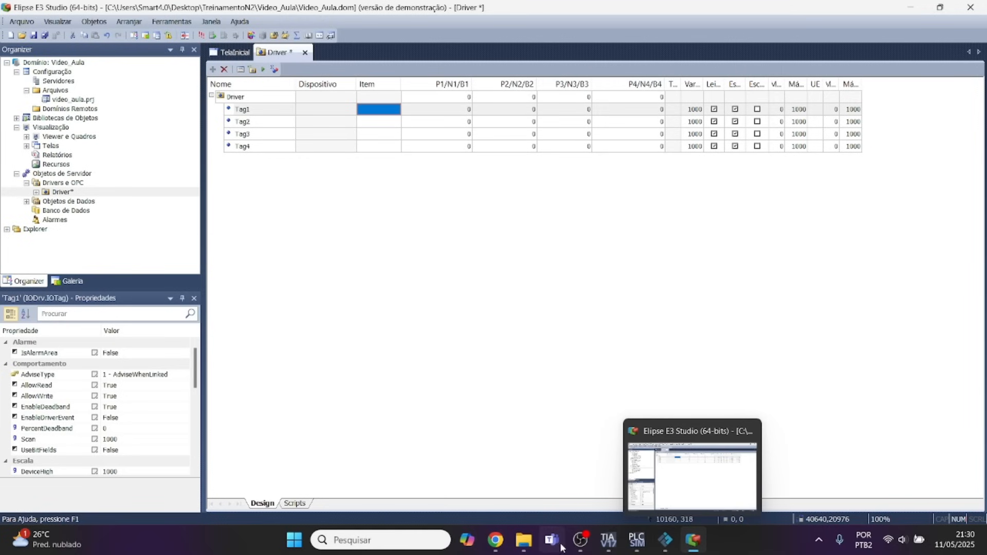
Switch back to the MProt manual in Chrome and examine the DB area Item syntax, DB data types and addressing examples.
click(500, 538)
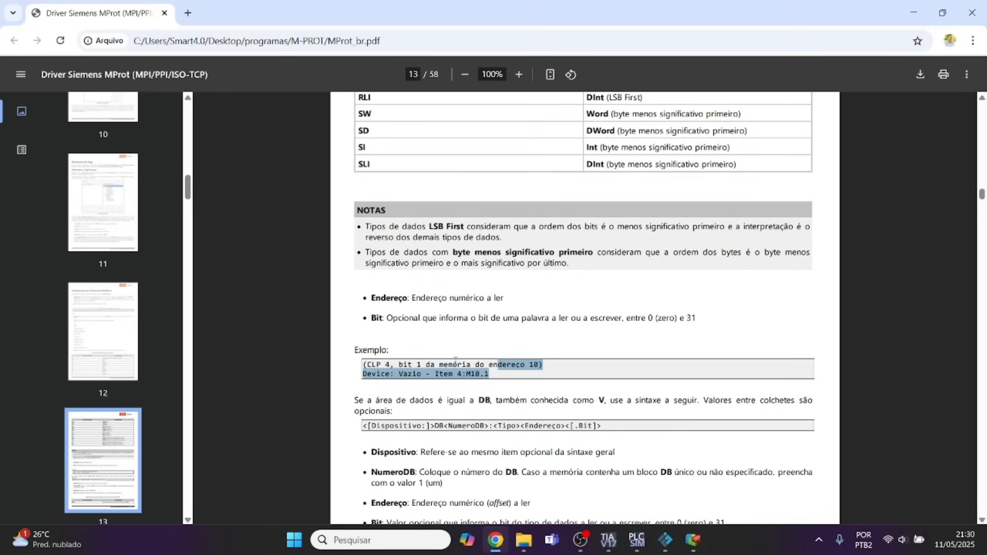
click(492, 376)
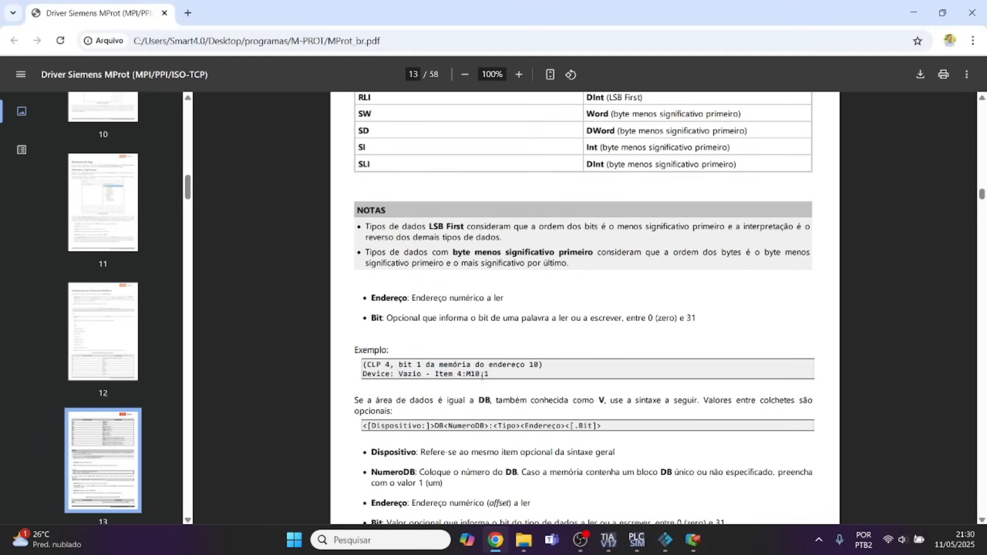
scroll(486, 355, down, 1)
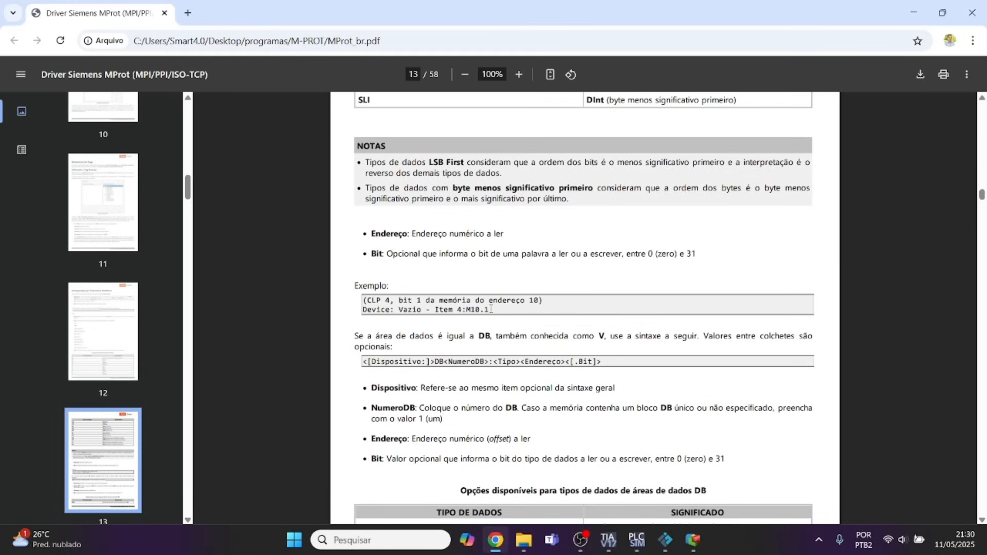
scroll(491, 307, down, 1)
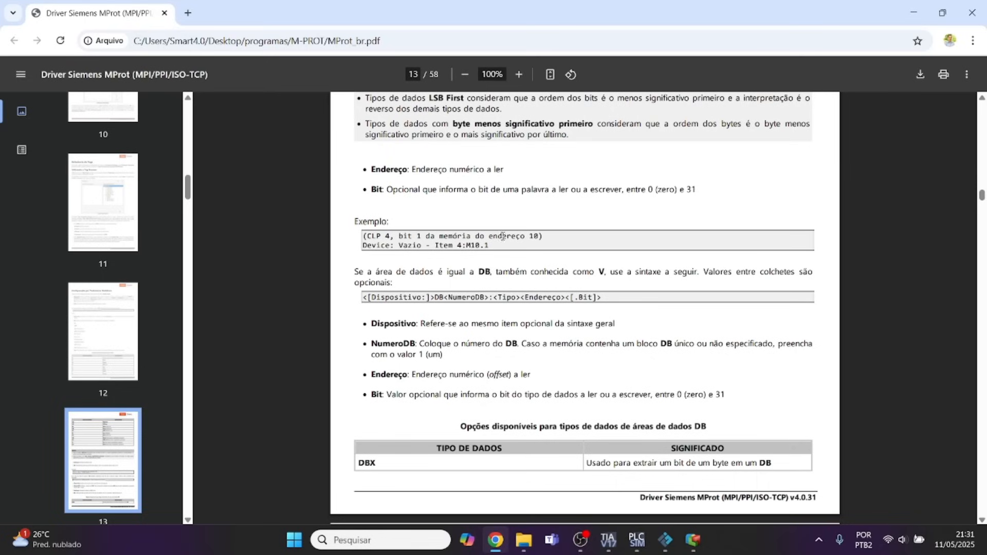
scroll(460, 247, down, 1)
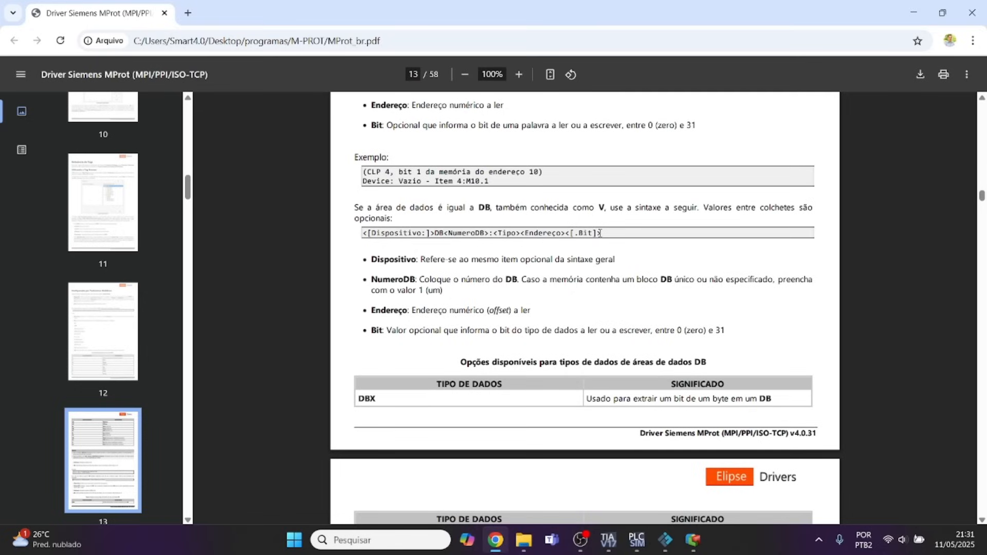
scroll(574, 307, down, 4)
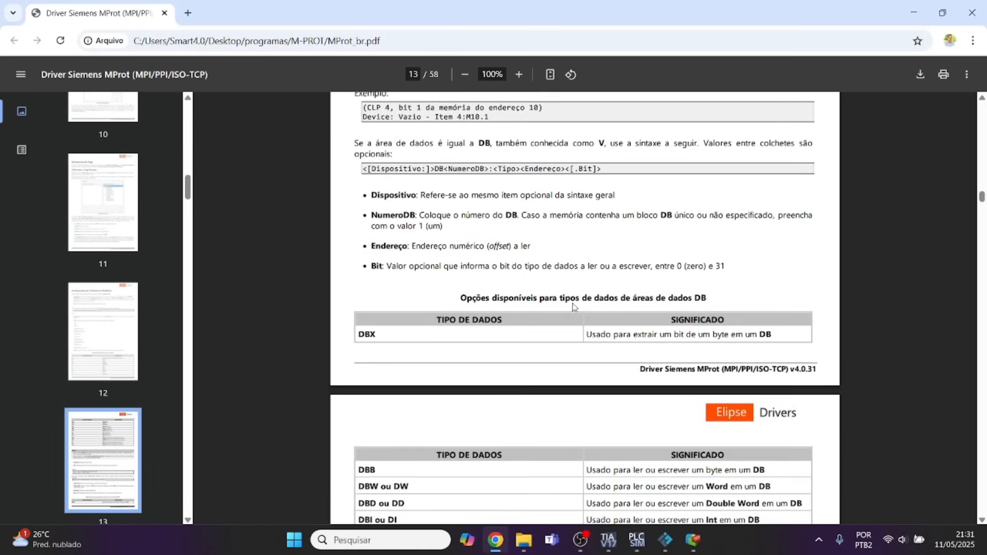
scroll(574, 307, down, 9)
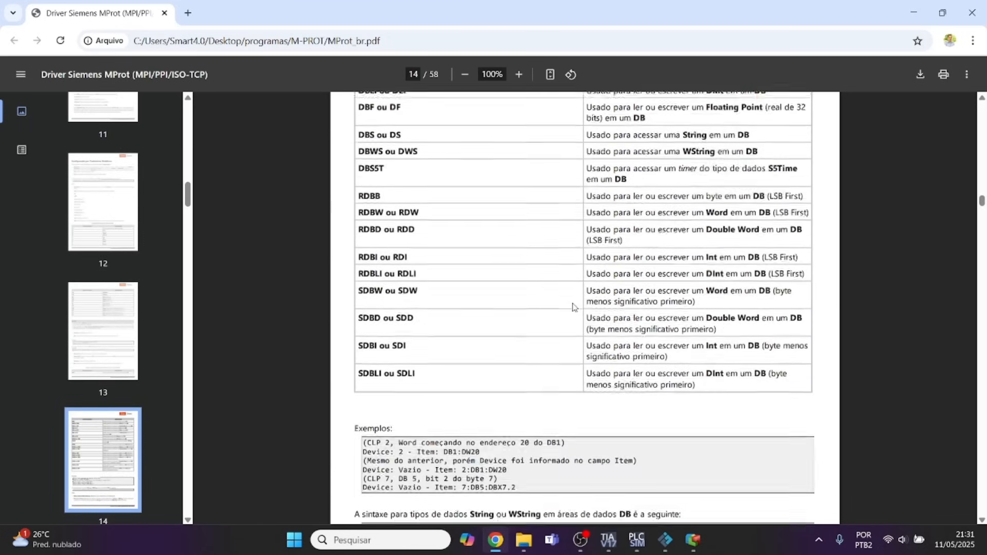
scroll(575, 307, down, 1)
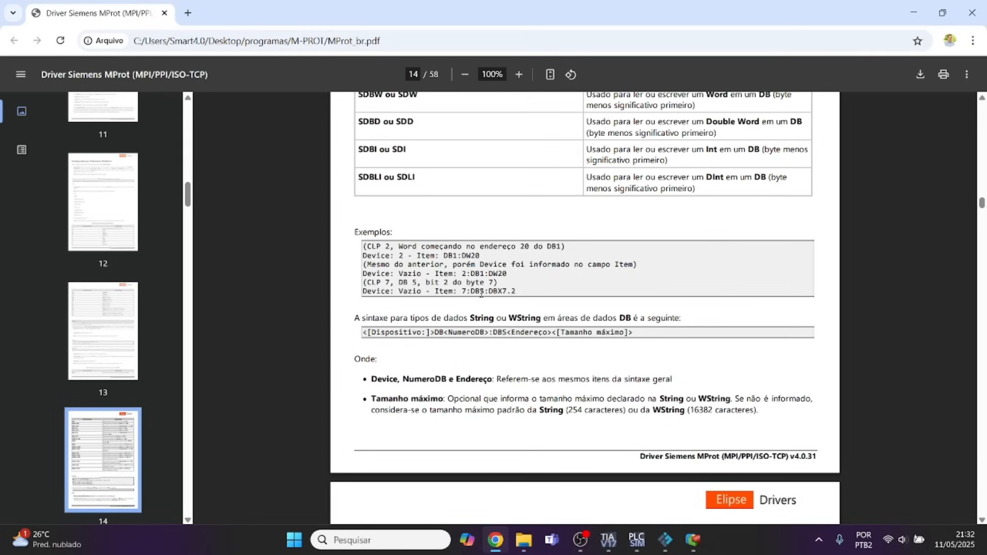
Switch to TIA Portal and check the data block address of the SP_ENG output on Network 5's SCALE_X block.
click(692, 539)
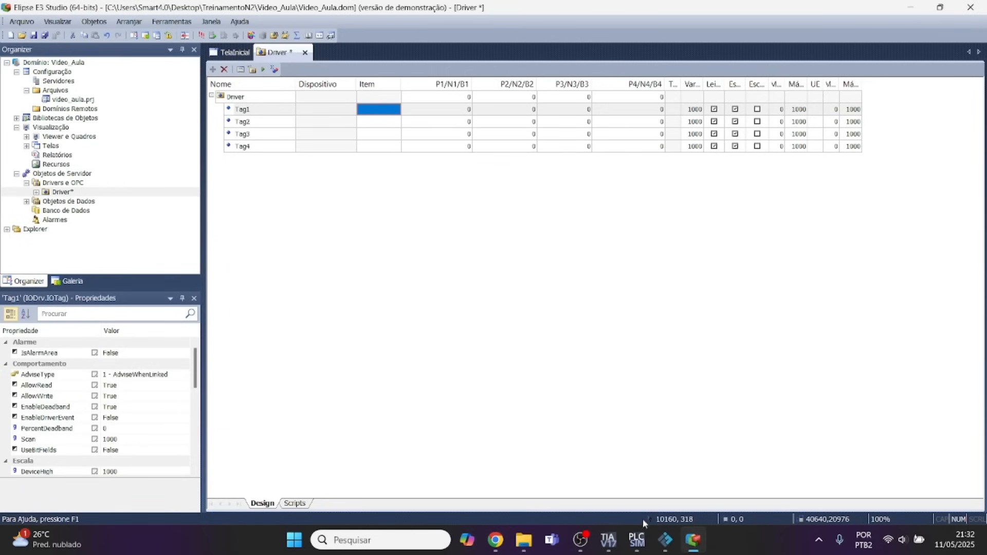
click(609, 540)
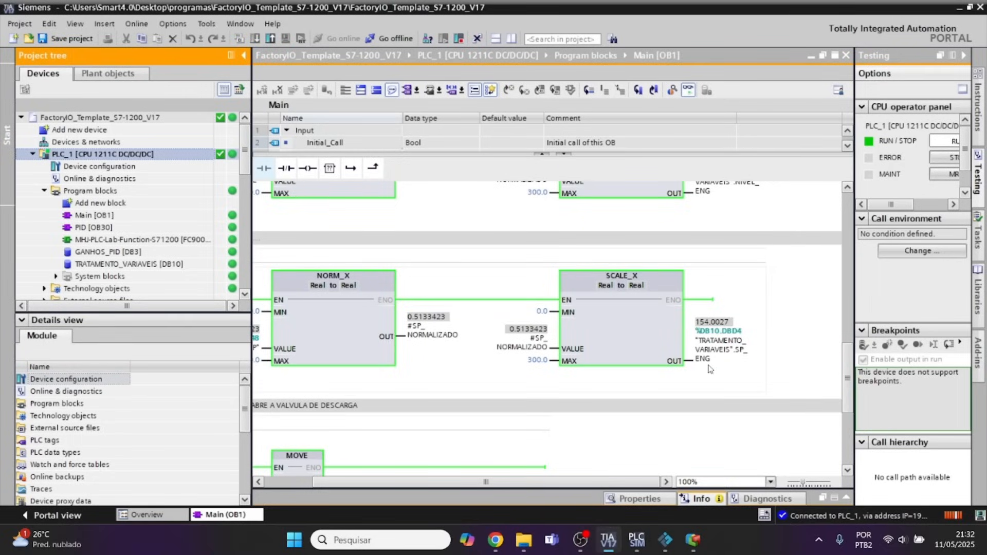
click(716, 337)
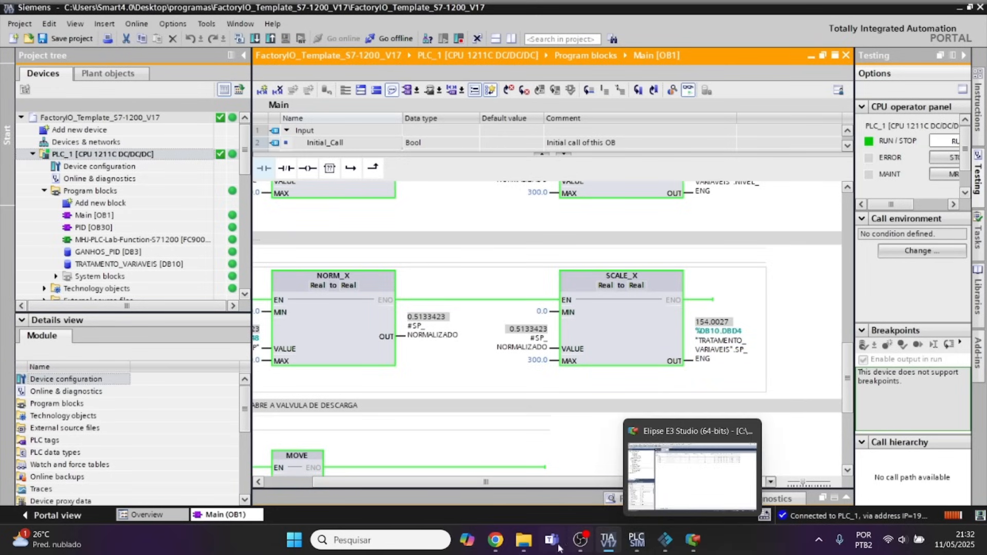
Copy the DB1:DW20 addressing example from the MProt manual in Chrome into Tag1's Item field in Elipse E3 Studio.
click(504, 544)
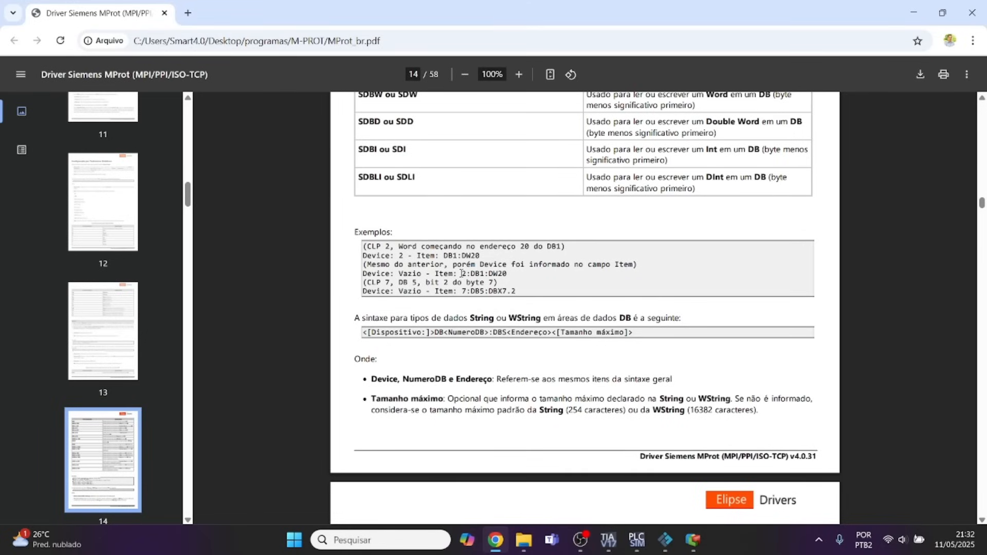
drag(461, 274, 511, 274)
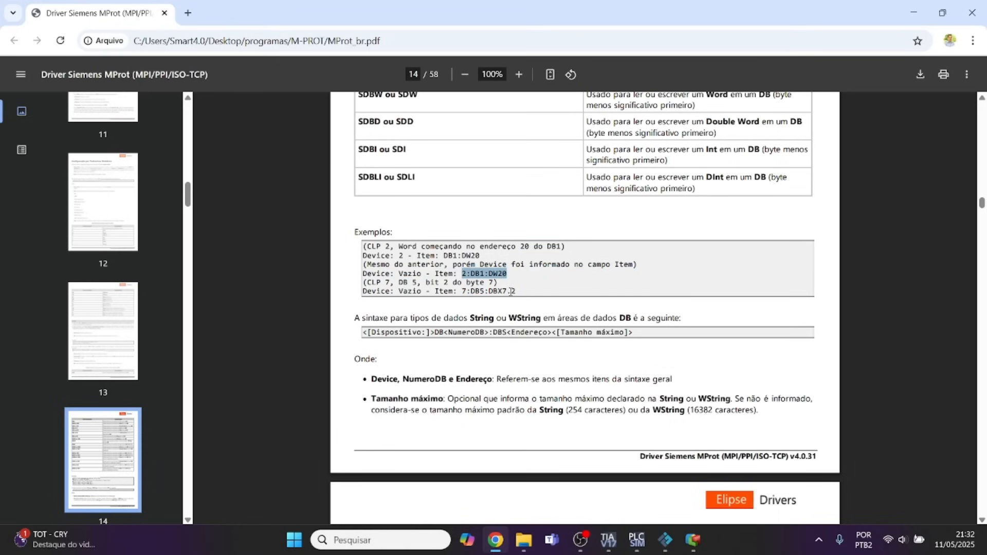
click(449, 255)
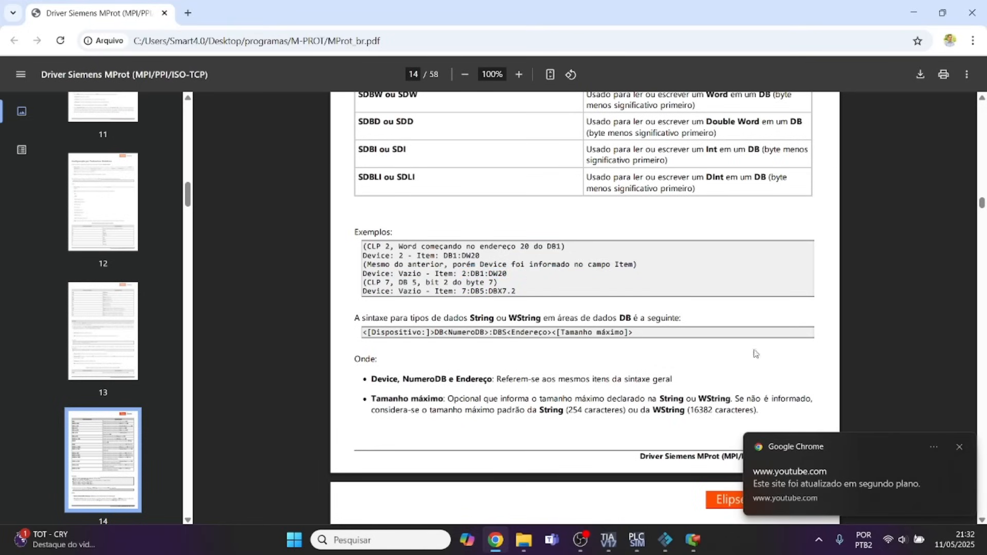
click(960, 447)
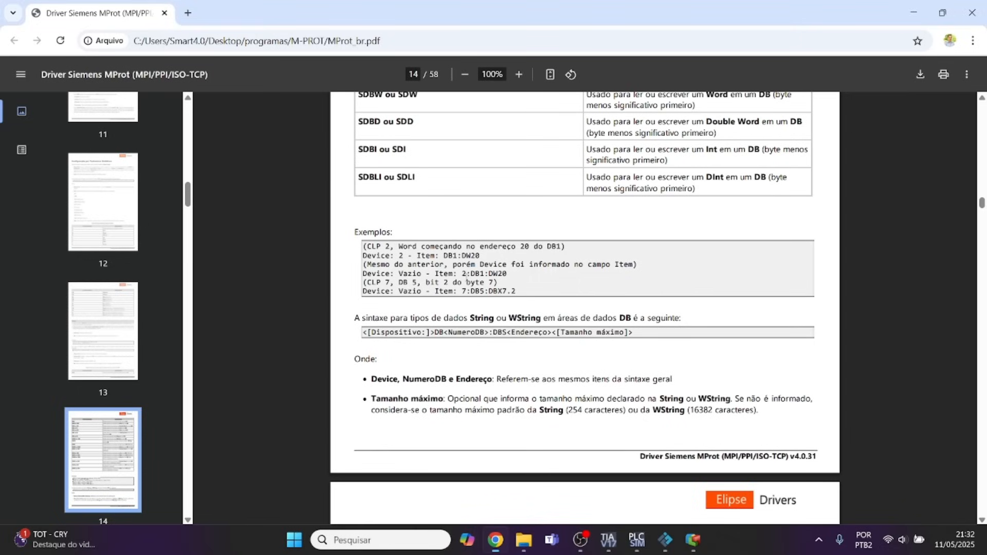
drag(444, 256, 481, 255)
key(ctrl+c)
scroll(541, 373, down, 3)
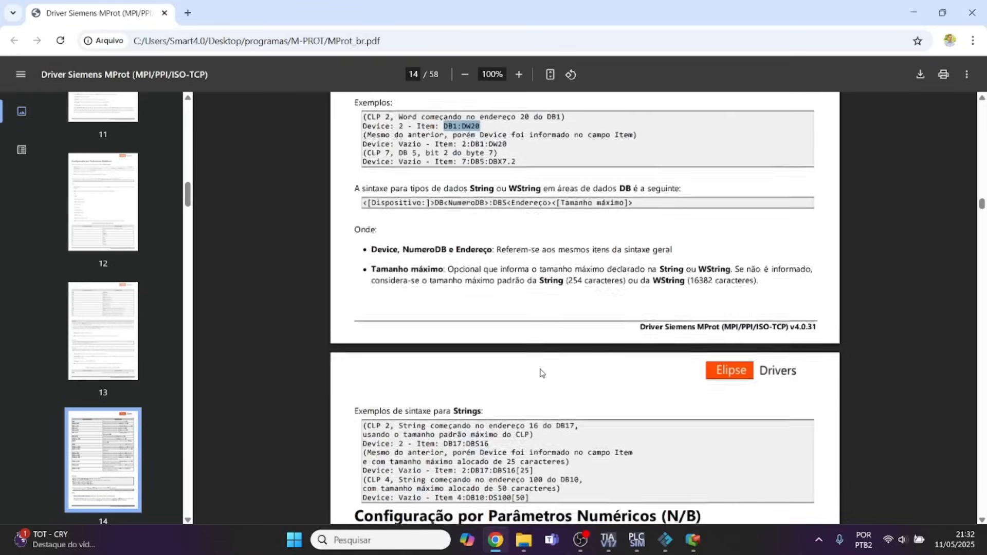
scroll(541, 372, down, 4)
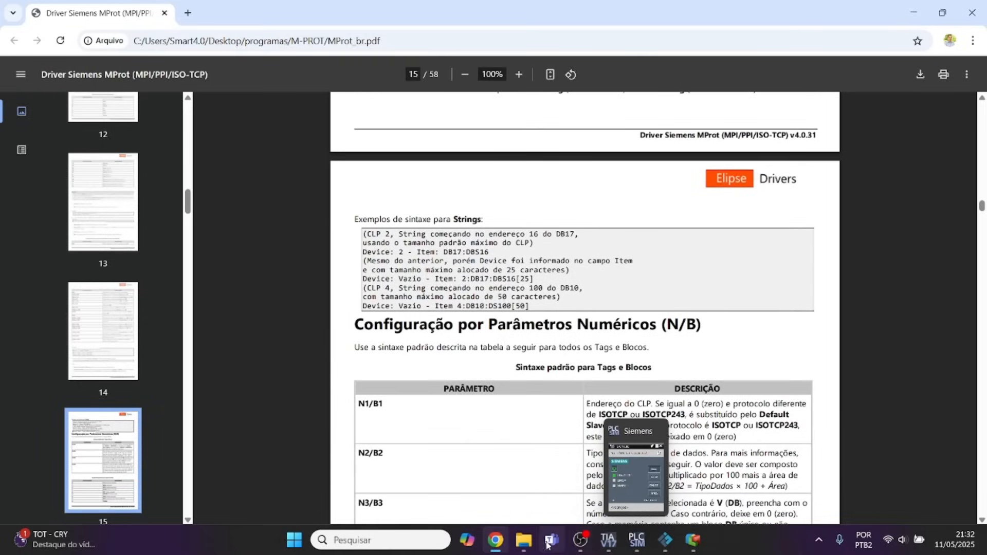
click(693, 540)
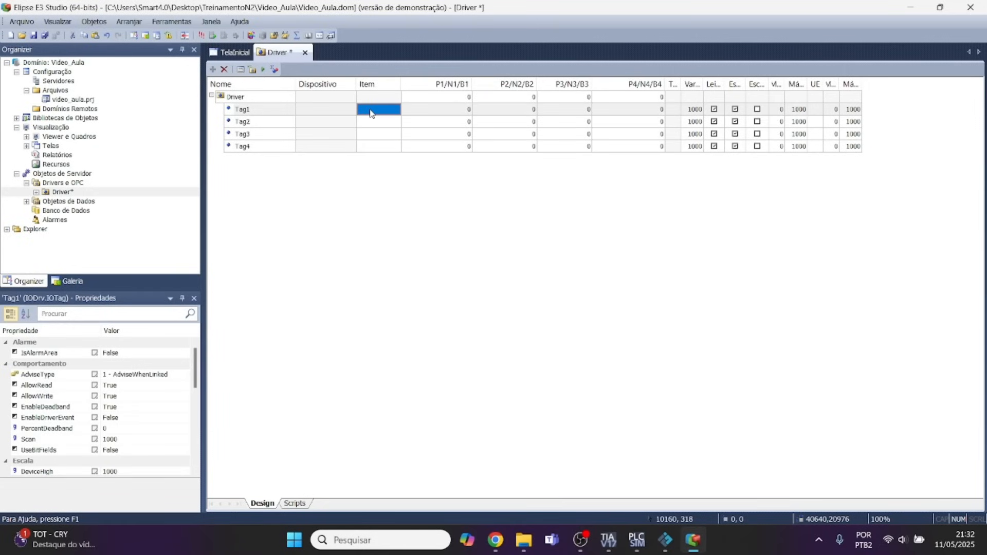
key(ctrl+v)
Return to the MProt manual in Chrome and examine the data type tables for the symbol of a floating-point value.
click(495, 540)
scroll(556, 358, up, 10)
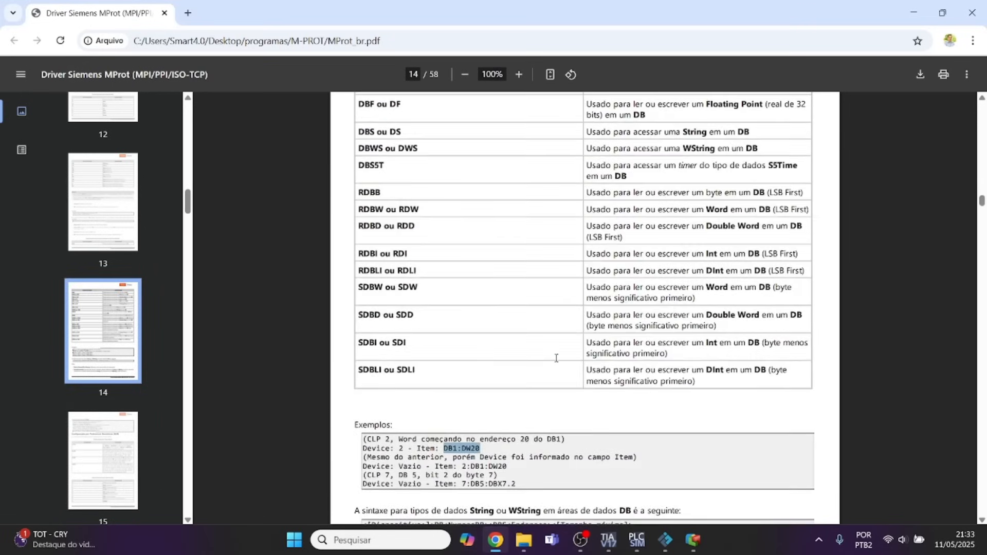
scroll(556, 358, up, 4)
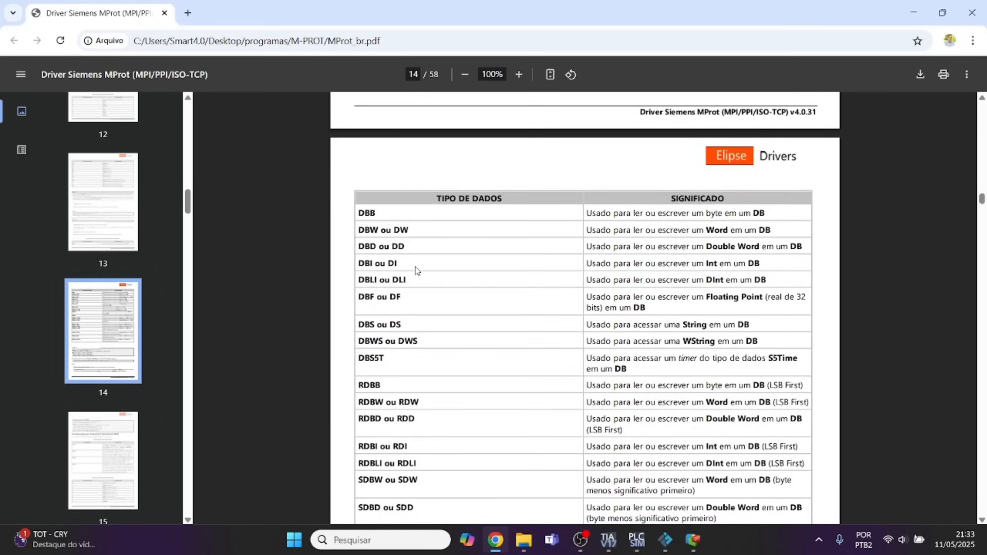
scroll(416, 271, up, 7)
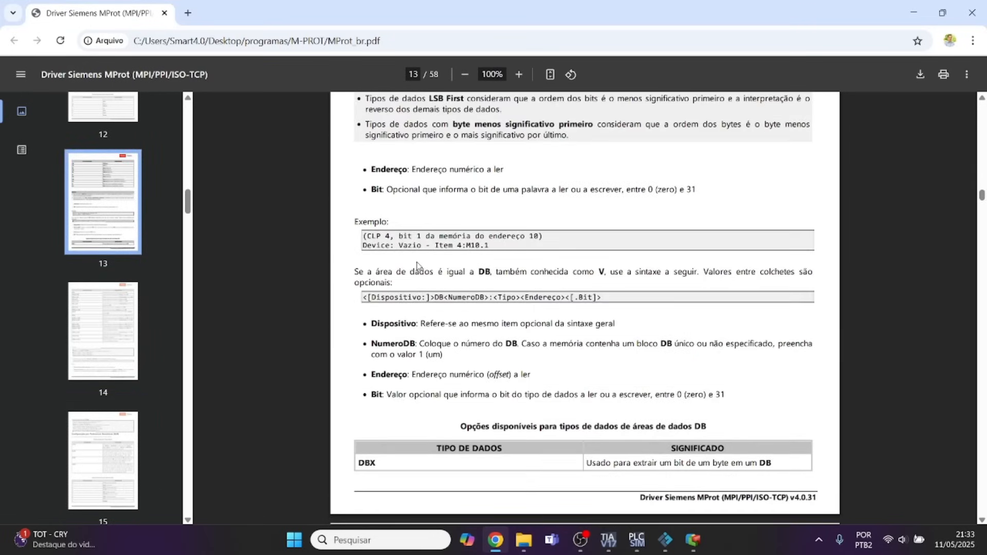
scroll(419, 266, up, 6)
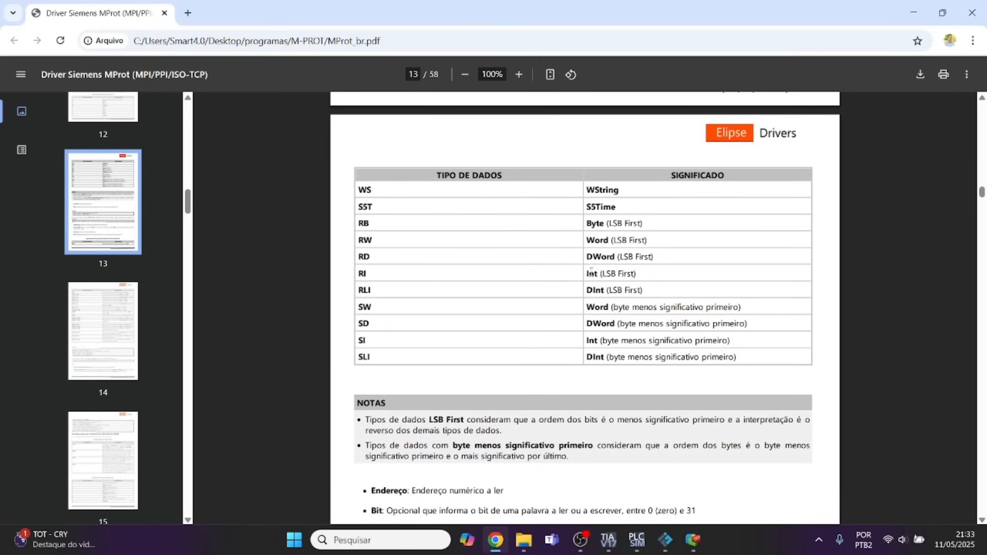
scroll(591, 271, up, 10)
scroll(623, 308, down, 5)
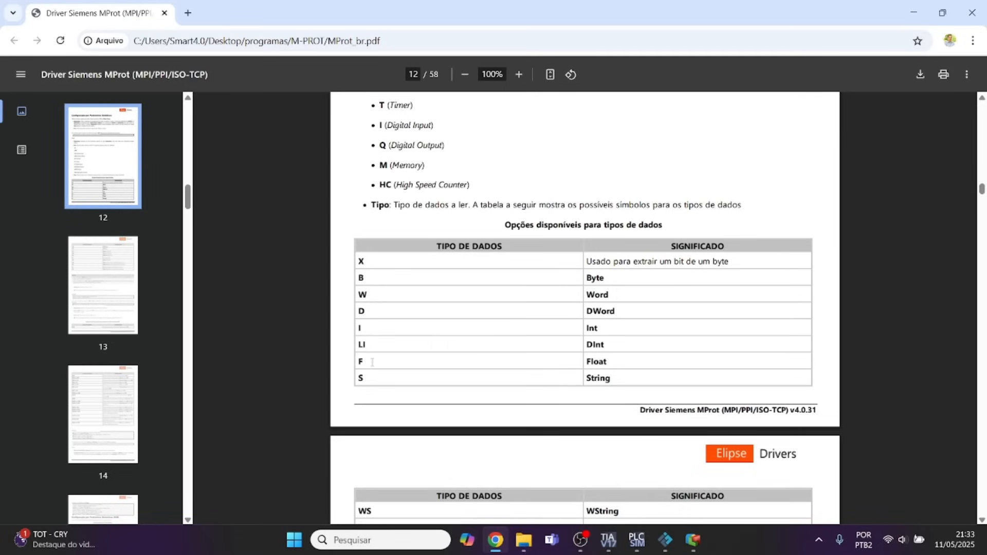
scroll(559, 360, down, 5)
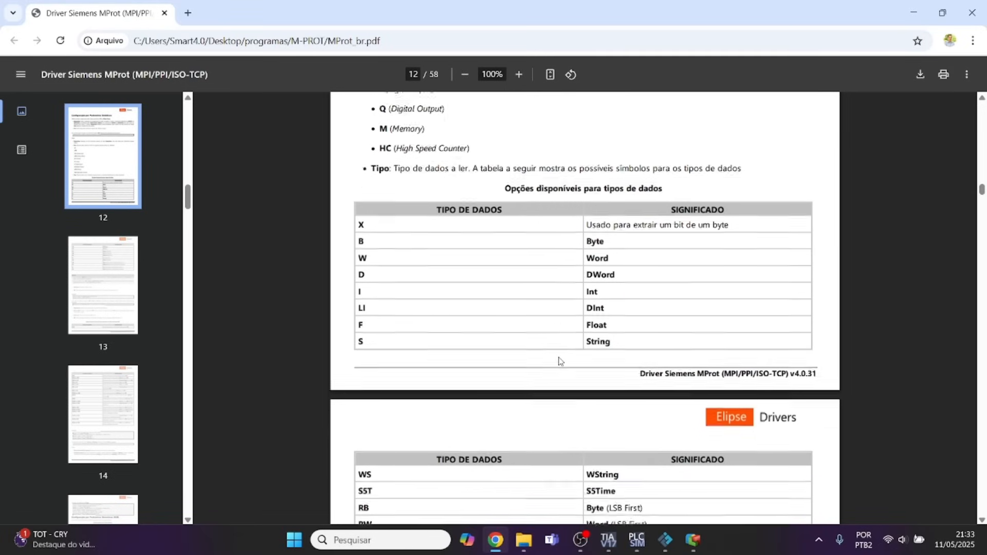
In Elipse E3 Studio, replace the DW data type in Tag1's Item with F so it reads DB1:F20.
click(693, 540)
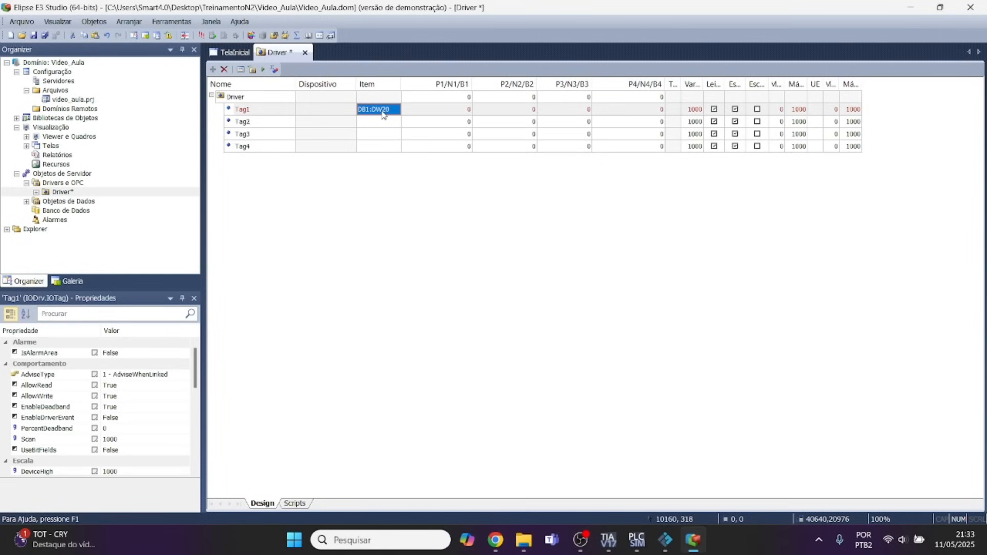
click(383, 112)
click(380, 110)
key(BackSpace)
key(BackSpace)
text(F)
Check the SP_ENG data block number in TIA Portal and change Tag1's Item in Elipse E3 Studio to DB10:F20.
click(609, 540)
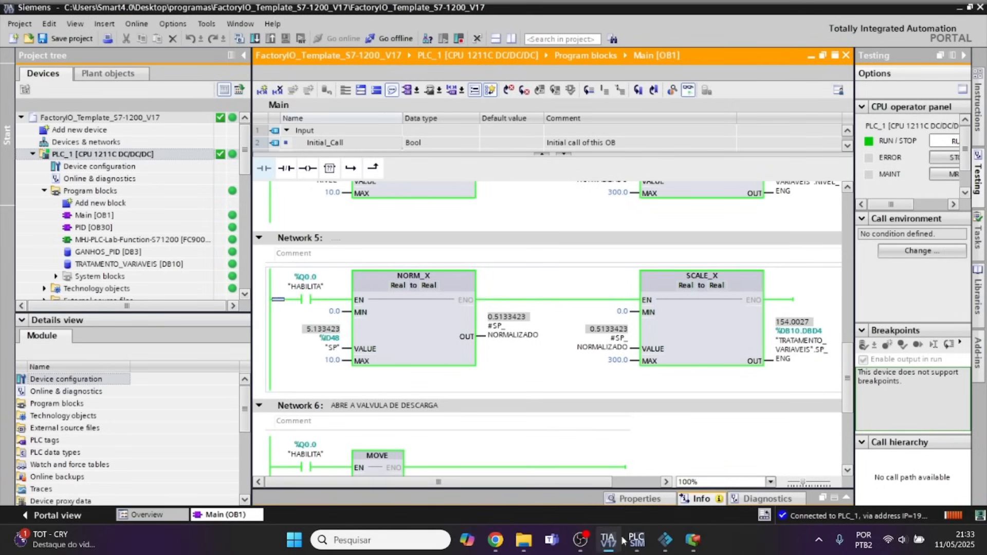
mouse_move(693, 540)
click(620, 424)
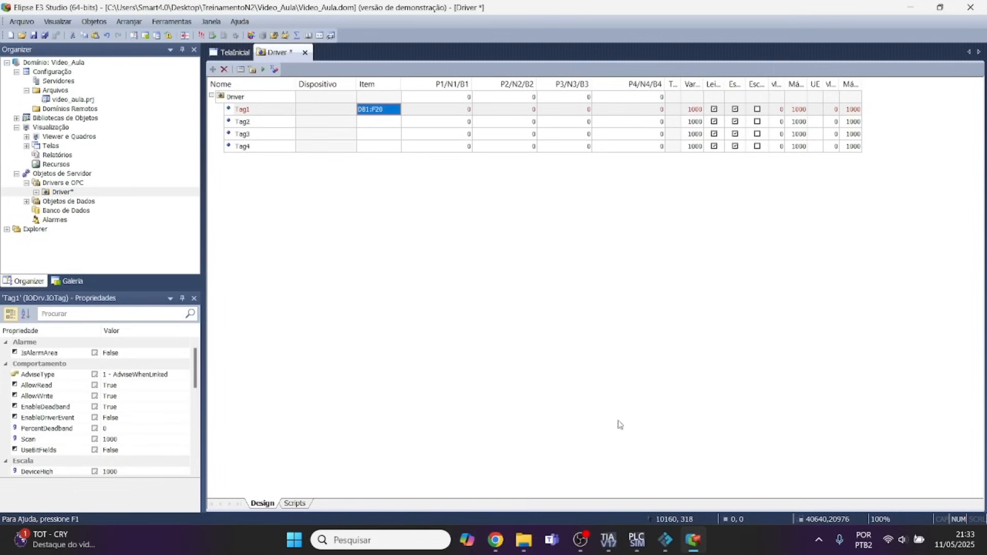
click(371, 110)
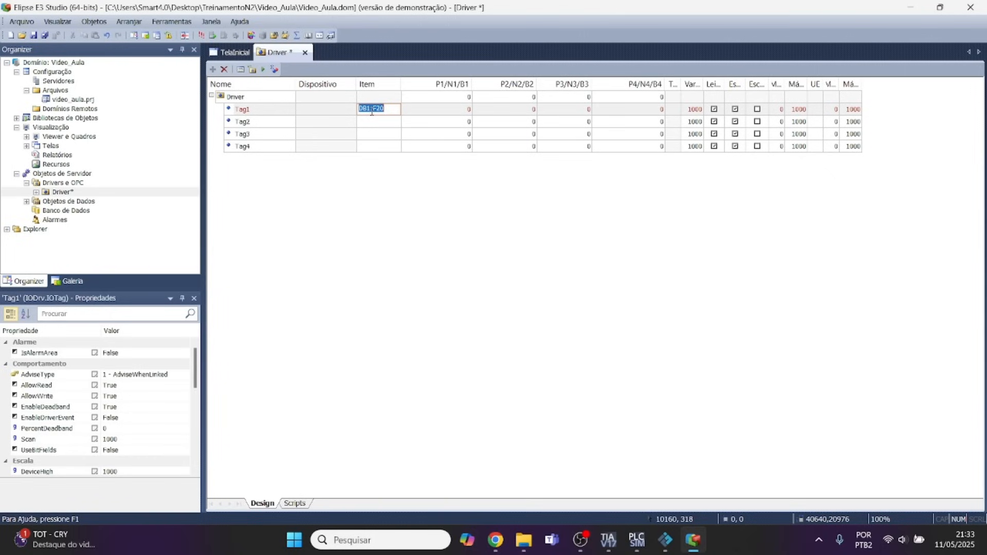
click(369, 110)
text(0)
Check the SP_ENG address offset in TIA Portal and set Tag1's Item in Elipse E3 Studio to DB10:F4.
click(614, 549)
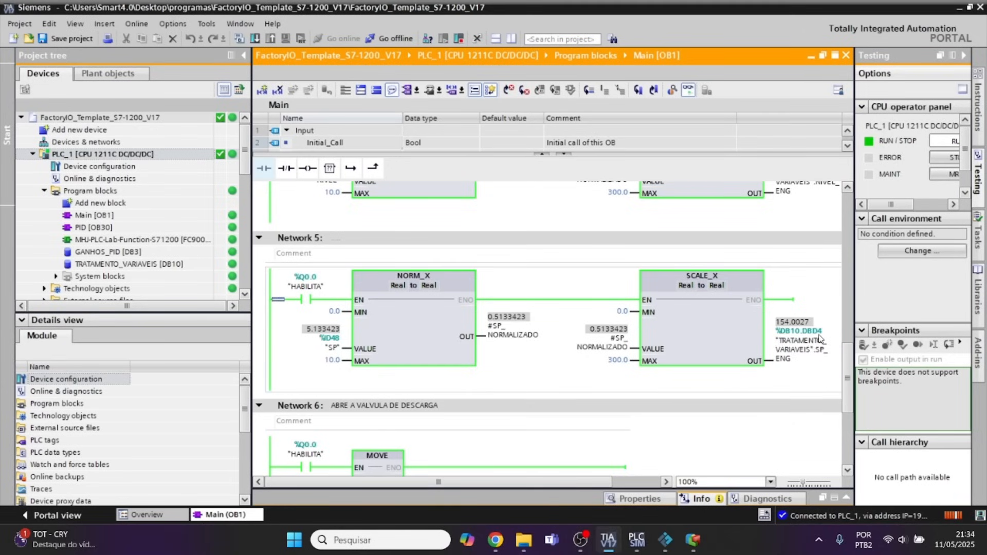
click(693, 540)
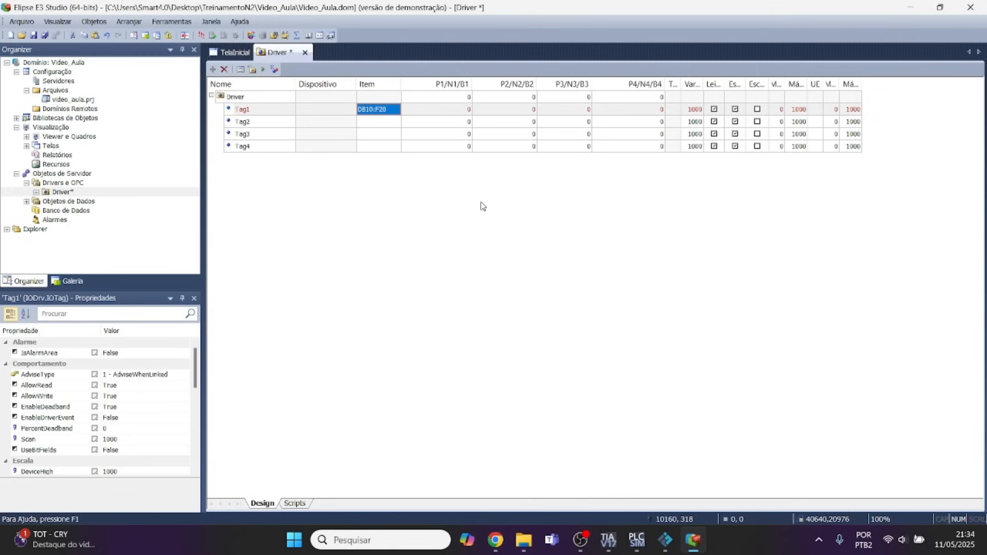
click(391, 110)
click(392, 110)
key(BackSpace)
key(BackSpace)
text(4)
Set Tag1's Dispositivo value to 0.
click(339, 114)
text(0)
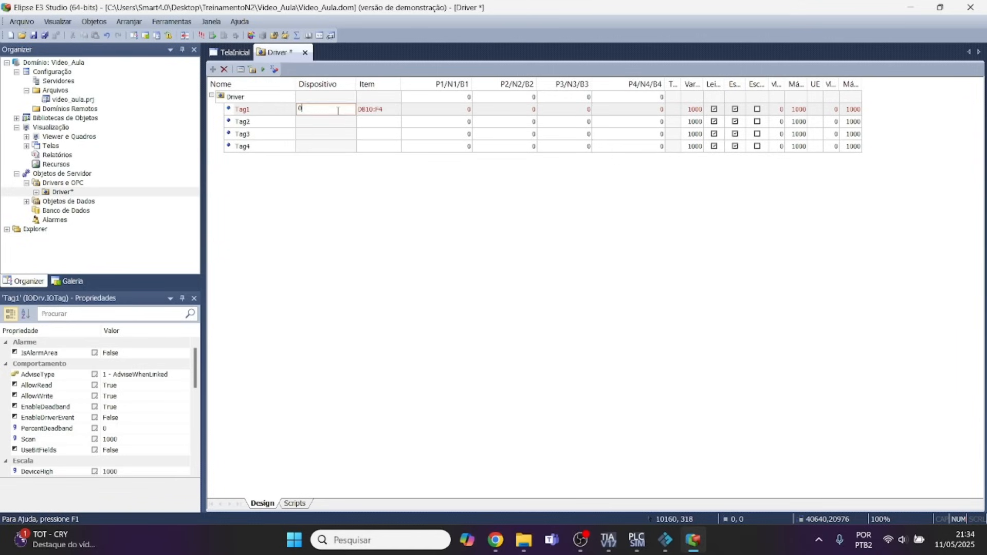
key(Return)
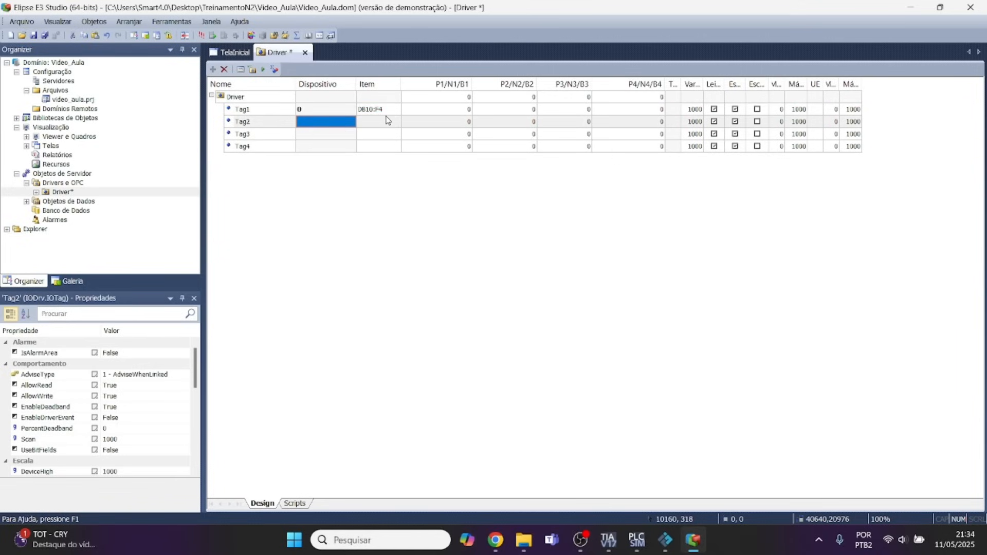
click(315, 113)
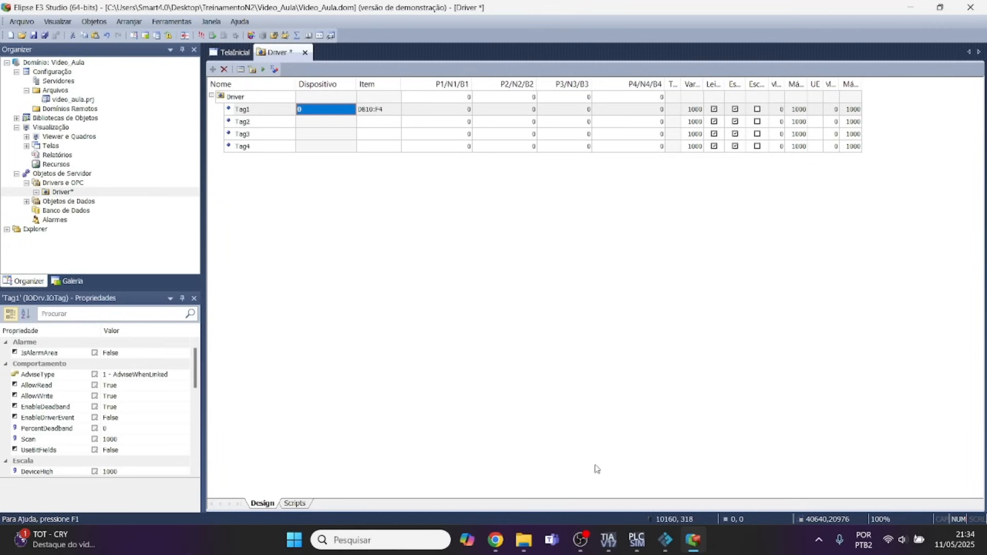
Switch to the MProt manual in Chrome and review the Float data type symbol and the DB area Item syntax.
click(503, 544)
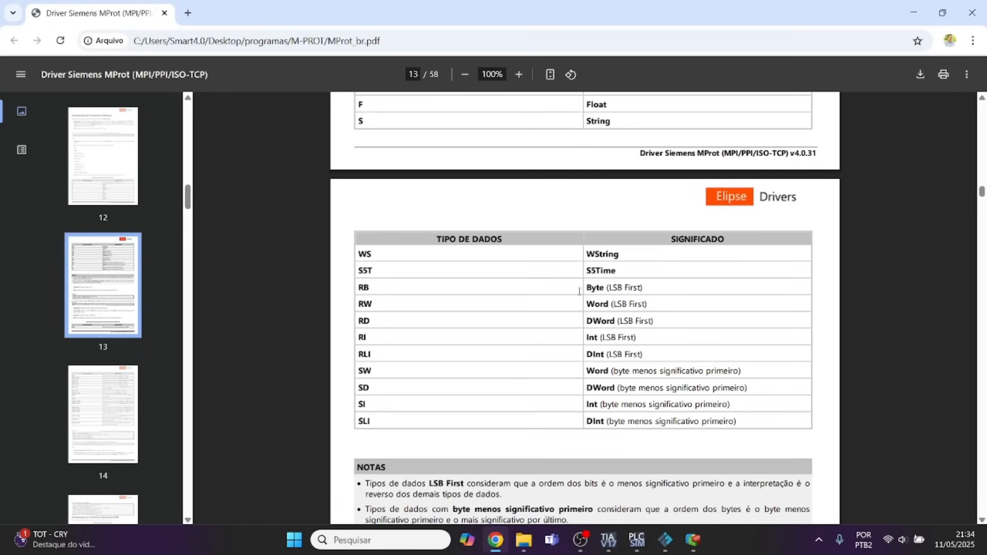
scroll(445, 290, up, 2)
scroll(445, 290, up, 2)
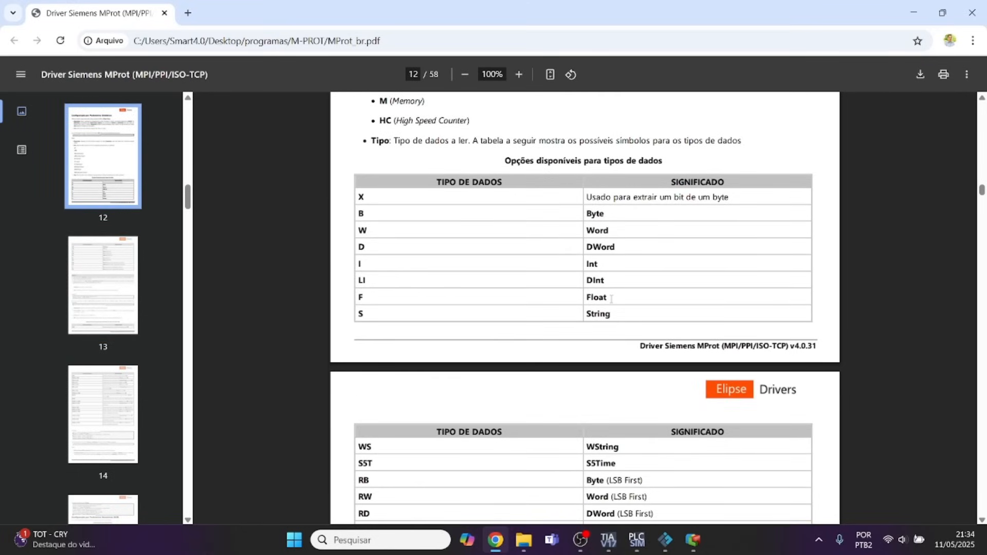
drag(608, 298, 594, 297)
scroll(514, 303, down, 1)
scroll(514, 303, down, 4)
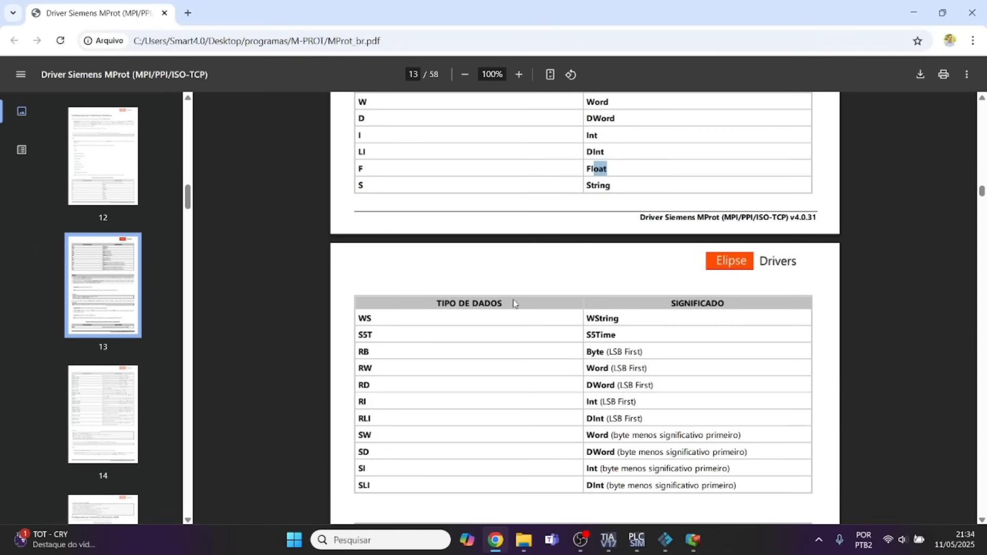
scroll(514, 304, down, 5)
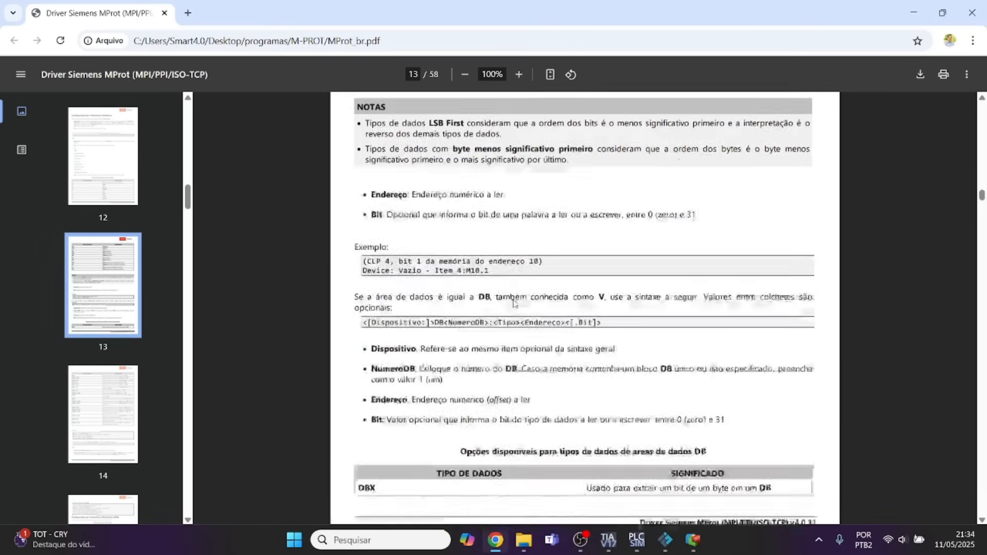
Activate the driver communication in Elipse E3 Studio and check the simulated PLC's run state and IP address in PLCSIM.
click(693, 540)
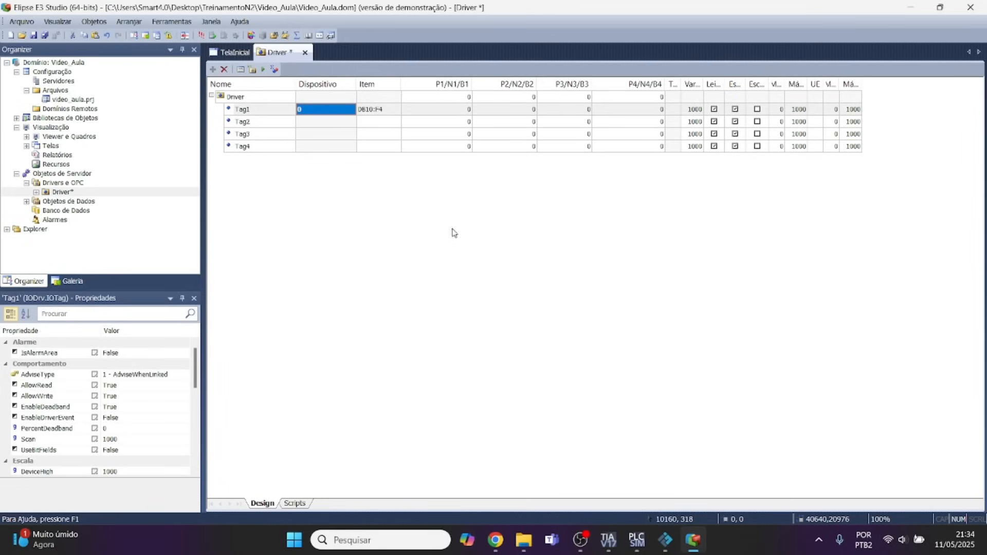
click(263, 72)
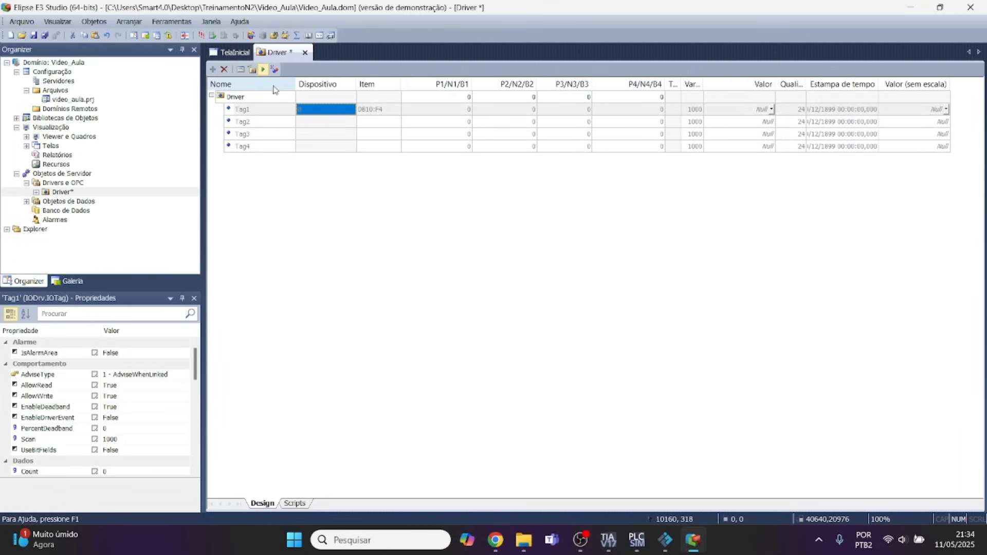
click(637, 546)
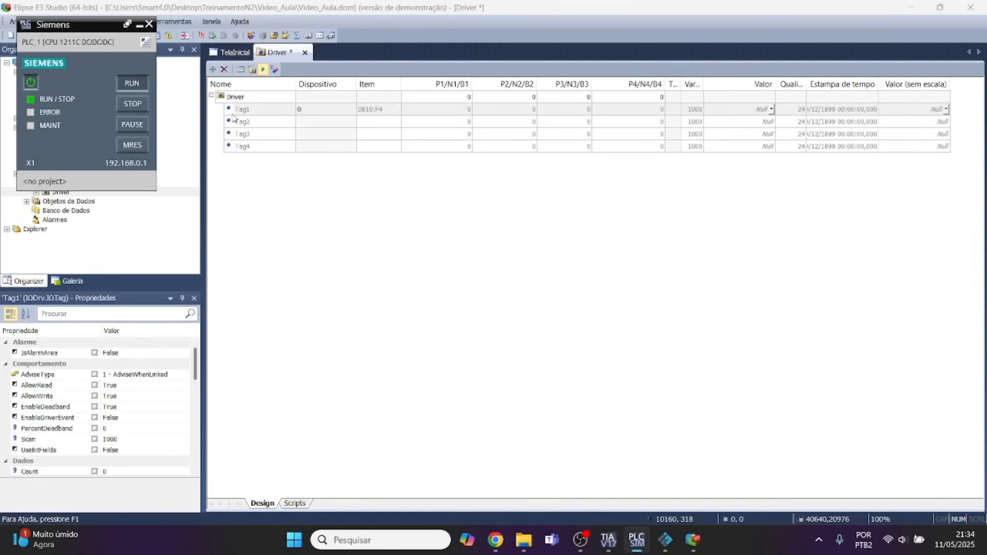
click(139, 24)
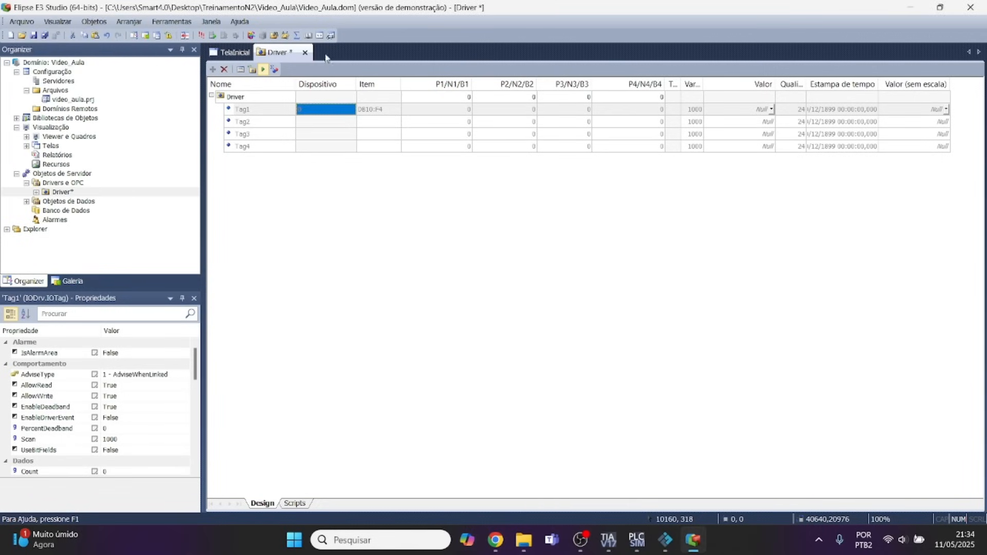
Deactivate the driver communication and minimize Elipse E3 Studio to return to TIA Portal.
click(263, 70)
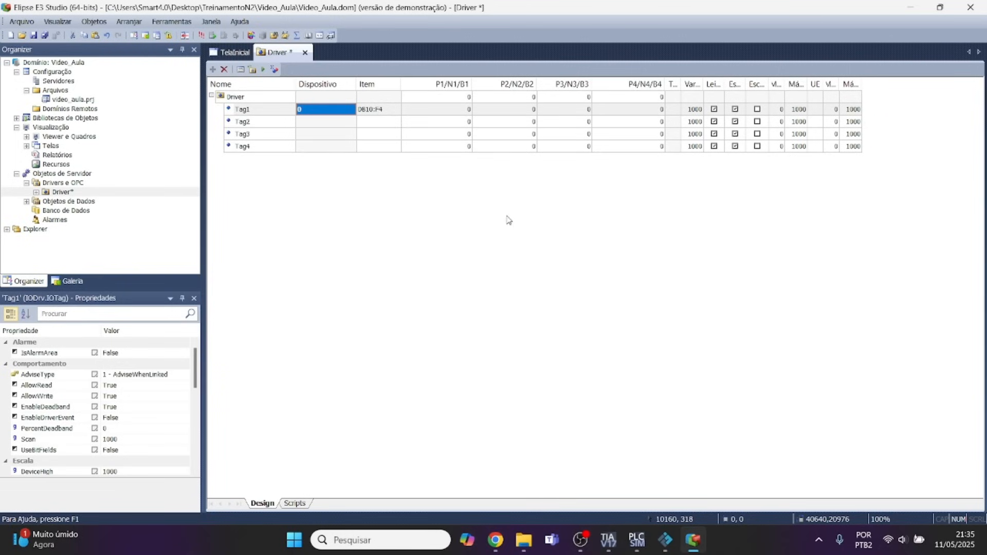
click(913, 9)
click(911, 10)
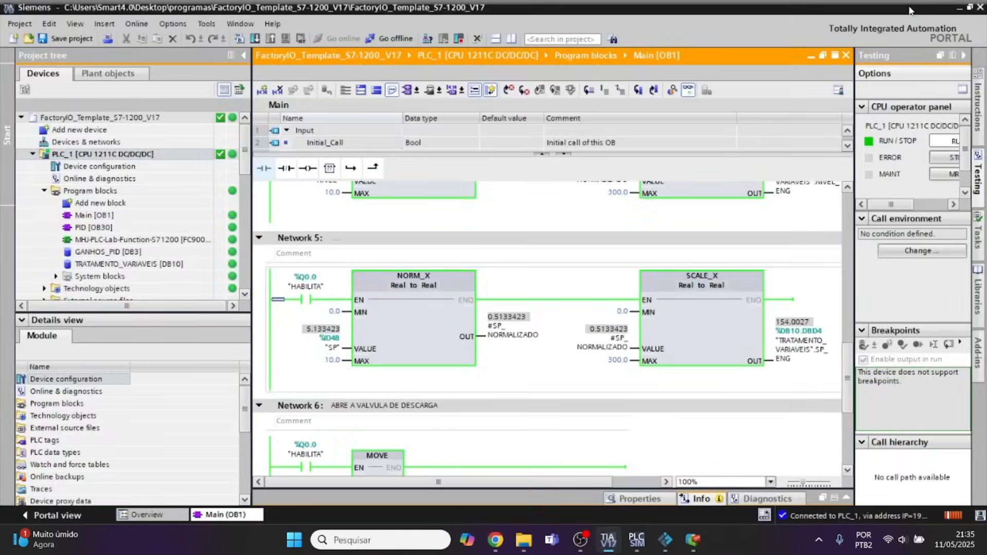
Minimize TIA Portal and open the bin folder of Nettoplcsim-S7o-v-1-2-5-0, inside the programas folder, in File Explorer.
click(960, 8)
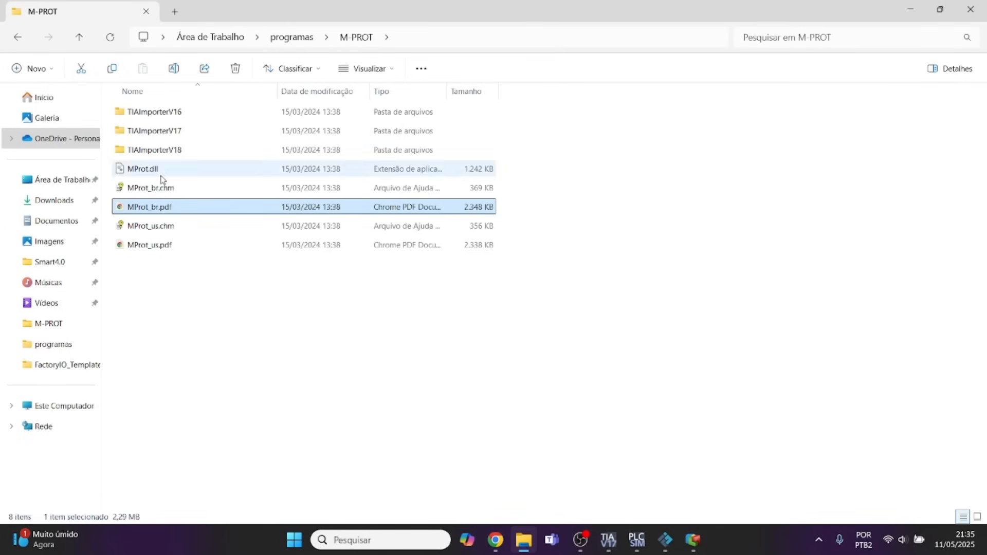
click(18, 38)
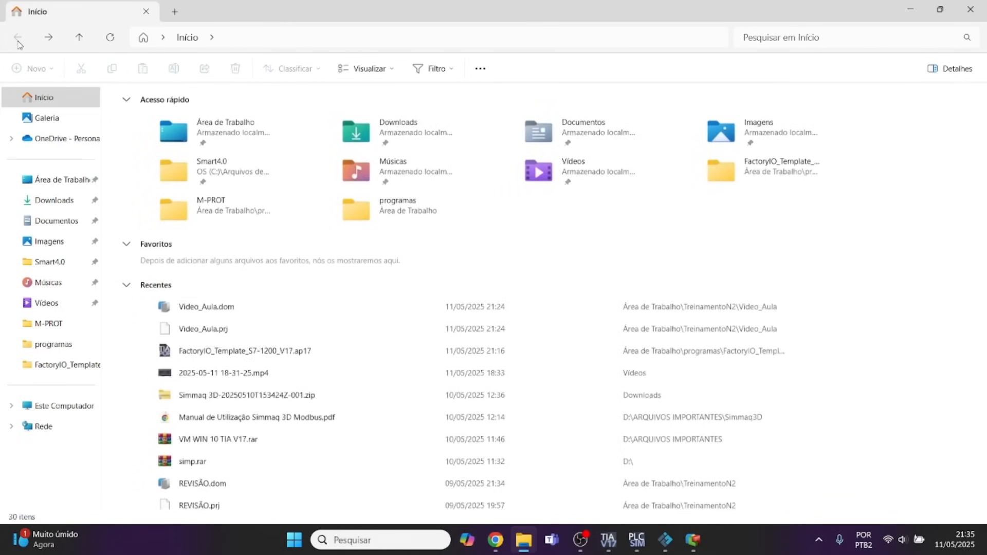
double_click(387, 208)
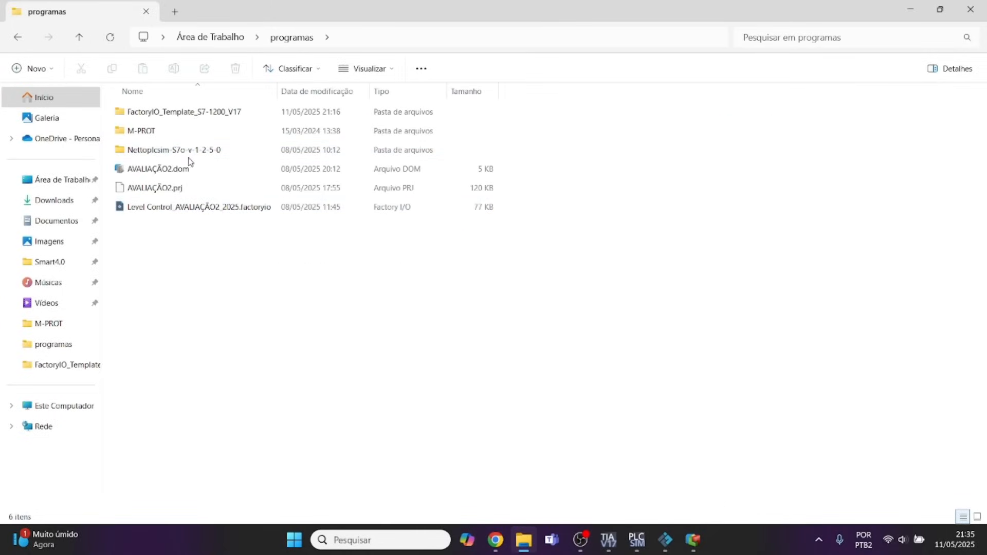
double_click(157, 150)
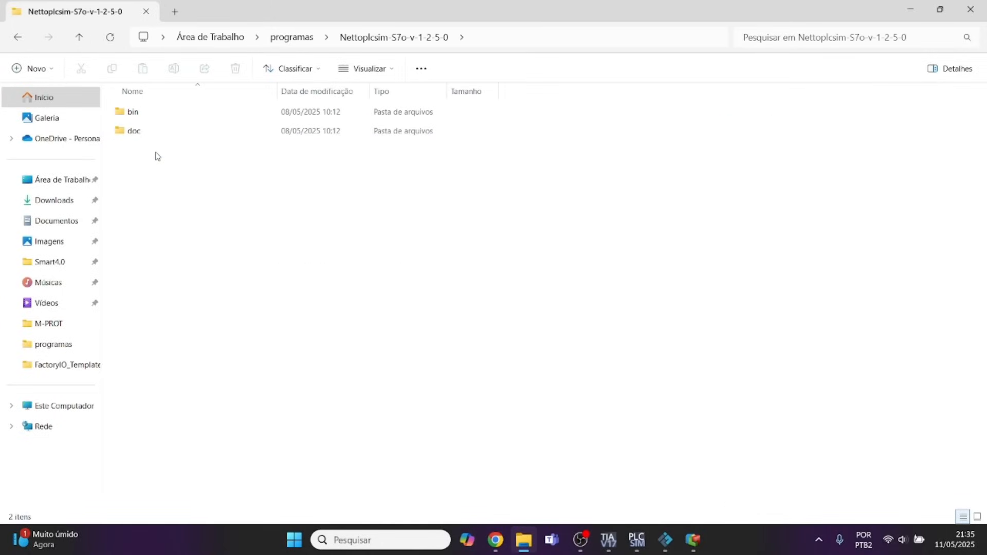
double_click(136, 114)
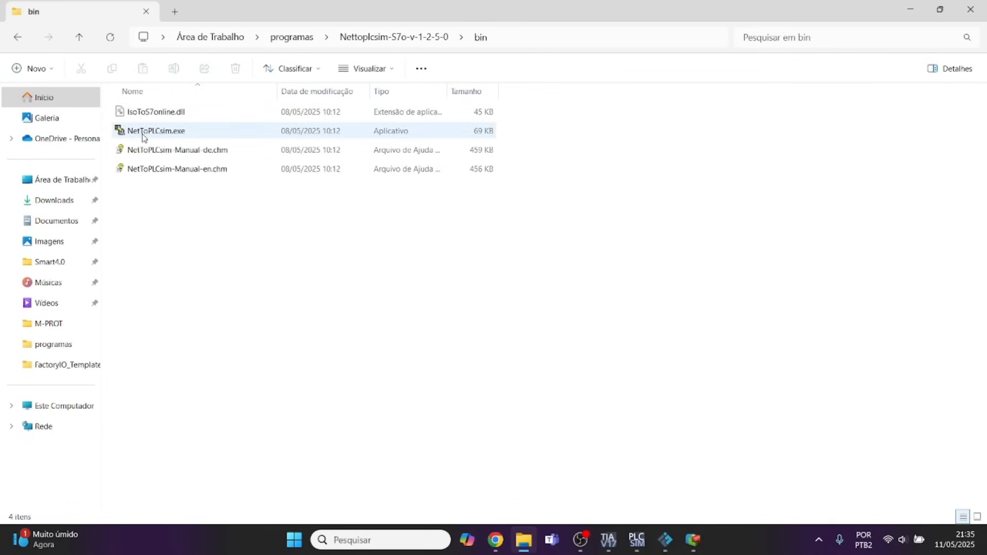
Run NetToPLCsim.exe as administrator, allow its network access through the firewall, and acknowledge the port 102 check.
click(156, 131)
right_click(155, 131)
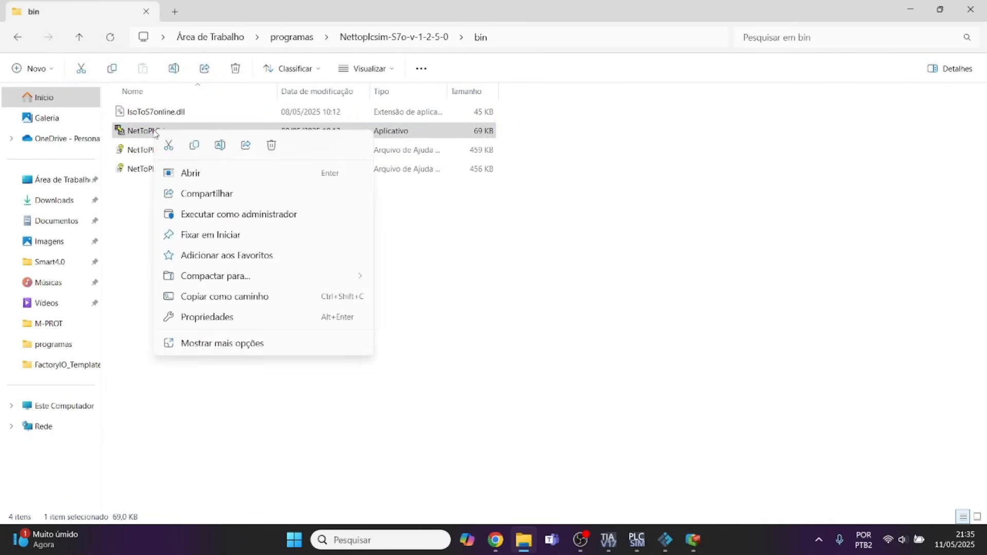
click(252, 215)
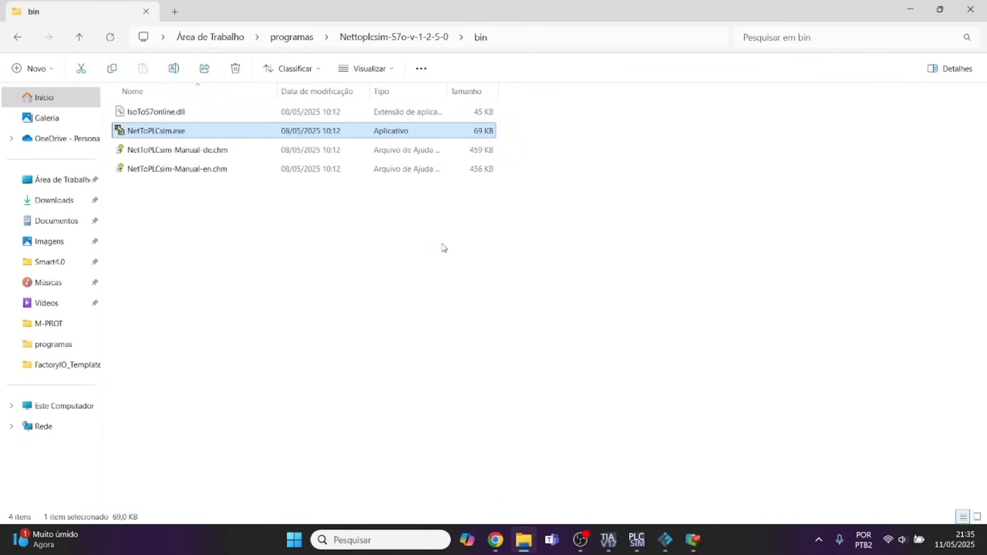
click(482, 343)
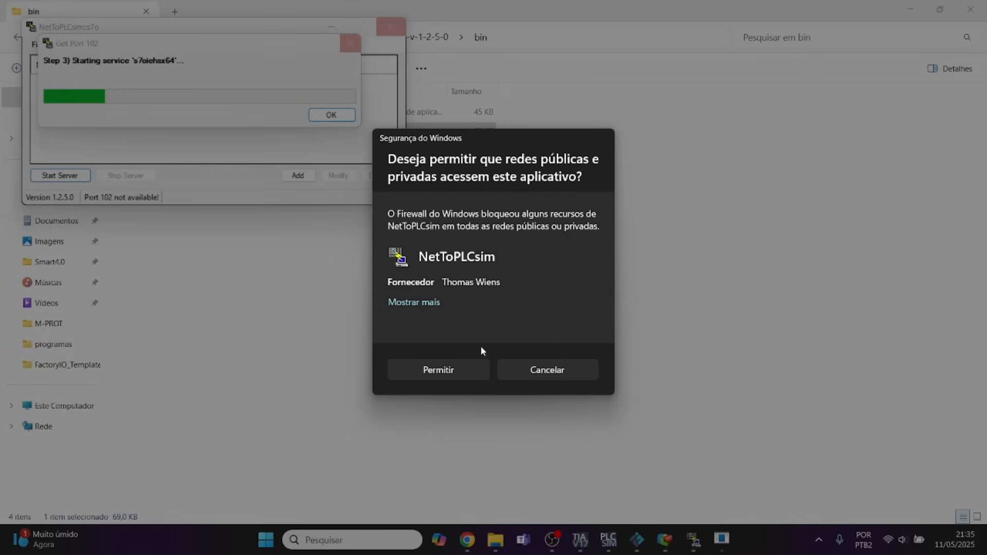
click(421, 376)
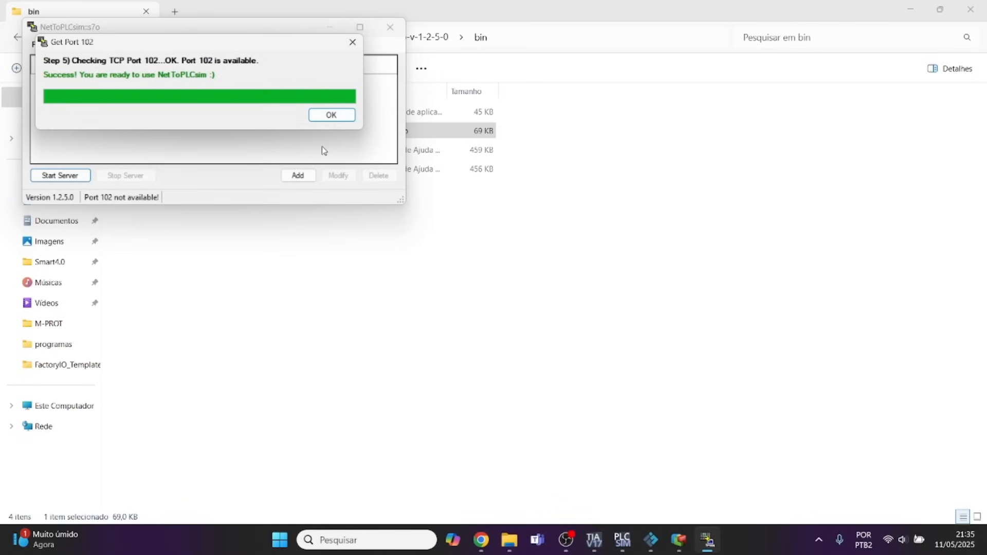
click(339, 116)
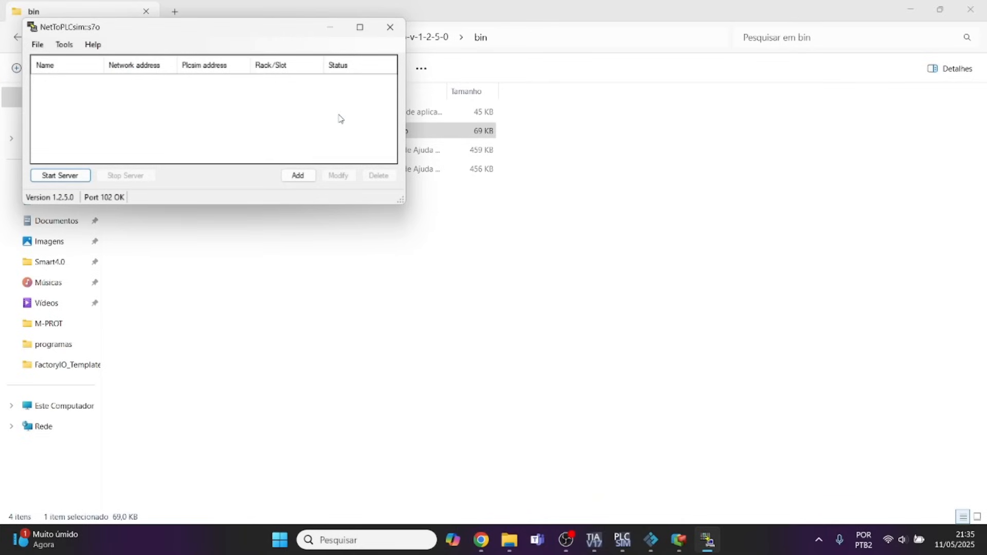
Add a station in NetToPLCsim and set its Network IP Address to 127.0.0.1.
click(297, 176)
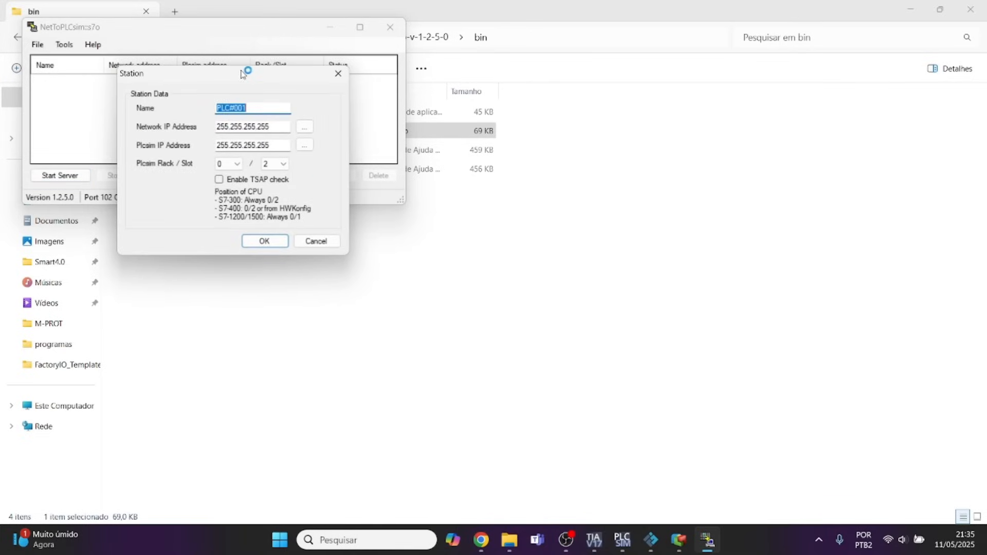
drag(244, 72, 550, 89)
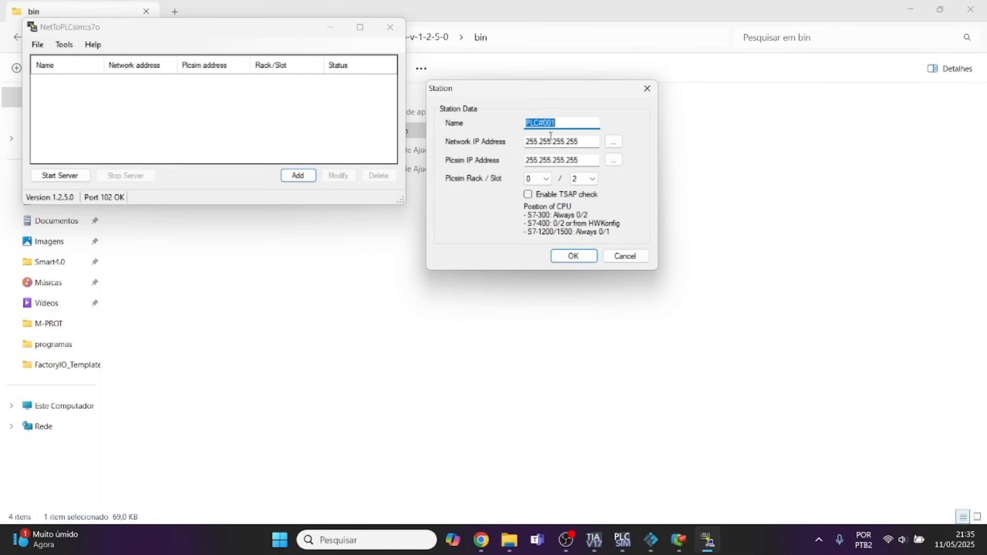
click(613, 142)
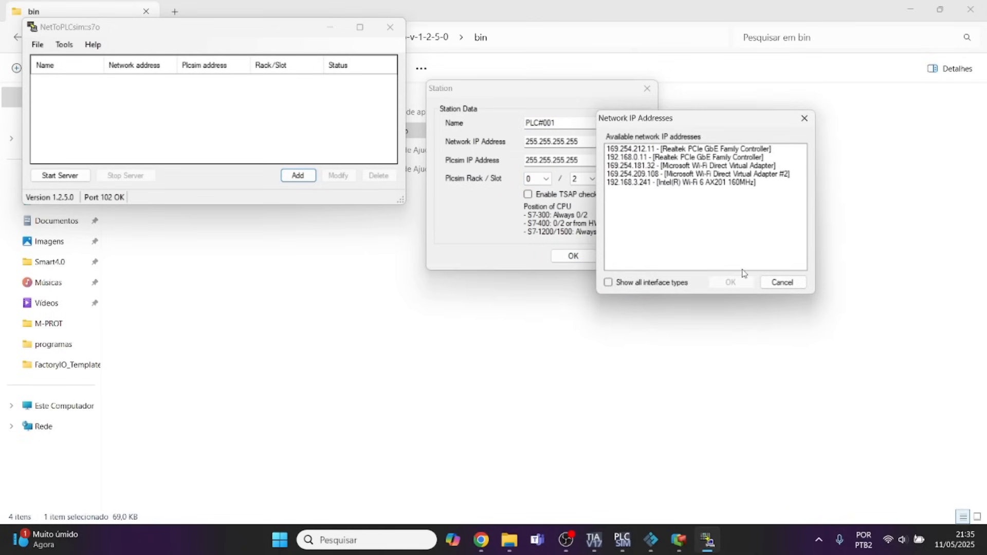
click(782, 282)
drag(581, 143, 514, 143)
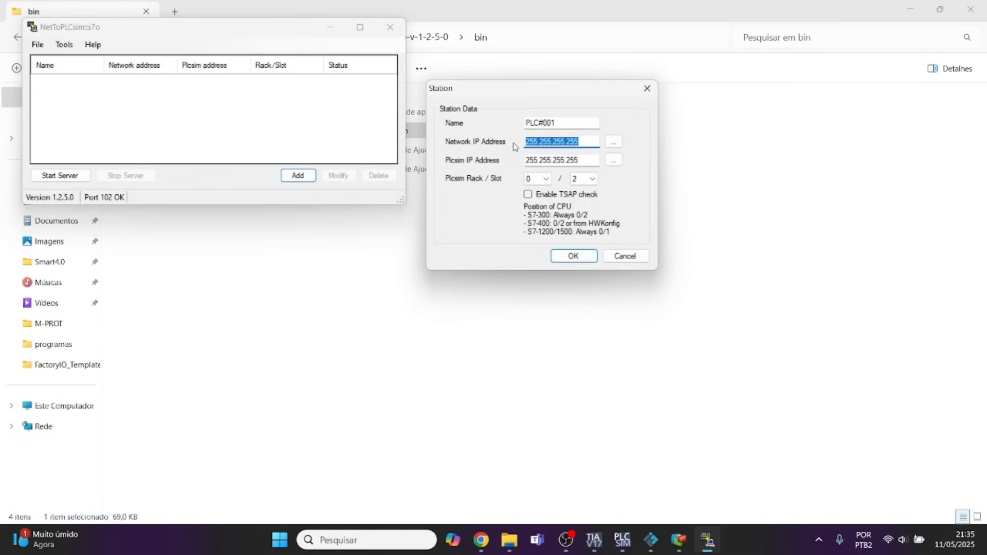
text(127.0.0.1)
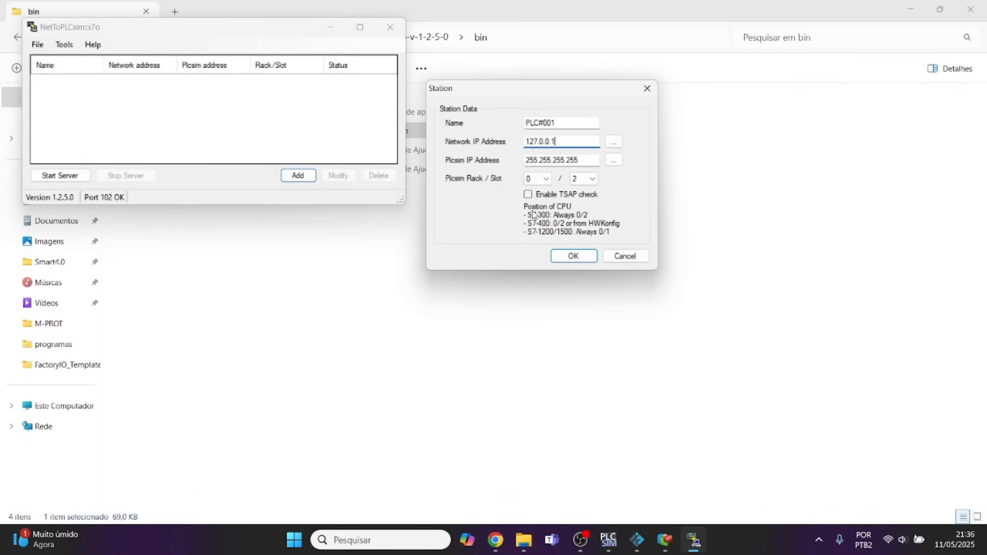
Check the MProt driver's Ethernet main IP in Elipse E3 Studio against the station's network address, and return to NetToPLCsim.
click(664, 540)
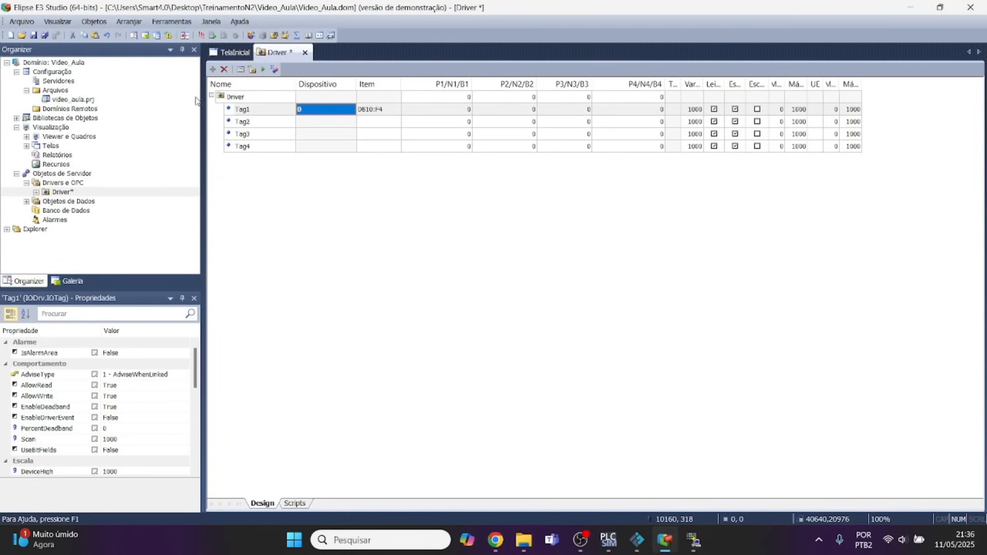
click(241, 69)
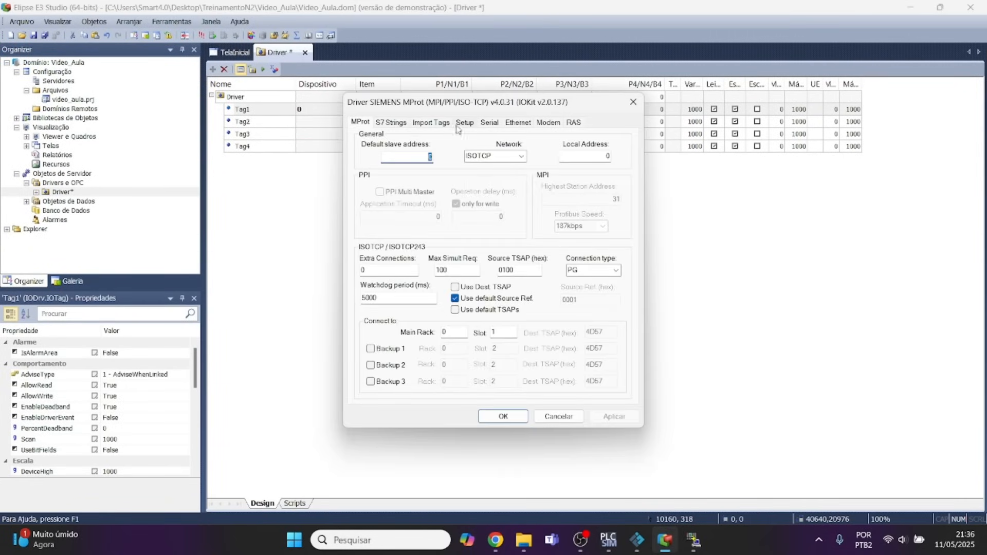
click(519, 123)
drag(458, 237, 422, 235)
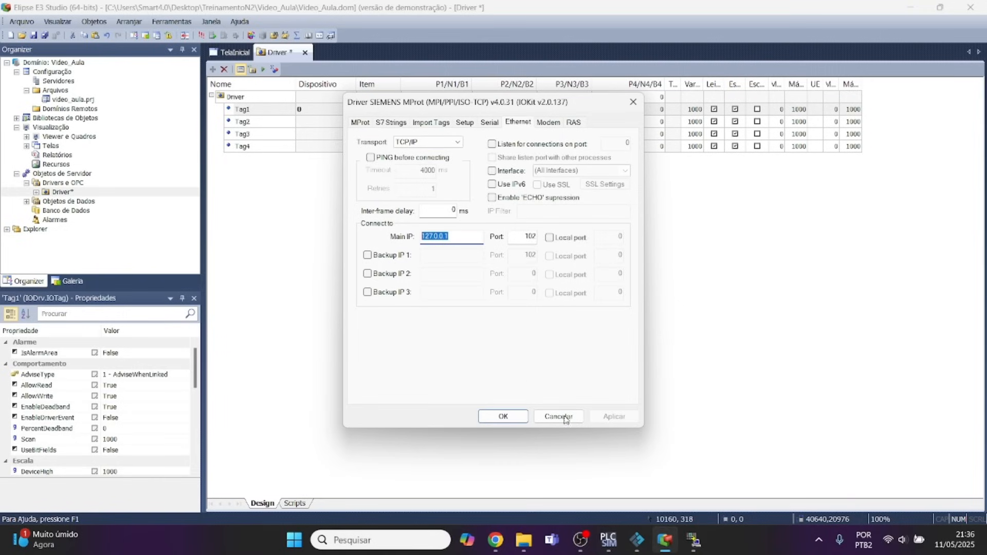
click(694, 540)
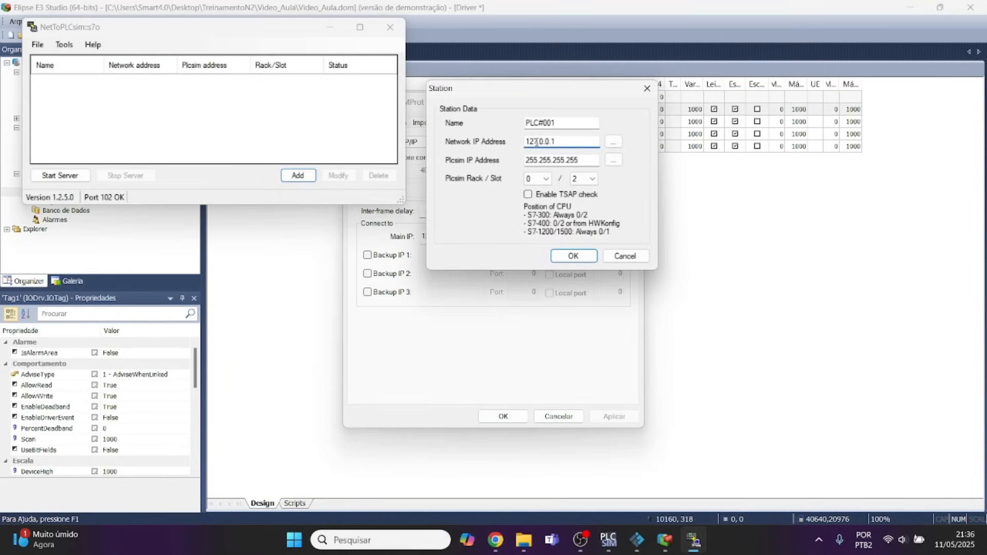
click(516, 332)
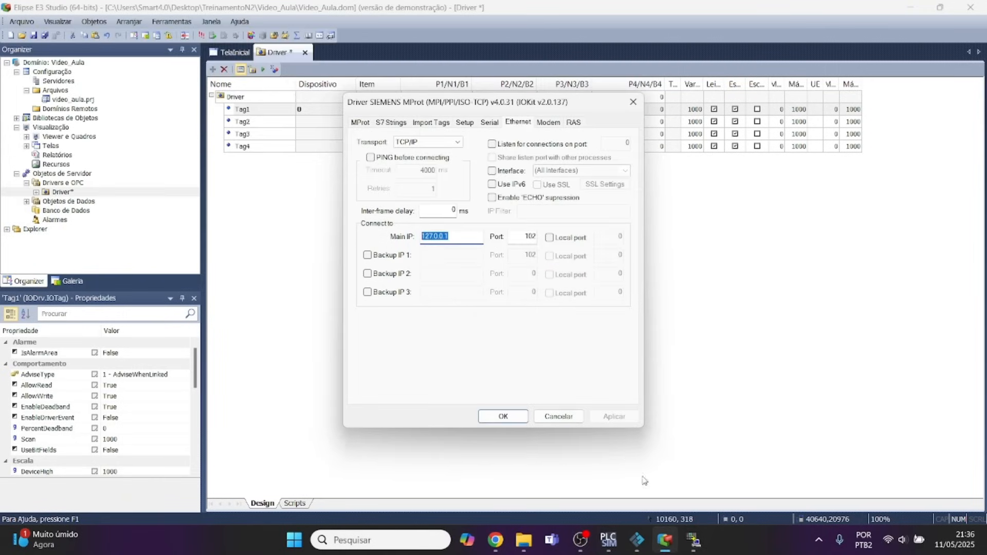
click(504, 416)
click(694, 543)
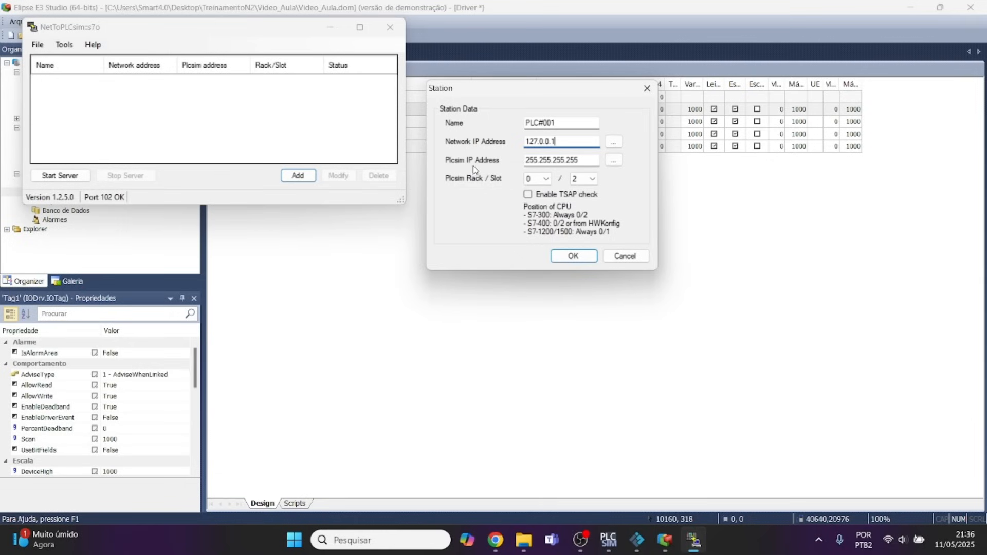
Try to detect the station's Plcsim IP address, and set its Plcsim slot to 1.
click(613, 161)
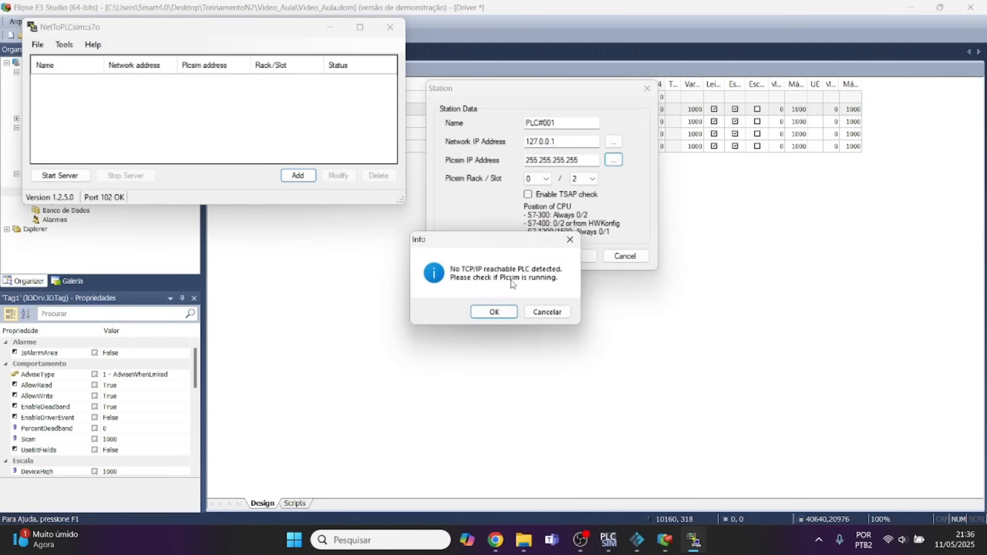
click(495, 313)
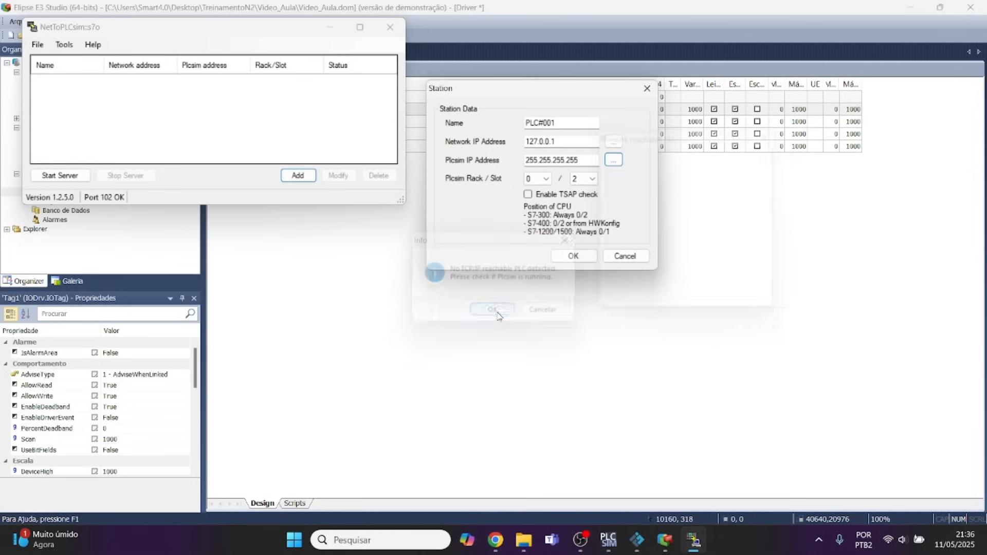
click(584, 179)
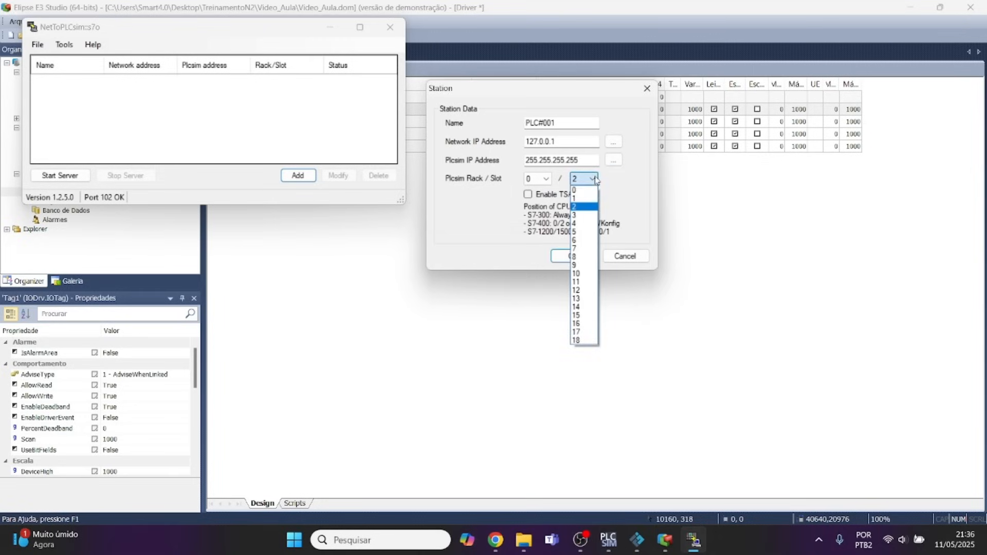
click(576, 198)
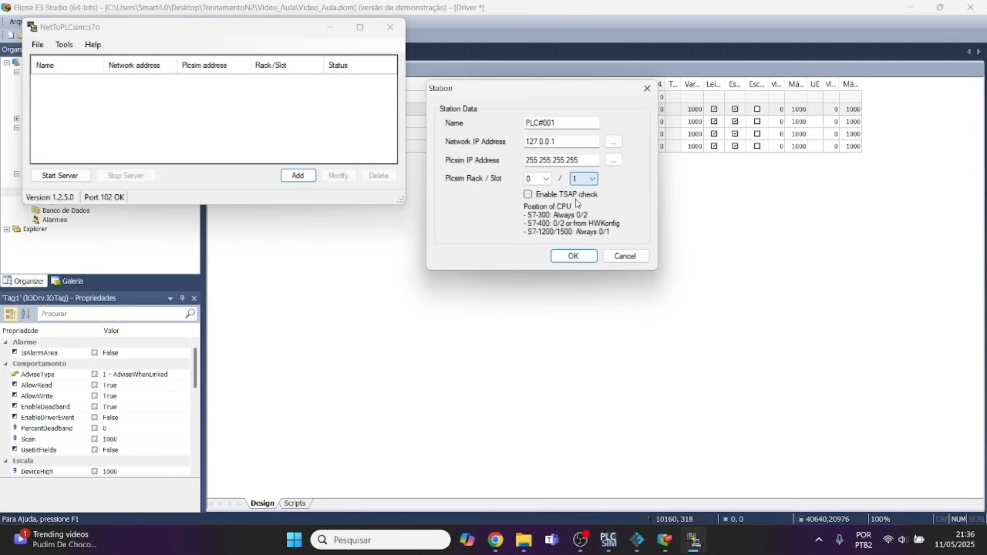
Exit S7-PLCSIM and end the current simulation.
click(608, 540)
click(149, 24)
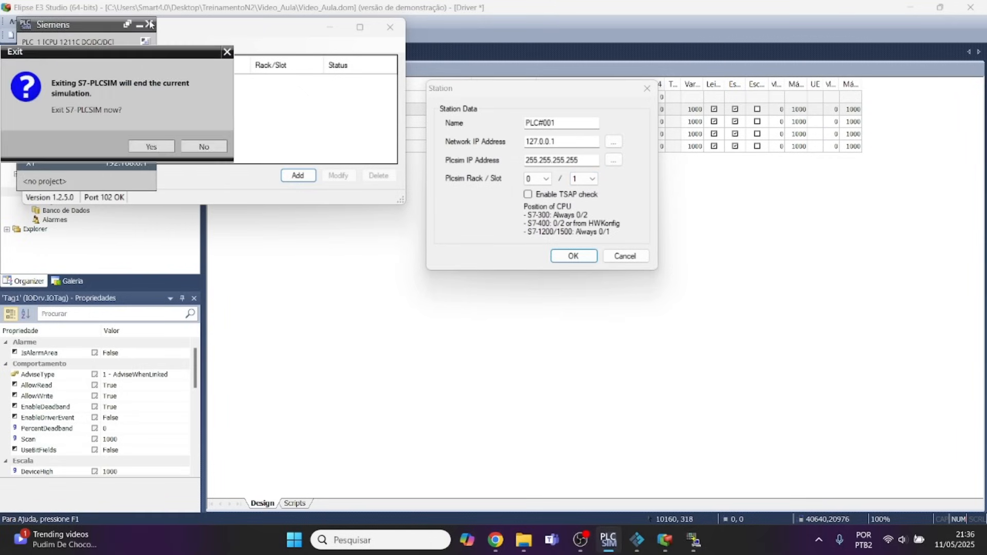
click(154, 148)
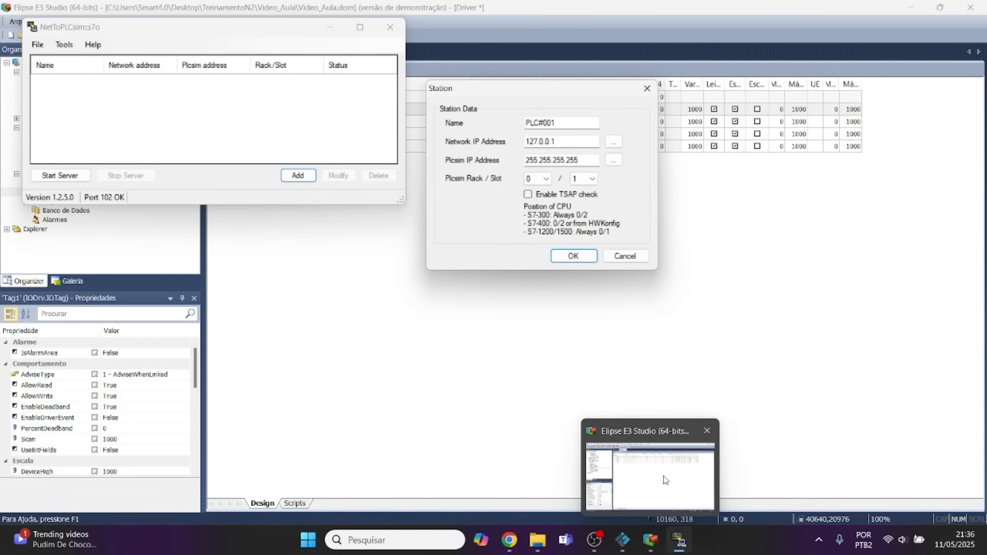
Show the desktop, close NetToPLCsim's Station dialog, and minimize its window.
click(497, 397)
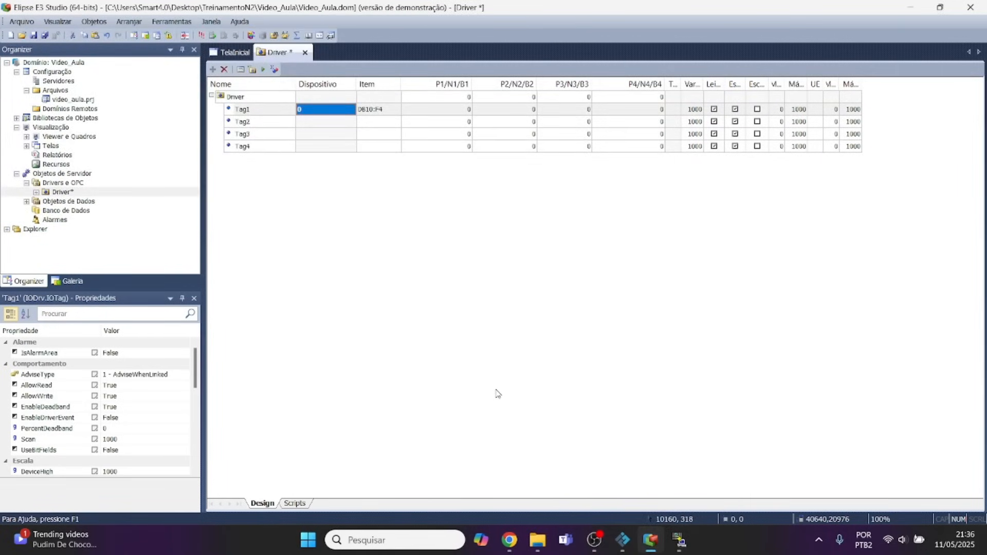
key(alt+Tab)
key(super+d)
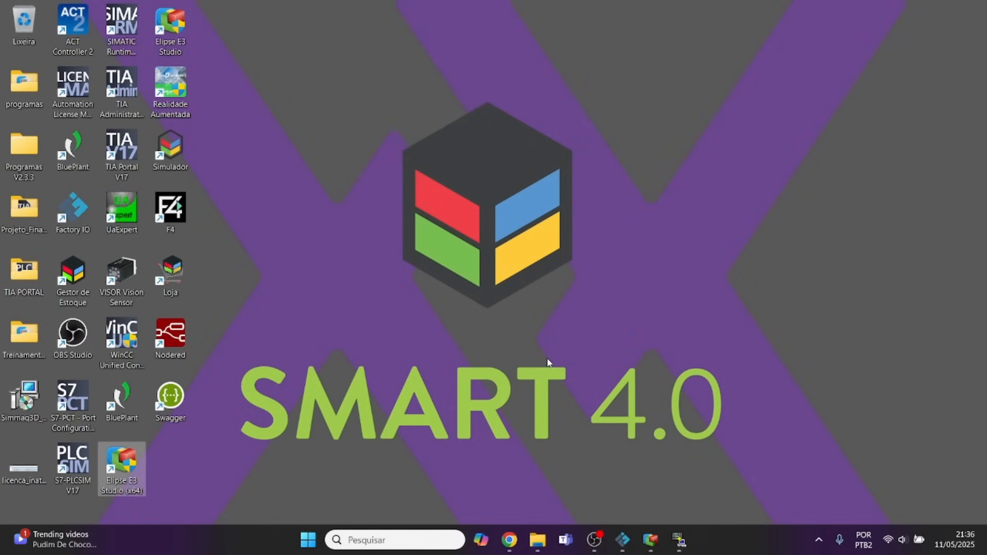
key(super)
click(251, 298)
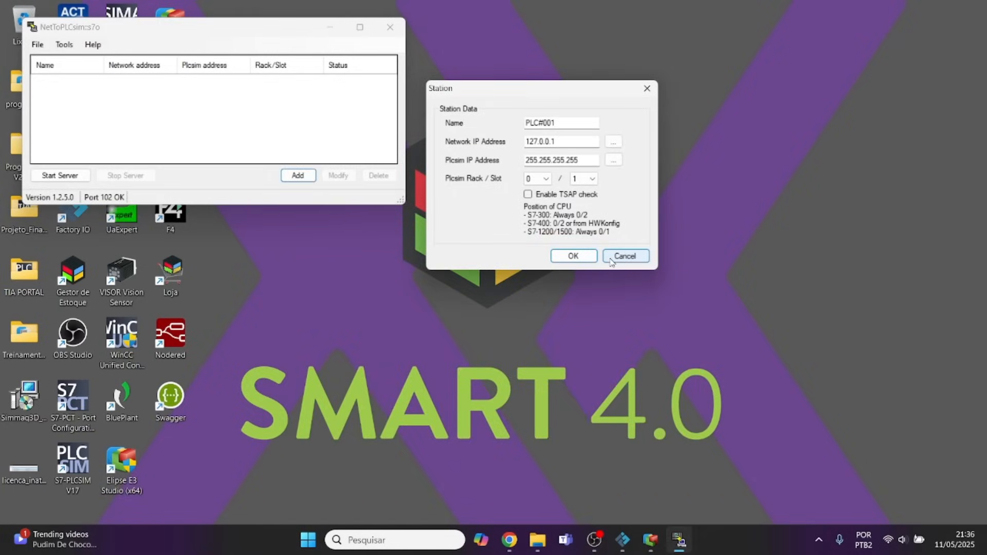
click(571, 256)
click(330, 27)
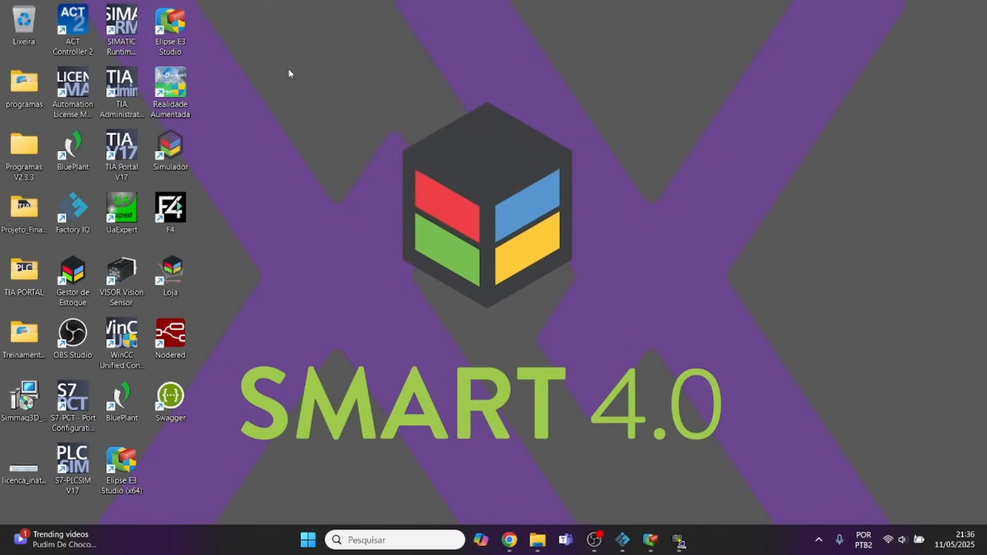
Open the FactoryIO_Template_S7-1200_V17.ap17 project from the programas folder in TIA Portal and open its Main block.
double_click(15, 86)
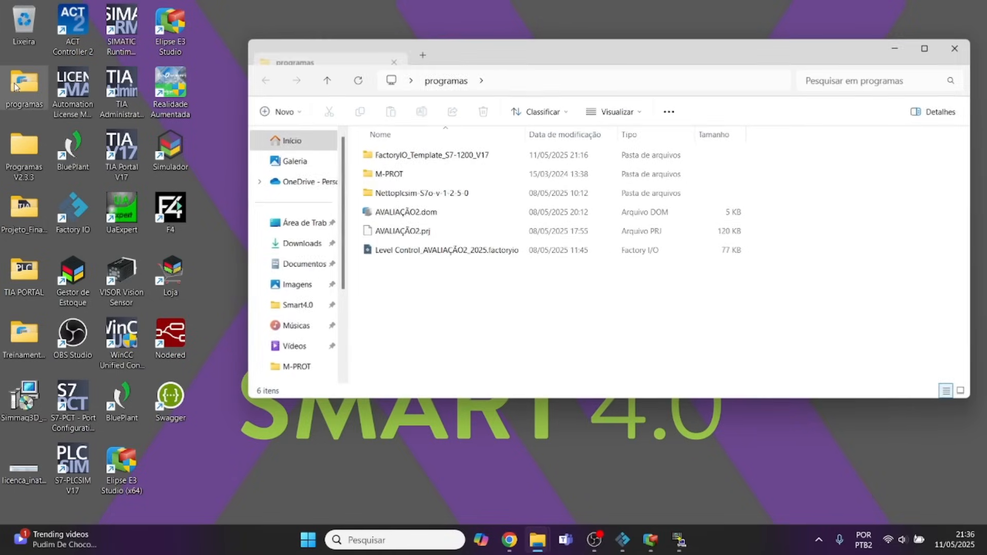
double_click(428, 161)
double_click(411, 308)
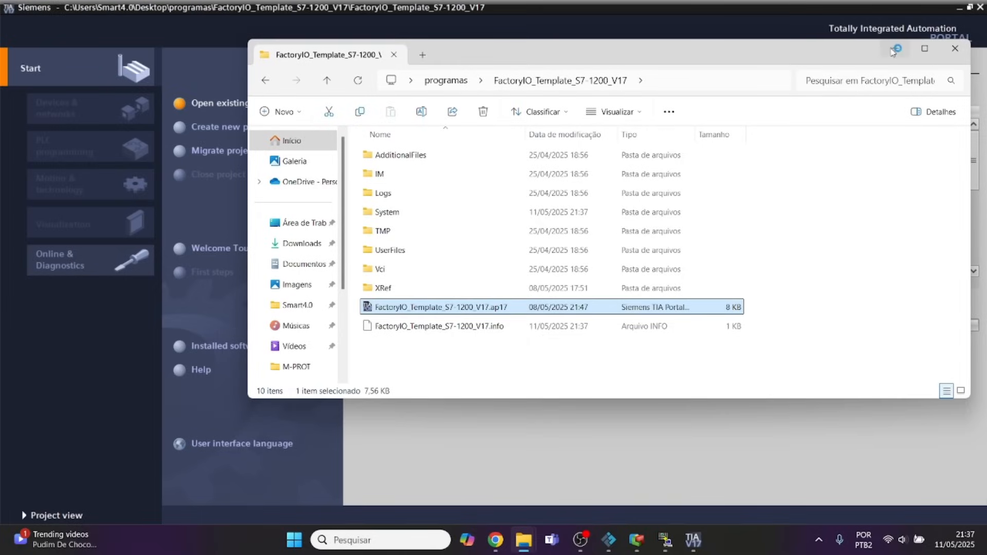
click(894, 50)
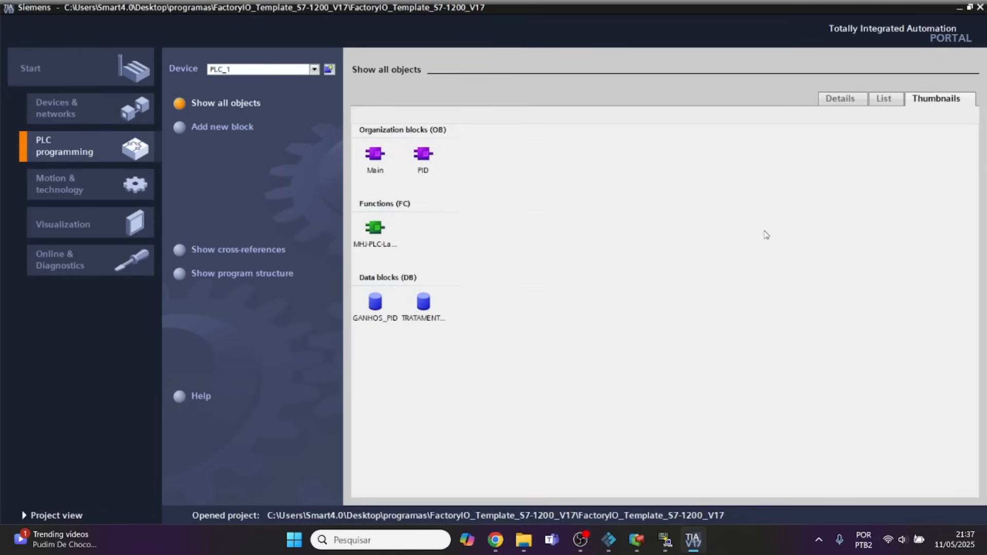
click(379, 155)
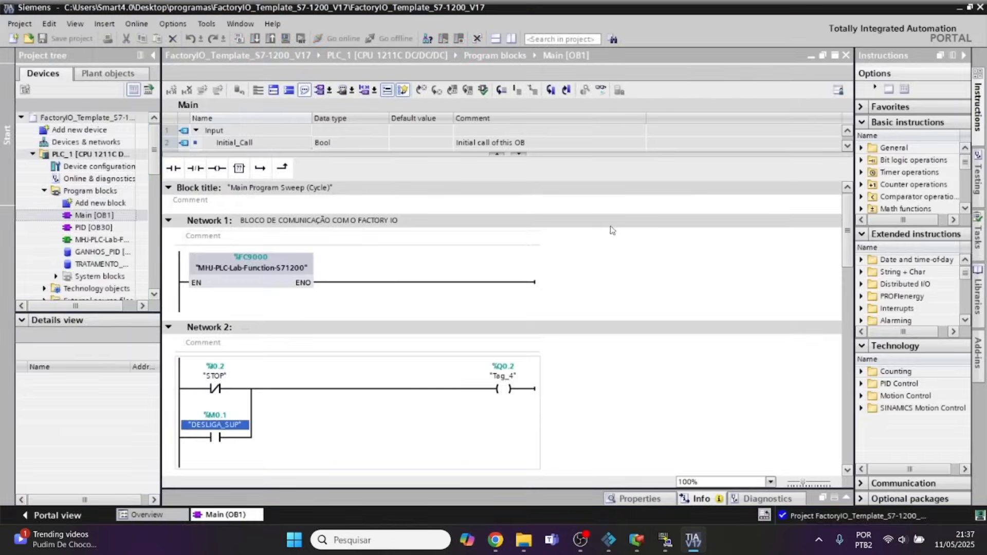
Assign 192.168.0.1 as station PLC#001's Plcsim IP address in NetToPLCsim, and start the server.
click(612, 250)
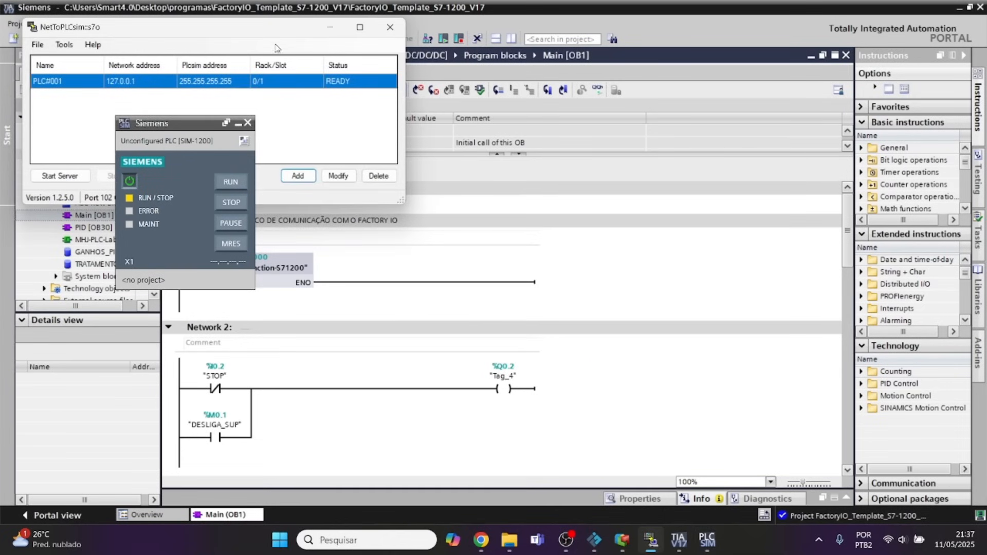
drag(261, 32, 535, 103)
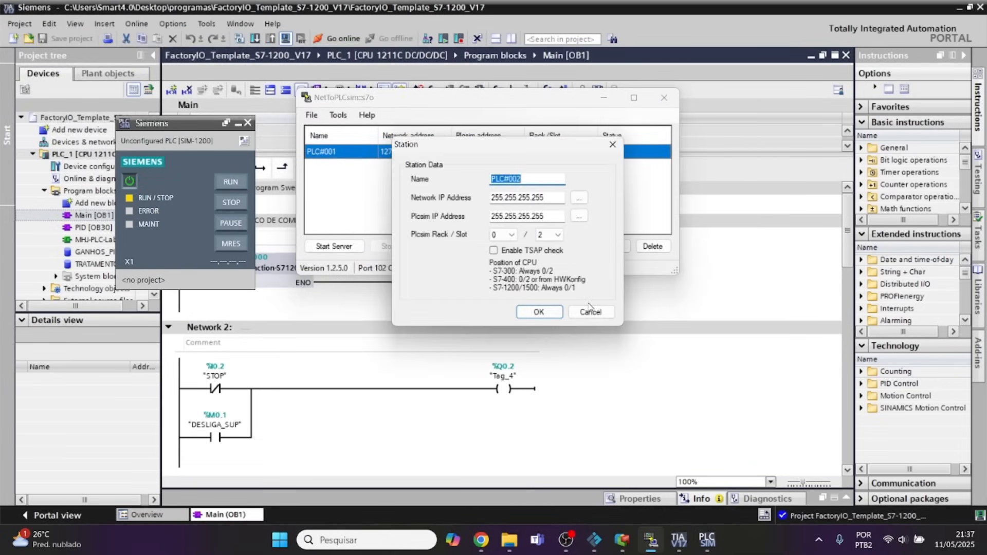
click(590, 311)
click(611, 247)
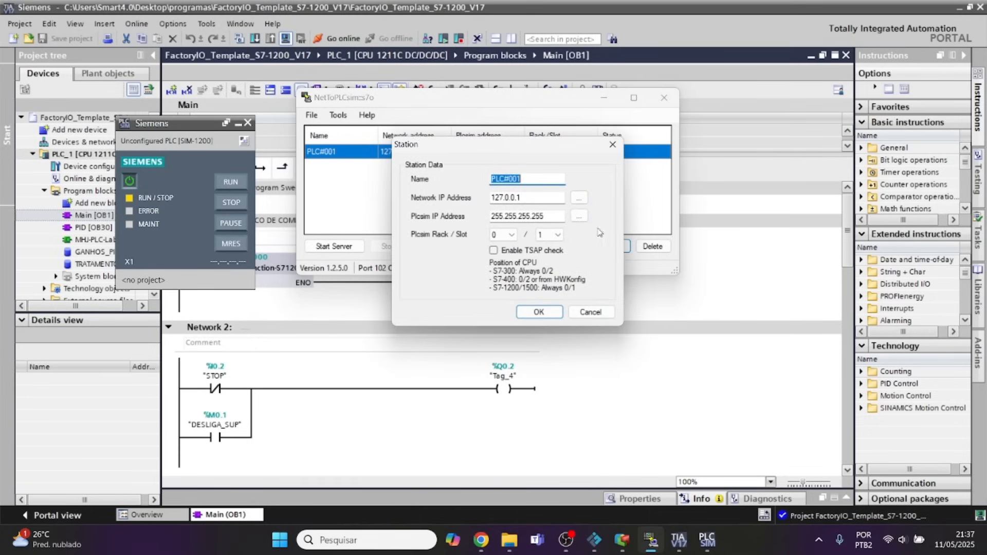
click(579, 216)
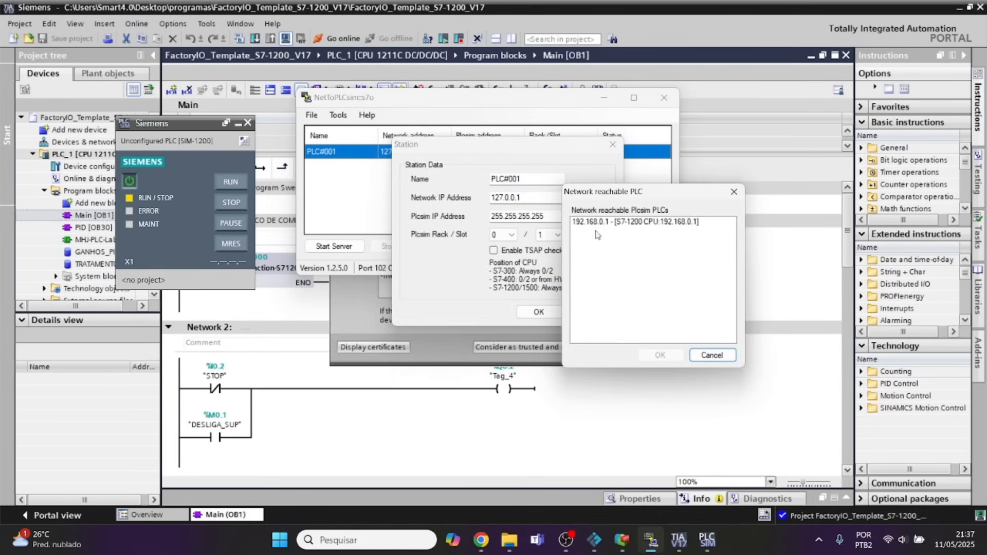
click(599, 222)
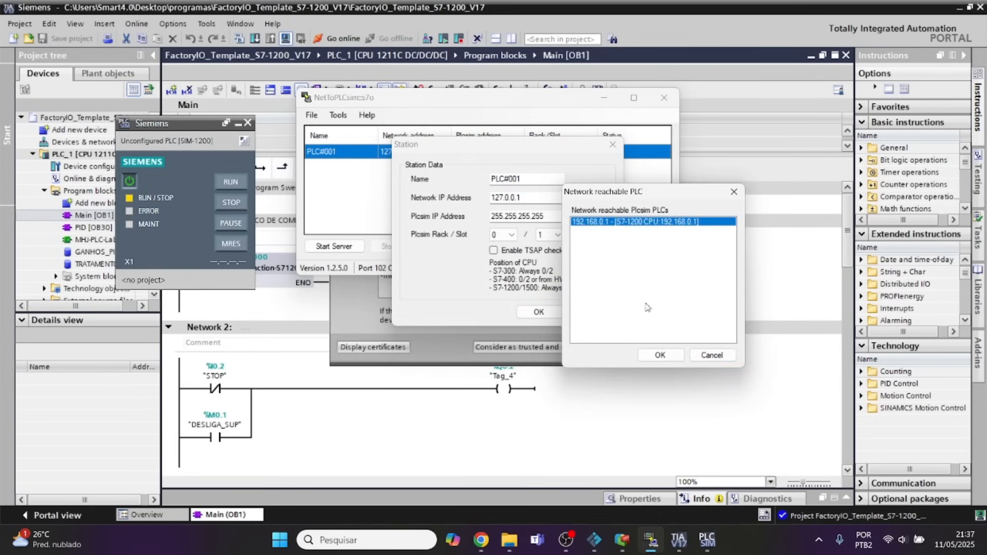
click(660, 355)
click(539, 312)
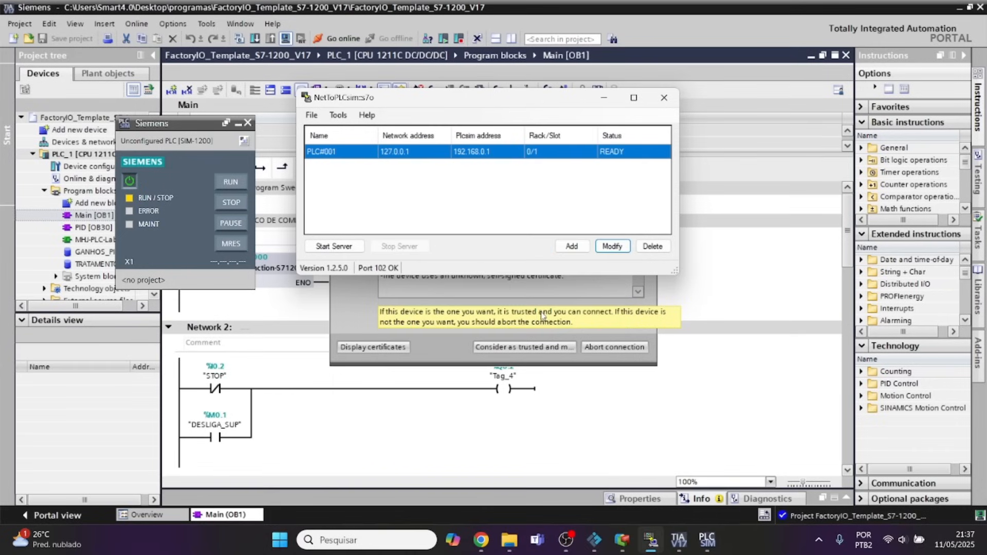
click(334, 246)
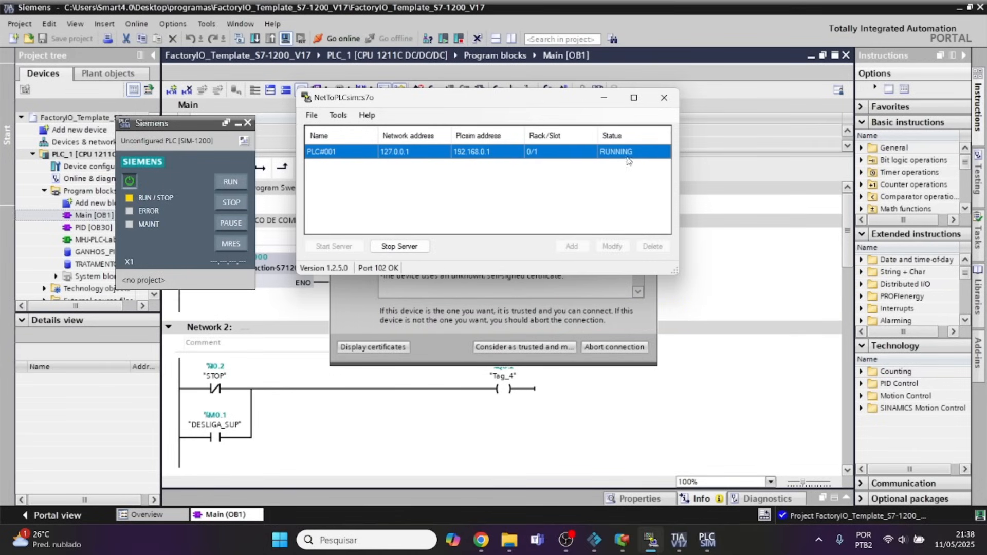
click(605, 98)
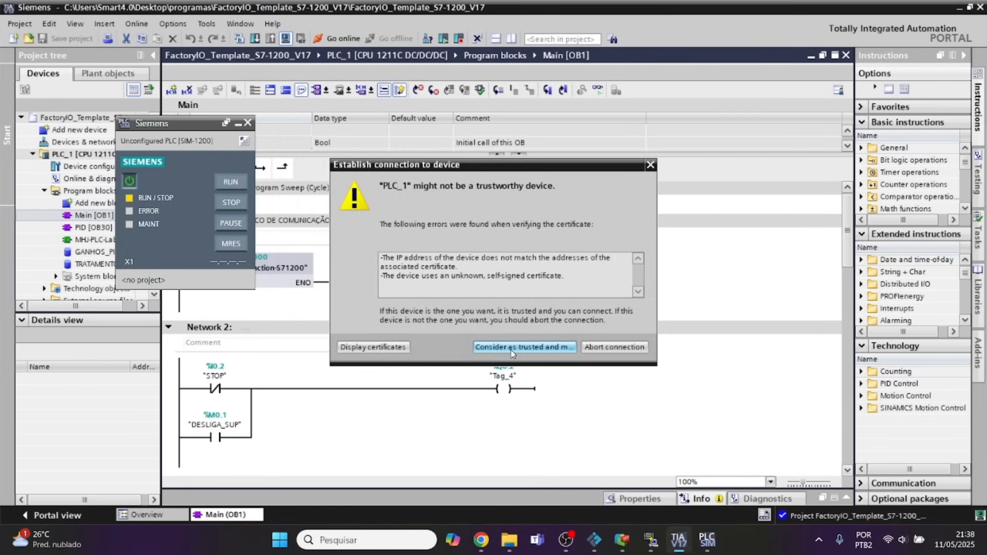
Accept PLC_1 as a trusted device in TIA Portal, and dismiss the S7-PLCSIM message in Factory IO's driver window.
click(511, 349)
click(238, 124)
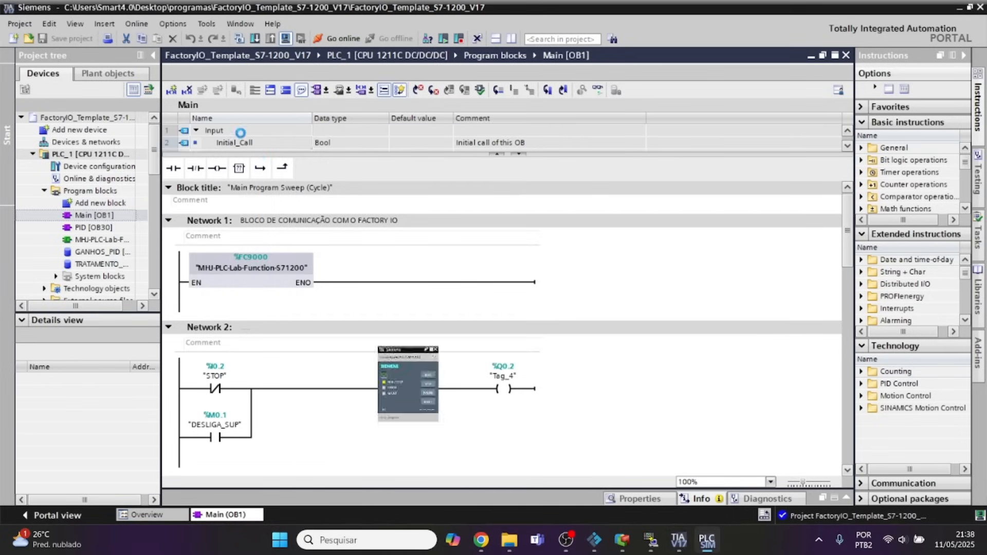
click(594, 540)
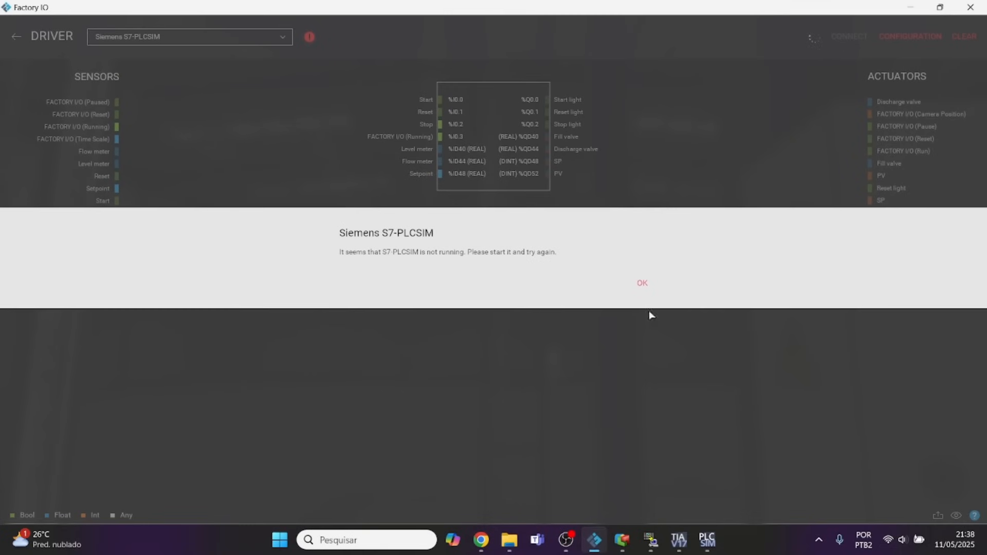
click(641, 284)
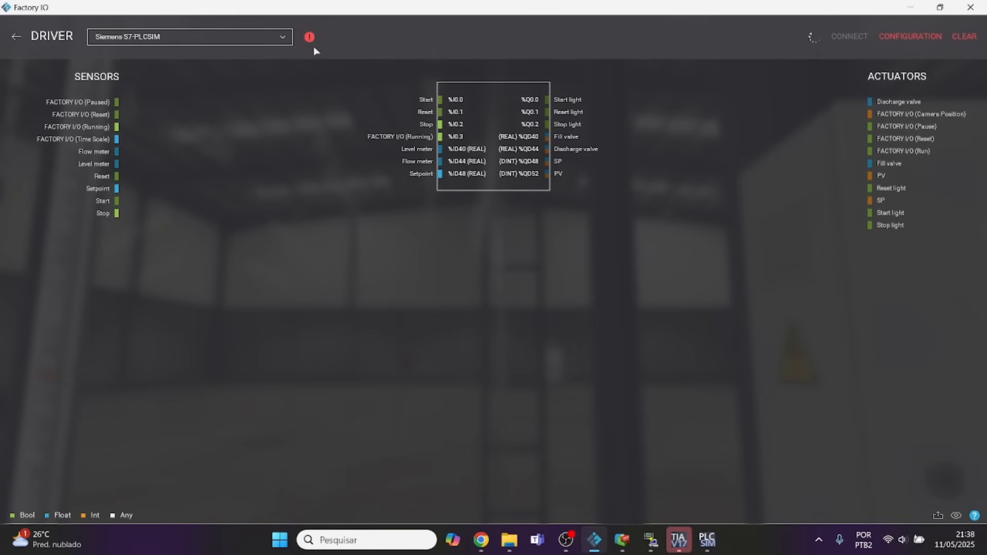
Load the configuration and software into PLC_1 from TIA Portal, and check the driver connection in Factory IO.
click(679, 540)
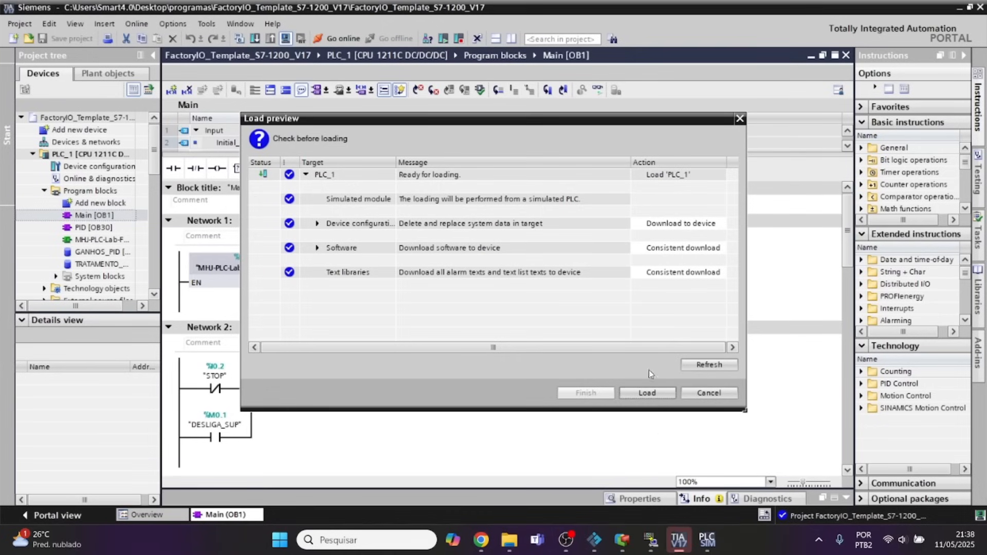
click(632, 389)
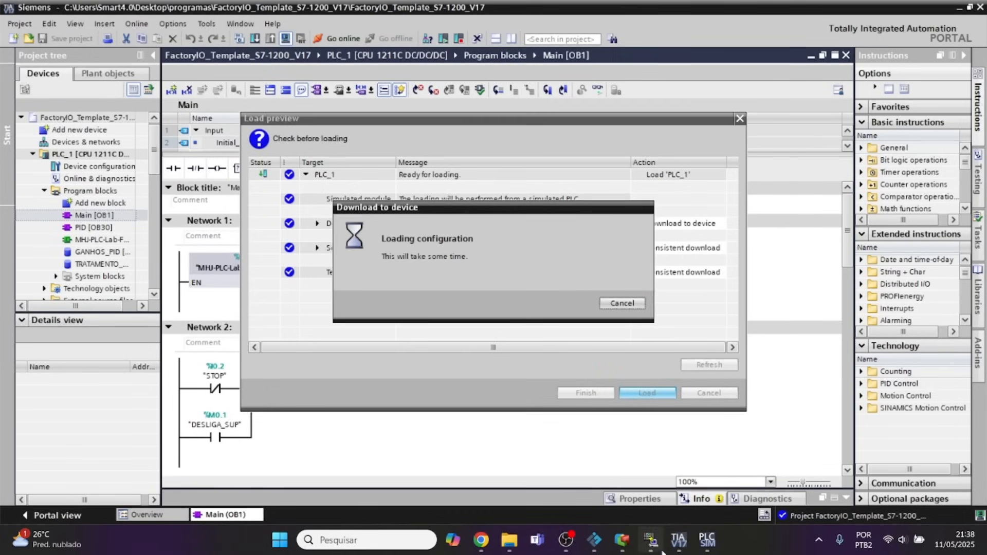
mouse_move(644, 551)
click(594, 540)
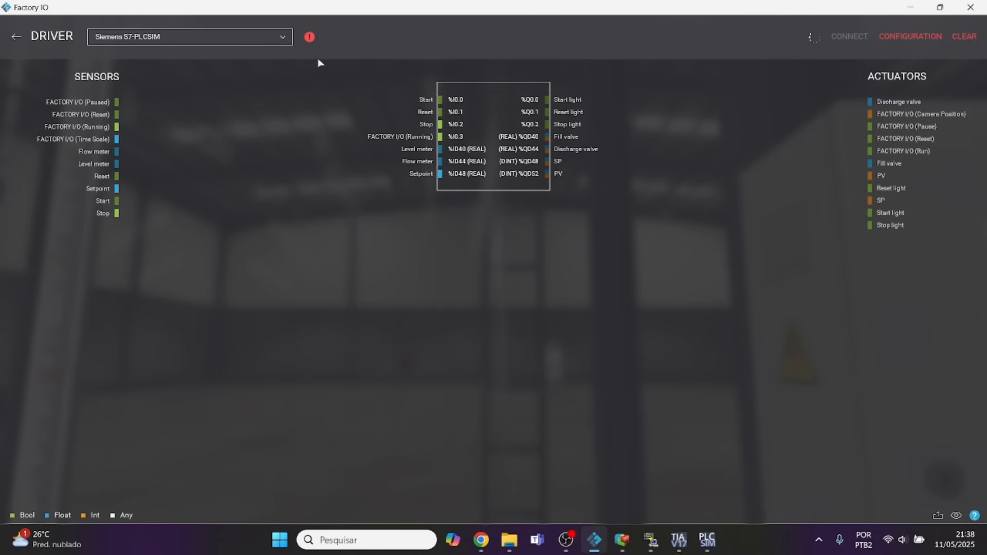
Set the Start modules action to Start module in TIA Portal's load results, and finish the download.
click(679, 540)
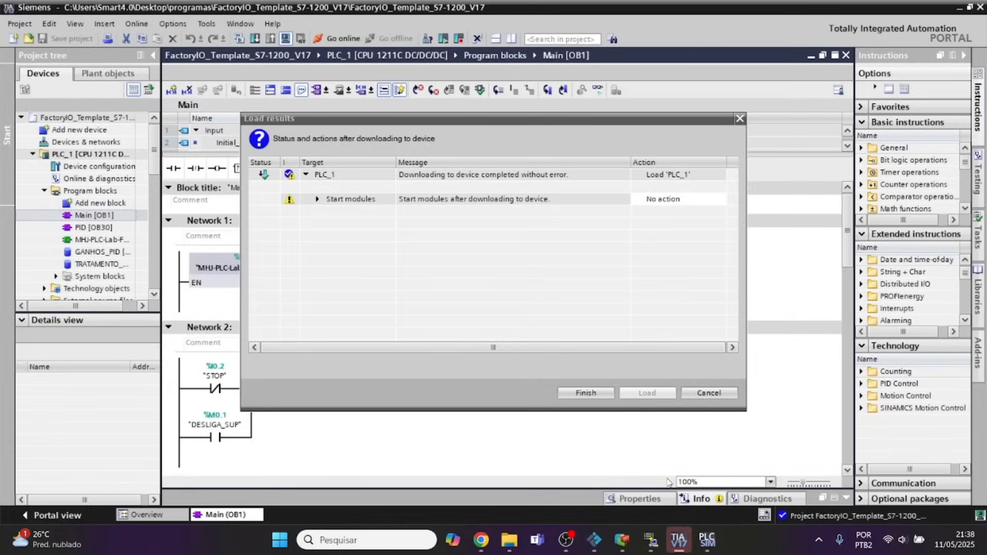
click(695, 208)
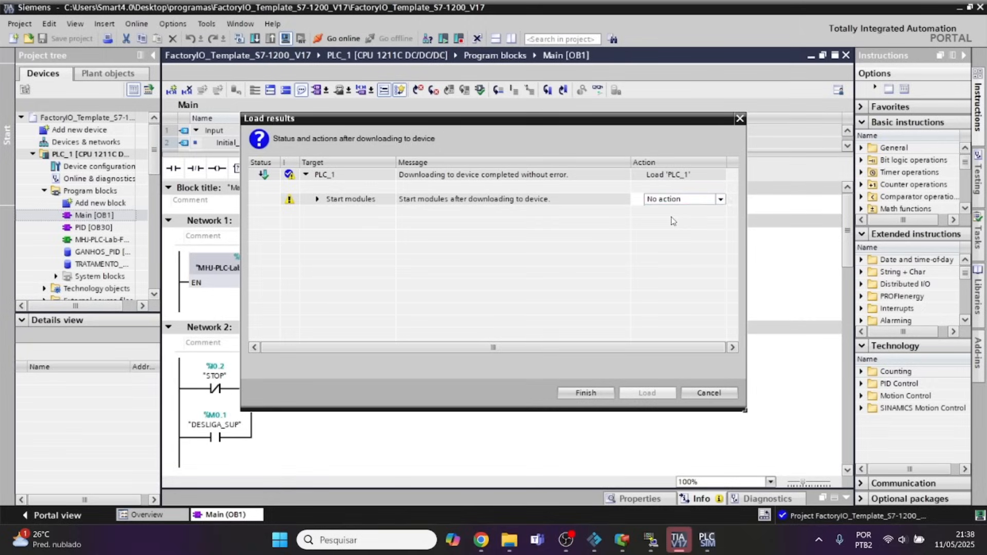
click(721, 199)
click(674, 221)
click(586, 393)
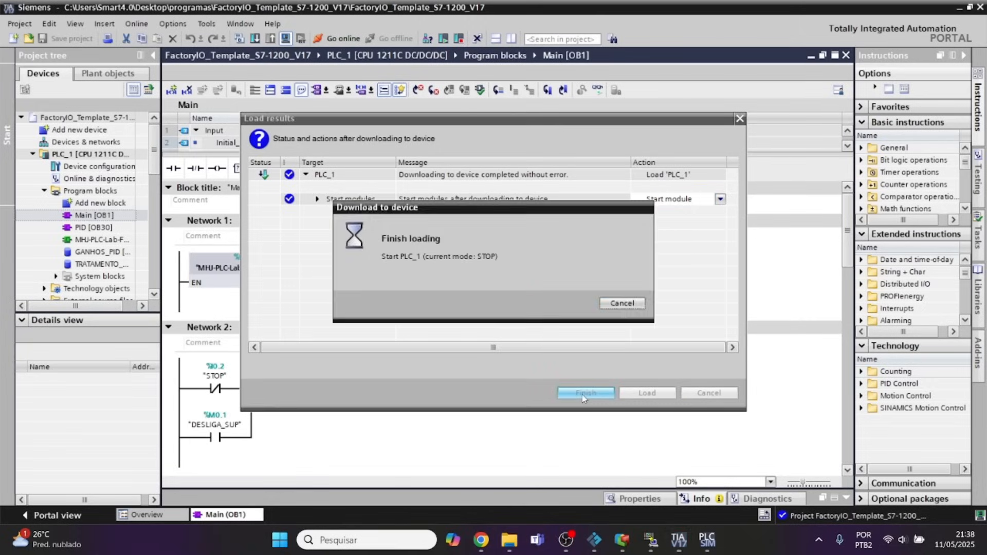
Return to the Factory IO scene, bring the control panel into view, and start the plant with its Start pushbutton.
click(594, 540)
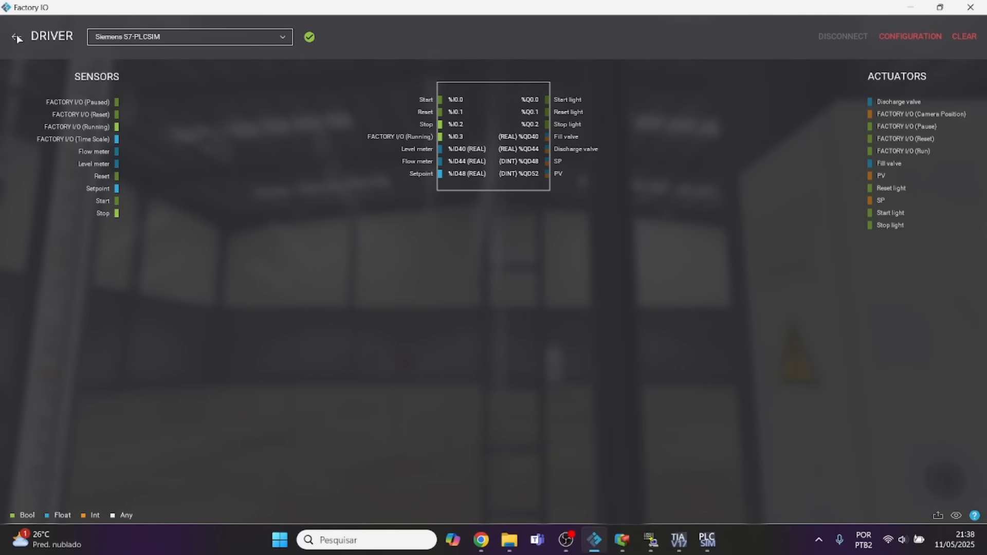
click(15, 37)
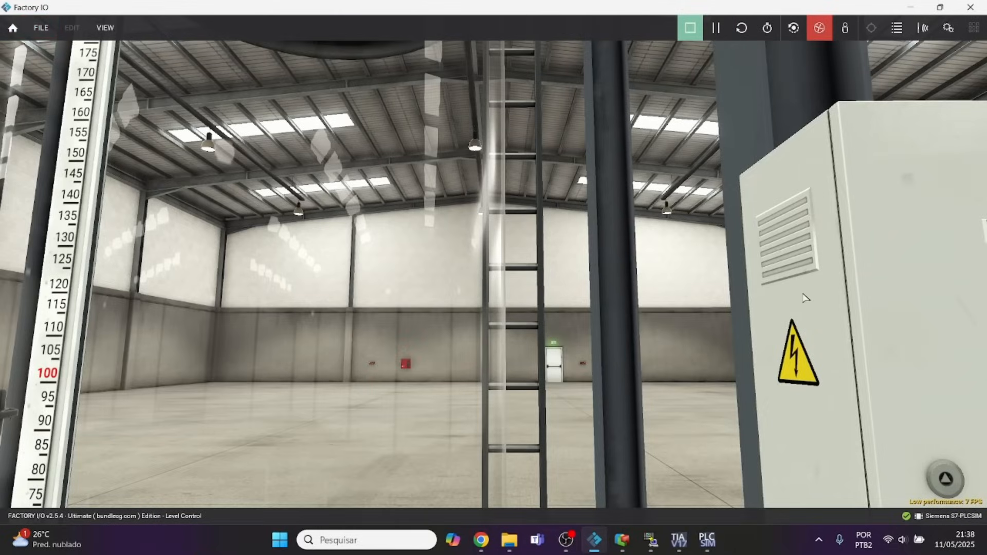
key(d)
key(s)
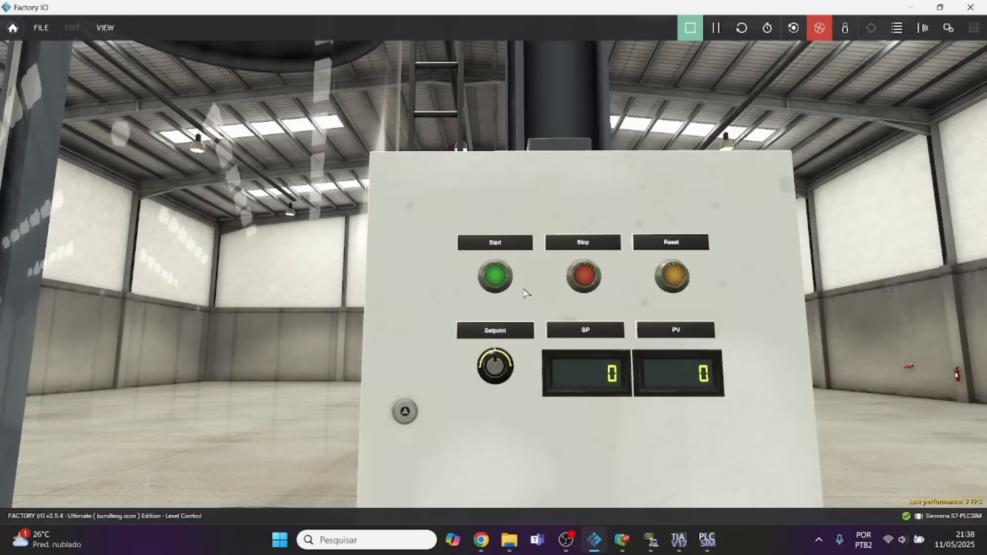
click(501, 283)
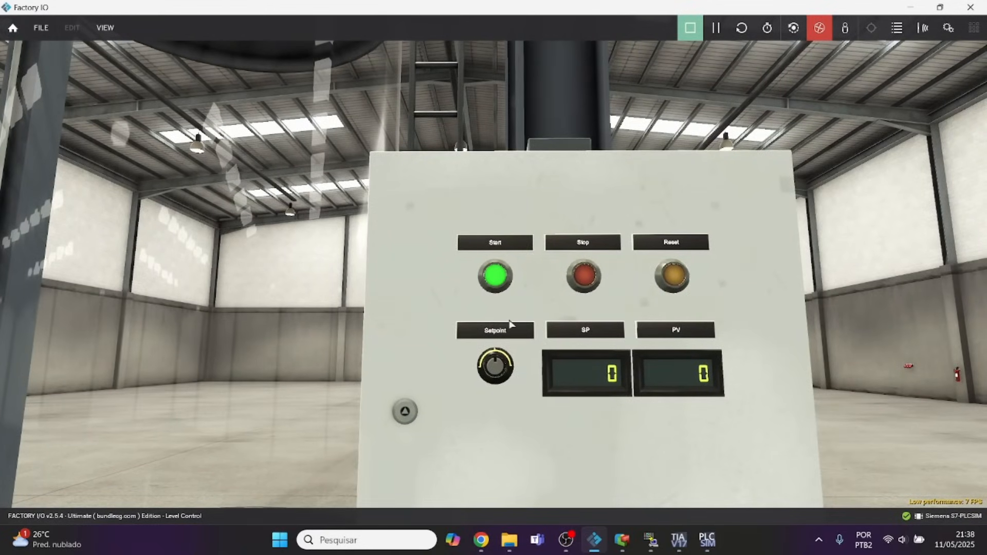
Turn on online monitoring of the Main block in TIA Portal, accepting PLC_1 as a trusted device.
click(679, 540)
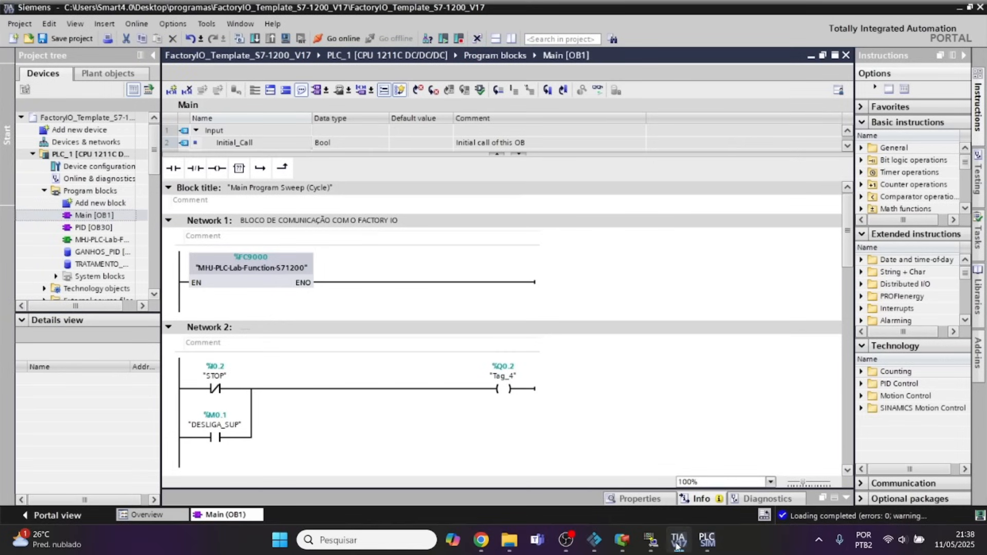
click(598, 90)
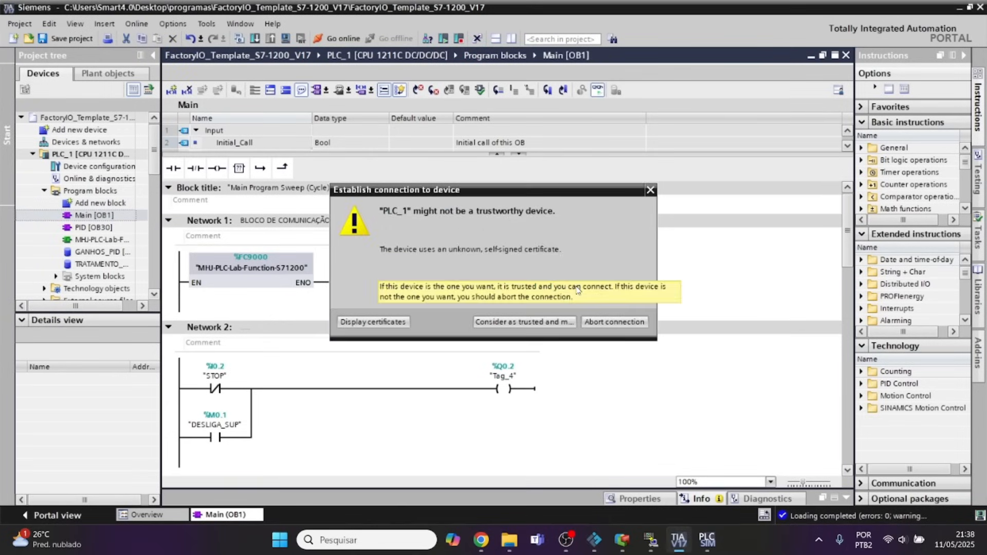
click(539, 320)
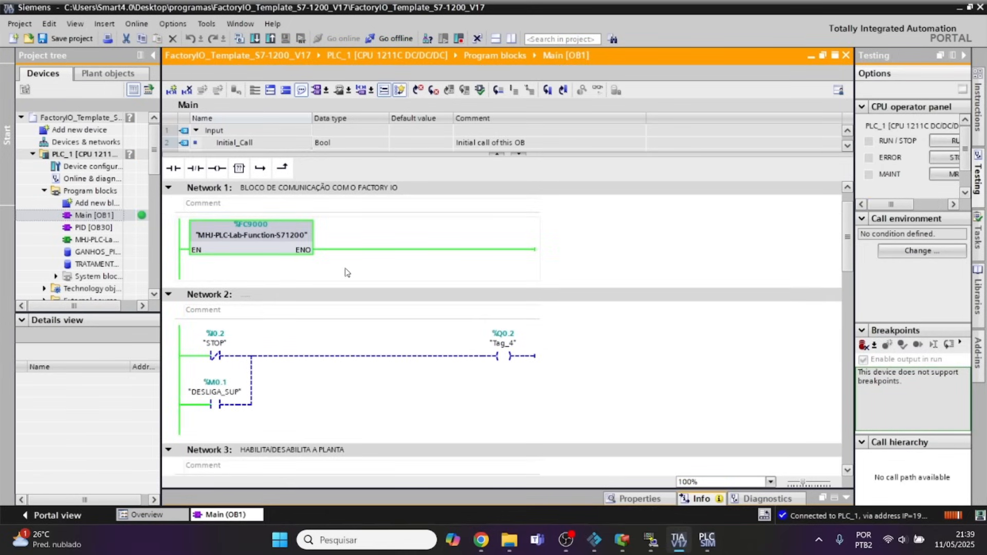
Switch to Elipse E3 Studio and activate the Driver's communication to read Tag1.
click(622, 540)
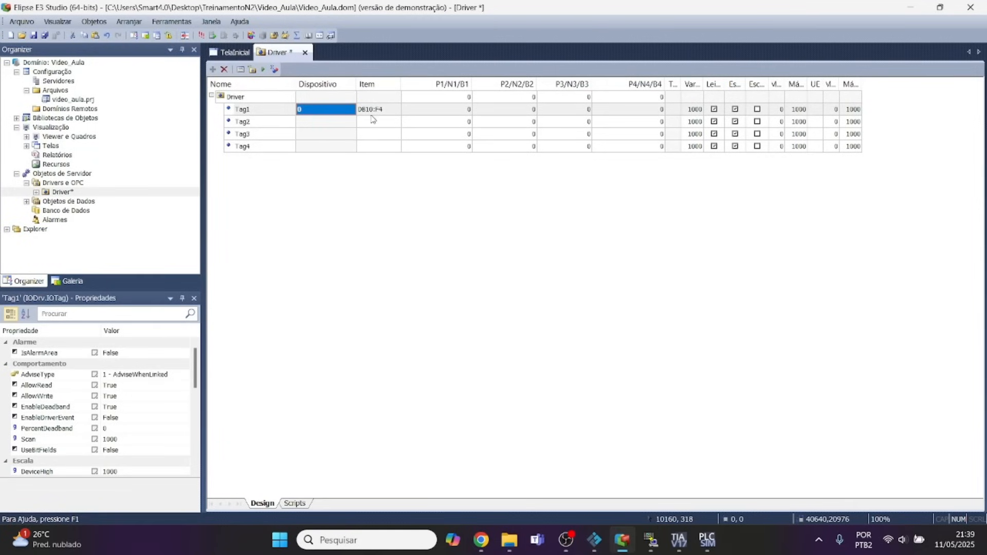
click(263, 69)
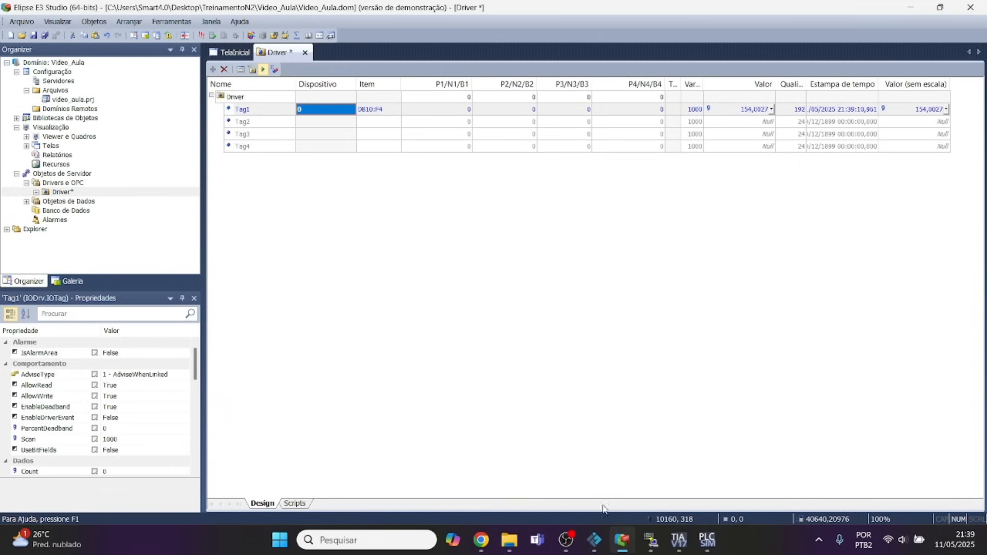
Switch to Factory IO, restore its window to a smaller size, and place it below Tag1's row in Elipse E3.
click(594, 540)
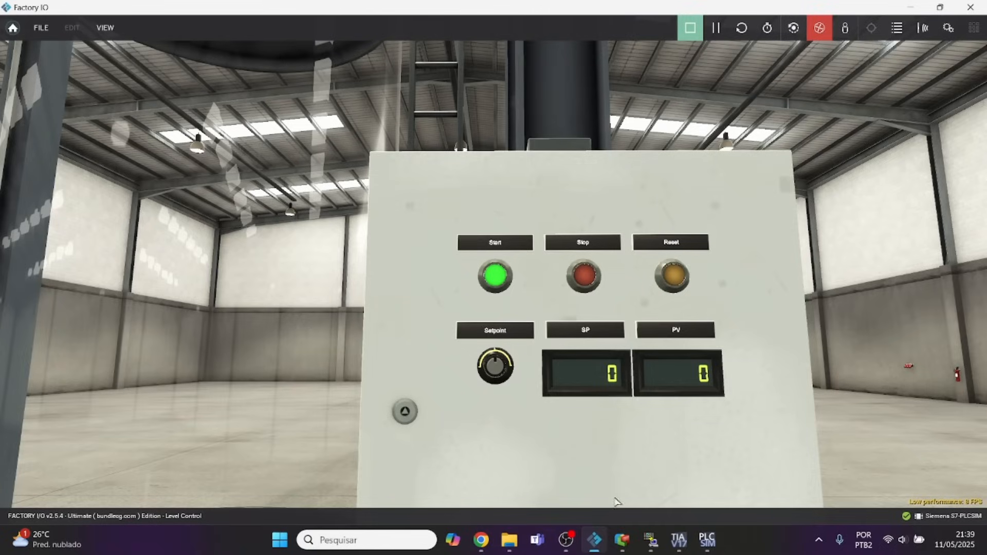
click(940, 7)
drag(765, 25, 707, 204)
Turn the Setpoint knob on the Factory IO control panel while watching Tag1, and finish by maximizing and minimizing the window.
scroll(632, 372, down, 3)
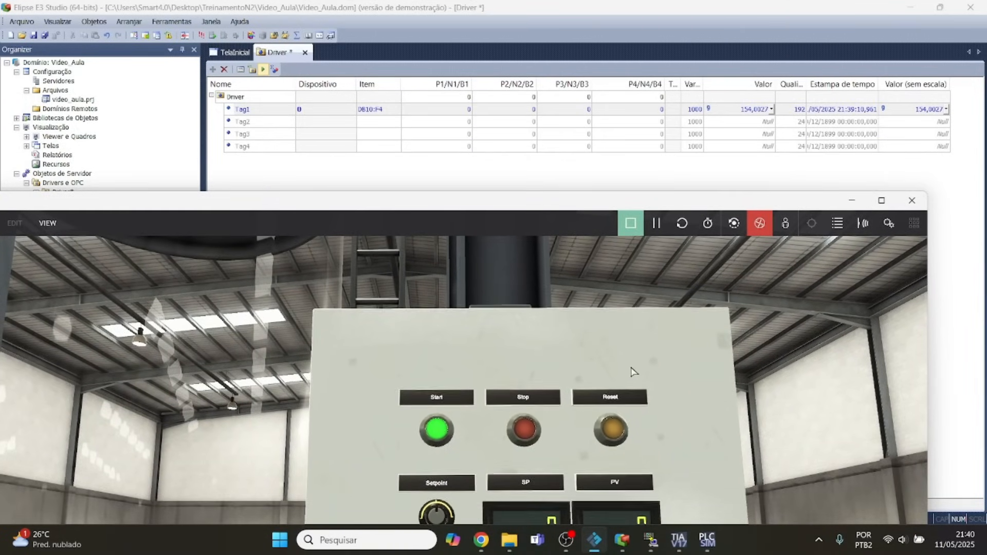
scroll(632, 371, down, 1)
scroll(631, 371, down, 1)
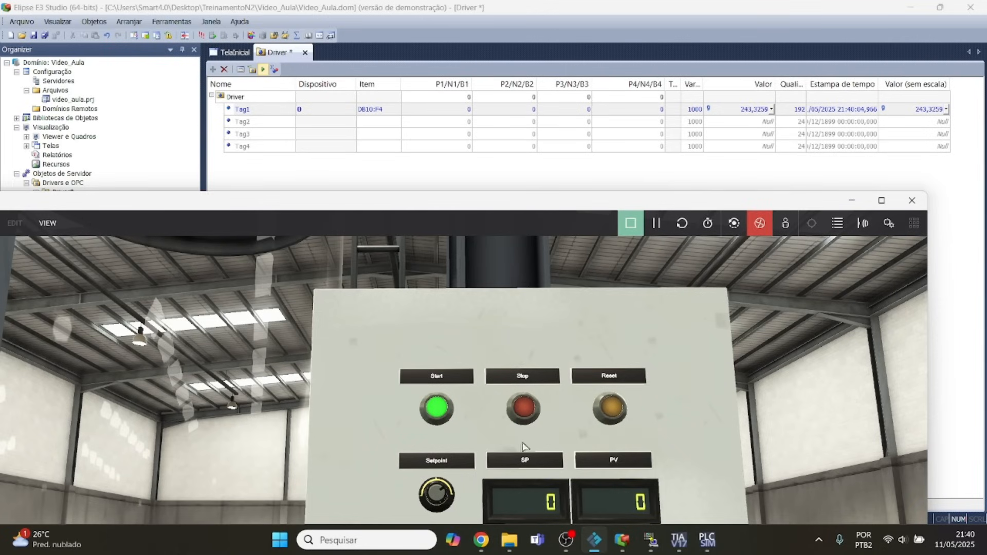
drag(445, 496, 433, 479)
click(881, 200)
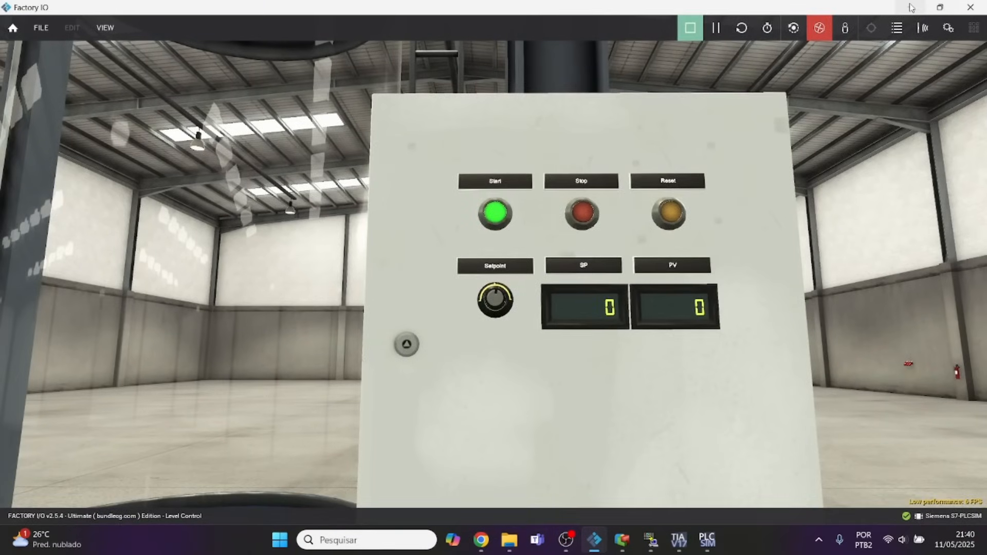
click(911, 7)
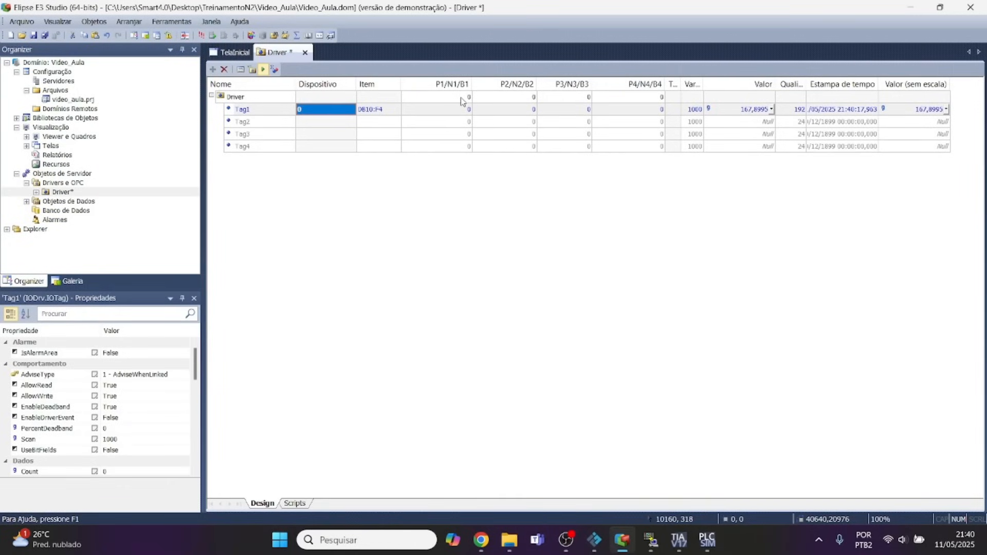
Deactivate the Driver's communication in Elipse E3 and select the P1/N1/B1 parameter of Tag2.
click(263, 69)
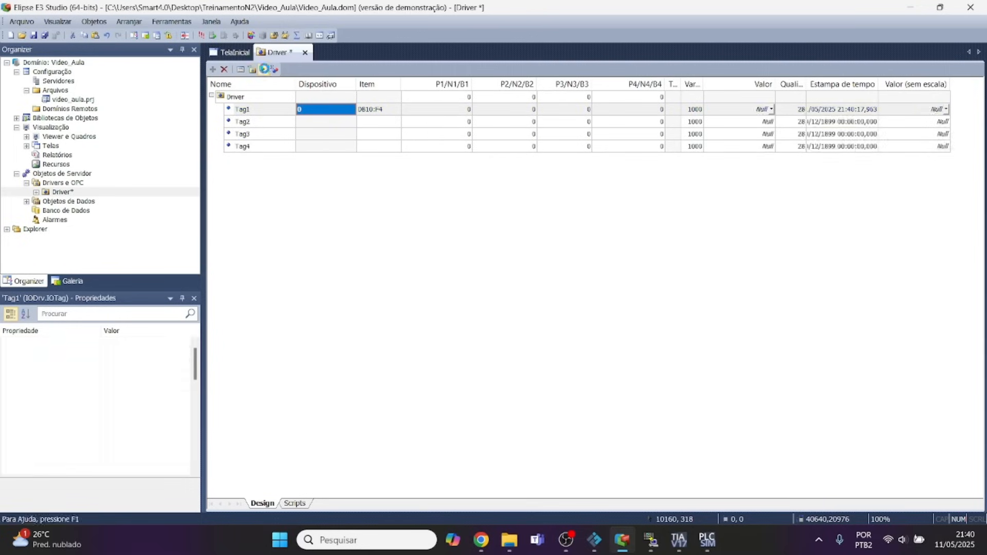
click(368, 124)
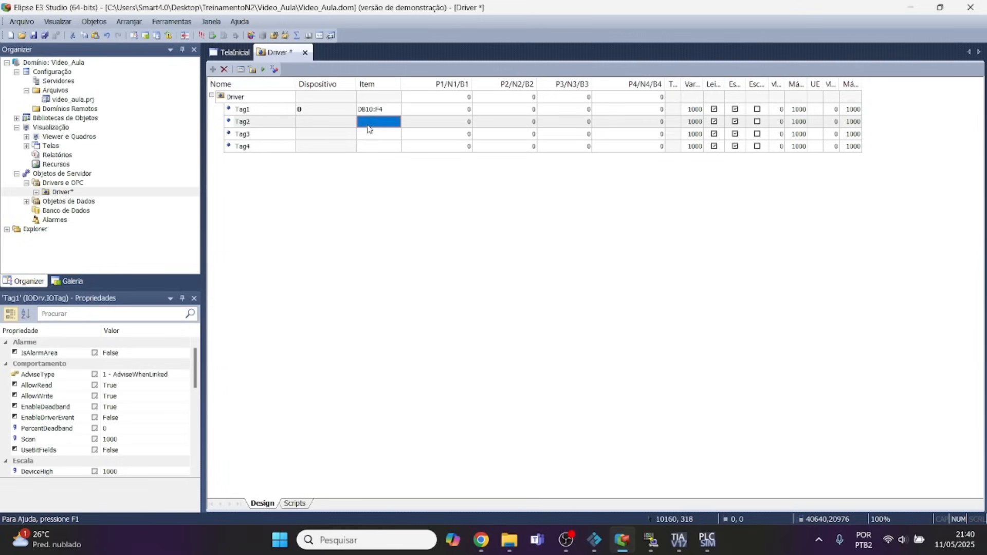
click(457, 133)
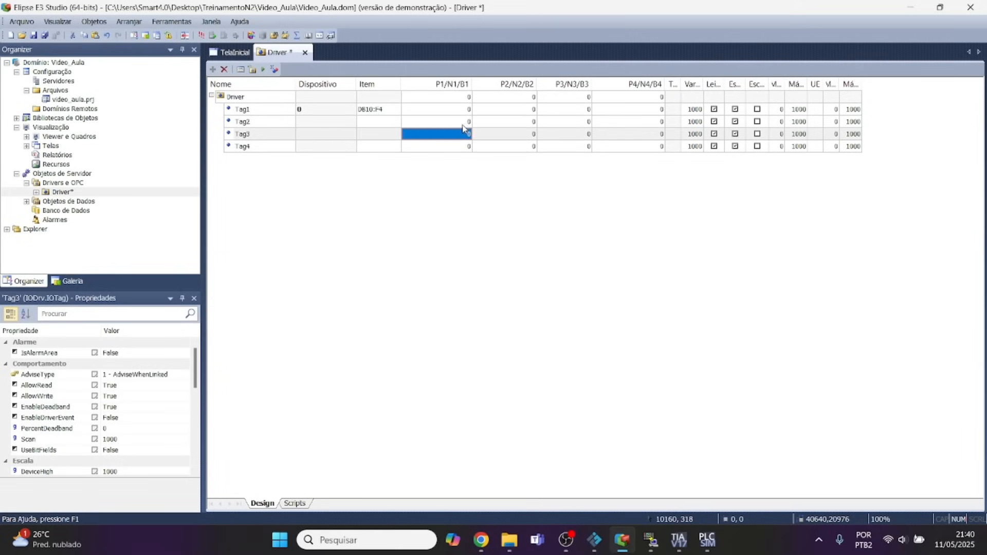
click(463, 125)
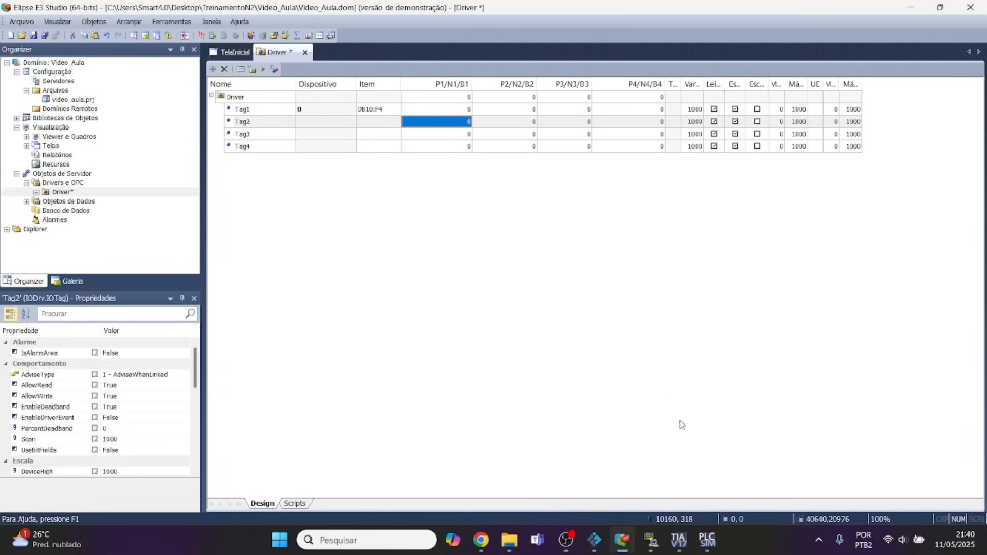
Read the N1/B1 description under Configuração por Parâmetros Numéricos in the MProt PDF manual in Chrome, comparing it with the Elipse E3 tag table.
click(481, 540)
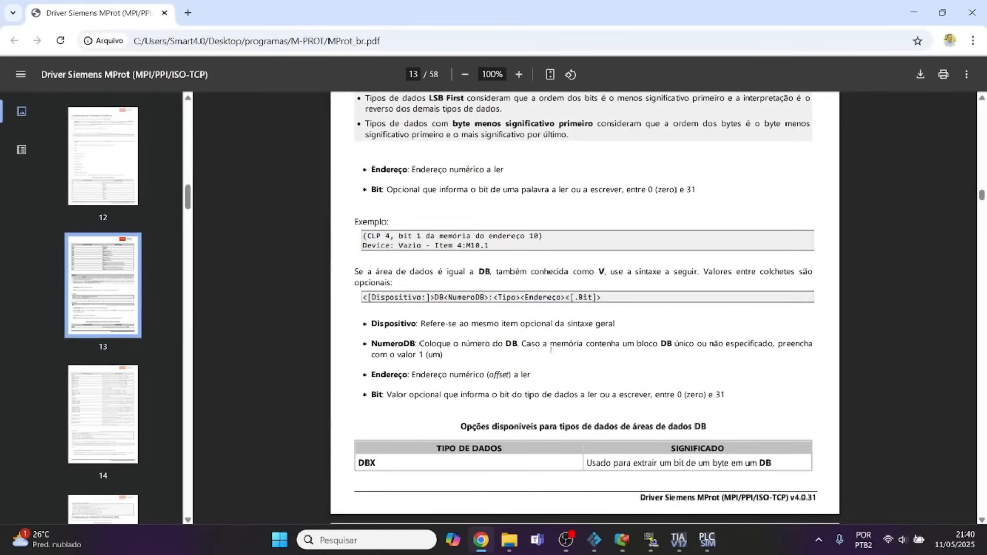
scroll(552, 351, down, 1)
scroll(551, 352, down, 10)
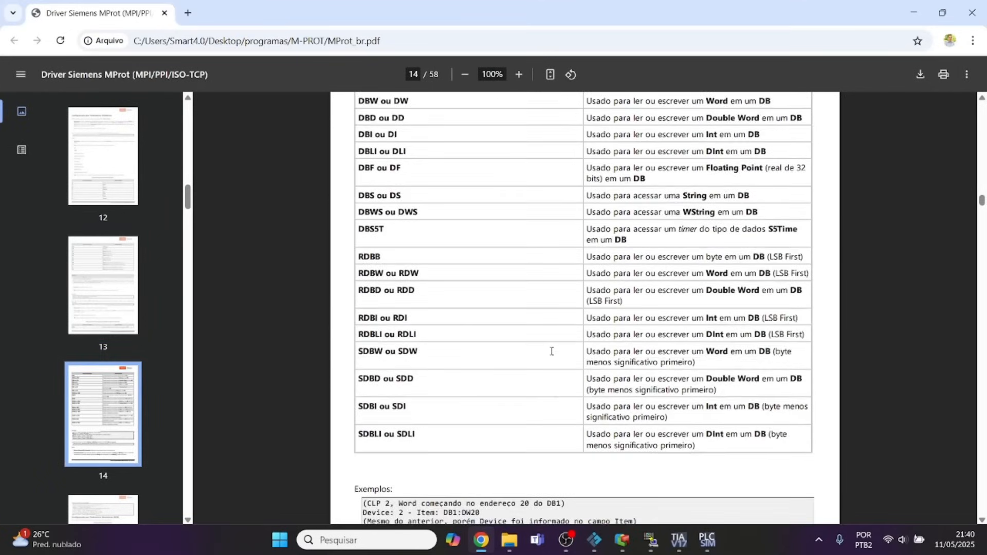
scroll(552, 351, down, 9)
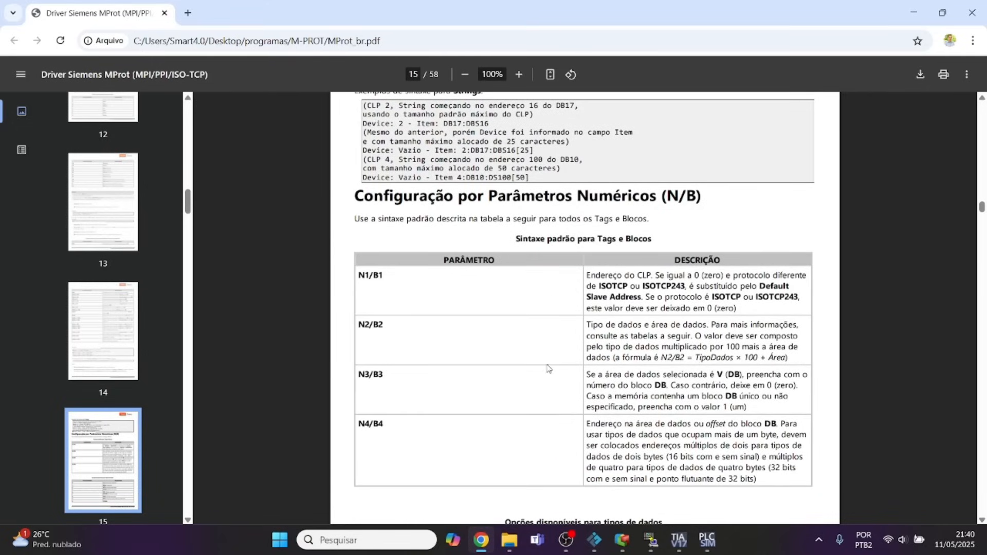
scroll(650, 332, down, 1)
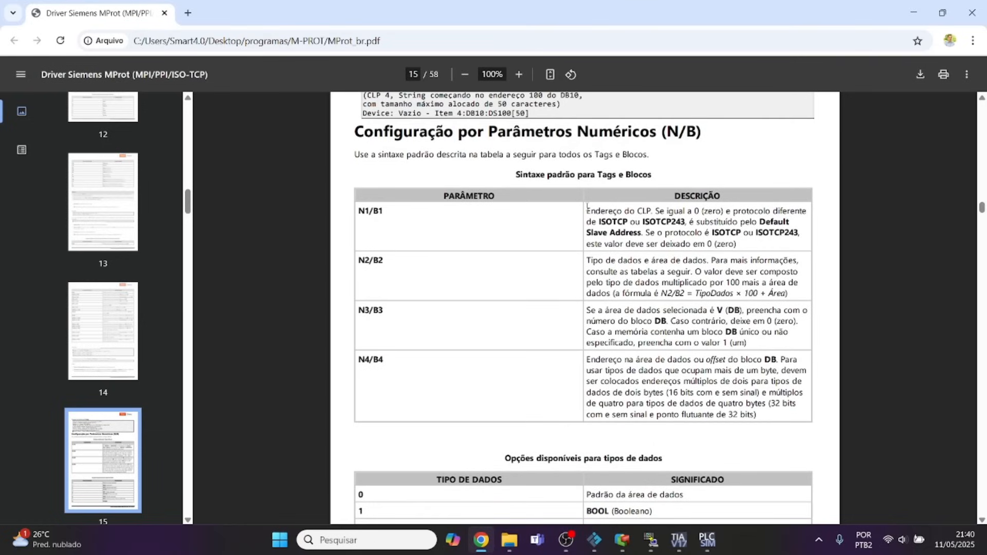
drag(587, 208, 645, 233)
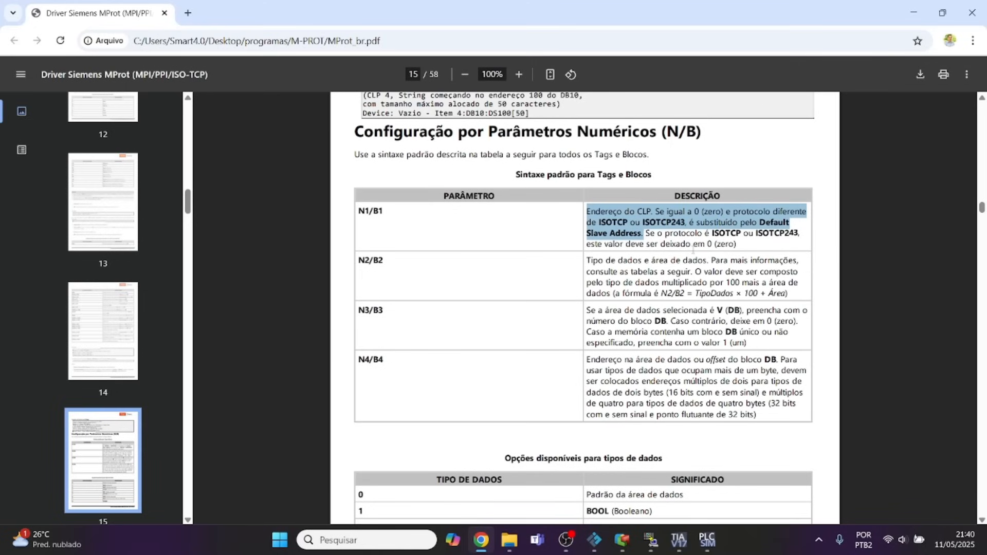
click(622, 540)
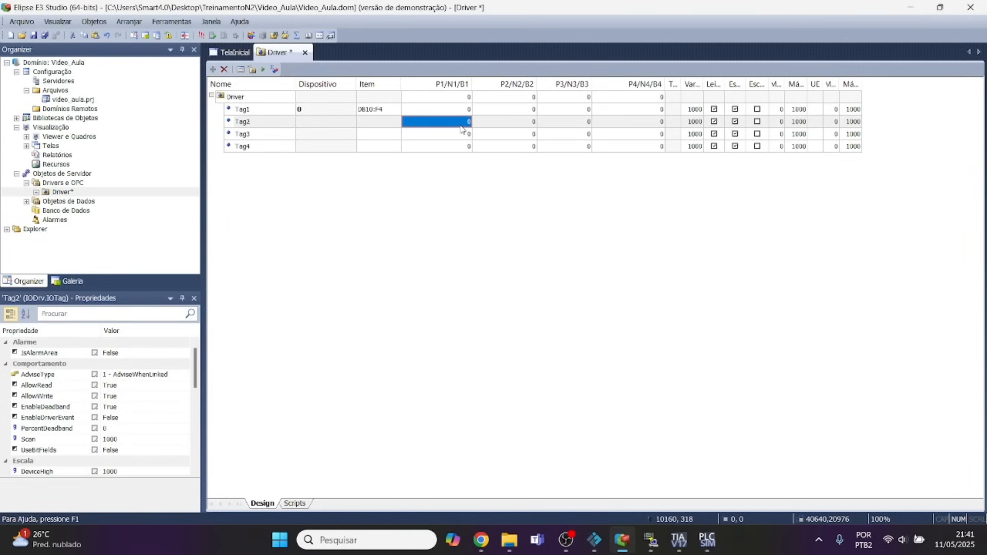
click(623, 543)
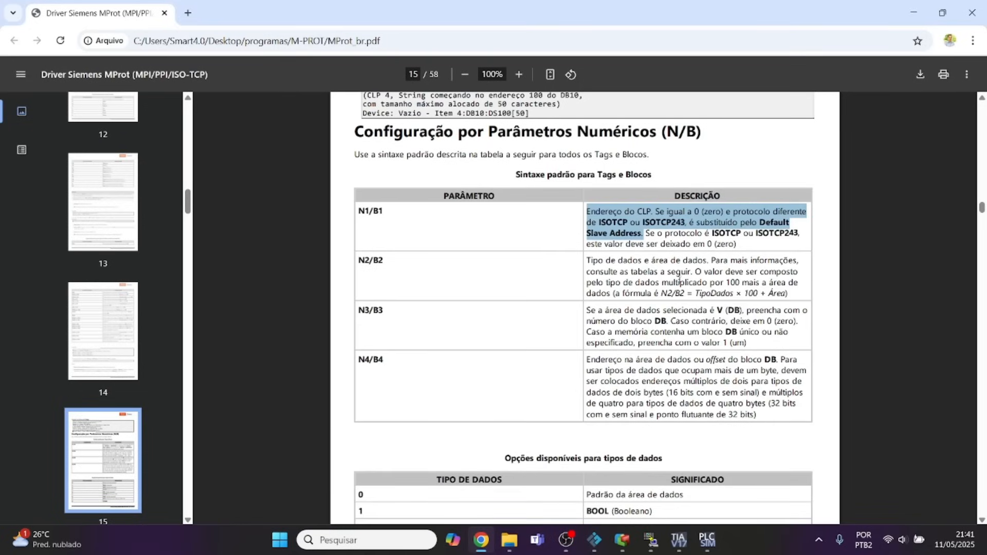
Examine the manual's N2/B2 formula and look up the data type code for REAL and the data area code for DB.
drag(697, 271, 659, 283)
drag(693, 288, 788, 295)
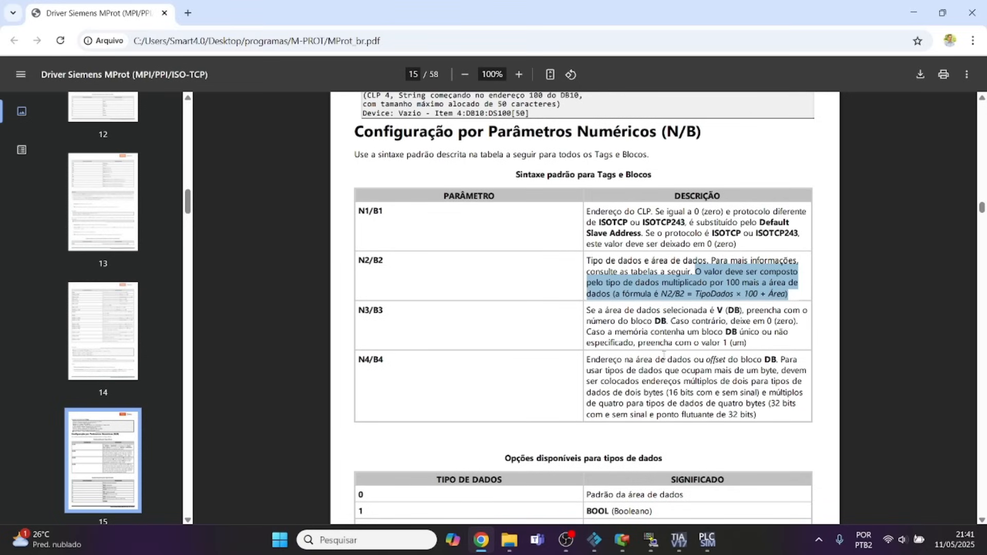
scroll(664, 355, down, 6)
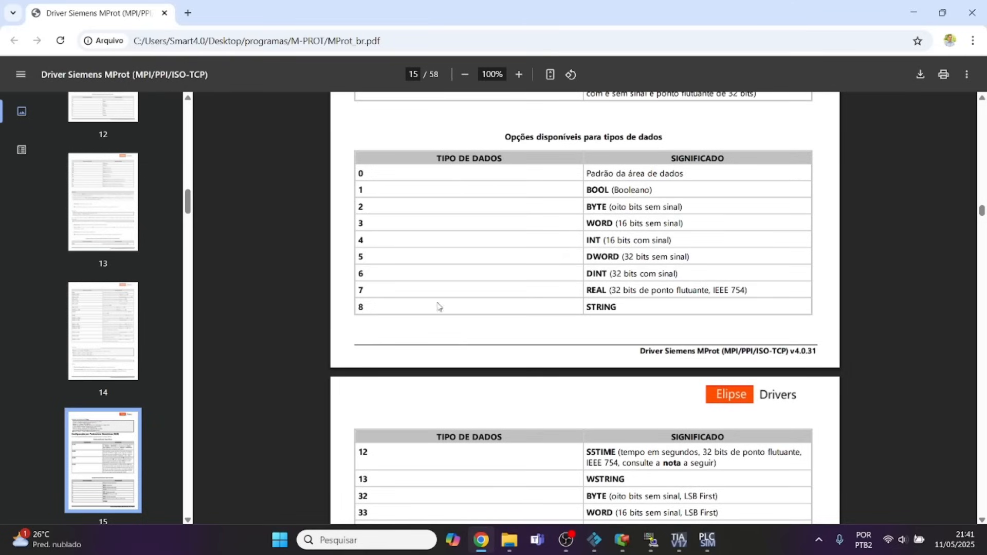
double_click(361, 290)
scroll(631, 302, up, 5)
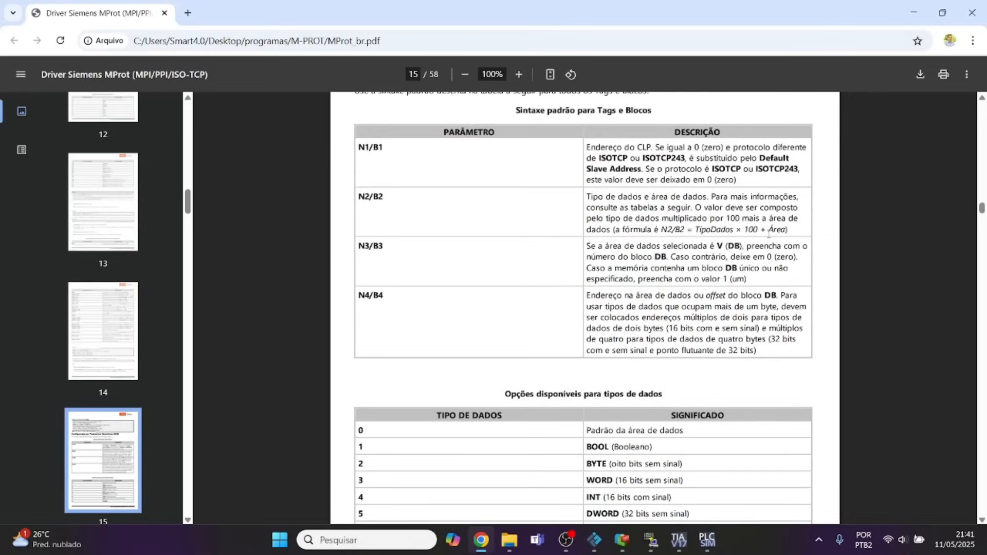
scroll(537, 362, down, 10)
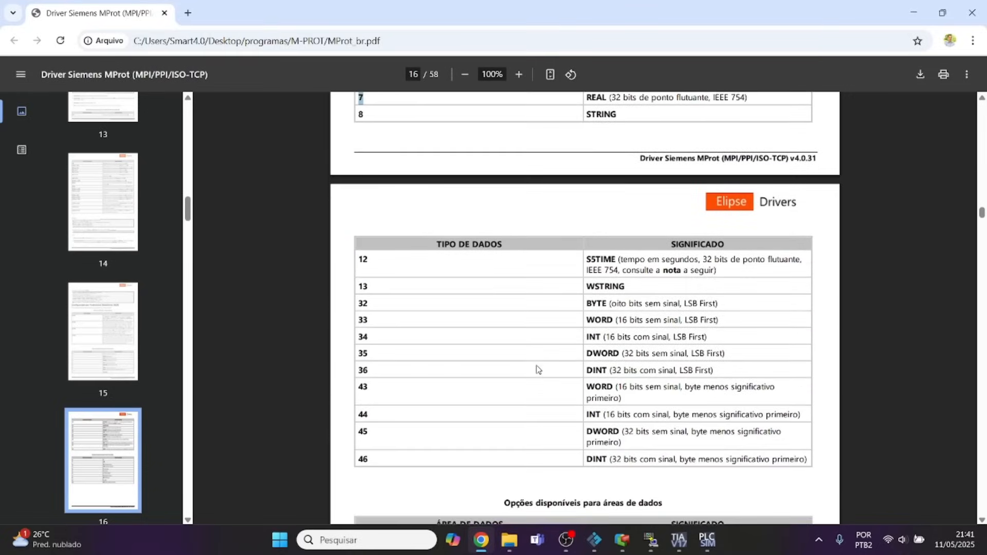
scroll(537, 359, down, 3)
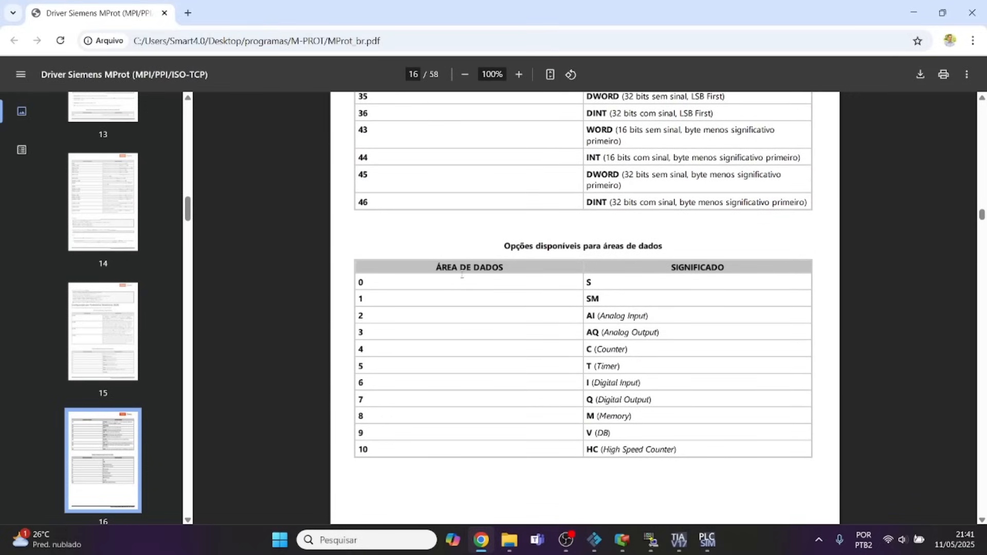
scroll(600, 298, down, 2)
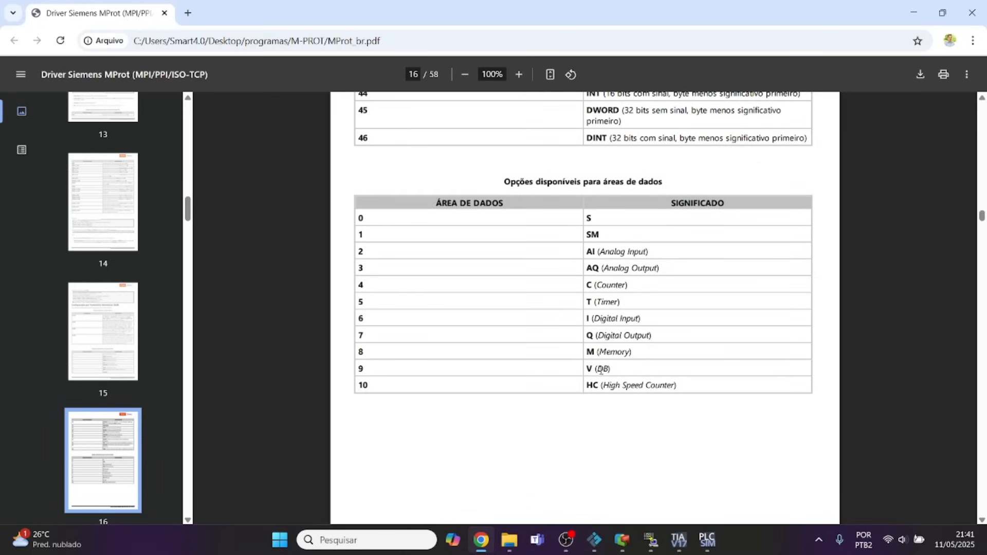
drag(590, 368, 609, 367)
Switch to Elipse E3 Studio and set Tag2's P2/N2/B2 parameter to 709.
click(621, 540)
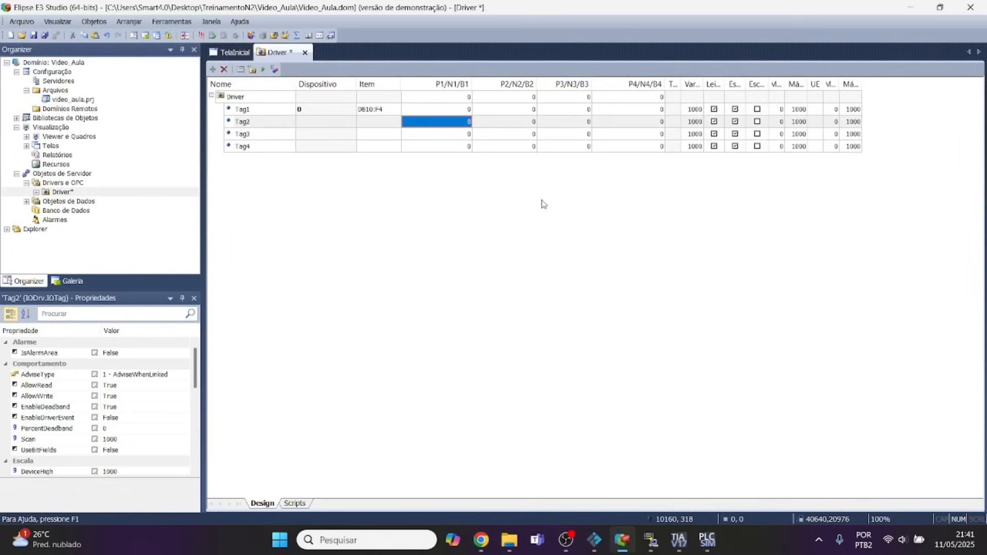
click(528, 125)
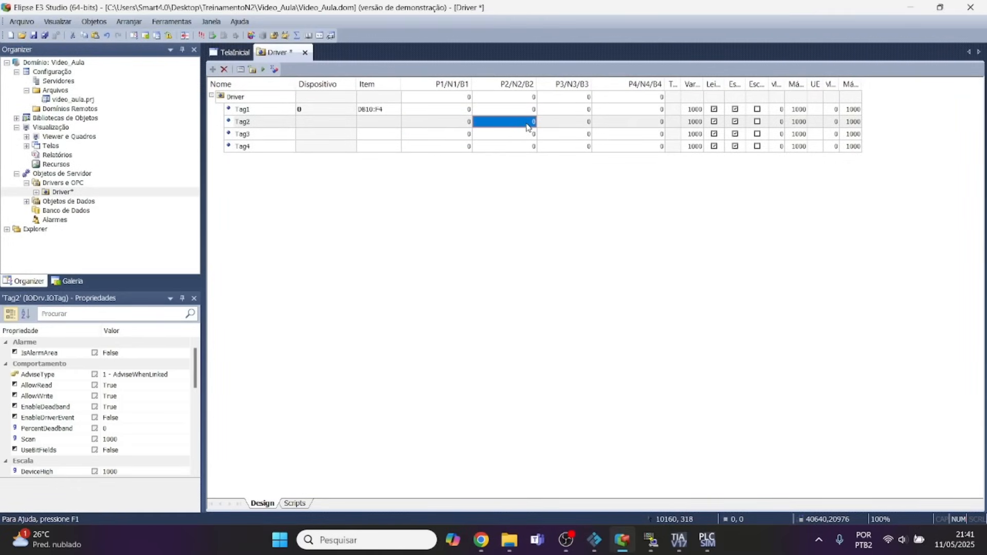
text(709)
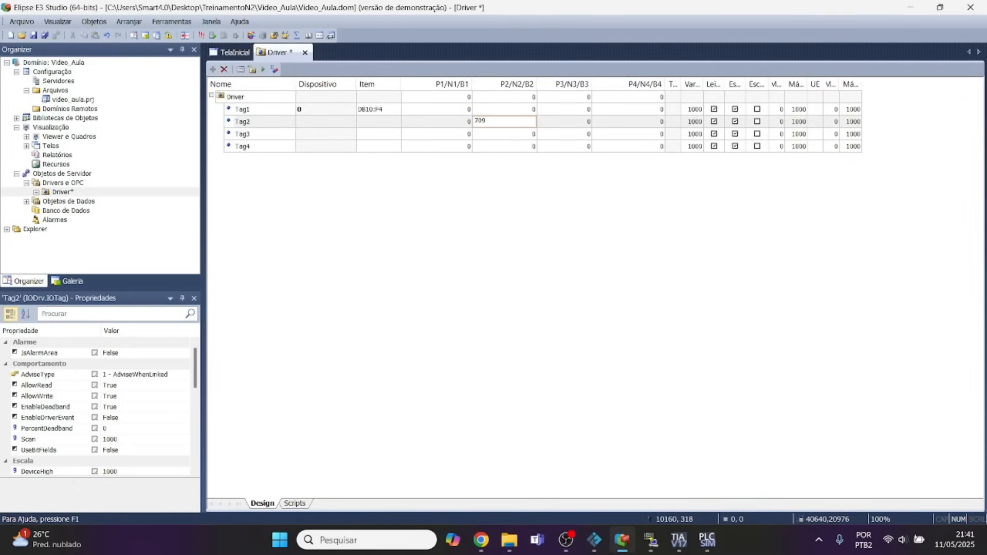
click(527, 134)
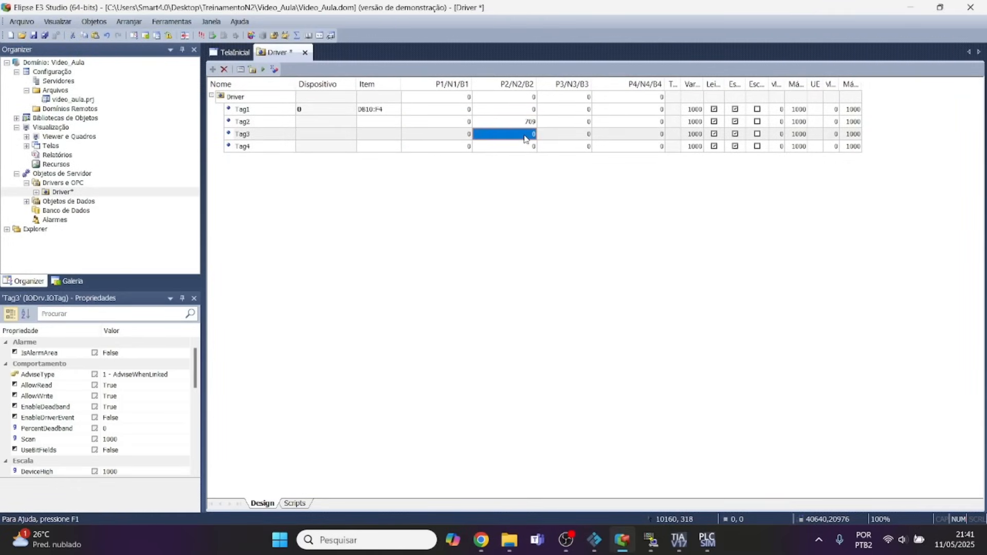
Select Tag2's P3/N3/B3 parameter and look up the N3/B3 description in the MProt manual in Chrome.
click(572, 123)
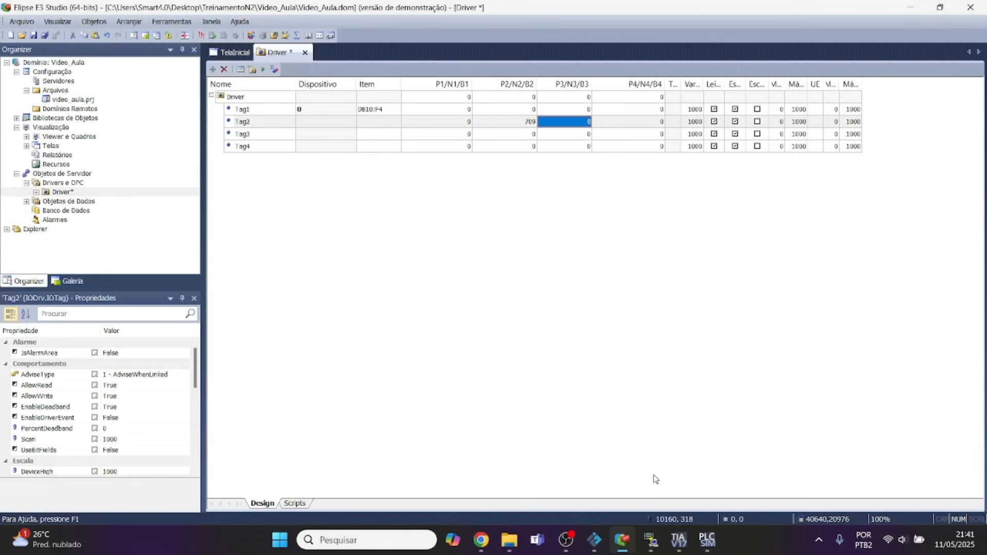
click(480, 540)
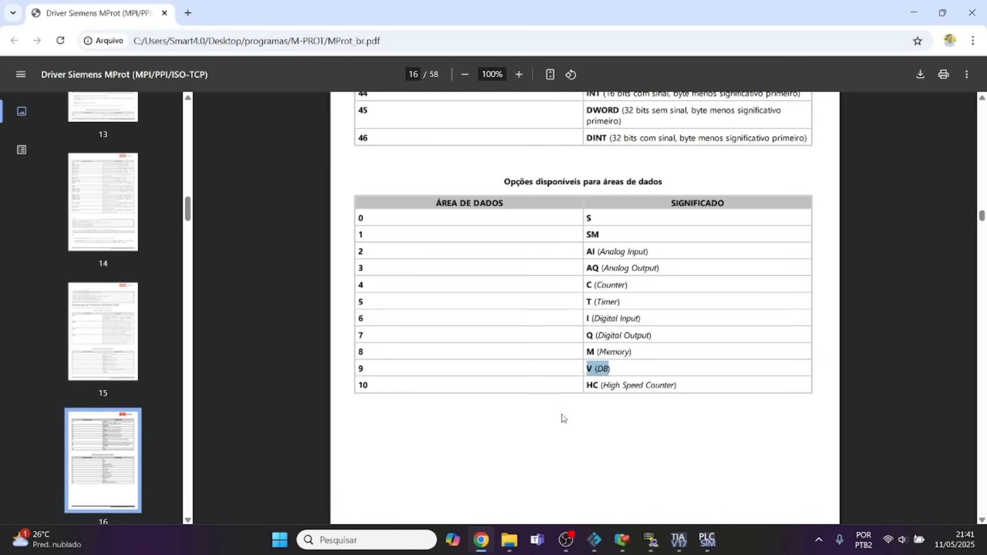
scroll(578, 324, up, 3)
scroll(578, 324, down, 8)
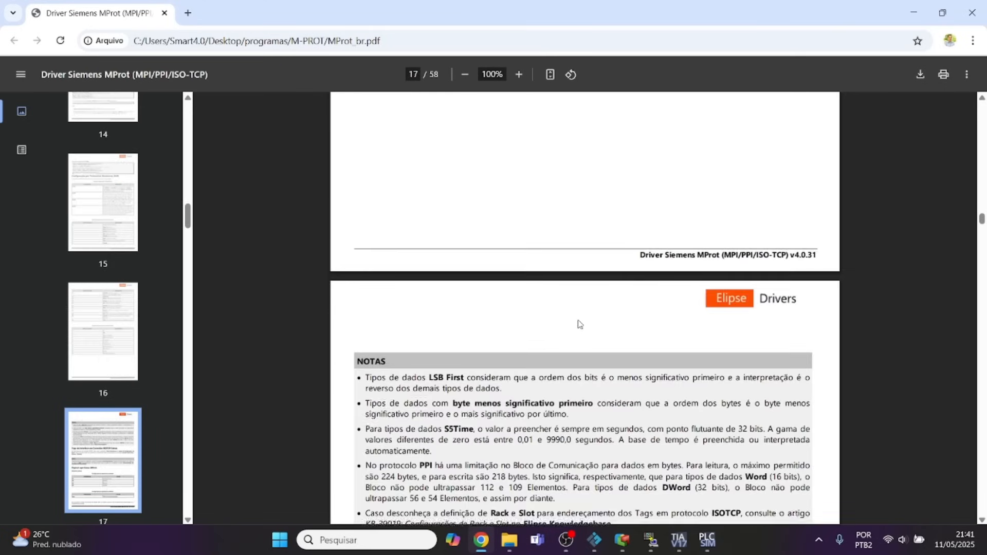
scroll(578, 324, up, 4)
scroll(578, 323, up, 12)
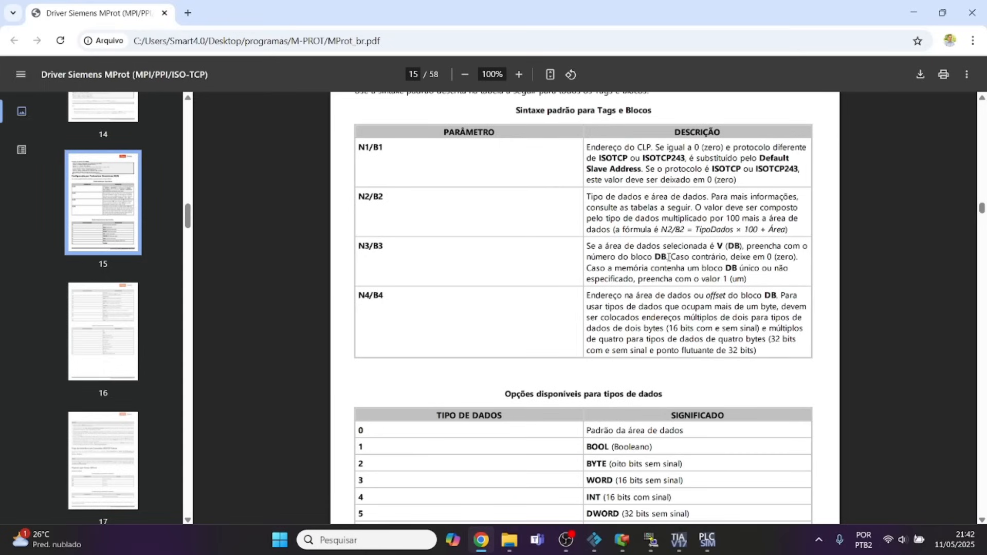
Check the data block number in TIA Portal's Main block, and set Tag2's P3/N3/B3 parameter to 10 in Elipse E3.
click(678, 540)
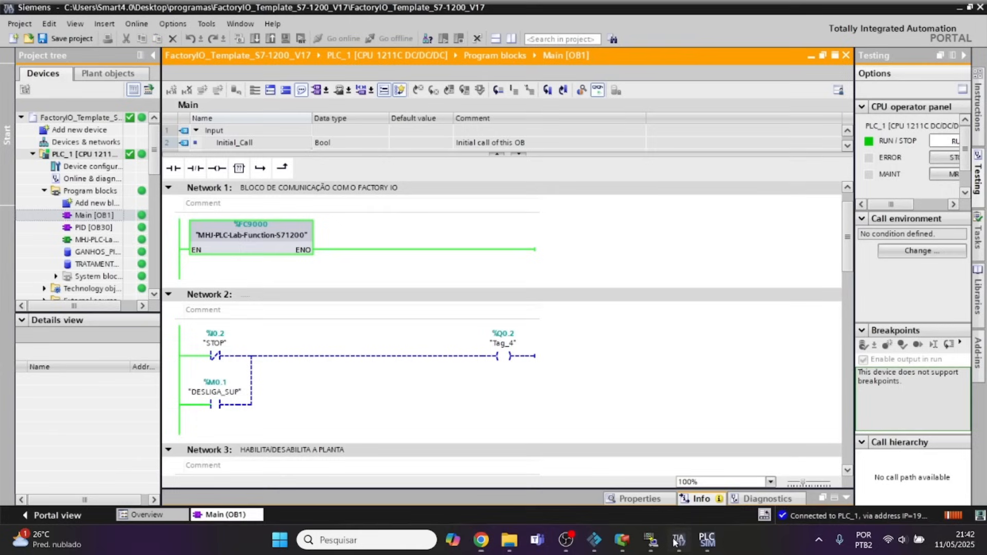
scroll(331, 284, down, 10)
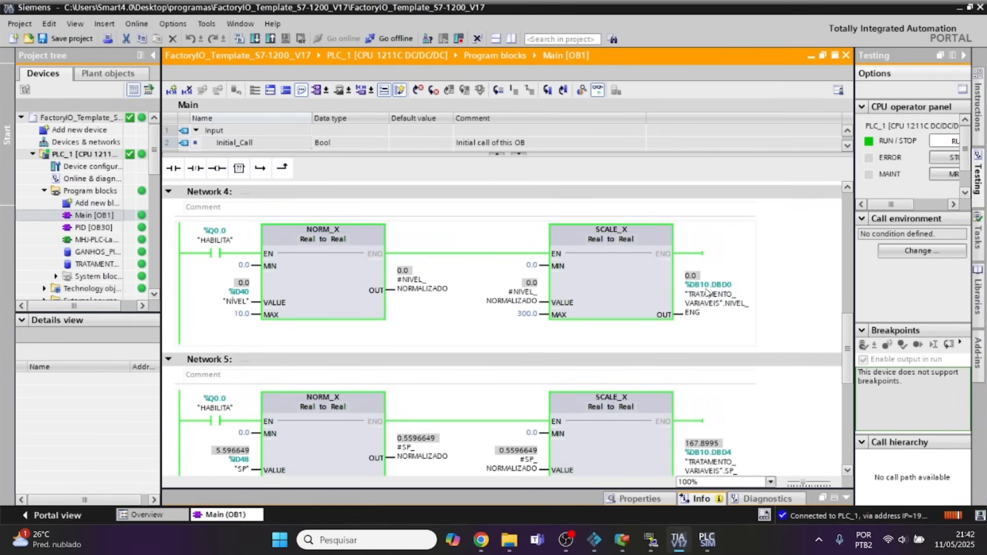
click(623, 541)
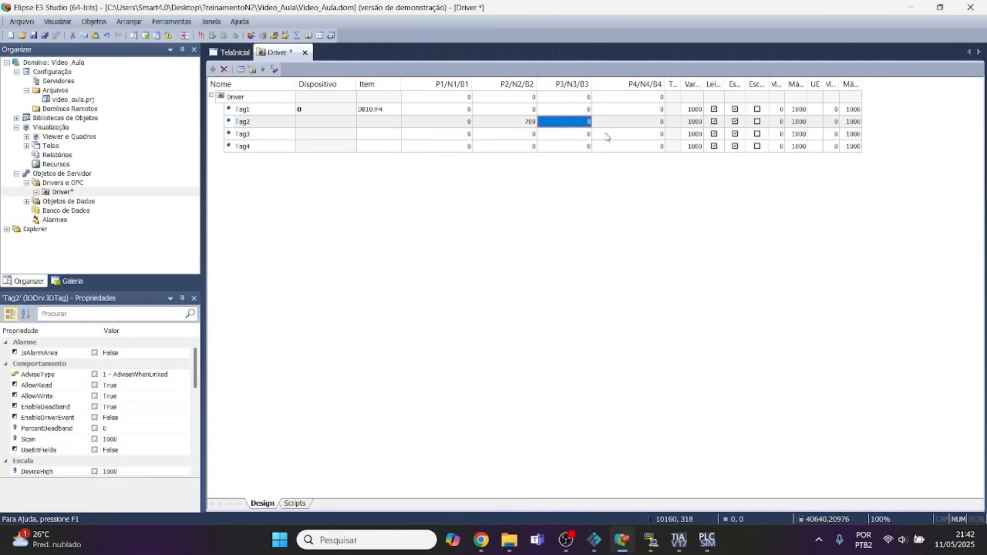
text(10)
key(Return)
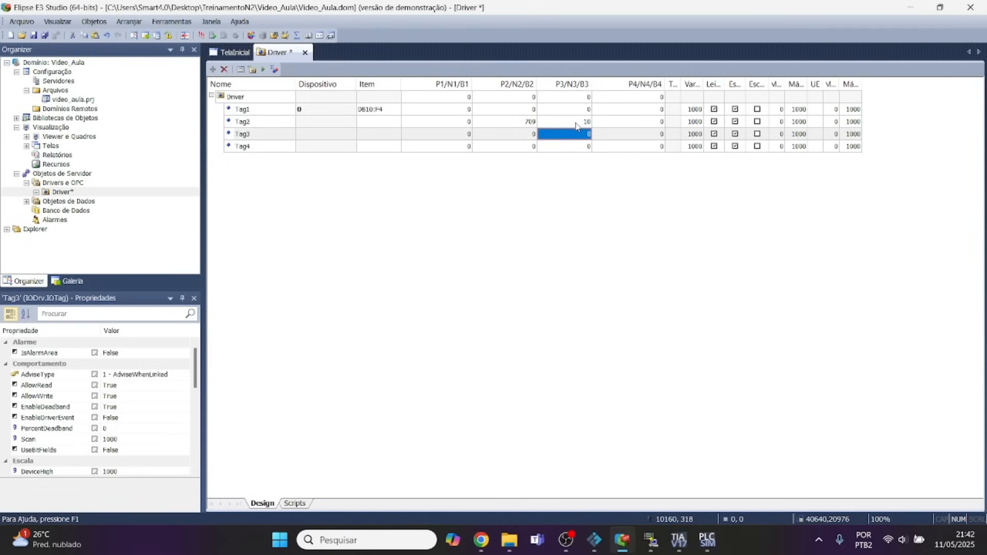
Look up the N4/B4 parameter description in the MProt manual in Chrome.
click(576, 123)
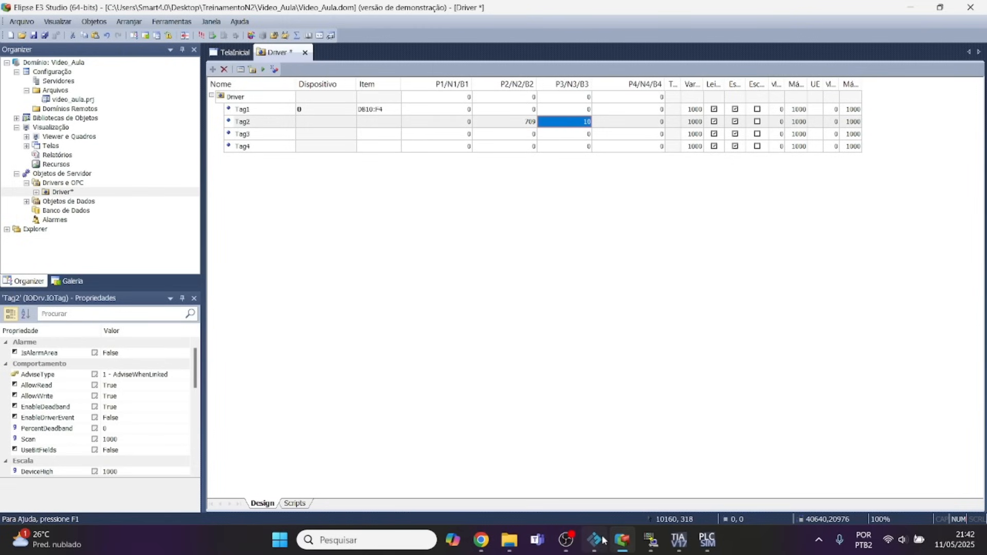
mouse_move(628, 549)
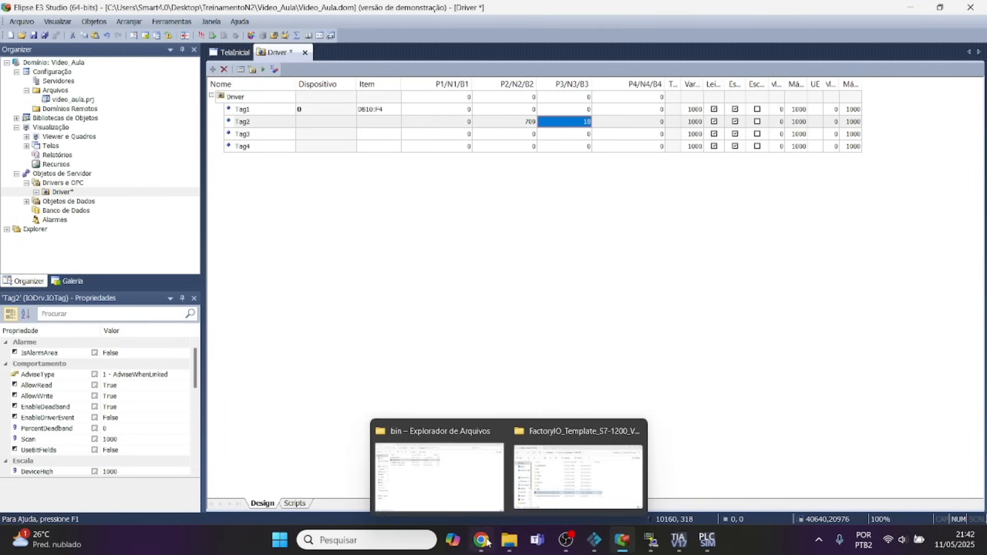
click(615, 419)
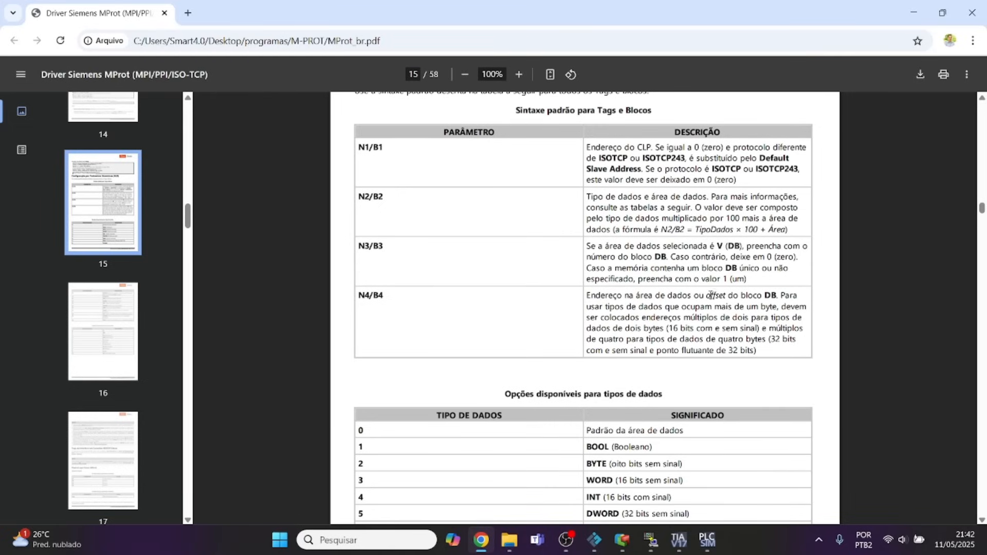
drag(710, 296, 777, 303)
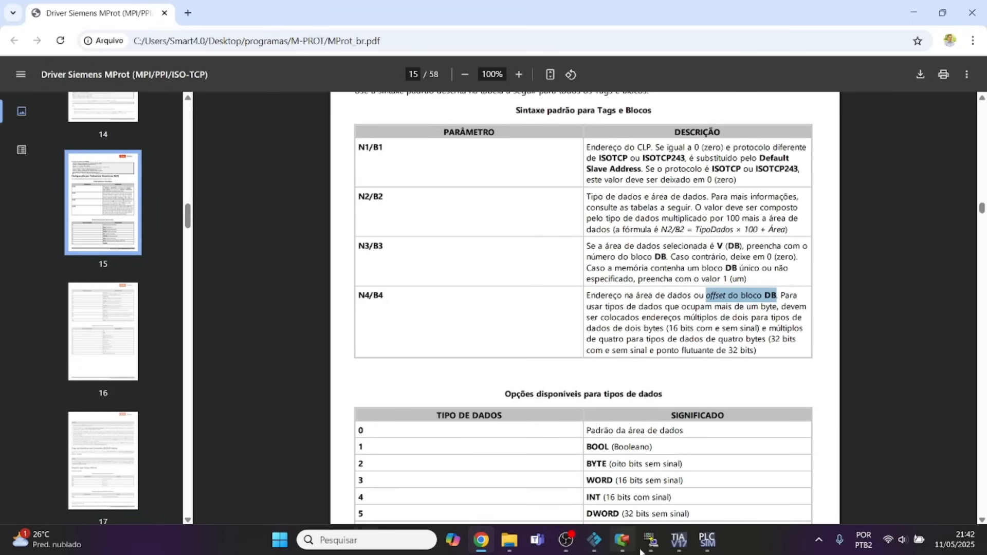
Check the setpoint's DB10 offset in TIA Portal's Main block, and set Tag2's P4/N4/B4 parameter to 4 in Elipse E3.
click(679, 540)
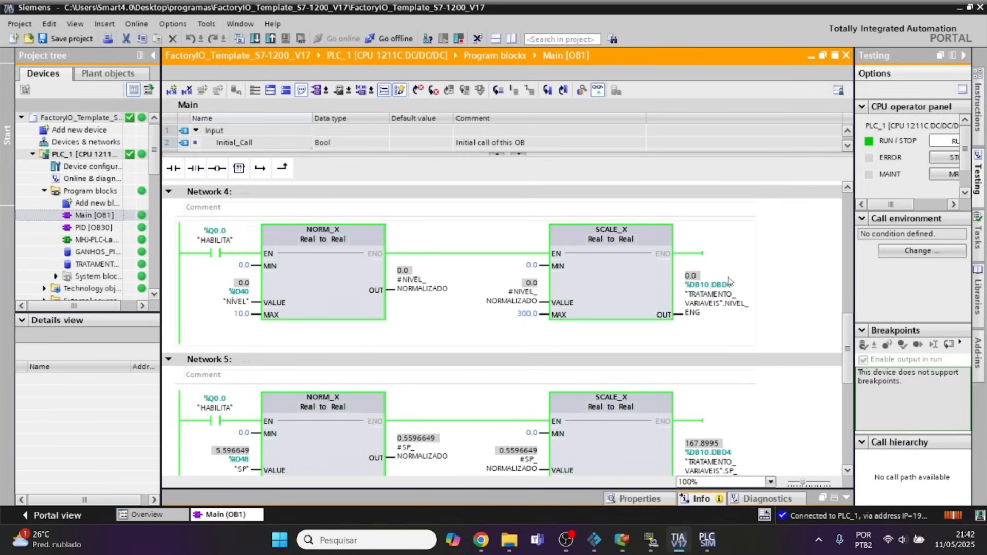
scroll(221, 331, down, 3)
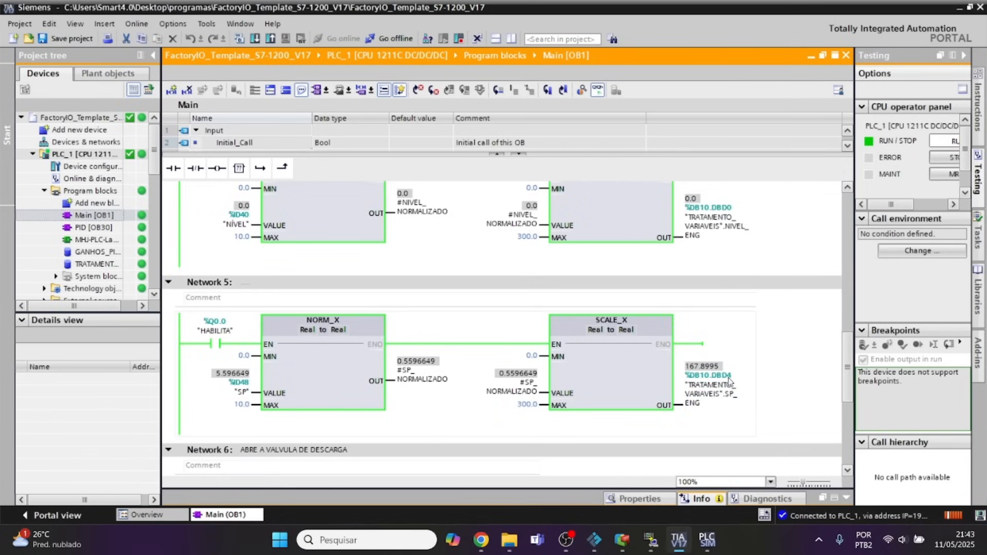
click(622, 541)
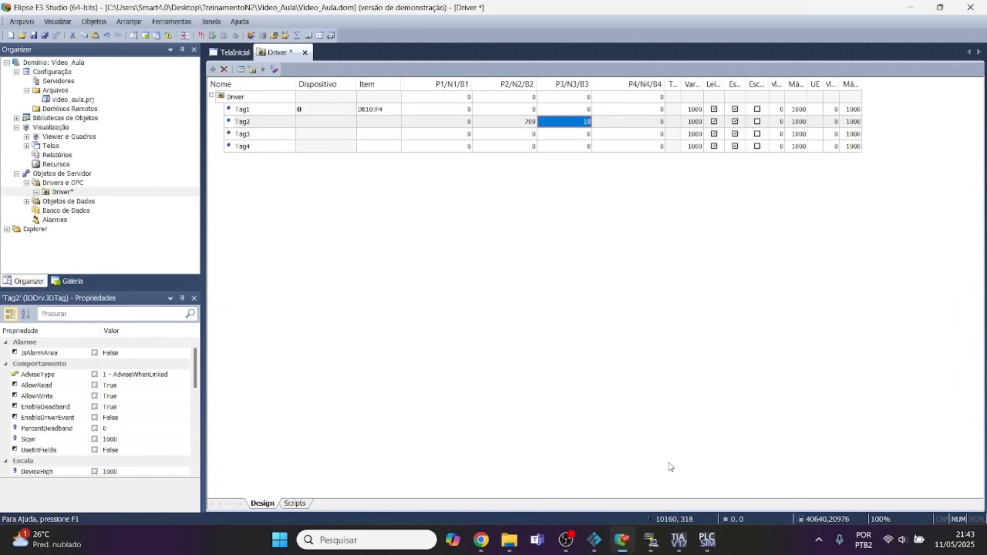
click(650, 128)
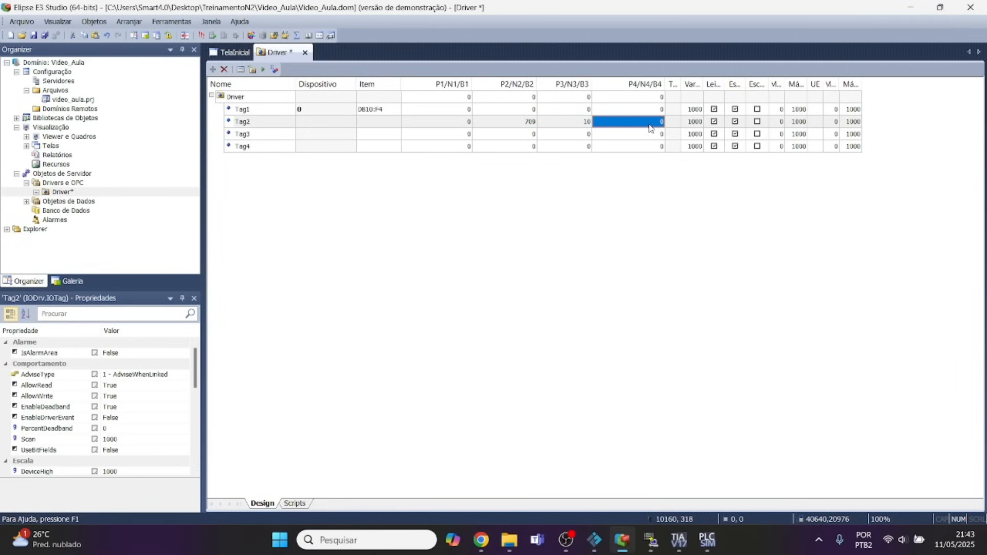
text(4)
key(Return)
Activate the driver communication to read Tag1 and Tag2, then deactivate it and delete Tag2.
click(263, 69)
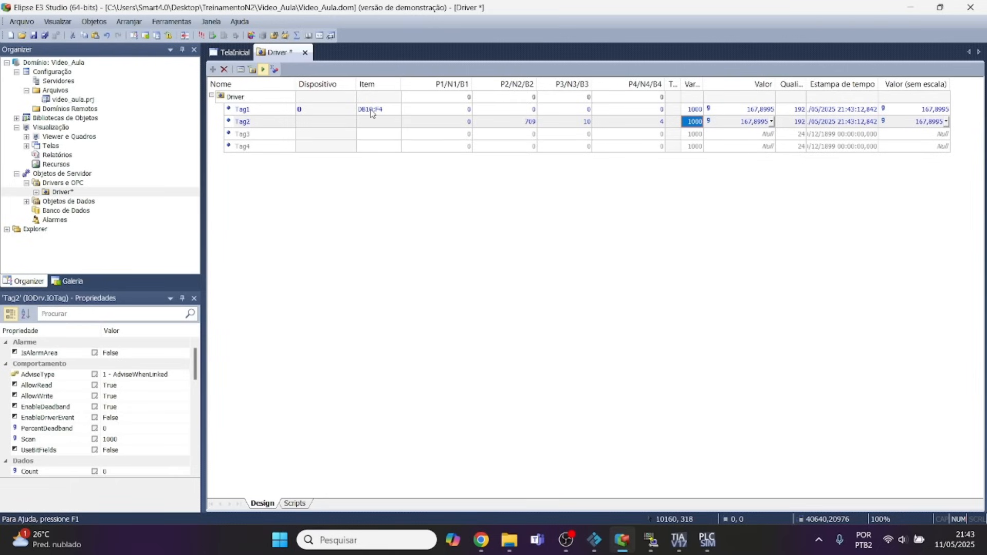
click(262, 70)
click(230, 126)
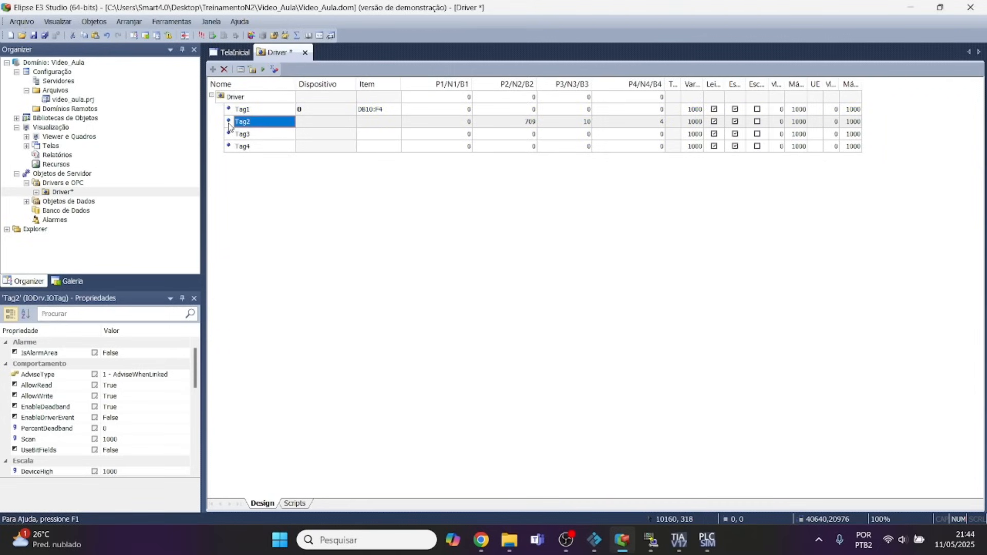
key(Delete)
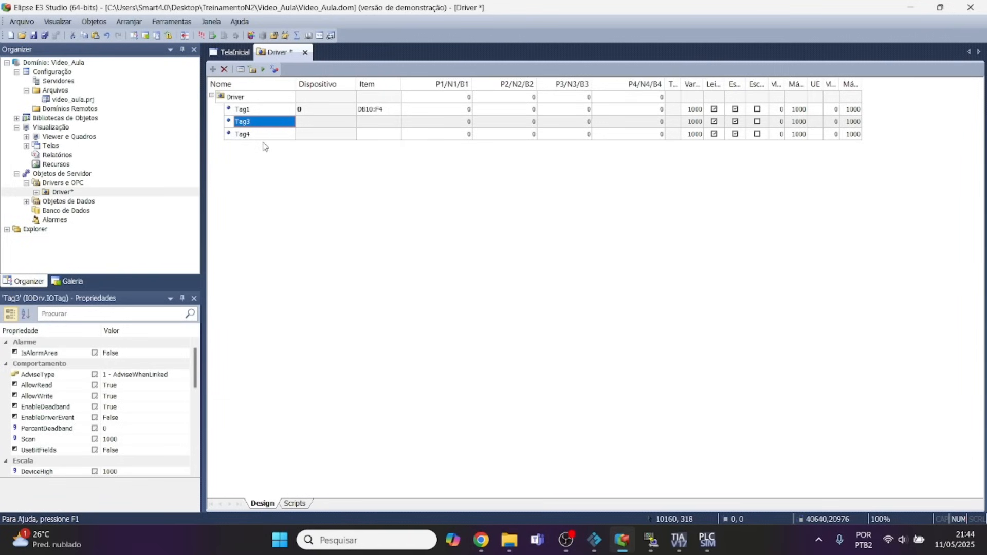
Draw a display box about 3408 by 1185 units on TelaInicial and preview the saved screen in the Viewer.
click(239, 57)
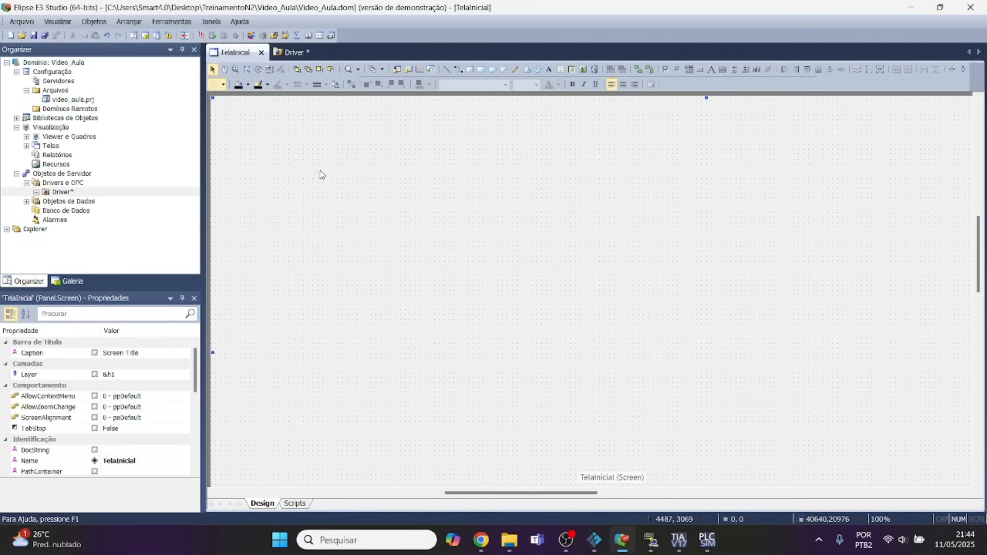
click(560, 72)
drag(309, 134, 392, 163)
click(403, 213)
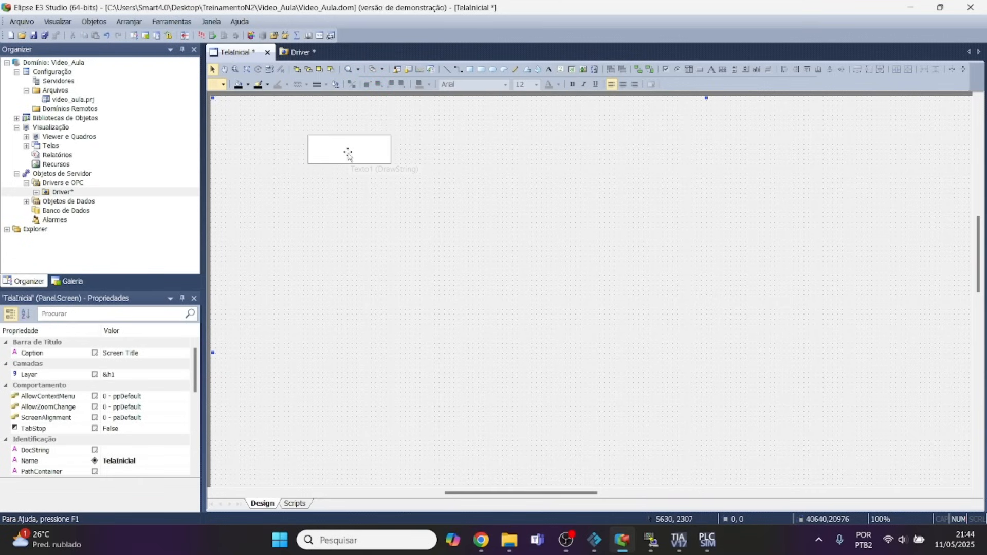
key(ctrl+s)
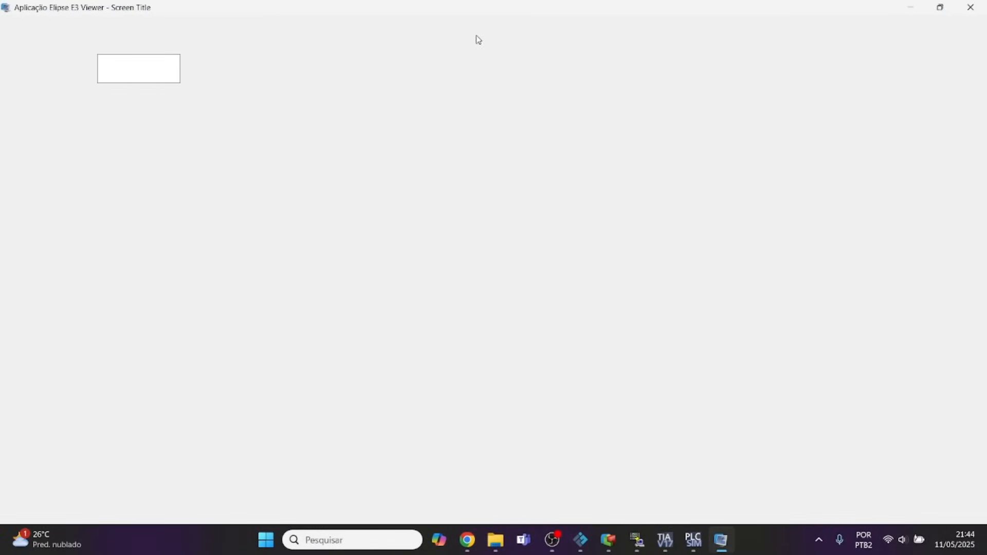
click(971, 7)
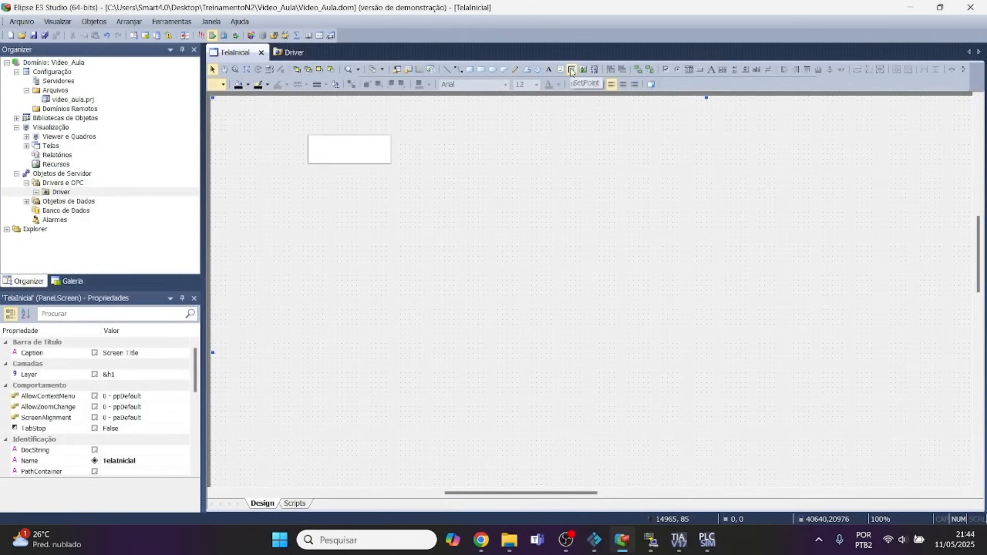
Draw a SetPoint box about 3196 by 1185 units beside the display and run the application.
click(571, 69)
mouse_move(416, 136)
mouse_down()
mouse_move(449, 171)
mouse_move(493, 163)
mouse_up()
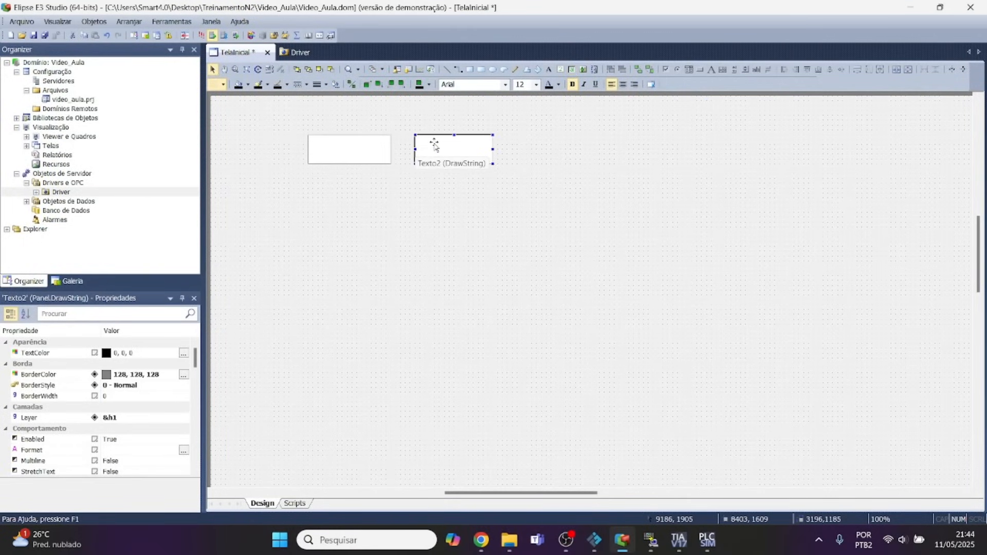
click(201, 33)
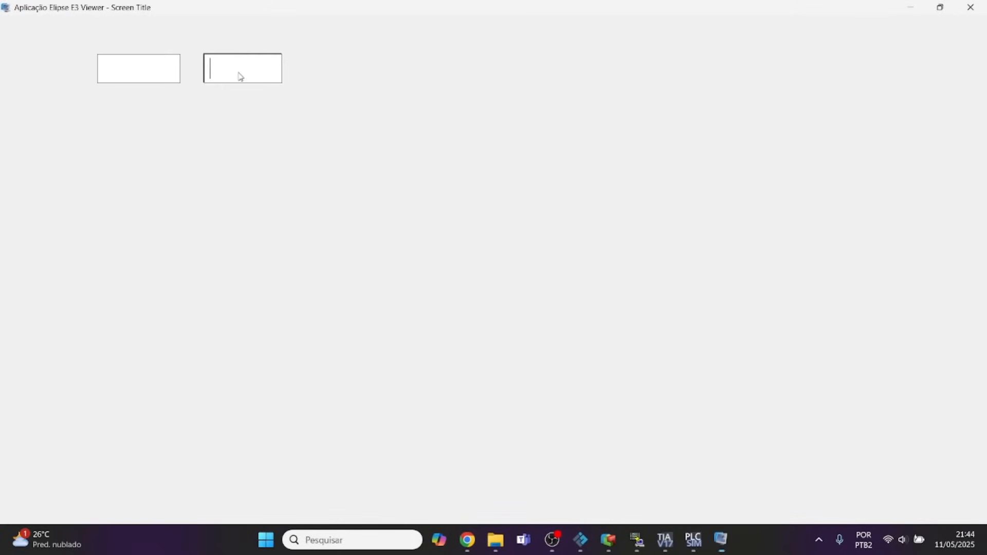
Test the SetPoint box in the Viewer with the entries oooo and 999, and delete it from TelaInicial.
text(oooo)
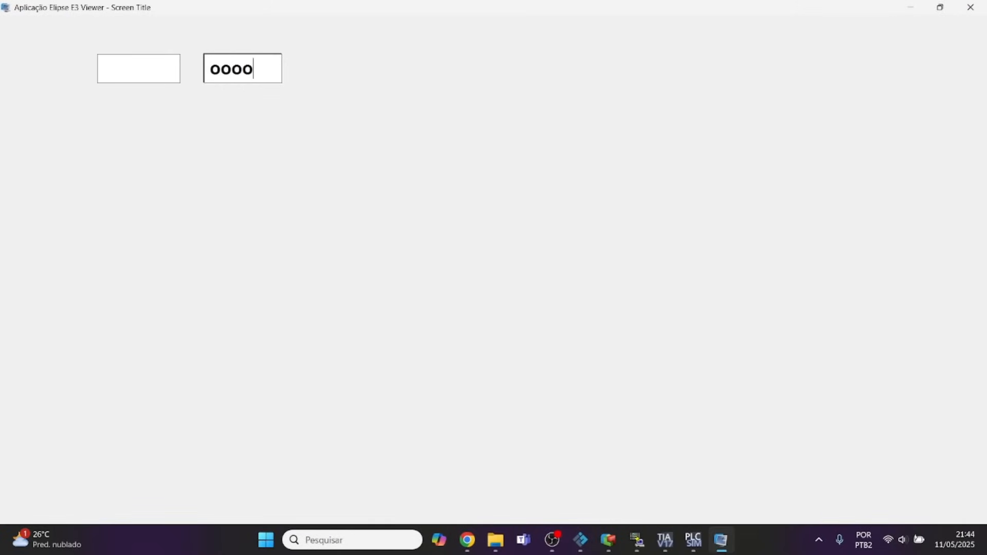
key(BackSpace)
key(BackSpace)
key(BackSpace)
key(BackSpace)
text(999)
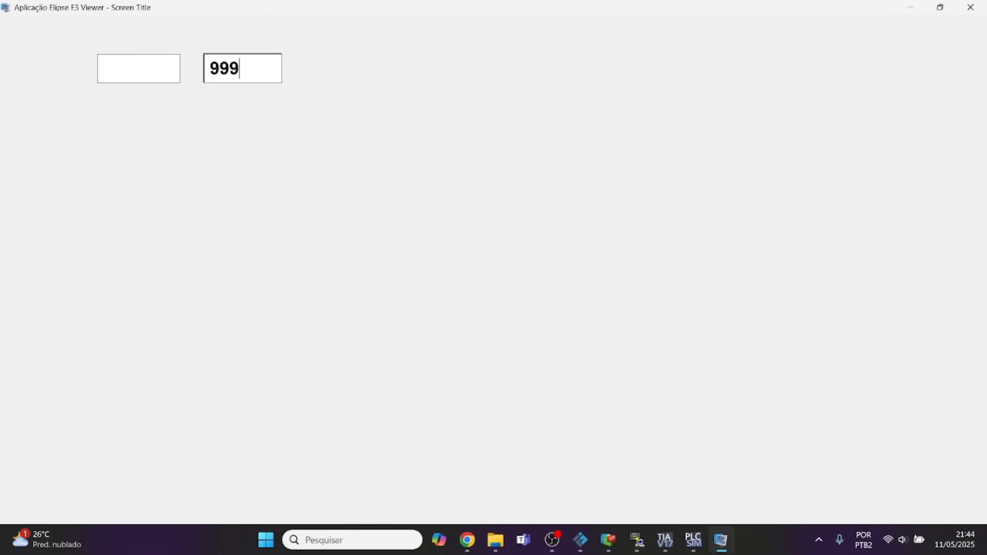
key(Return)
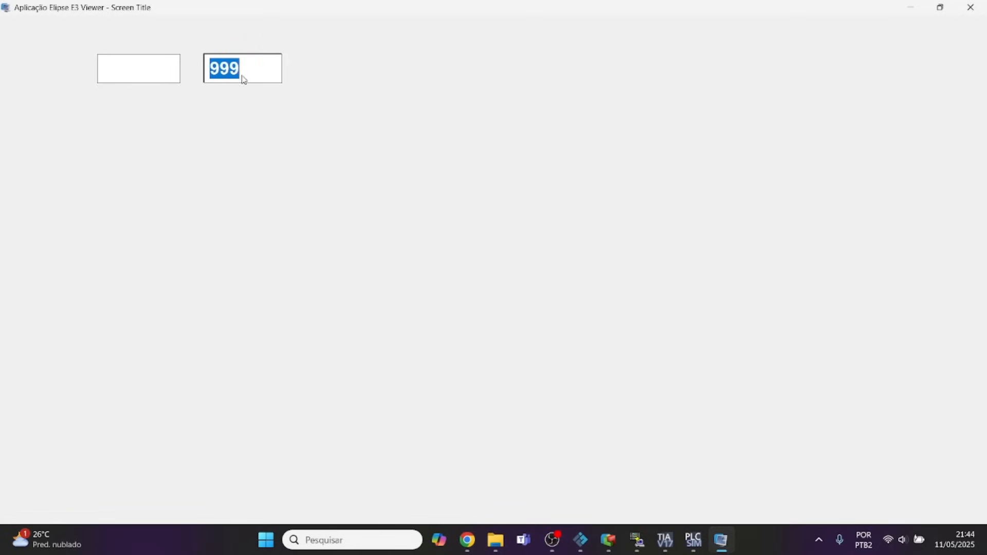
click(971, 7)
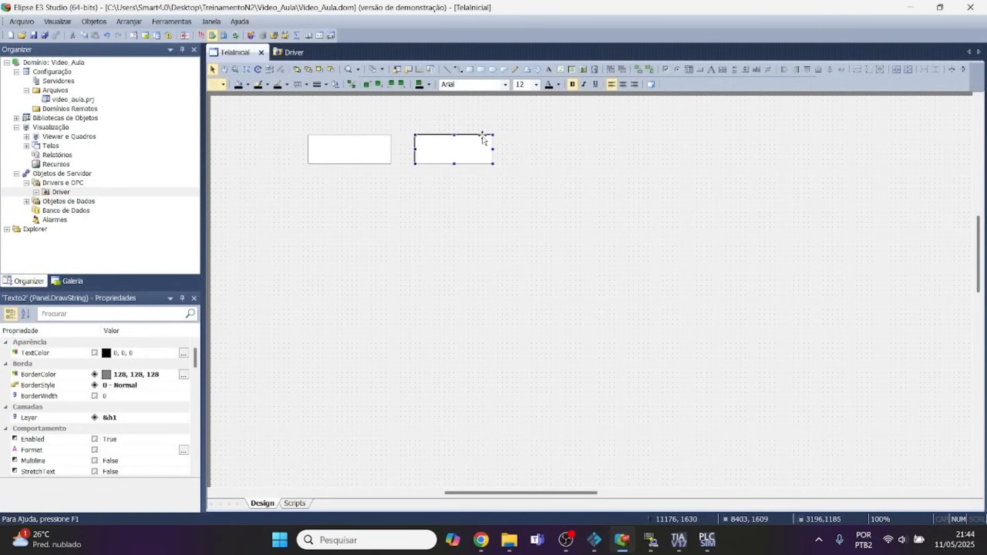
key(Delete)
Associate the Value property of the display box on TelaInicial with Driver.Tag1.Value.
click(359, 150)
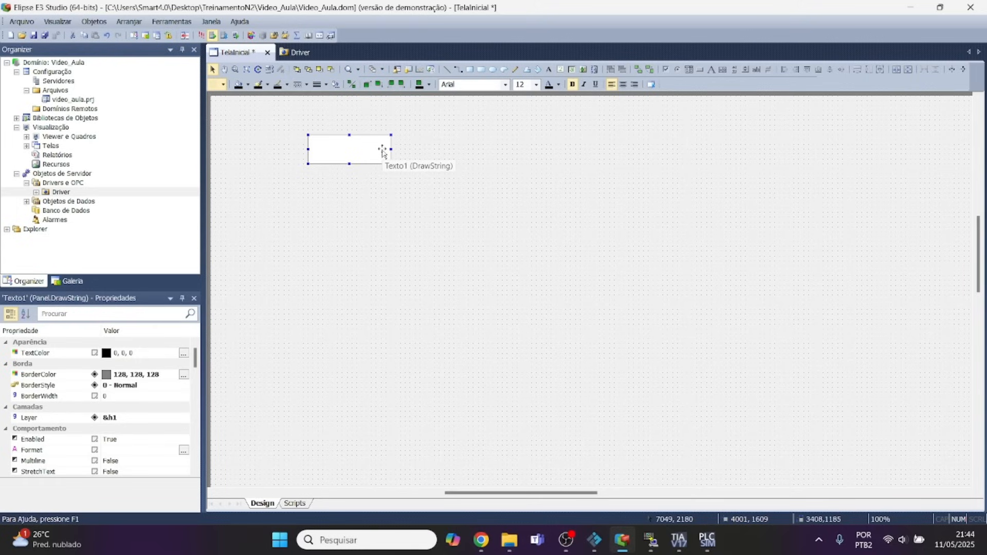
right_click(334, 156)
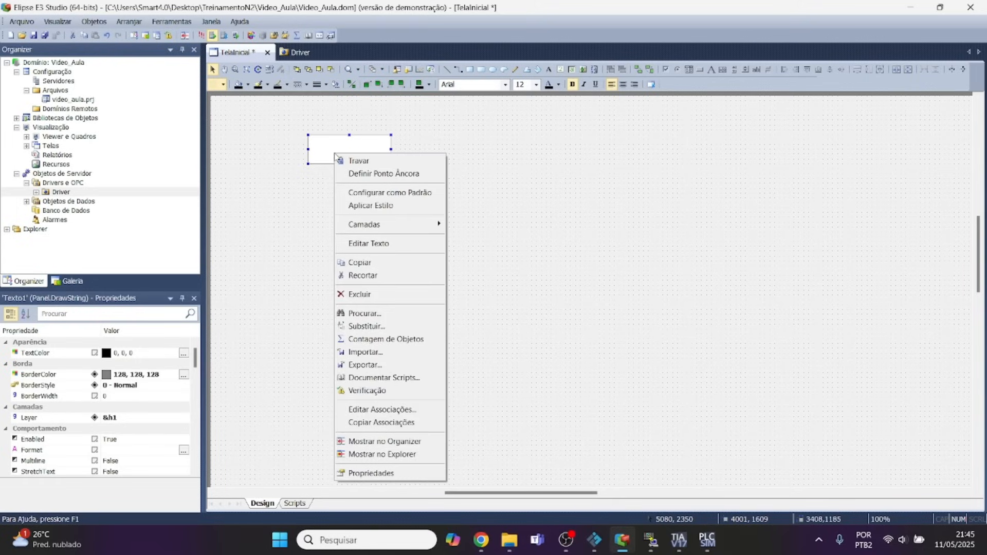
click(391, 474)
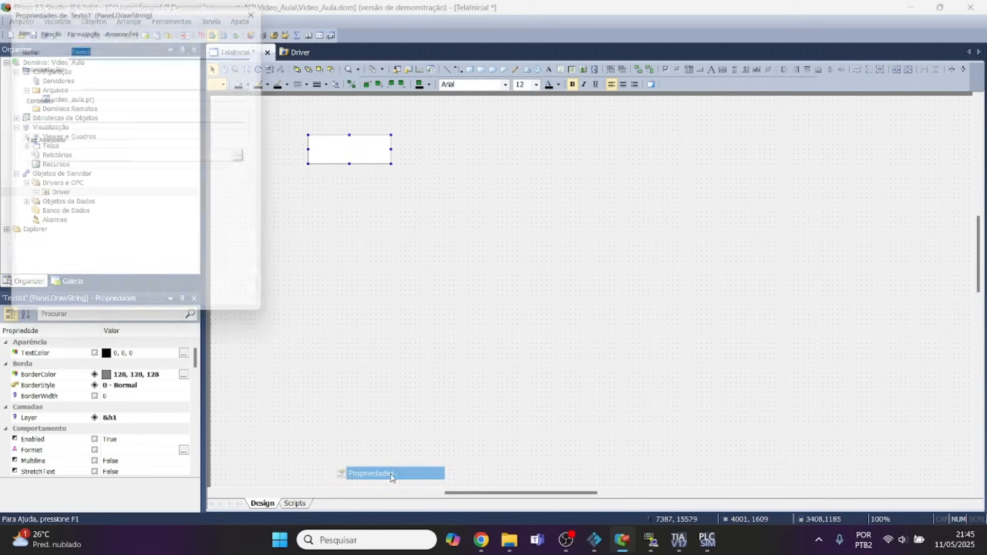
click(125, 32)
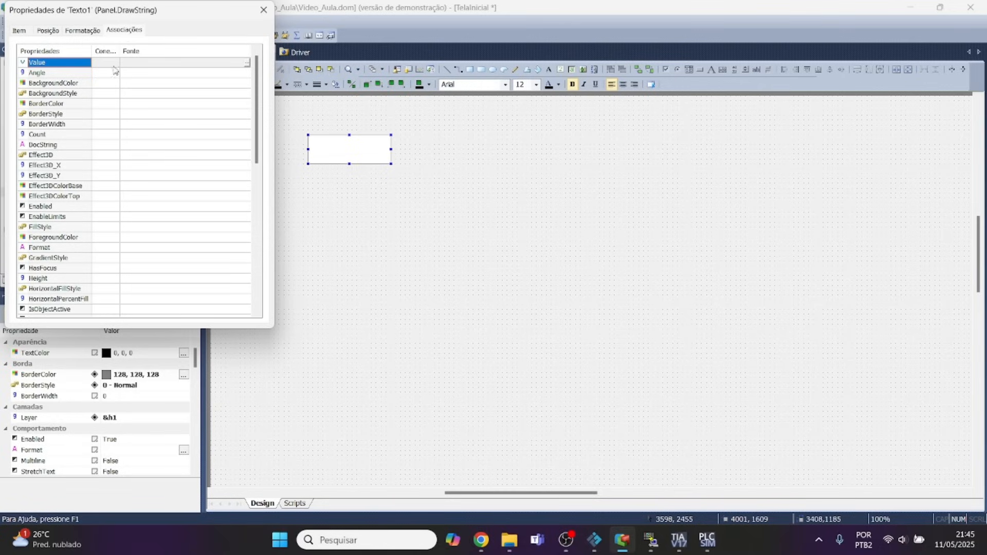
click(247, 62)
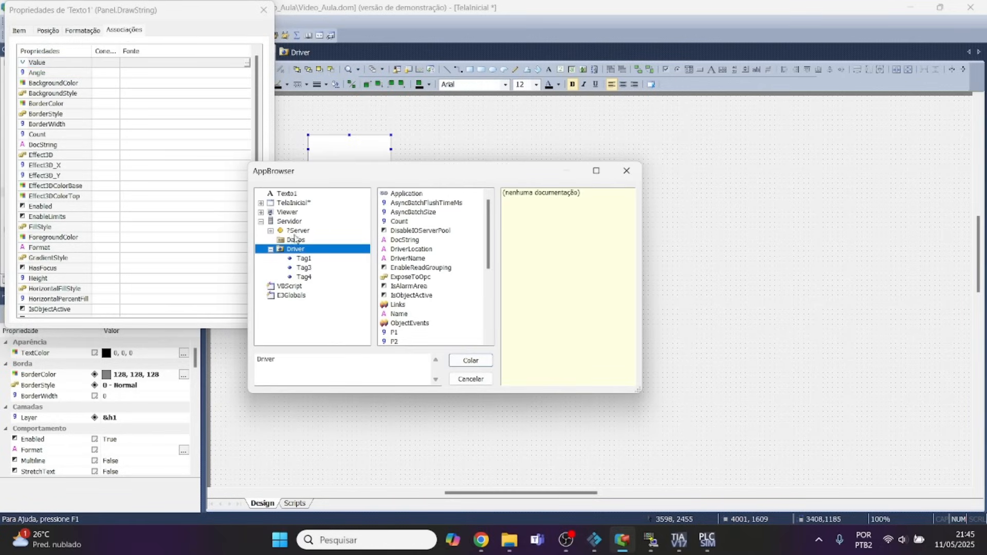
click(309, 260)
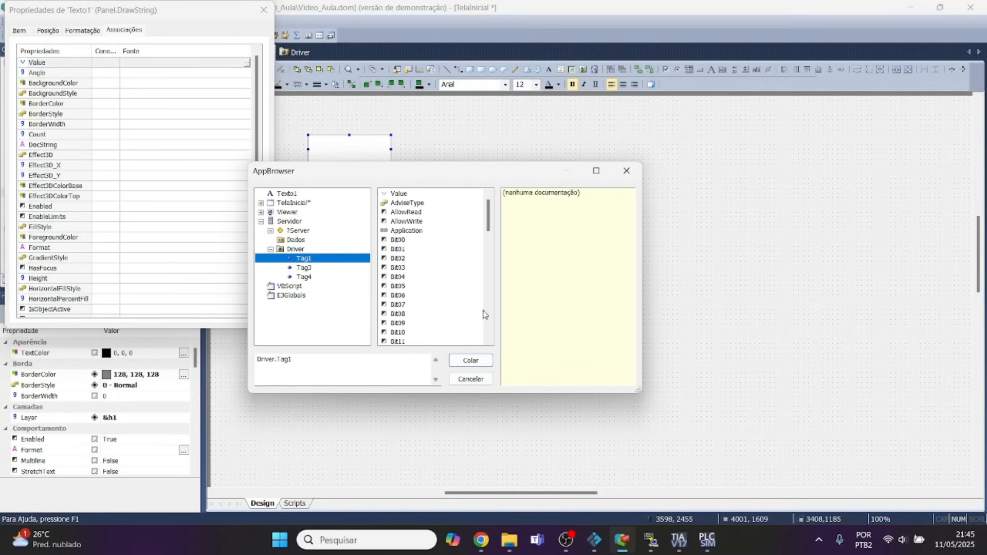
click(399, 195)
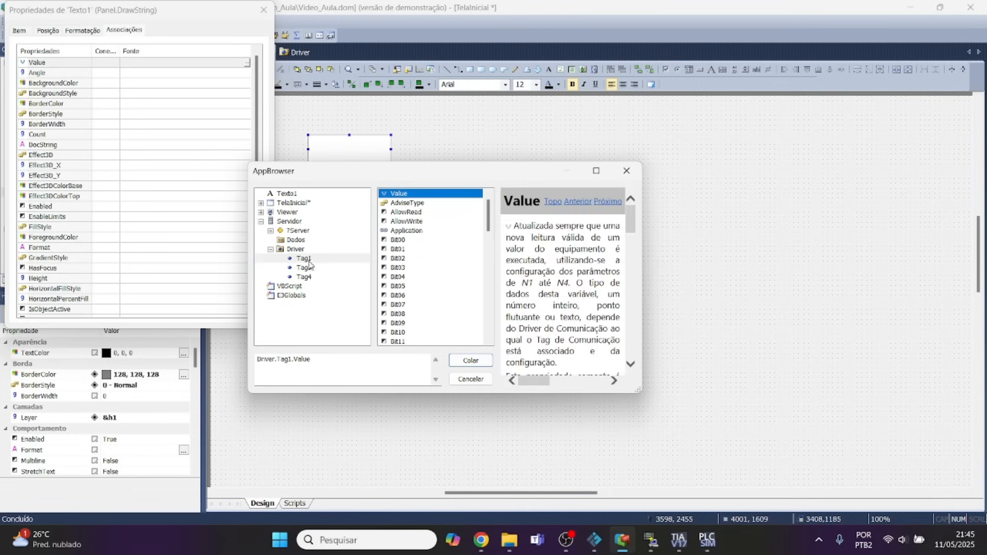
click(458, 366)
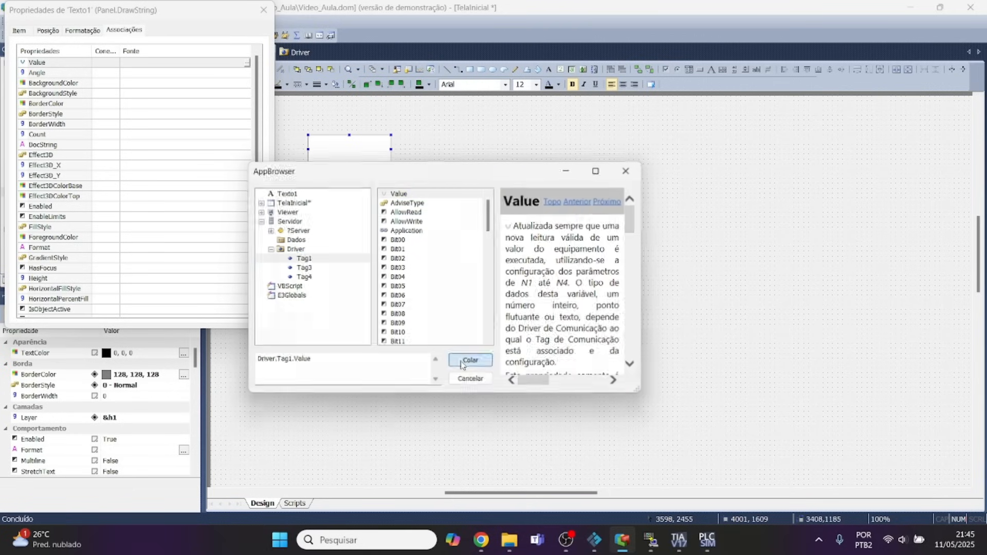
Set the display box's Value association to Conexão Bidirecional and save the project.
click(109, 62)
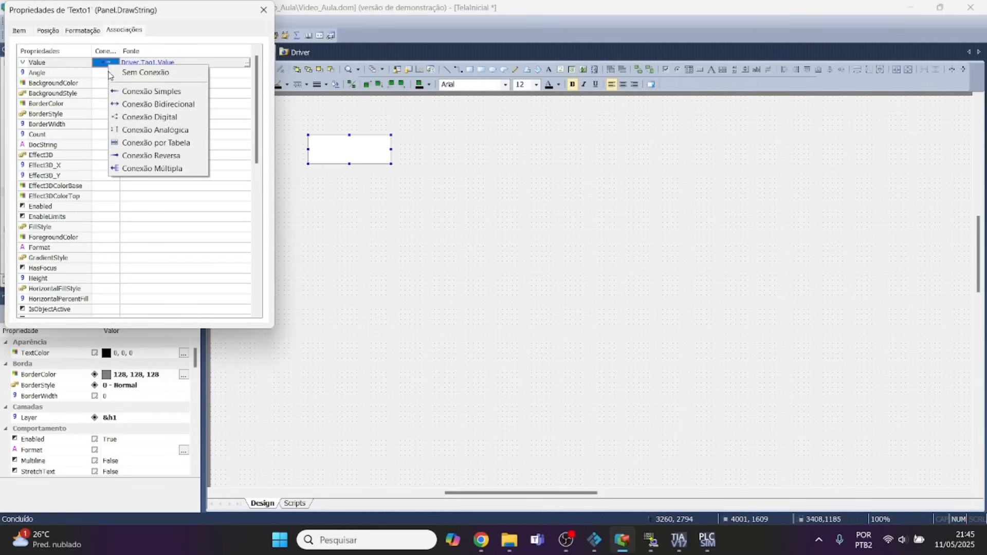
click(116, 105)
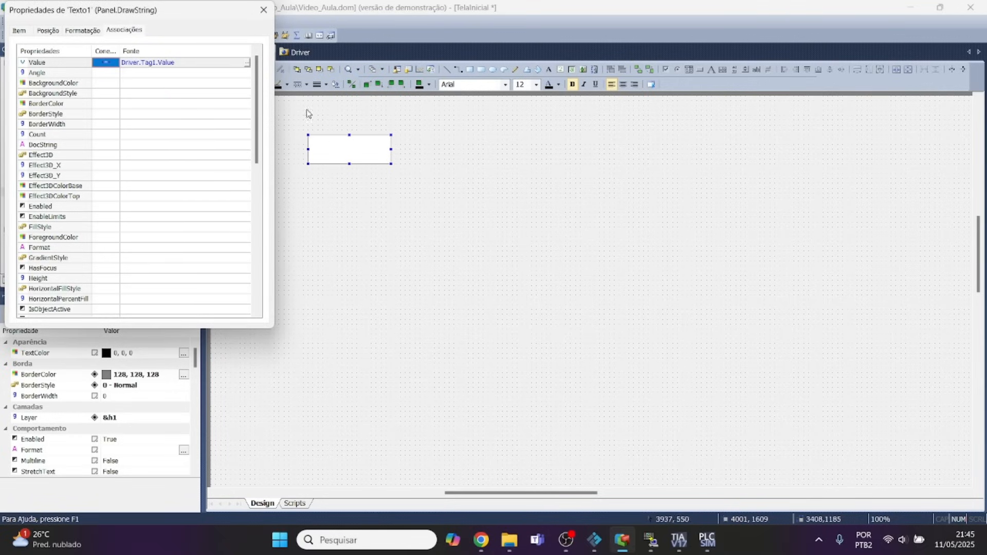
click(264, 10)
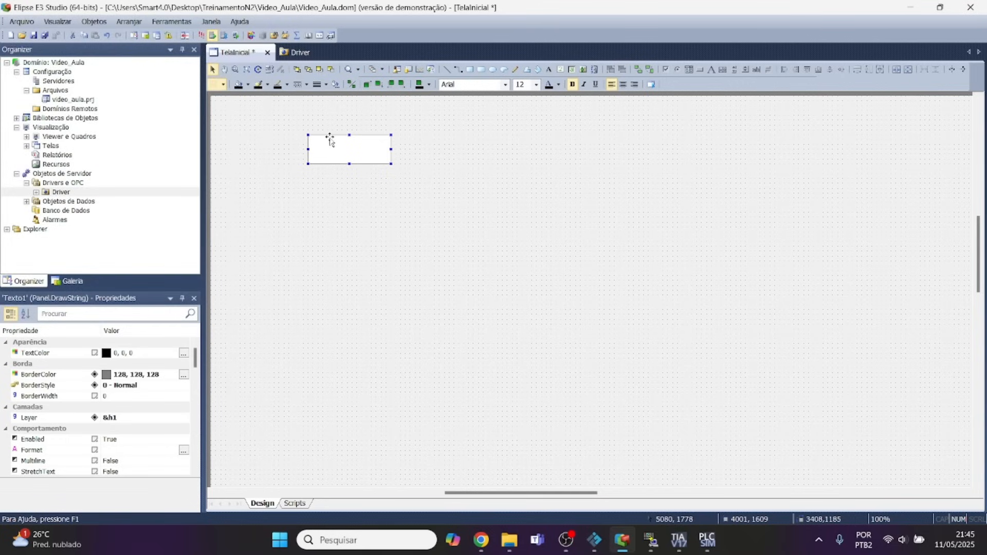
click(45, 35)
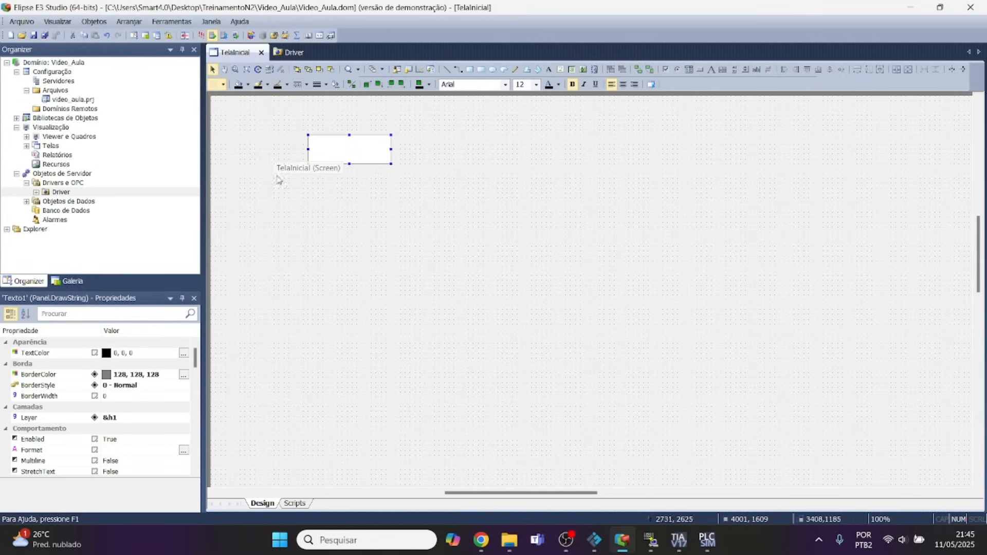
Check Tag1's address in the Driver tag list, then run the application to view its value in the Viewer and close it.
click(36, 192)
double_click(69, 201)
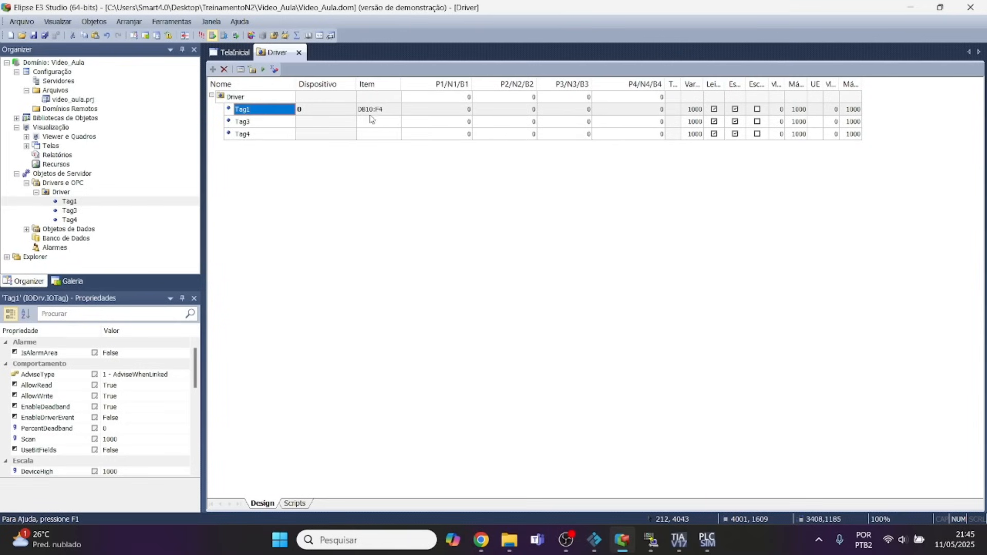
click(202, 36)
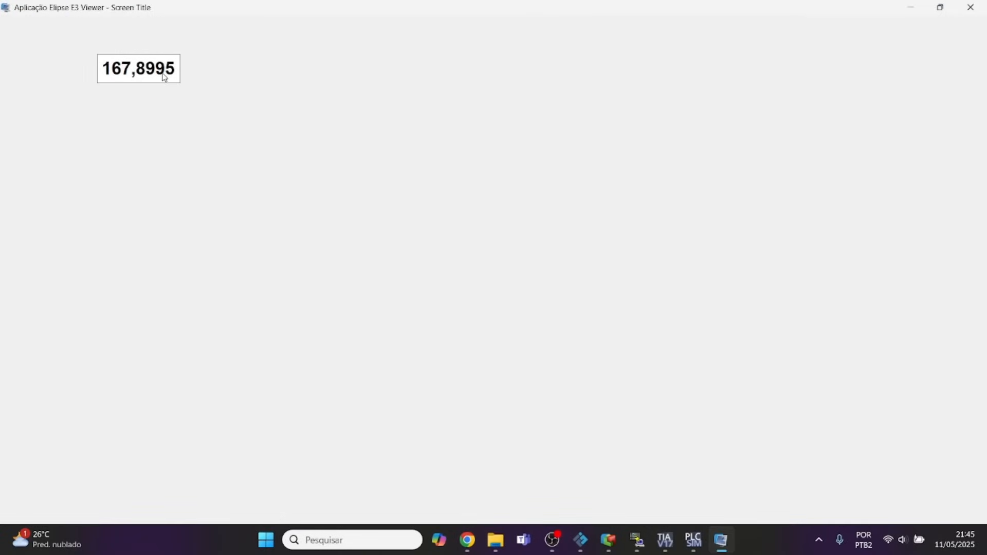
click(971, 7)
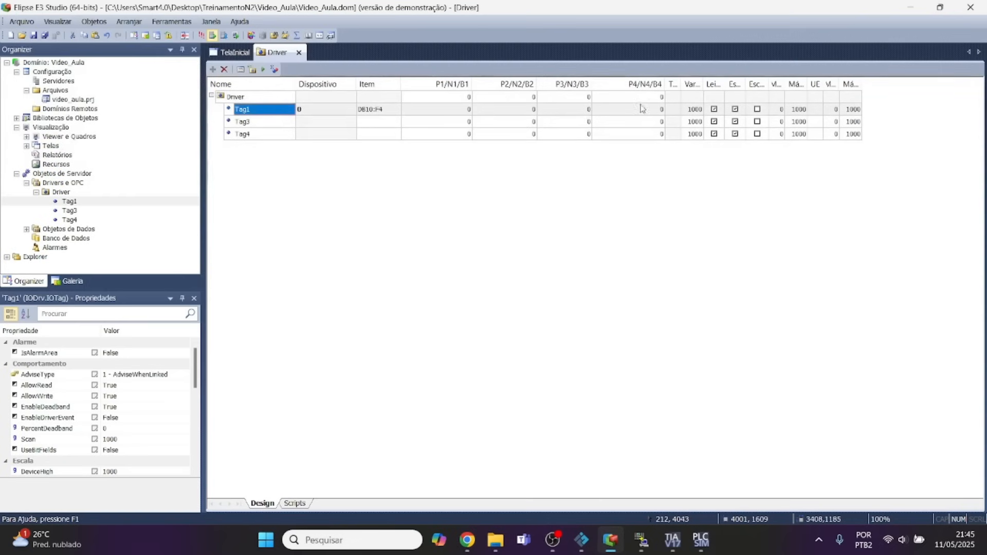
Format the display box on TelaInicial as Número with 2 decimal places and save the project.
click(236, 52)
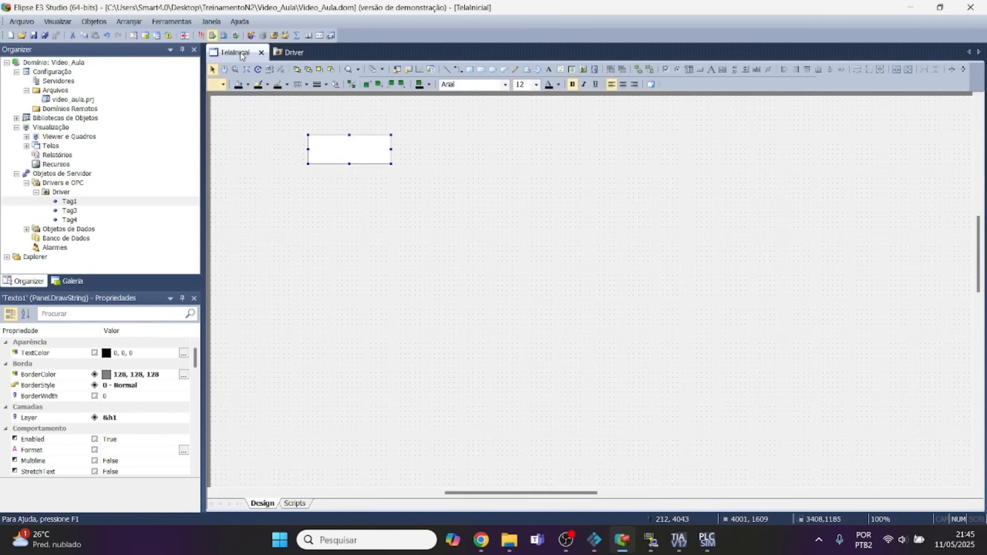
right_click(324, 149)
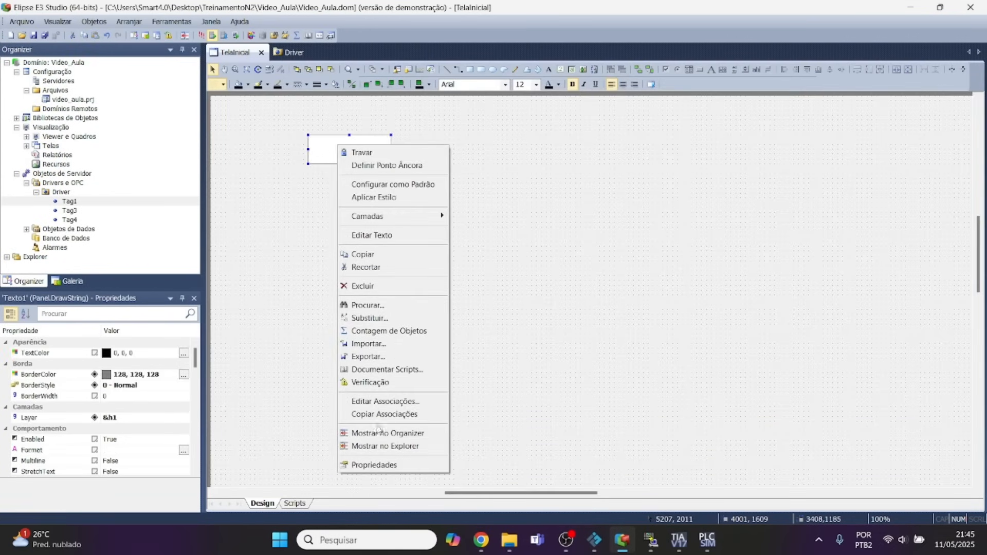
click(375, 466)
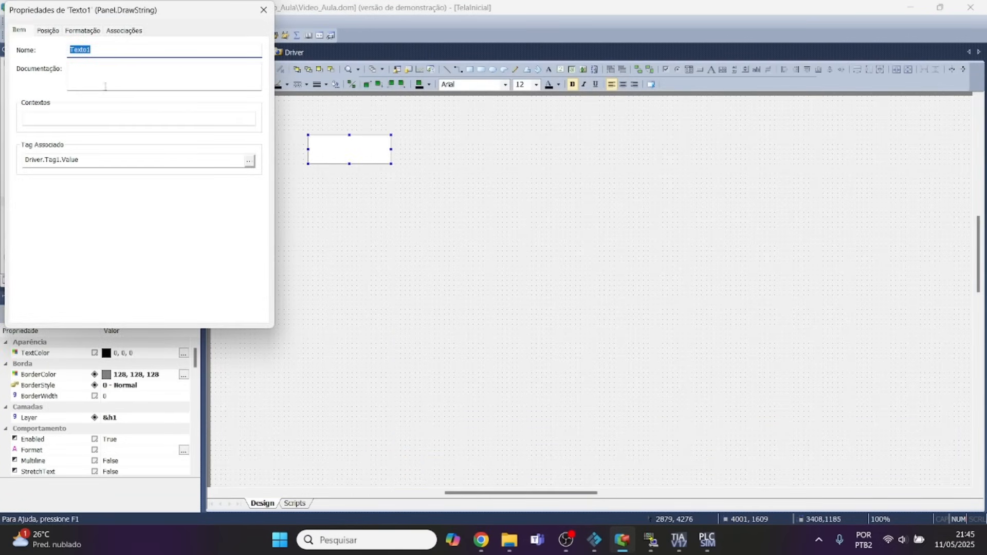
click(91, 34)
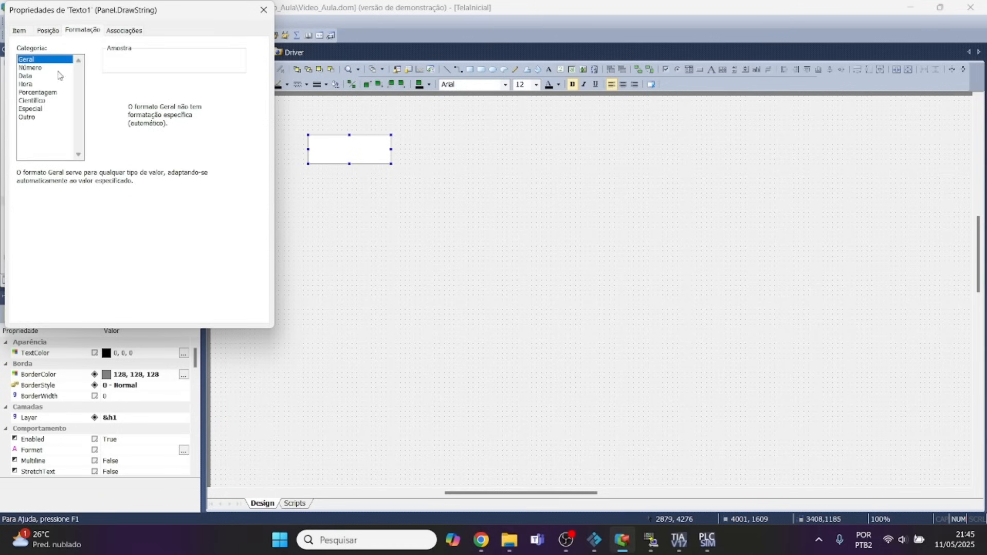
click(30, 68)
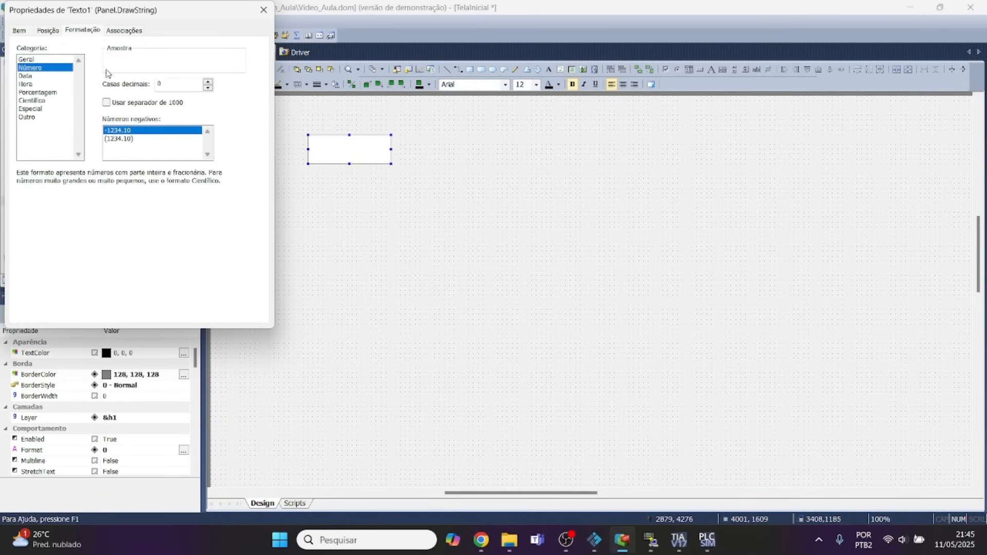
click(208, 81)
click(208, 82)
click(264, 10)
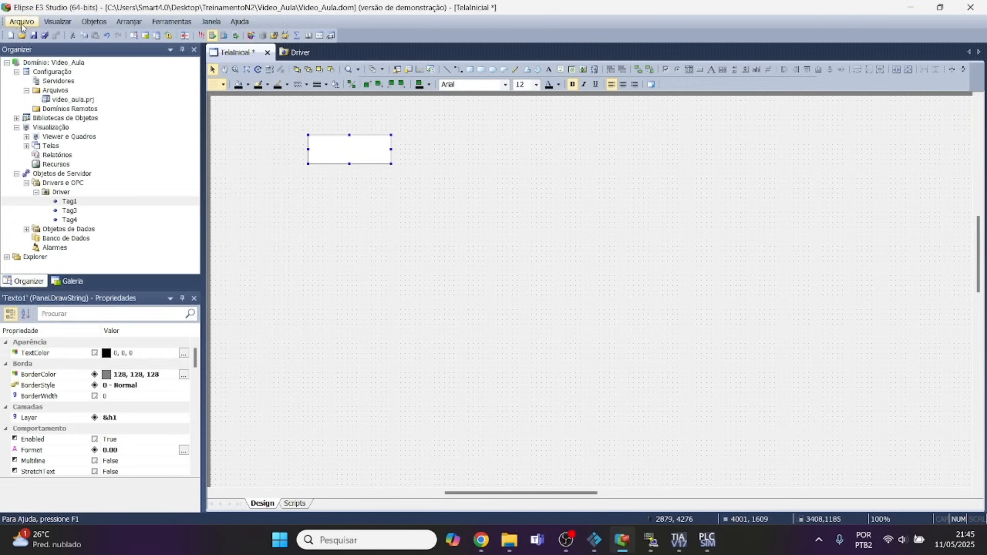
click(33, 35)
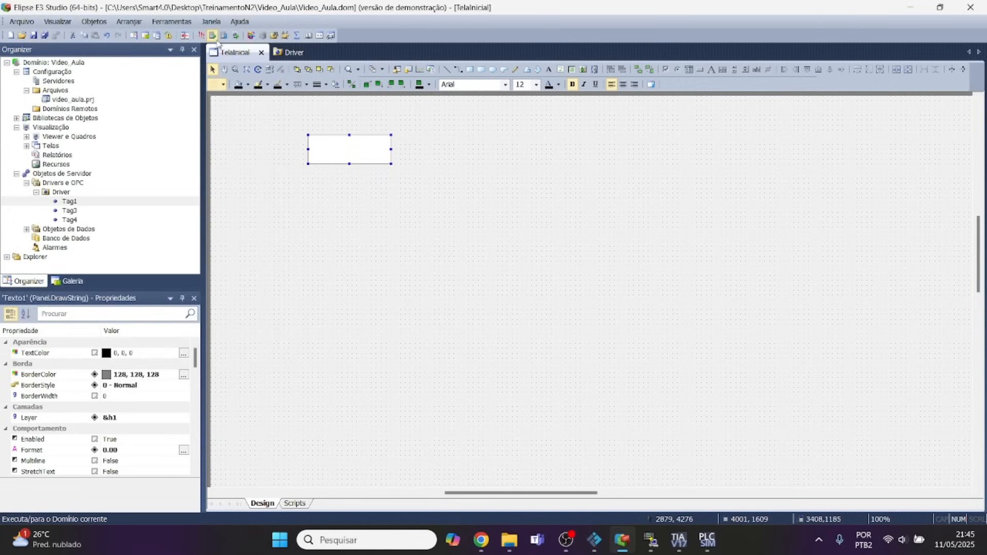
Run the application and turn down the Setpoint knob in Factory IO to test the Viewer display, then close the Viewer.
click(202, 36)
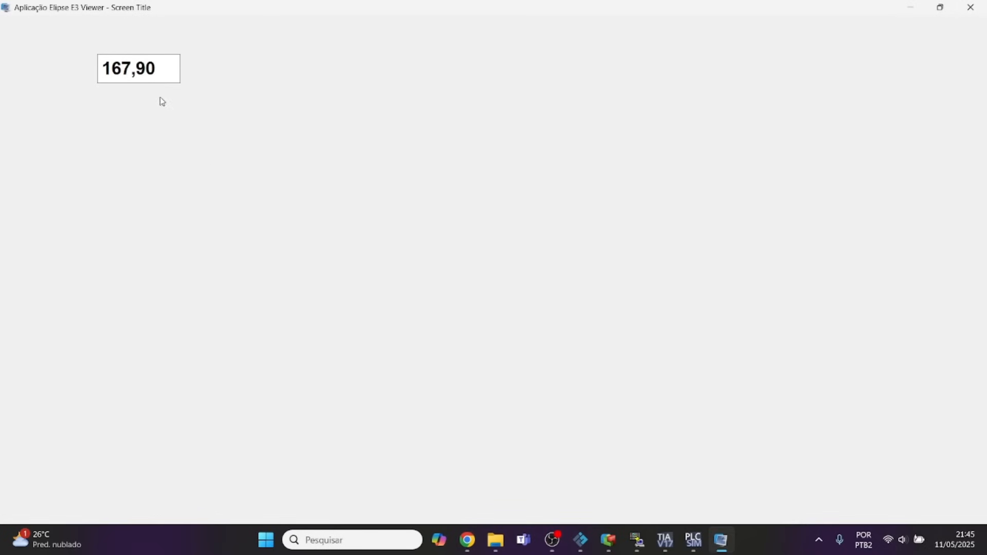
click(581, 545)
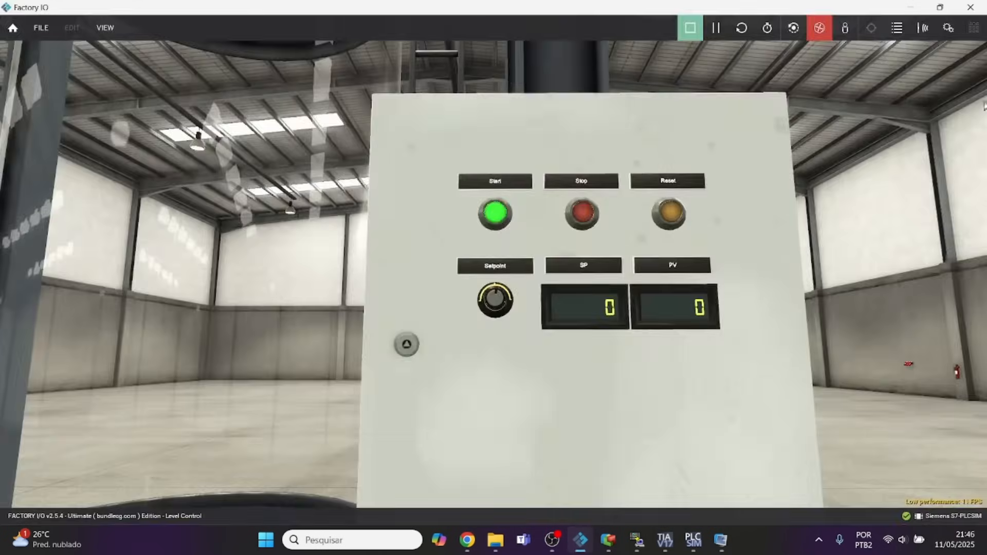
click(940, 8)
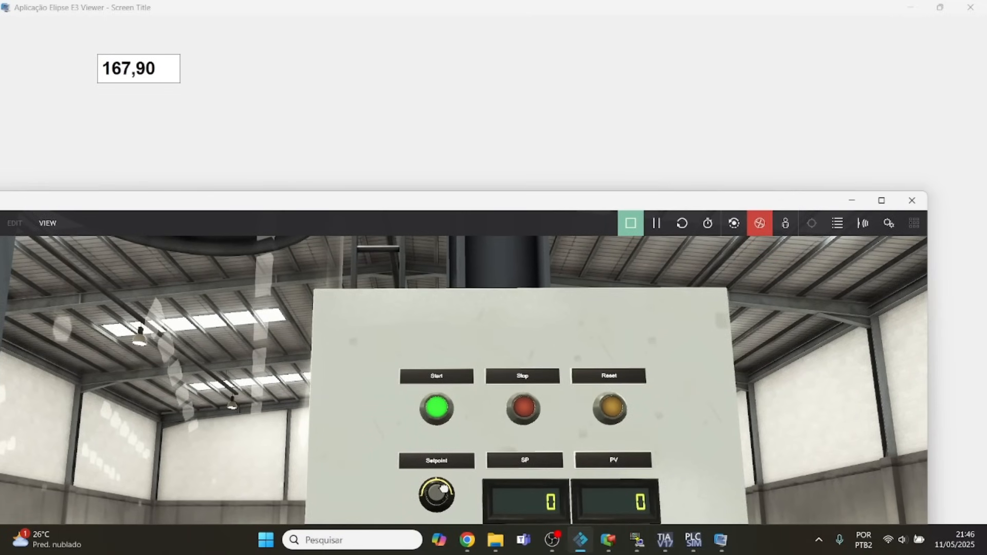
drag(446, 498, 415, 490)
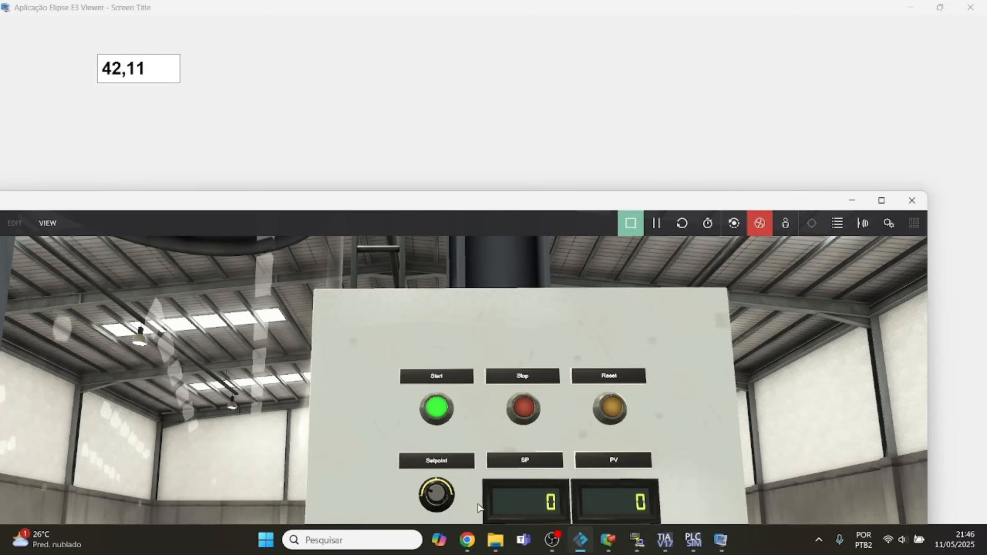
click(882, 201)
click(912, 7)
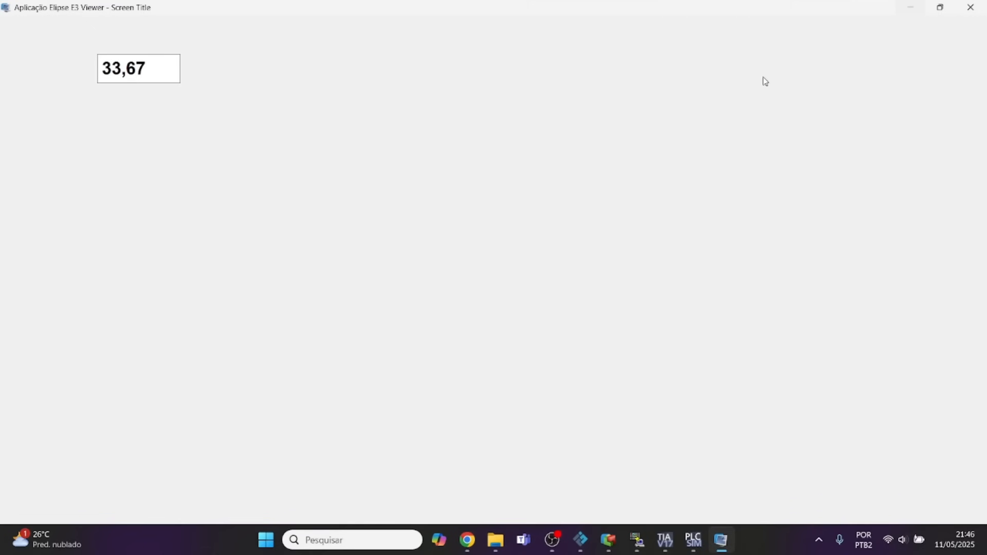
click(970, 7)
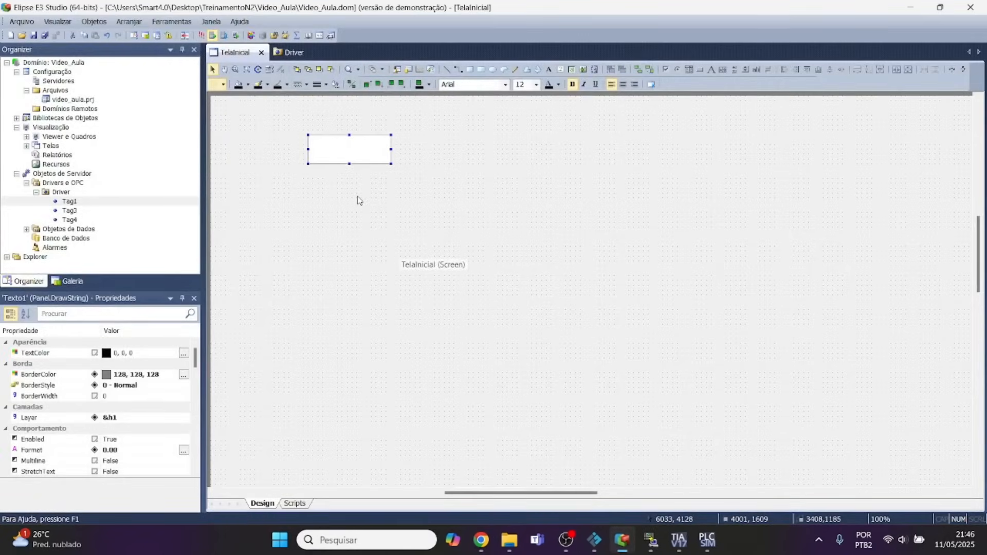
Switch to TIA Portal and examine the setpoint scaling output and Network 6 in Main [OB1].
click(679, 540)
scroll(499, 381, down, 3)
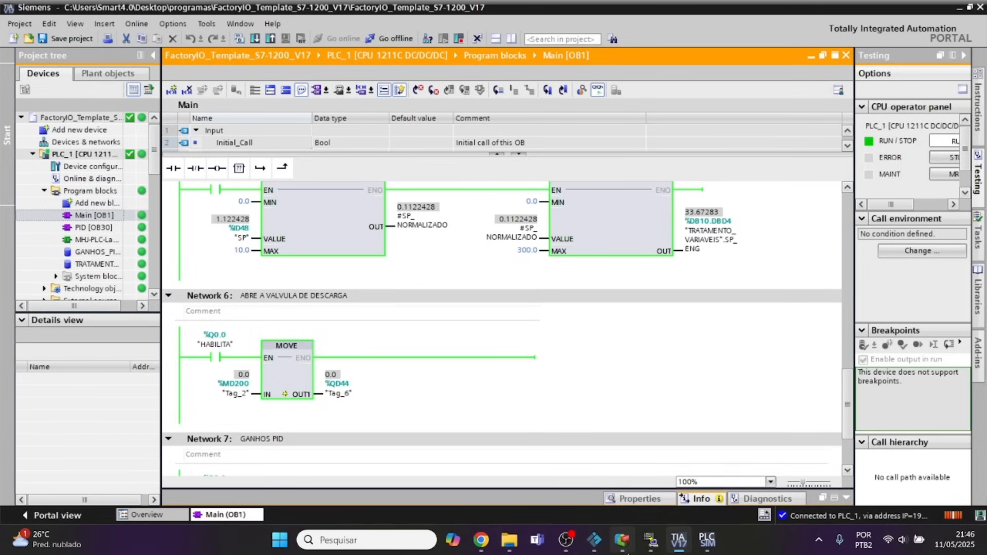
Return to Elipse E3 Studio and draw a second display box about 3598 by 1397 units below the first on TelaInicial.
click(622, 540)
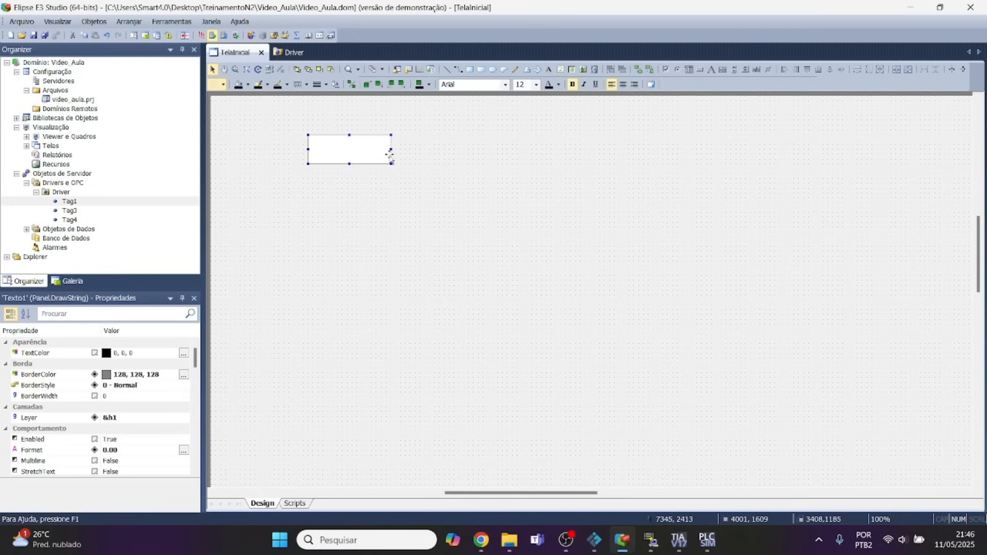
click(574, 73)
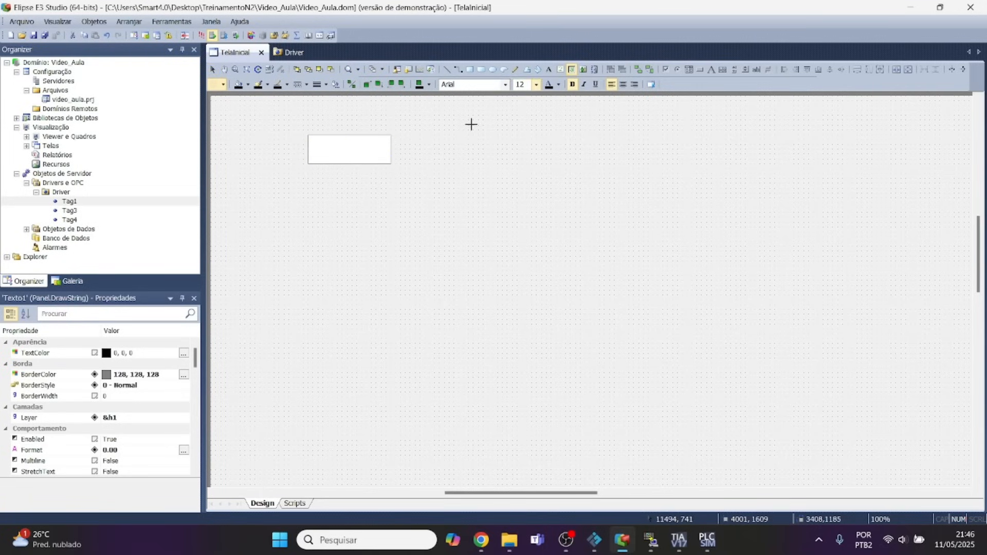
mouse_move(307, 182)
mouse_down()
mouse_move(324, 214)
mouse_move(396, 217)
mouse_up()
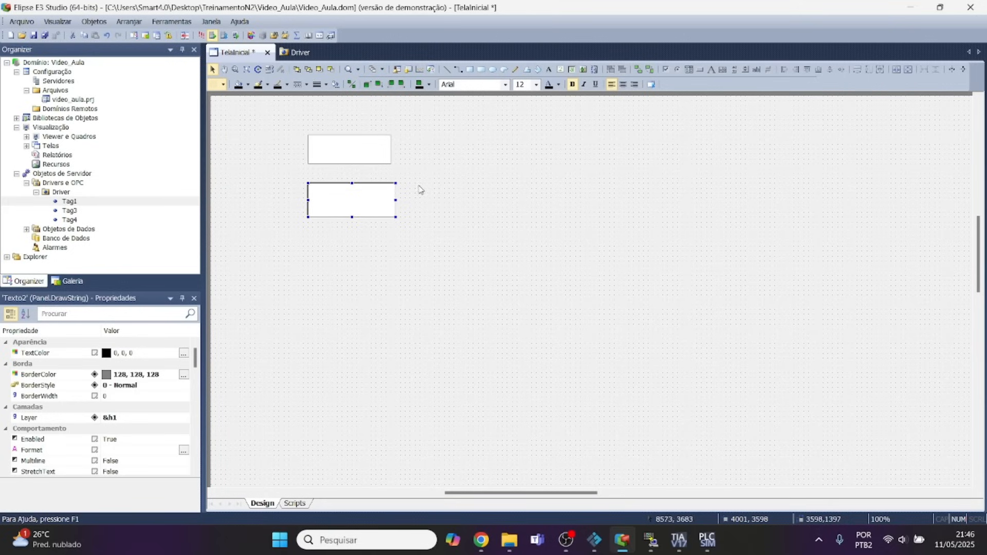
Match the width and height of the upper display box to those of the new lower box.
click(364, 157)
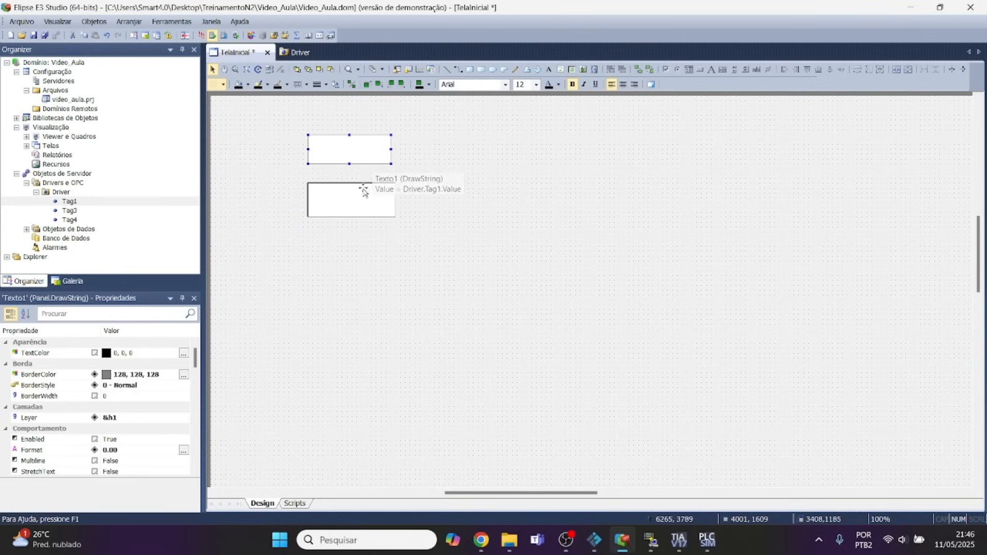
shift+click(354, 208)
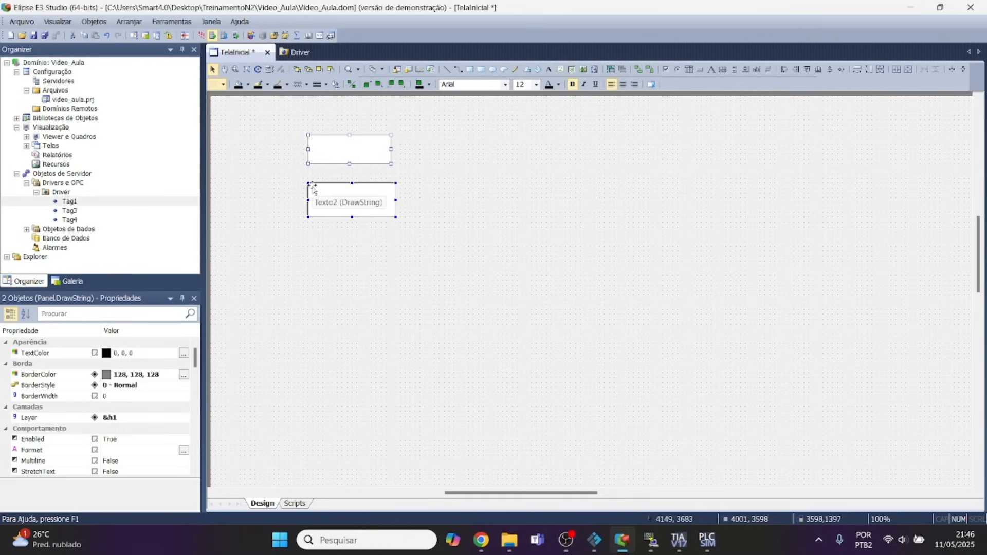
click(858, 71)
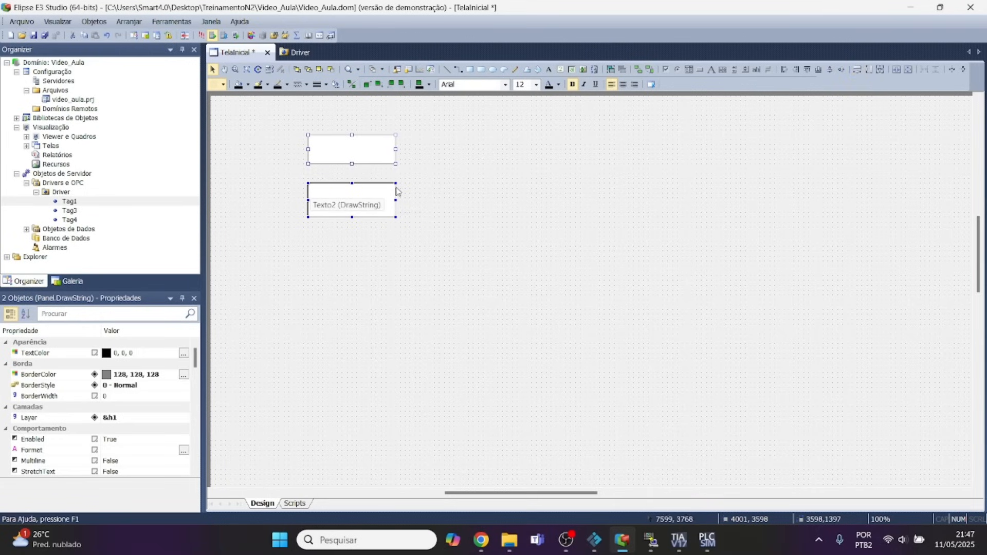
click(869, 72)
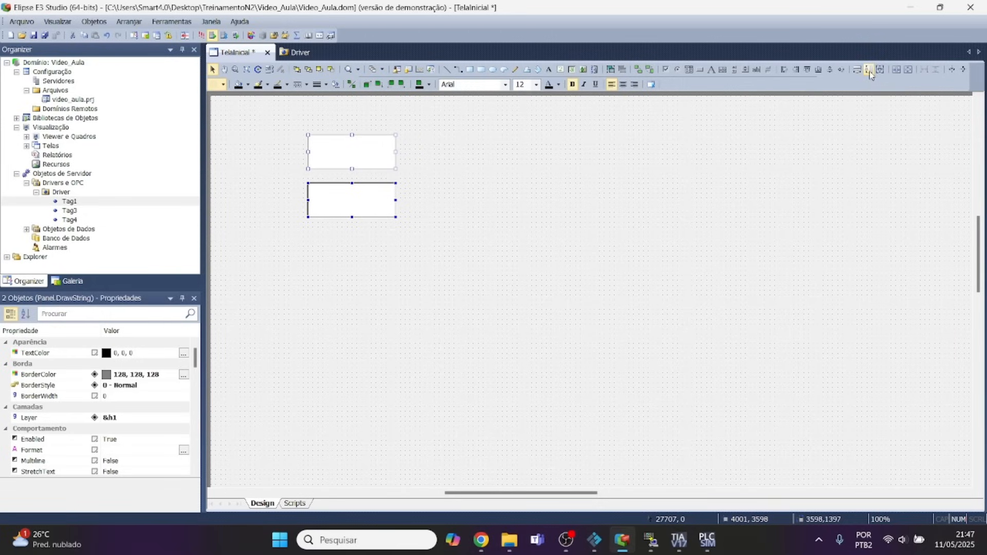
click(831, 106)
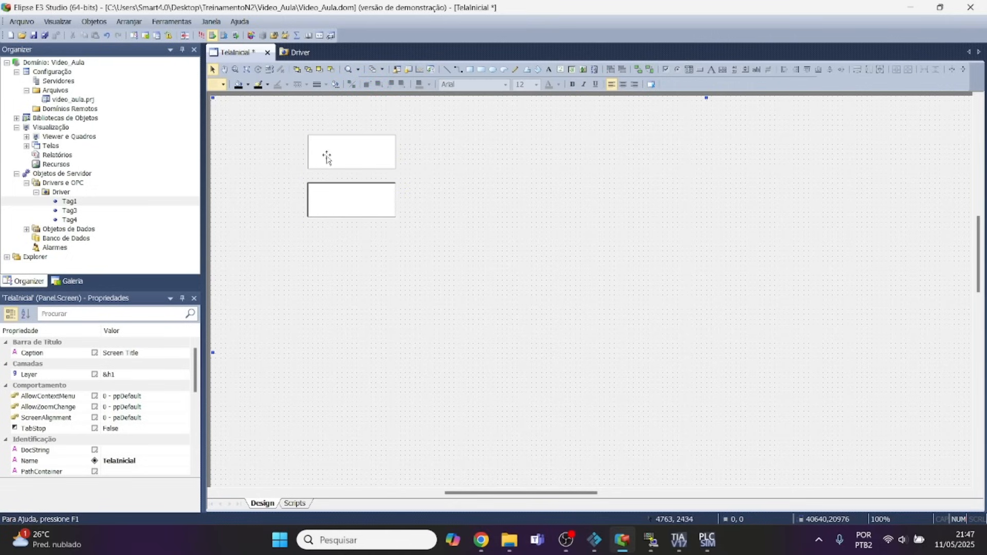
Examine the discharge-valve MOVE block in Network 6 of Main [OB1] in TIA Portal and return to Elipse E3 Studio.
click(320, 197)
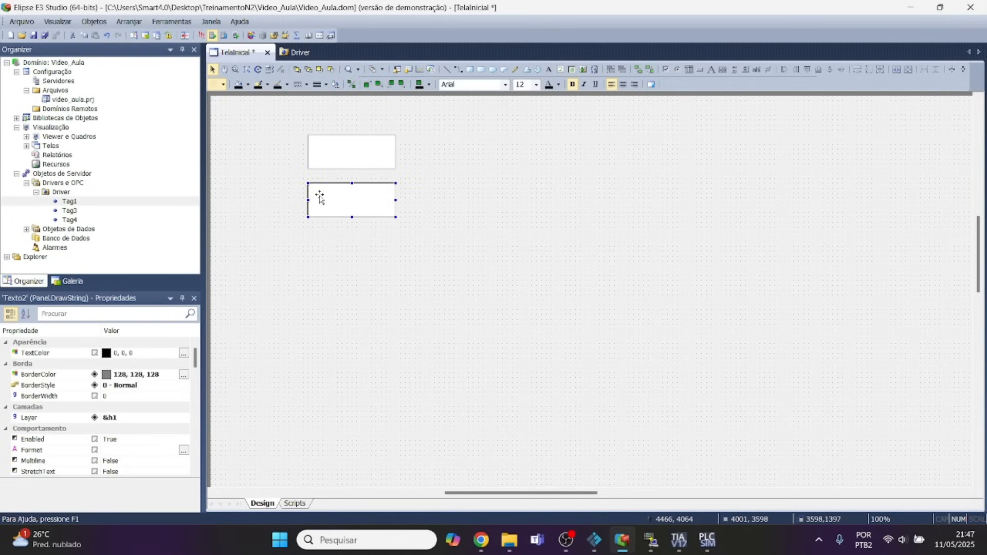
click(335, 147)
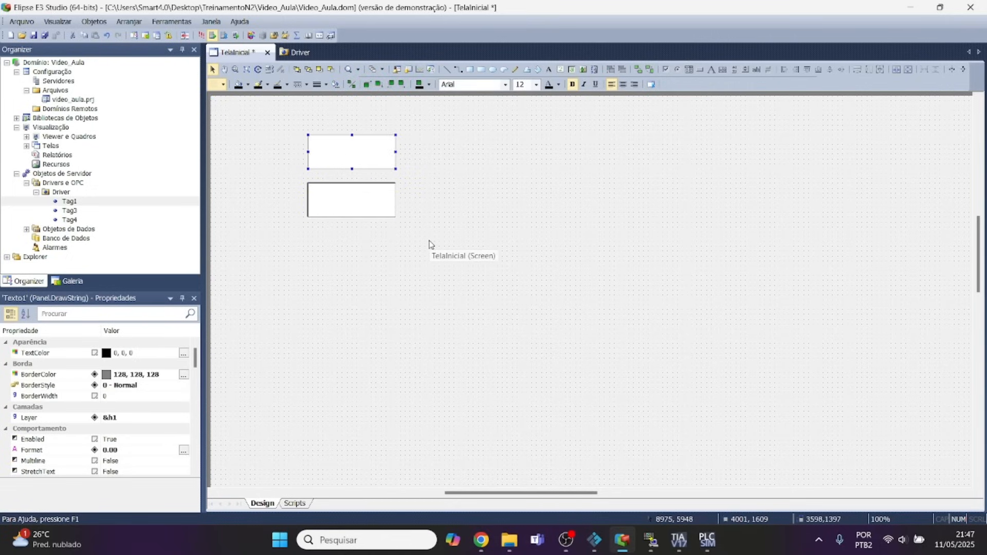
click(360, 209)
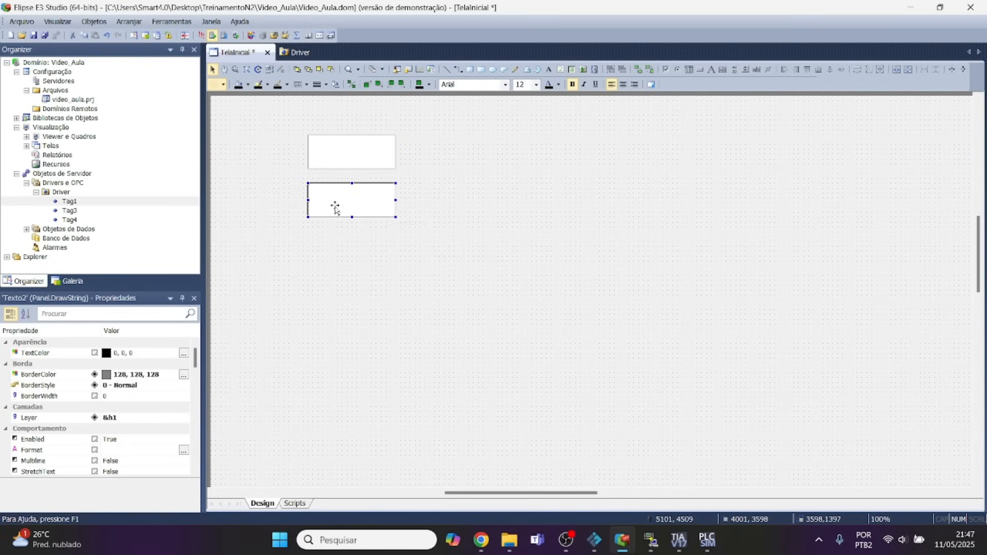
mouse_move(623, 551)
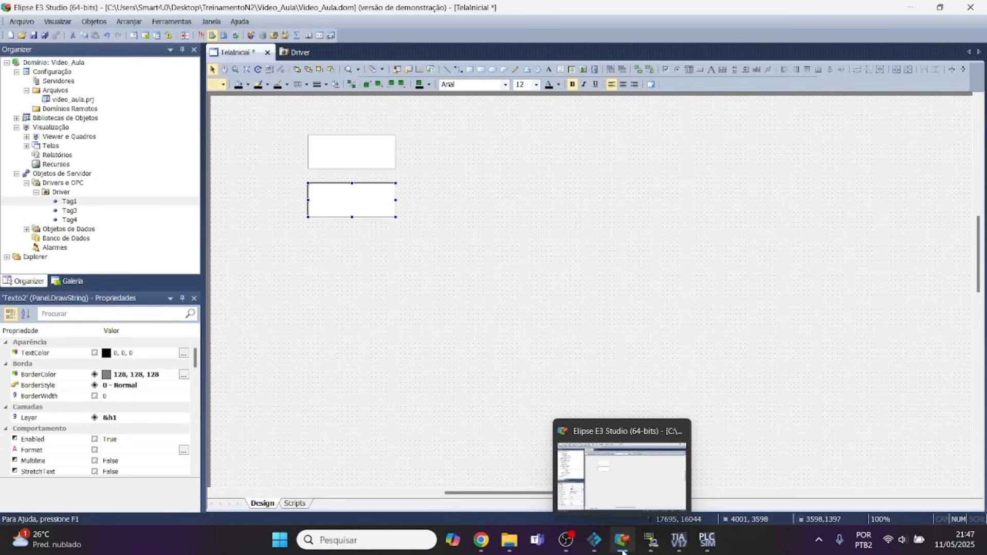
click(678, 540)
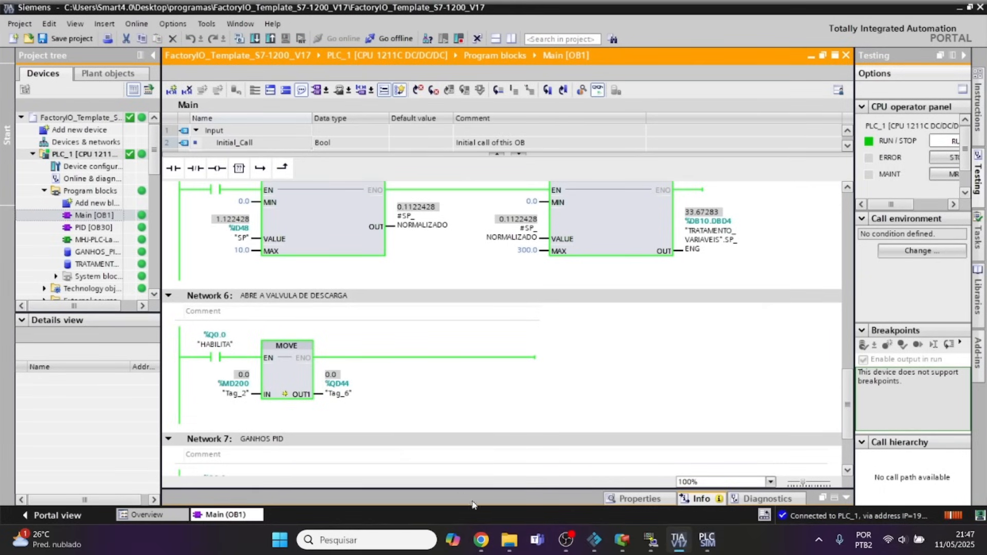
click(623, 540)
Rename Tag1 as SP and Tag3 as ABRE_DESCARGA in the Driver's tag list.
click(303, 52)
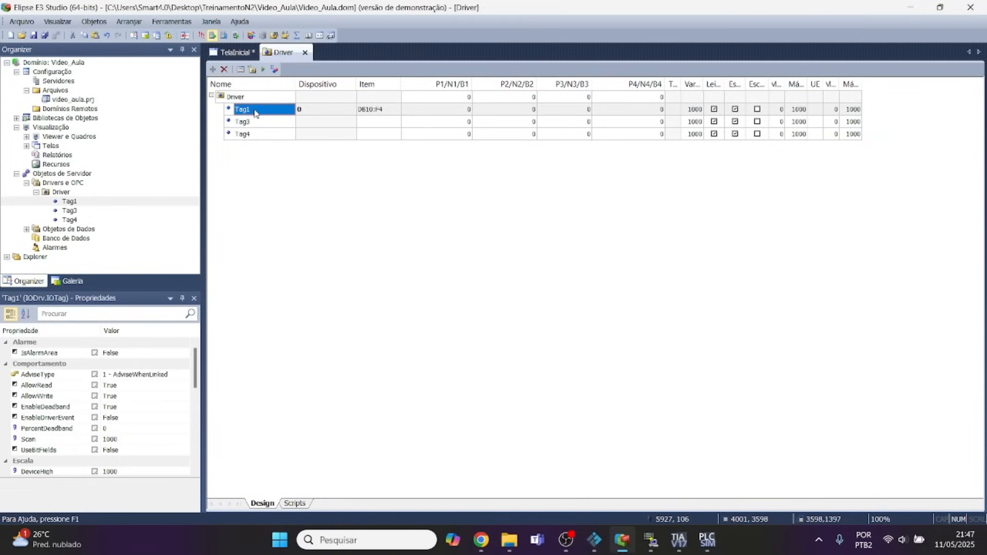
text(sp)
click(252, 123)
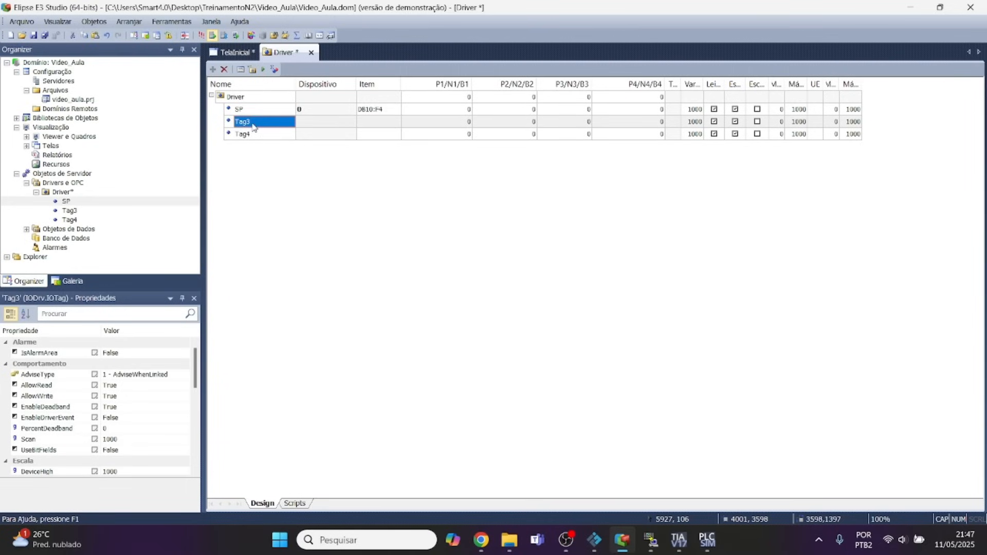
text(ABRE_DESCARGA)
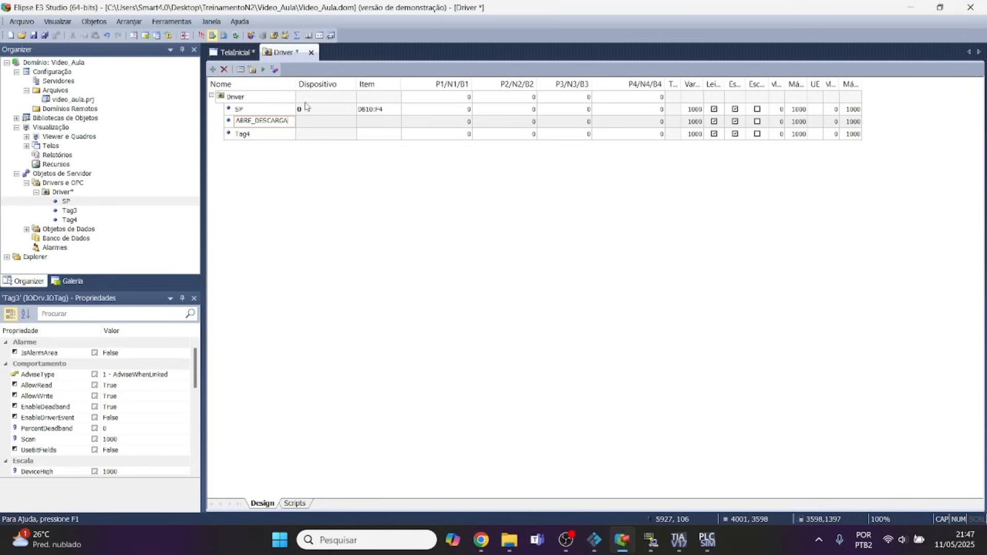
Examine the MProt manual's syntactic-parameter section in Chrome for the item syntax, area codes and data types of non-DB addresses.
click(324, 124)
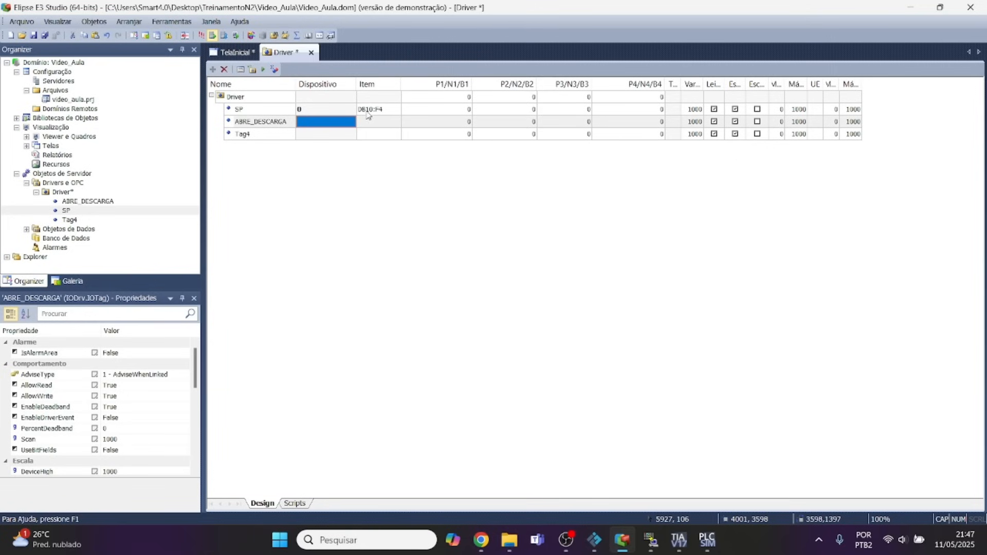
click(482, 540)
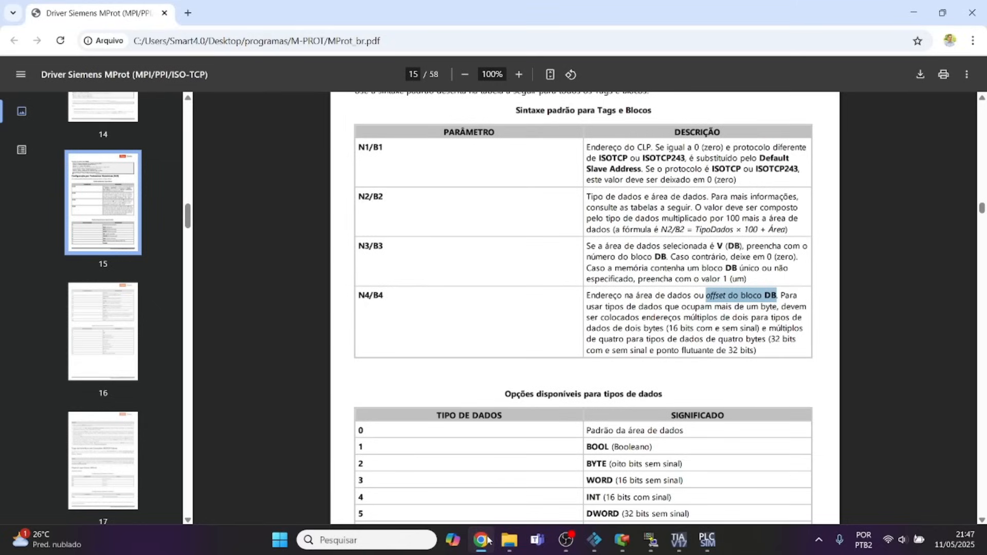
scroll(564, 315, up, 20)
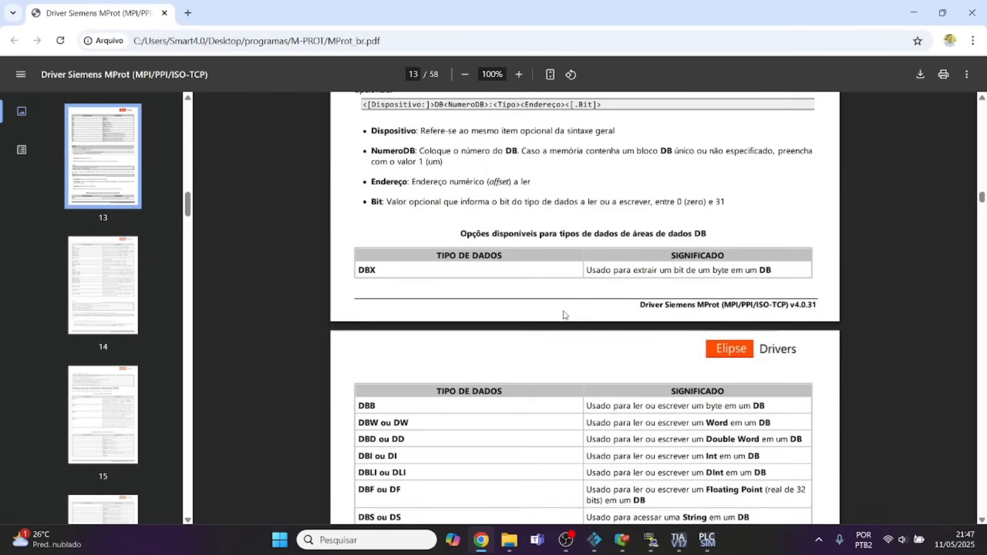
scroll(564, 314, up, 20)
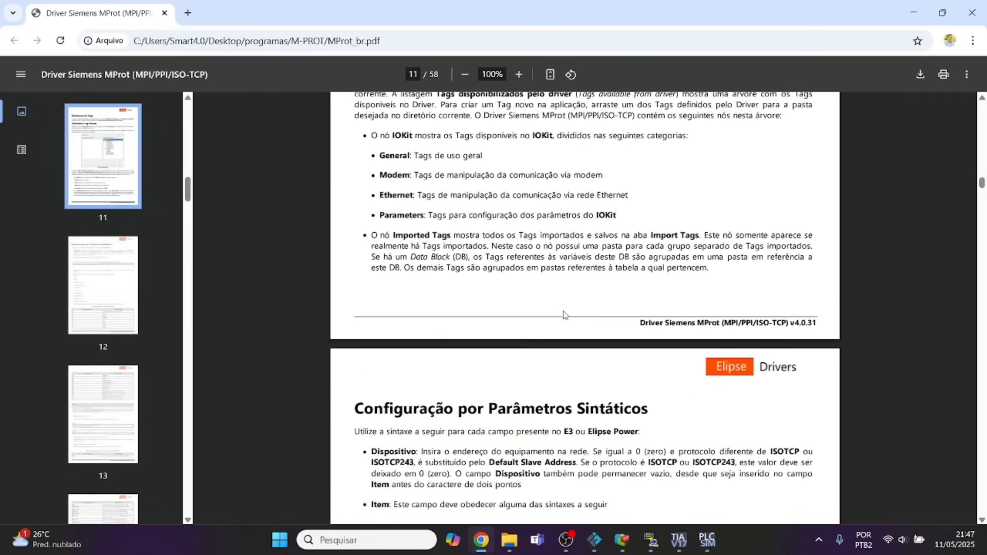
scroll(564, 314, up, 8)
scroll(564, 314, down, 15)
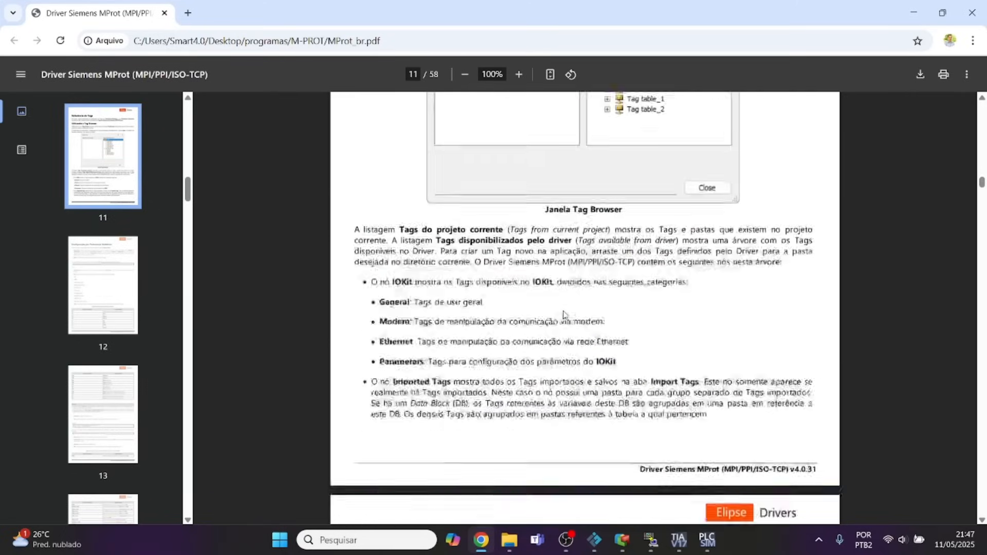
scroll(518, 278, down, 20)
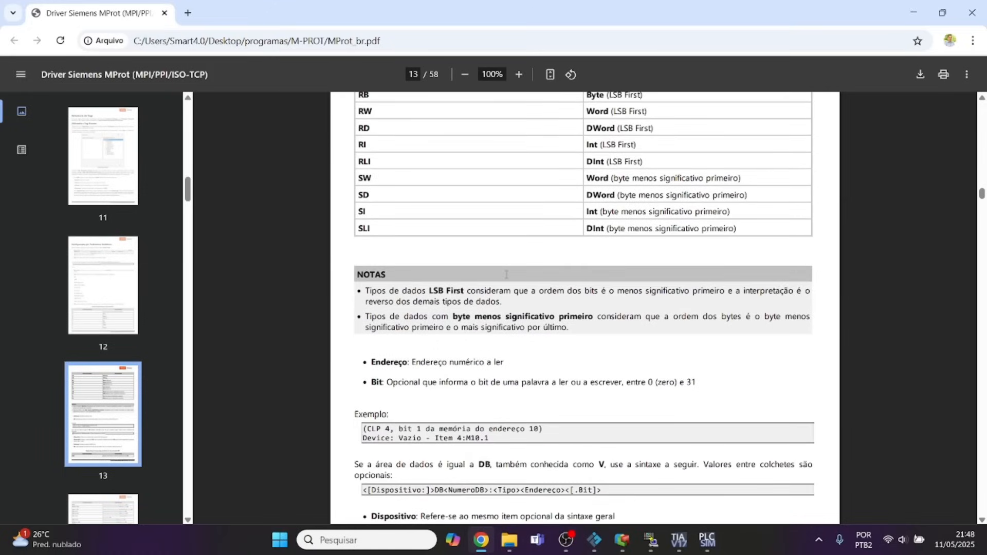
scroll(506, 274, down, 2)
scroll(520, 323, down, 2)
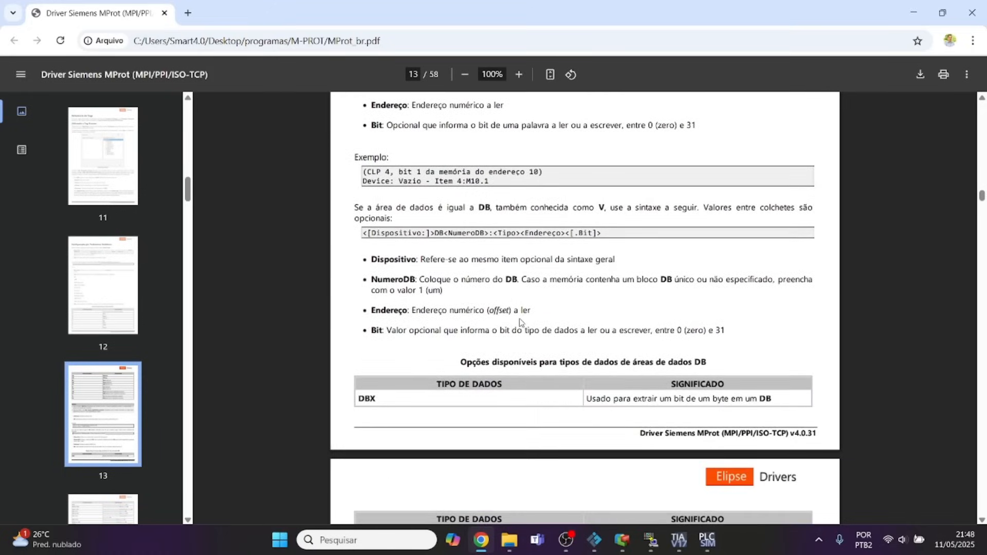
scroll(521, 323, up, 4)
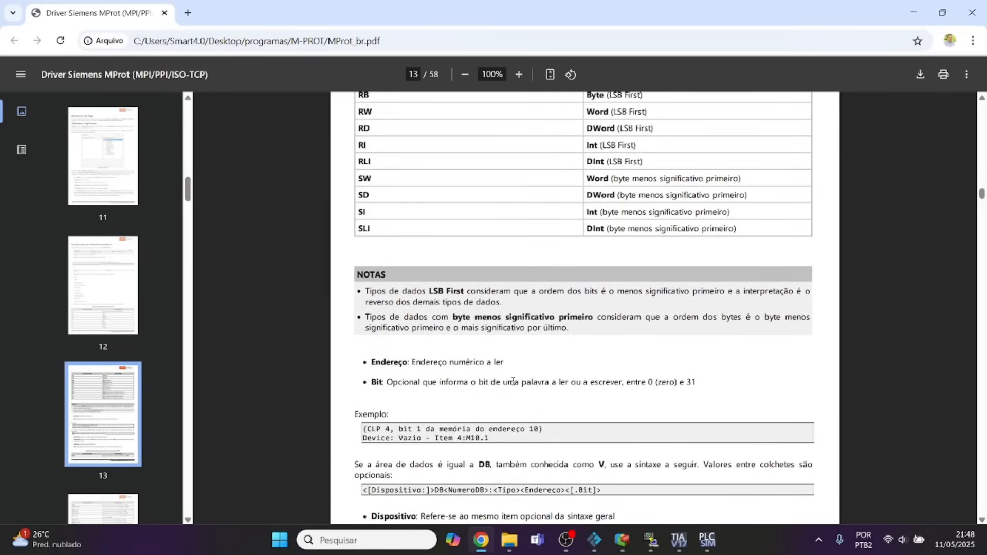
scroll(504, 417, up, 15)
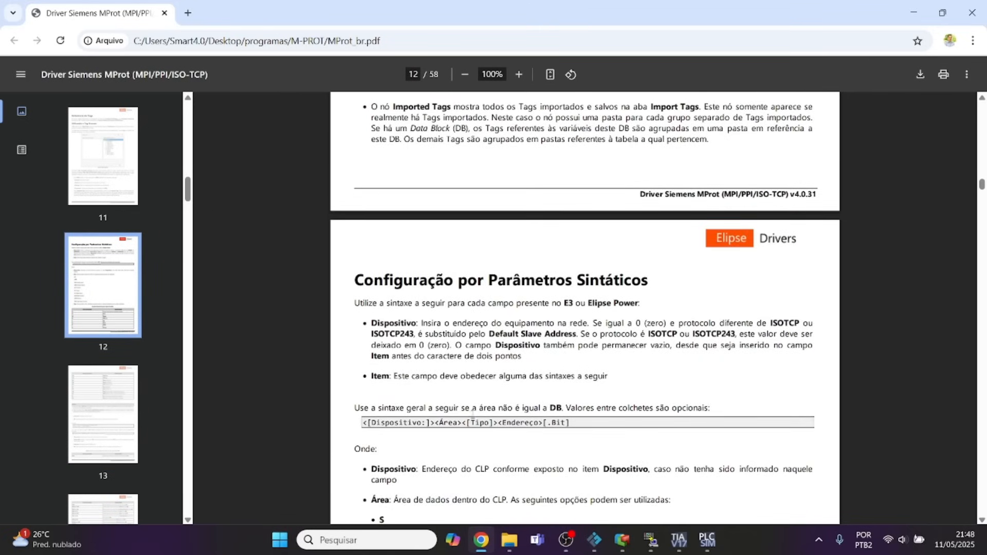
scroll(463, 398, up, 3)
scroll(478, 396, down, 8)
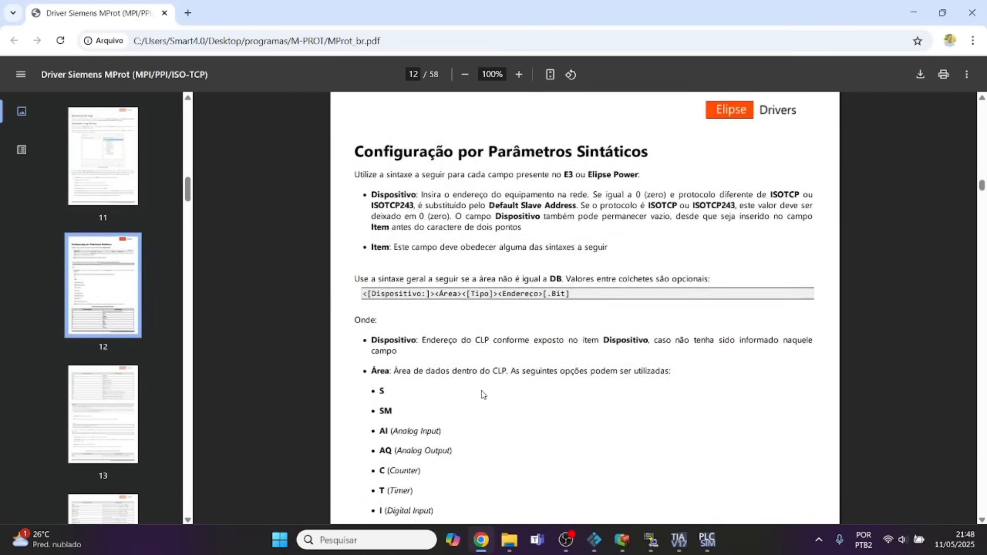
scroll(482, 394, down, 12)
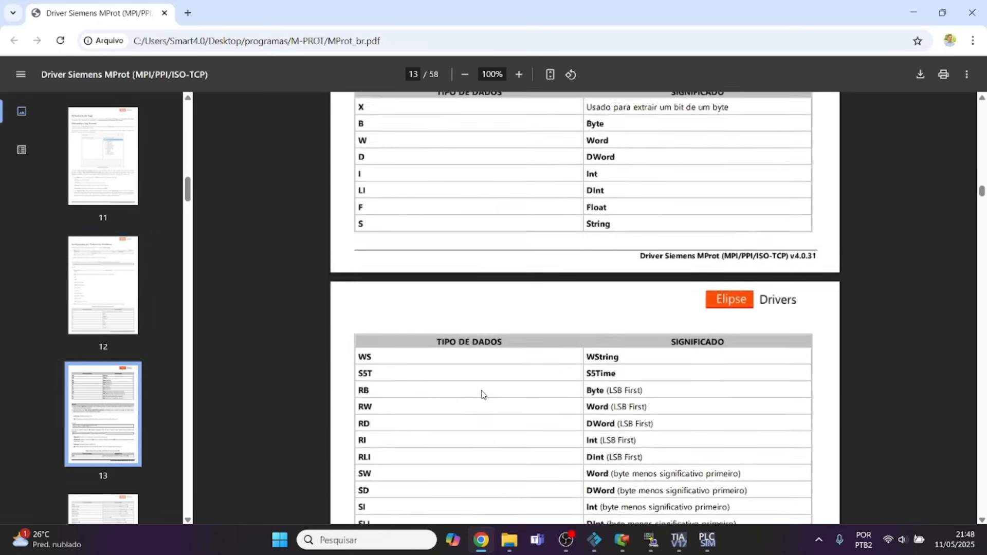
scroll(483, 395, down, 4)
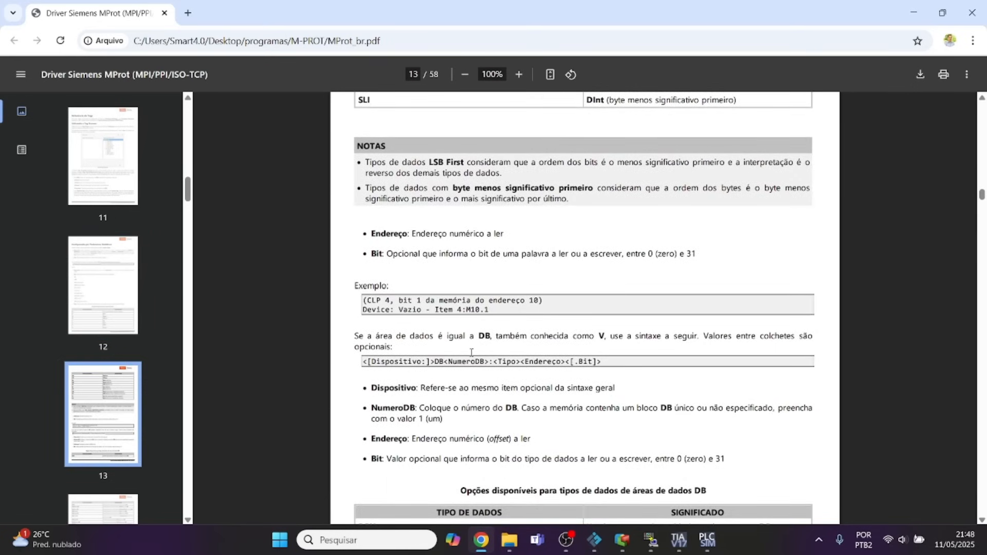
scroll(471, 352, down, 20)
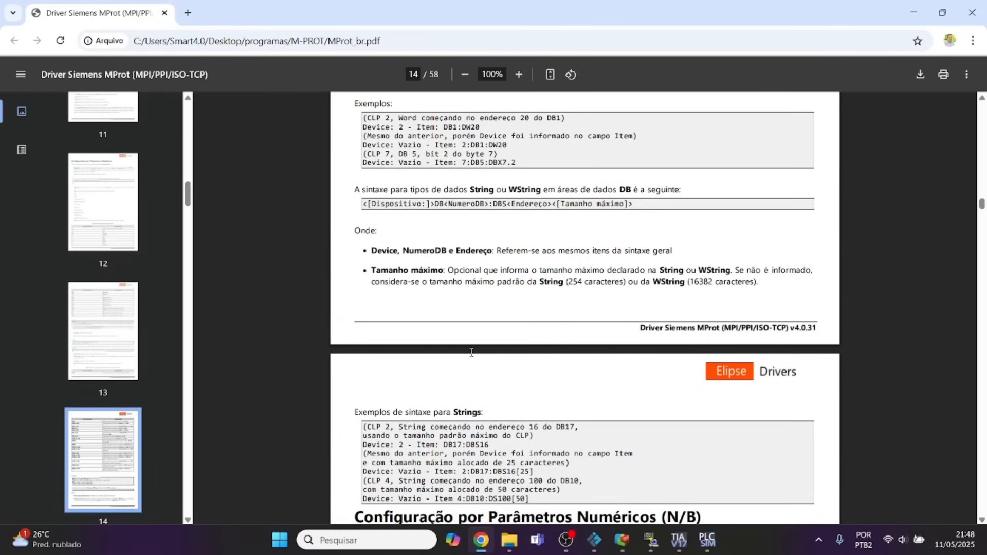
scroll(471, 353, up, 18)
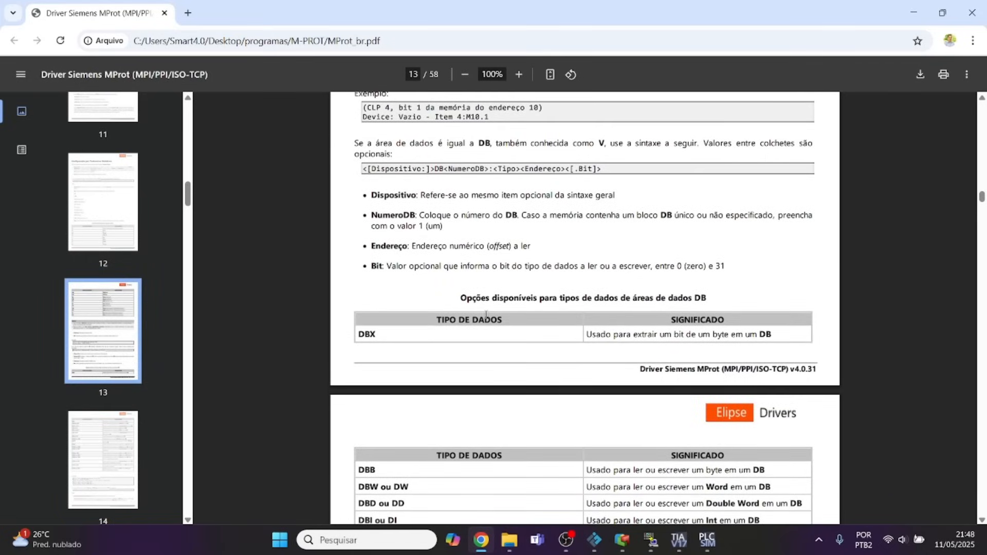
scroll(484, 315, up, 10)
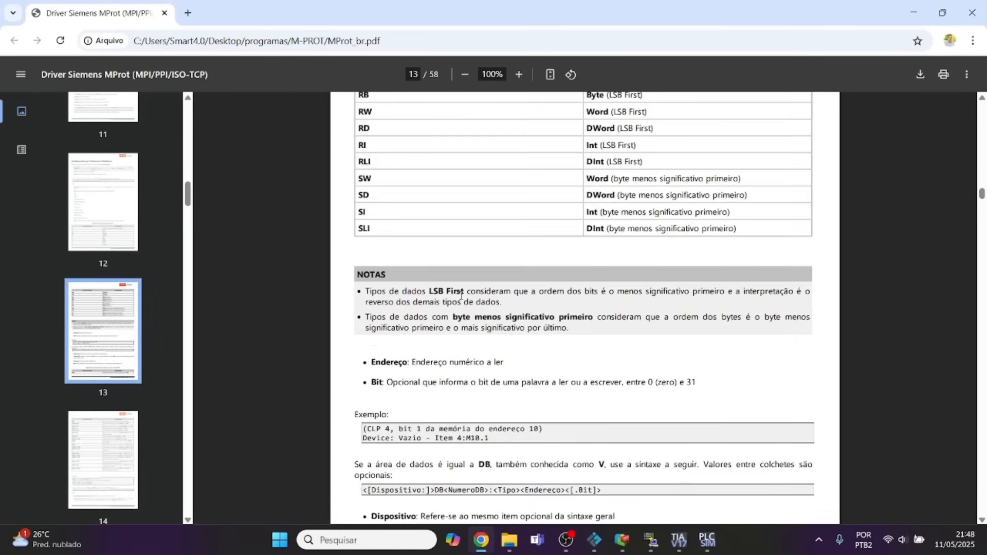
scroll(461, 296, up, 20)
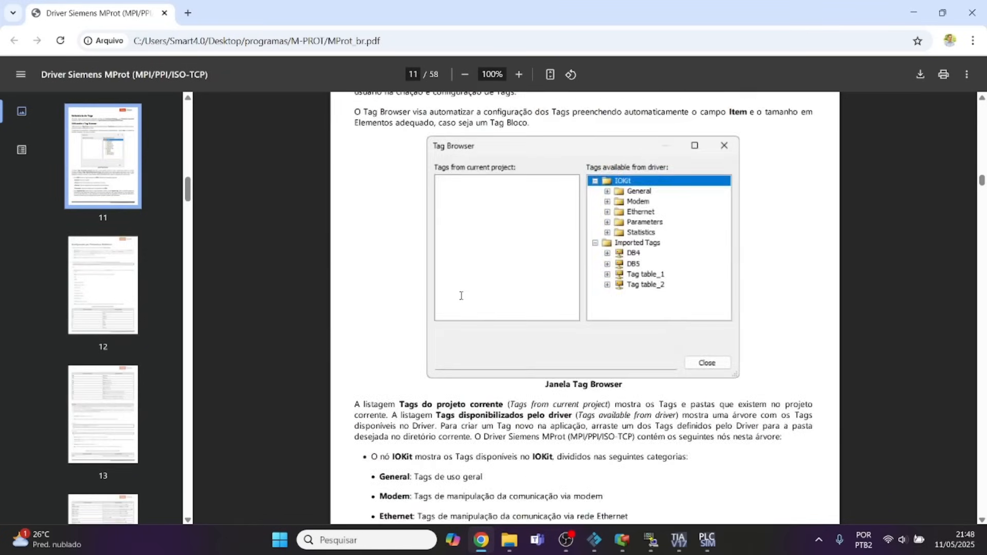
scroll(461, 295, down, 20)
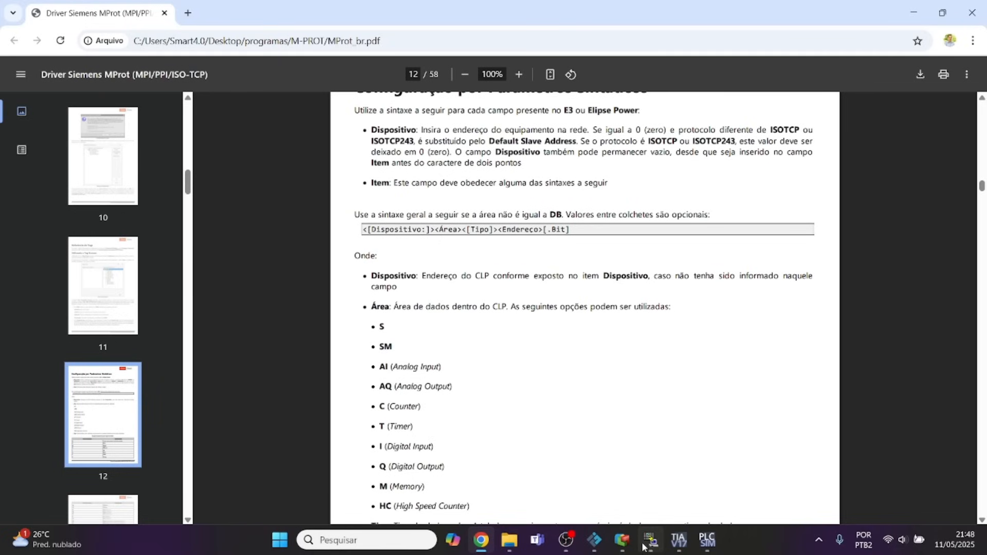
Return to Elipse E3 Studio, set ABRE_DESCARGA's device to 0 and enter the memory area code M as its item.
click(622, 541)
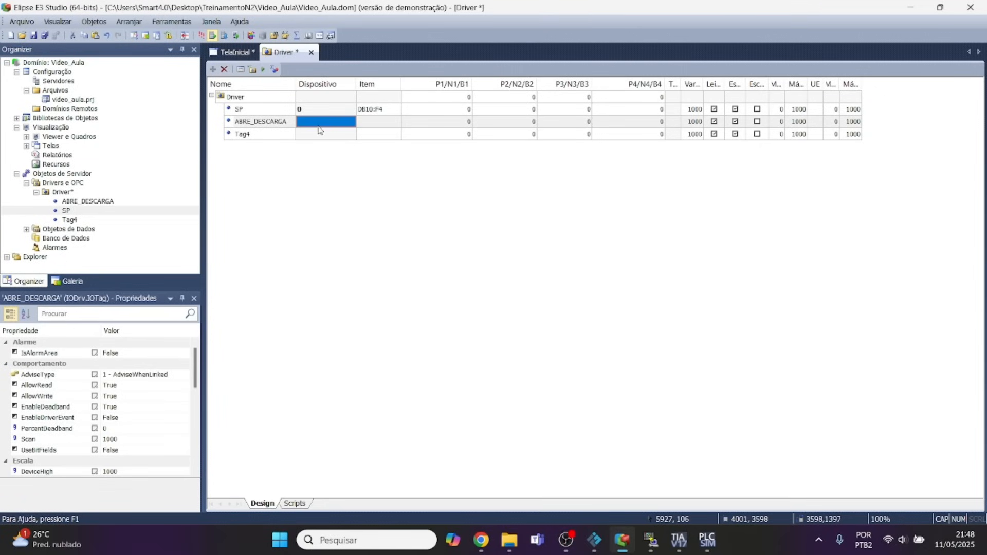
text(0)
click(368, 125)
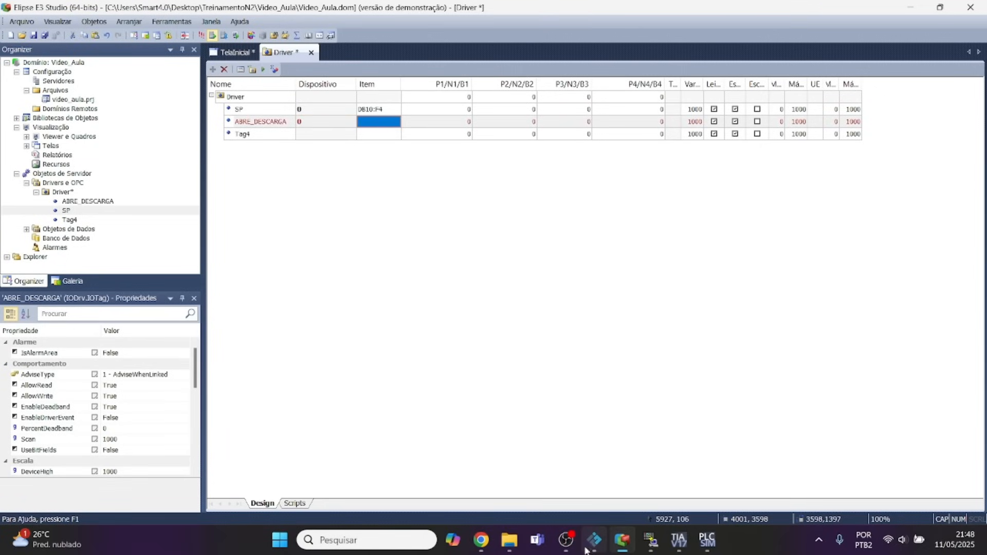
click(482, 540)
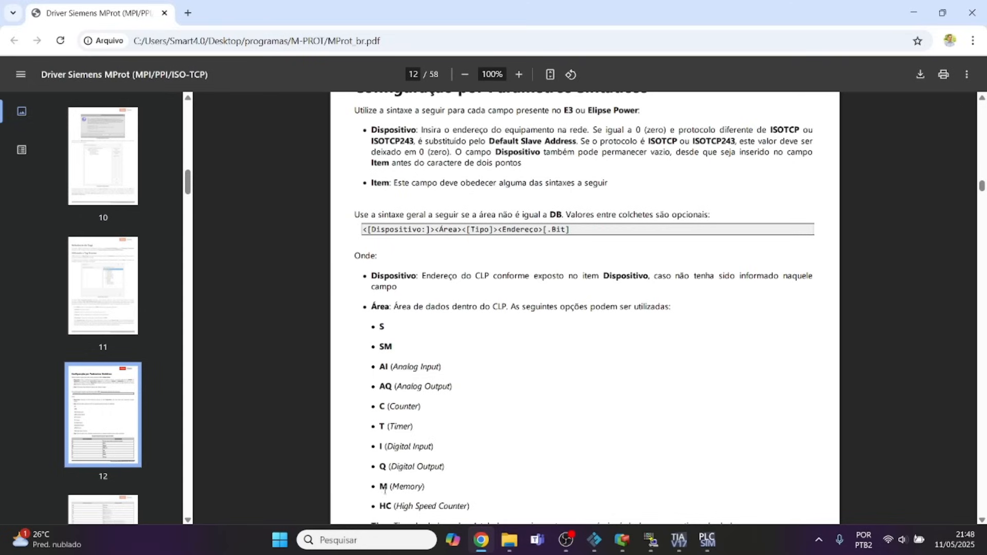
click(622, 540)
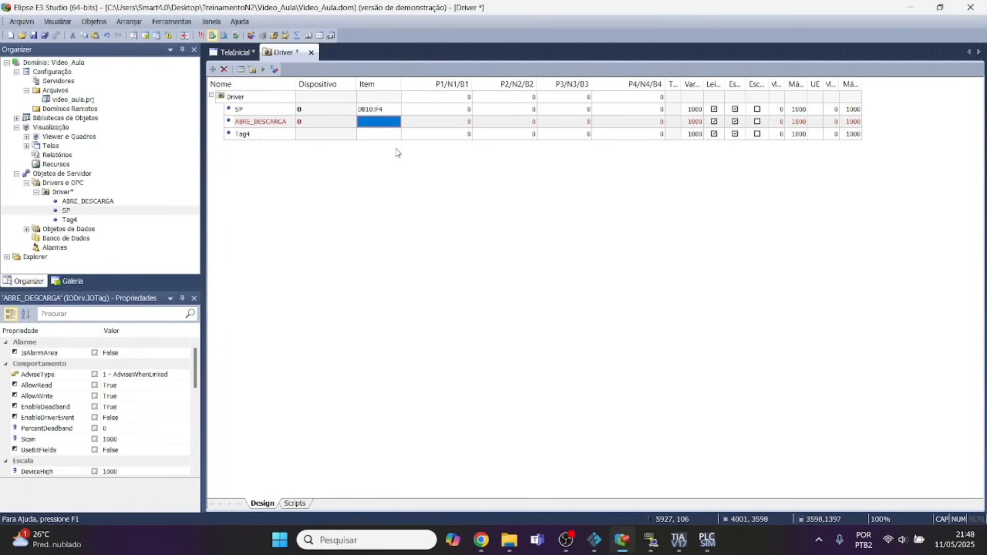
text(M)
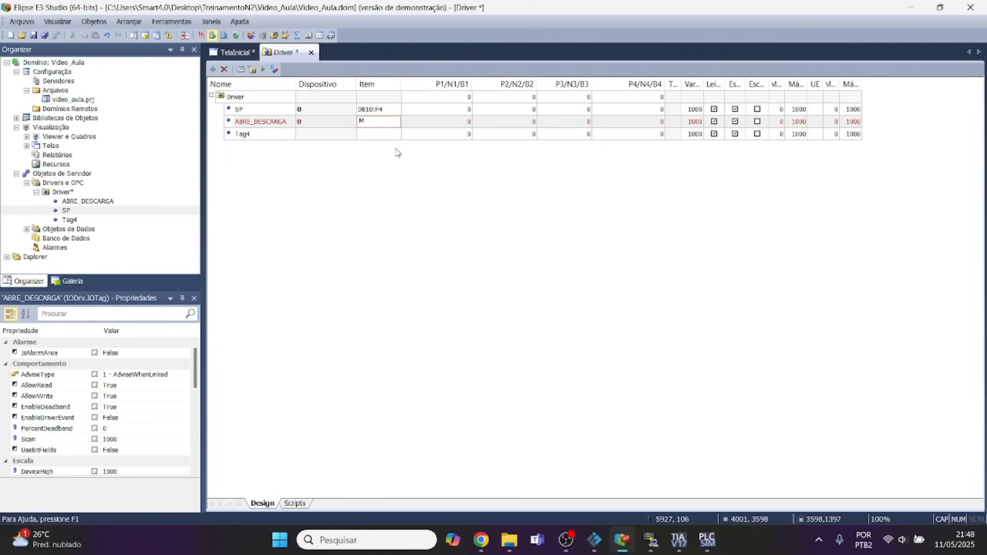
Look up the float type symbol in the MProt manual and extend ABRE_DESCARGA's item to MF in Elipse E3 Studio.
click(480, 540)
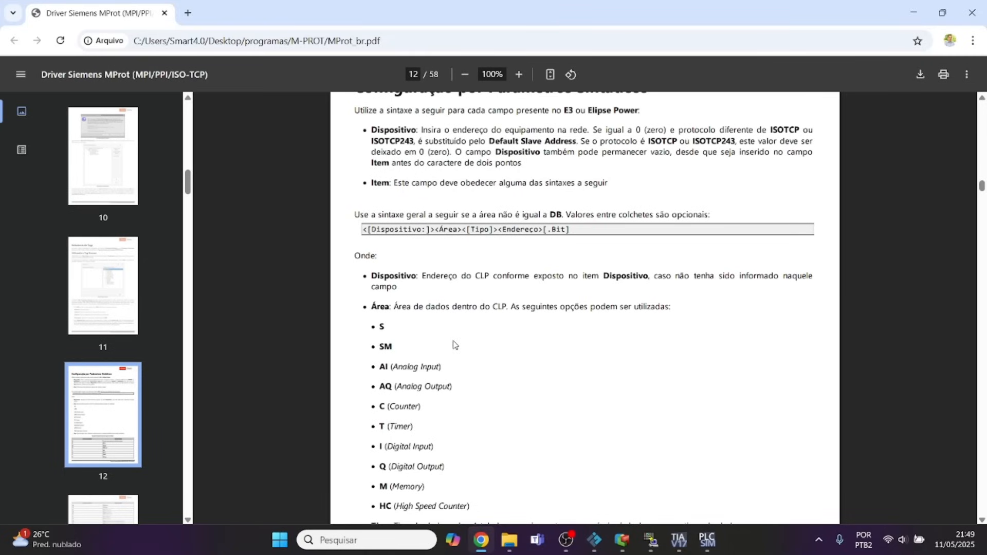
scroll(455, 345, down, 4)
scroll(454, 345, down, 1)
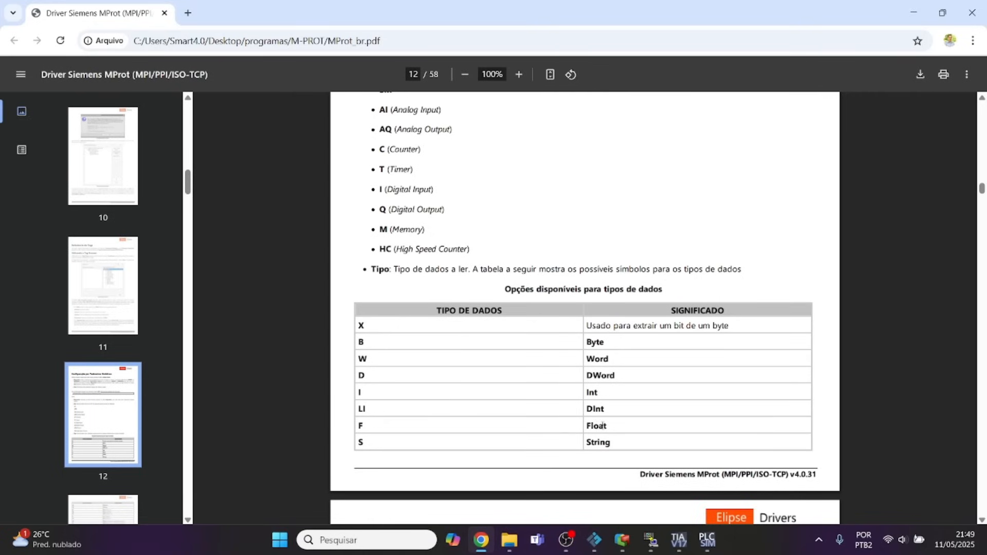
scroll(613, 447, up, 4)
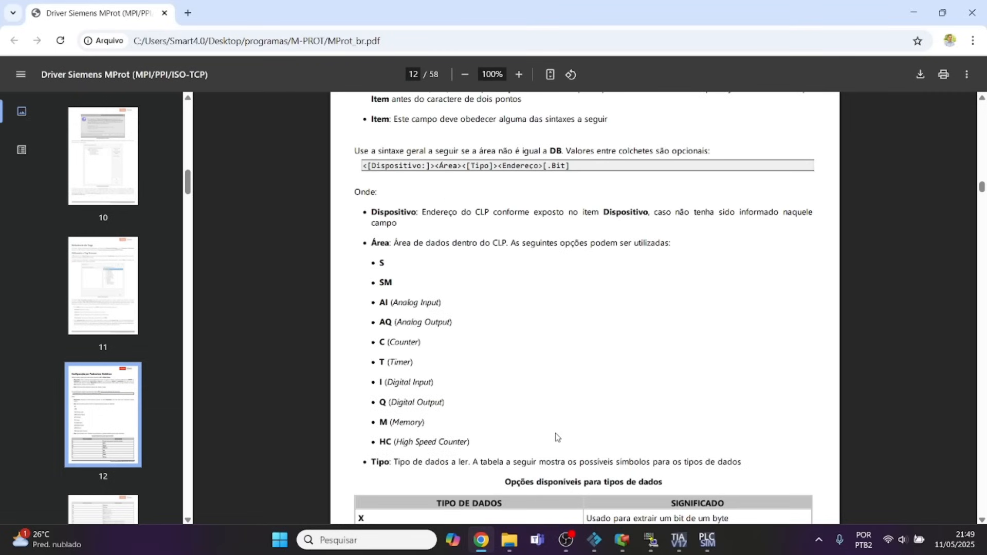
click(621, 539)
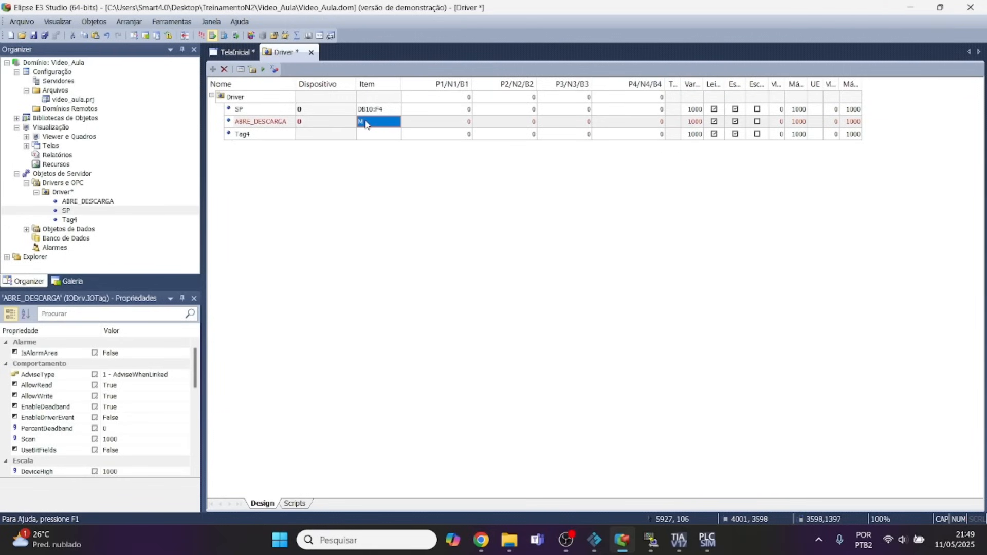
click(366, 124)
click(366, 122)
text(F)
Check the address syntax in the manual and try MF:200 as ABRE_DESCARGA's item in Elipse E3 Studio.
click(482, 540)
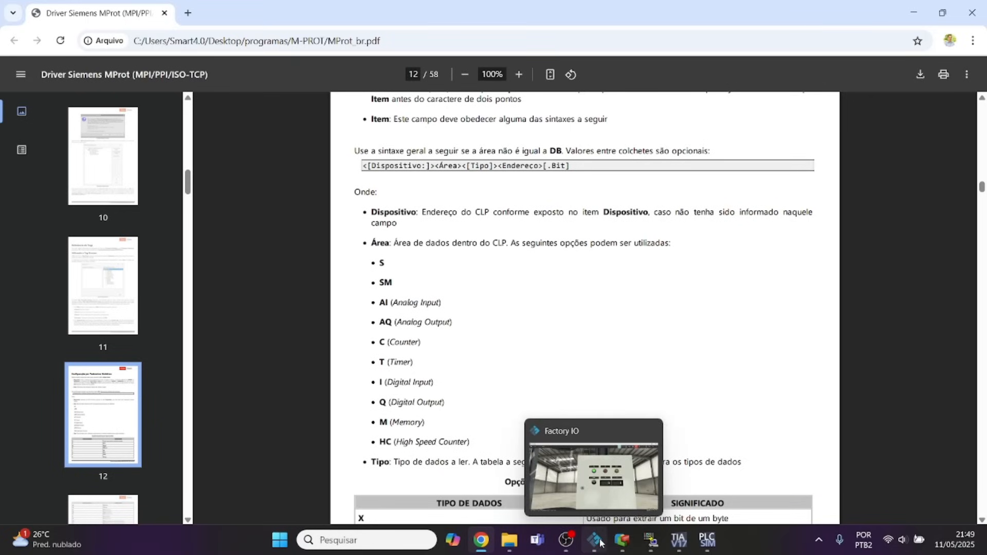
click(622, 540)
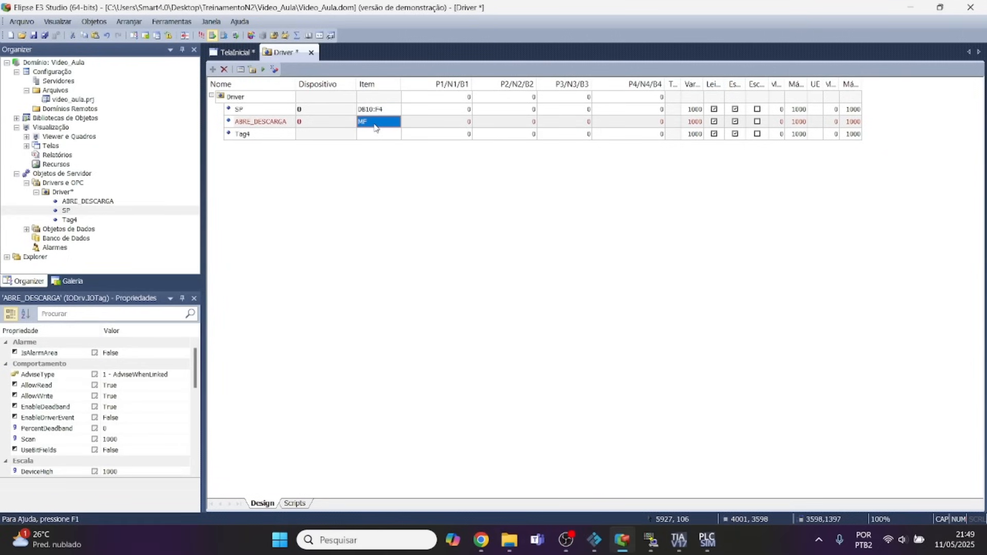
click(374, 124)
click(375, 124)
text(:200)
click(372, 134)
click(377, 125)
Recheck the general item syntax in the manual and set ABRE_DESCARGA's item to MF200 in Elipse E3 Studio.
click(481, 540)
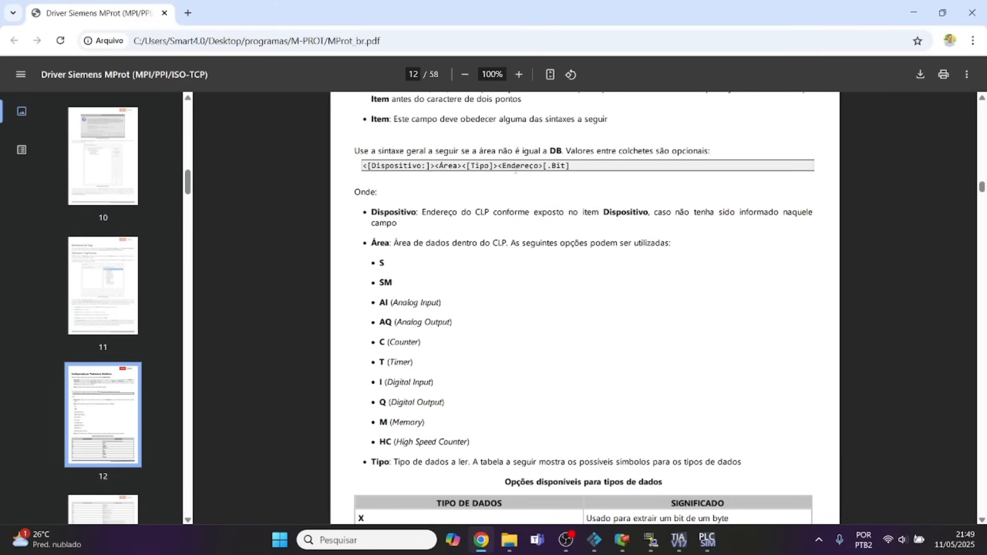
click(621, 540)
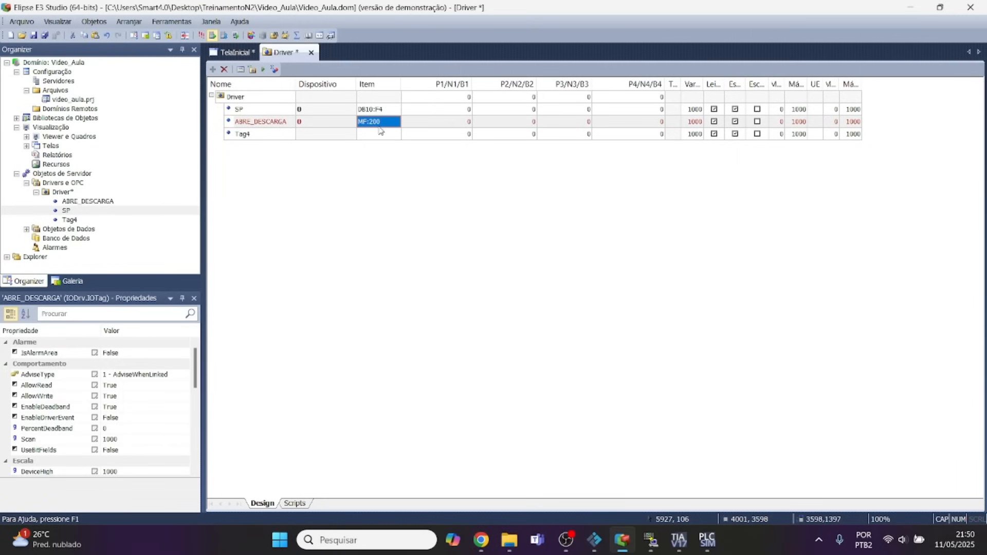
click(379, 126)
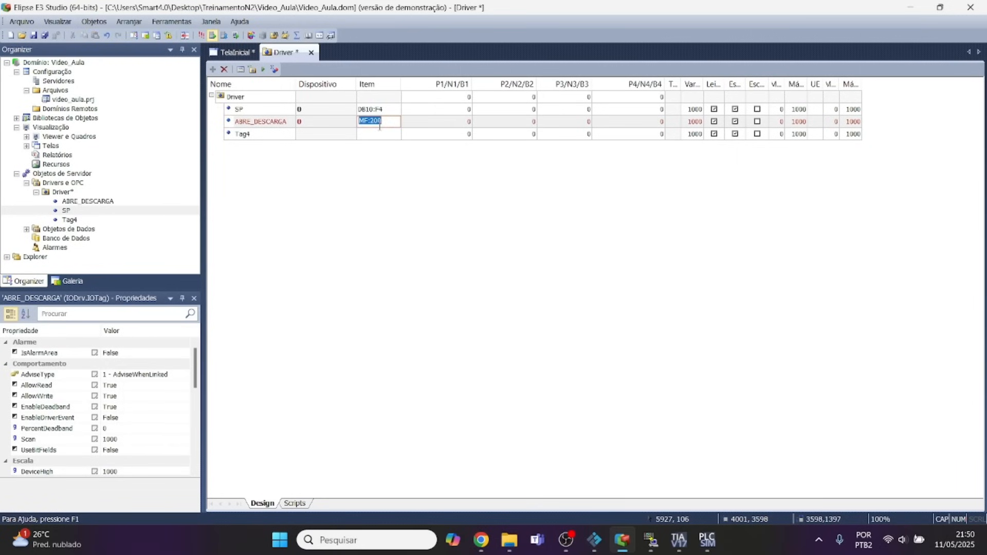
text(MF200)
key(Return)
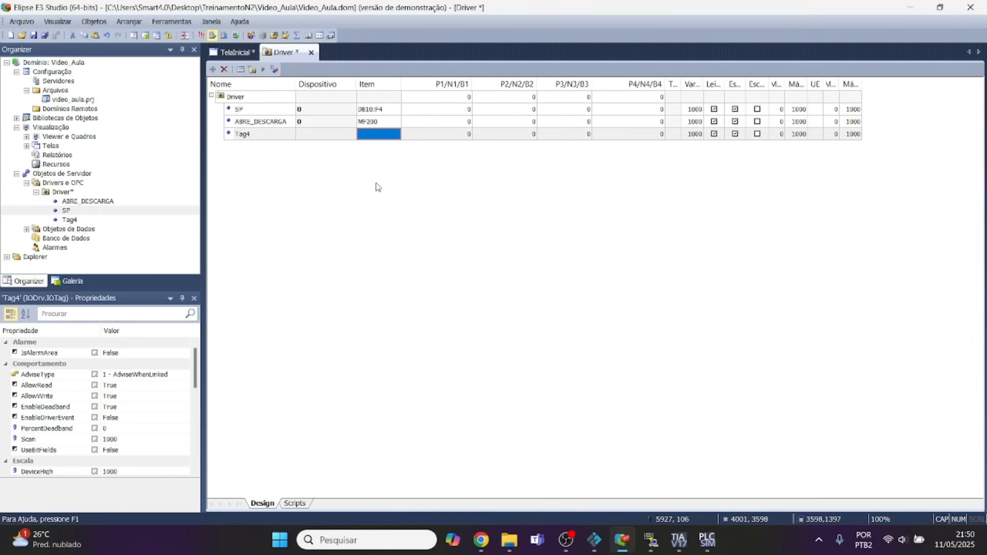
Activate the Driver's communication to read the tags and switch to TIA Portal to view the discharge-valve MOVE block in Network 6.
click(362, 119)
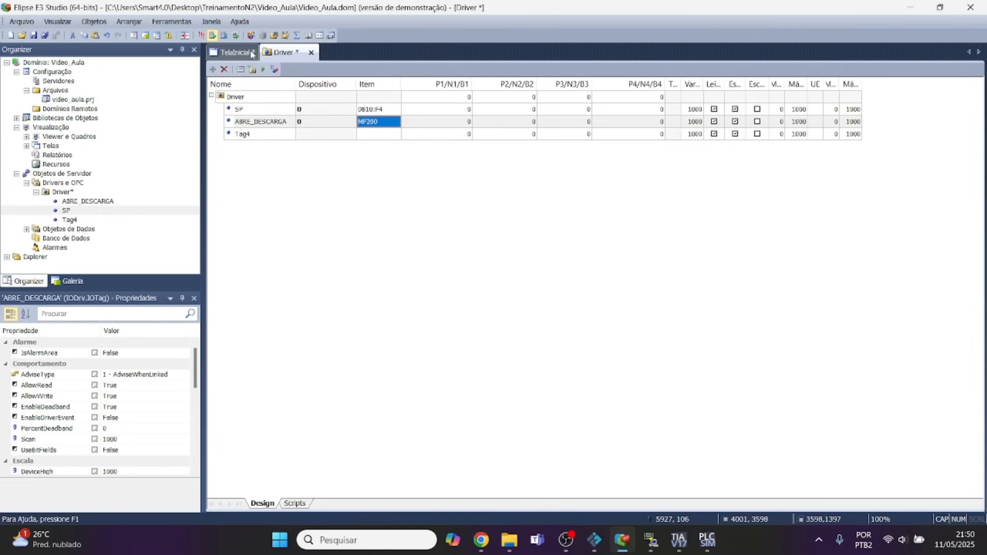
click(263, 69)
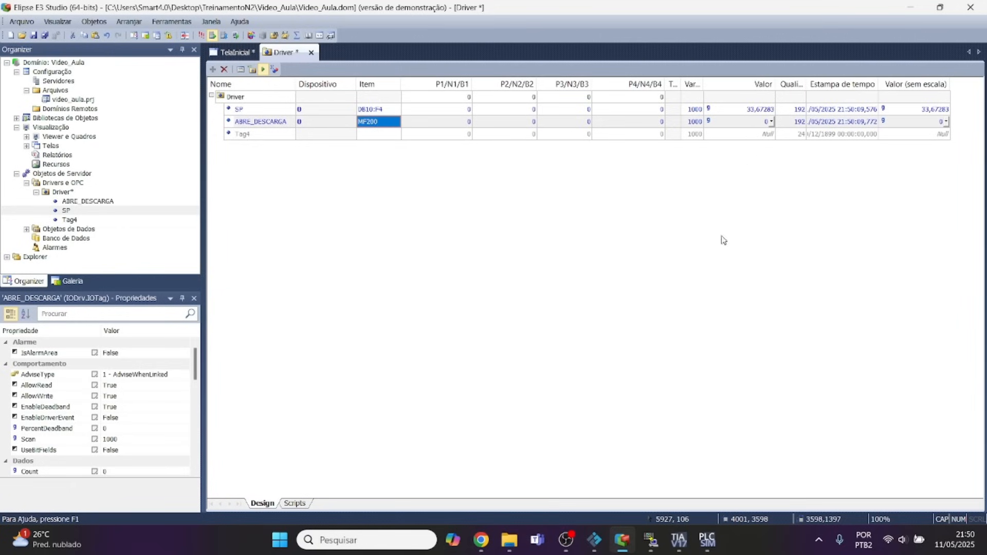
click(676, 544)
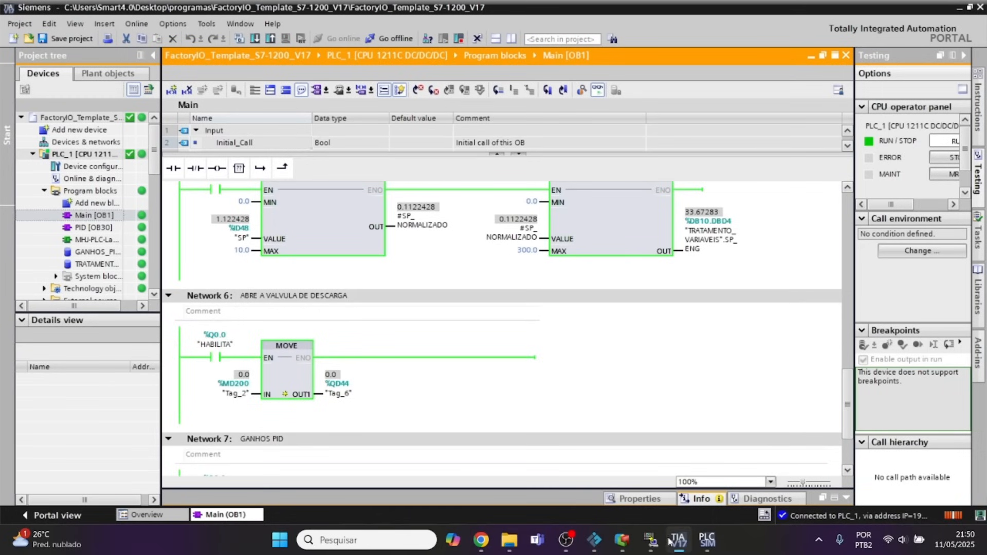
Modify the online value of the MOVE block's input operand Tag_2 (%MD200) in Network 6 to 4.9.
right_click(236, 394)
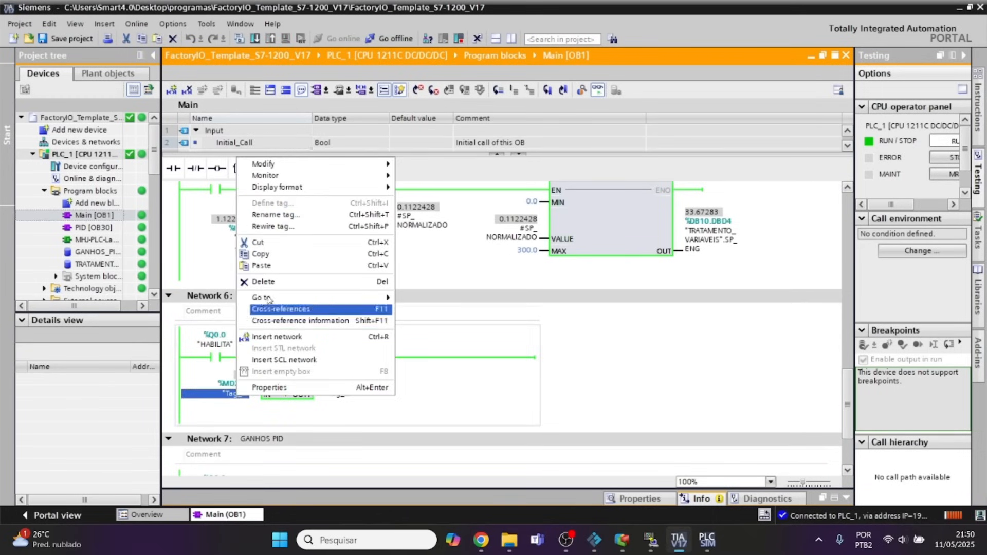
mouse_move(307, 169)
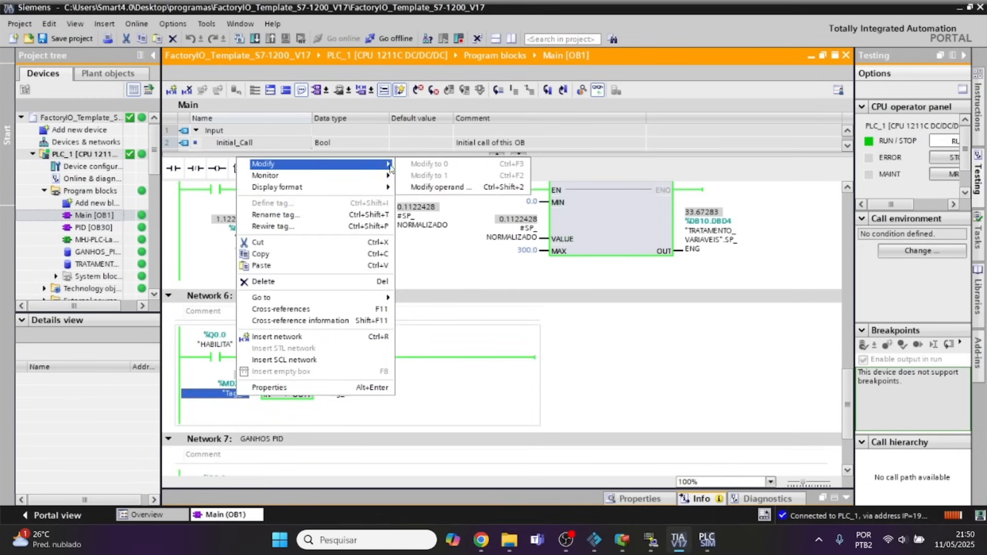
click(463, 187)
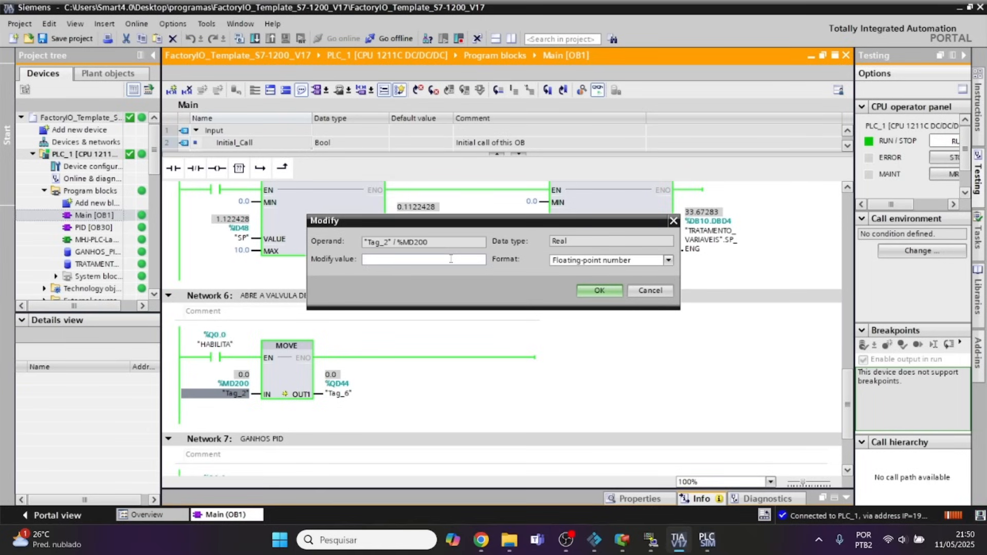
text(4.9)
key(Return)
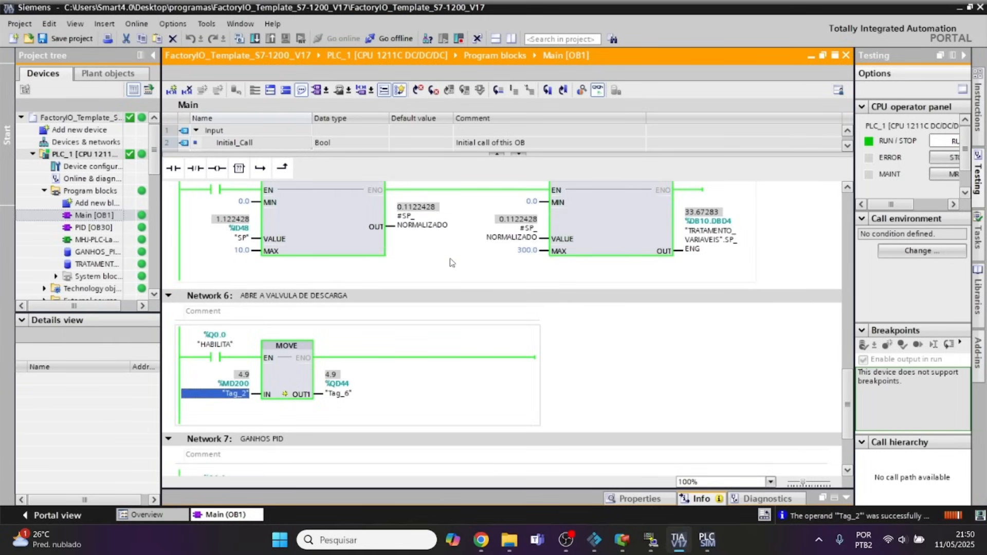
Switch to Elipse E3 Studio, deactivate the Driver's communication, and replace SP's separate device entry with the combined item 0:DB10:F4.
click(623, 541)
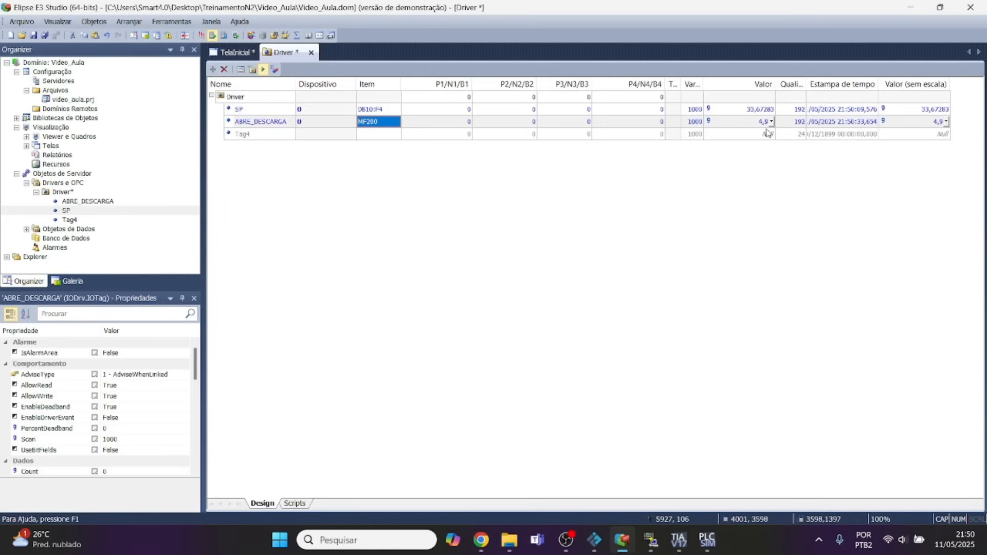
click(263, 70)
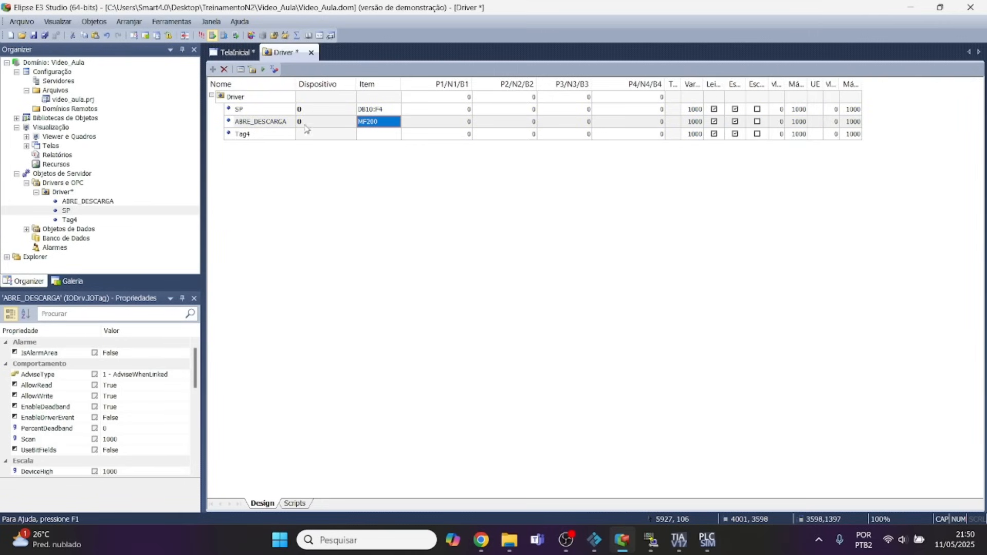
click(362, 110)
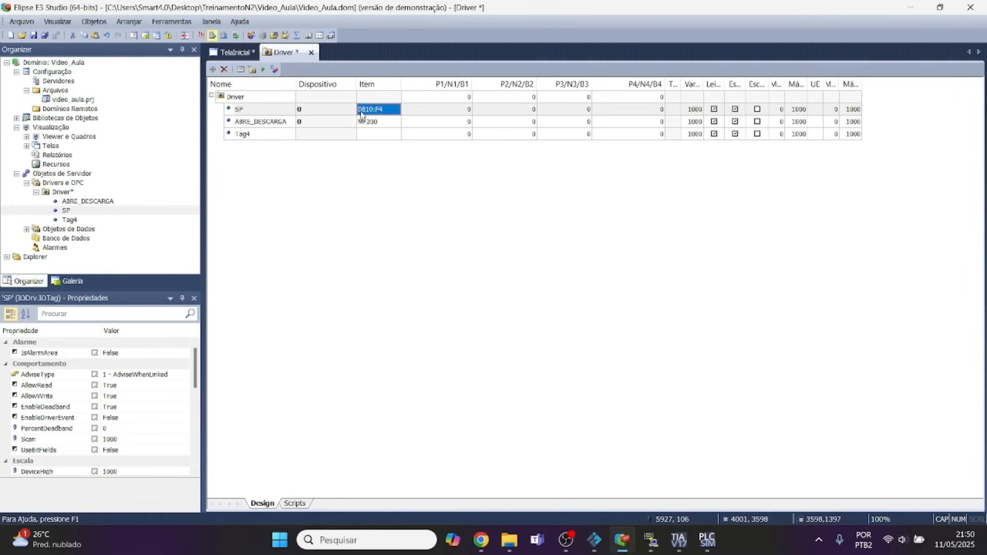
click(362, 111)
click(360, 109)
text(0:)
click(336, 113)
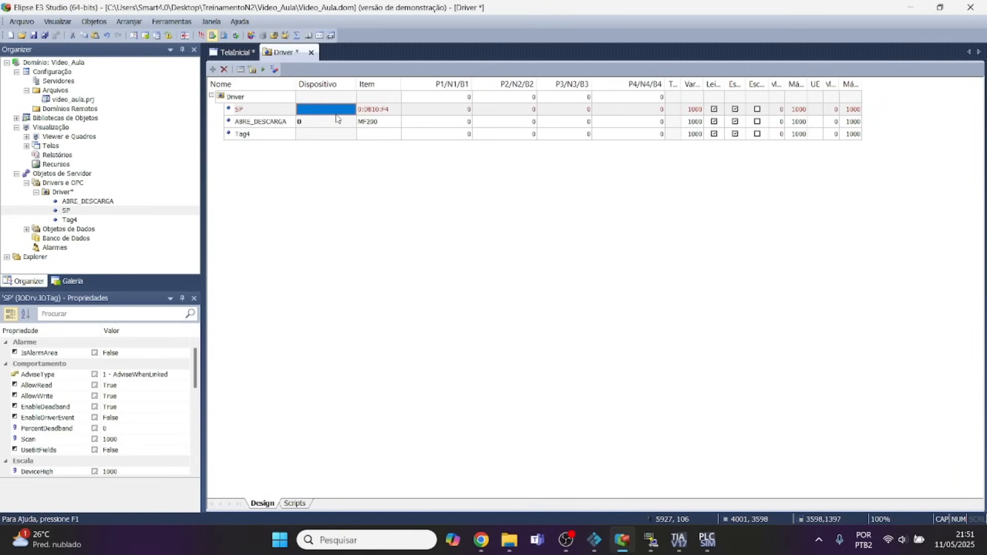
Clear ABRE_DESCARGA's device entry and set its item to 0:MF200.
click(381, 121)
click(329, 126)
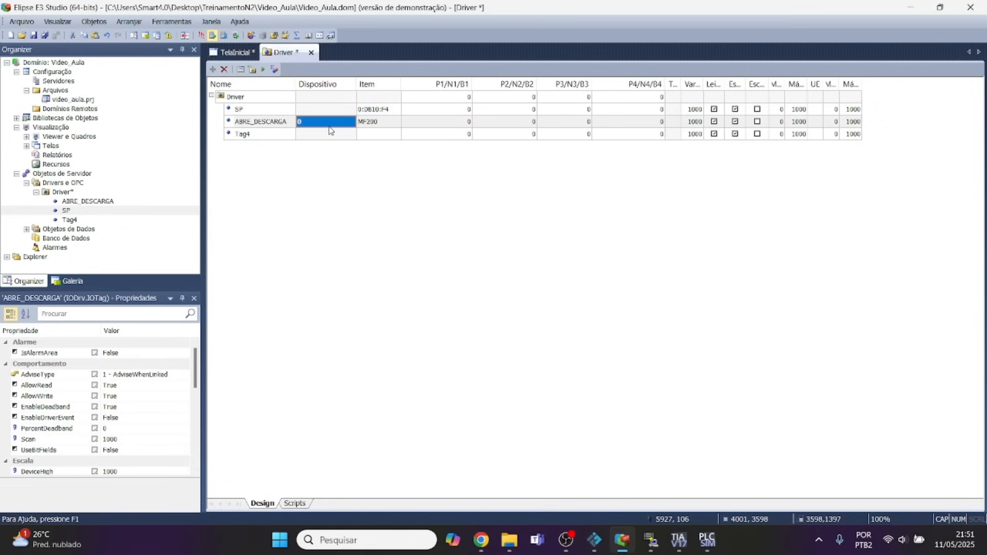
click(361, 127)
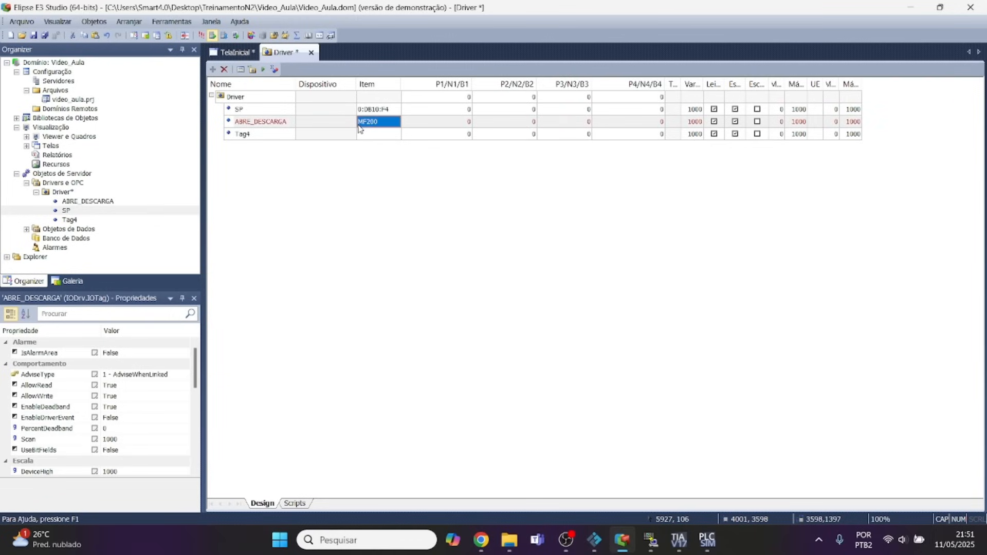
click(360, 128)
click(360, 126)
text(:)
key(Return)
click(419, 123)
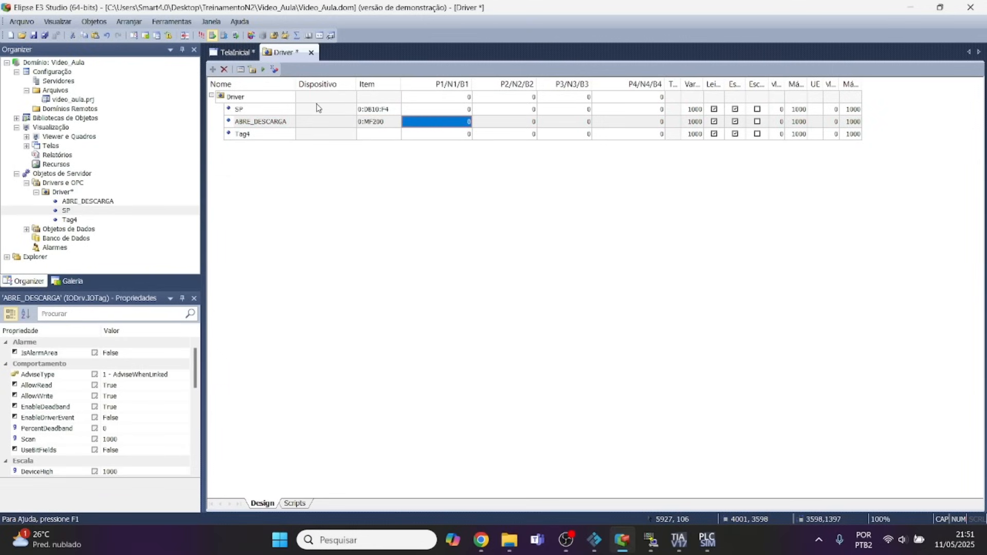
Save the project and briefly activate the Driver's communication to test the tag readings.
click(43, 37)
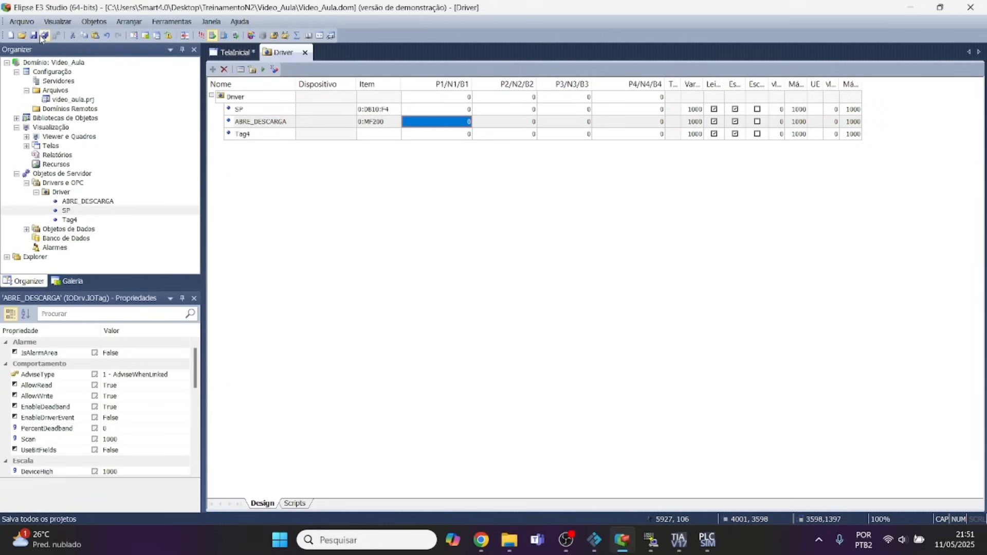
click(263, 70)
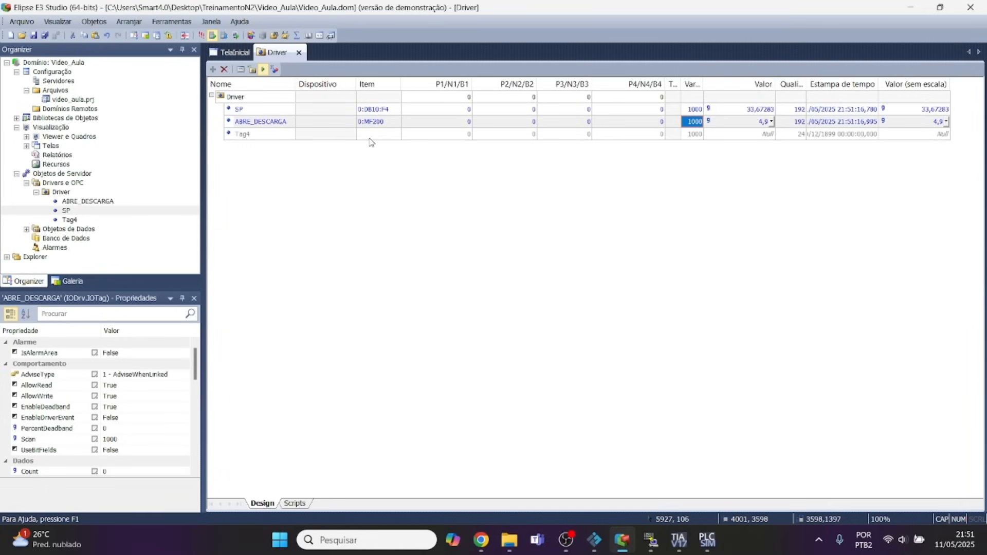
click(262, 69)
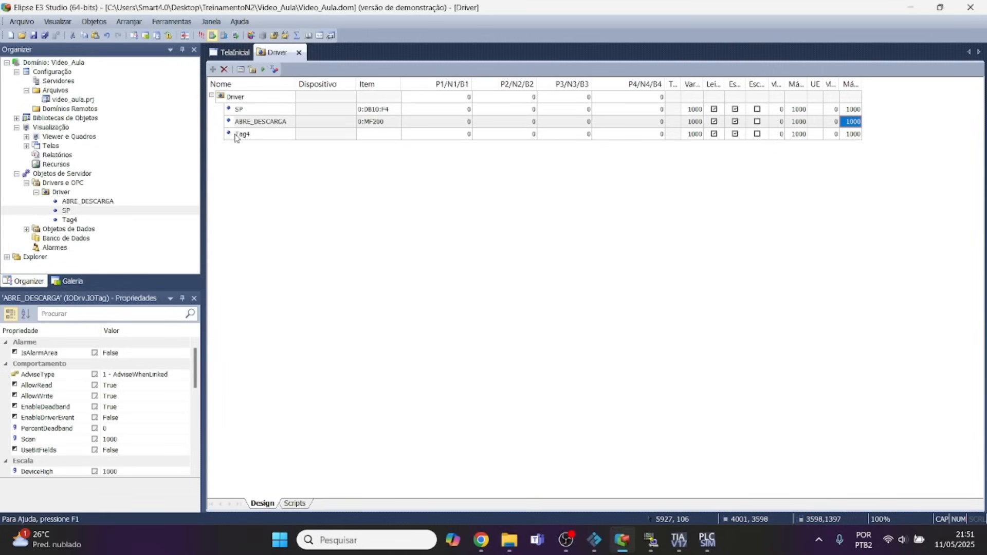
Switch to TIA Portal and view the scaled level output's DB address in Network 4 of Main [OB1].
click(679, 540)
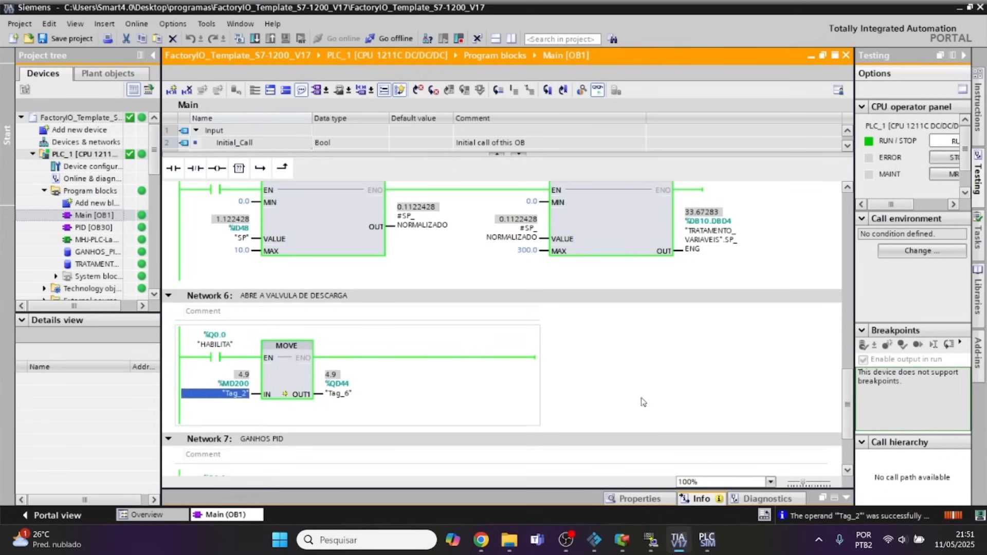
scroll(566, 334, up, 5)
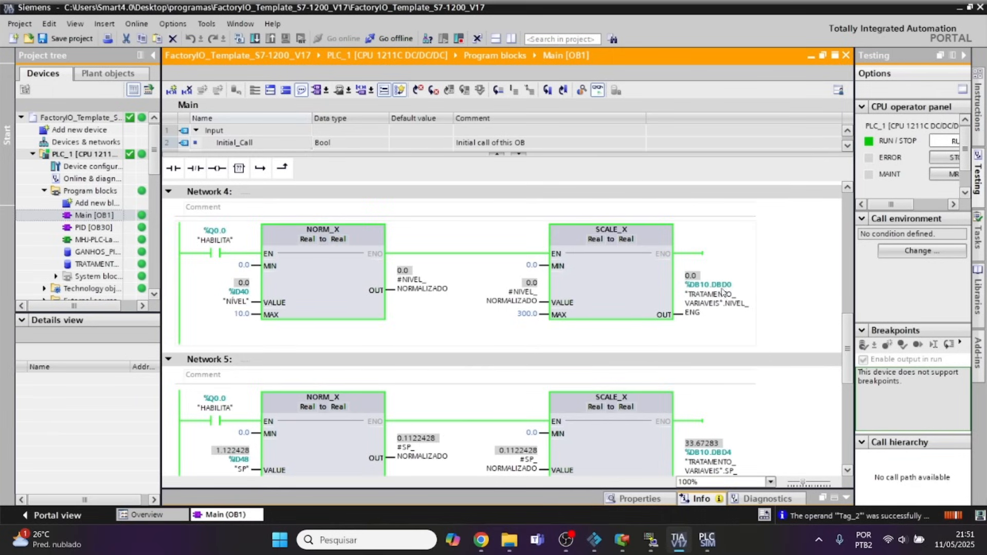
click(812, 55)
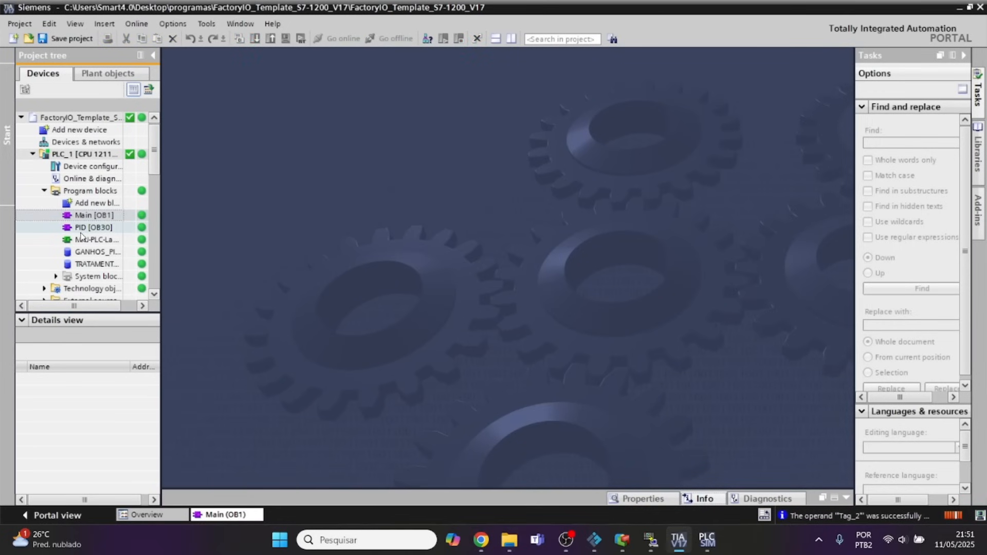
double_click(93, 214)
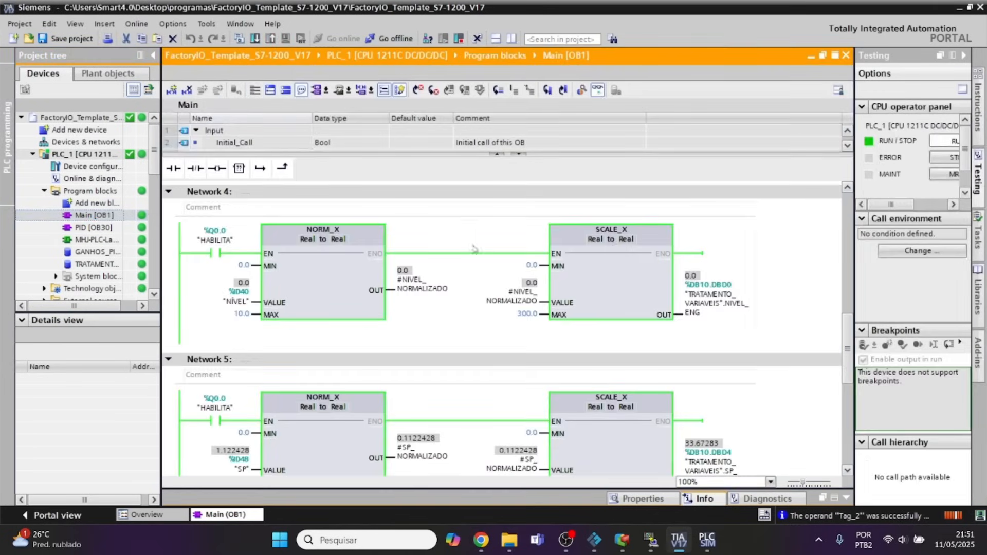
Switch back to Elipse E3 Studio and rename Tag4 as NÍVEL_ENG.
click(623, 541)
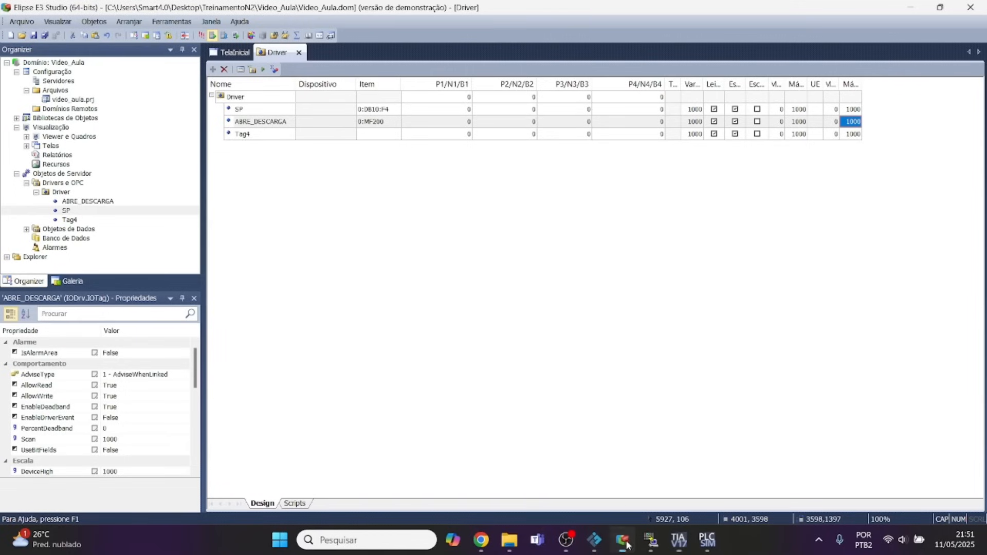
double_click(266, 136)
click(263, 504)
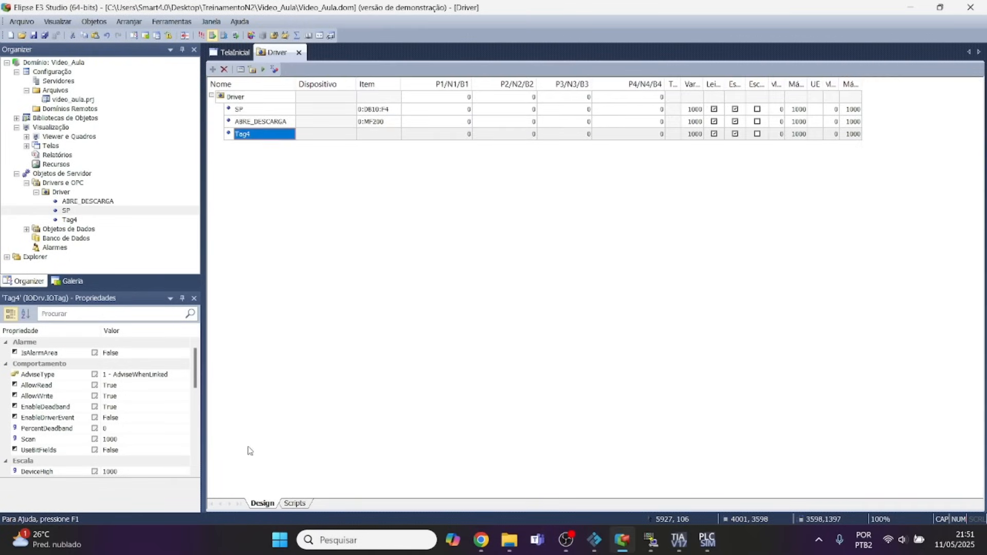
text(n)
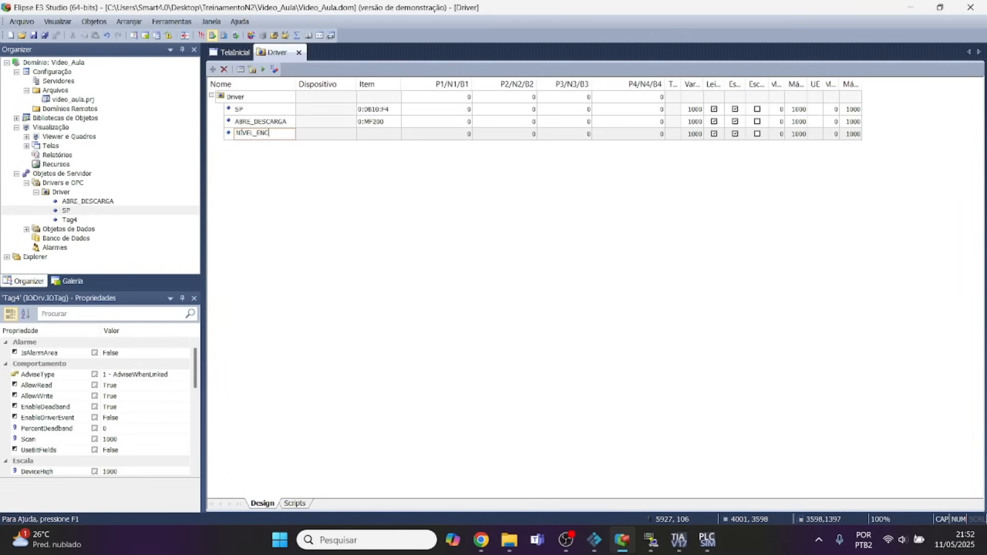
click(431, 134)
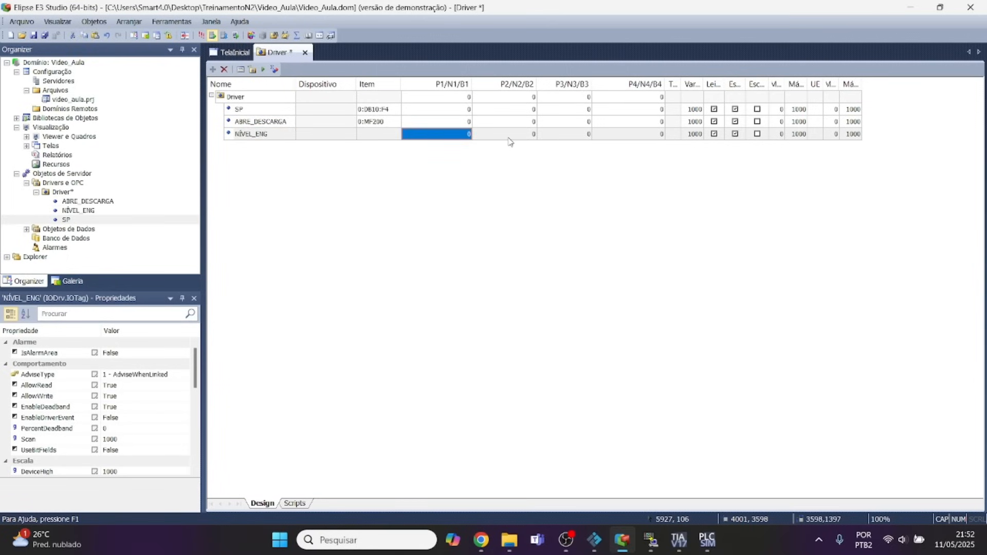
Look up the numeric N/B parameter syntax and the data type and data area codes in the MProt manual.
click(481, 540)
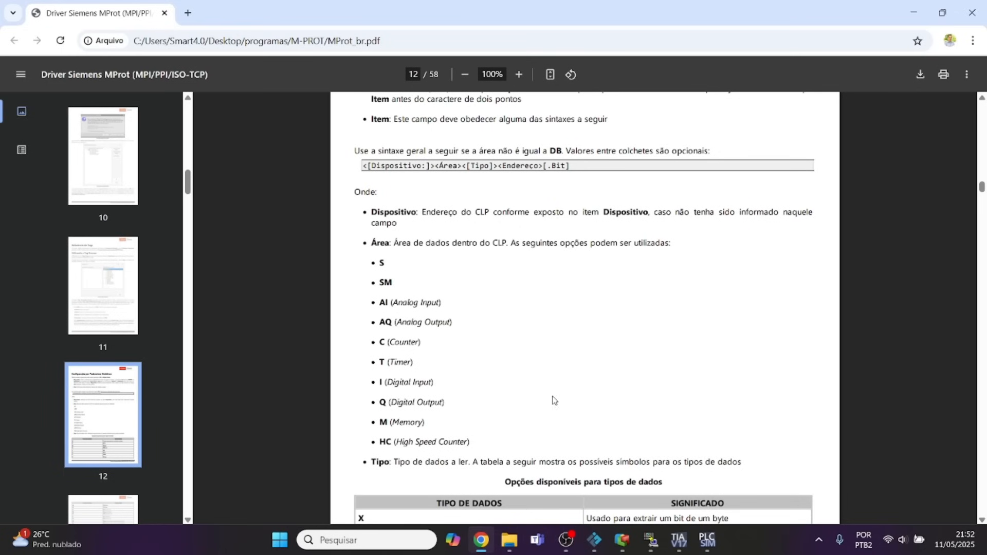
scroll(551, 358, down, 5)
scroll(550, 359, down, 10)
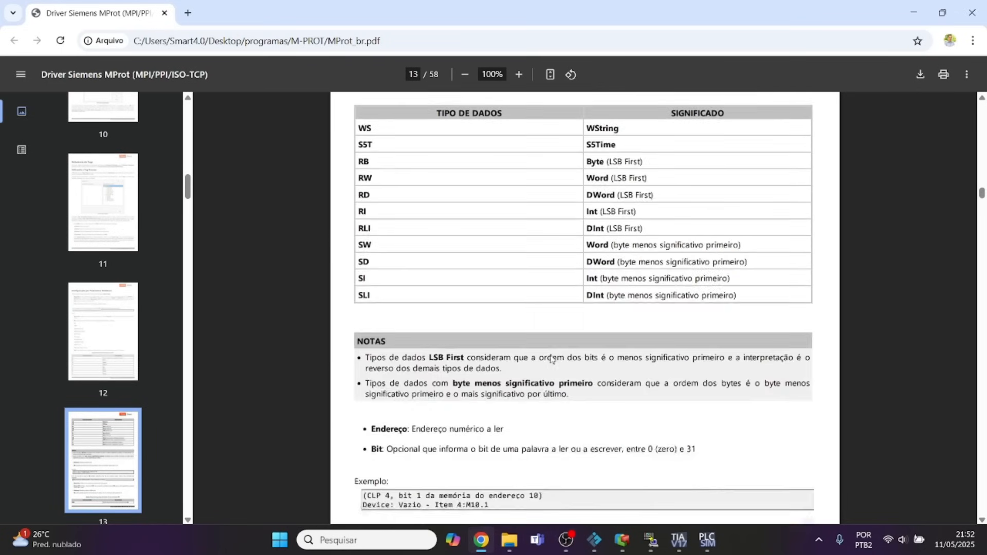
scroll(551, 359, down, 20)
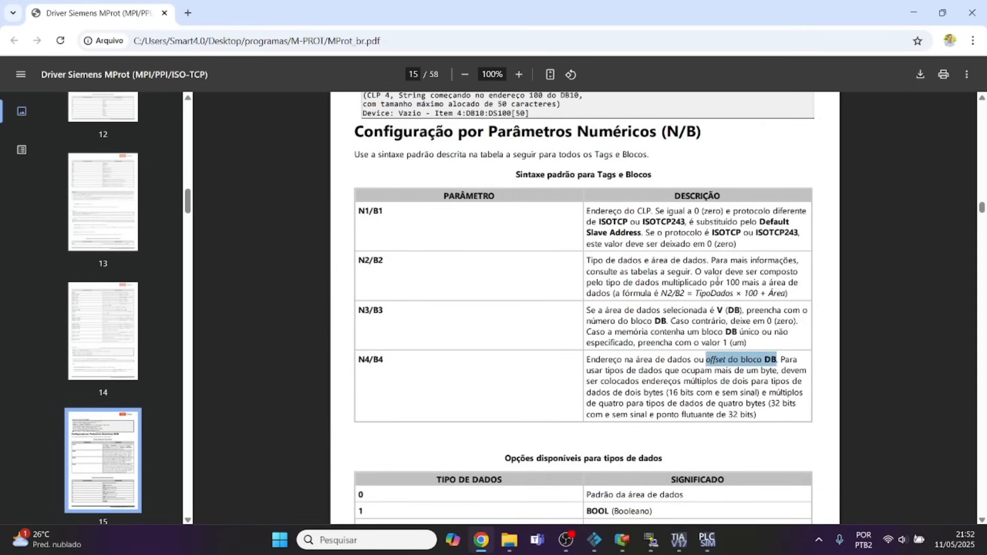
scroll(658, 326, down, 6)
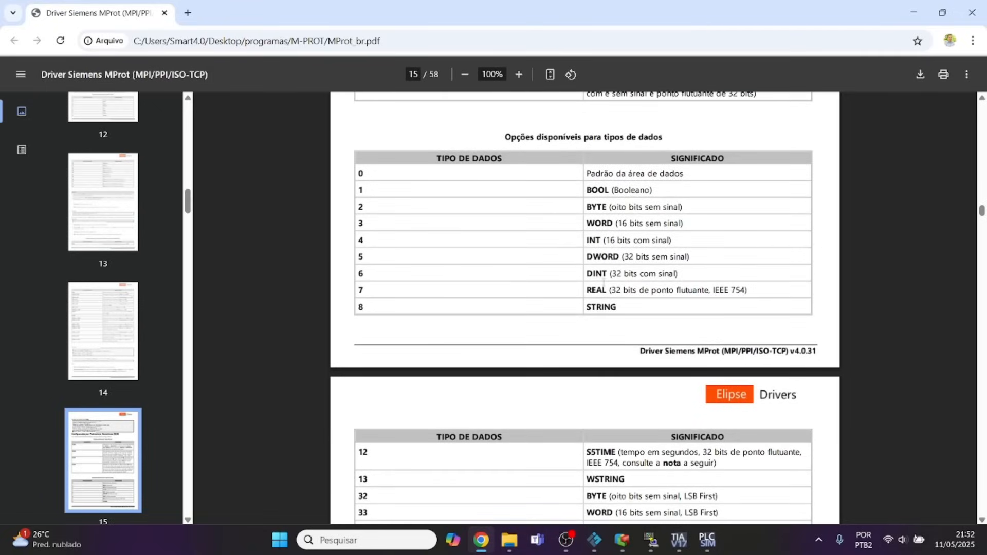
scroll(603, 284, down, 11)
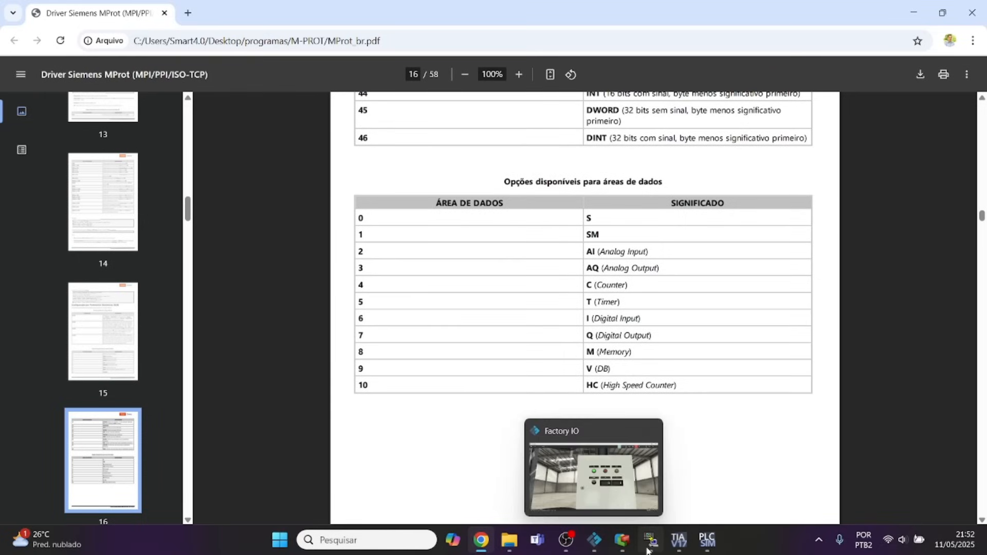
In Elipse E3 Studio, set NÍVEL_ENG's P2/N2/B2 parameter to 709.
click(620, 546)
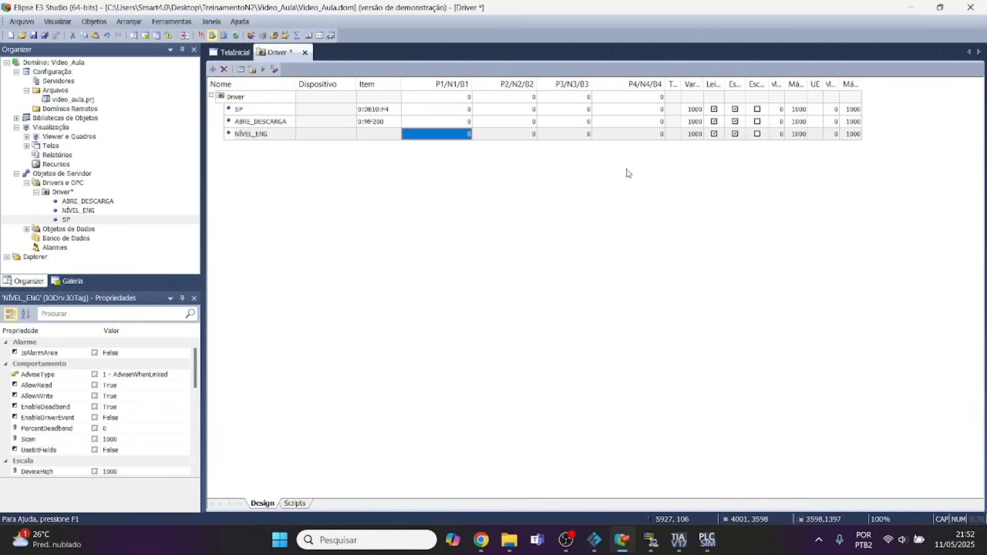
click(527, 138)
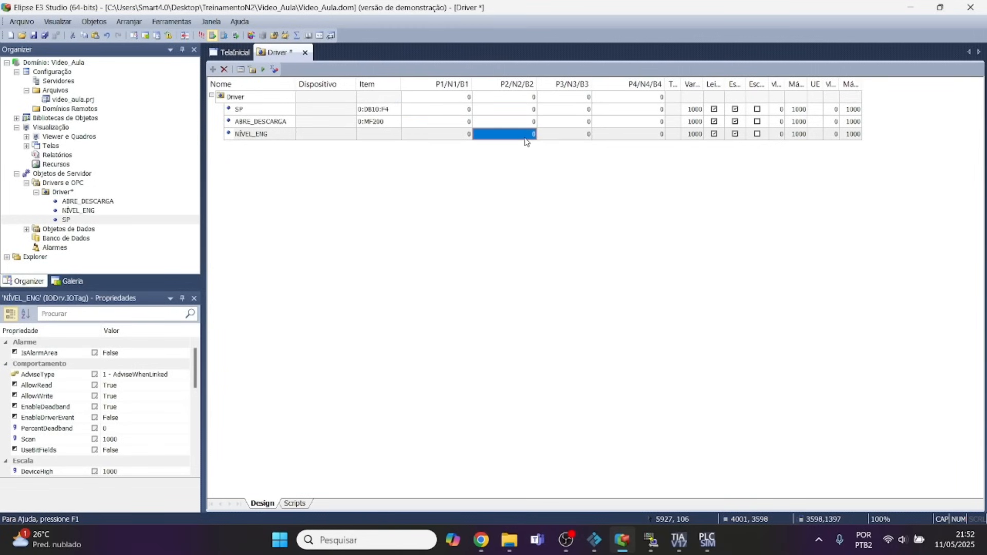
text(709)
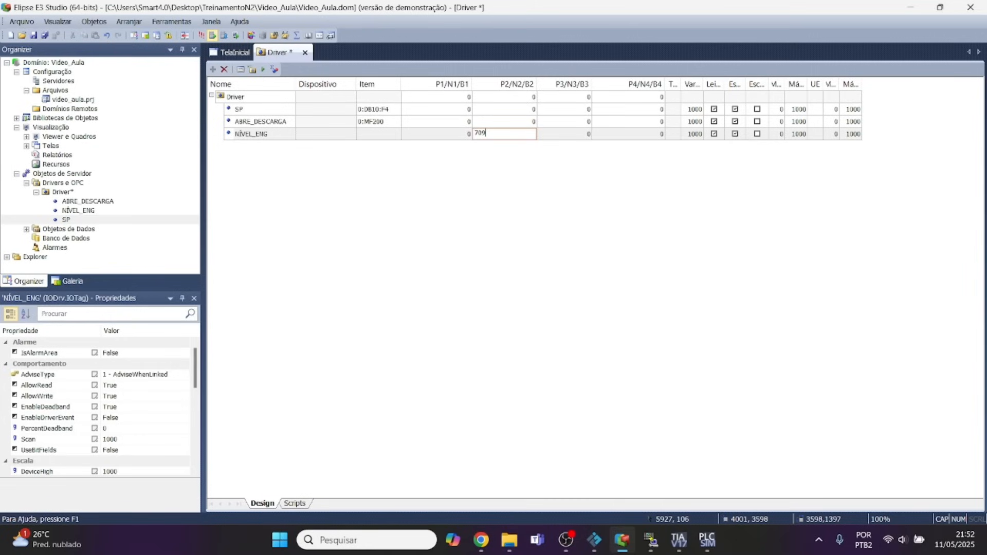
click(569, 136)
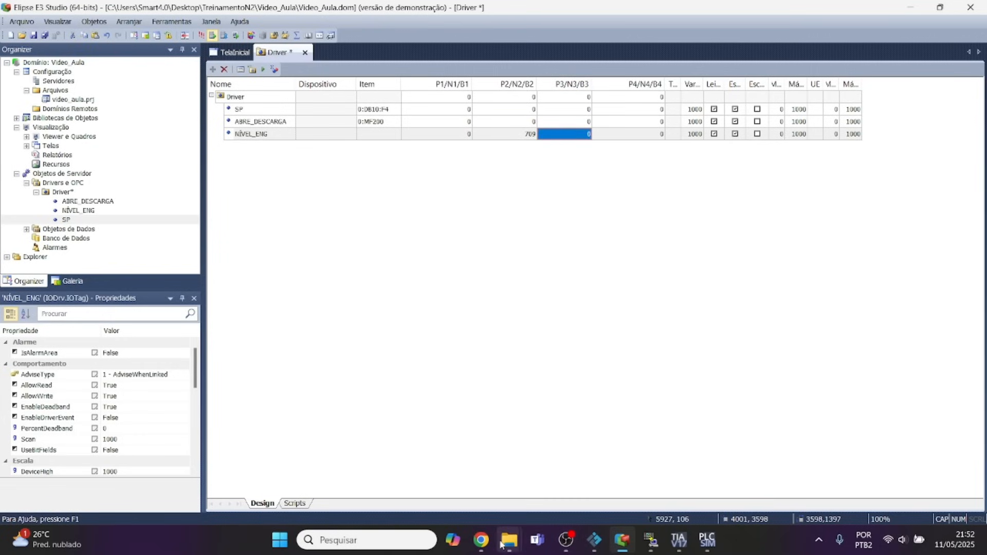
Check the N3/B3 and N4/B4 descriptions in the MProt manual, and view the level's DB address in TIA Portal.
click(483, 541)
scroll(592, 370, down, 4)
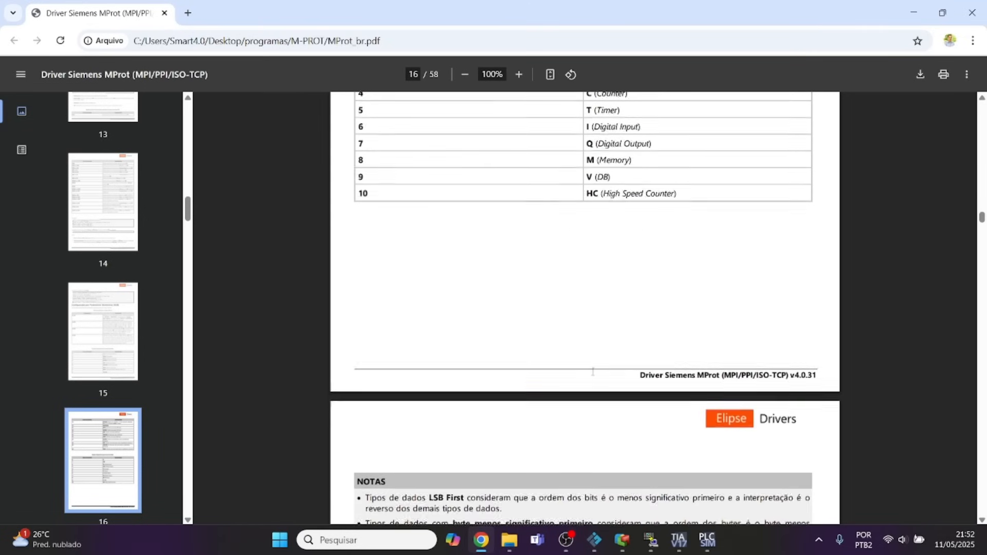
scroll(593, 371, up, 10)
scroll(592, 370, down, 4)
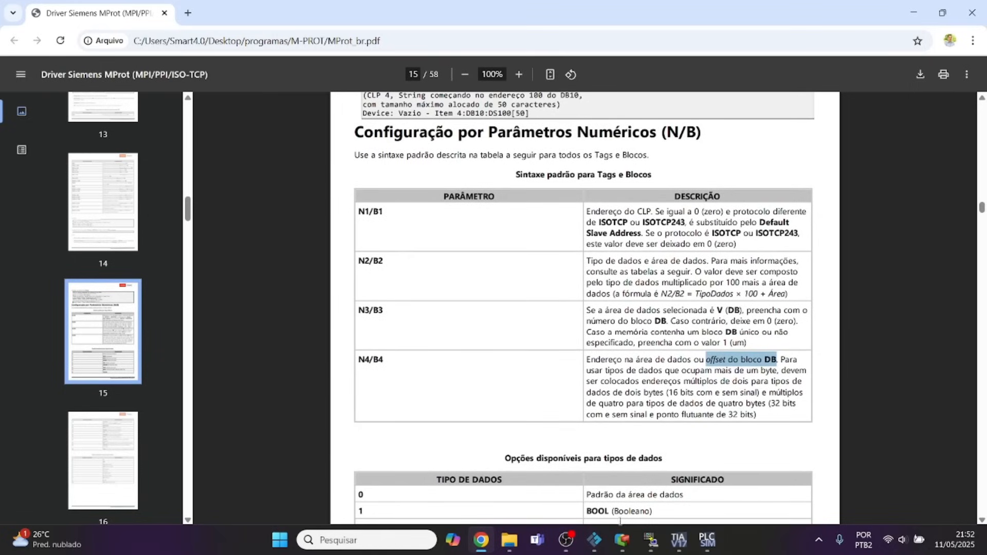
click(622, 540)
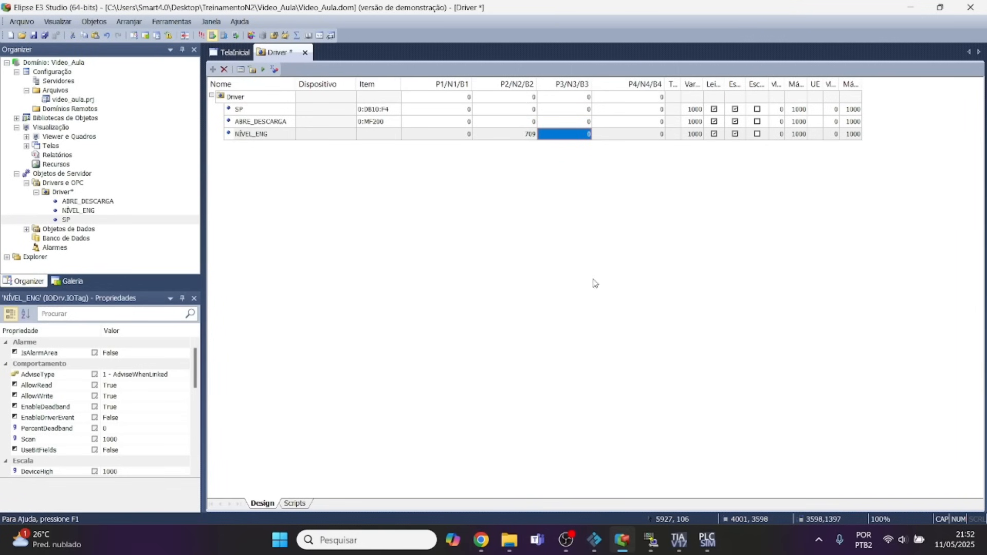
click(679, 540)
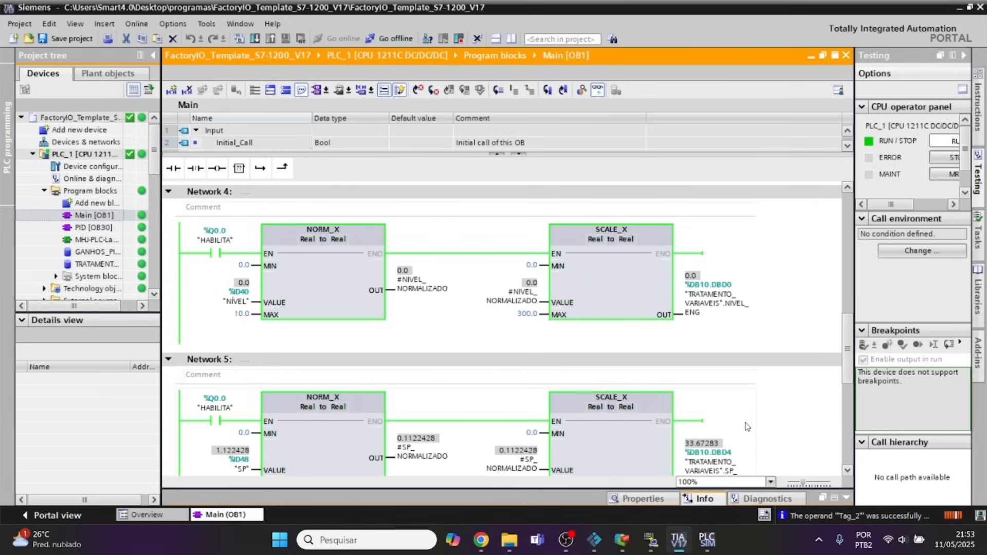
Switch to Elipse E3 Studio, set NÍVEL_ENG's P3/N3/B3 parameter to 10 and activate the driver communication.
scroll(705, 300, down, 3)
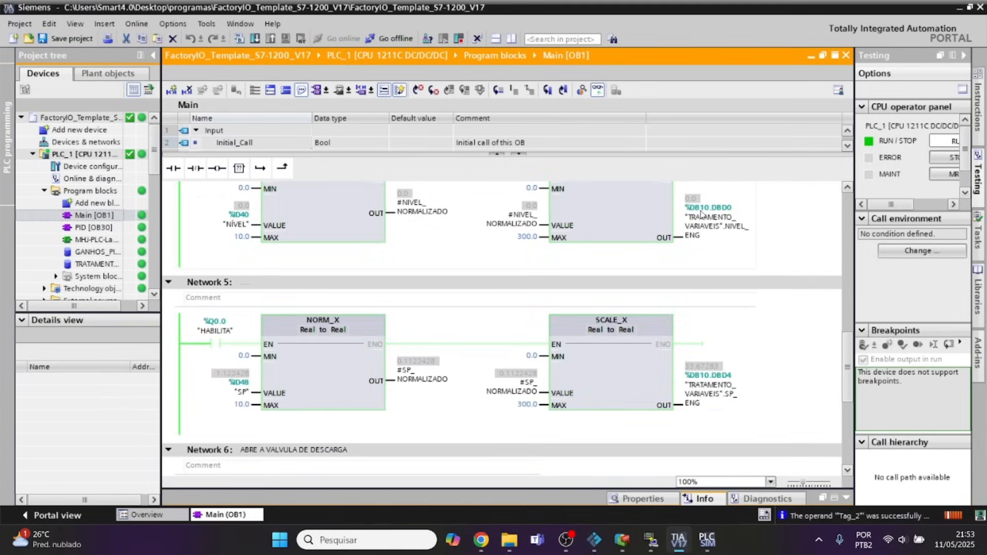
click(622, 540)
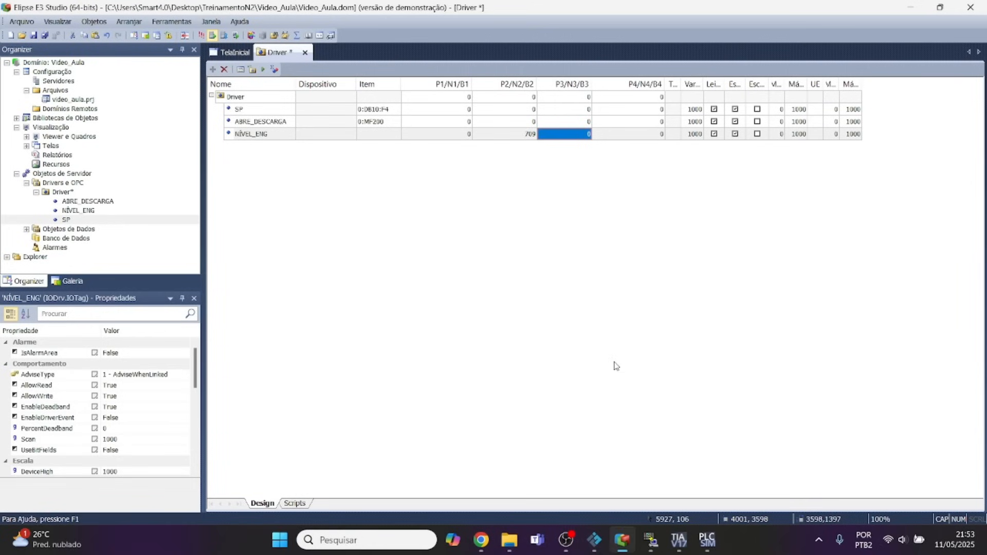
text(1)
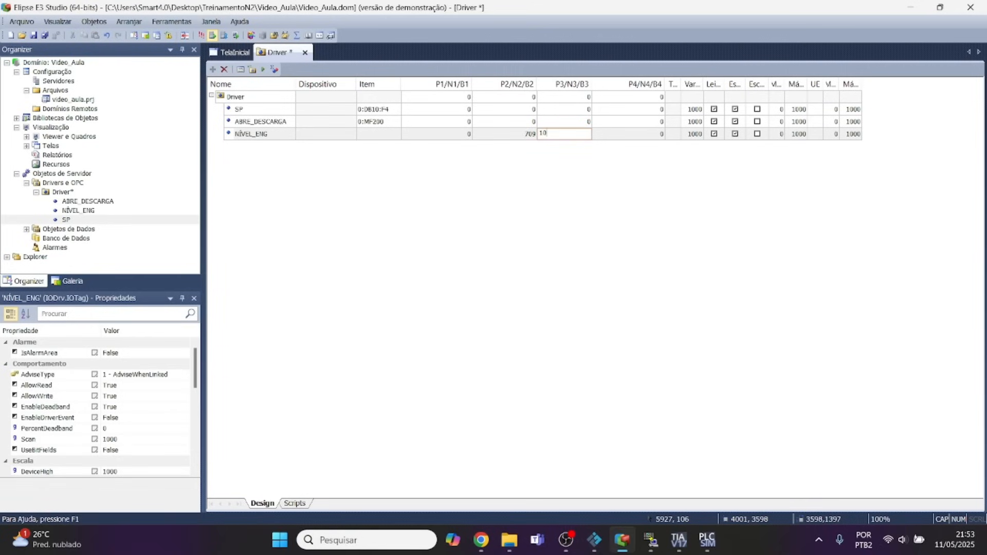
click(617, 135)
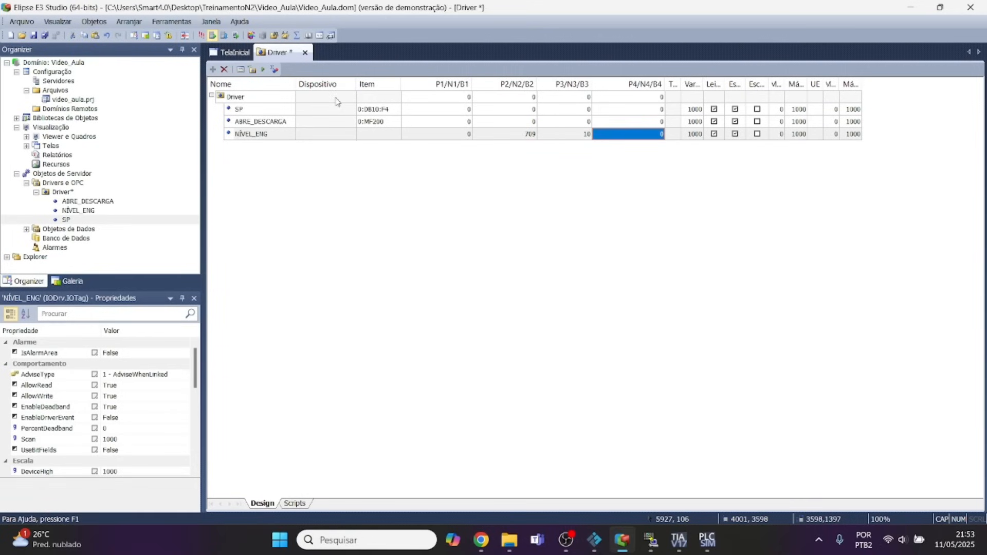
click(263, 69)
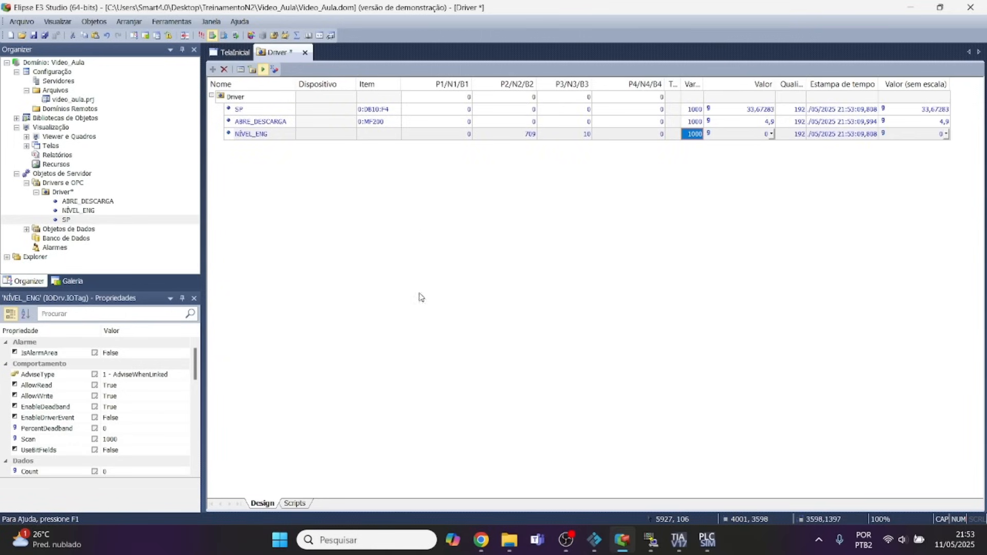
In Factory I/O, dock all tags and force the Fill valve to about 6.3.
click(595, 543)
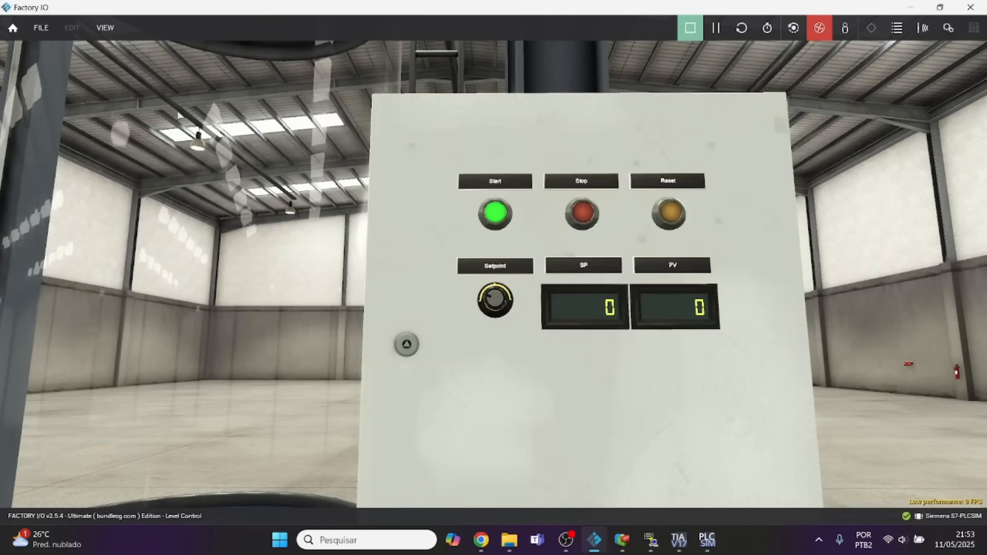
click(41, 32)
click(105, 30)
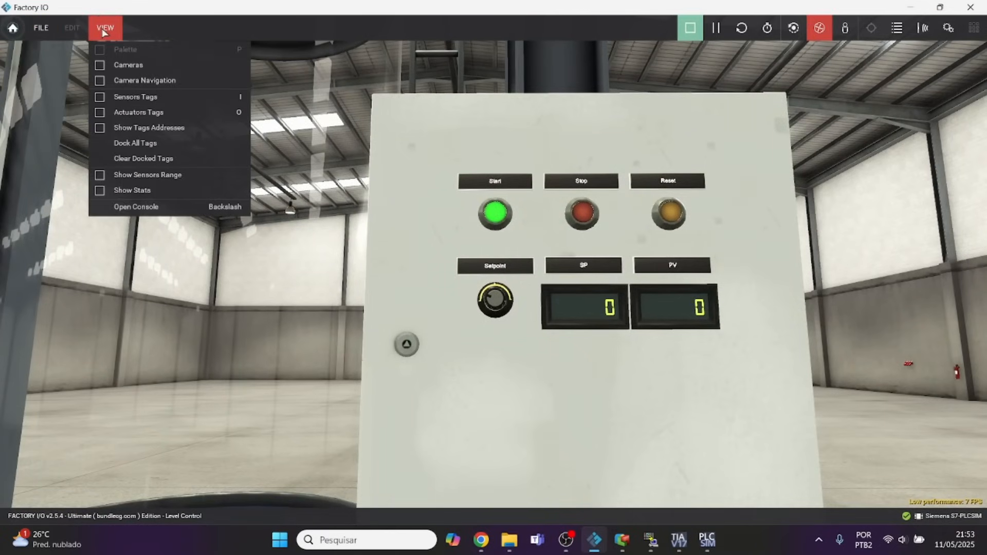
click(147, 143)
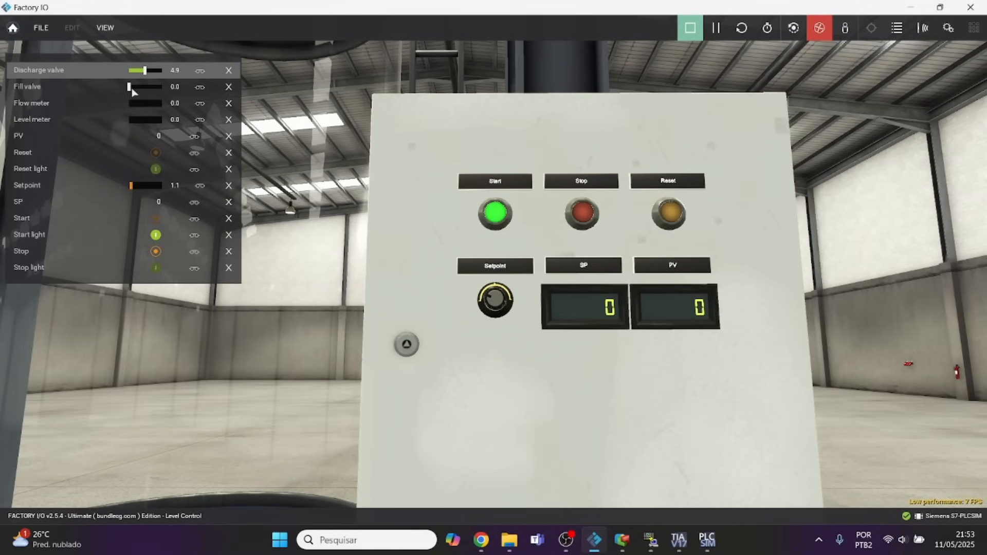
drag(130, 92, 149, 88)
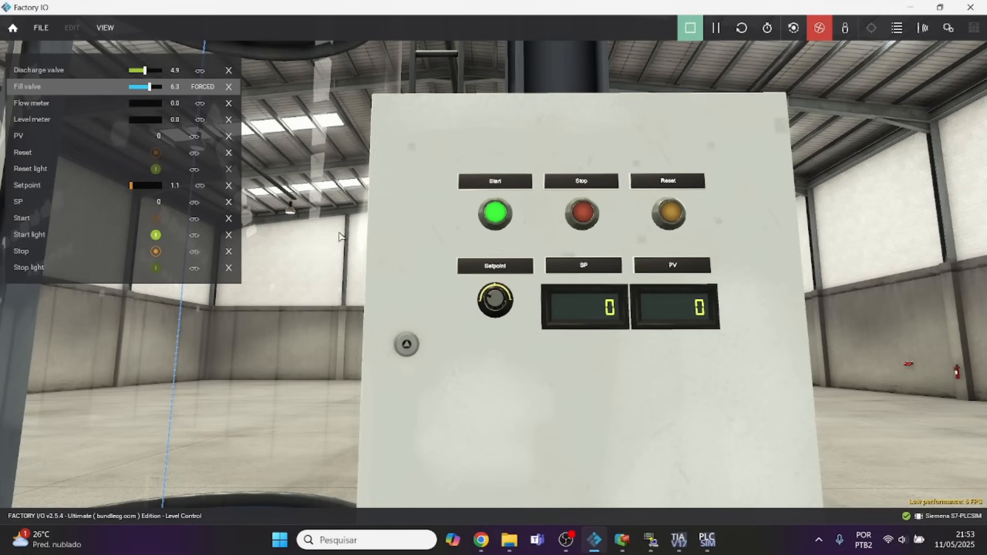
Switch back to Elipse E3 Studio, bring up the TelaInicial screen and select the lower display box.
click(622, 540)
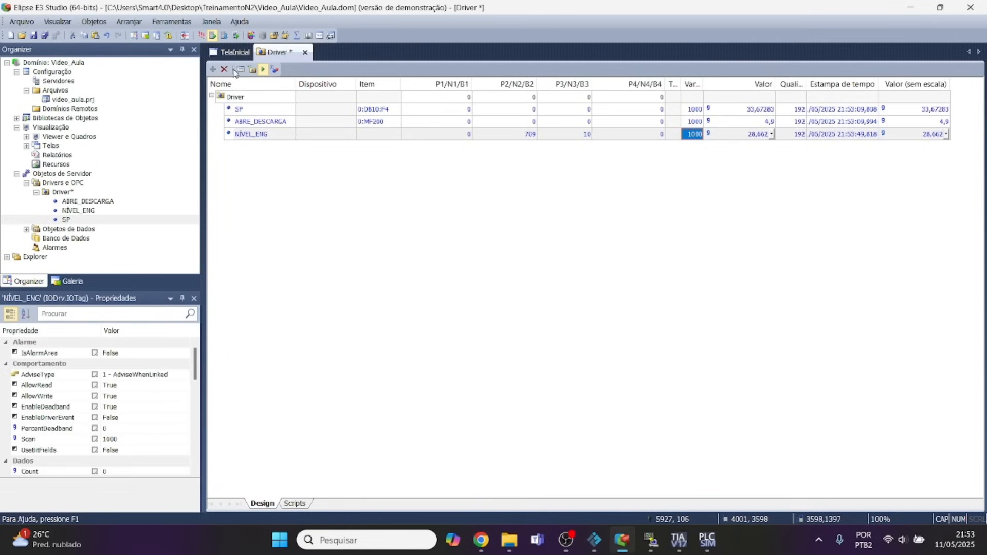
click(230, 54)
click(363, 204)
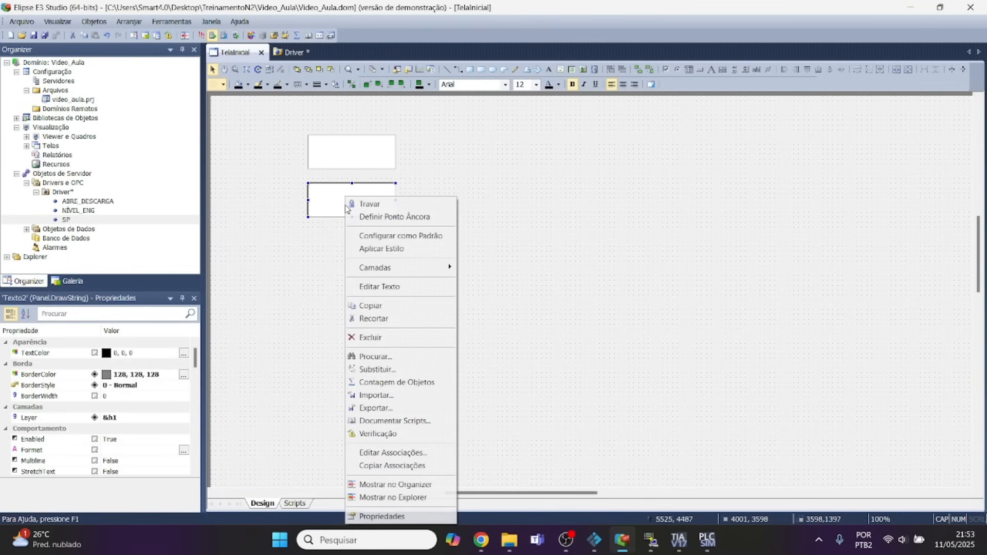
right_click(345, 197)
click(382, 517)
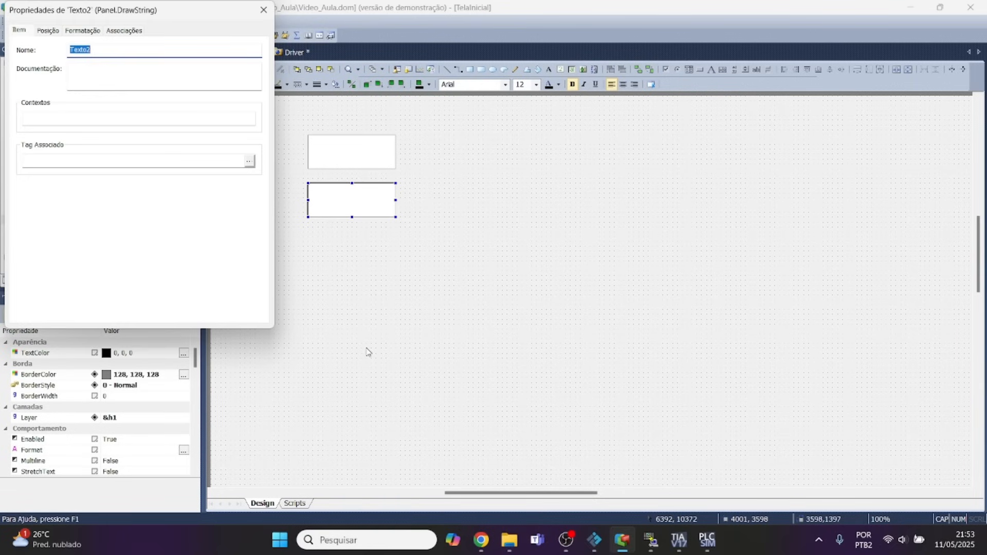
click(129, 32)
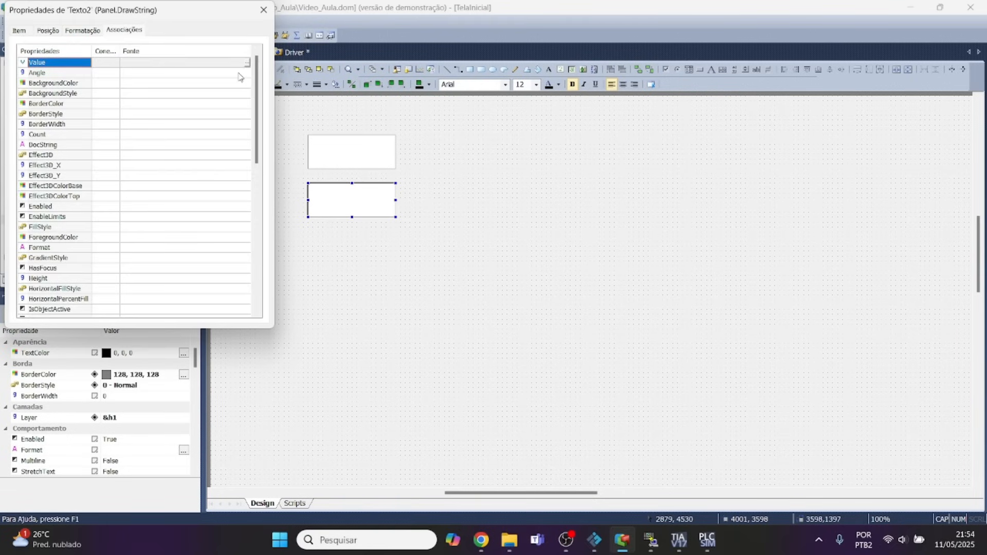
click(264, 10)
Associate the lower display box's Value with Driver.ABRE_DESCARGA.Value using a bidirectional connection.
right_click(353, 196)
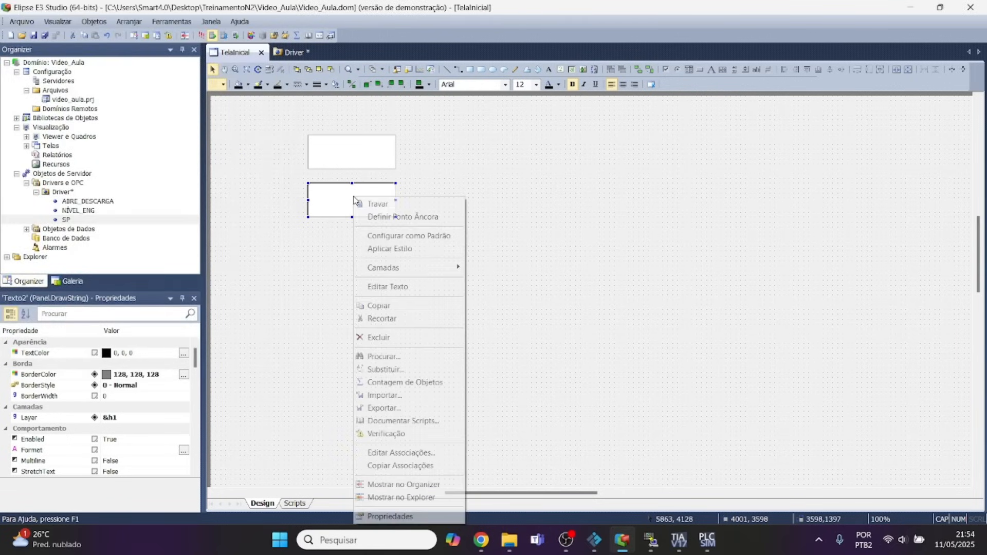
click(390, 517)
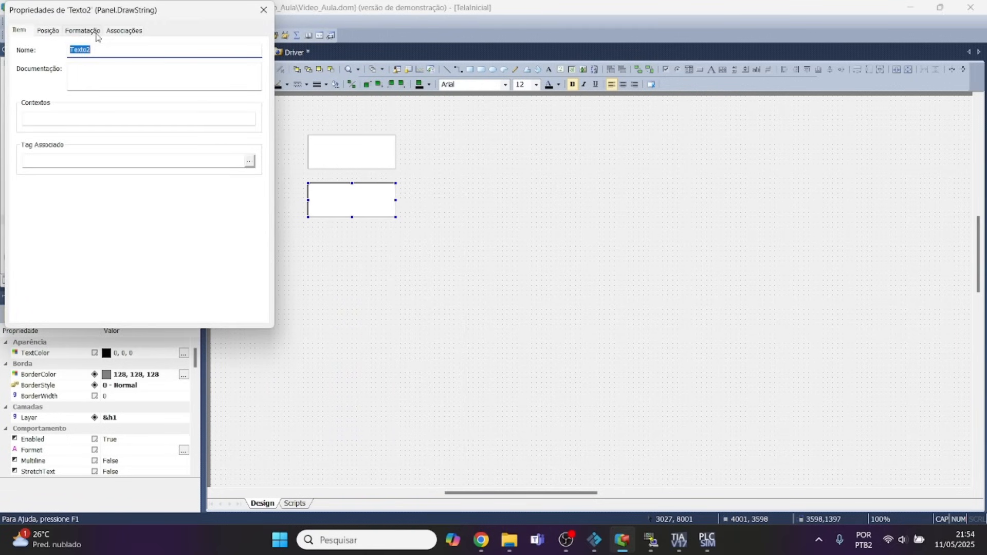
click(122, 32)
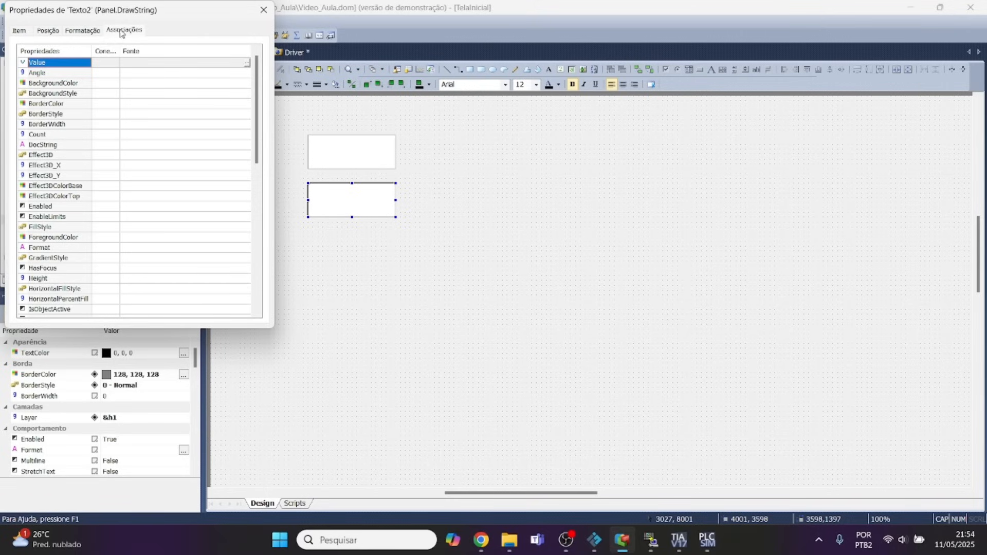
click(247, 62)
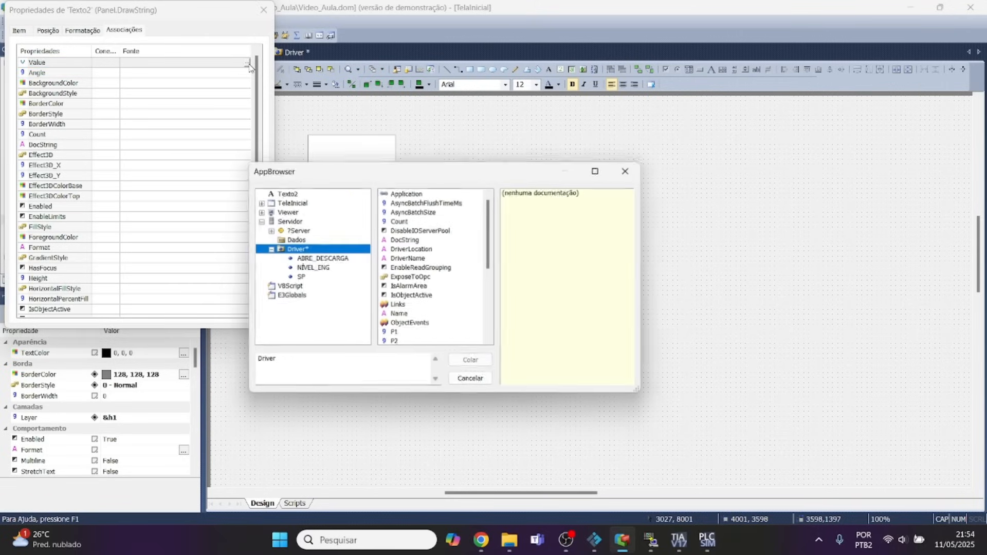
click(322, 258)
click(398, 194)
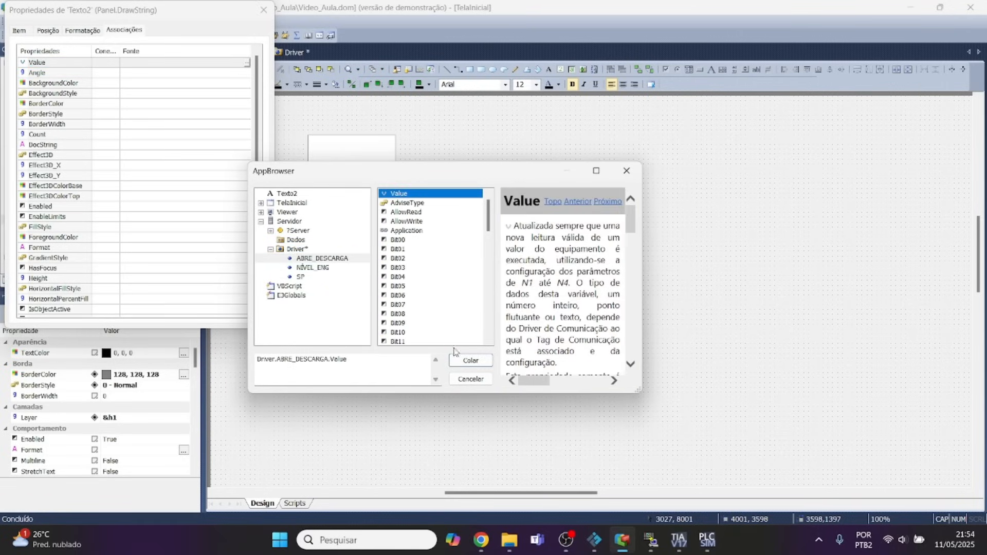
click(469, 360)
click(109, 64)
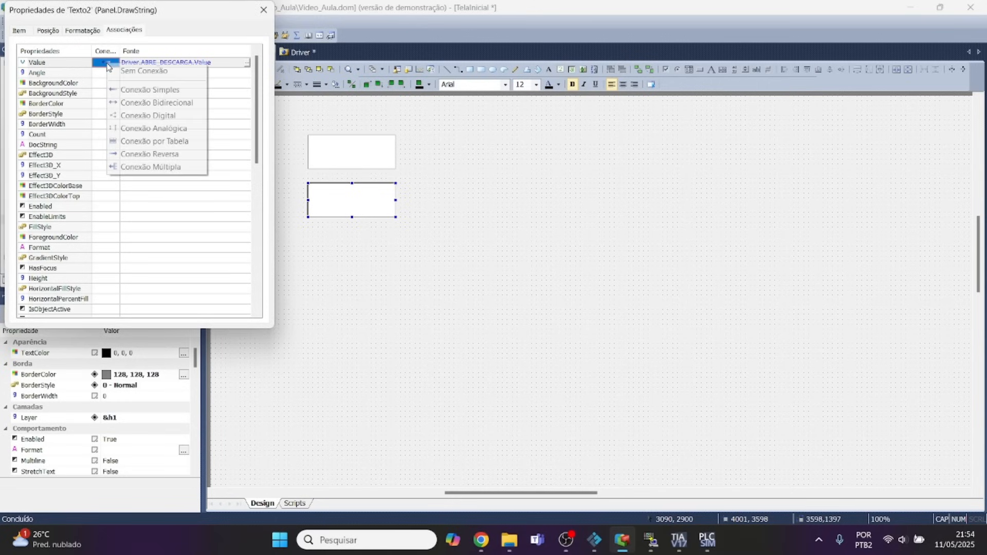
click(115, 104)
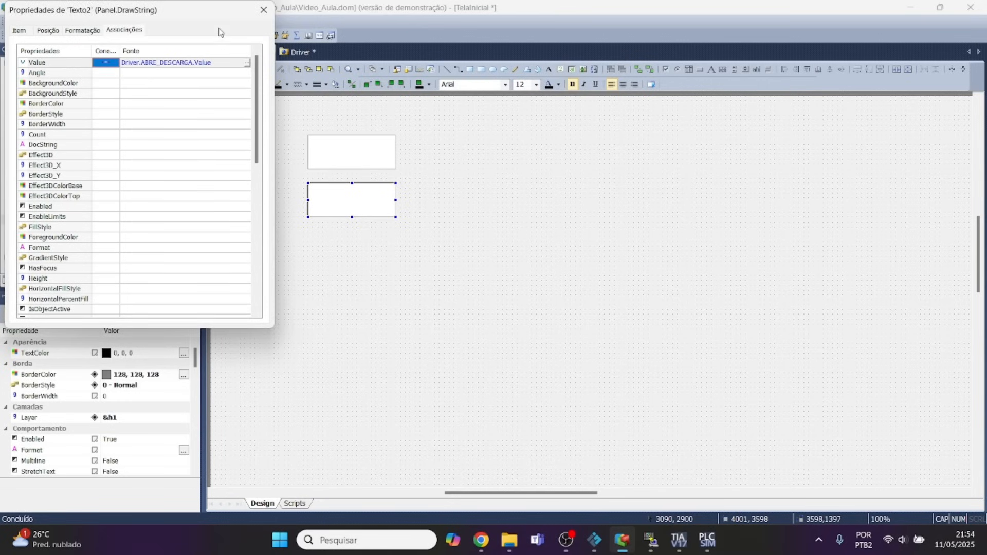
click(264, 10)
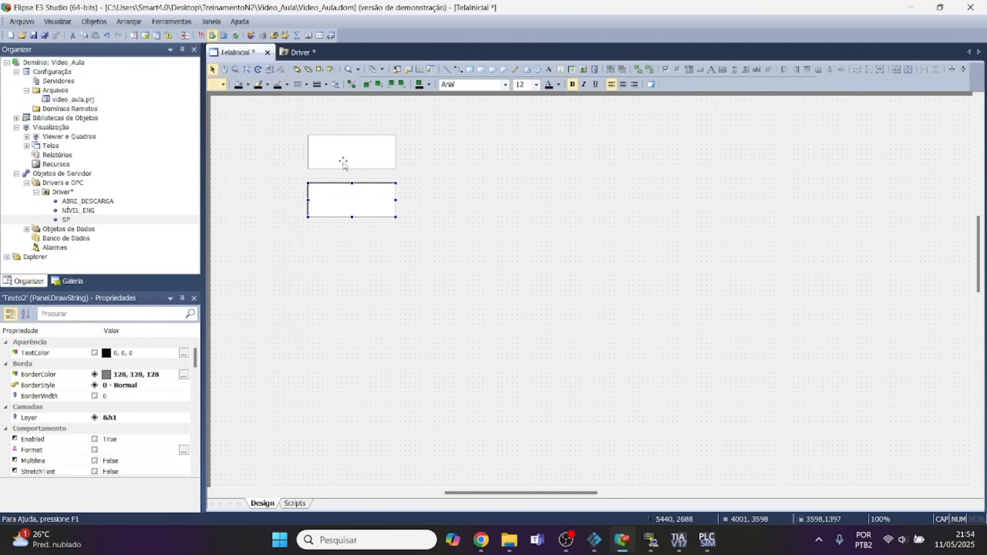
Add the text label NÍVEL above the upper display box.
click(343, 163)
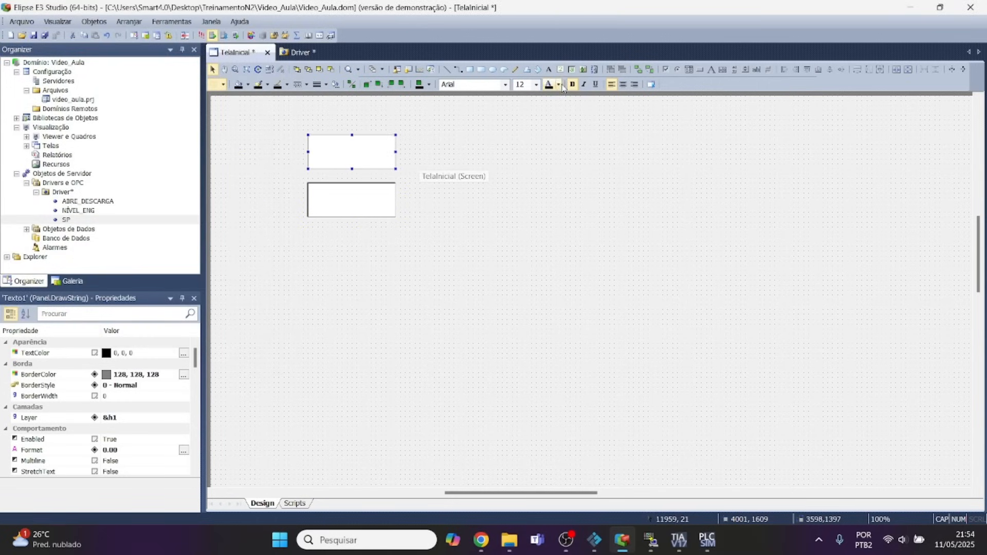
click(550, 69)
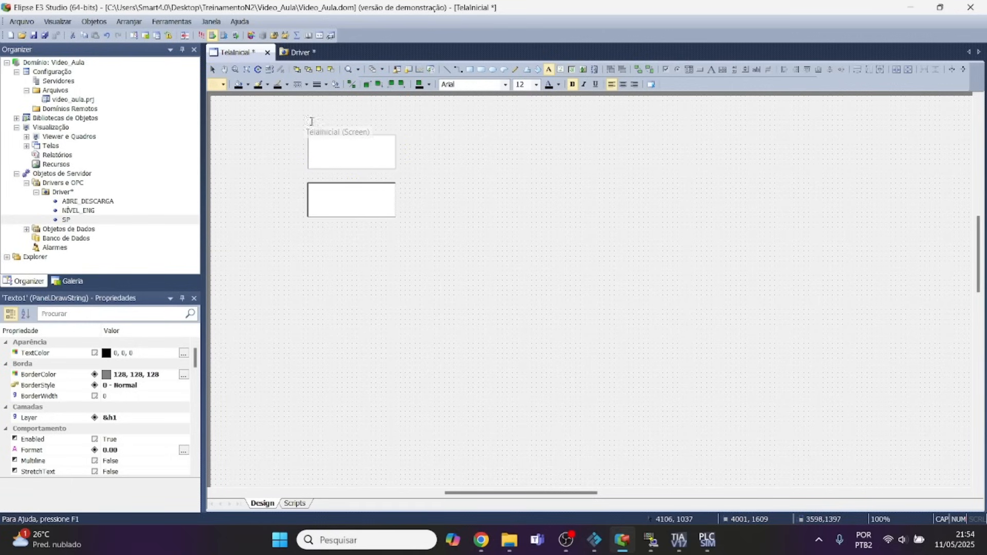
click(327, 119)
text(NIVE)
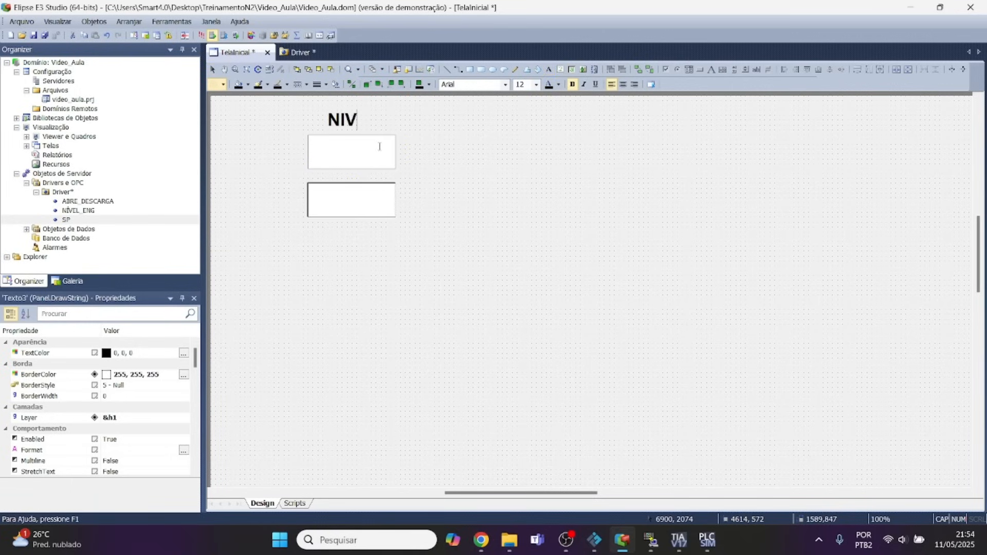
key(BackSpace)
key(BackSpace)
key(BackSpace)
text(ÉVEL)
key(BackSpace)
key(BackSpace)
text(EL)
key(BackSpace)
key(BackSpace)
key(BackSpace)
key(BackSpace)
text(EL)
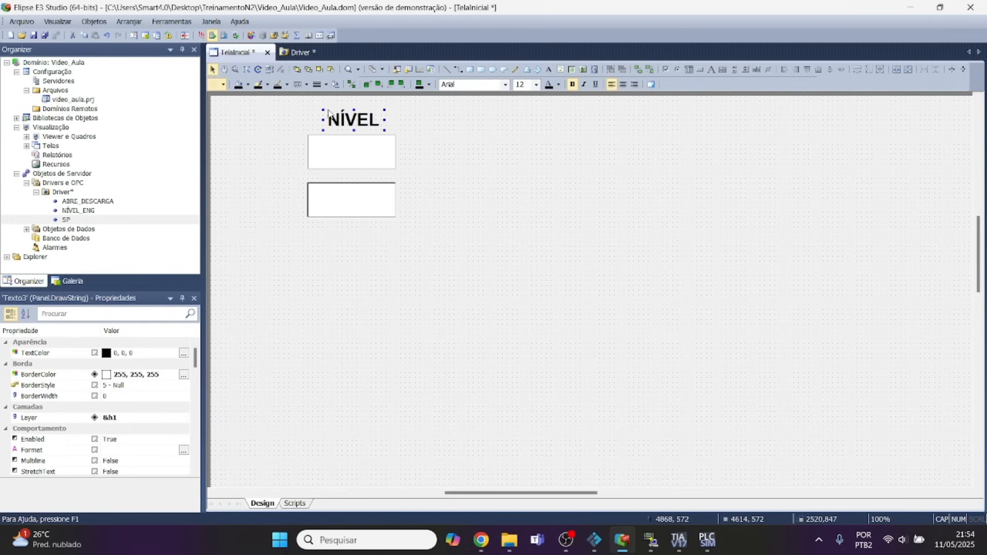
Duplicate the NÍVEL label with the upper display box and arrange the two label-and-box pairs side by side.
drag(298, 141, 406, 178)
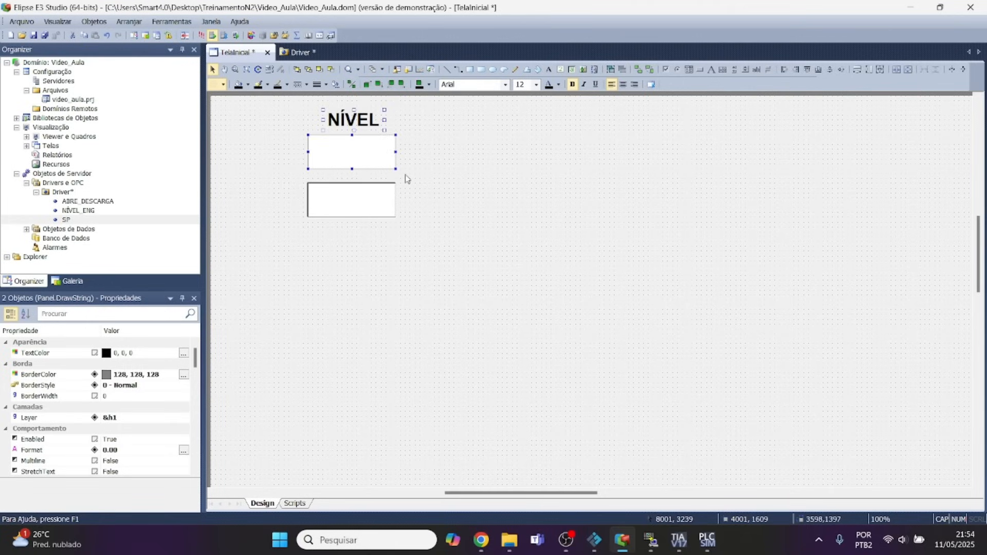
key(ctrl+v)
drag(391, 151, 500, 138)
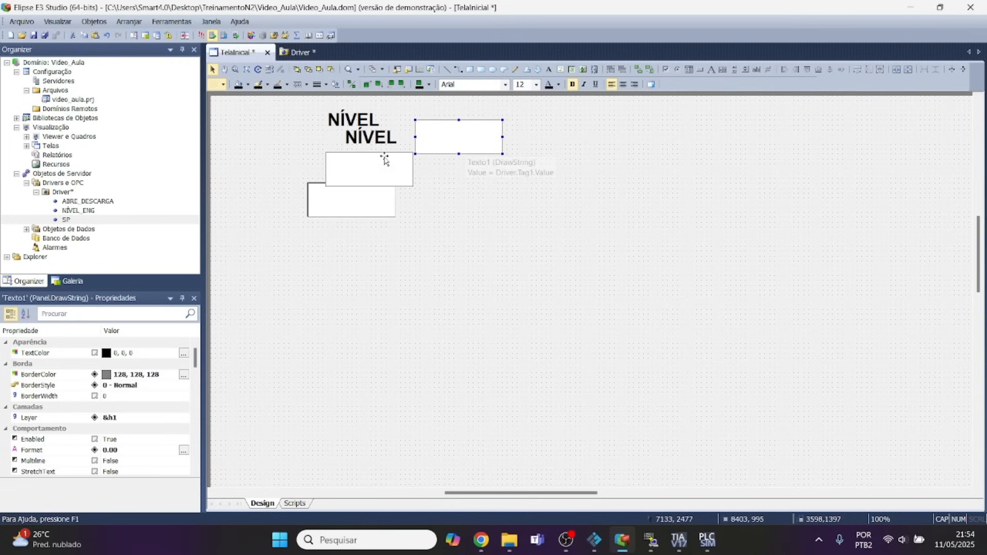
drag(376, 140, 470, 119)
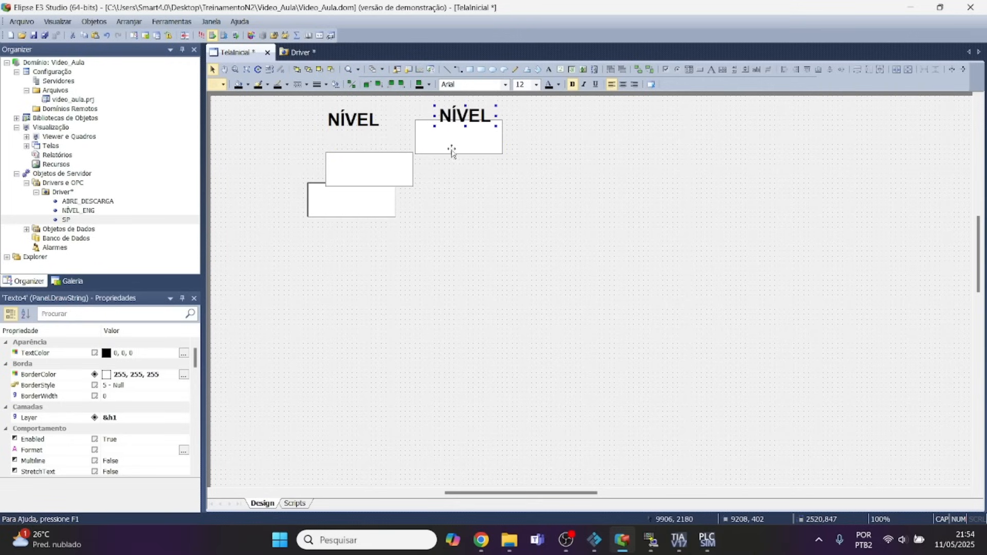
drag(385, 161, 367, 147)
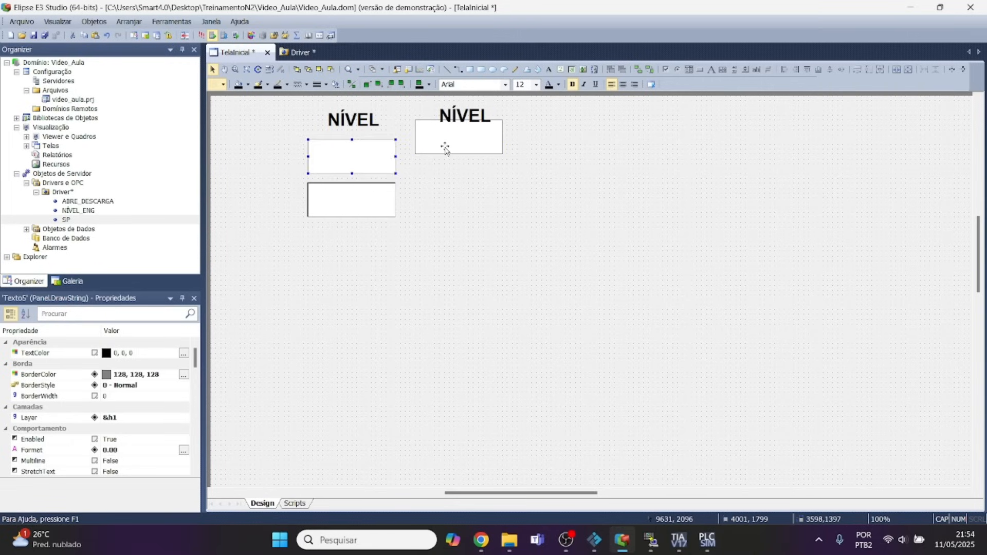
click(447, 154)
drag(447, 154, 447, 165)
Change the first column's label text to SP, then narrow the label and centre it above its display box.
click(344, 120)
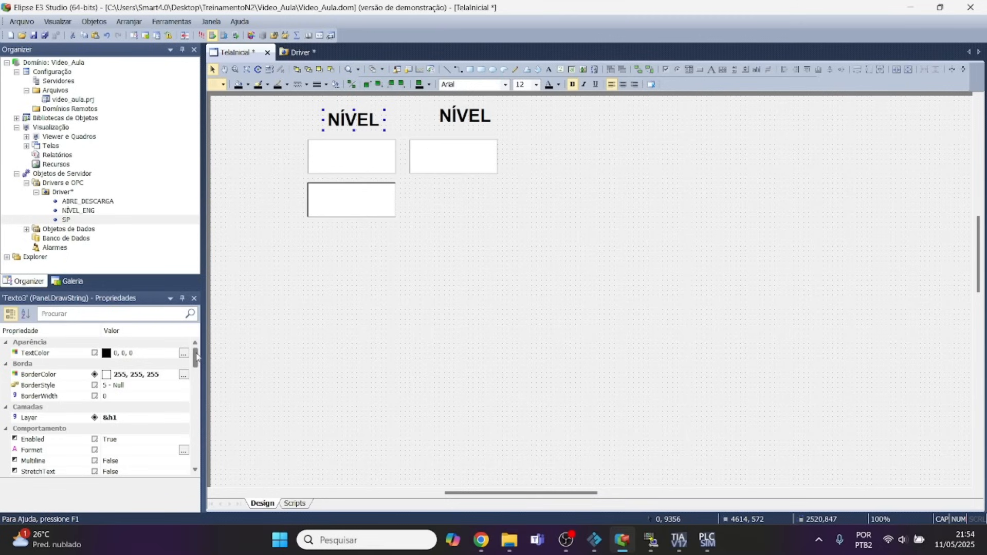
drag(197, 358, 200, 383)
click(148, 407)
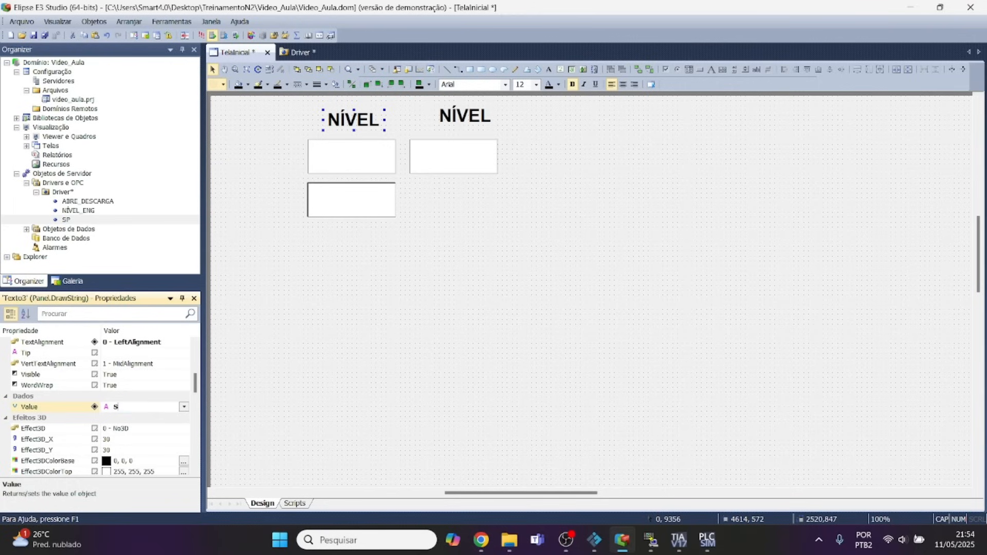
text(SP)
key(Return)
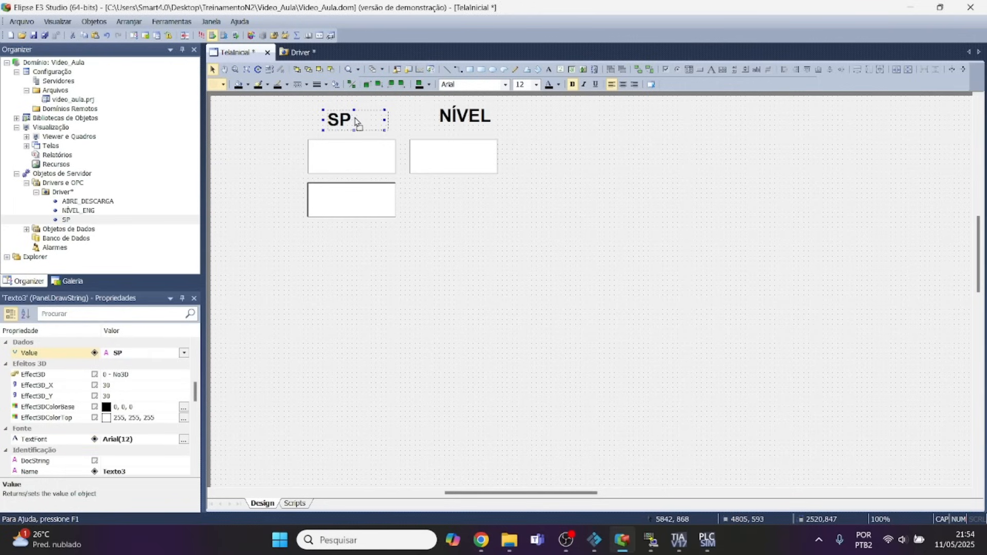
drag(357, 130, 383, 122)
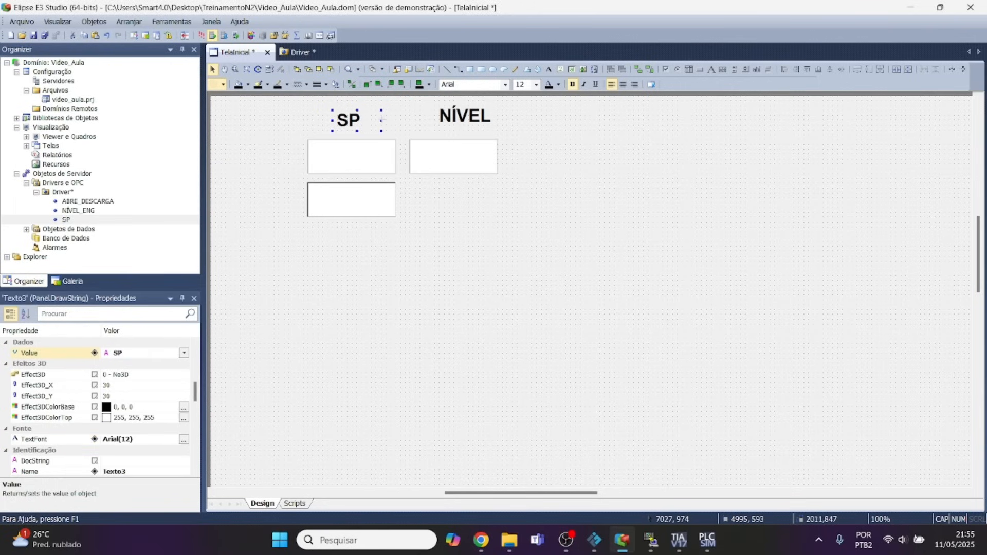
Associate the Value of the display box under SP with Driver.SP.Value.
right_click(346, 168)
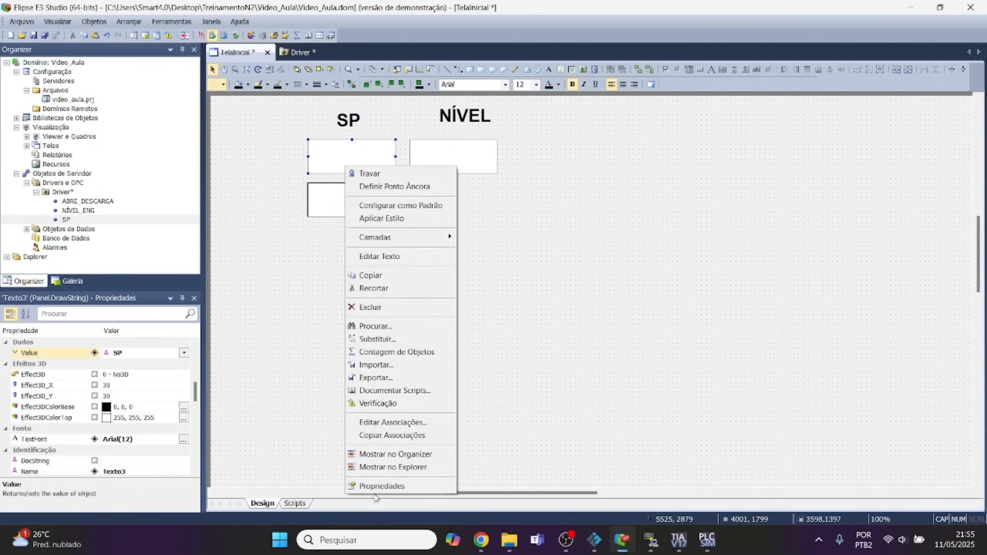
click(373, 488)
click(125, 31)
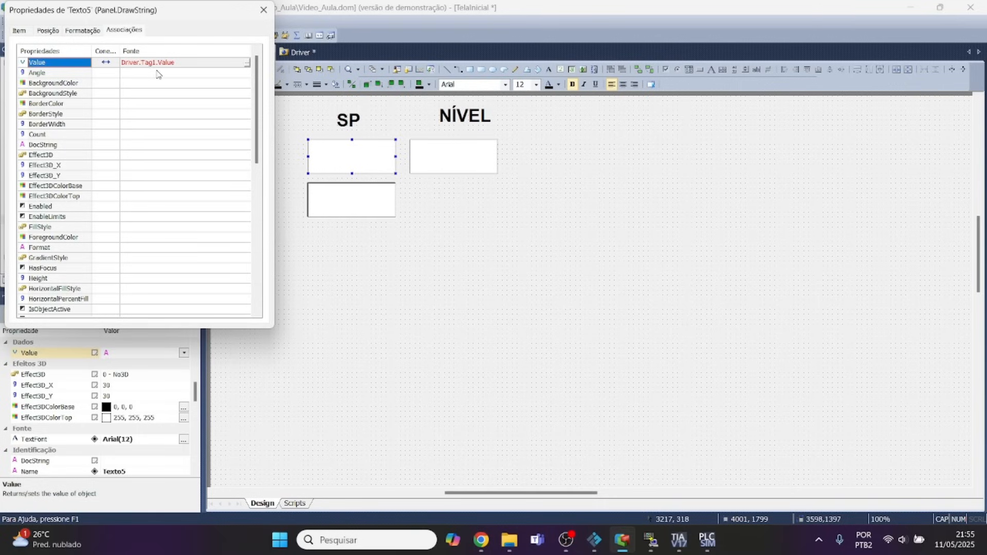
click(247, 63)
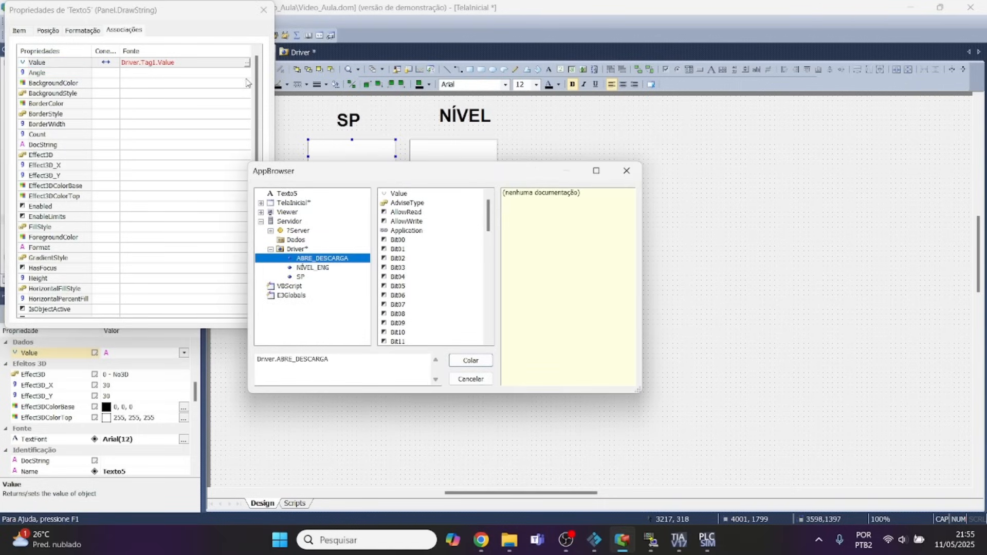
click(302, 278)
click(400, 193)
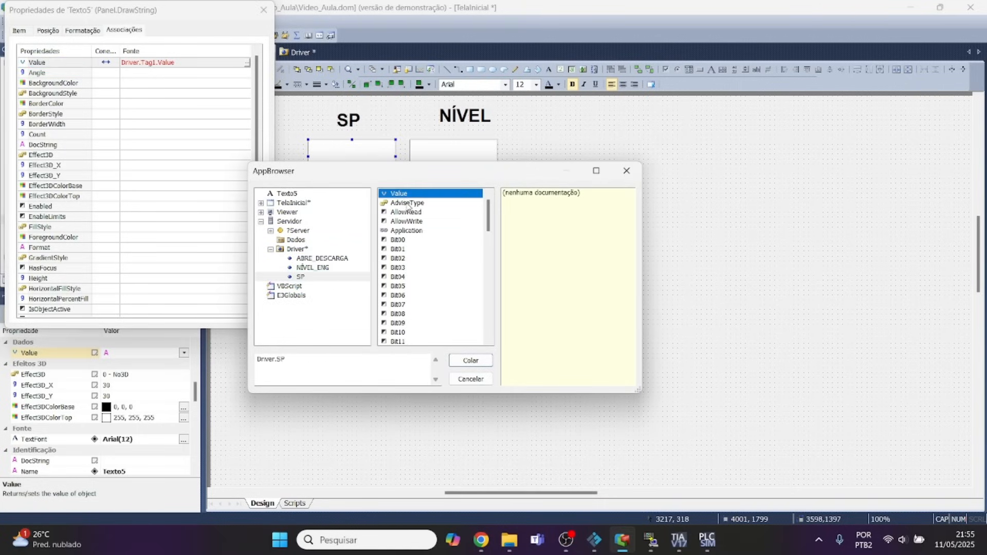
click(471, 360)
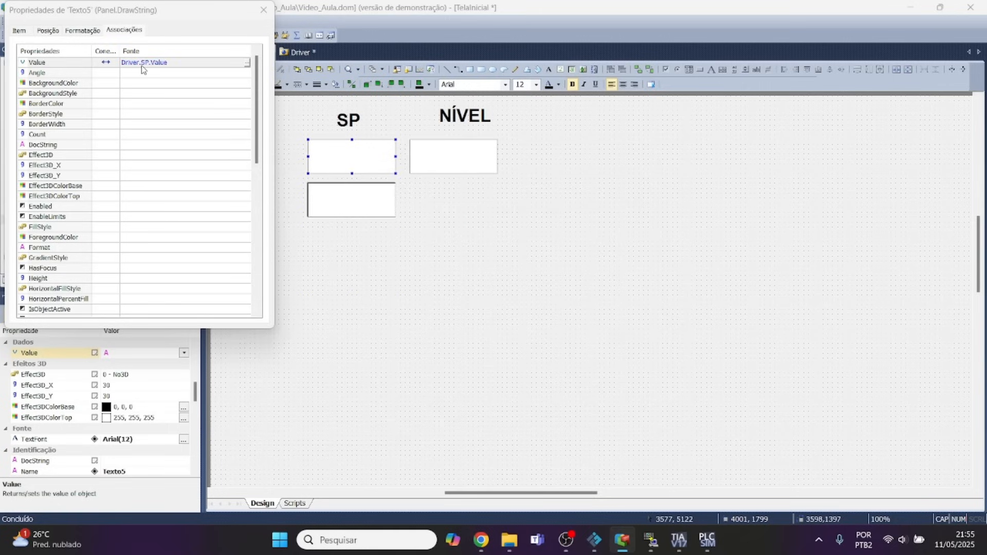
click(263, 9)
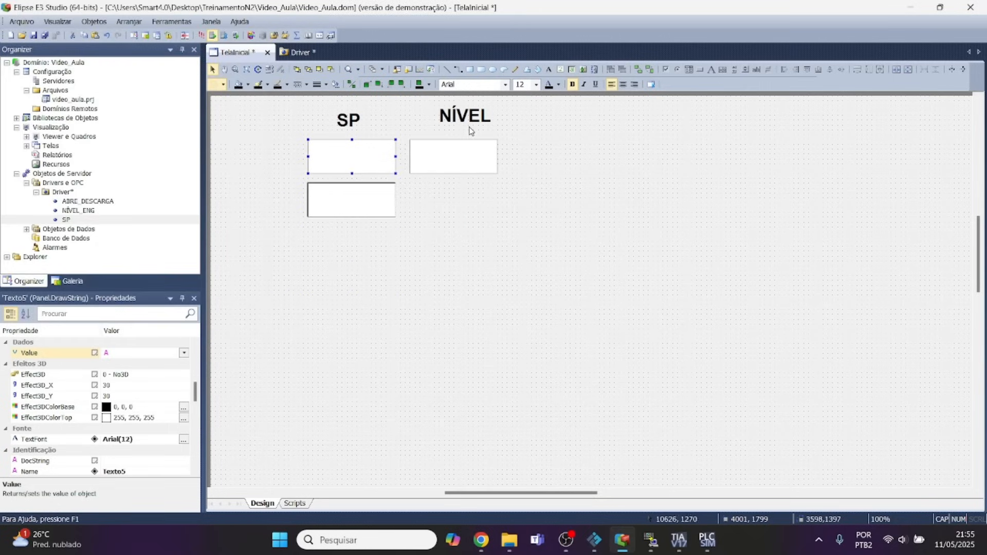
Associate the Value of the display box under NÍVEL with Driver.[NÍVEL_ENG].Value.
right_click(459, 150)
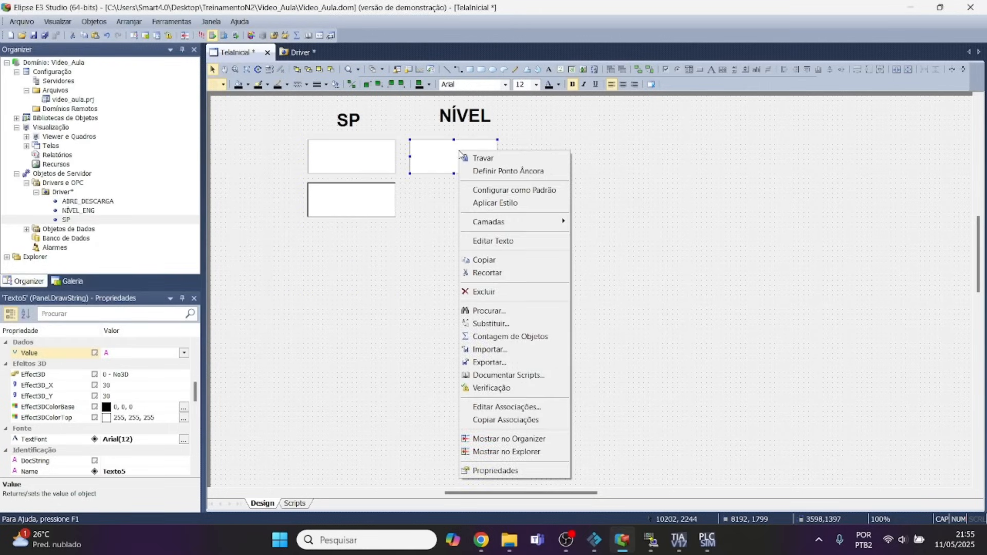
click(517, 470)
click(118, 31)
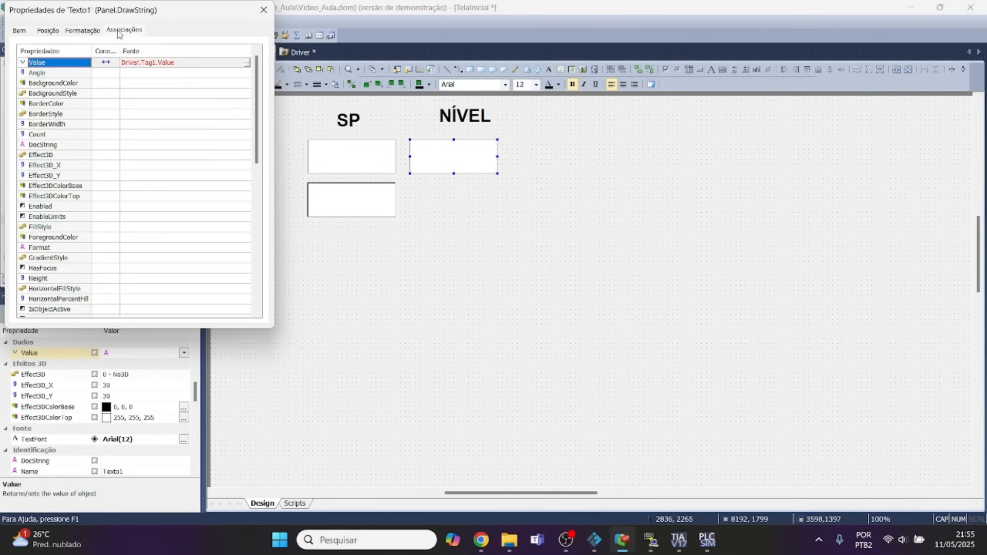
click(247, 64)
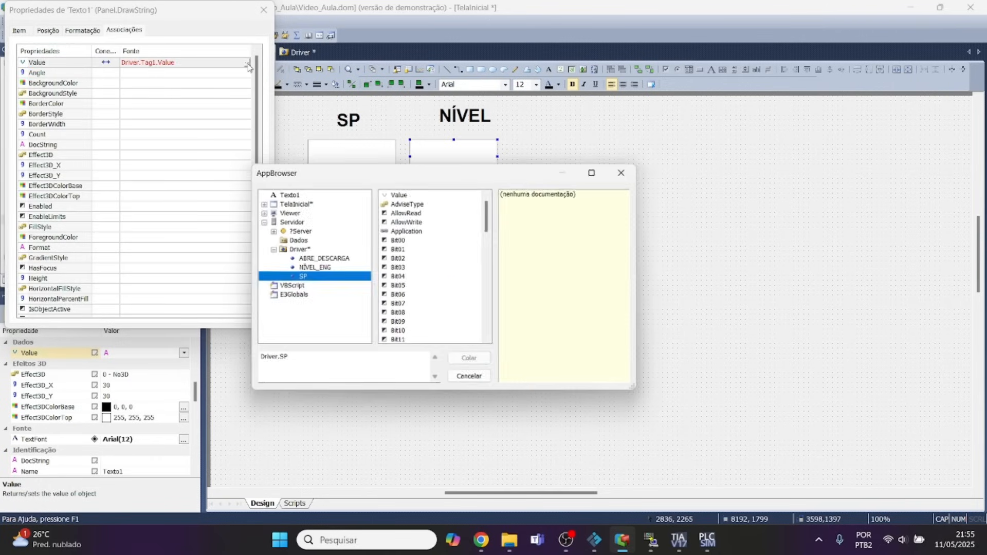
click(319, 269)
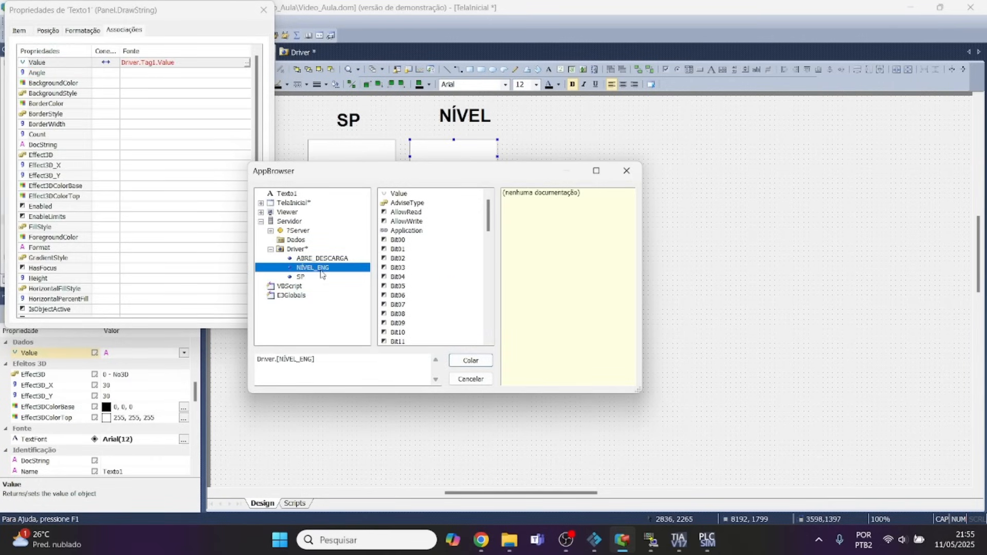
click(400, 194)
click(471, 360)
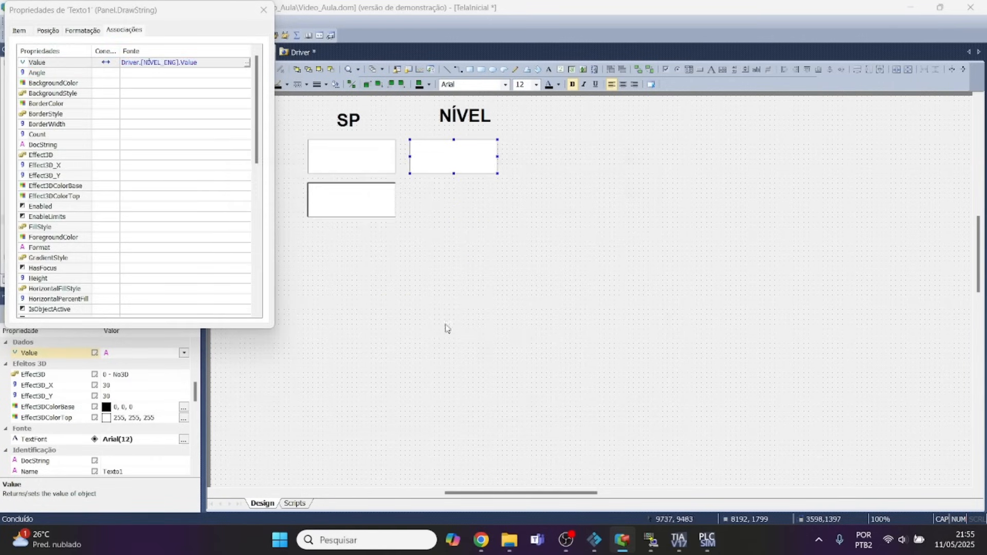
click(427, 186)
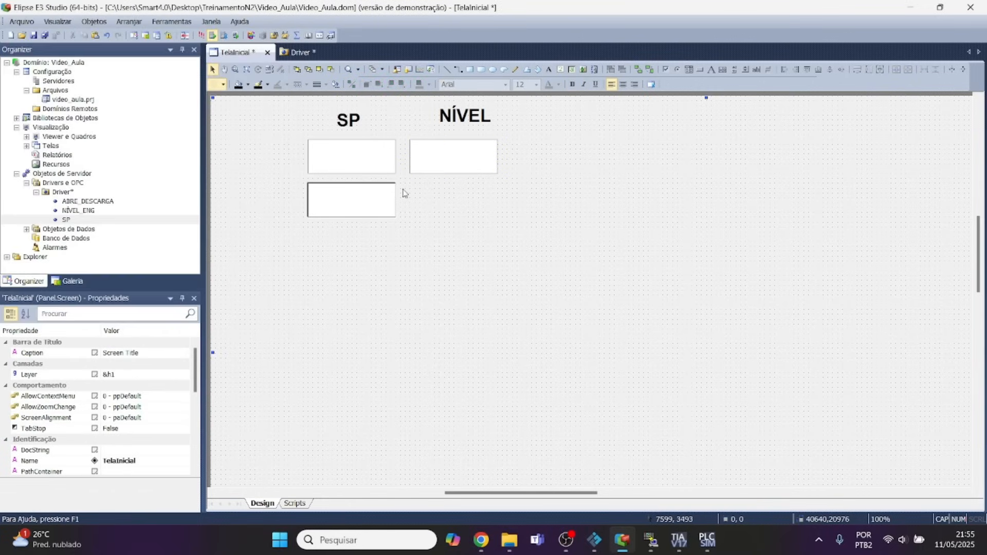
Move the lower display box down and add the text label ABRE DESCARGA centred above it.
drag(369, 198, 371, 223)
click(433, 194)
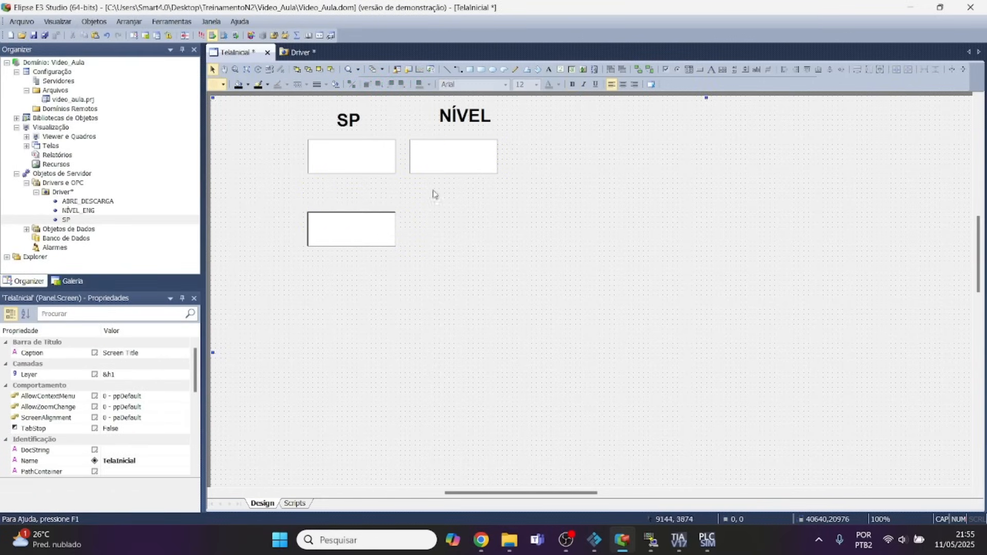
click(550, 69)
click(358, 198)
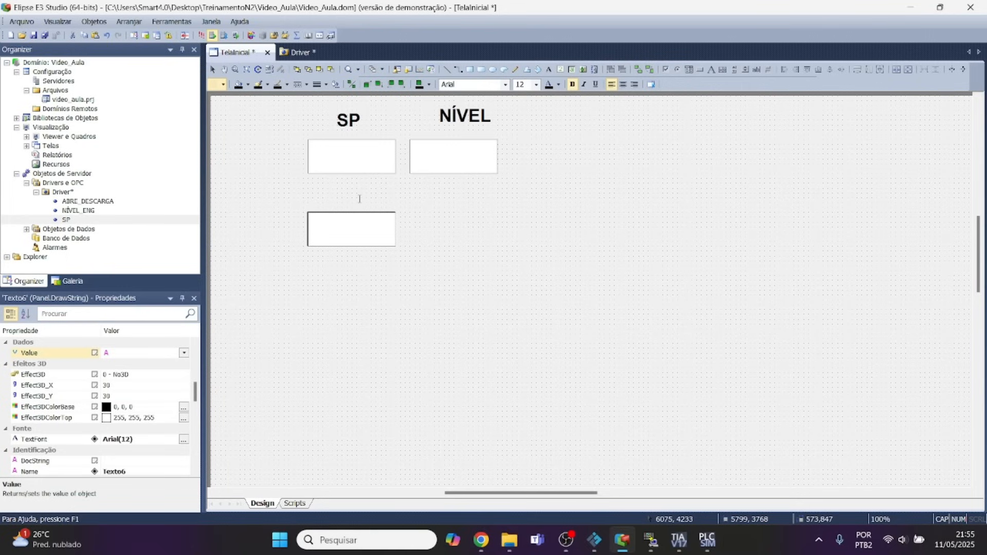
text(ABRE DES)
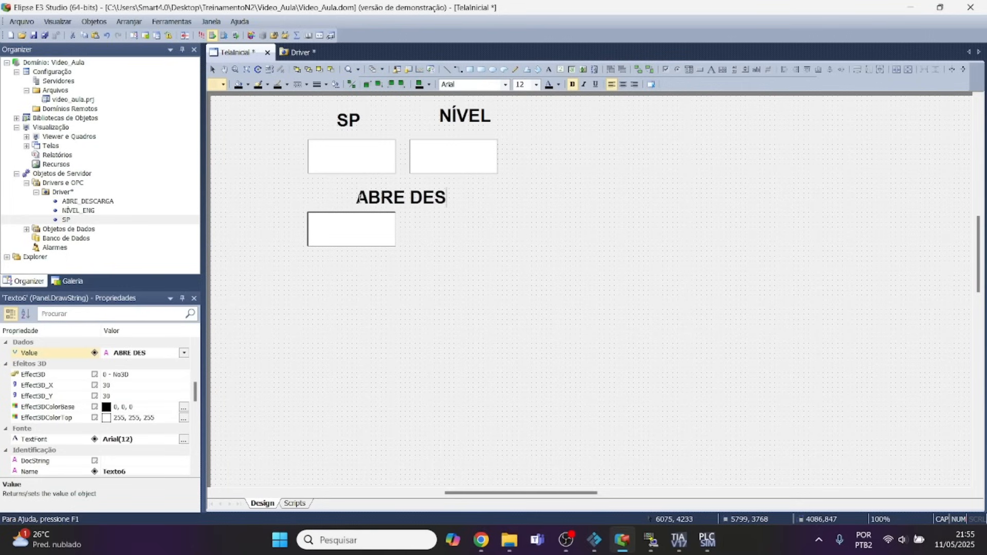
text(CARGA)
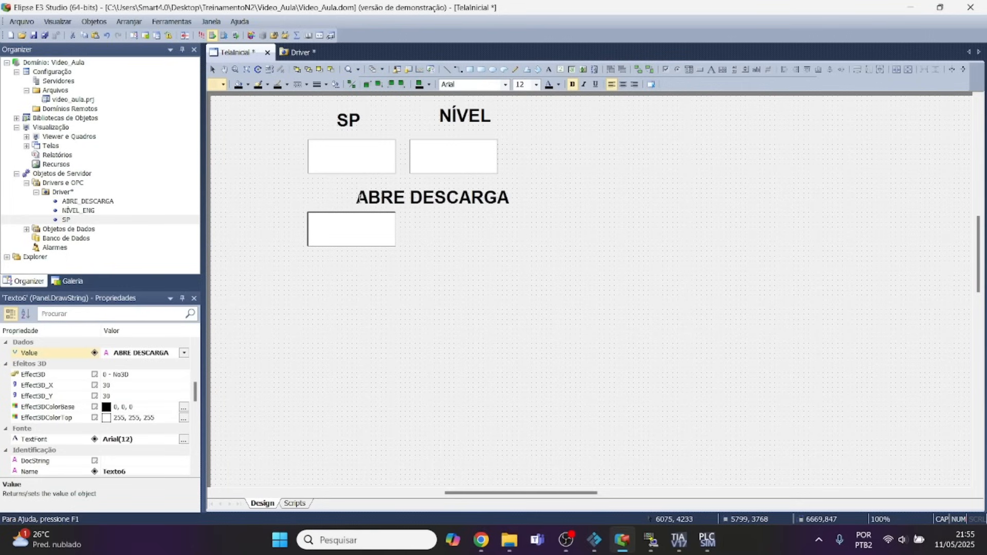
click(417, 231)
drag(406, 200, 340, 205)
Check the Value association of the display box under ABRE DESCARGA.
right_click(373, 248)
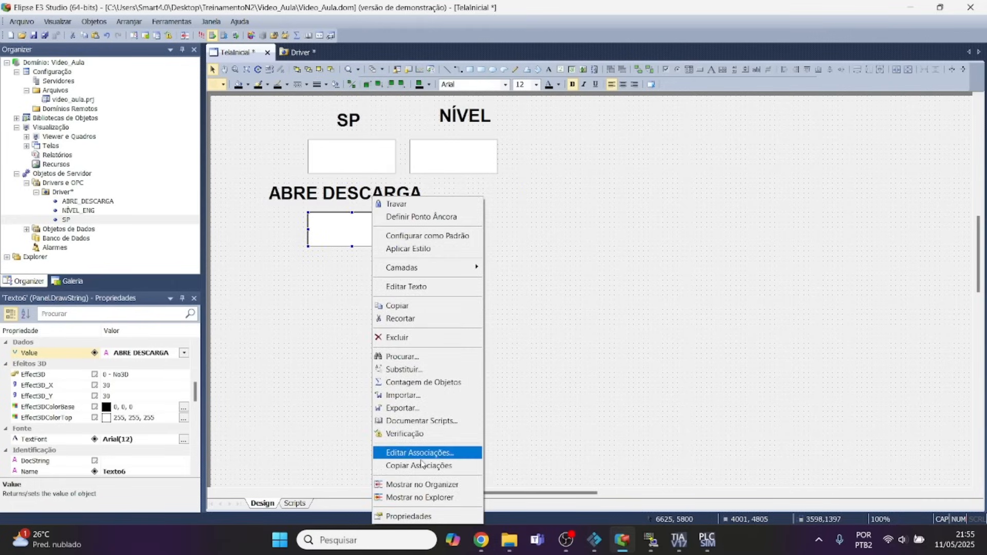
click(407, 516)
click(124, 30)
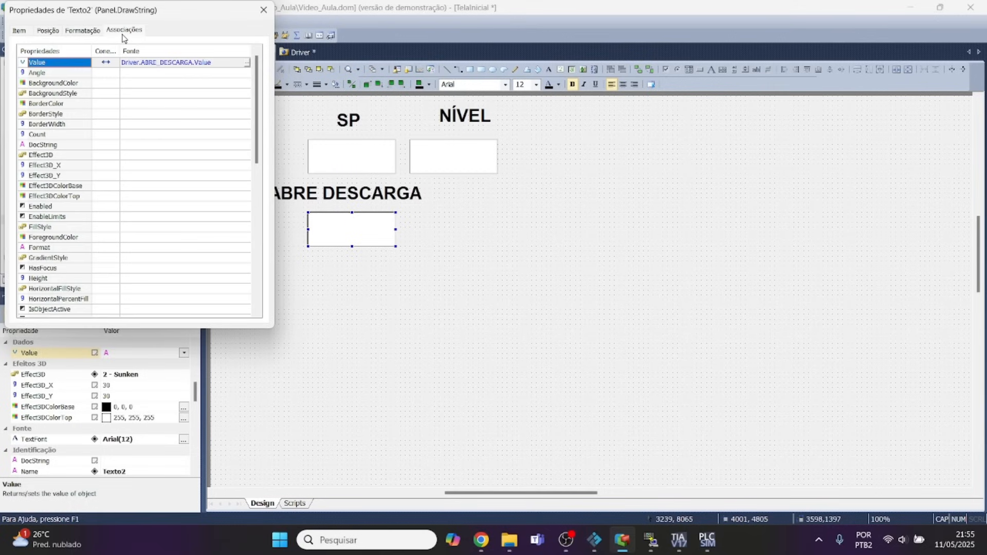
click(263, 9)
Save the project and run the application with all active drivers deactivated, showing the viewer in a smaller window moved aside.
click(43, 35)
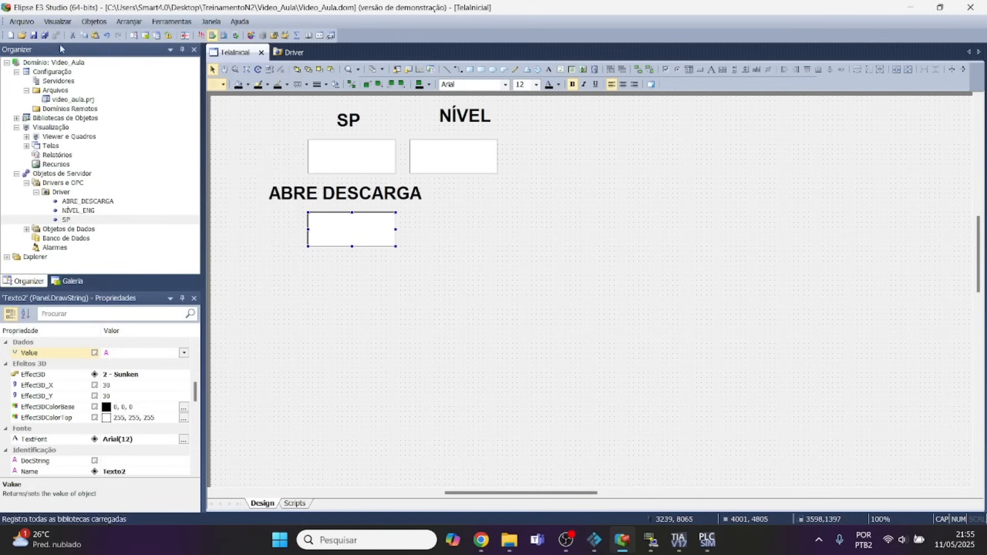
click(201, 35)
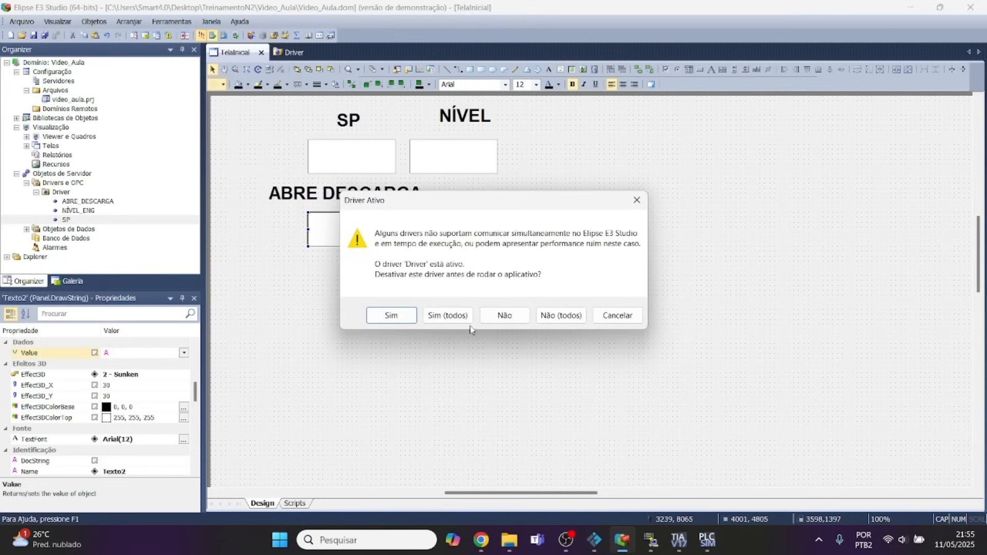
click(461, 315)
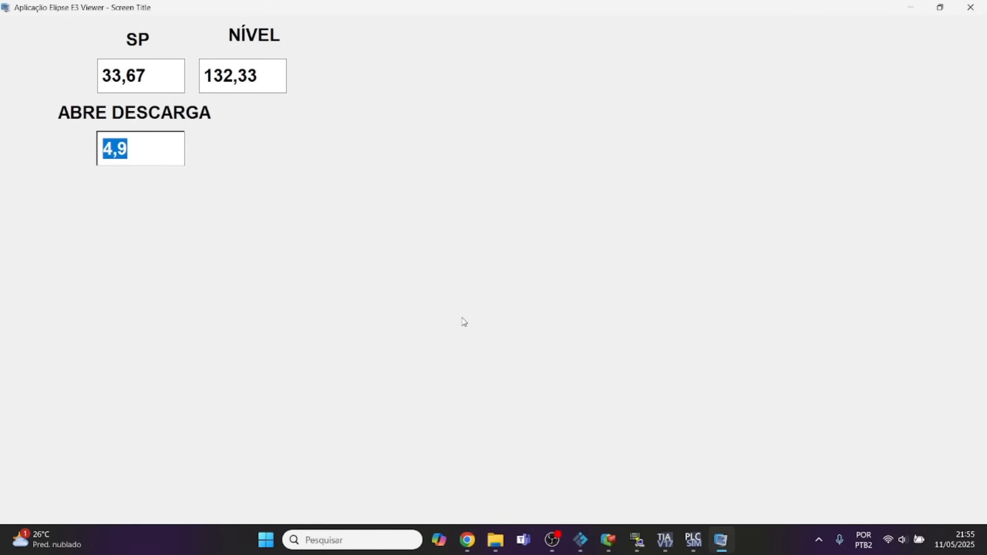
click(940, 7)
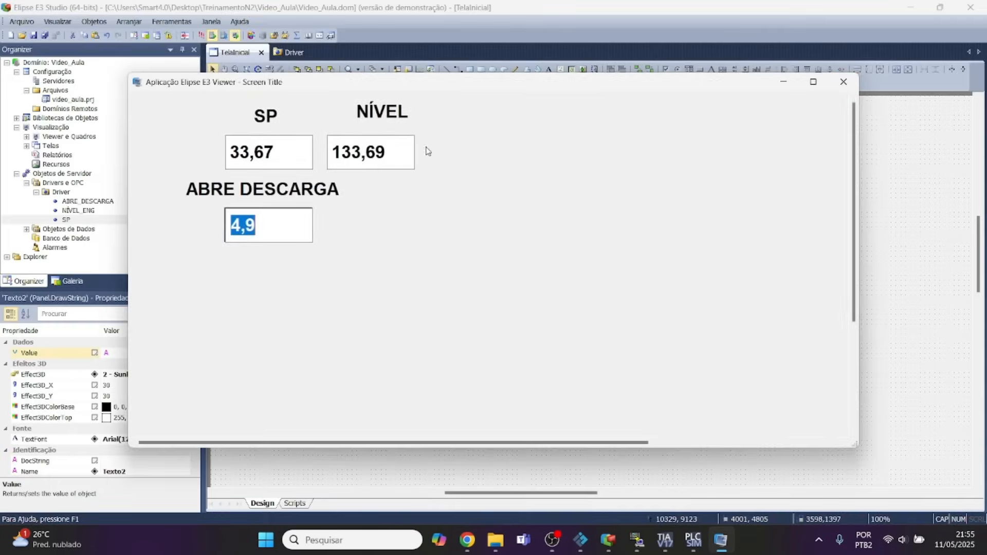
drag(365, 98, 588, 169)
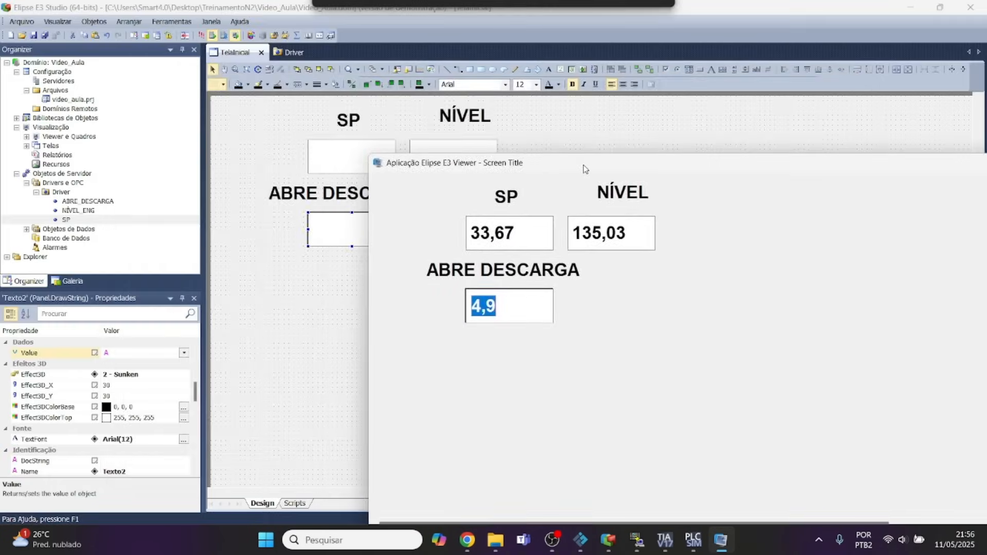
Switch to Factory IO, clear the docked tags and bring the tank's level scale and the adjacent valve into view.
click(582, 541)
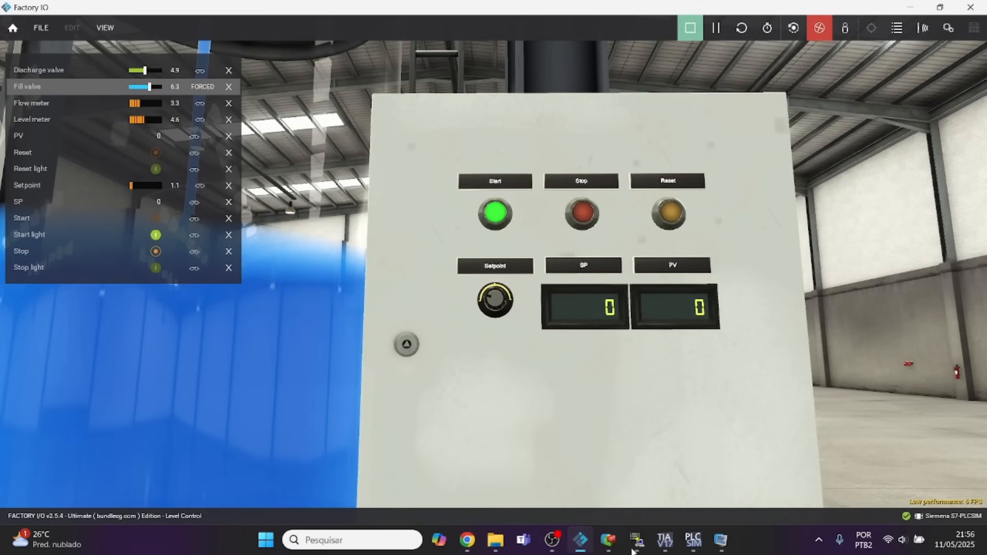
click(721, 551)
click(231, 328)
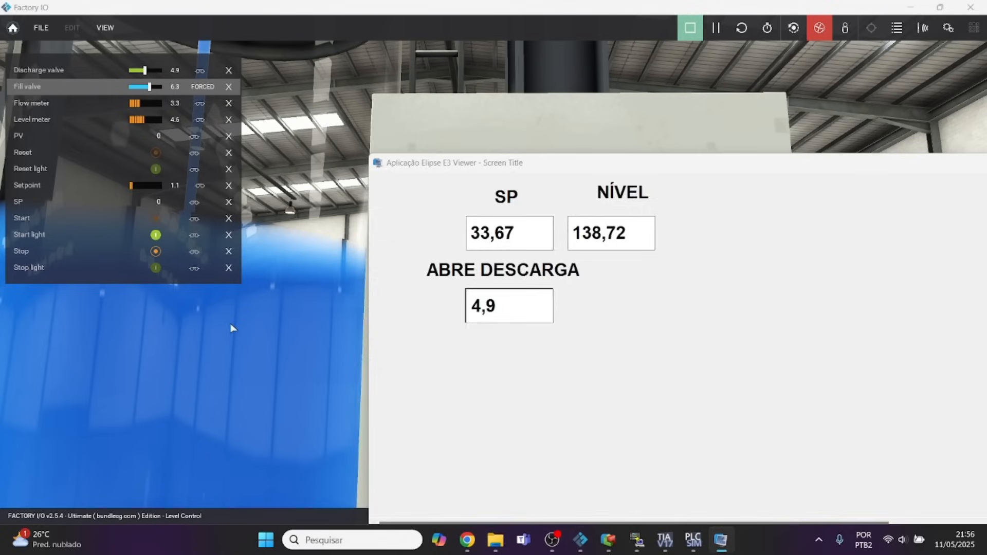
click(105, 27)
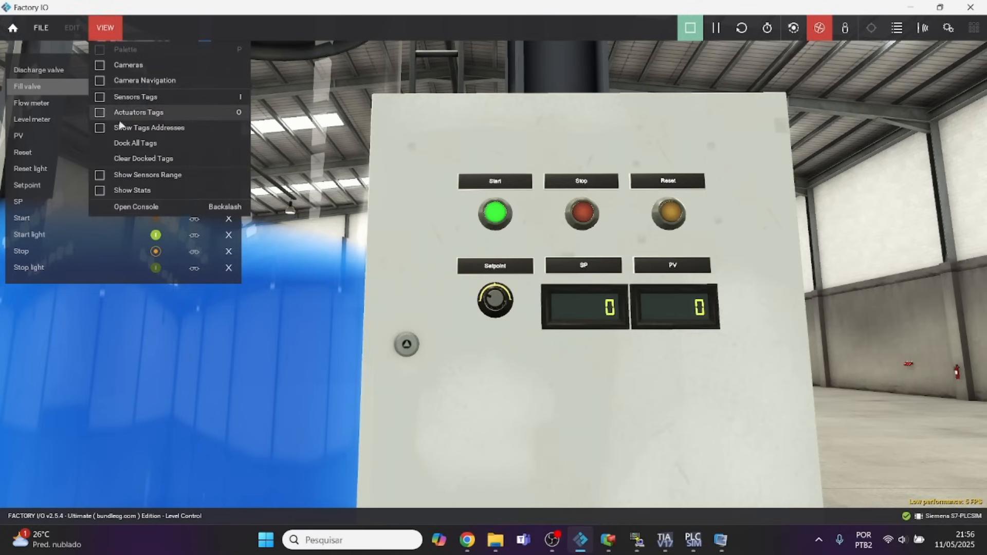
click(137, 158)
key(a)
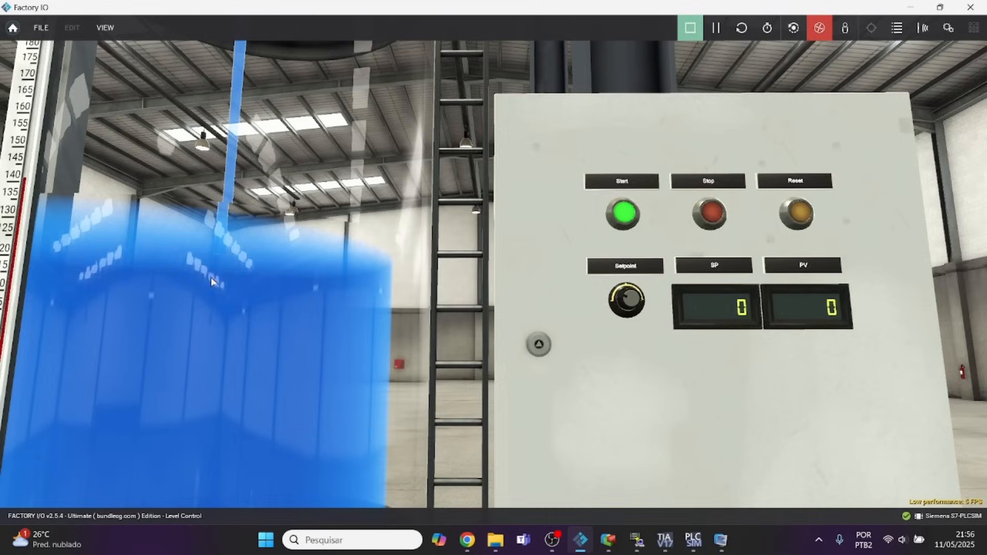
key(w)
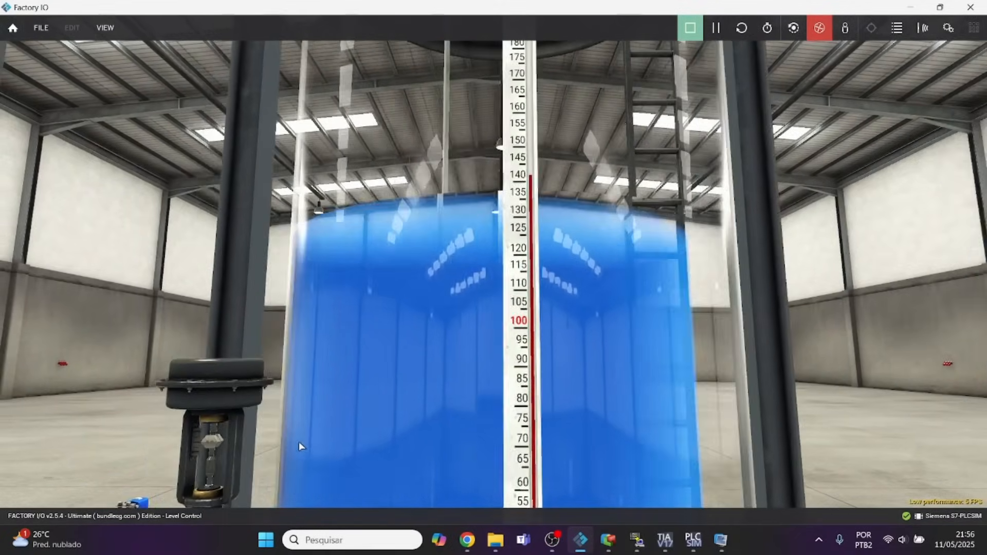
key(a)
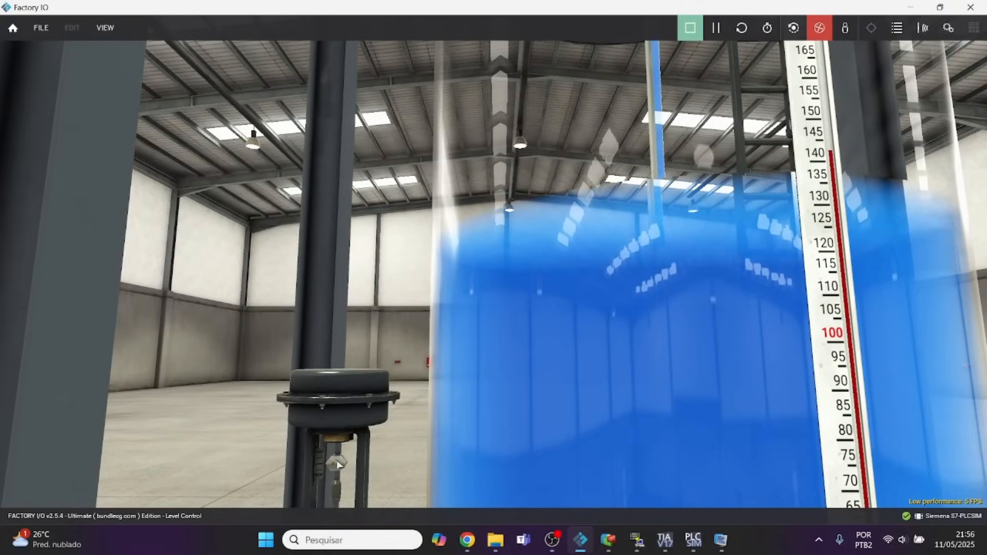
Switch to the E3 Viewer, move its window lower over the tank scene and set ABRE DESCARGA to 0.
click(721, 539)
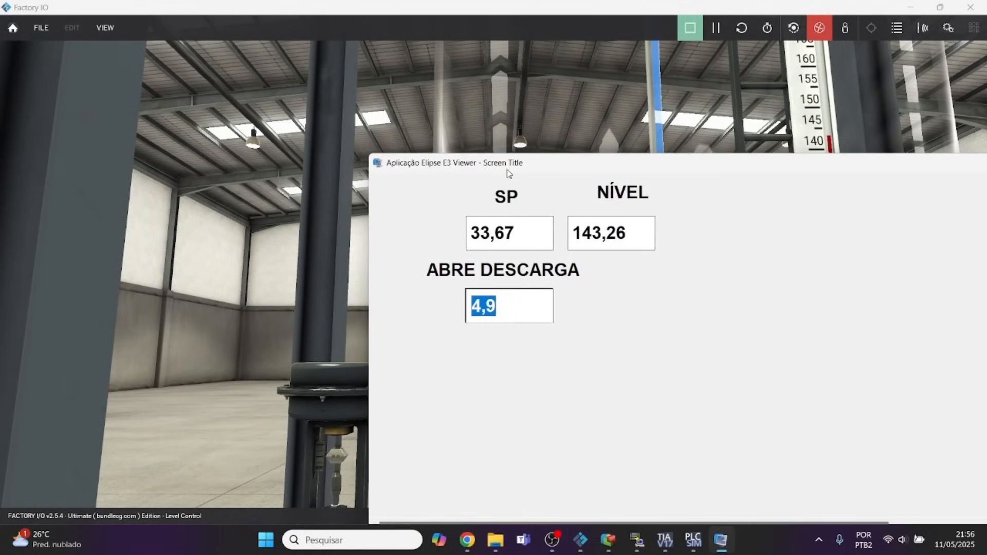
drag(512, 164, 553, 237)
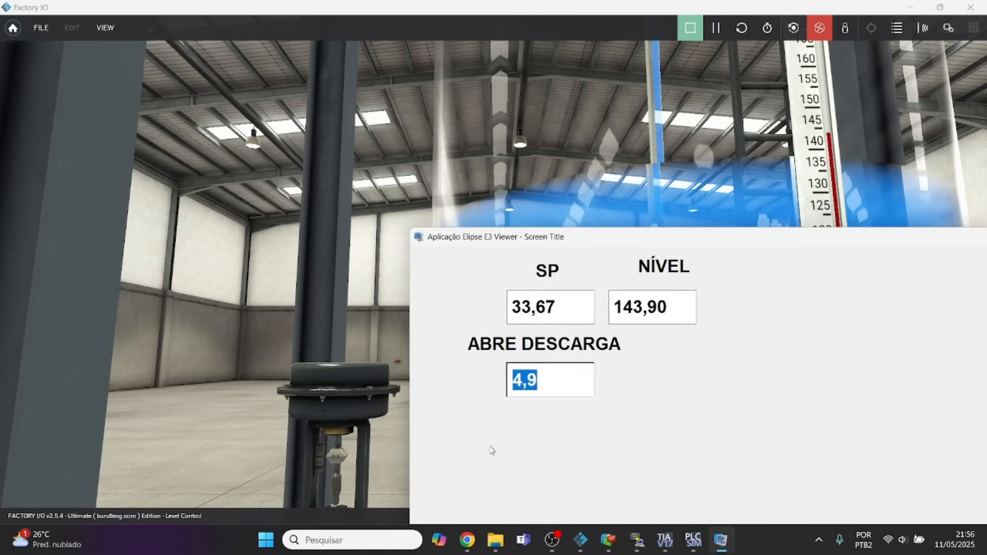
text(0)
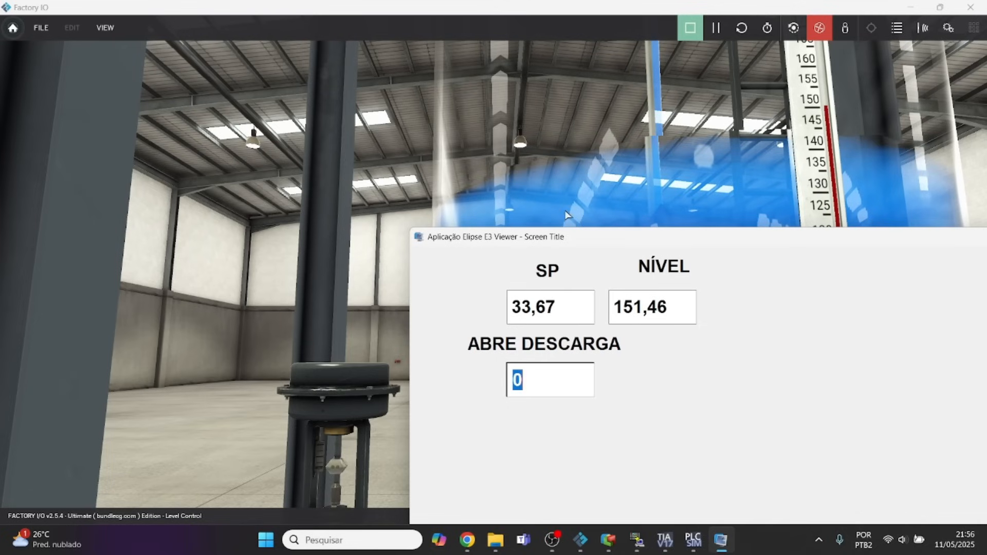
Return to Factory IO and dock all tags over the scene.
click(109, 26)
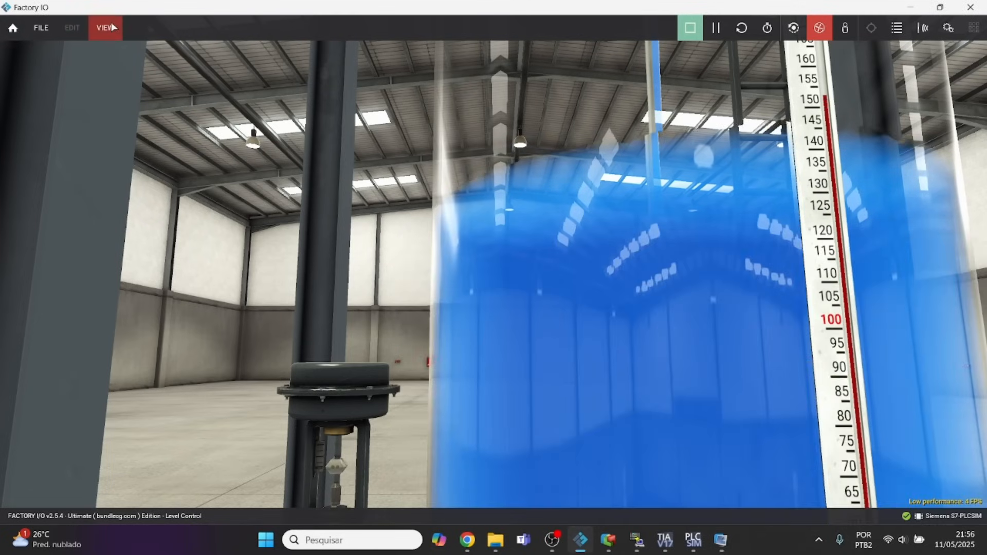
click(113, 27)
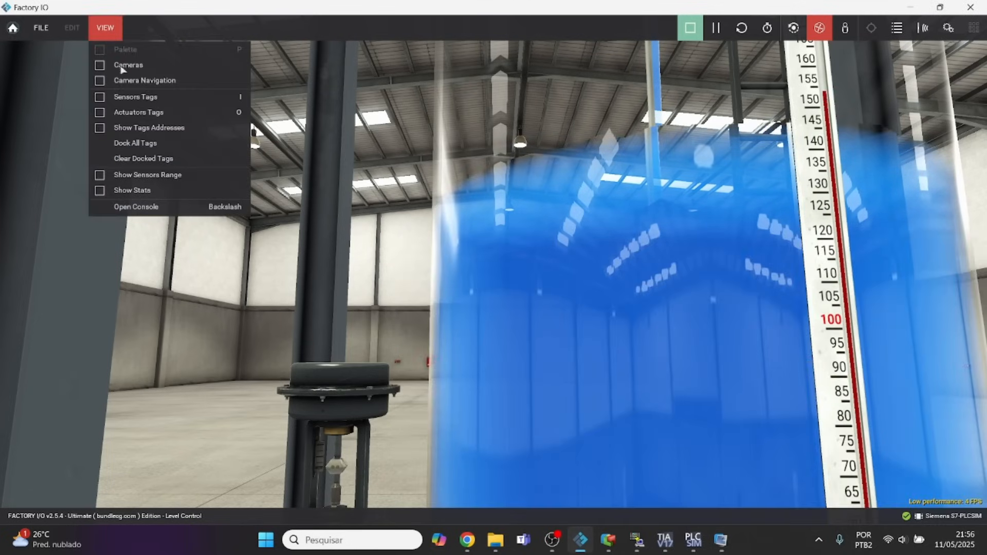
click(144, 144)
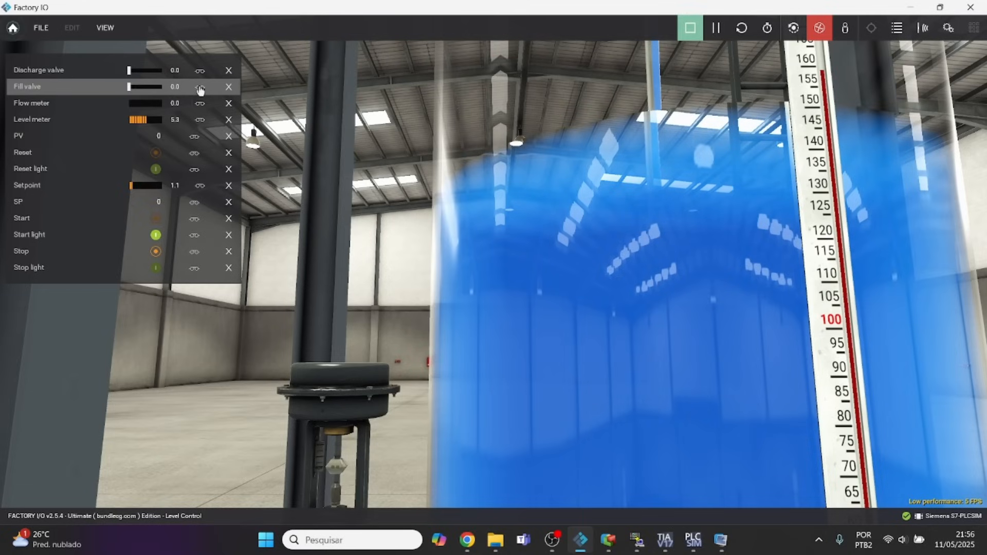
Switch to the E3 Viewer over the tank scene and set ABRE DESCARGA to 10.
click(201, 89)
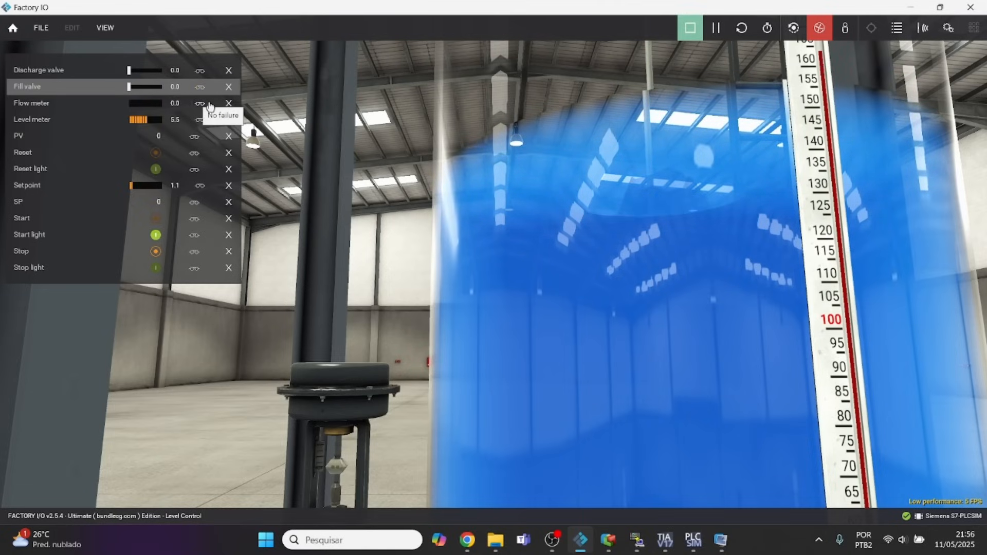
key(alt+Tab)
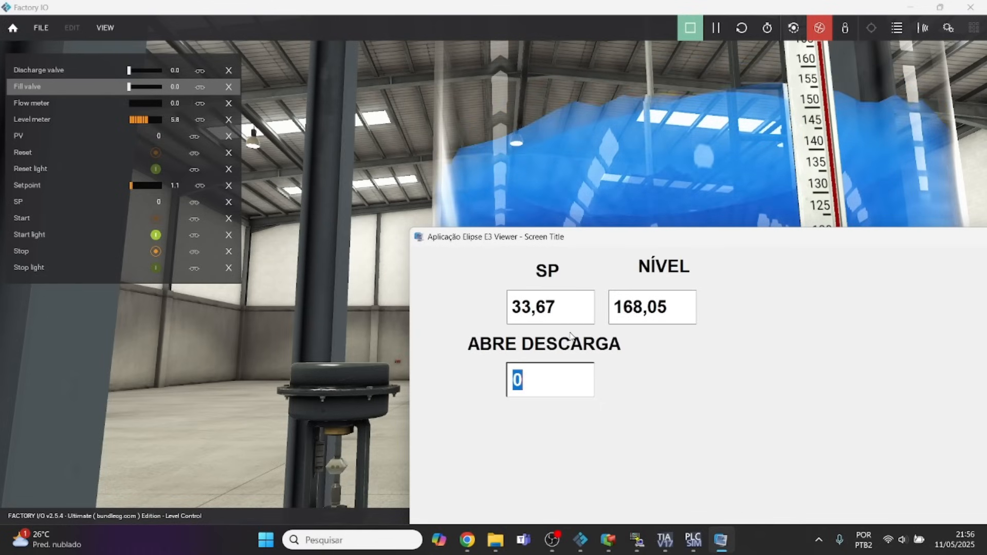
text(10)
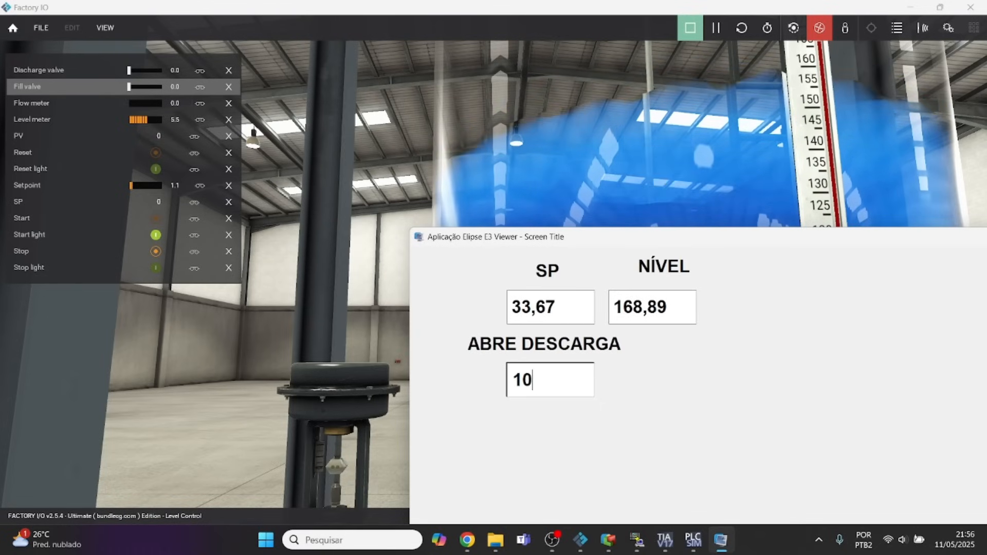
key(Return)
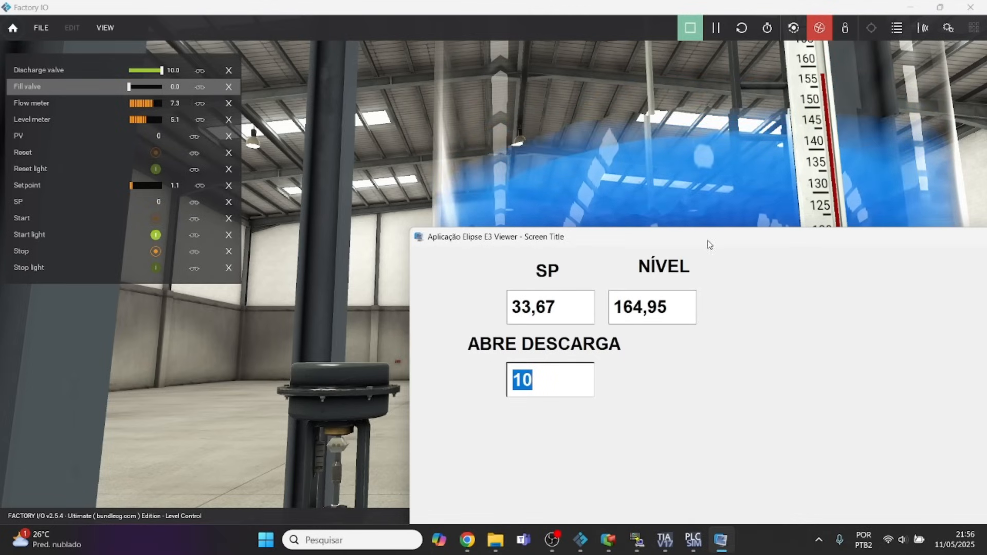
Maximize the E3 Viewer window and close the running application.
drag(726, 244, 724, 243)
double_click(725, 243)
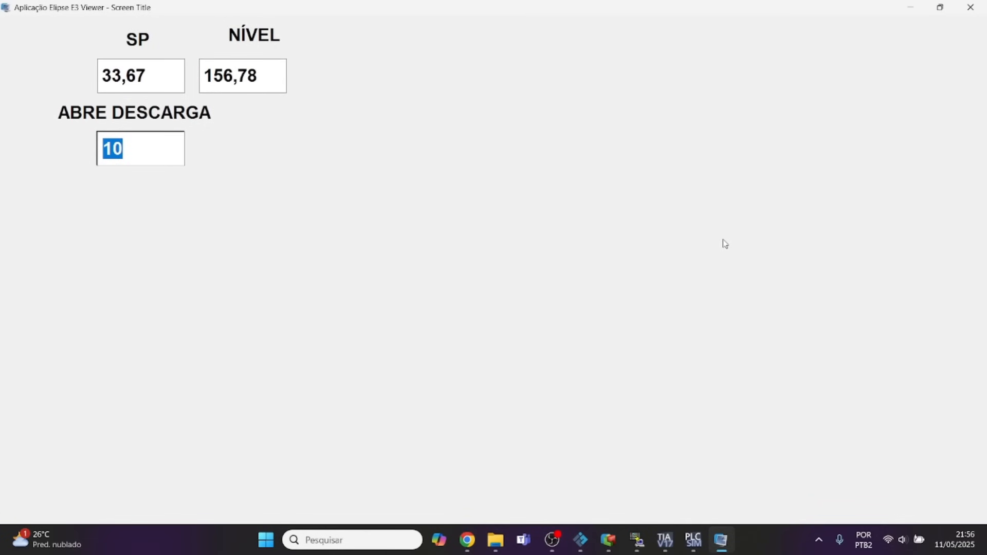
text(-)
click(970, 7)
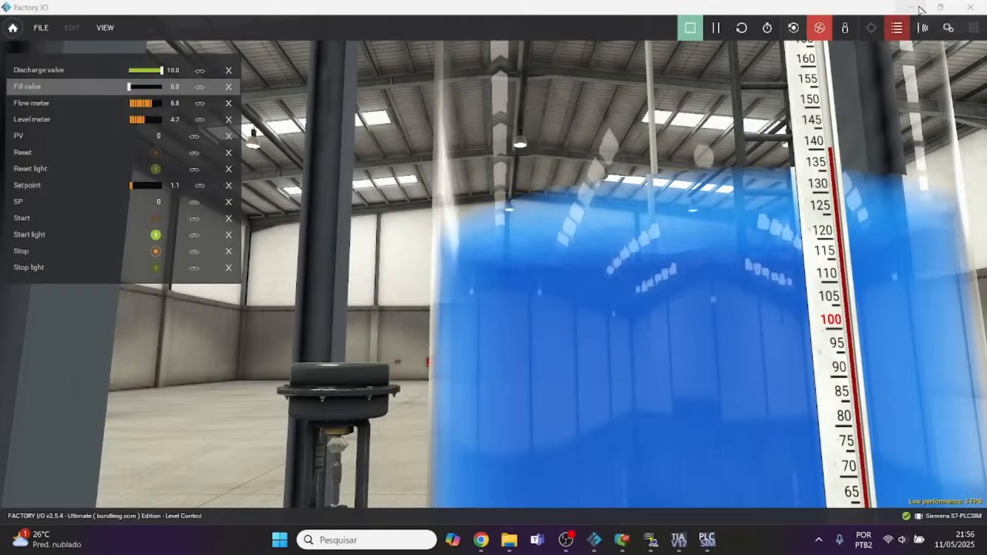
Stop the Factory IO simulation, minimize its window and select the TelaInicial screen background in Elipse E3 Studio.
click(910, 7)
click(594, 540)
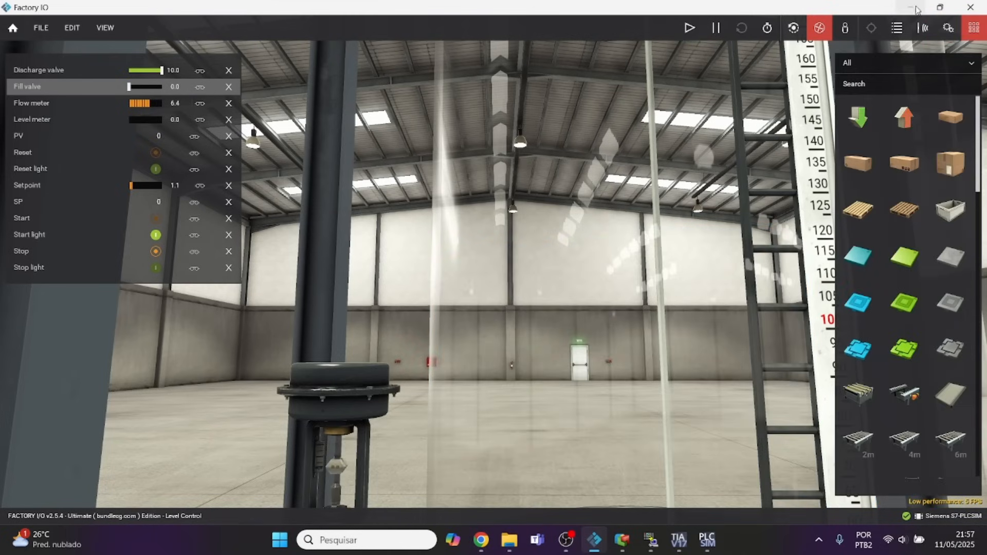
click(918, 6)
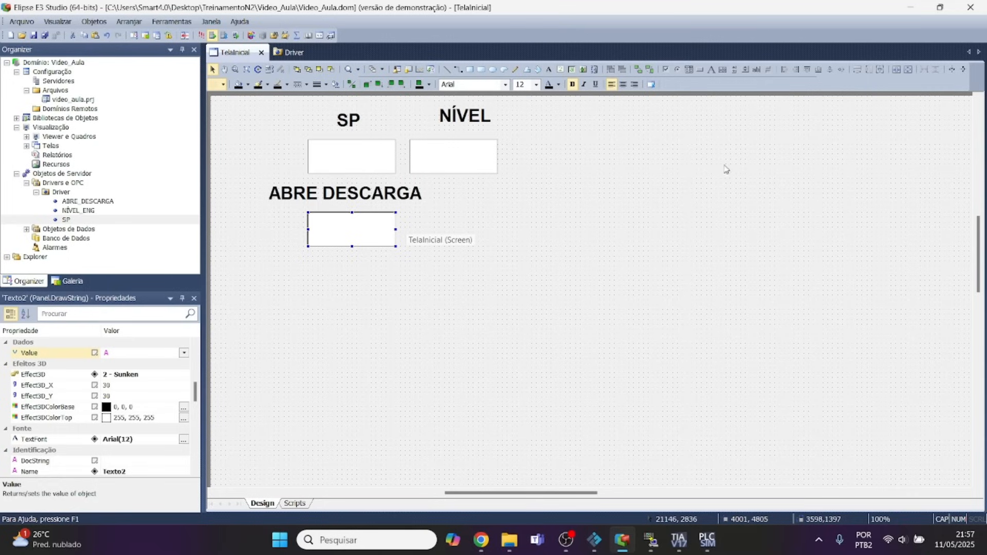
click(710, 100)
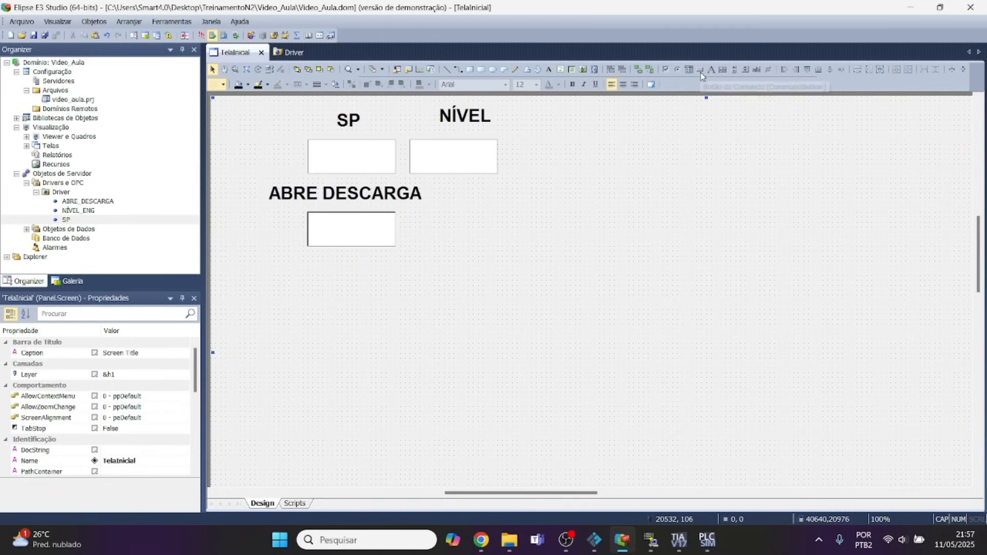
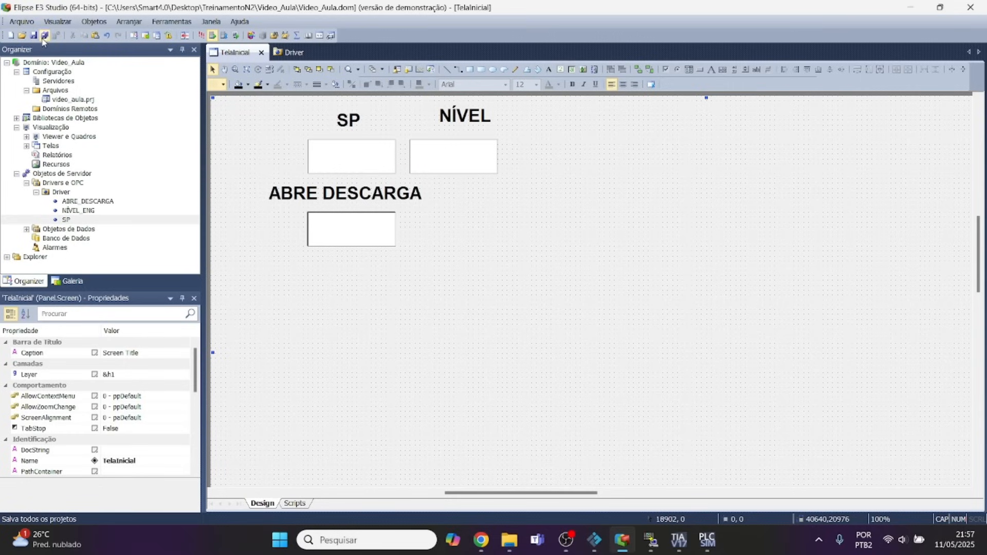
Restart Elipse E3 Studio in demo mode, minimizing TIA Portal on the way, and reopen the TelaInicial screen.
click(970, 7)
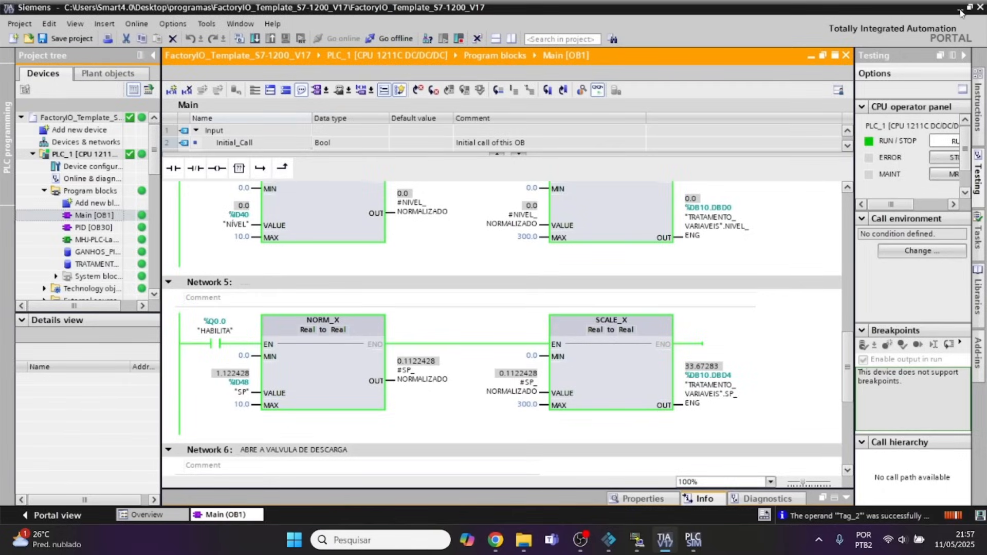
click(960, 8)
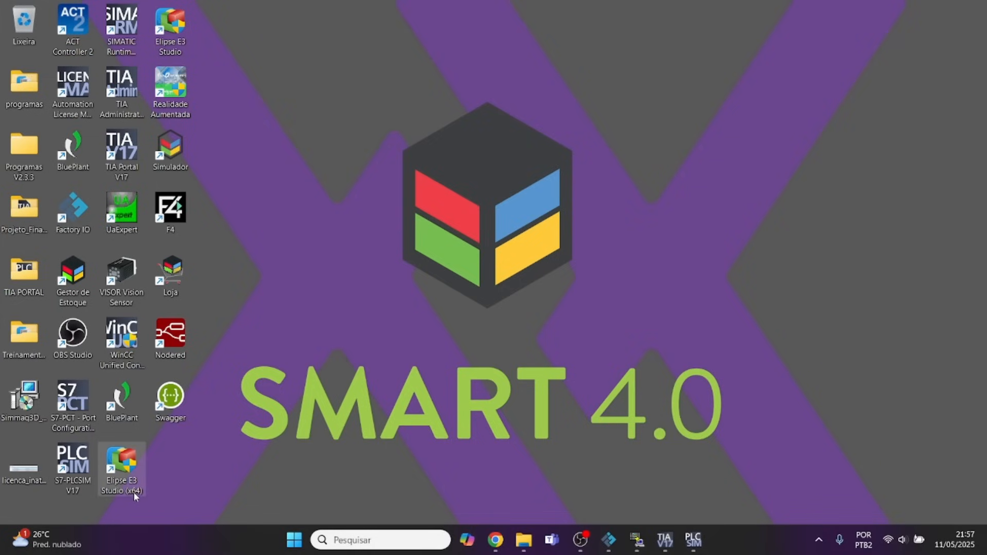
double_click(173, 28)
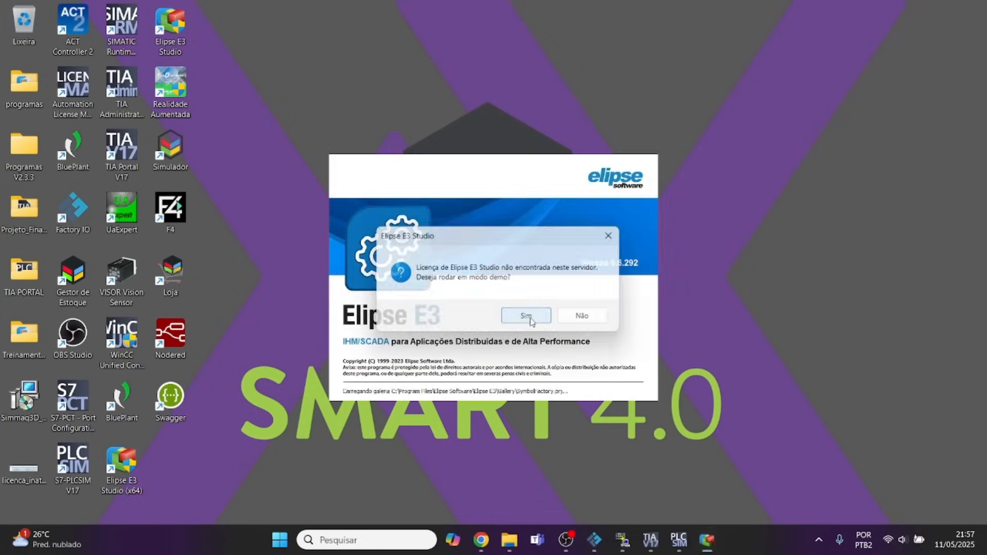
click(526, 316)
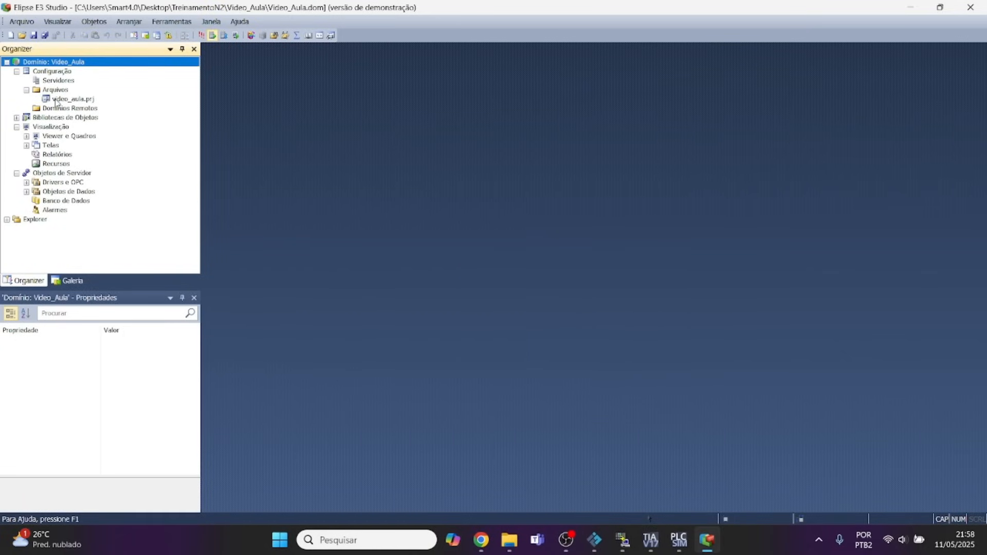
click(26, 145)
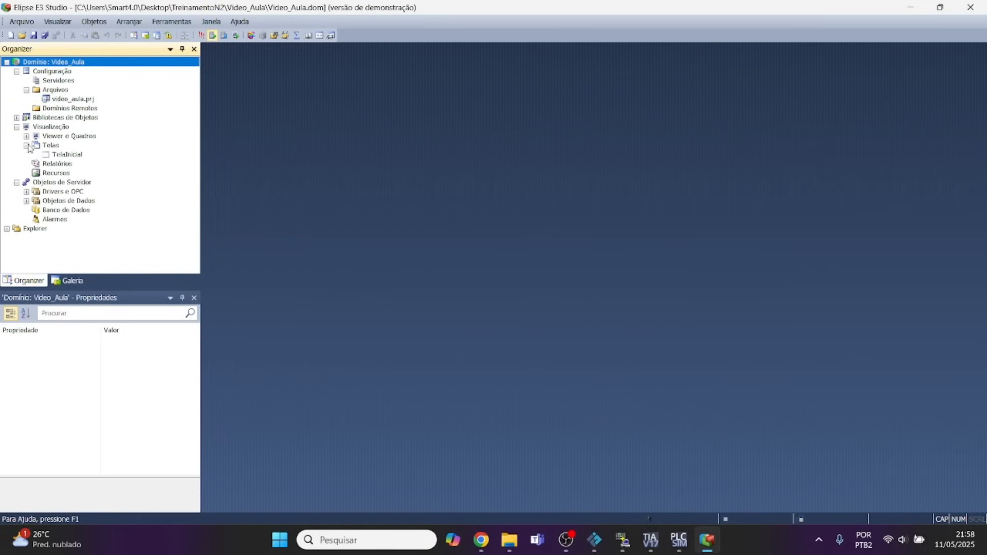
double_click(58, 155)
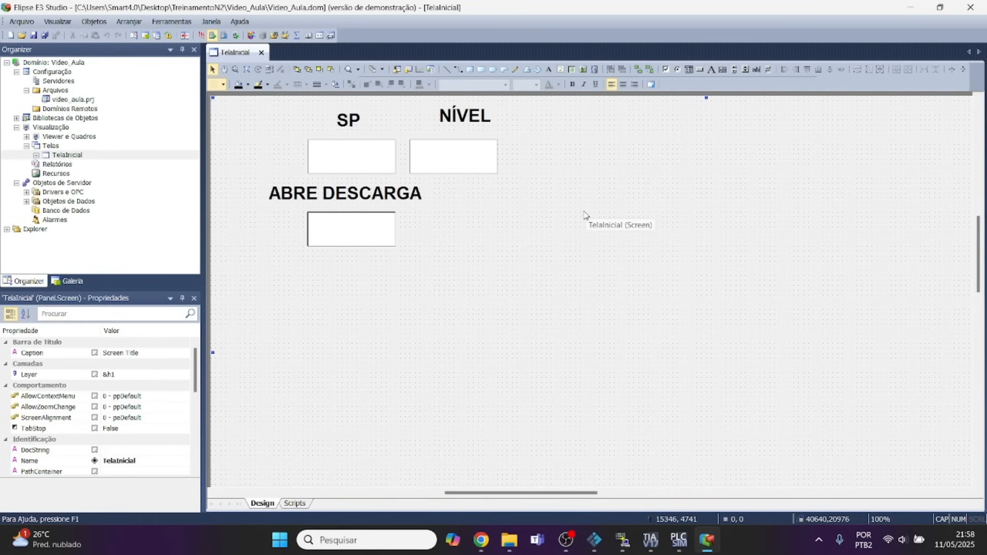
Draw a command button about 3598 by 1799 units beside the ABRE DESCARGA display and view its associations.
click(701, 70)
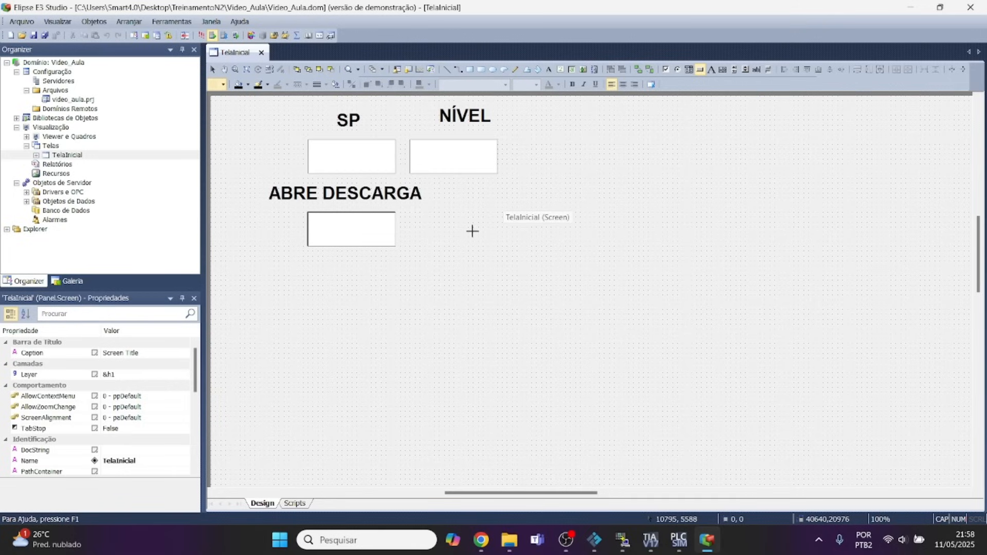
mouse_move(473, 222)
mouse_down()
mouse_move(496, 258)
mouse_move(560, 267)
mouse_up()
right_click(508, 260)
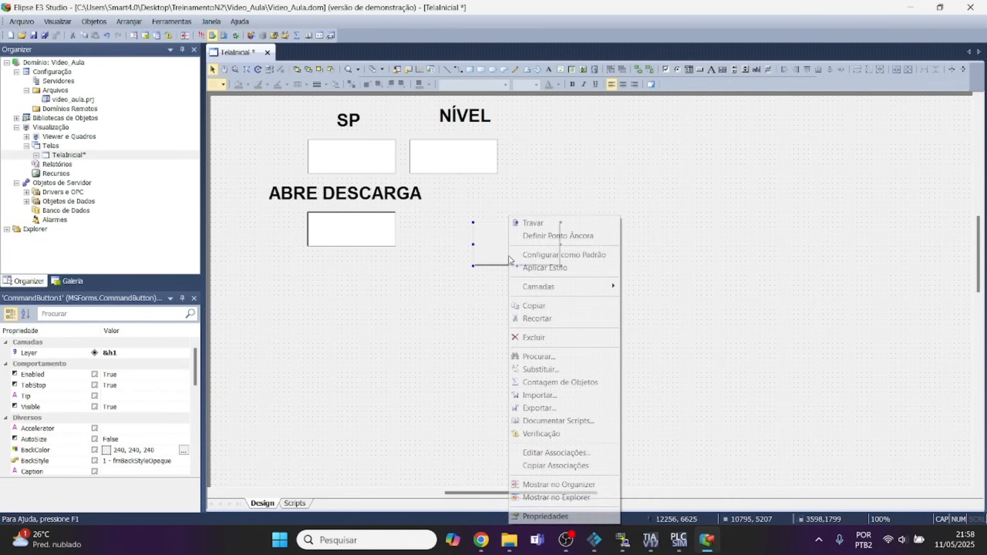
click(530, 517)
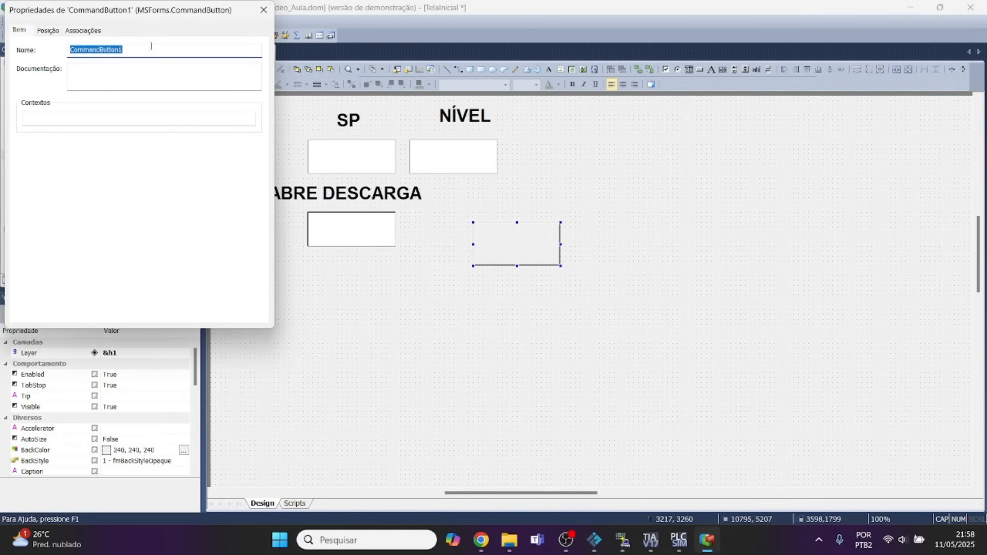
click(86, 31)
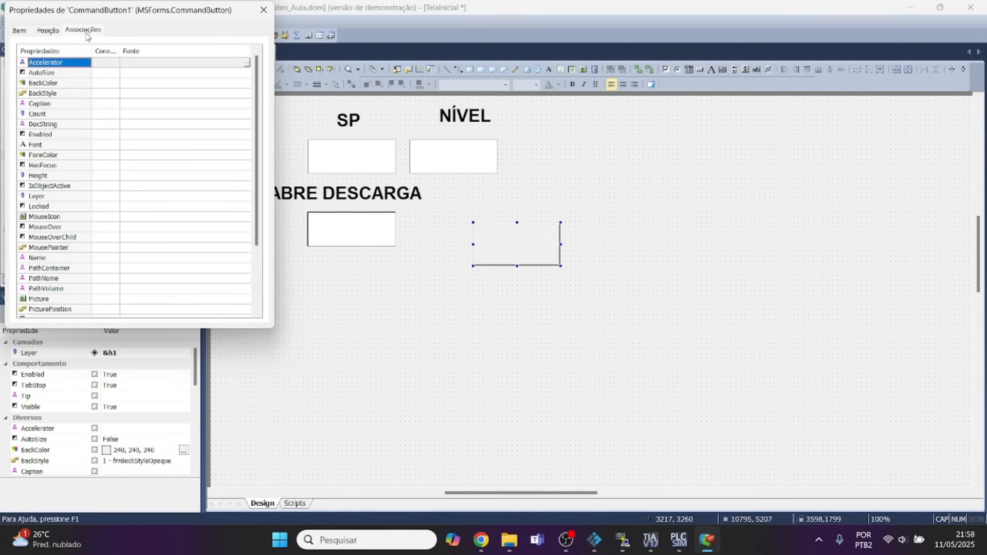
click(264, 9)
Move the button closer to the ABRE DESCARGA display and match its height to the NÍVEL display.
drag(495, 247, 460, 233)
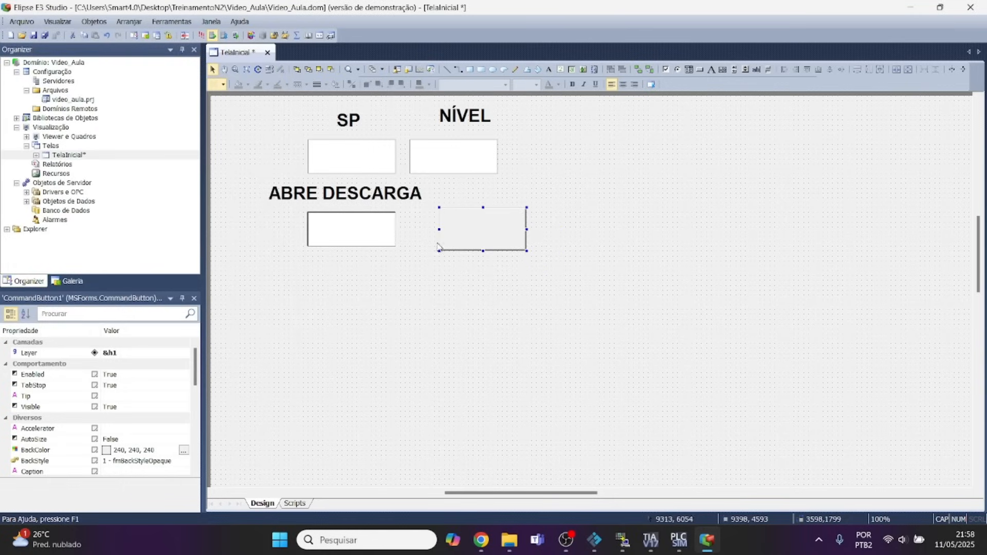
click(458, 165)
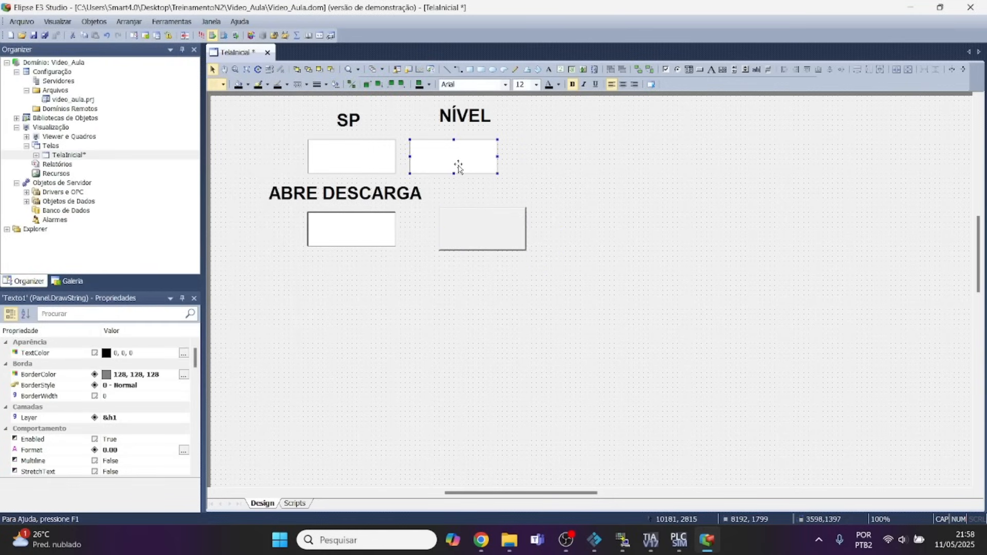
click(469, 225)
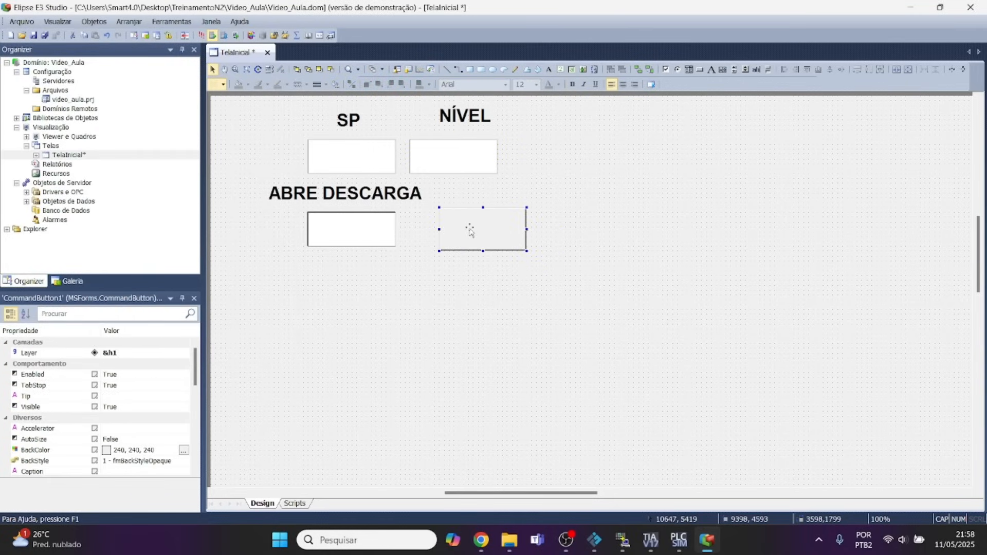
shift+click(436, 160)
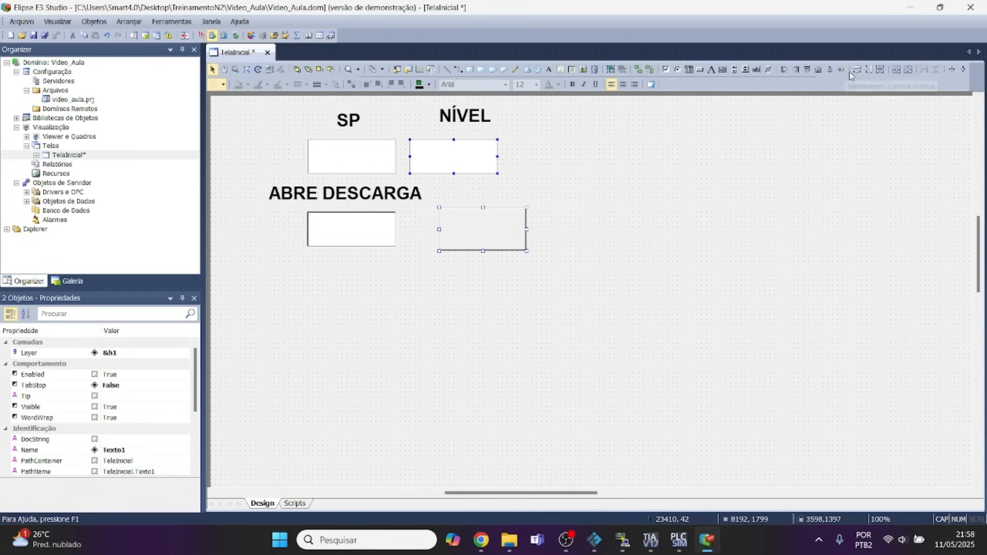
click(869, 70)
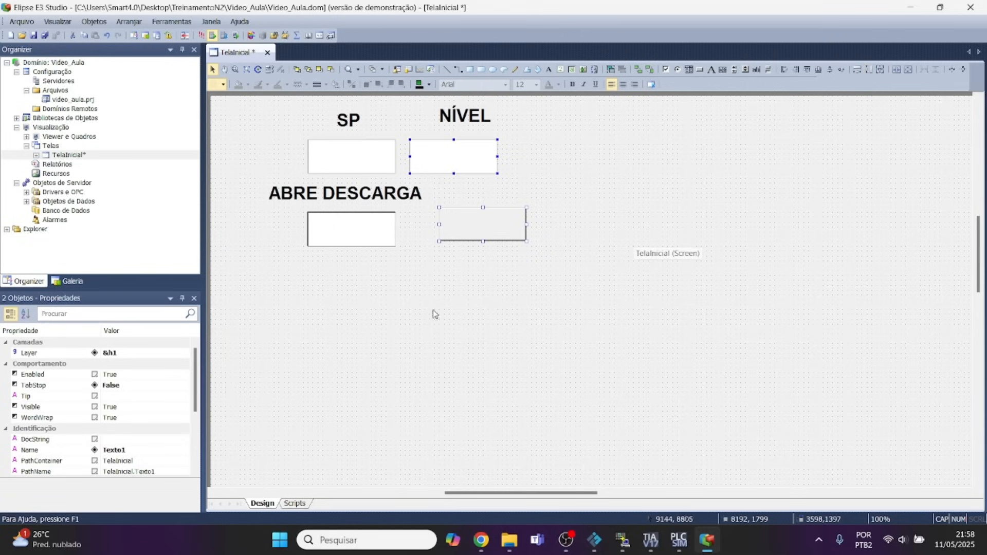
Set the command button's caption to LIGA and shift the button slightly nearer to the ABRE DESCARGA display.
click(473, 231)
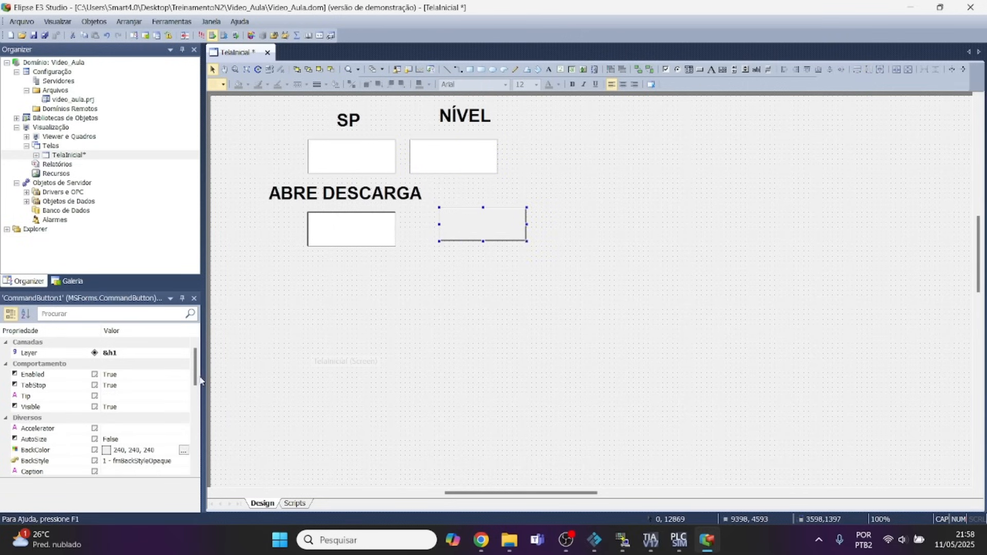
drag(194, 376, 194, 401)
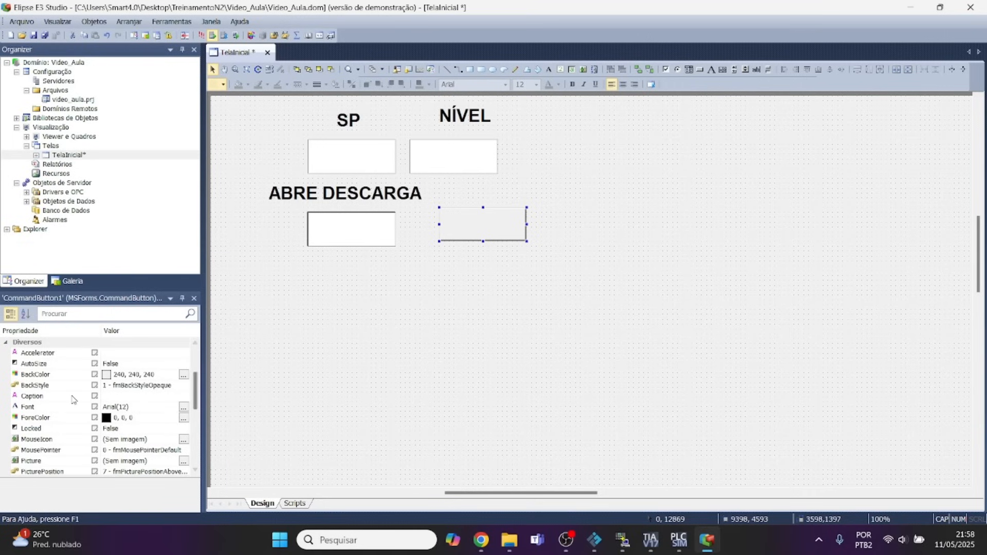
click(116, 399)
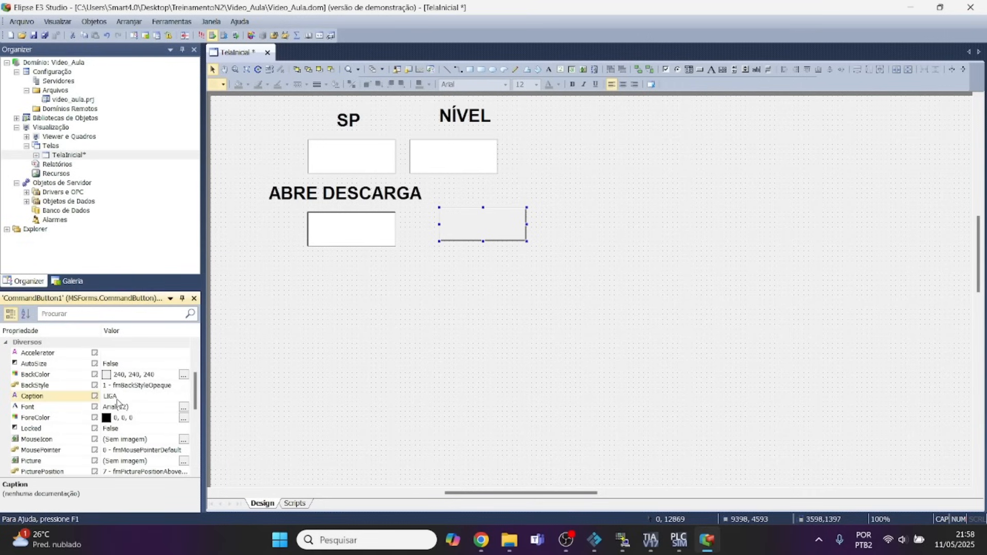
text(LIGA)
click(222, 367)
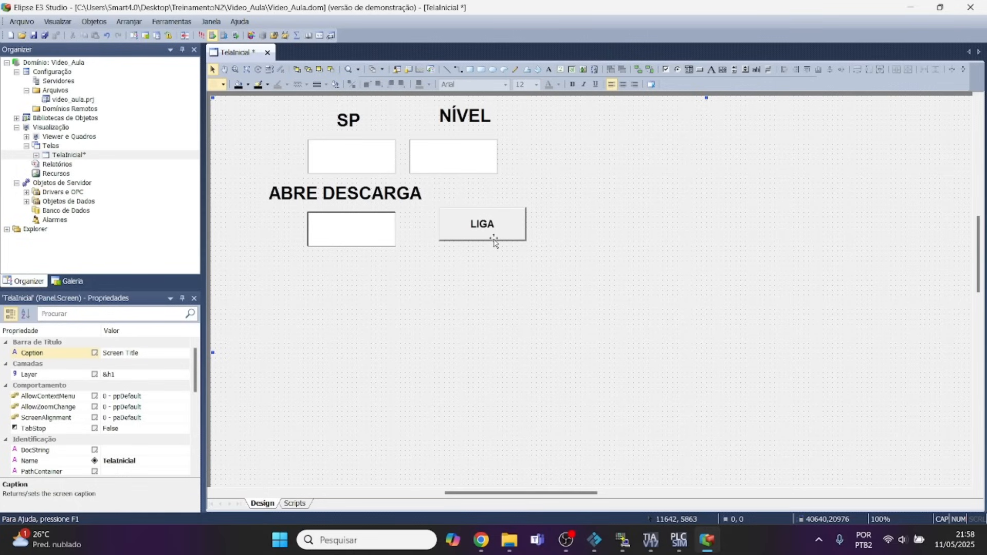
drag(483, 234, 473, 235)
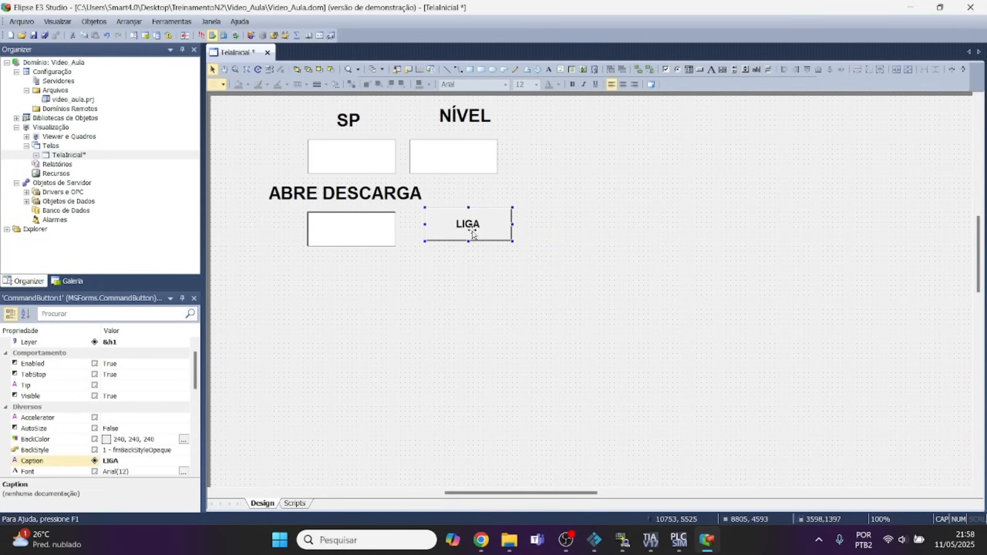
Examine the LIGA button's list of associable properties, then close its properties.
right_click(447, 230)
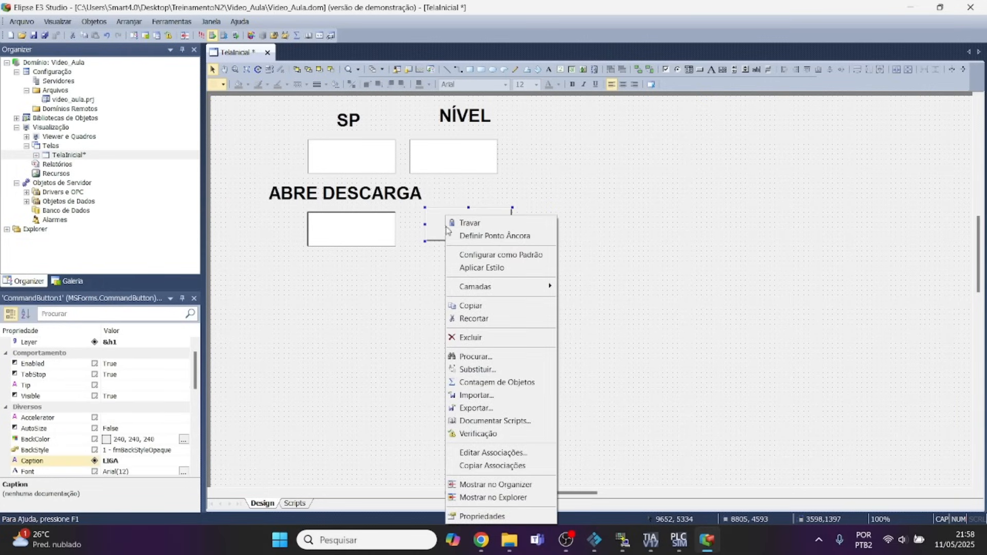
click(483, 517)
click(80, 31)
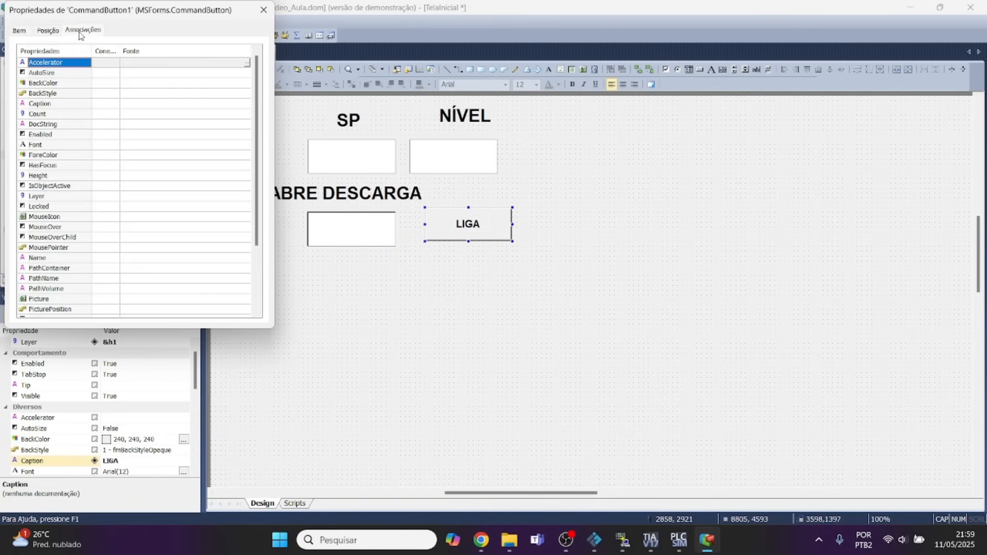
scroll(59, 218, down, 3)
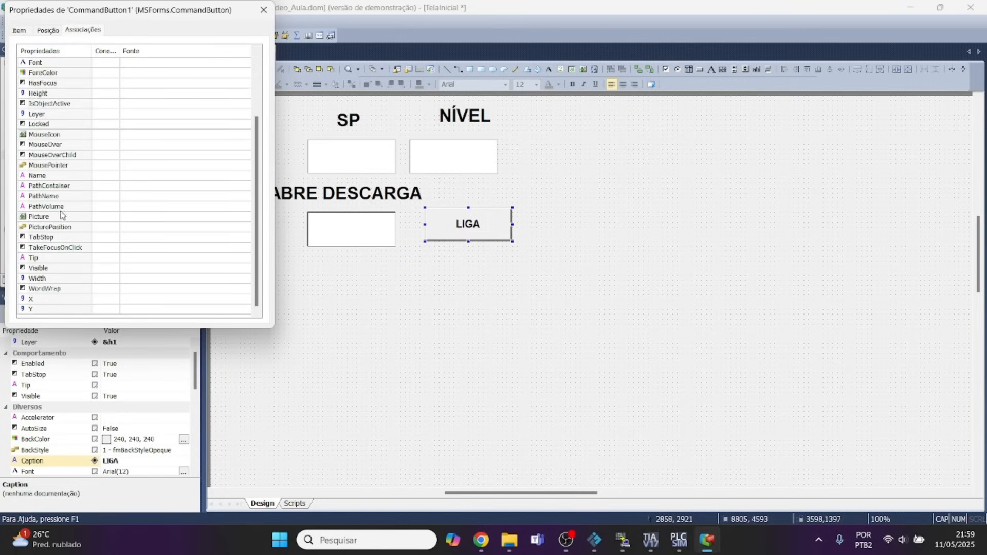
scroll(57, 229, up, 3)
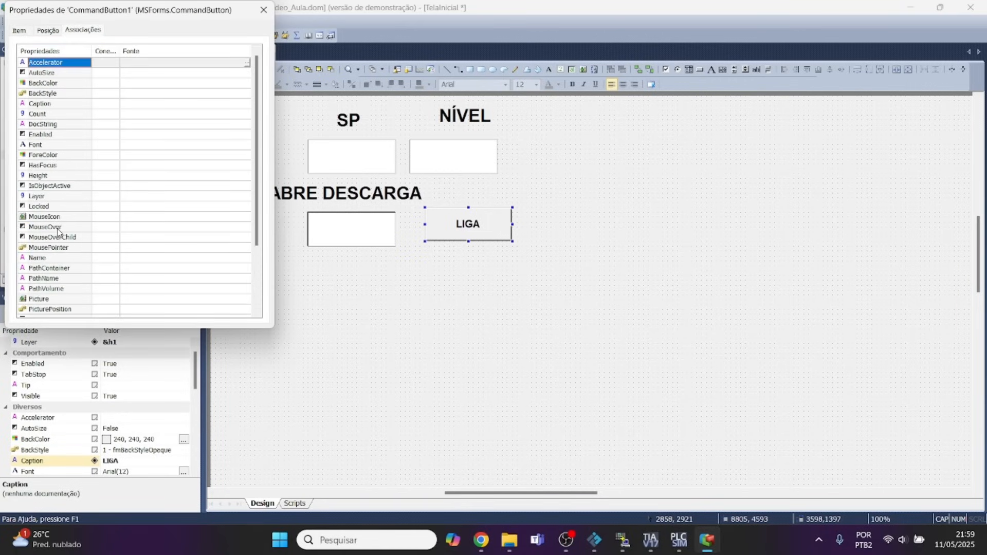
click(263, 10)
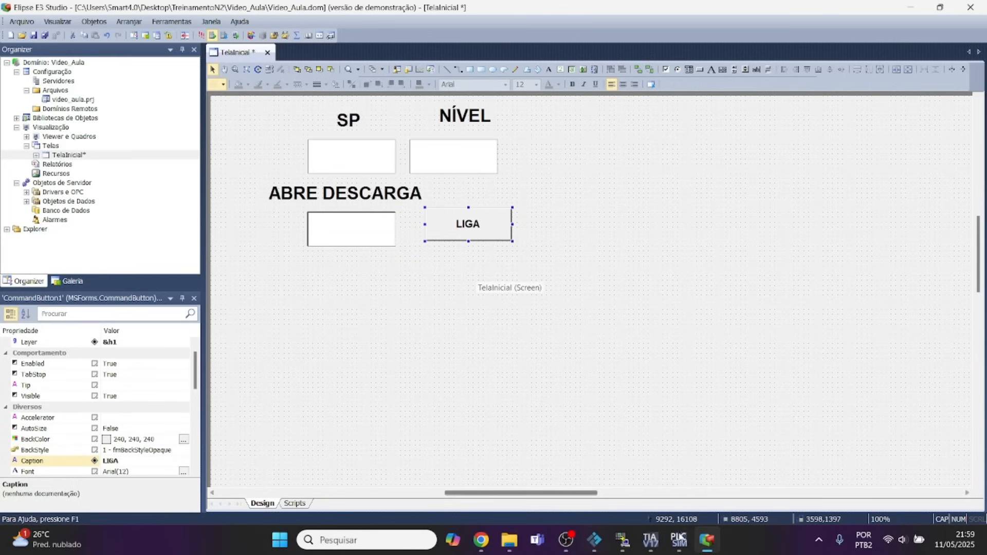
Switch to TIA Portal, check the LIGA_SUP contact's address in Network 3 of Main [OB1], and return to Elipse E3 Studio.
click(650, 541)
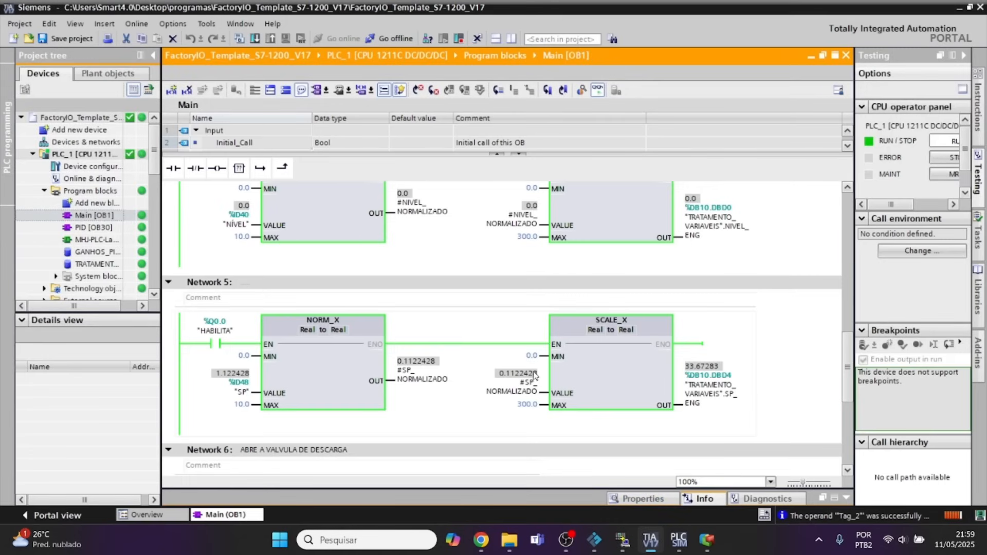
scroll(480, 357, up, 2)
scroll(480, 357, down, 2)
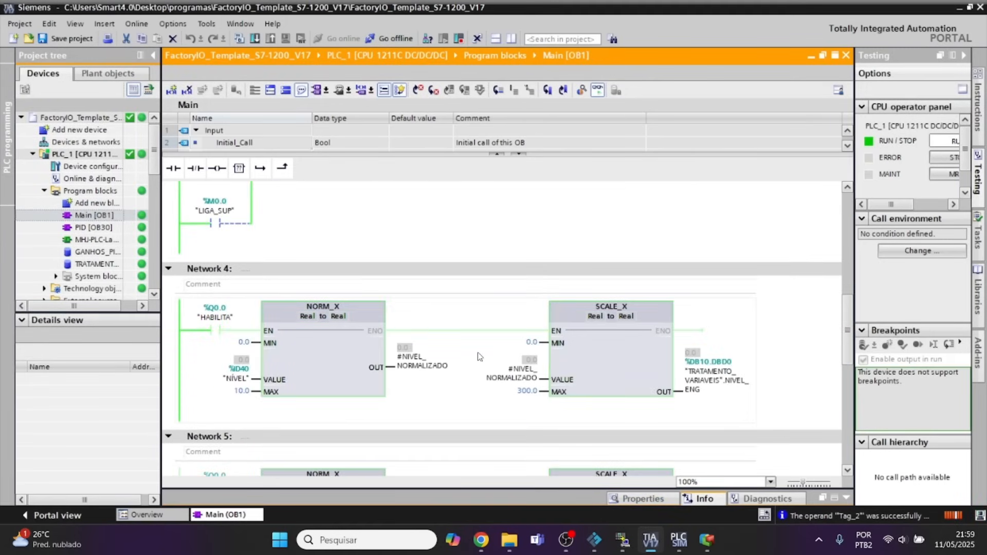
scroll(480, 357, up, 3)
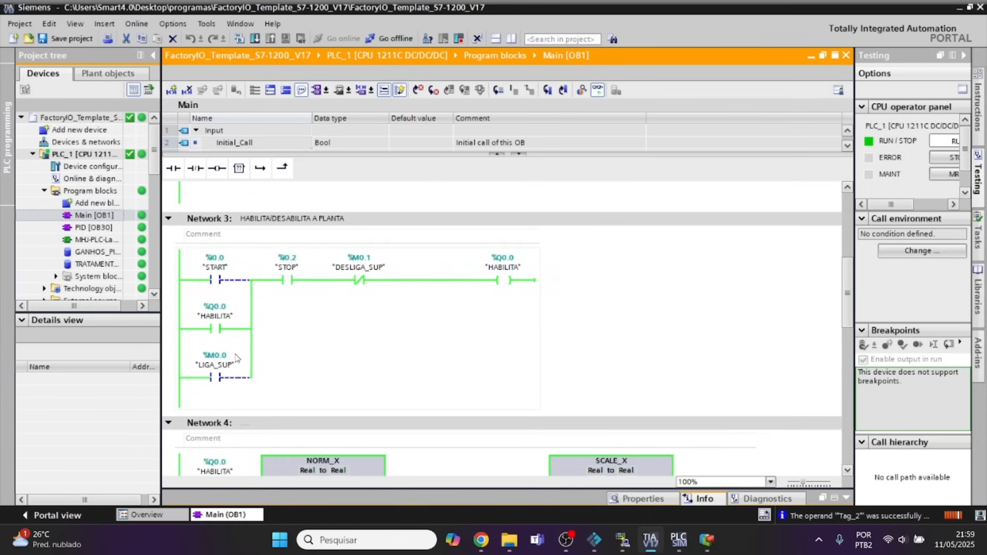
click(707, 540)
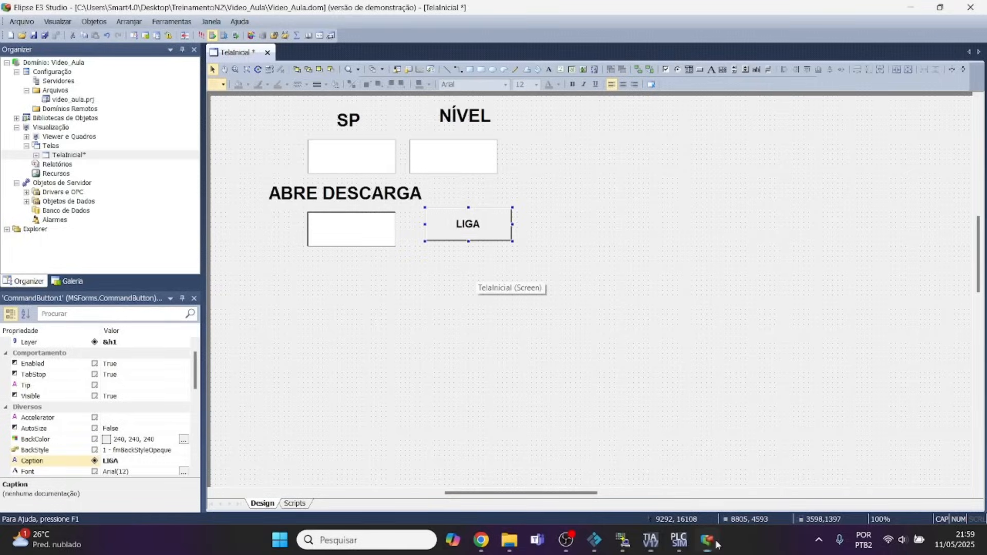
Add an empty script to the LIGA button's MouseDown event.
double_click(459, 236)
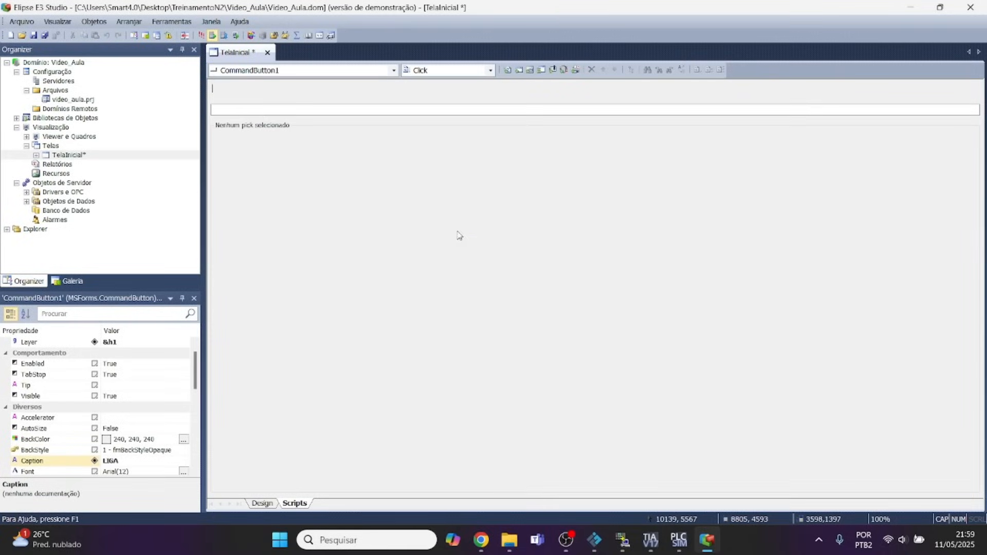
click(490, 70)
click(441, 175)
click(506, 70)
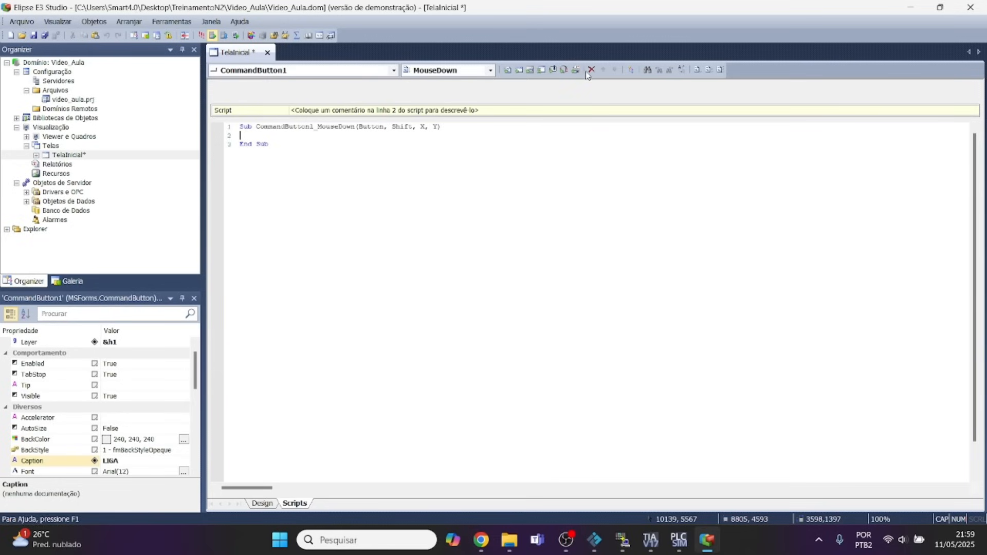
click(630, 75)
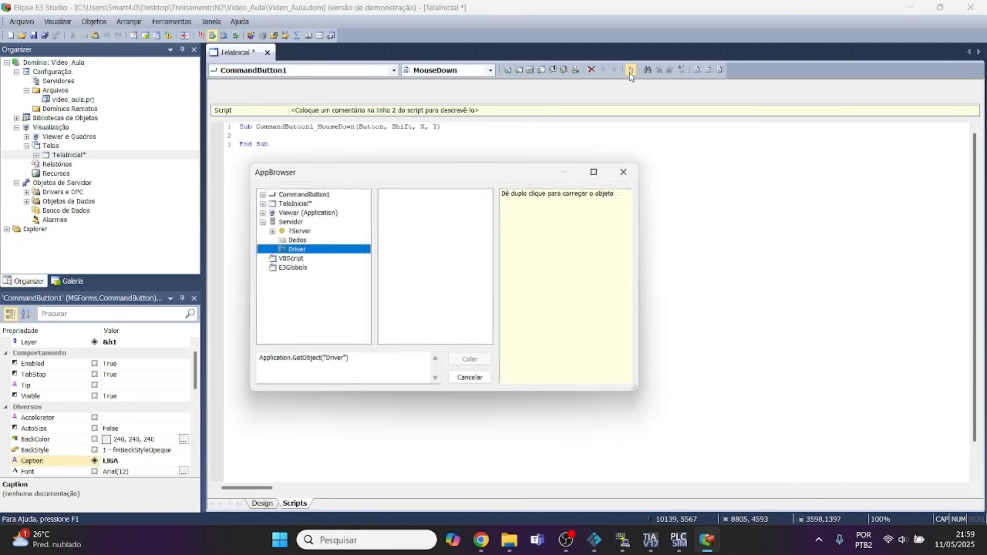
double_click(292, 250)
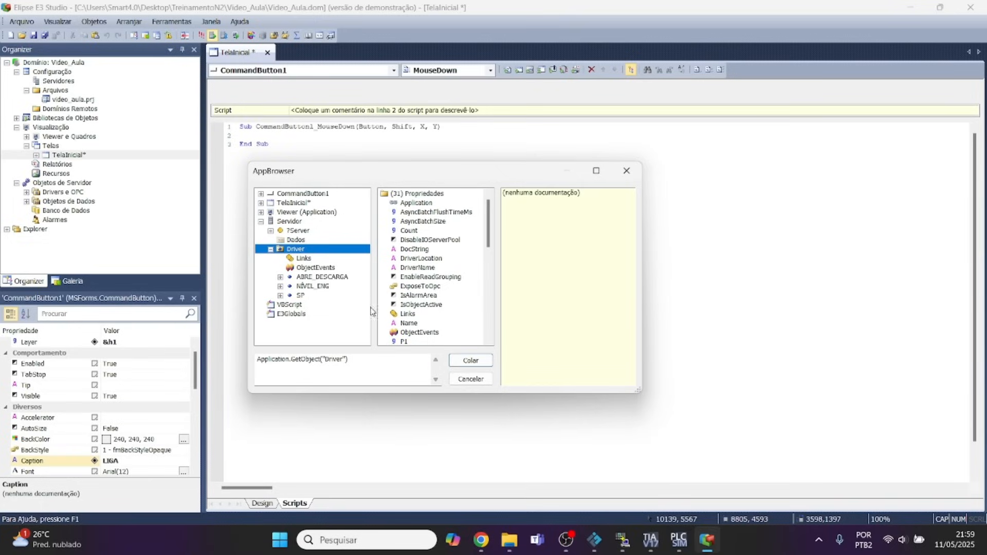
click(470, 380)
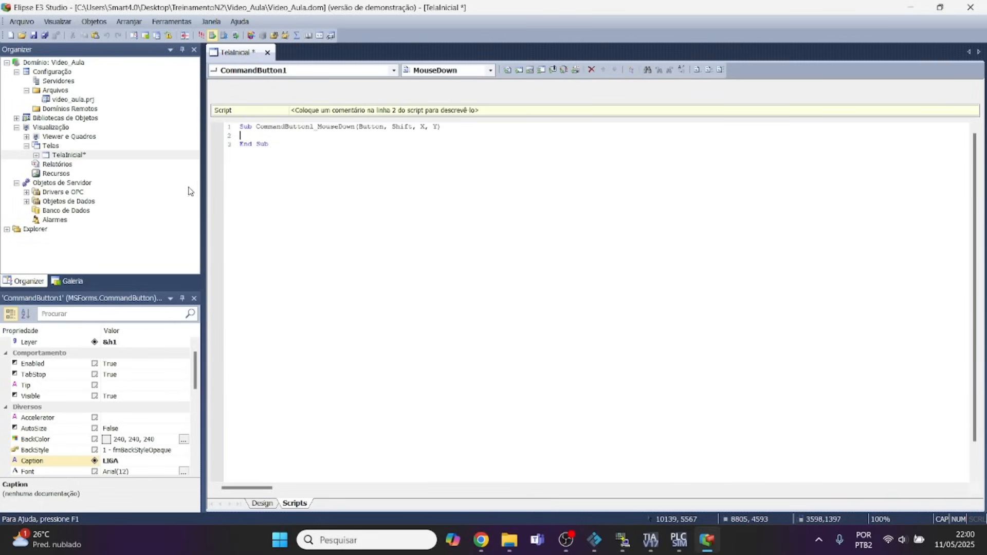
Open the Driver under Drivers e OPC and add one IOTag named BOTOES.
click(26, 192)
click(59, 203)
double_click(59, 204)
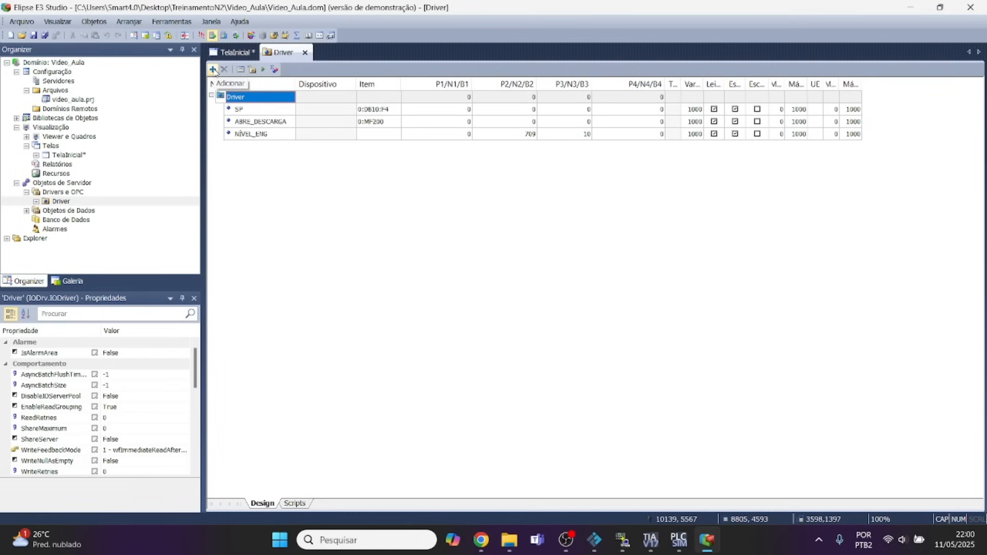
click(213, 70)
click(238, 103)
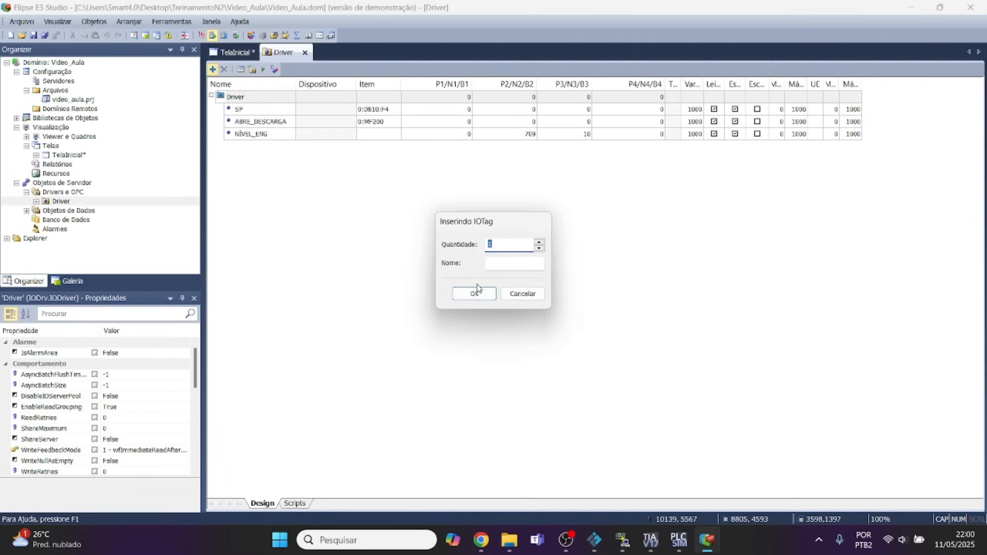
click(500, 265)
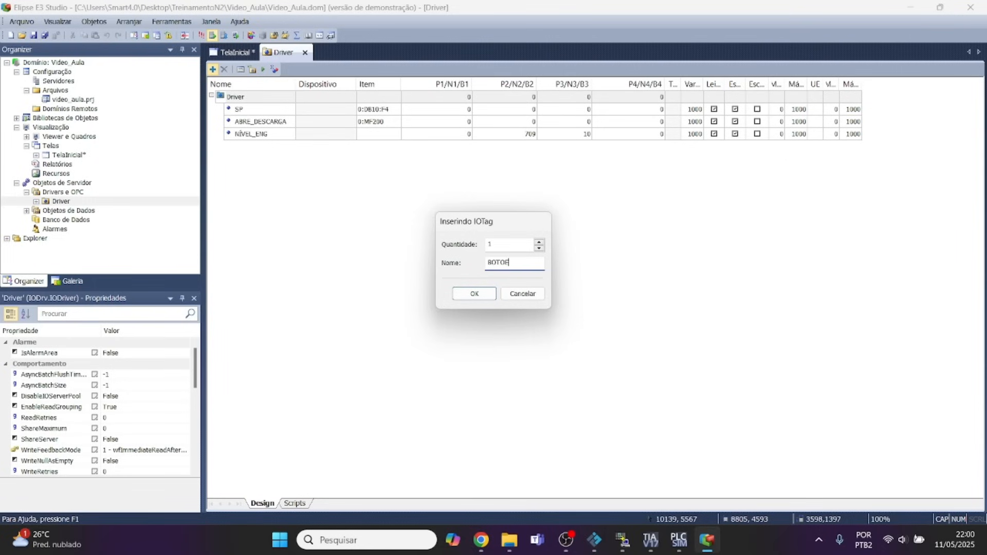
text(BOTOES)
click(479, 298)
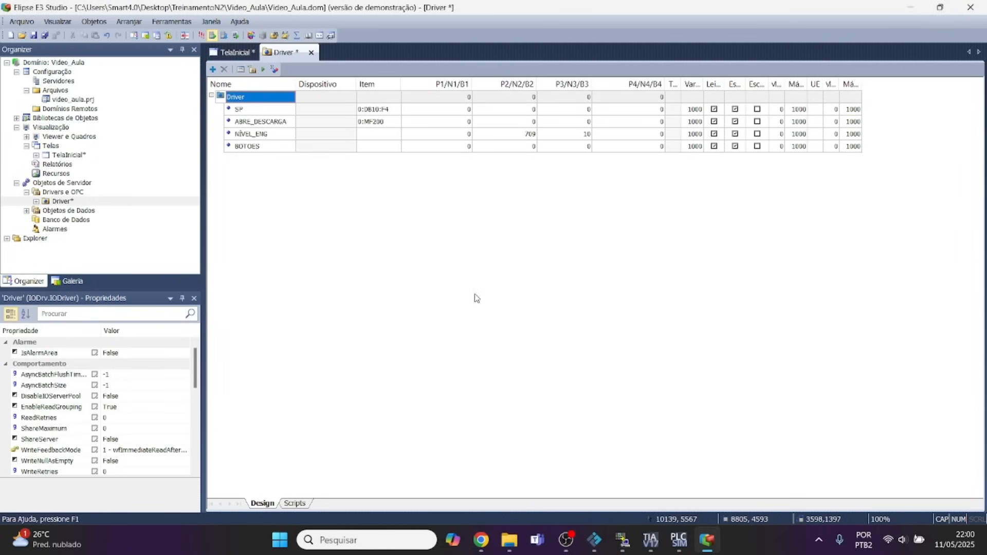
Enable bit fields for the BOTOES tag by setting its UseBitFields property to True.
click(257, 148)
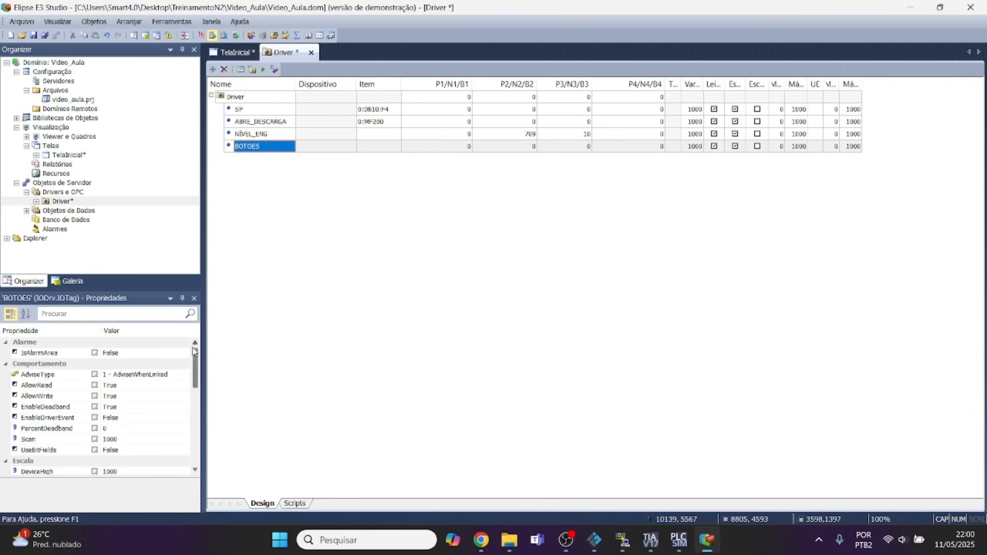
drag(197, 363, 200, 385)
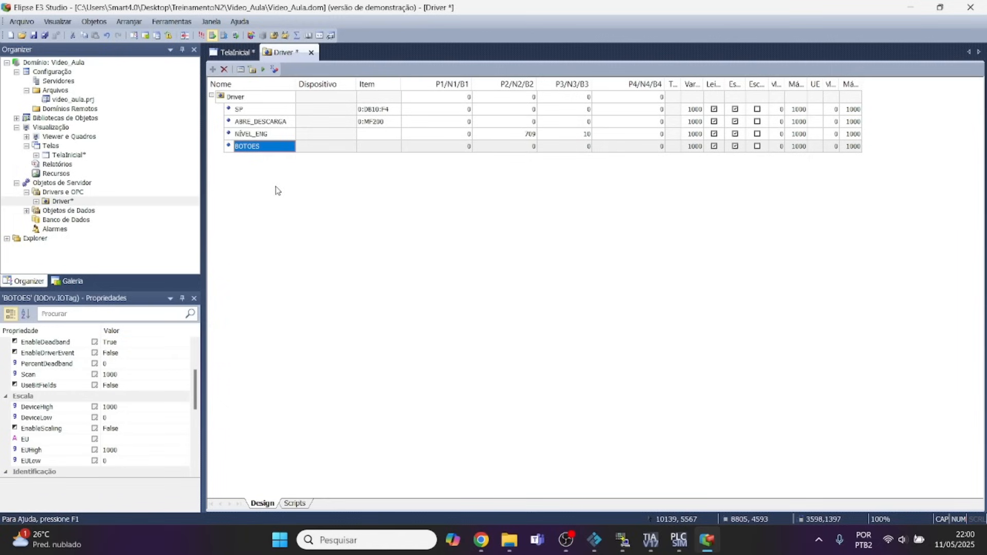
right_click(96, 390)
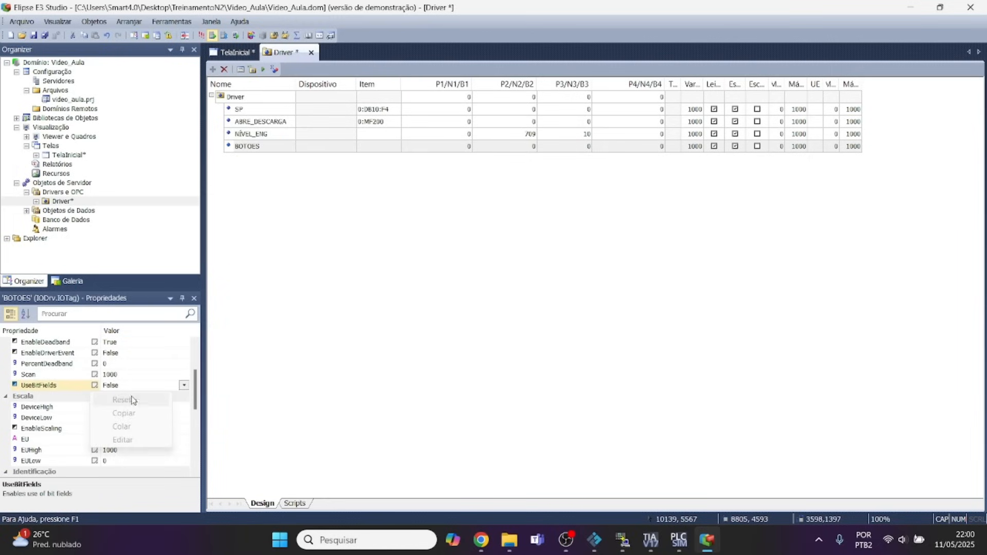
click(107, 391)
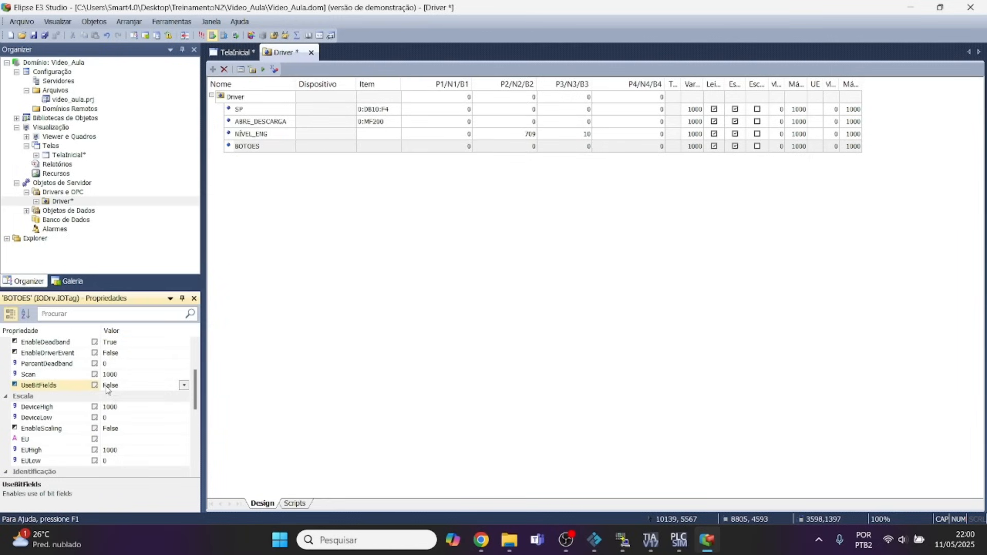
click(131, 386)
click(137, 394)
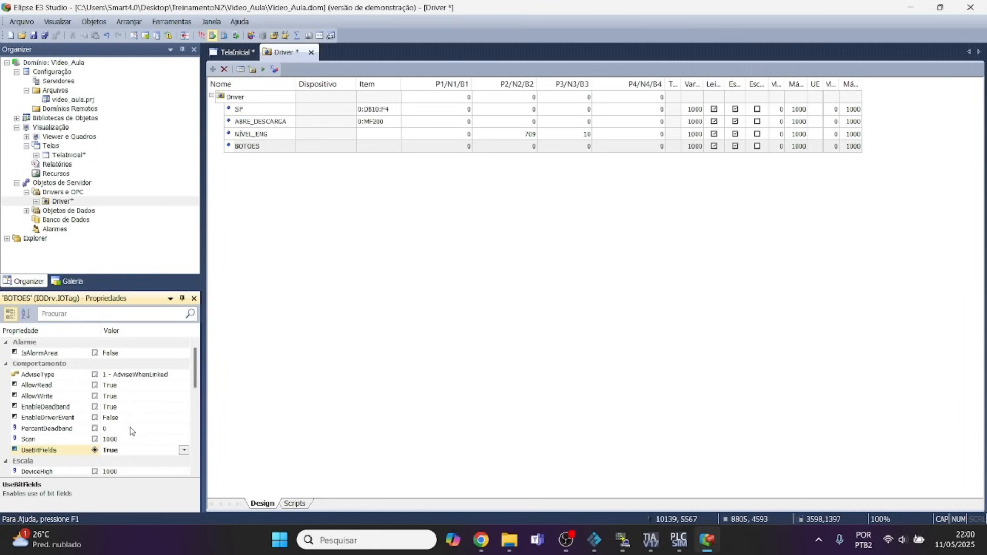
scroll(128, 448, down, 1)
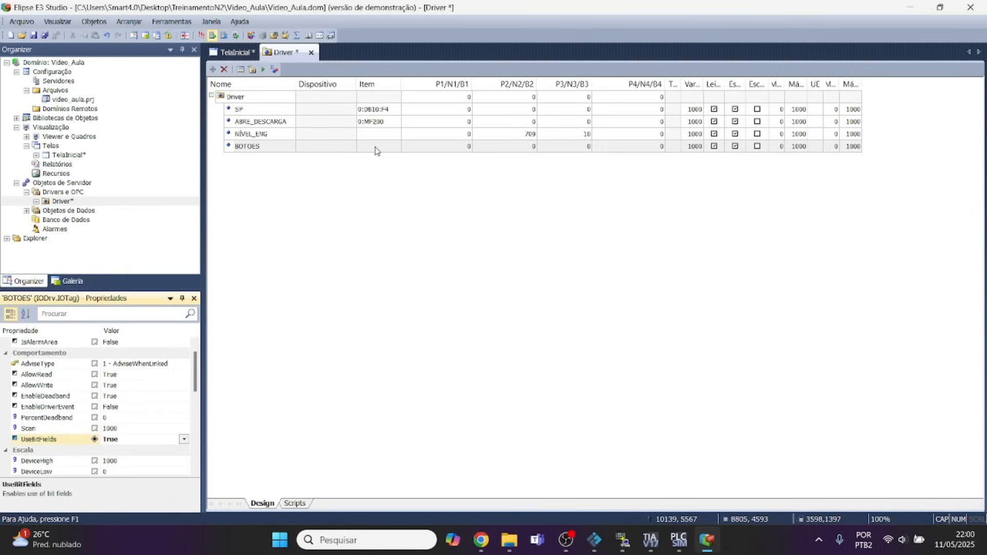
Switch to the MProt driver manual in Chrome, look up the item syntax for memory areas, and copy the example address 4:M10.1.
click(481, 540)
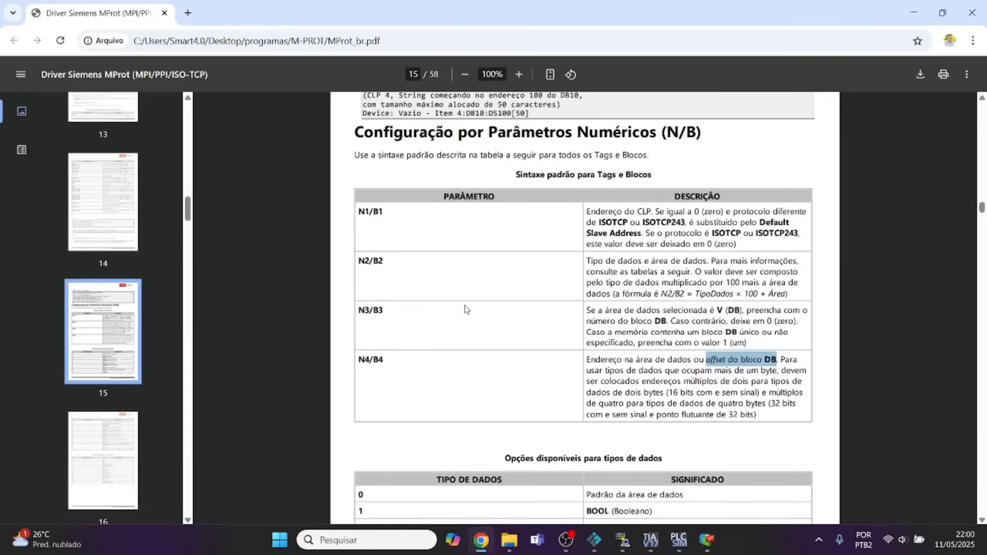
scroll(590, 319, up, 1)
scroll(590, 319, up, 15)
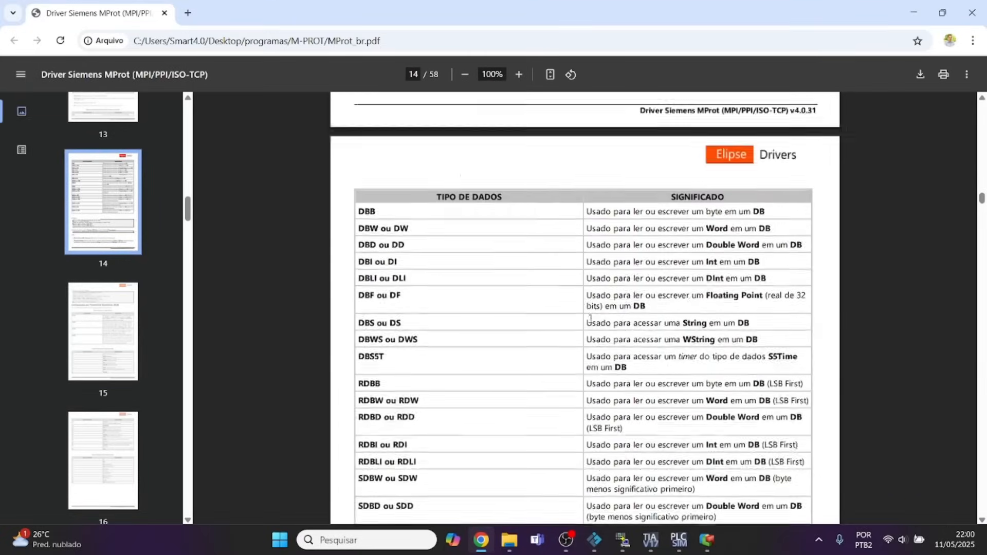
scroll(591, 319, up, 12)
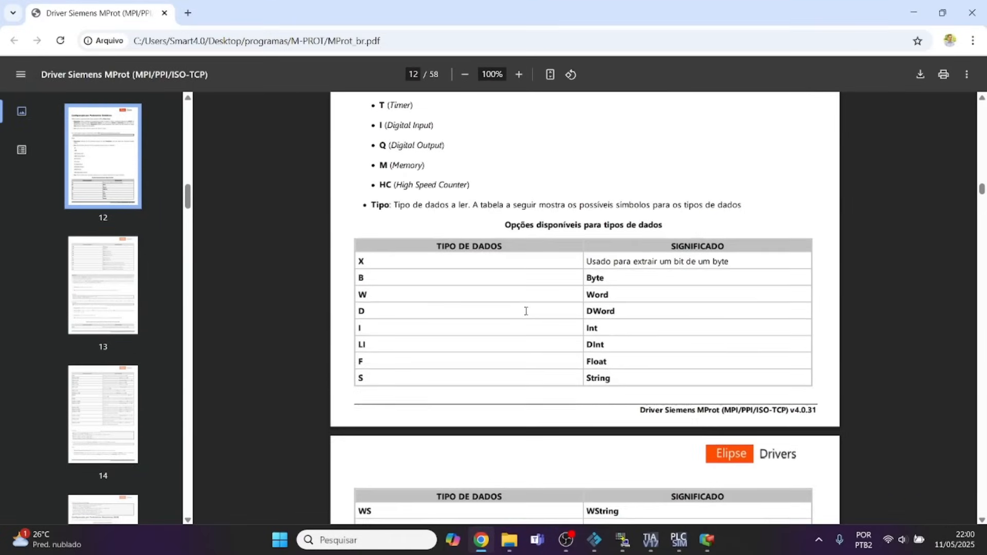
scroll(525, 311, up, 2)
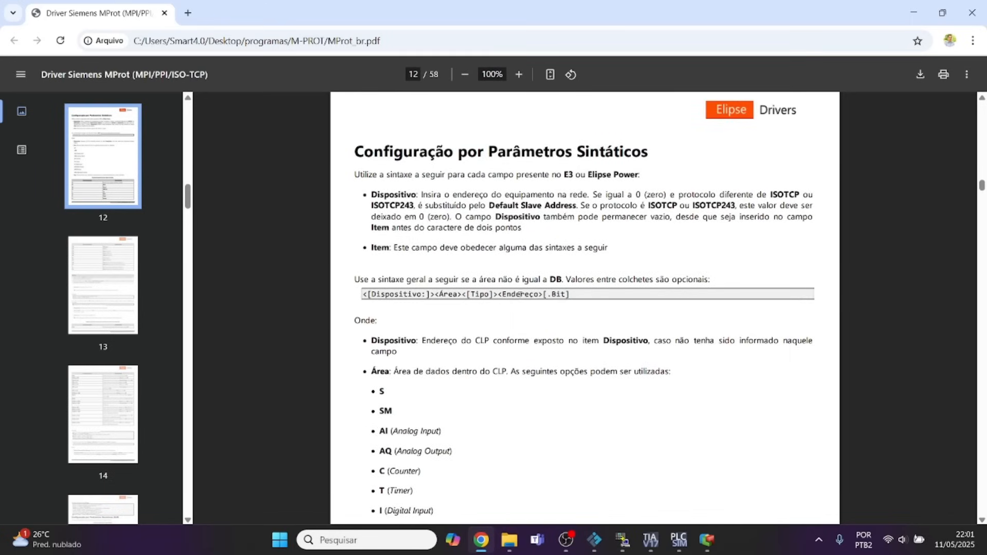
scroll(571, 307, down, 12)
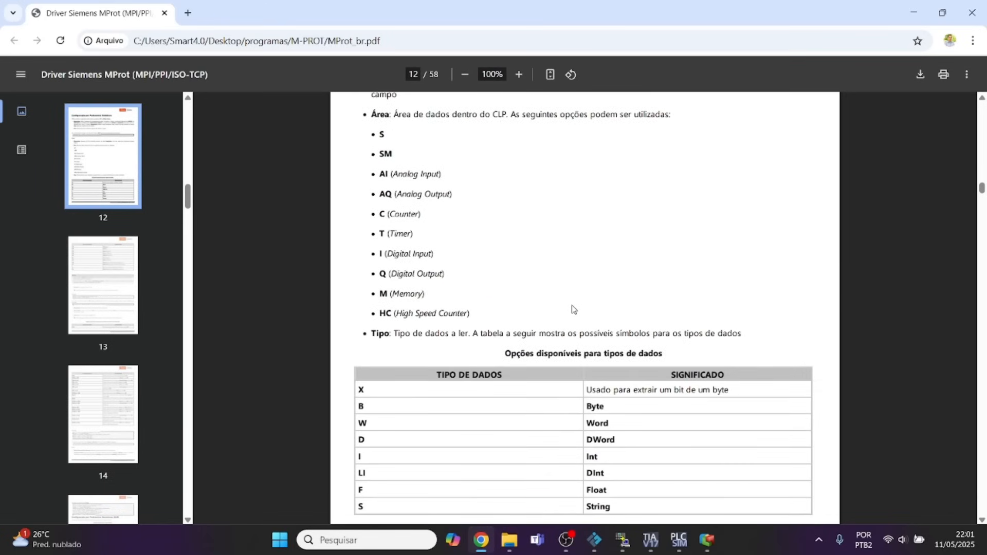
scroll(574, 309, down, 4)
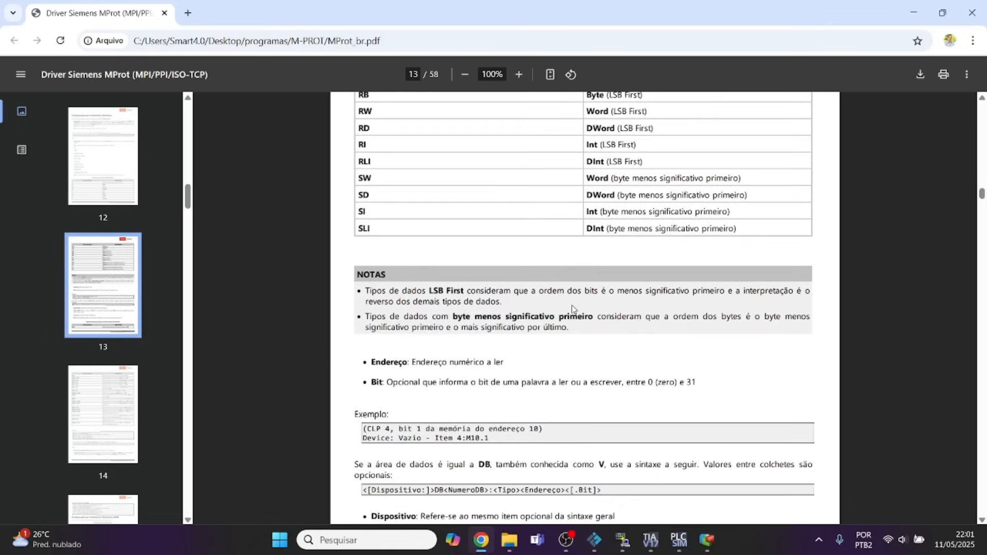
scroll(572, 306, down, 1)
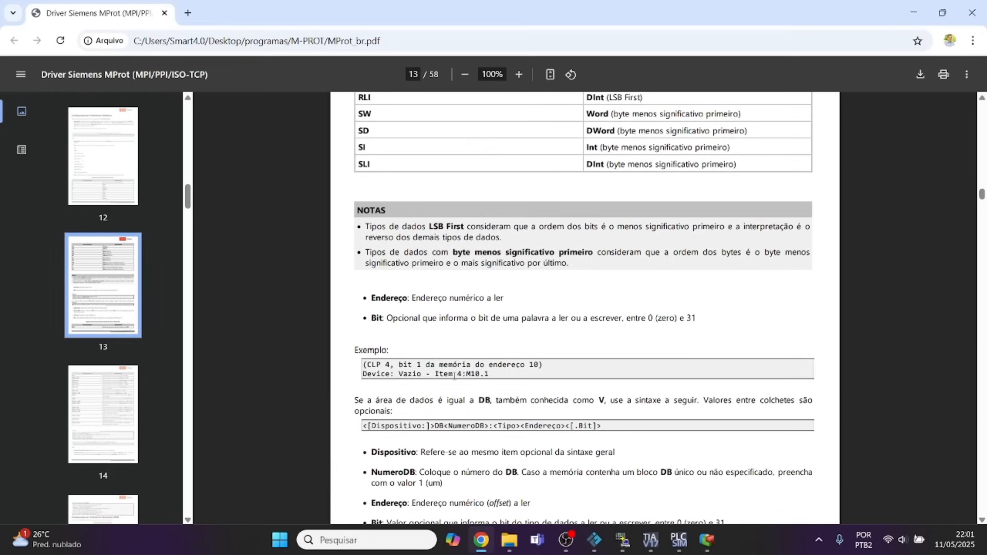
drag(458, 373, 491, 375)
key(ctrl+c)
click(672, 489)
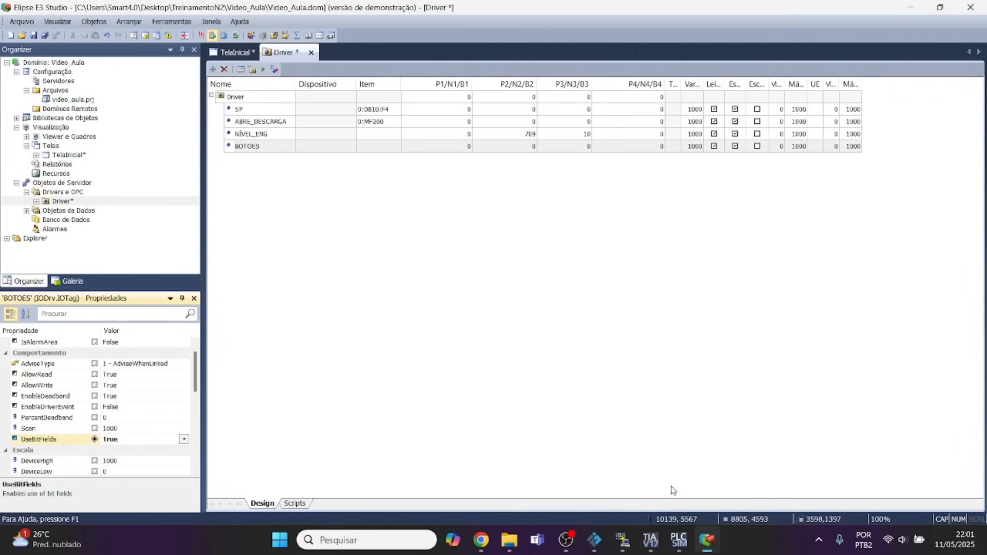
Back in Elipse E3 Studio, set the BOTOES tag's Item to 0:M0.0 and check it against the LIGA_SUP contact's address in TIA Portal.
click(383, 148)
key(ctrl+v)
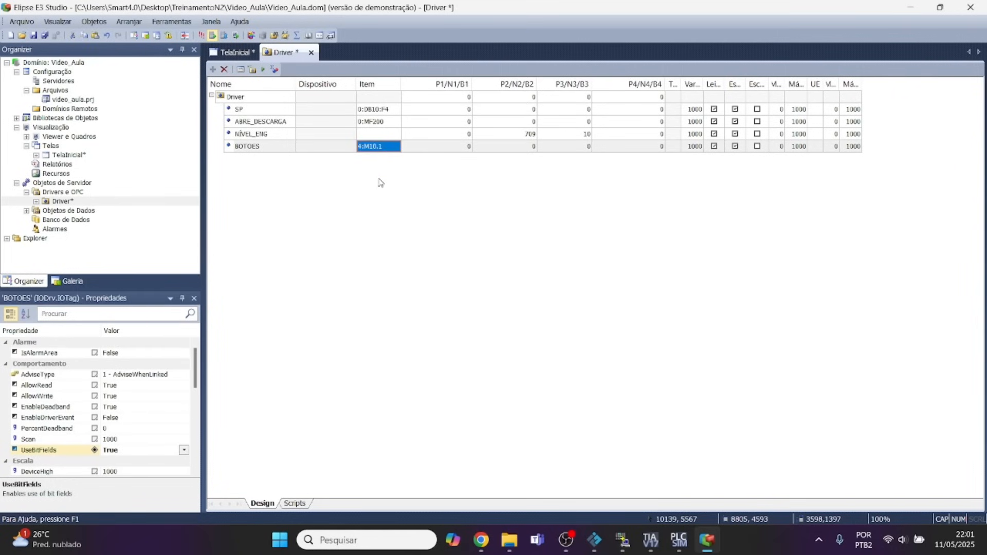
click(366, 150)
click(360, 145)
key(Delete)
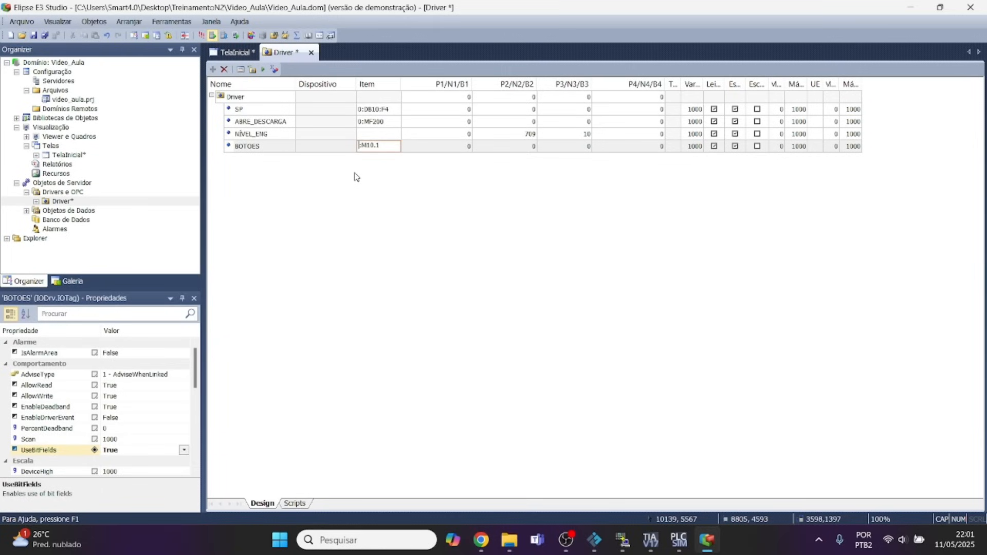
text(0)
click(427, 150)
click(389, 147)
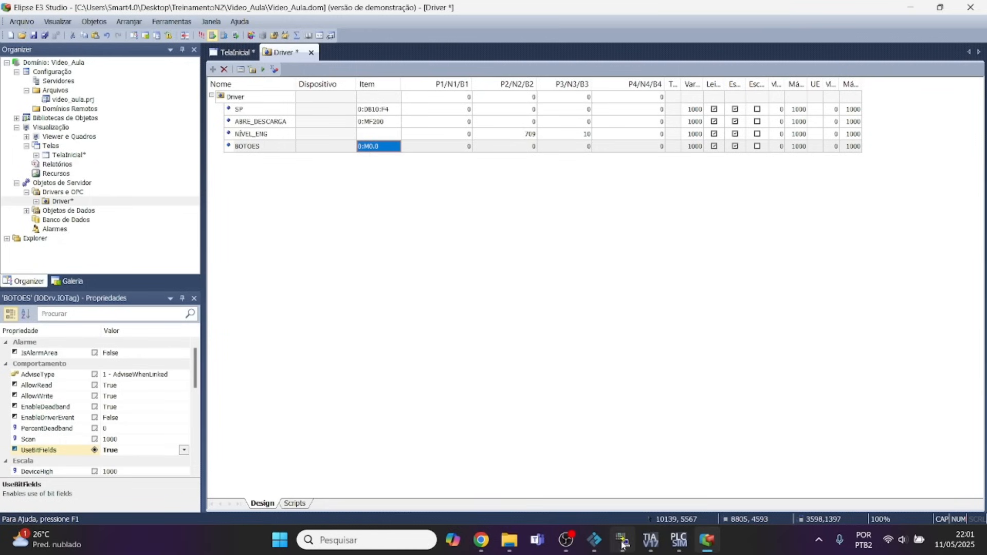
click(651, 540)
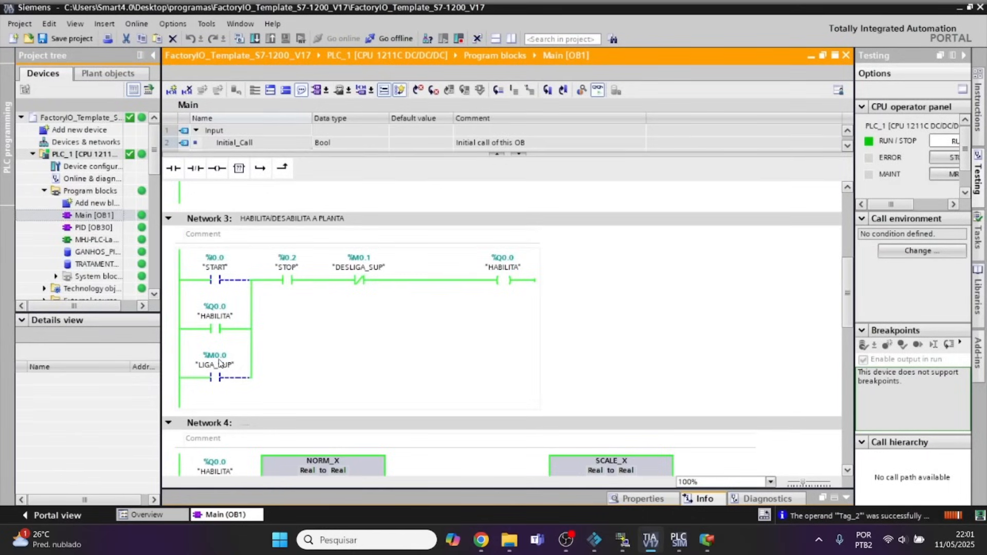
click(707, 540)
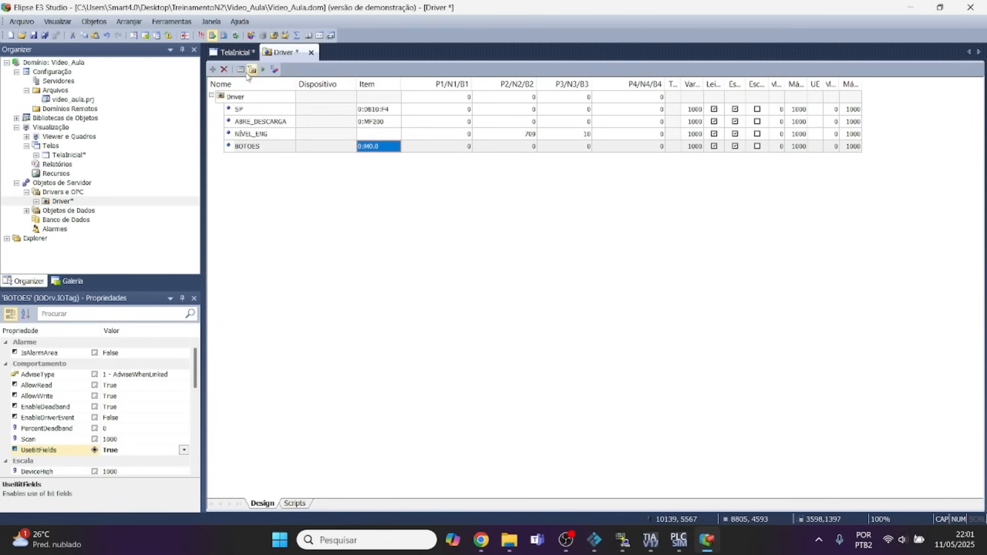
In the LIGA button's MouseDown script, insert the BOTOES tag's Bit00 reference and complete it as Application.GetObject("Driver.BOTOES").Bit00 = 1.
click(237, 55)
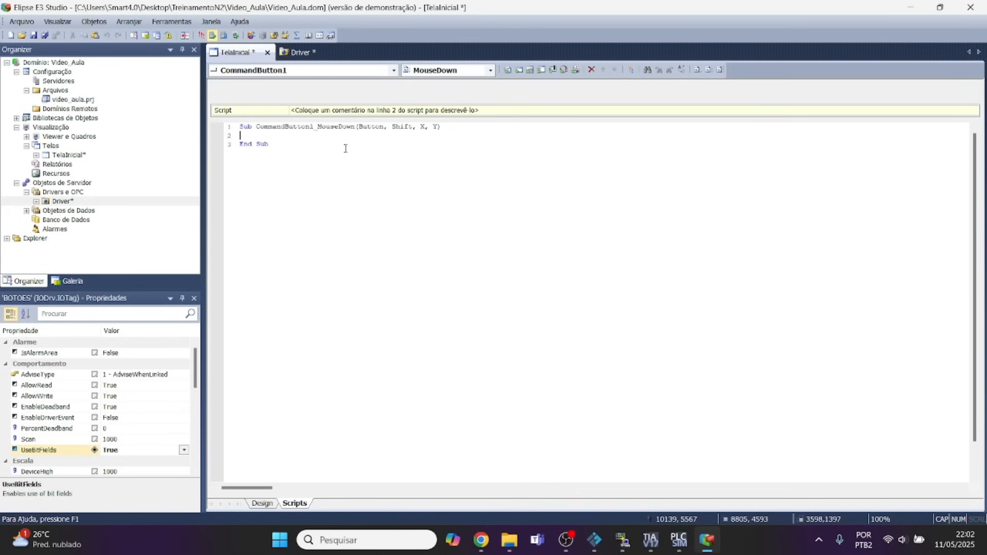
click(632, 73)
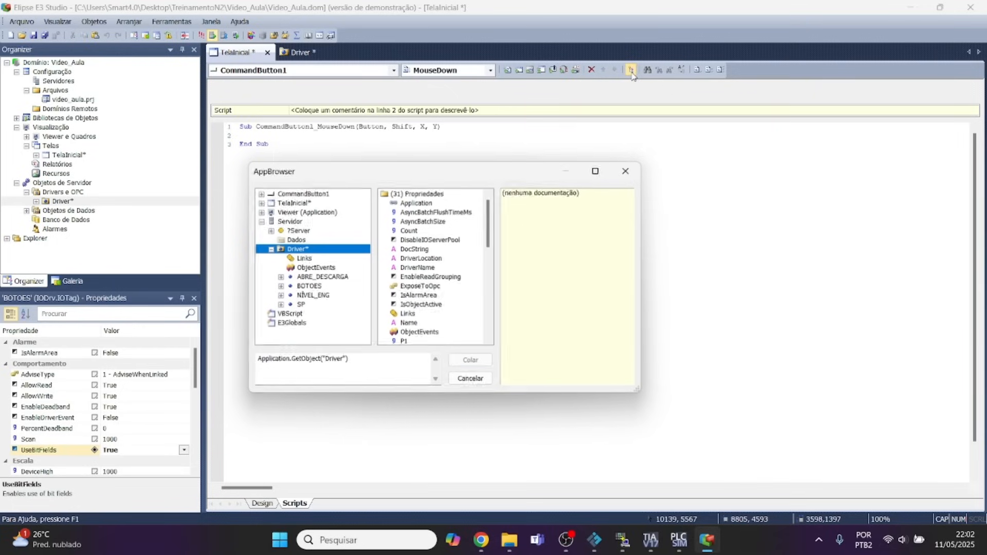
click(307, 287)
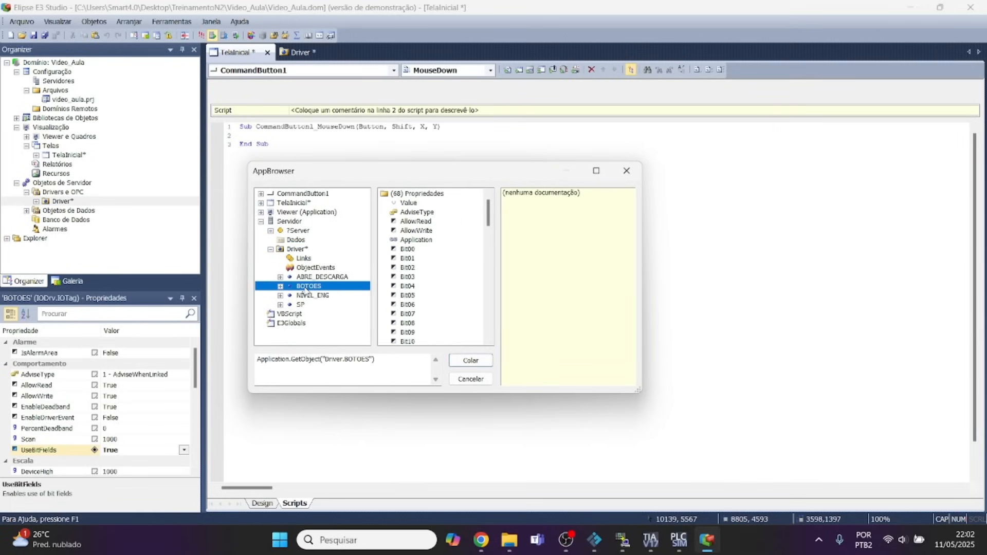
click(407, 249)
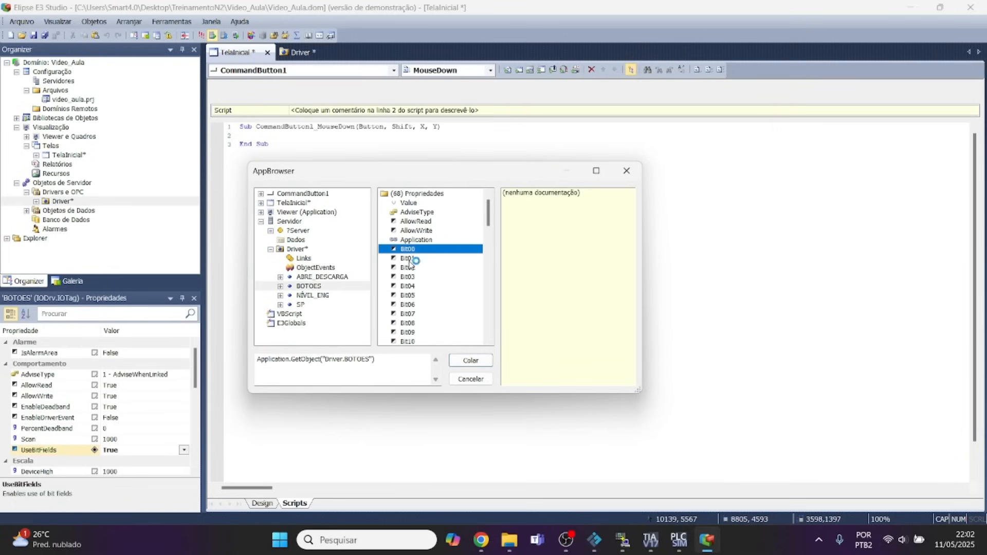
click(471, 361)
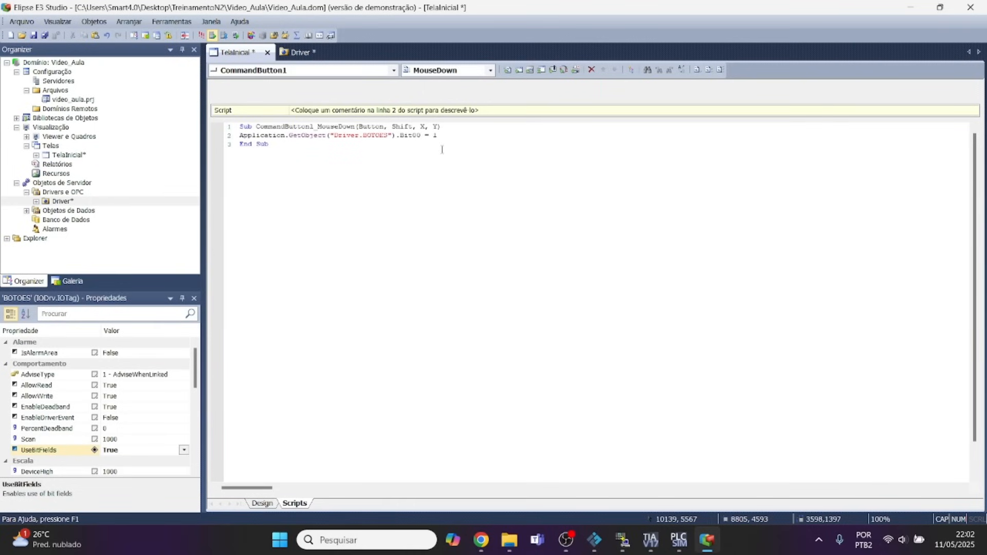
click(448, 140)
Copy the MouseDown statement into a new MouseUp script of the LIGA button with Bit00 = 0, and compile that script.
drag(436, 134, 239, 135)
key(ctrl+c)
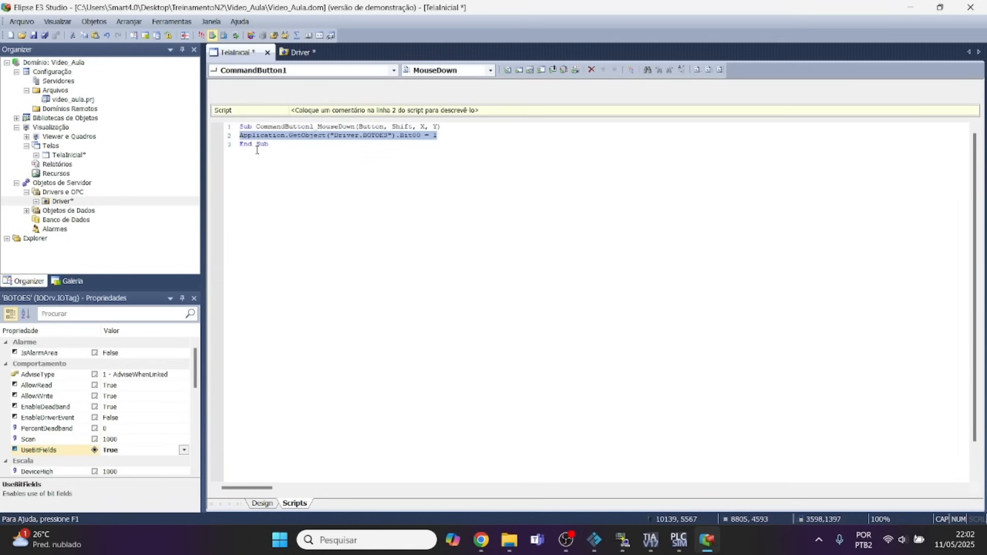
click(490, 70)
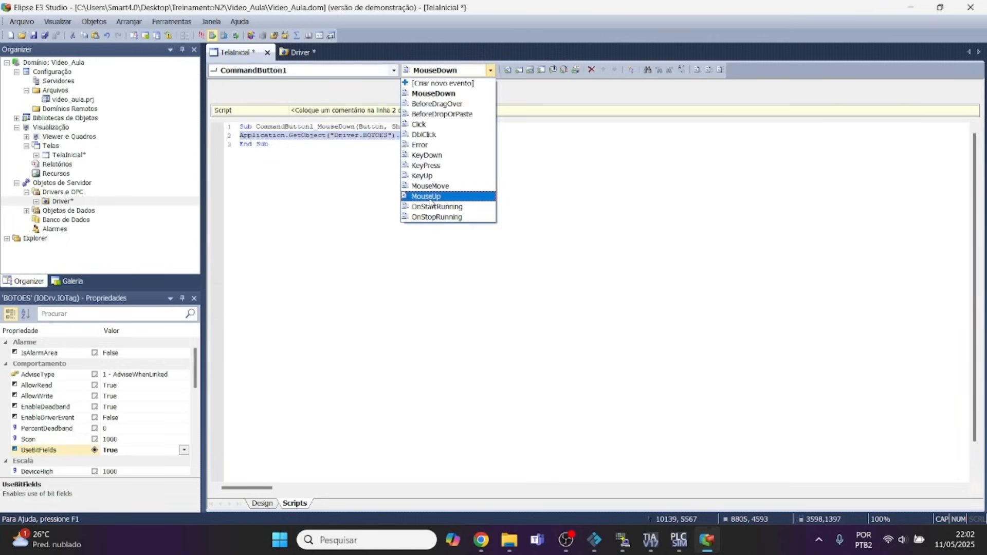
click(431, 197)
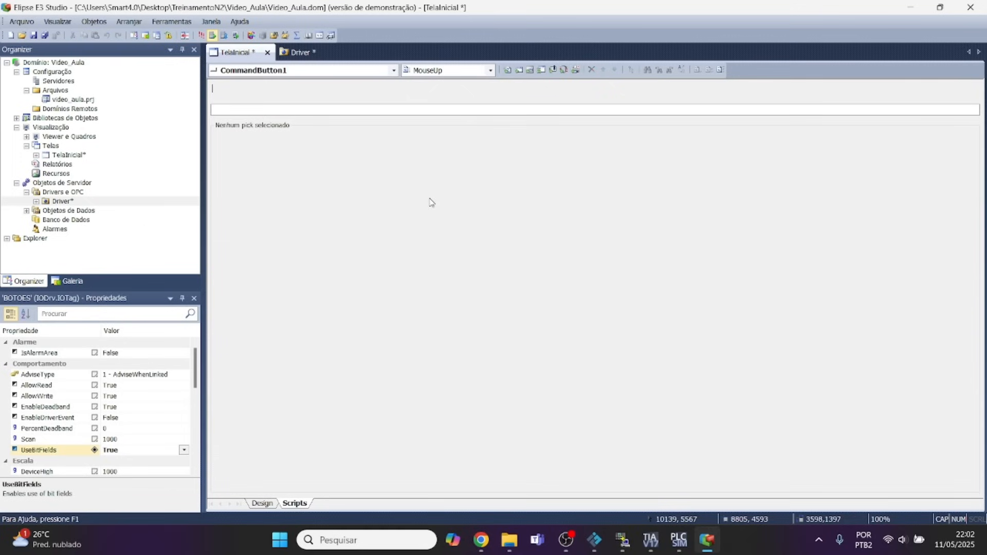
click(507, 72)
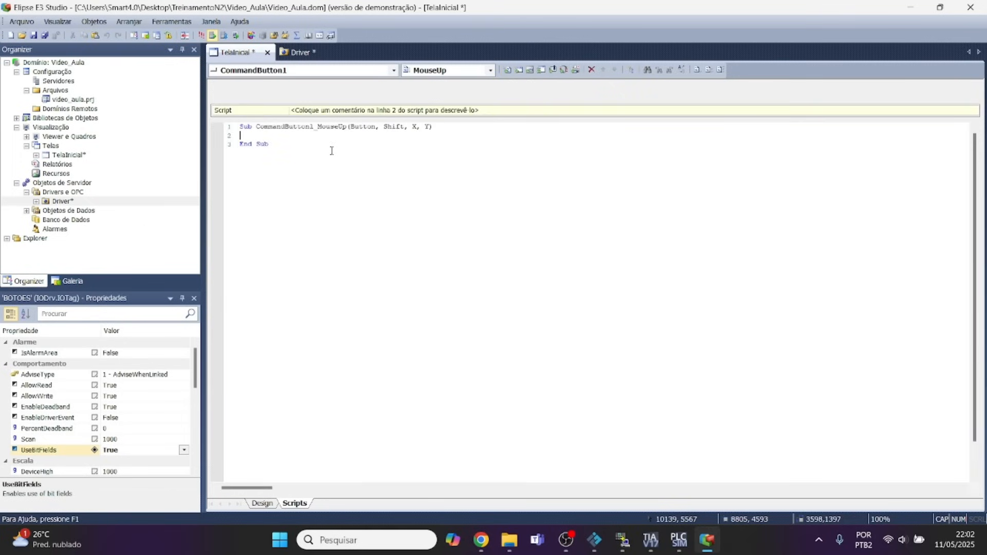
key(ctrl+v)
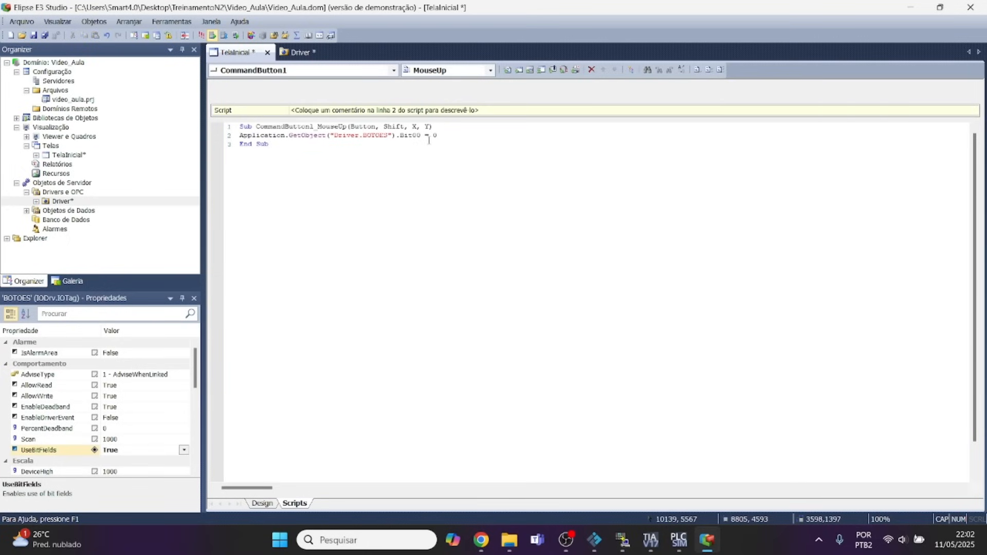
click(698, 71)
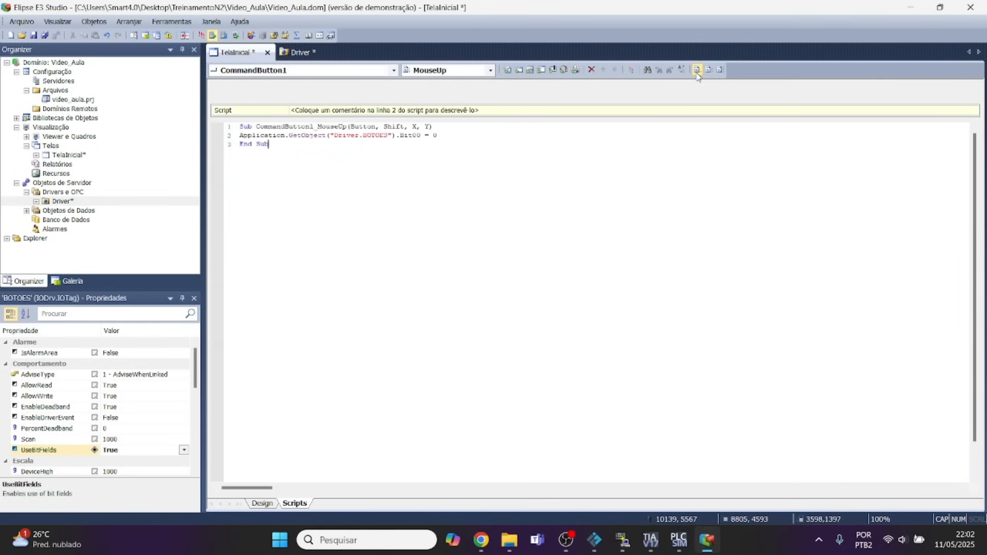
drag(391, 458, 393, 399)
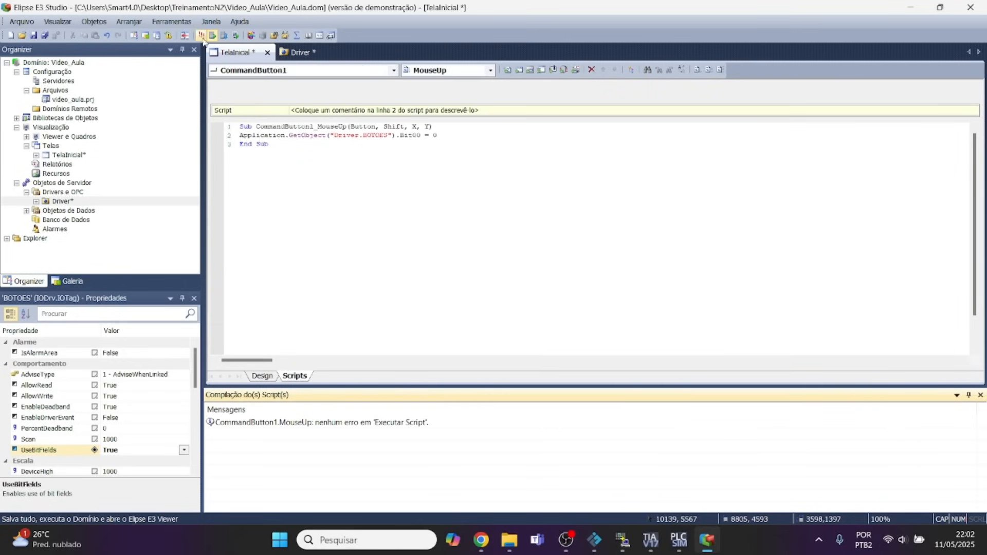
Save and run the domain in the E3 Viewer, and place its window over TIA Portal beside Network 3's LIGA_SUP contact.
click(201, 39)
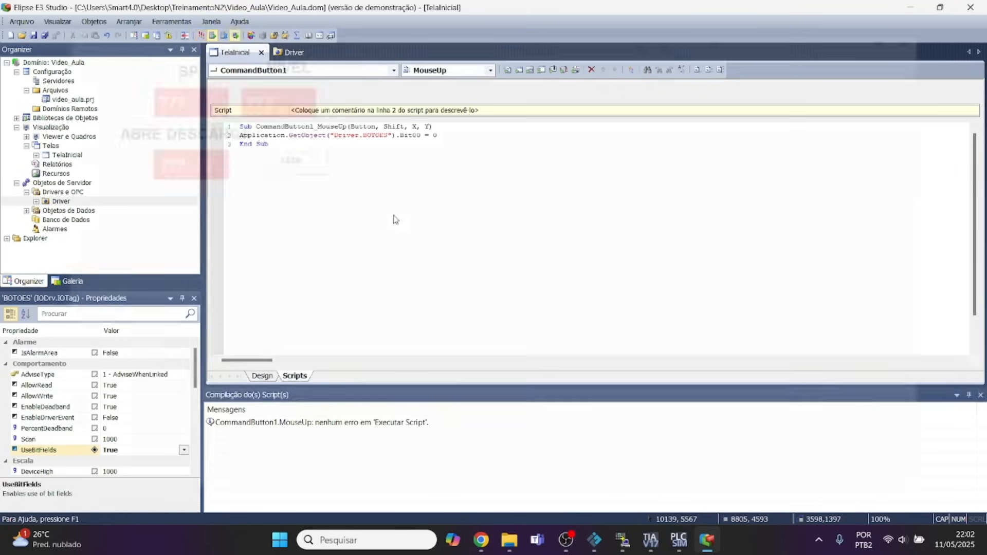
click(940, 7)
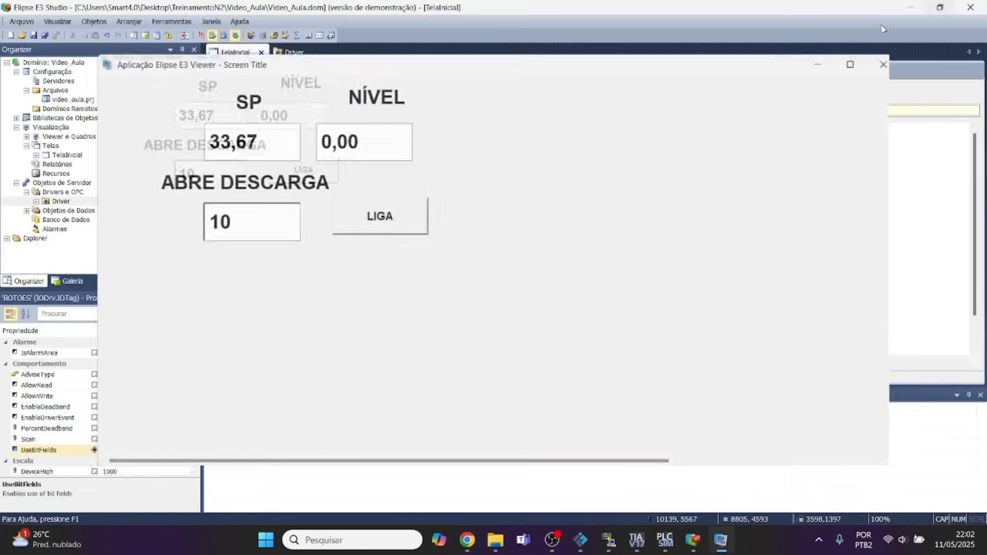
drag(257, 76, 473, 115)
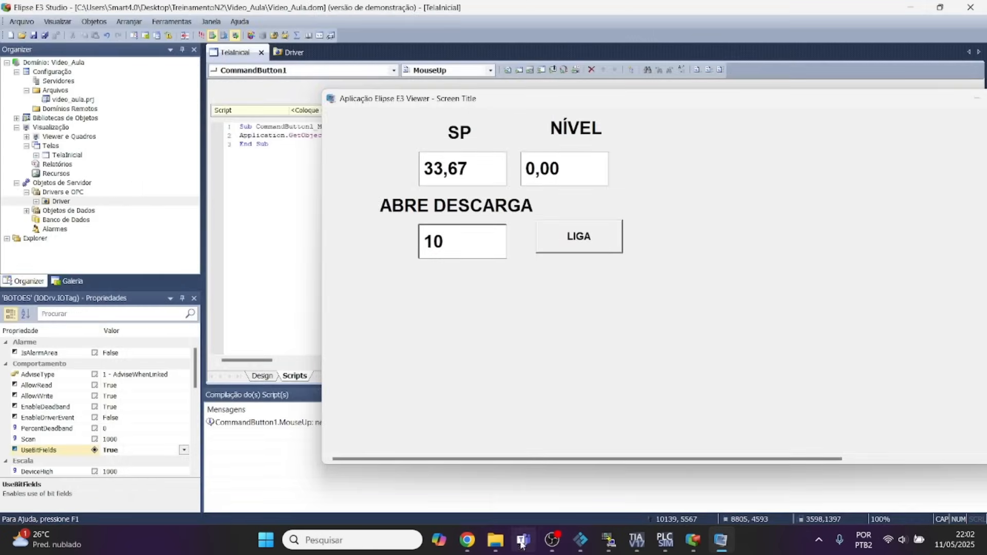
click(636, 540)
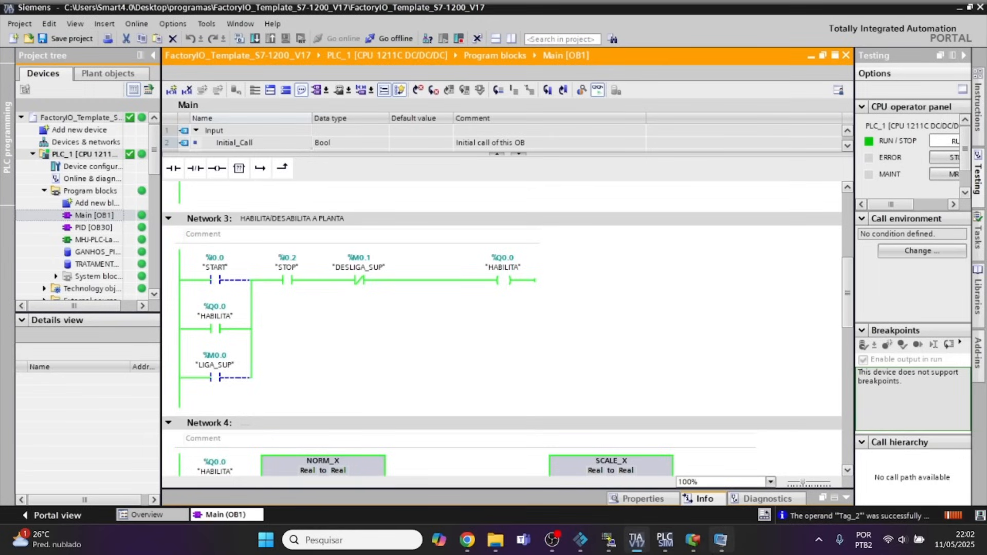
click(720, 540)
drag(532, 100, 568, 138)
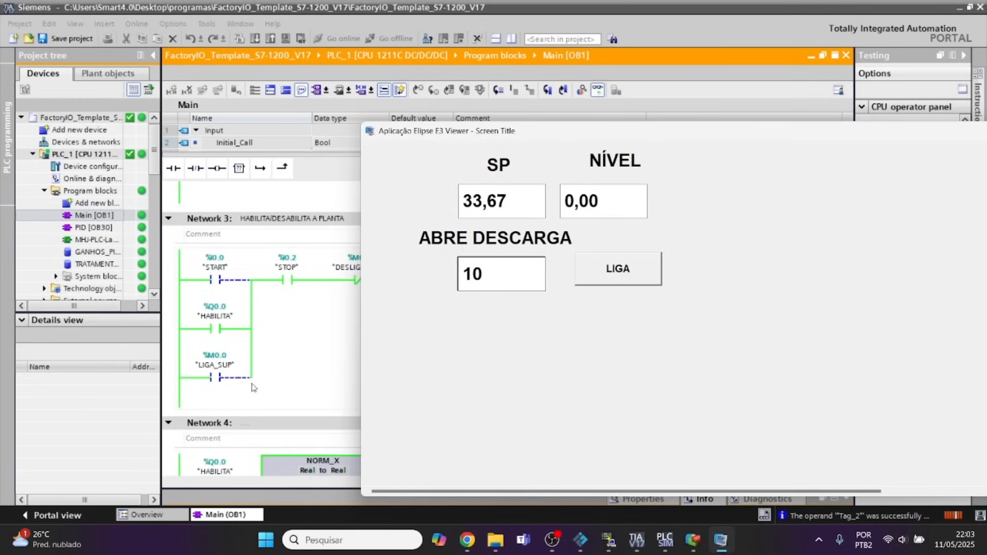
Operate the LIGA button repeatedly in the Viewer while watching the LIGA_SUP contact in TIA Portal's Network 3.
click(618, 282)
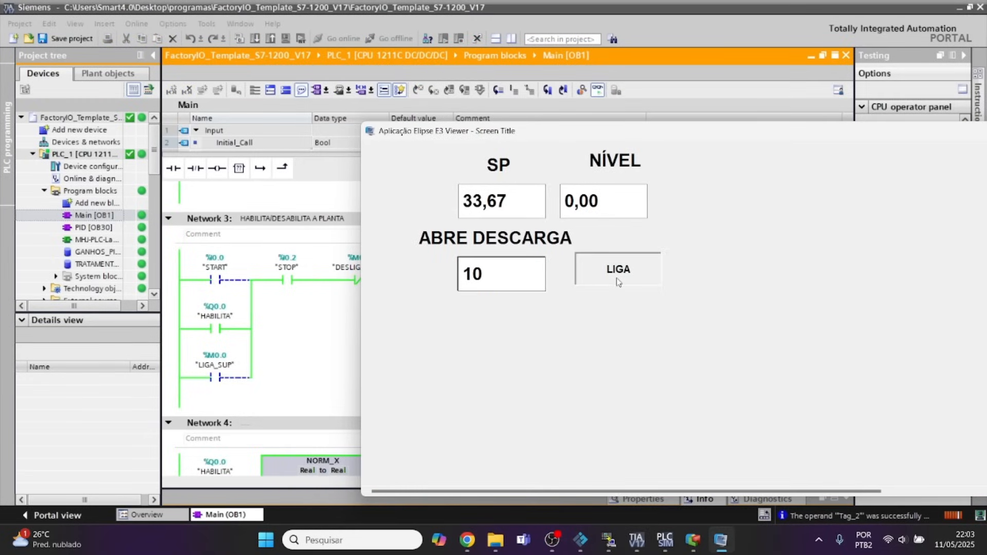
click(618, 282)
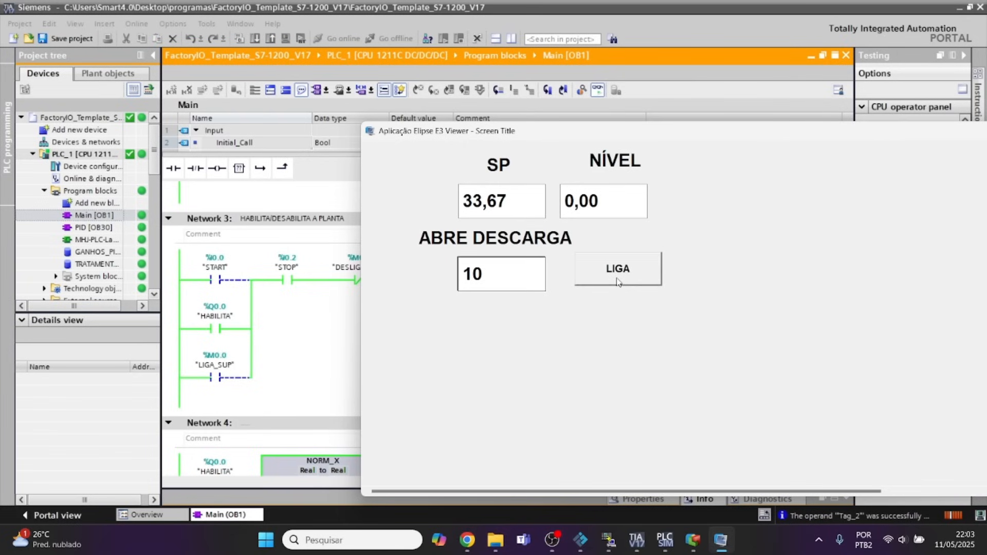
click(619, 281)
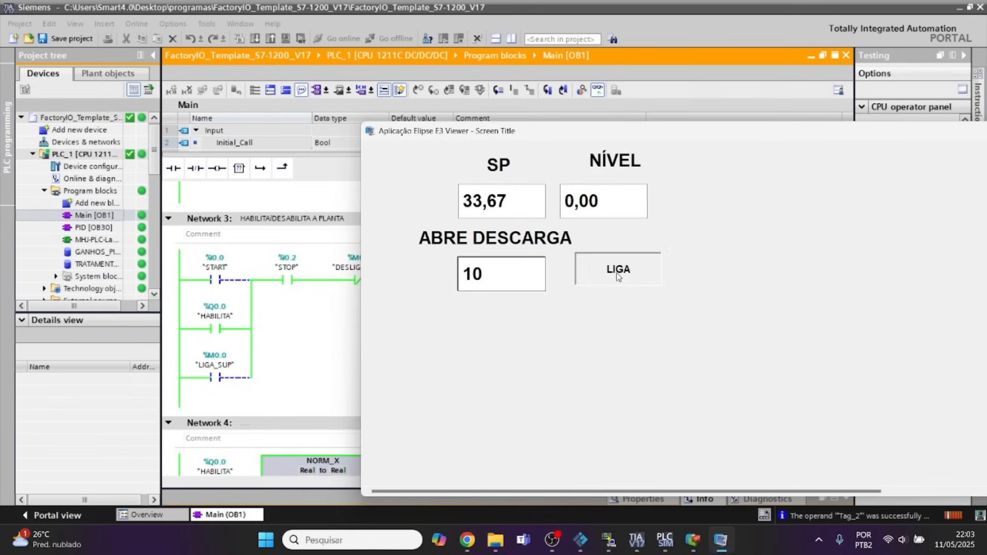
click(617, 273)
click(616, 273)
click(616, 273)
click(616, 273)
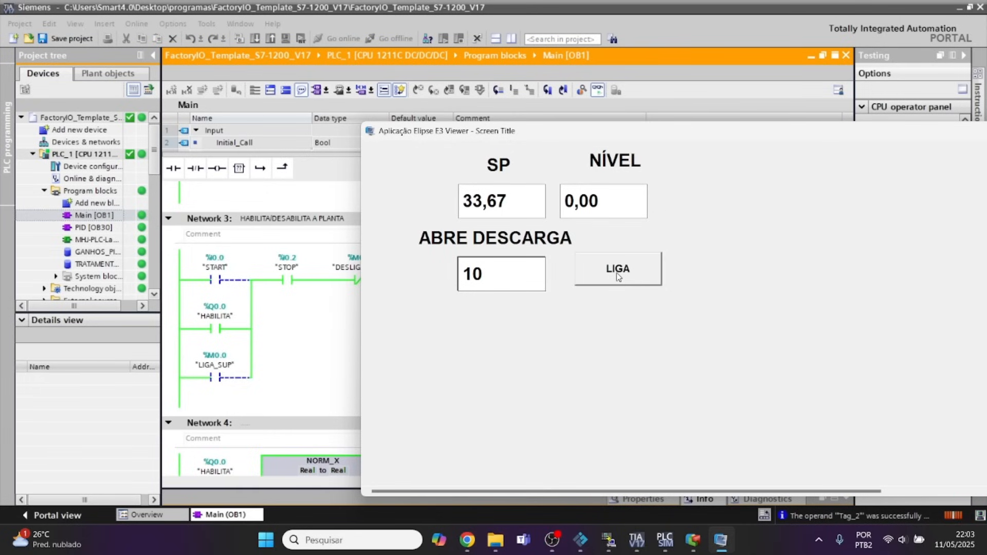
click(616, 273)
click(616, 273)
click(613, 277)
click(614, 276)
click(613, 277)
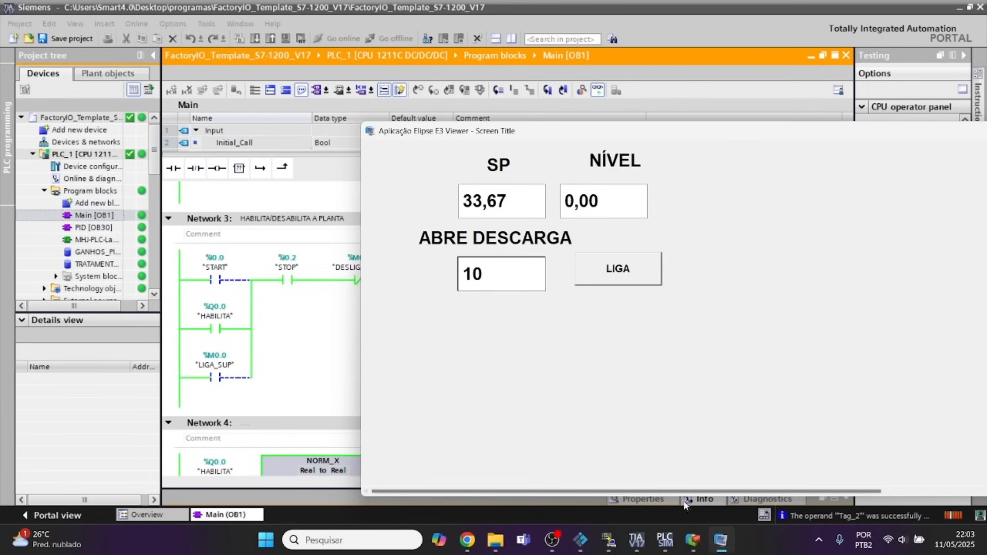
Switch to Factory IO and start the Level Control scene's simulation.
click(720, 540)
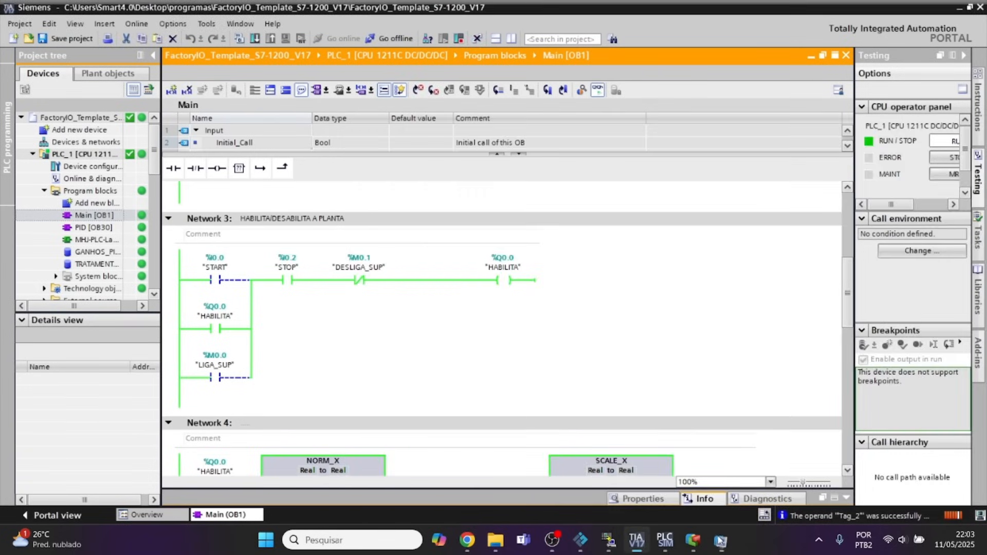
click(582, 546)
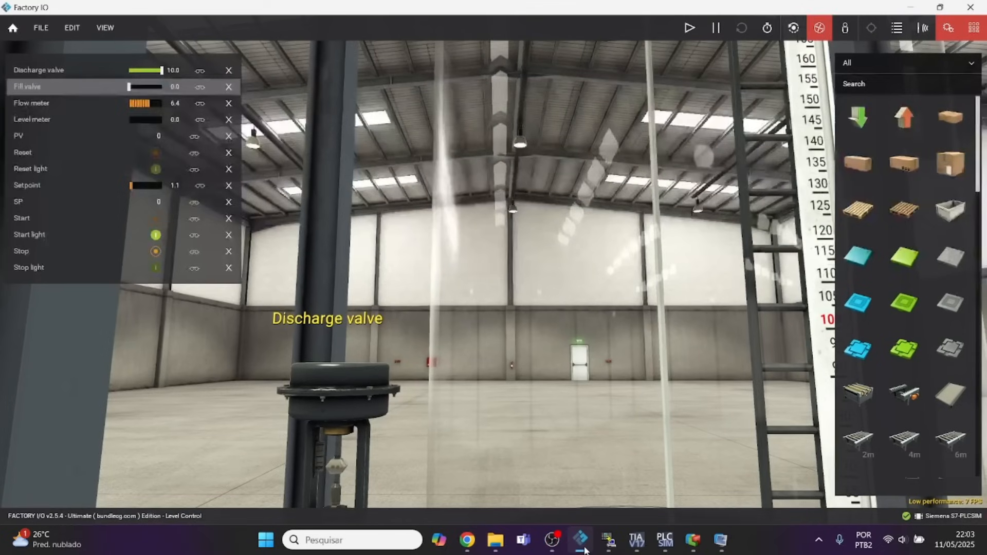
click(690, 27)
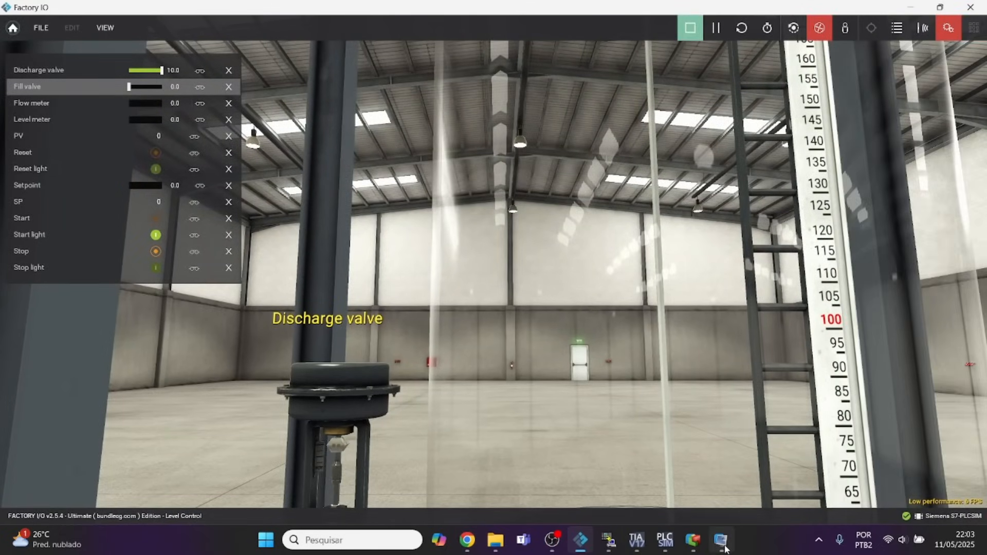
Bring the Viewer up over TIA Portal again and retest the LIGA button against the LIGA_SUP contact.
click(720, 540)
mouse_move(622, 548)
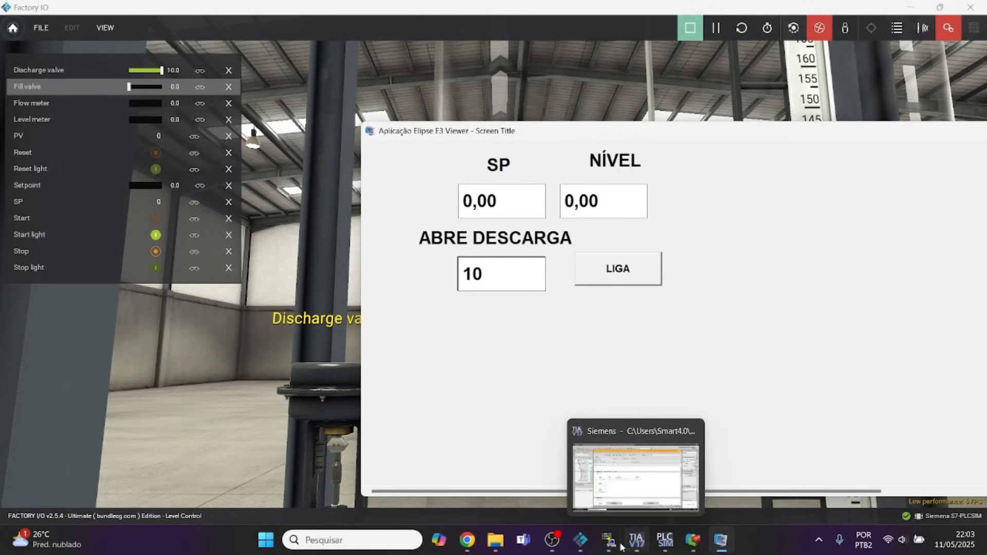
click(581, 540)
click(640, 543)
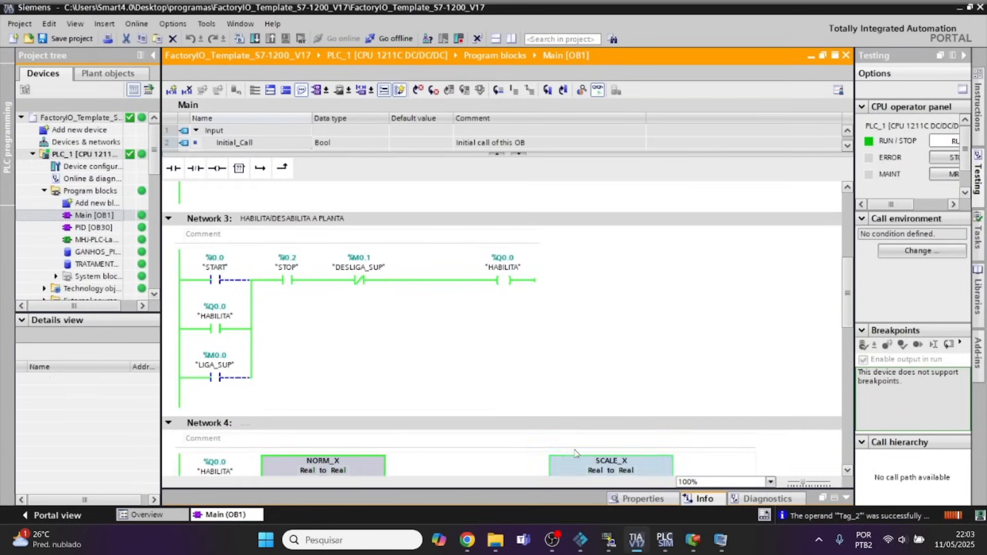
click(720, 540)
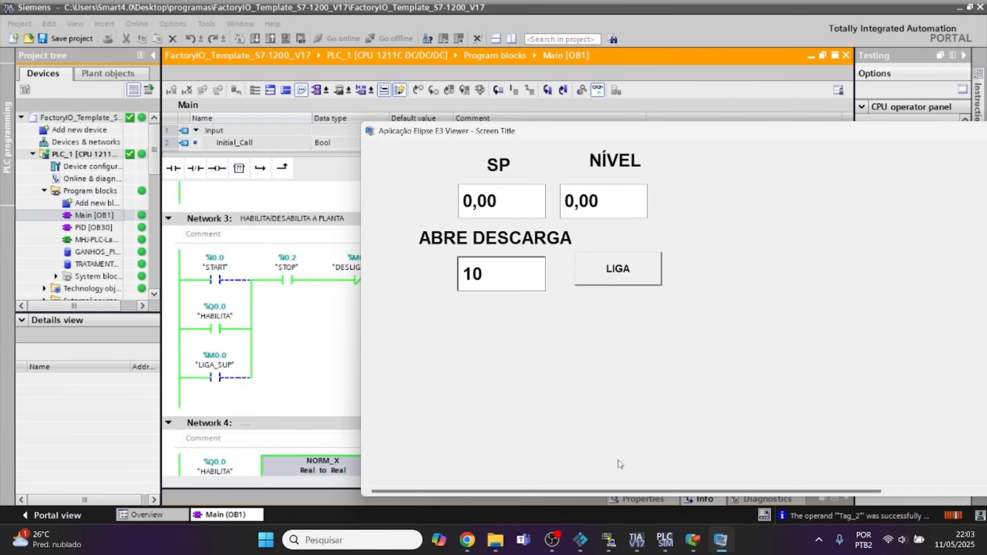
click(608, 272)
Switch to Elipse E3 Studio and activate live communication in the Driver to monitor its tag values.
click(689, 542)
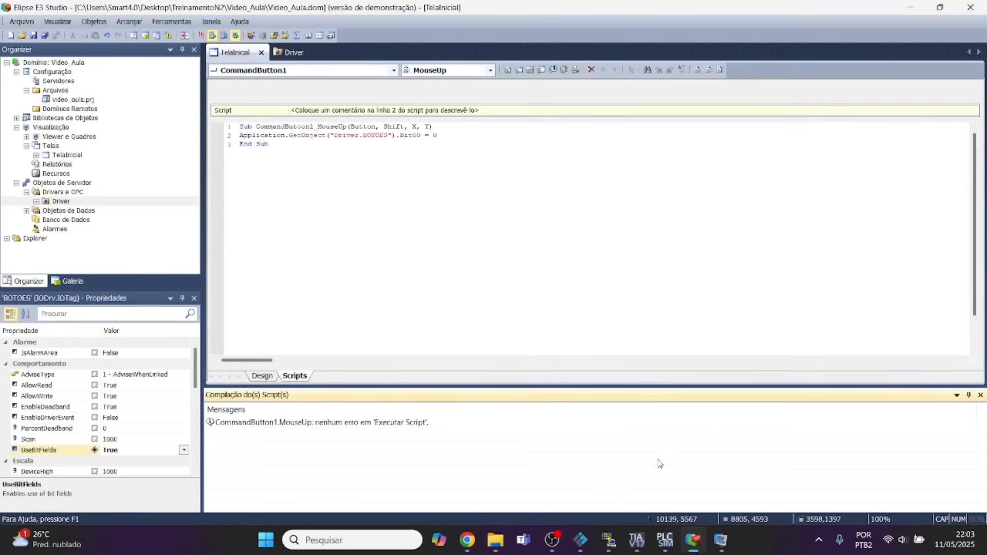
click(291, 52)
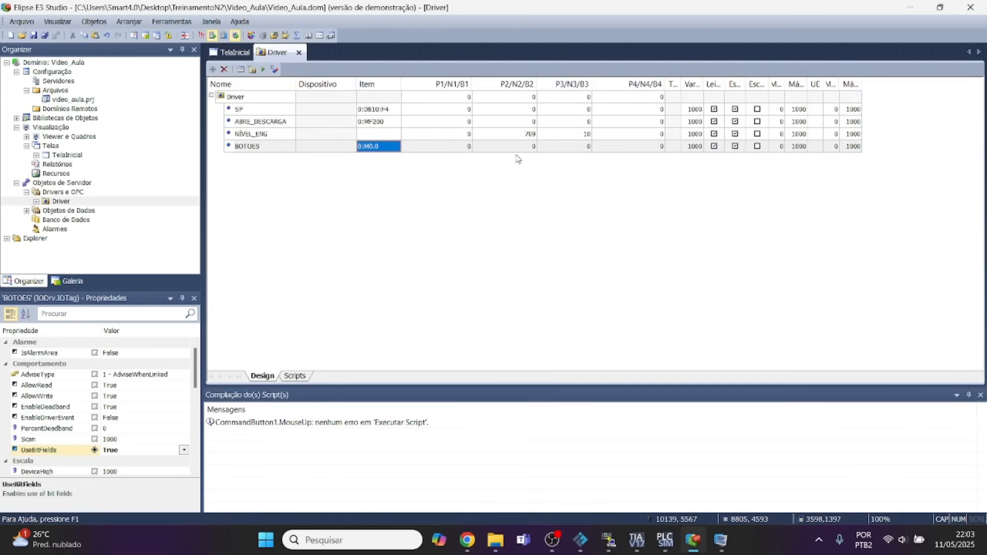
click(263, 69)
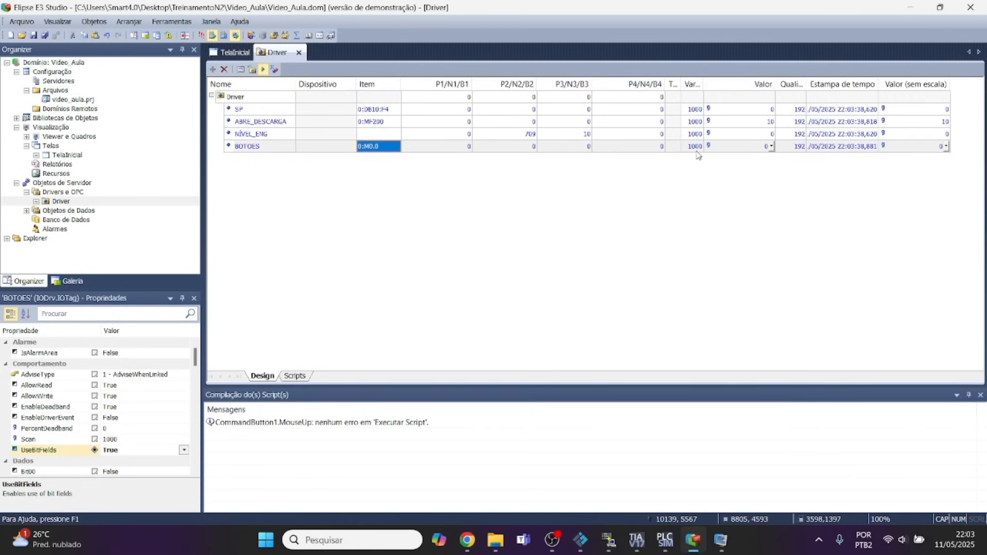
Switch to TIA Portal, modify the LIGA_SUP contact to 1, and check the BOTOES tag's value in E3 Studio's Driver.
click(635, 548)
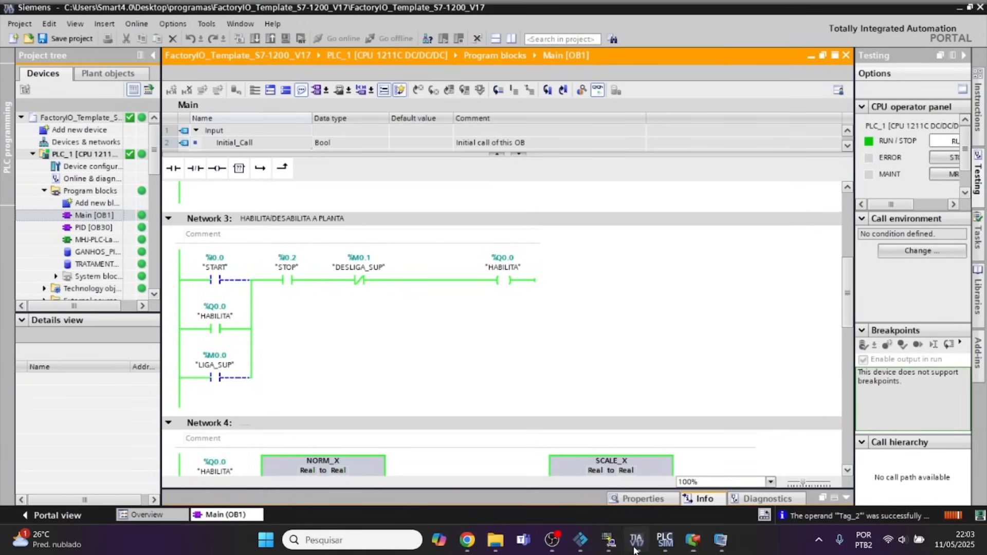
right_click(216, 379)
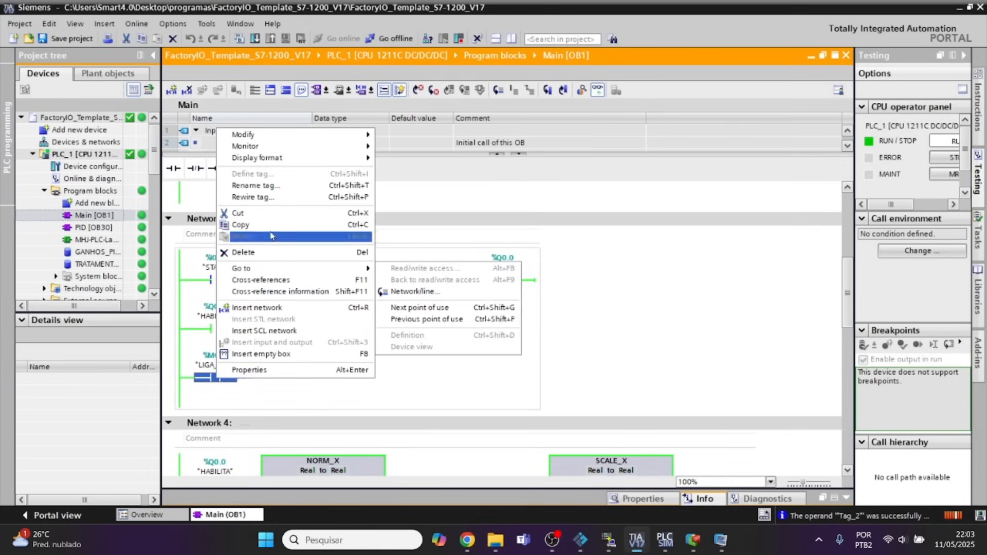
mouse_move(296, 136)
click(416, 147)
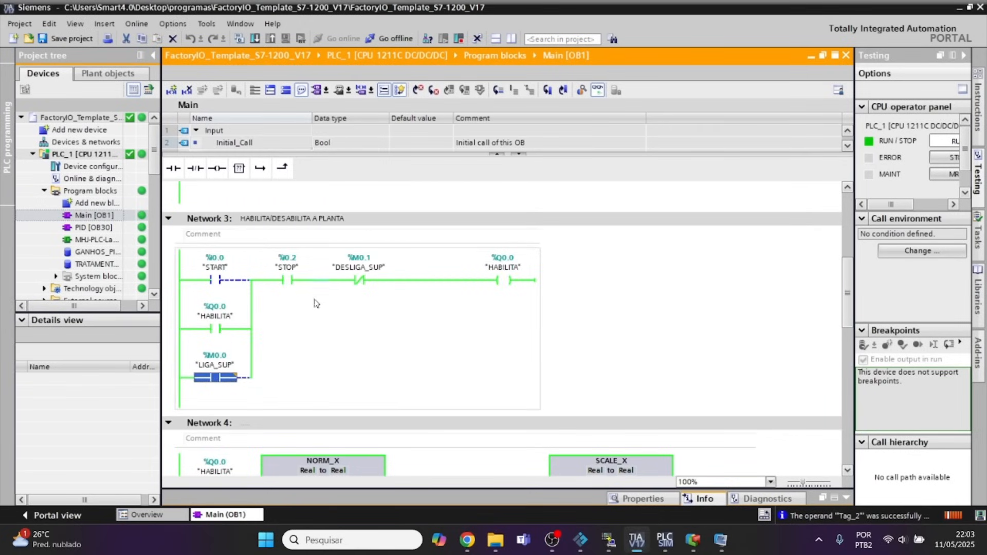
click(692, 542)
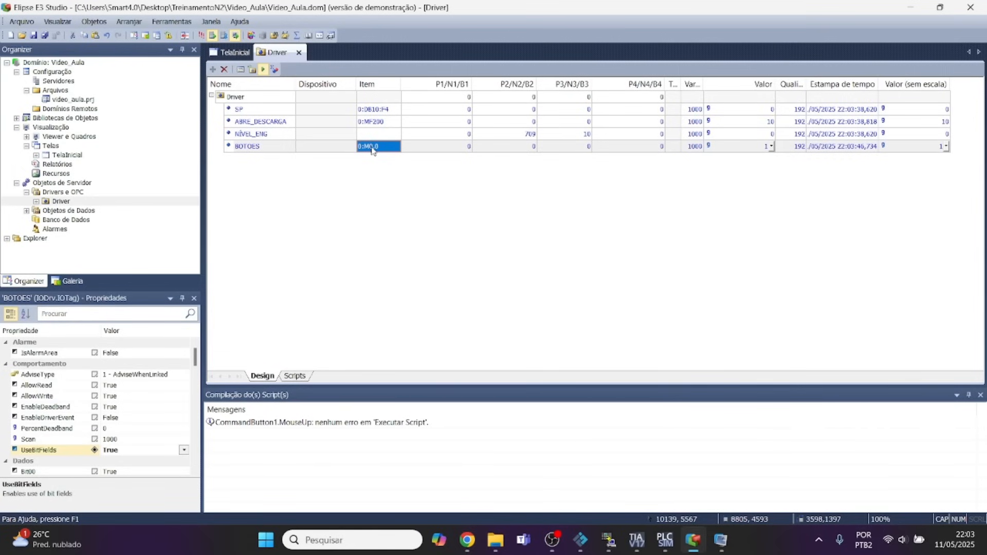
Modify the LIGA_SUP contact to 0 in TIA Portal and recheck the BOTOES tag's value in E3 Studio.
click(694, 544)
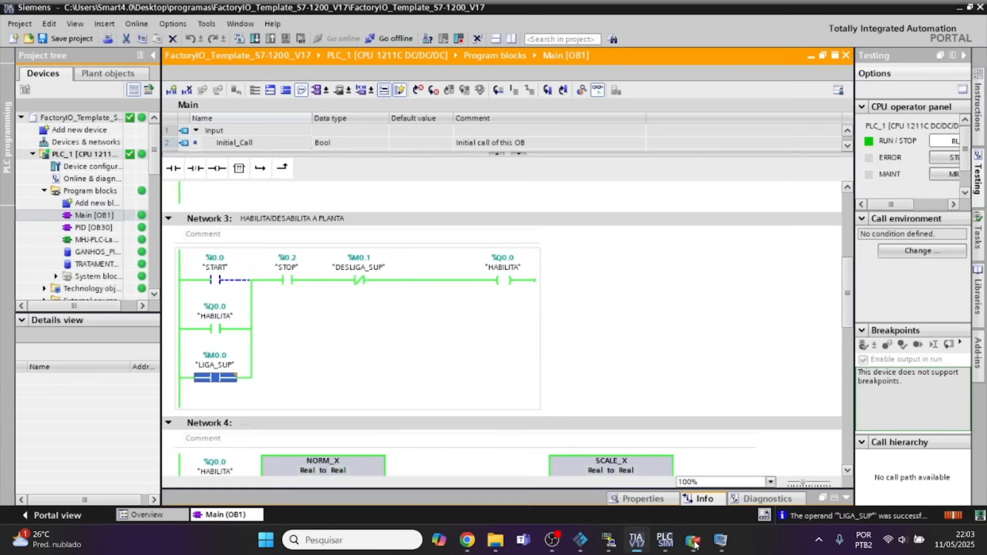
right_click(215, 381)
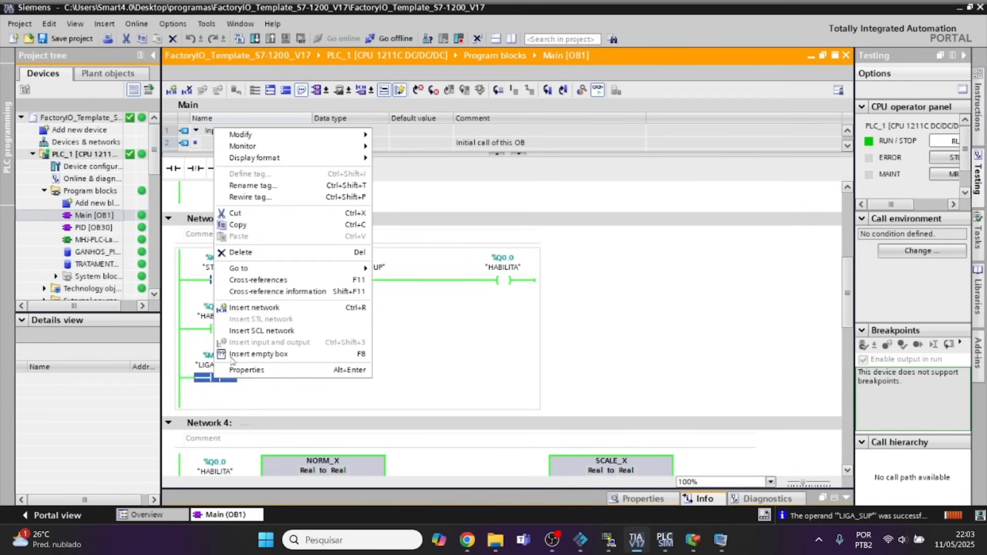
mouse_move(323, 139)
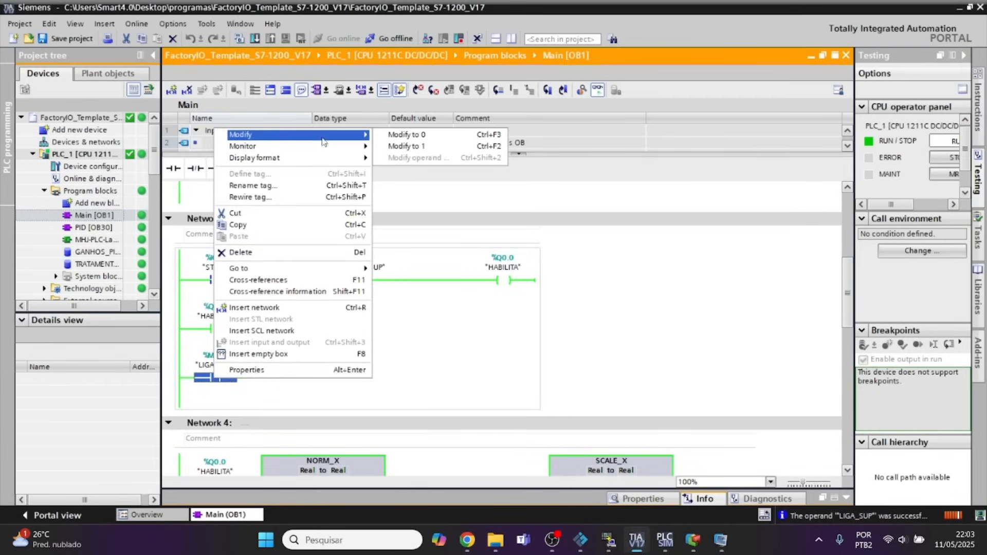
click(407, 134)
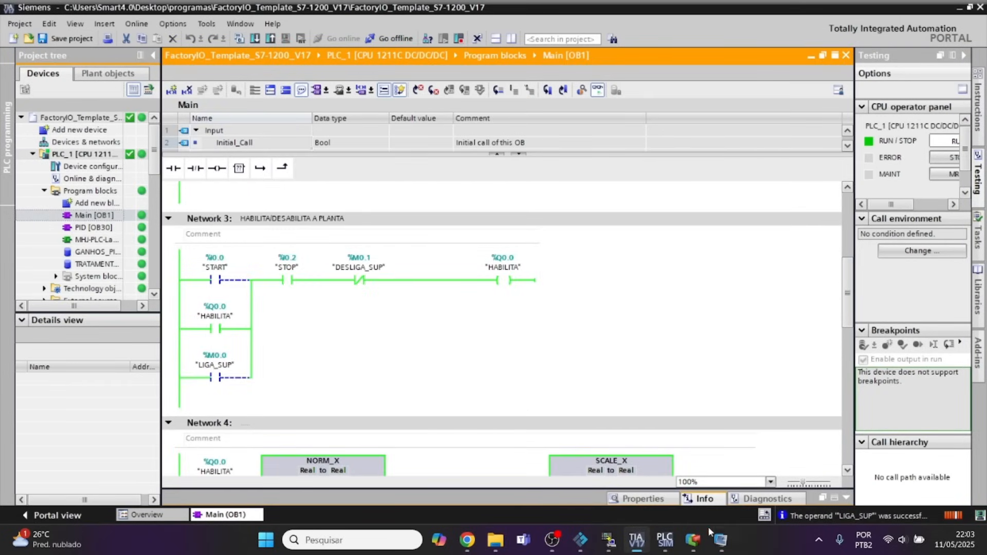
click(693, 540)
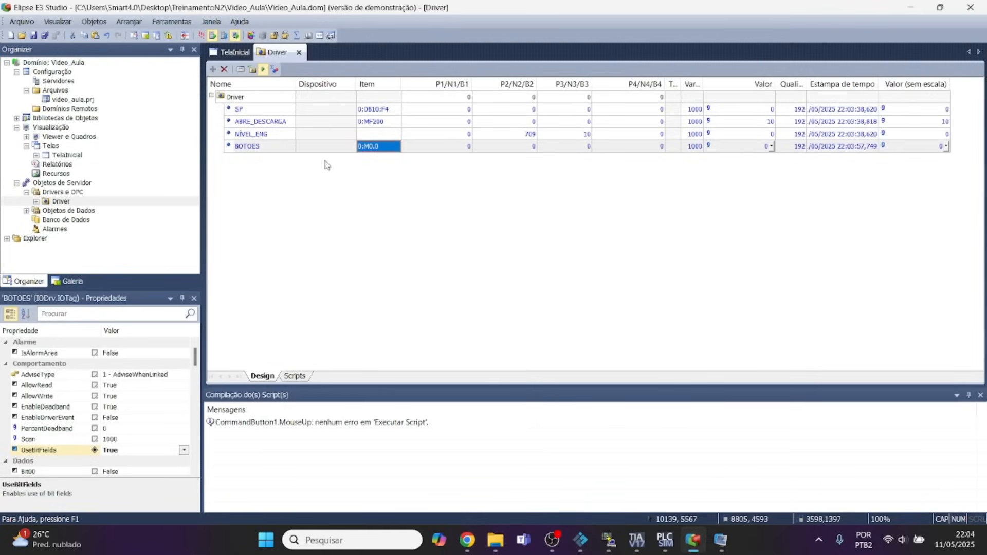
Review the LIGA button's MouseUp and MouseDown scripts and compare their object reference with the BOTOES tag in the Driver.
click(239, 51)
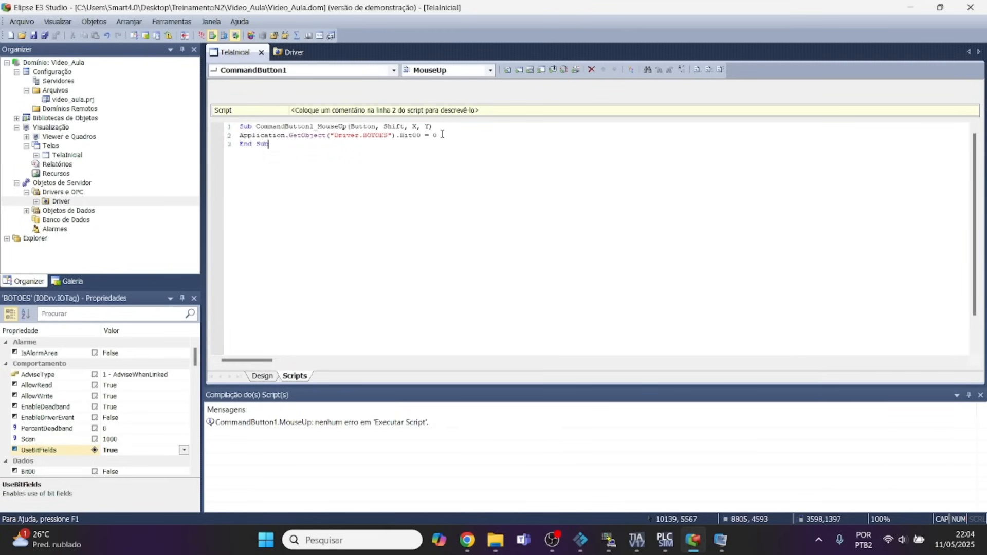
click(490, 70)
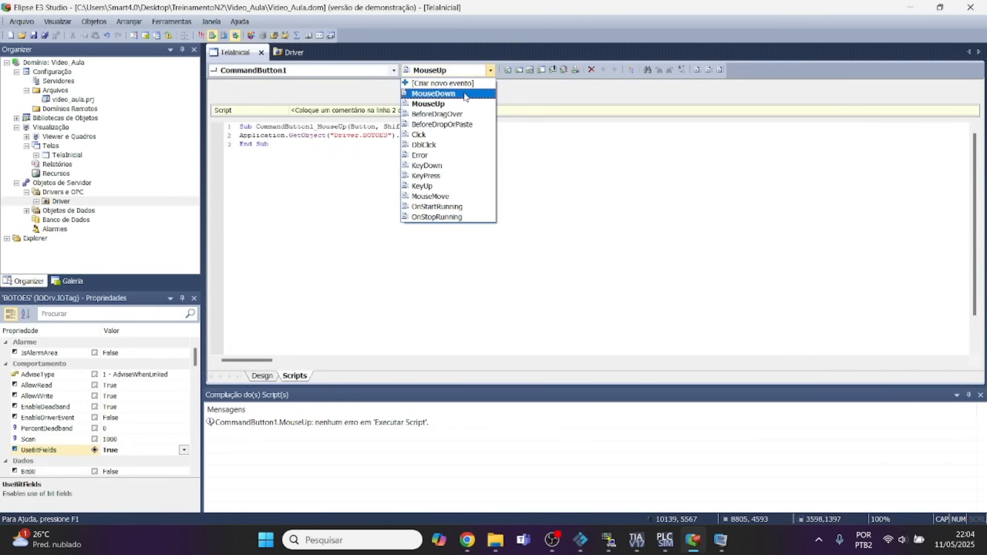
click(464, 94)
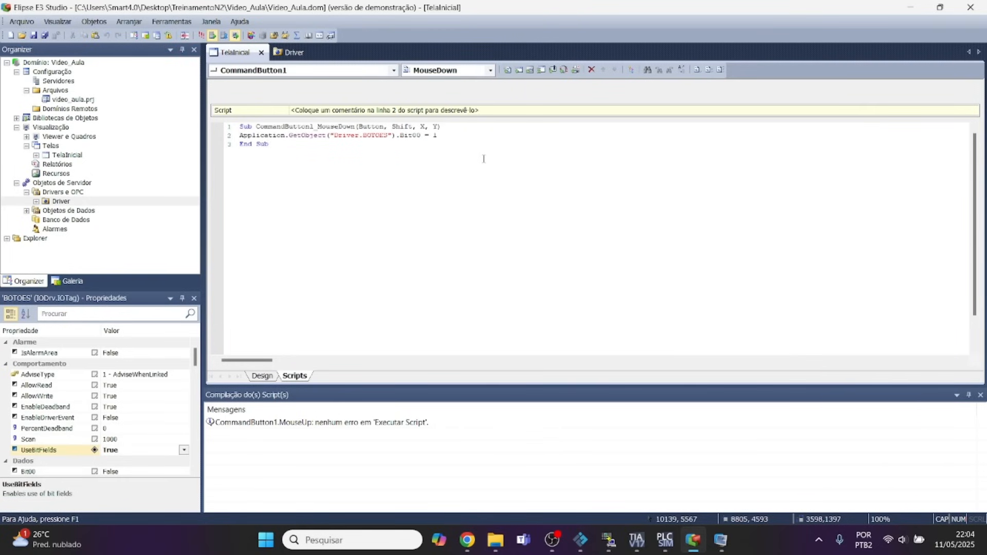
click(291, 52)
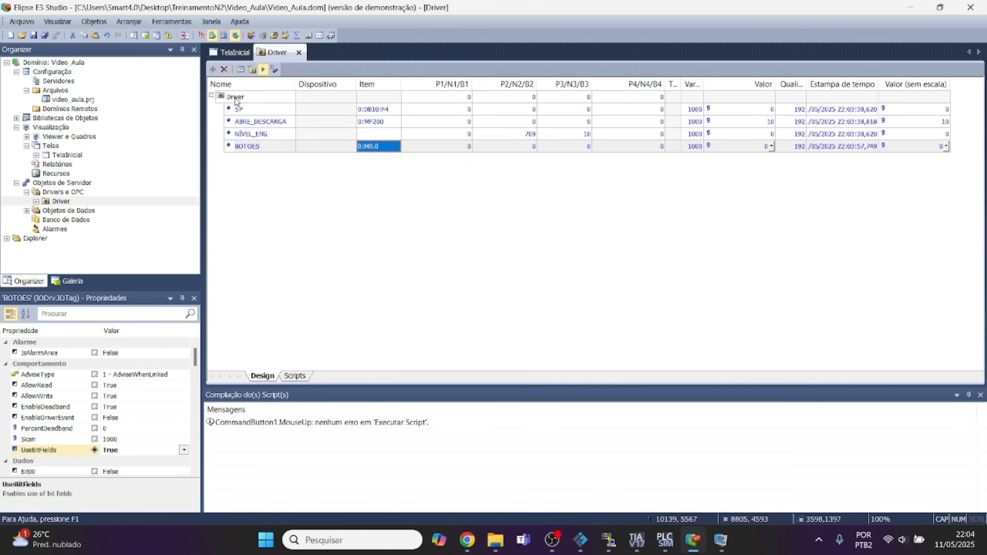
click(233, 53)
Return to TelaInicial's design view, save all projects, and bring the running E3 Viewer to the front.
click(263, 376)
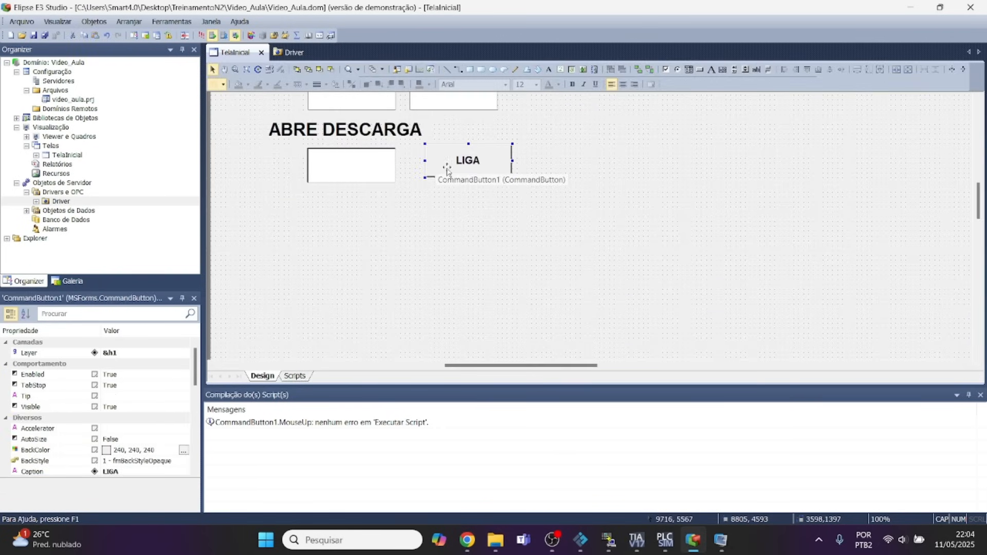
click(44, 35)
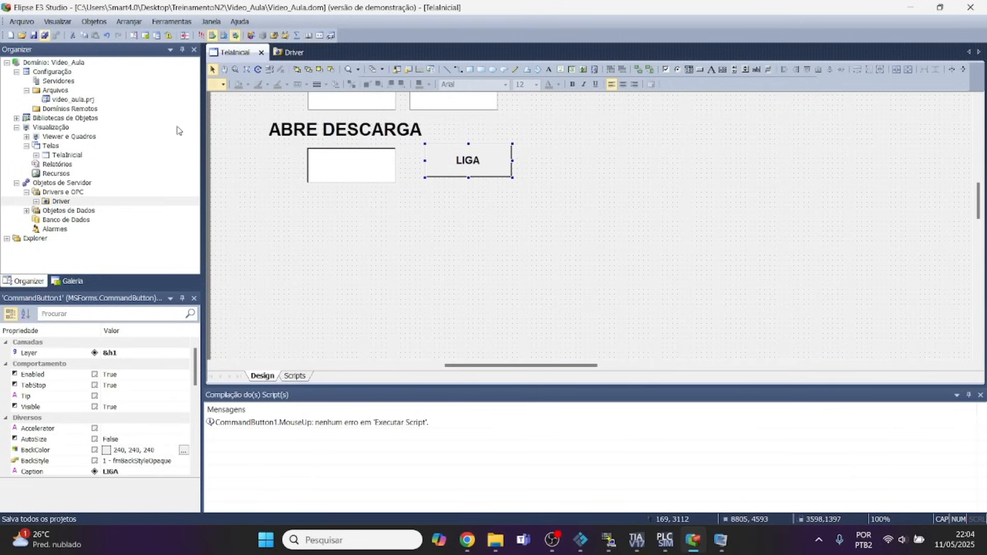
click(720, 540)
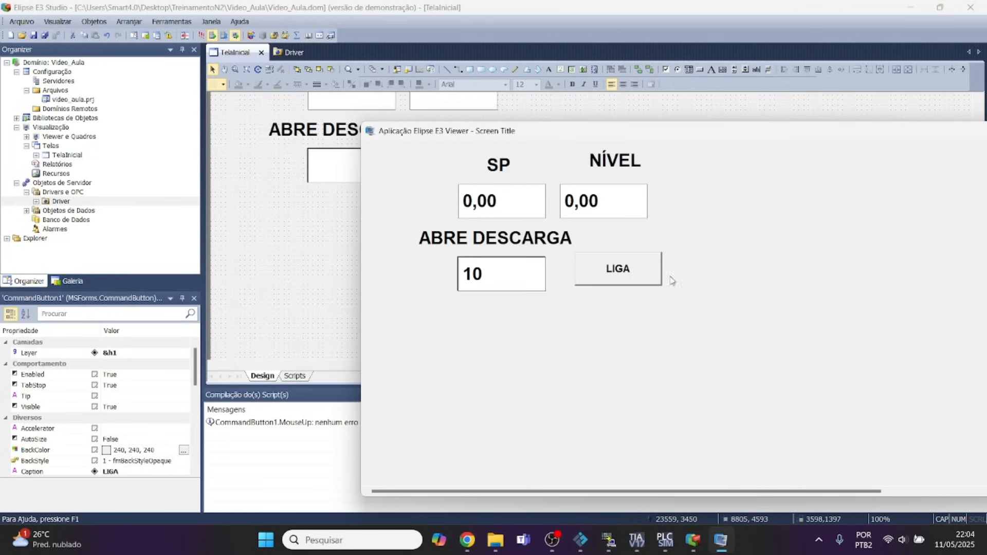
Close the running E3 Viewer and rerun the application from E3 Studio, deactivating all active drivers.
double_click(685, 134)
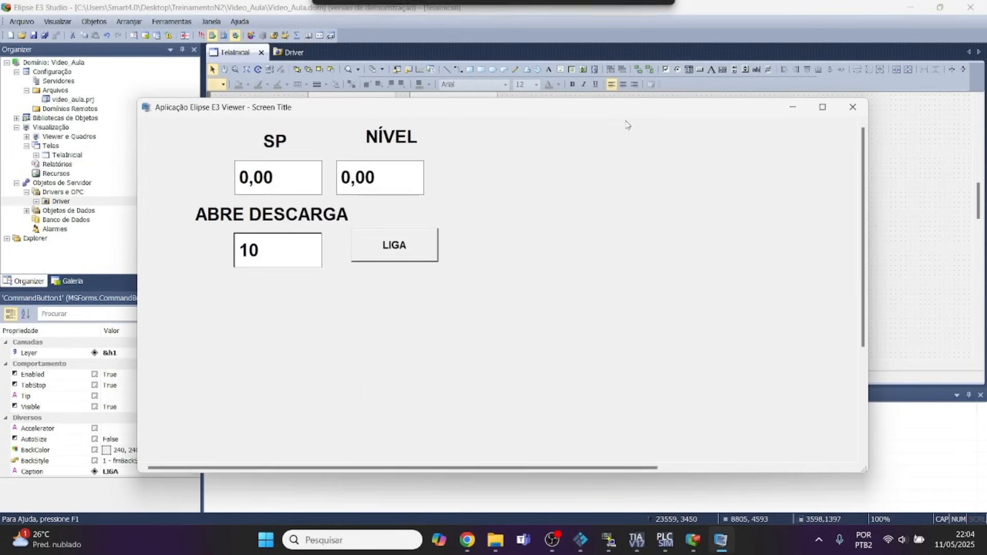
click(850, 107)
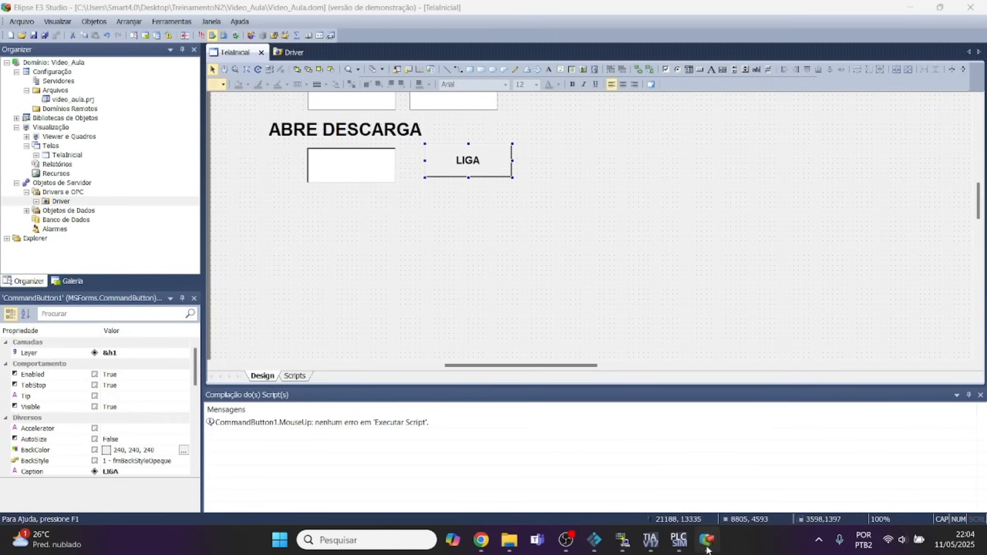
click(708, 549)
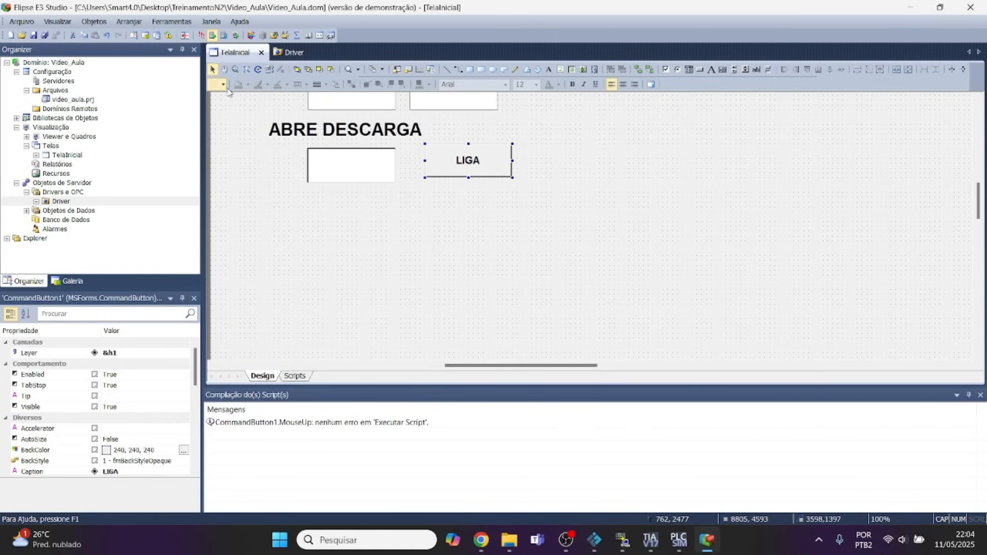
click(201, 35)
click(441, 312)
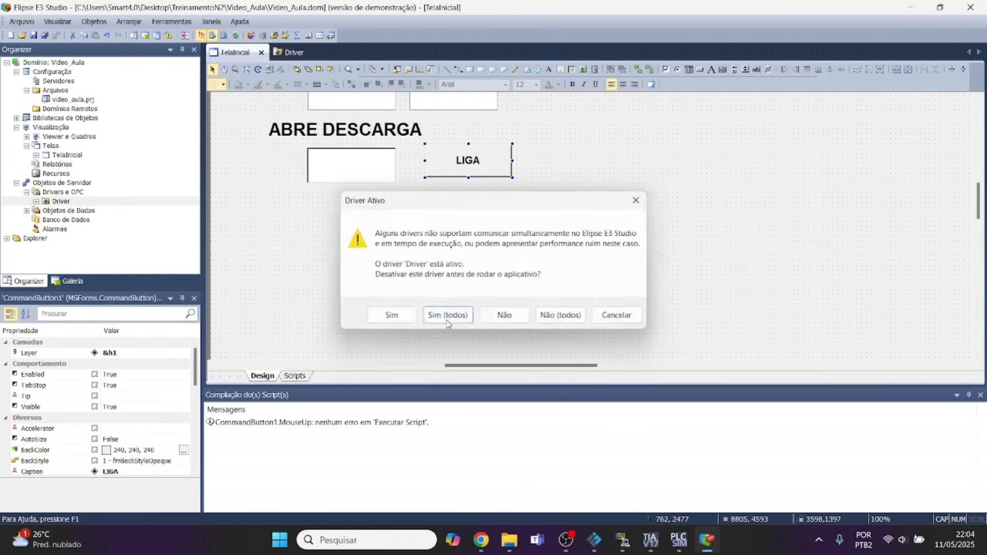
Float the E3 Viewer beside TIA Portal's Network 3, operate LIGA repeatedly while watching the LIGA_SUP contact, and close the viewer.
click(940, 7)
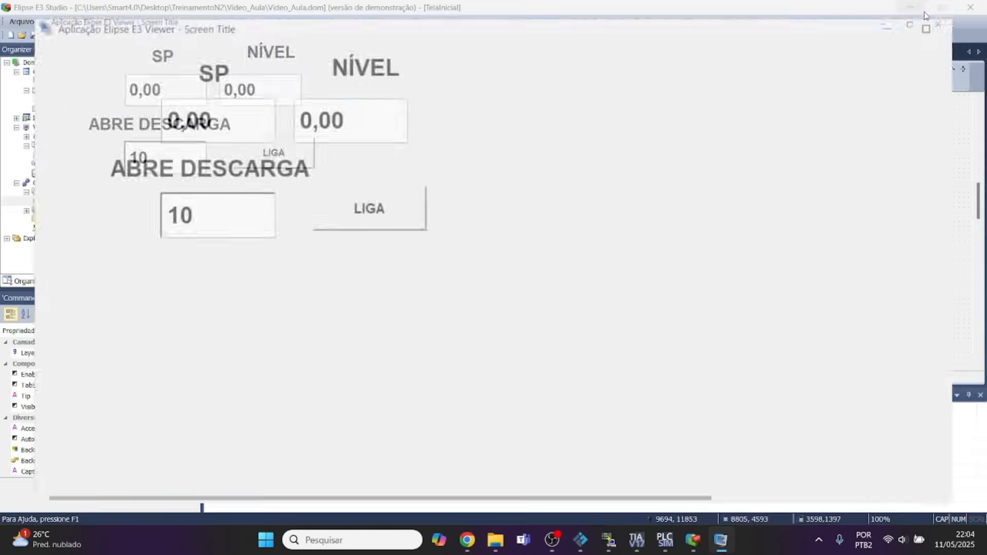
click(637, 540)
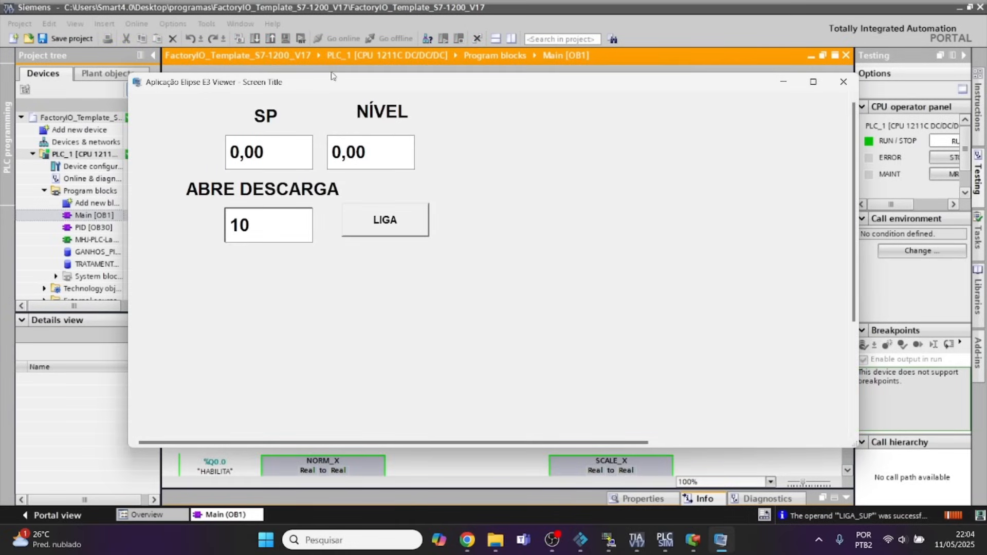
drag(332, 76, 522, 139)
click(577, 292)
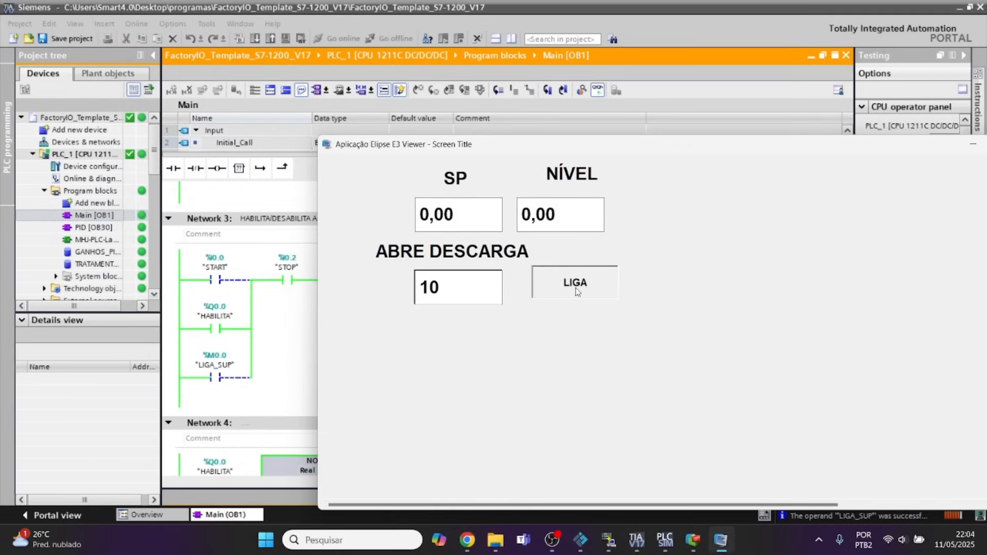
click(577, 291)
click(577, 292)
click(577, 292)
click(578, 292)
click(578, 292)
click(577, 291)
click(577, 291)
click(575, 291)
click(569, 297)
drag(986, 149, 693, 105)
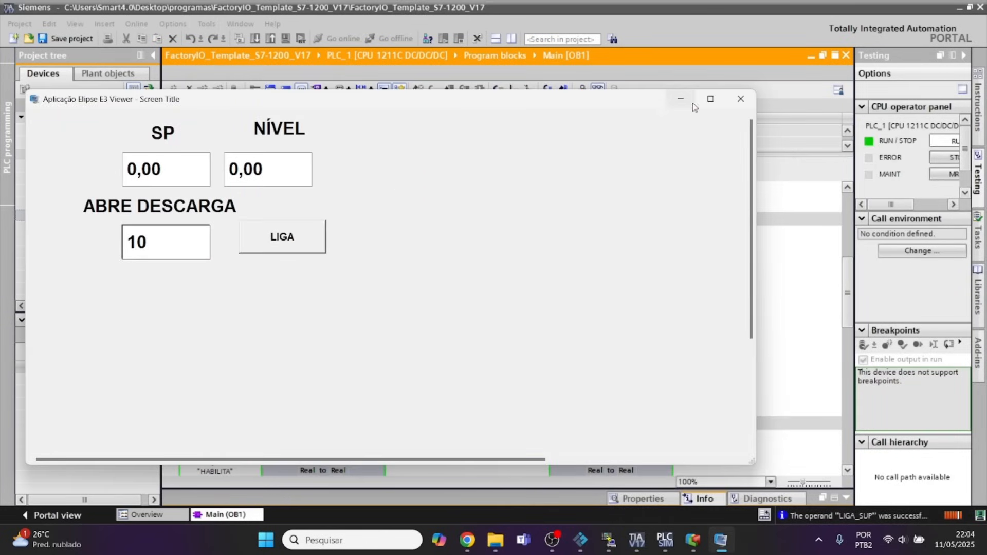
click(740, 98)
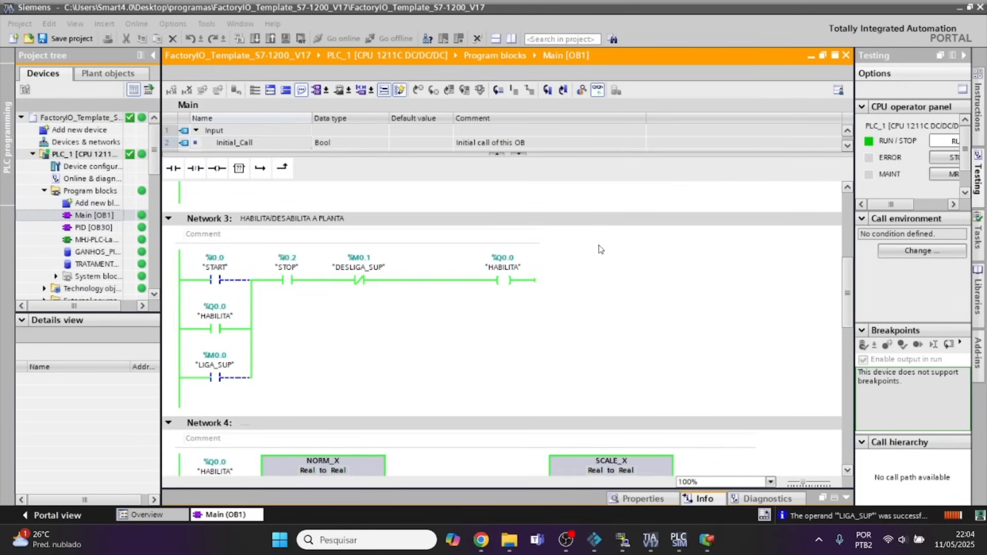
Return to E3 Studio's Driver and clear the BOTOES tag's Item address.
click(650, 546)
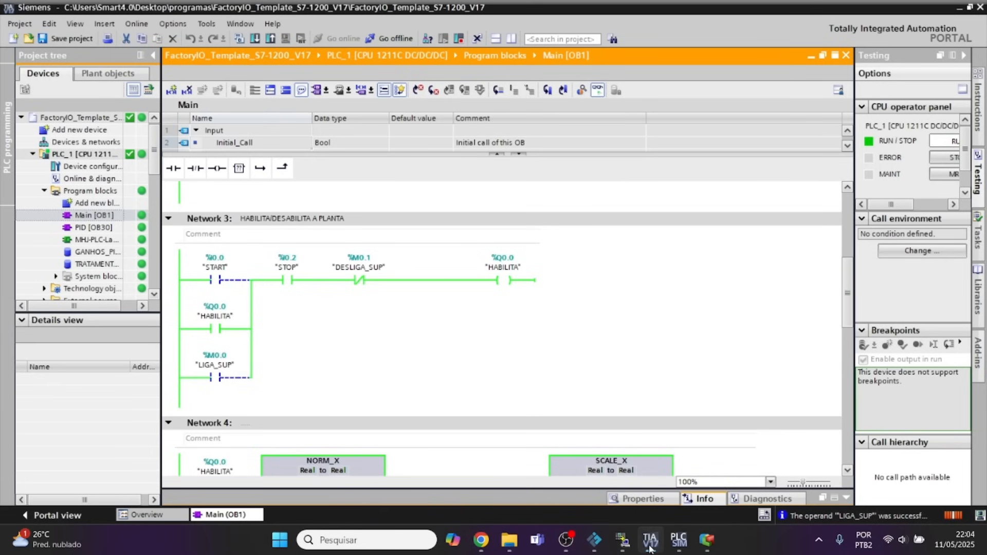
click(650, 547)
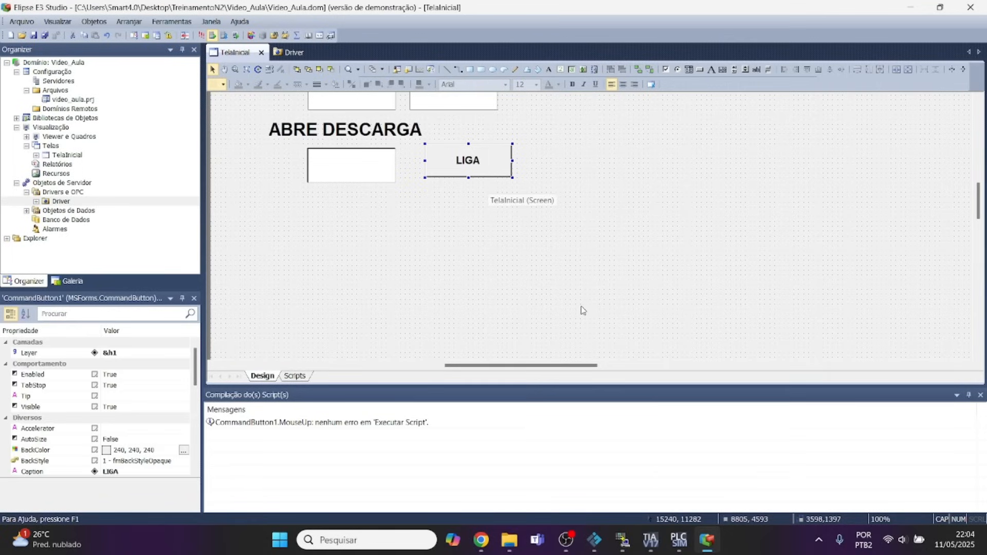
scroll(505, 236, up, 2)
click(296, 53)
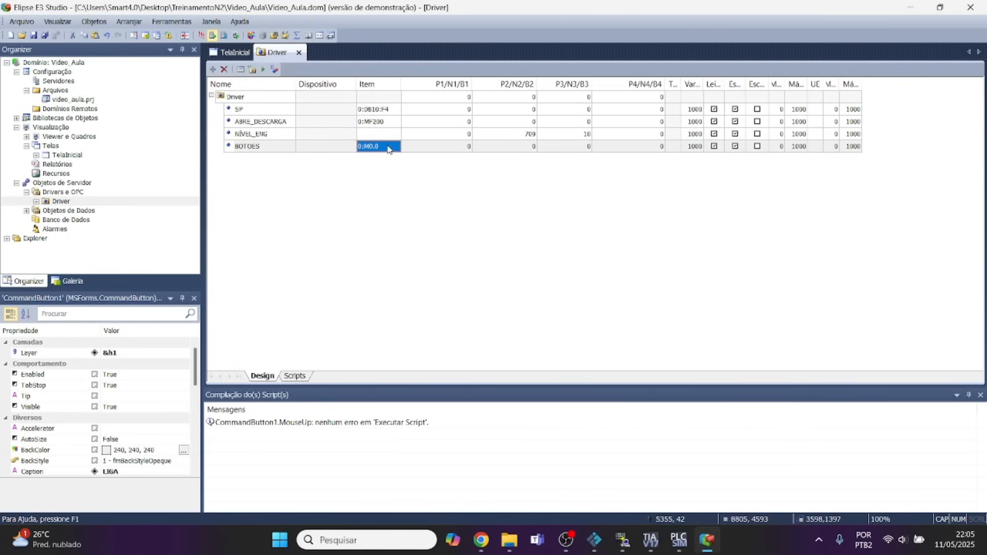
key(Delete)
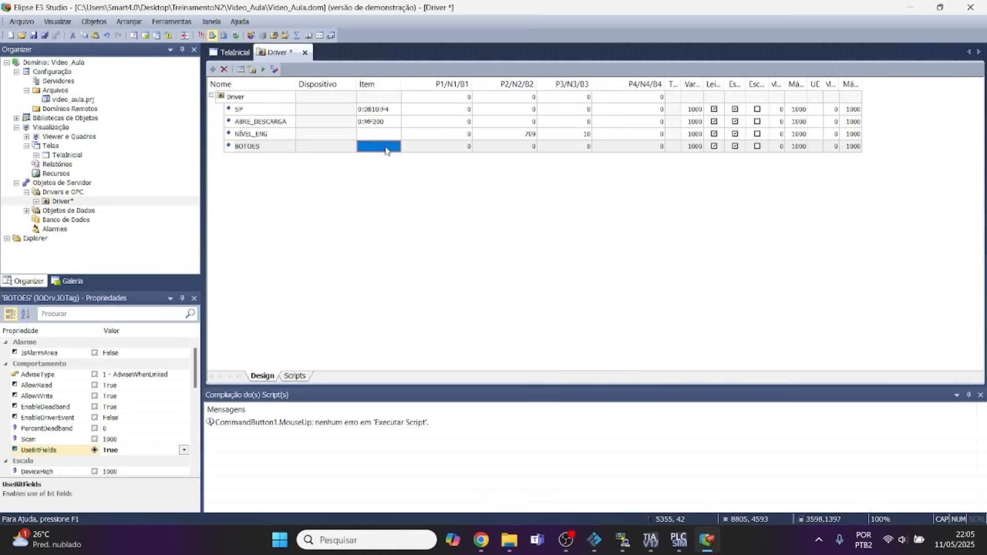
click(521, 148)
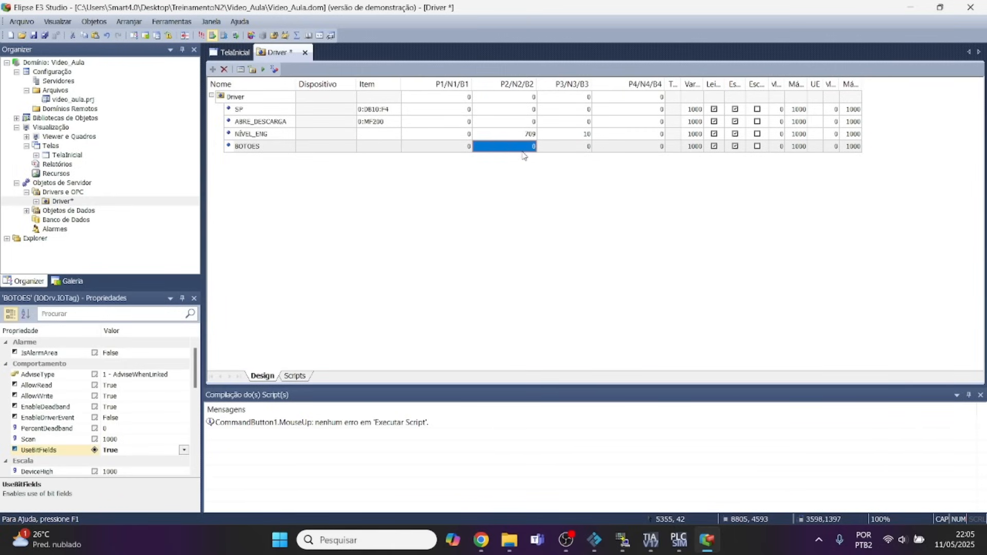
Examine the MProt driver manual's N/B parameter syntax and its code tables for data types and data areas.
click(486, 548)
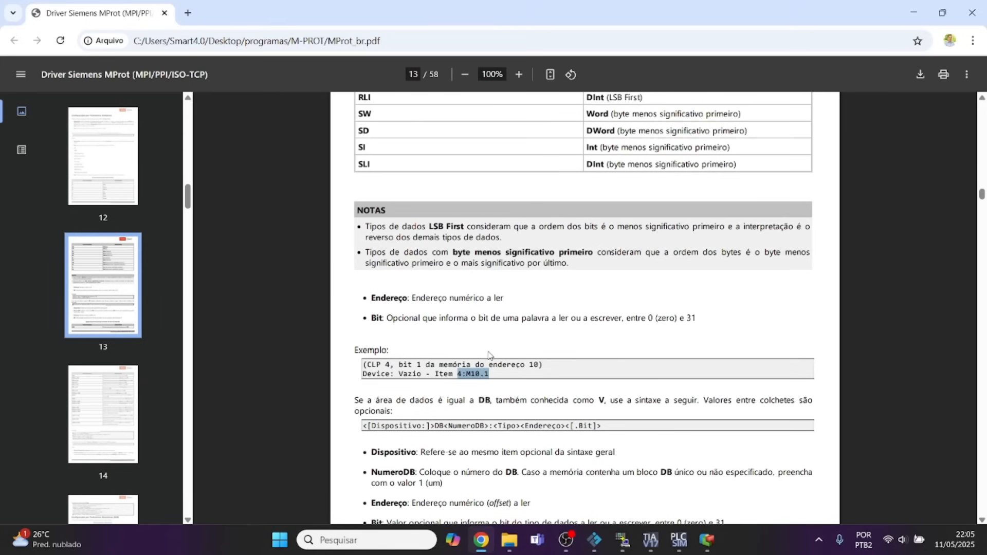
scroll(491, 355, down, 10)
scroll(492, 352, down, 15)
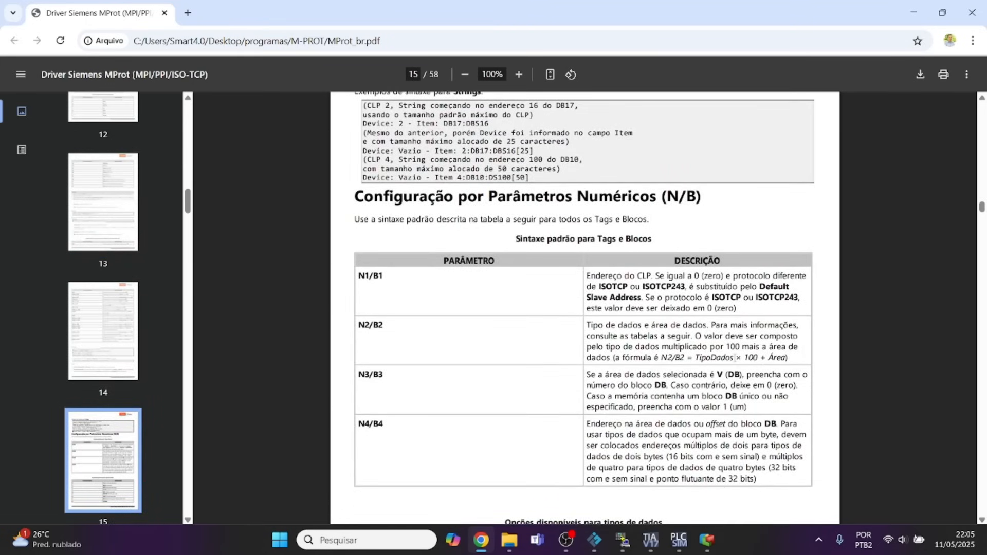
scroll(503, 255, down, 8)
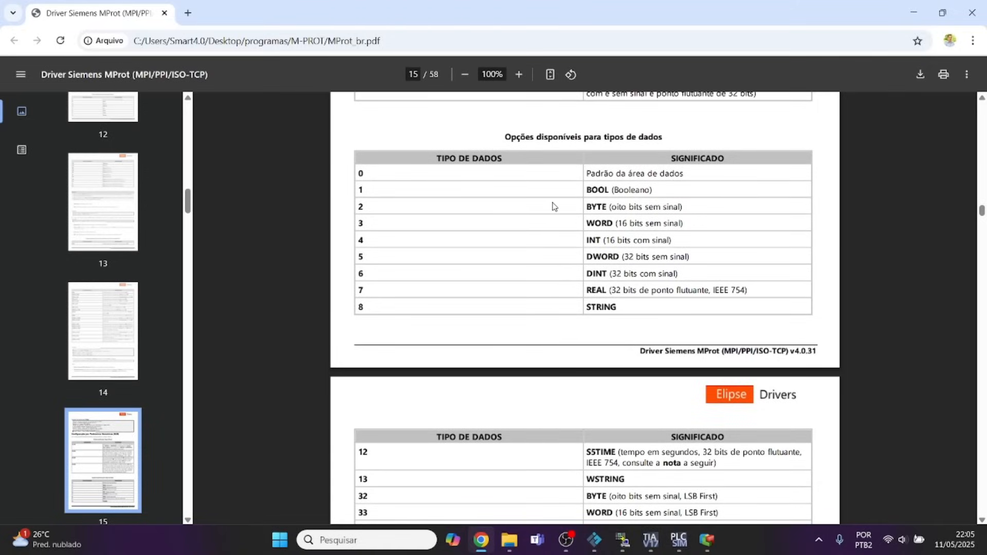
drag(587, 205, 606, 207)
click(588, 207)
scroll(502, 258, down, 5)
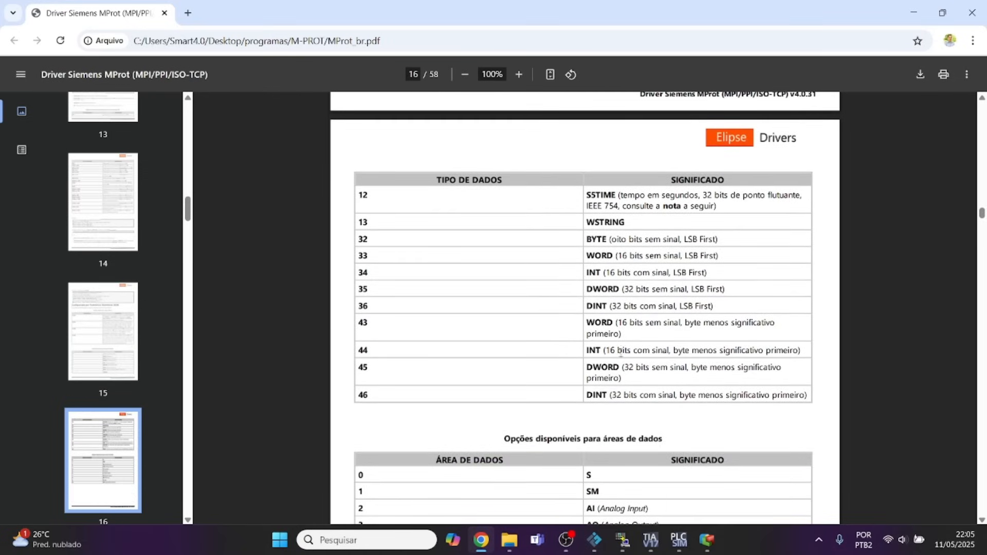
scroll(635, 317, down, 5)
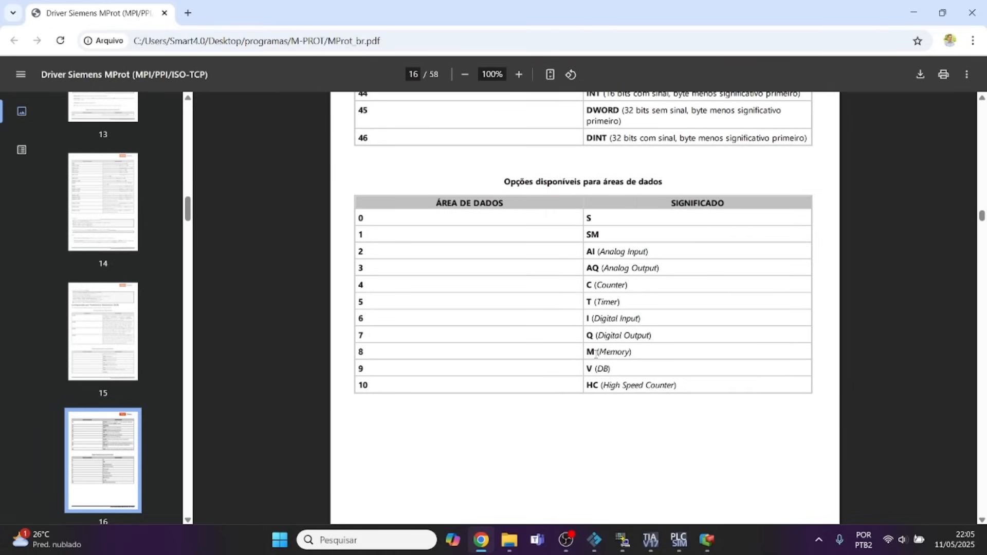
scroll(593, 353, up, 11)
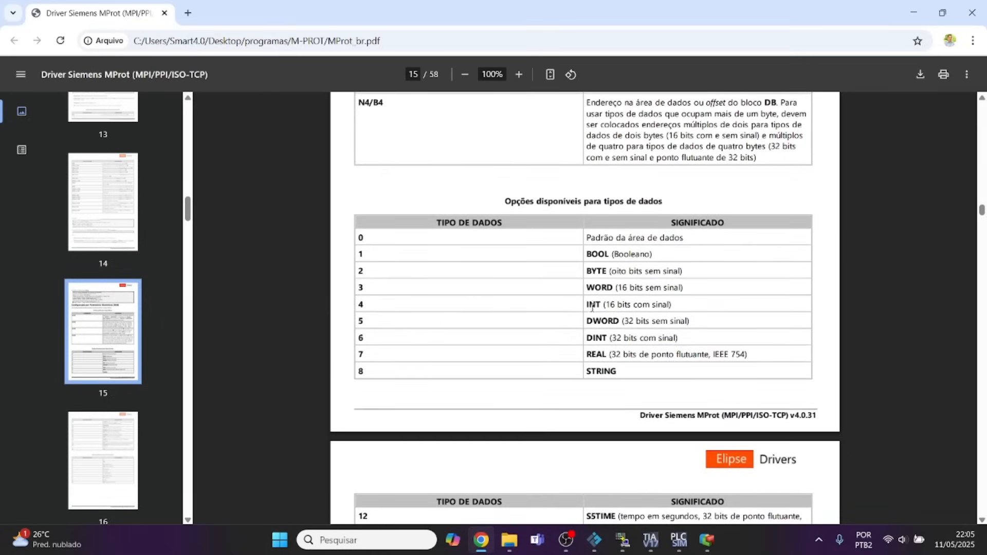
scroll(592, 307, down, 11)
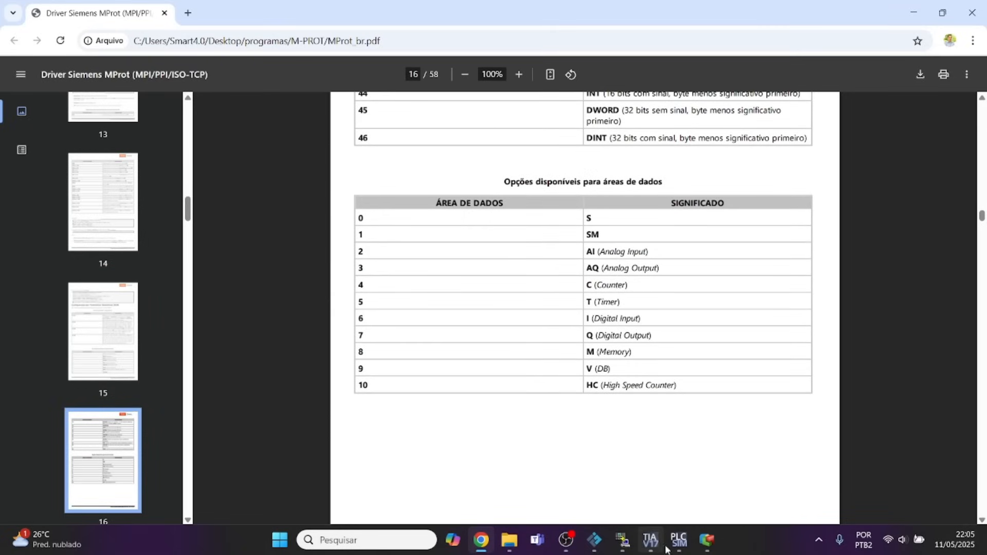
Set the BOTOES tag's P2/N2/B2 parameter to 208 in E3 Studio and check the LIGA_SUP address in TIA Portal.
click(707, 540)
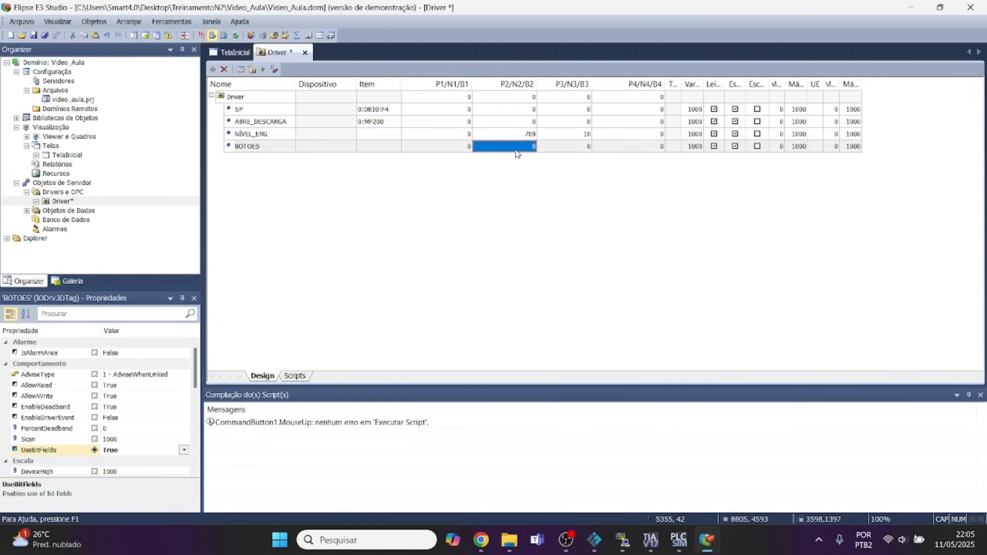
text(208)
click(573, 151)
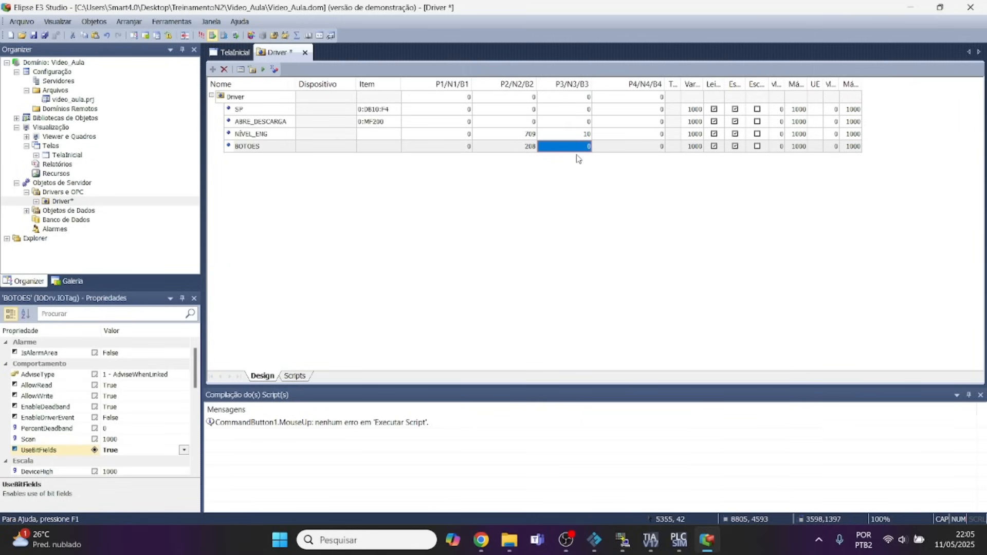
mouse_move(623, 548)
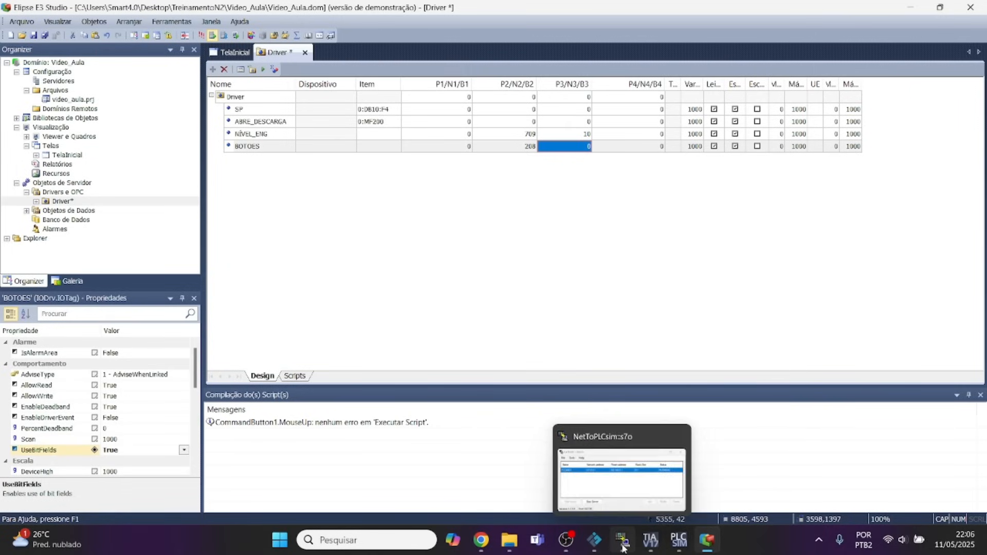
click(650, 540)
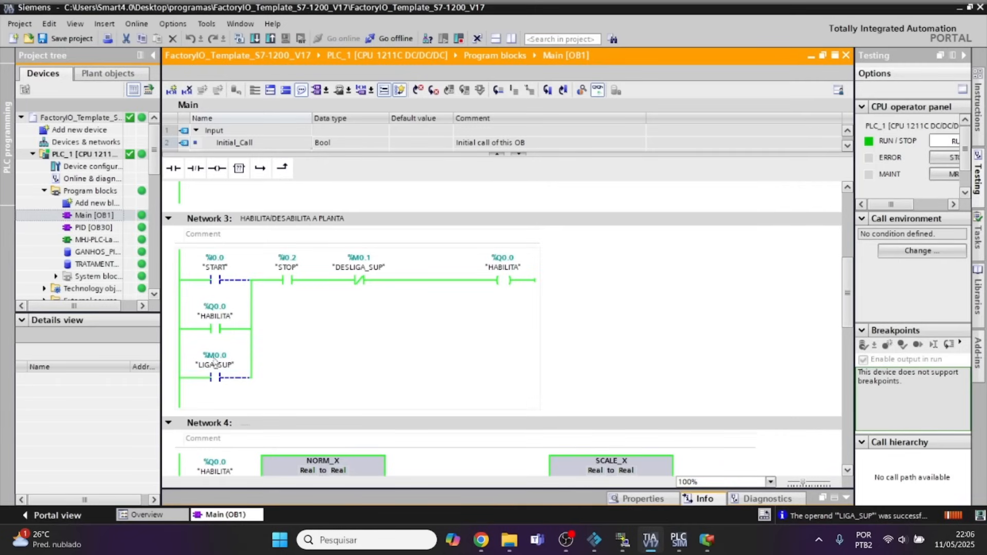
click(706, 539)
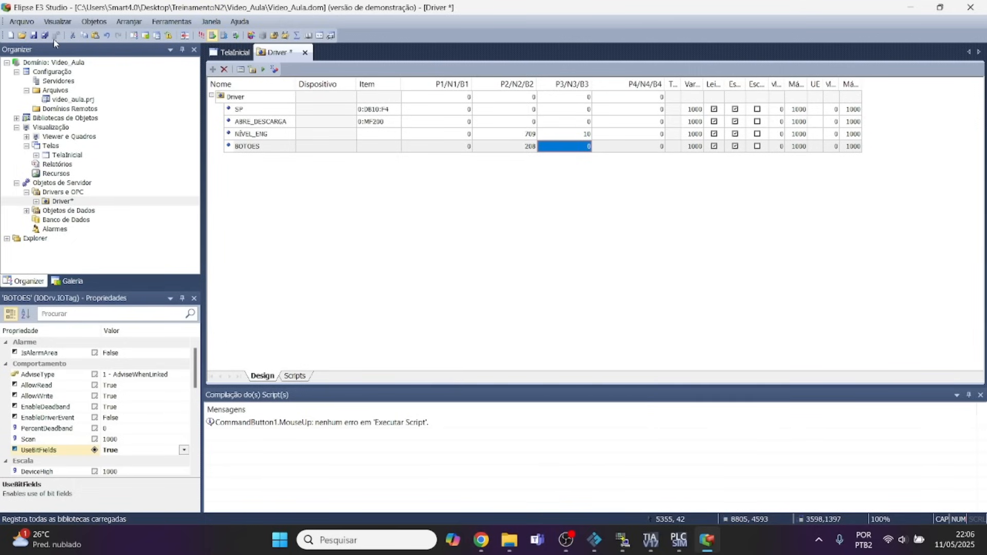
Save the Driver, run the application, and float the E3 Viewer beside Network 3 in TIA Portal.
click(34, 35)
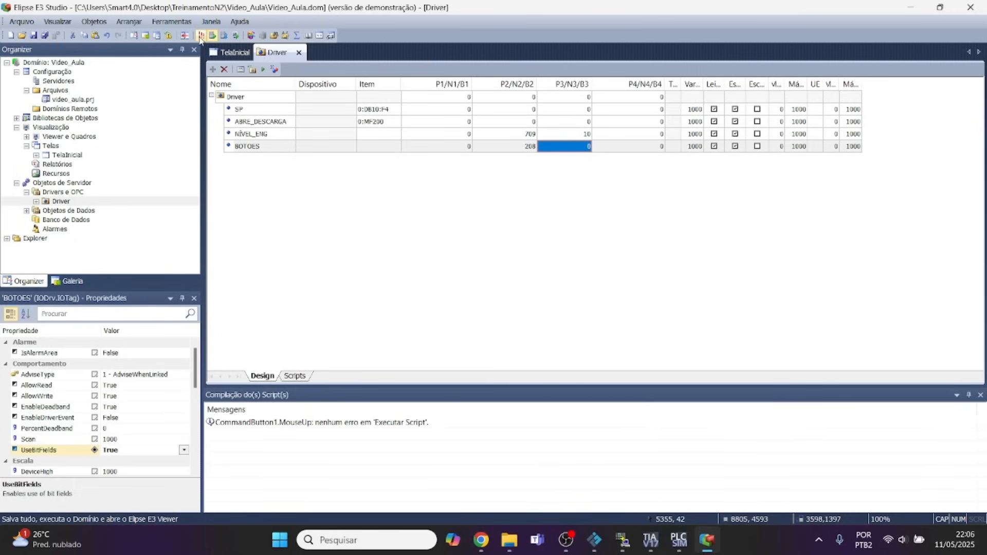
click(201, 35)
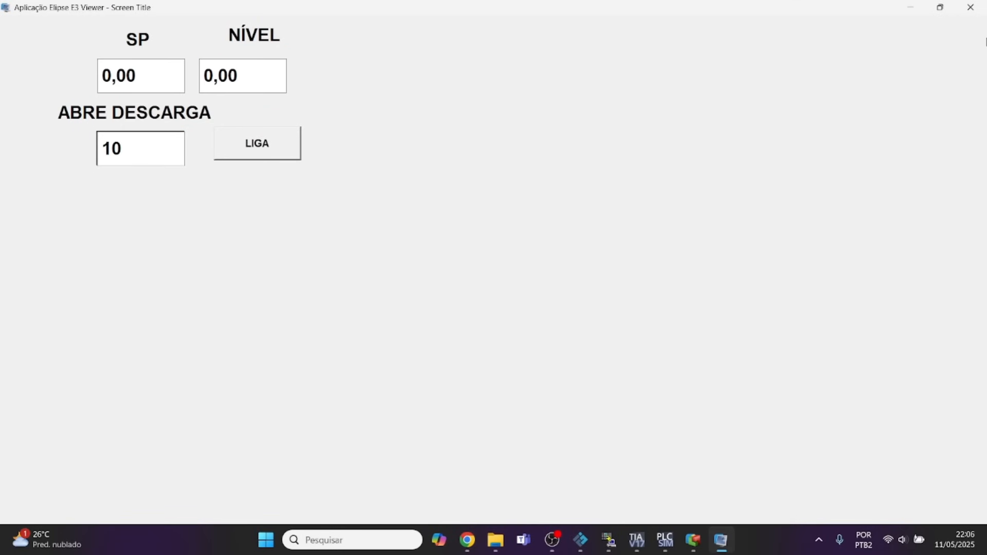
click(940, 7)
drag(307, 93, 569, 152)
click(635, 541)
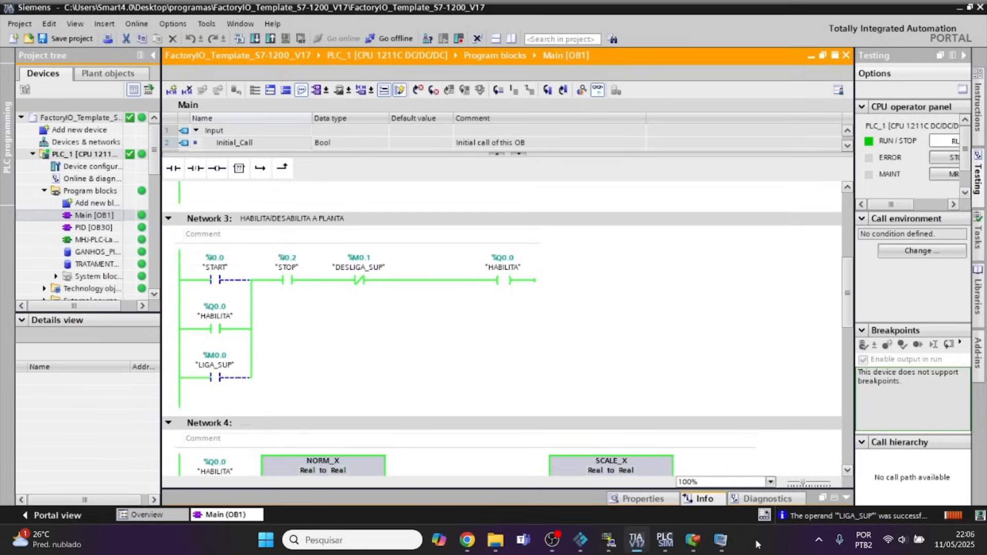
click(727, 544)
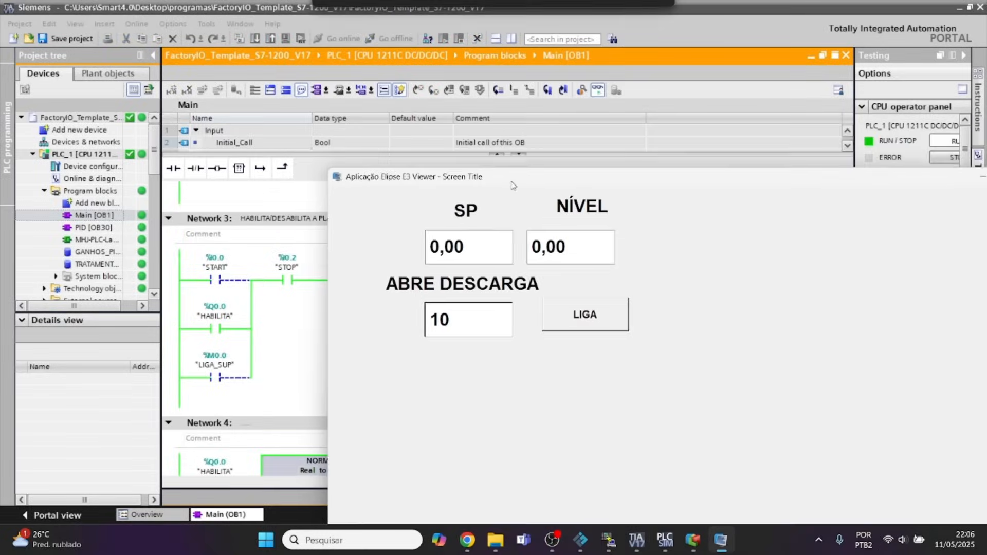
Operate the LIGA button repeatedly in the E3 Viewer while watching the LIGA_SUP contact in Network 3.
click(585, 330)
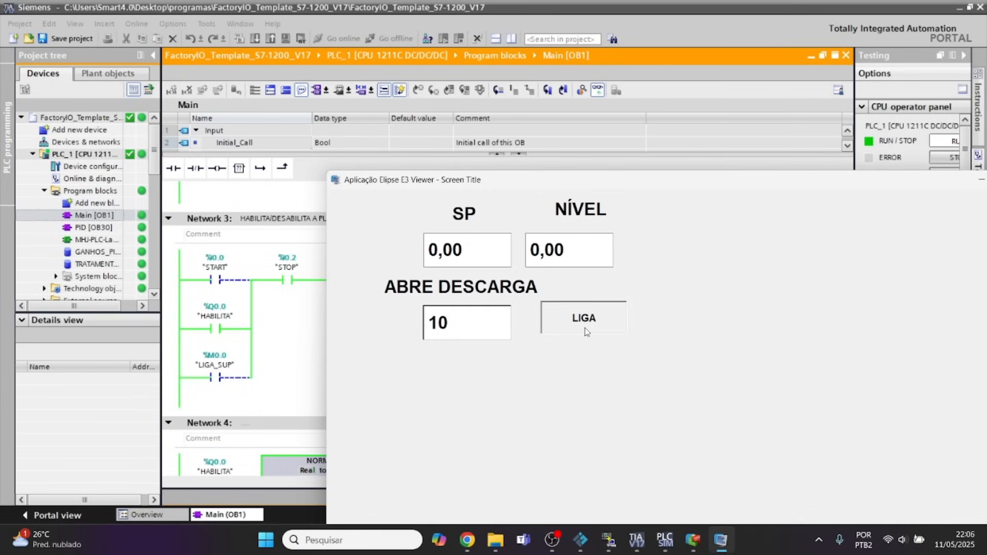
click(587, 327)
click(587, 321)
click(587, 325)
click(590, 329)
click(587, 332)
click(591, 331)
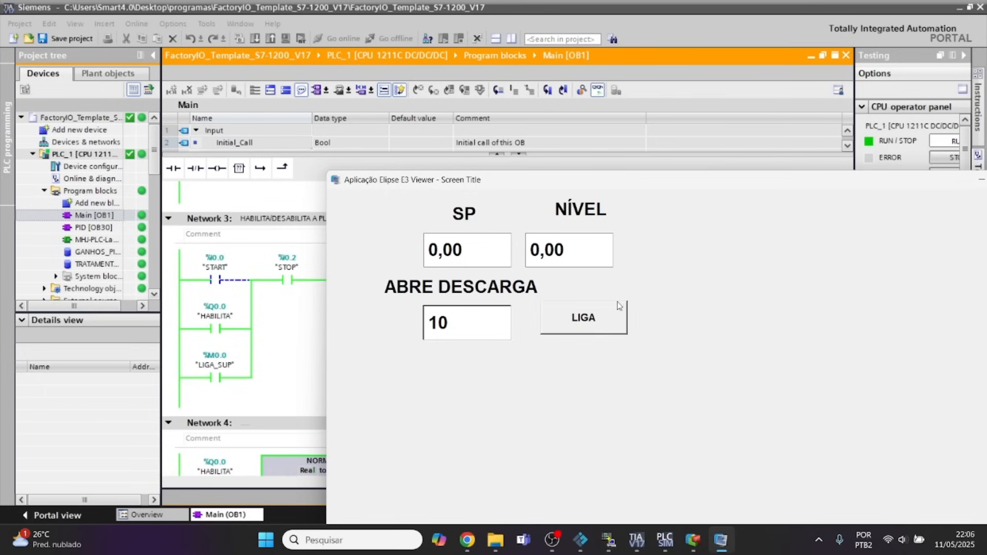
Close the E3 Viewer and inspect the HABILITA coil in Network 3 of TIA Portal.
drag(876, 189, 611, 115)
click(777, 106)
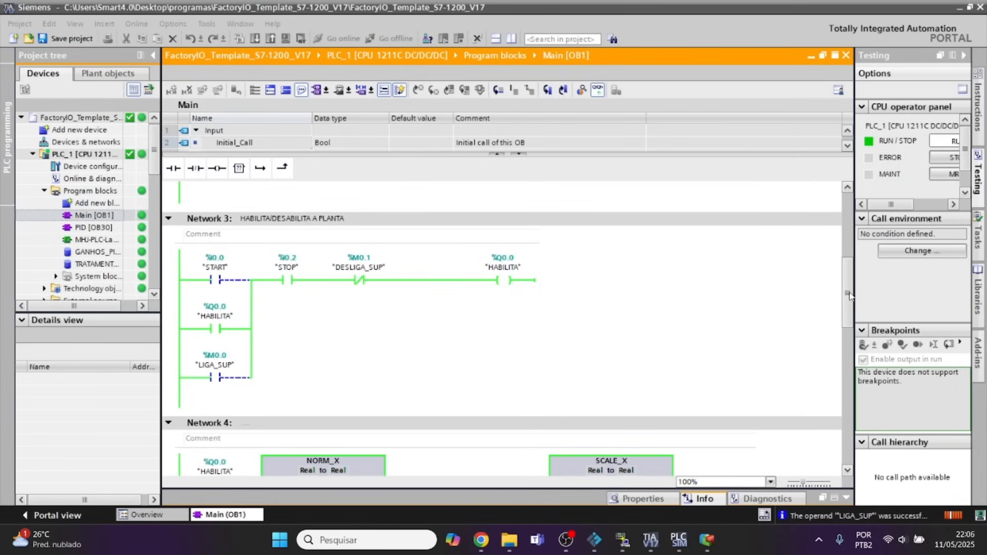
mouse_move(850, 297)
mouse_down()
mouse_move(851, 263)
mouse_move(846, 297)
mouse_up()
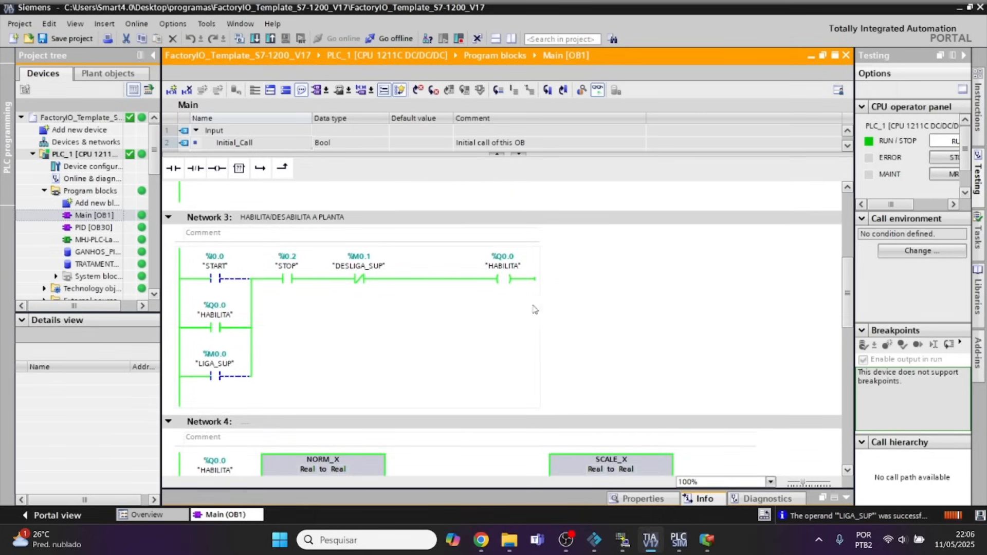
click(502, 281)
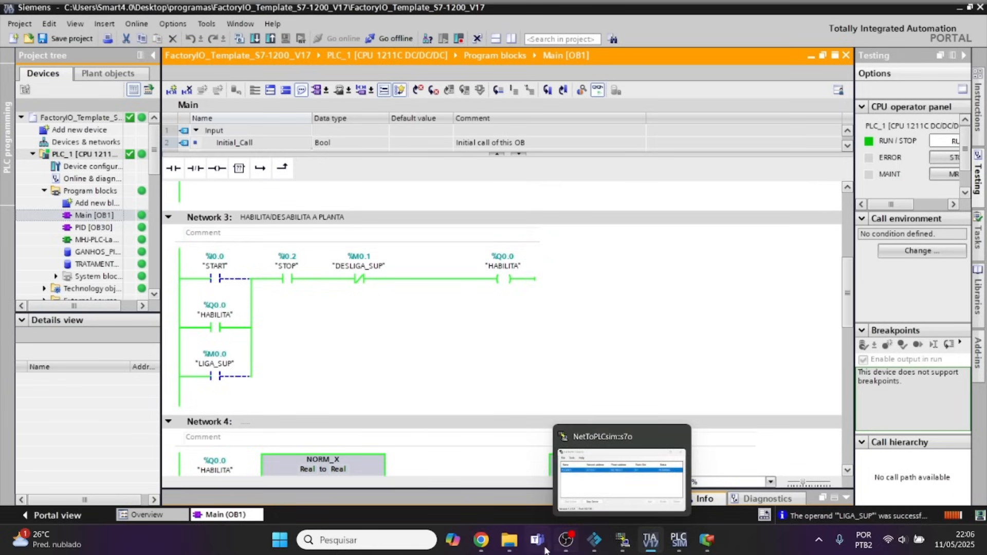
Add one communication tag named LAMPADAS to the Driver in E3 Studio.
click(707, 540)
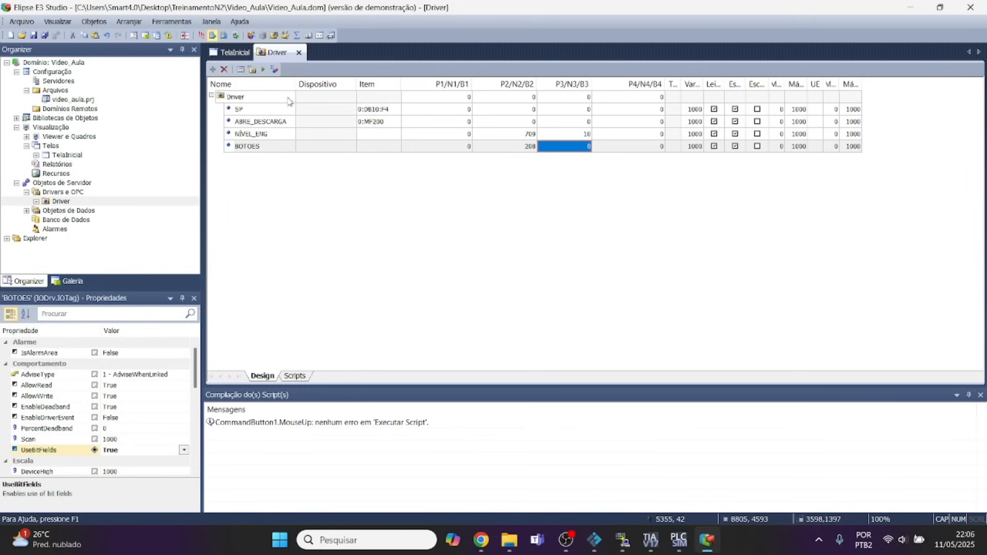
click(237, 97)
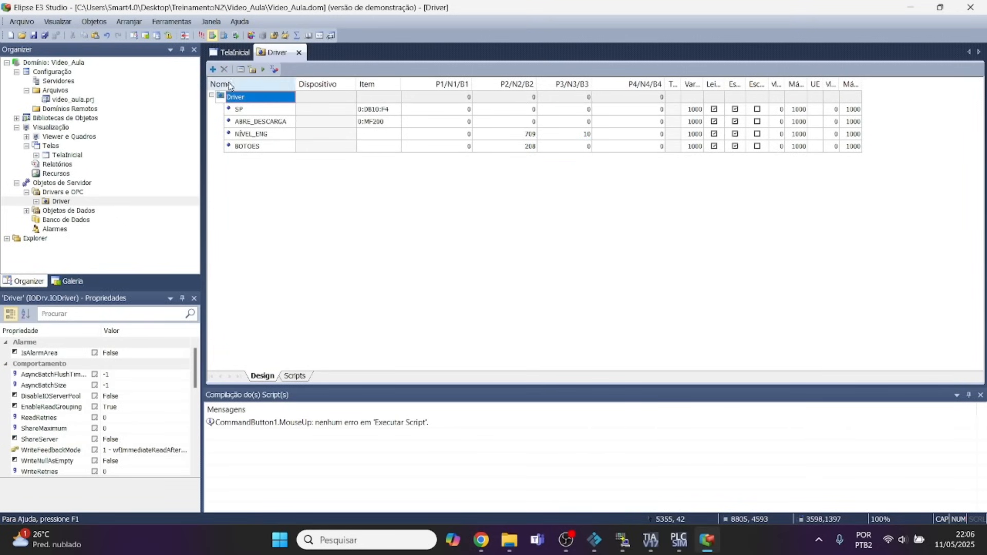
click(212, 69)
click(261, 101)
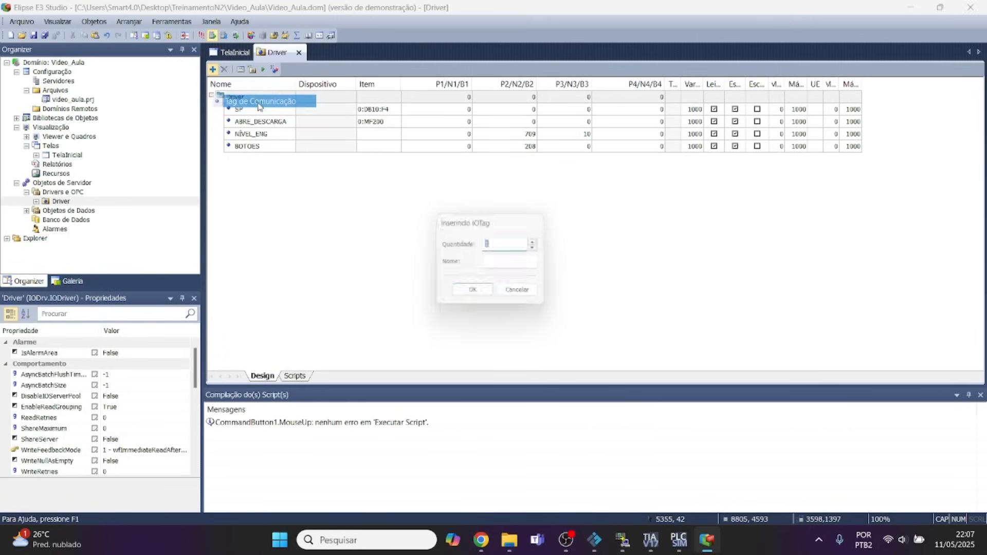
click(502, 264)
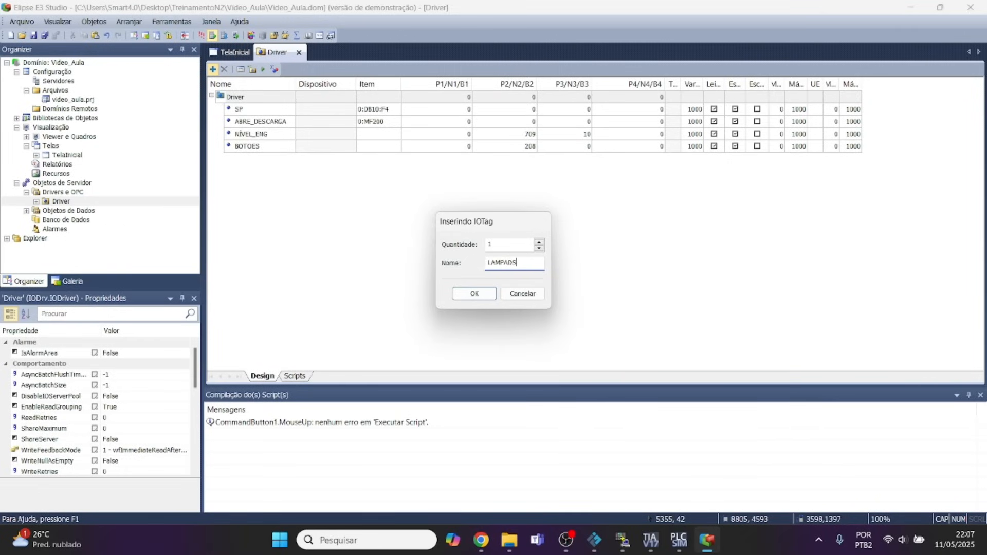
click(491, 298)
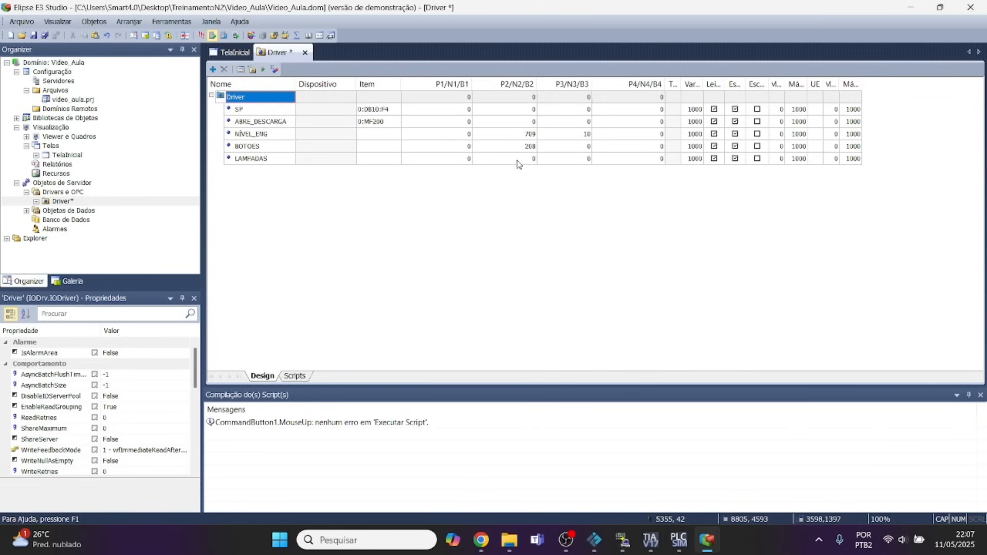
Look up the BOOL data-type code and the digital-output area code in the MProt driver manual in Chrome.
click(481, 540)
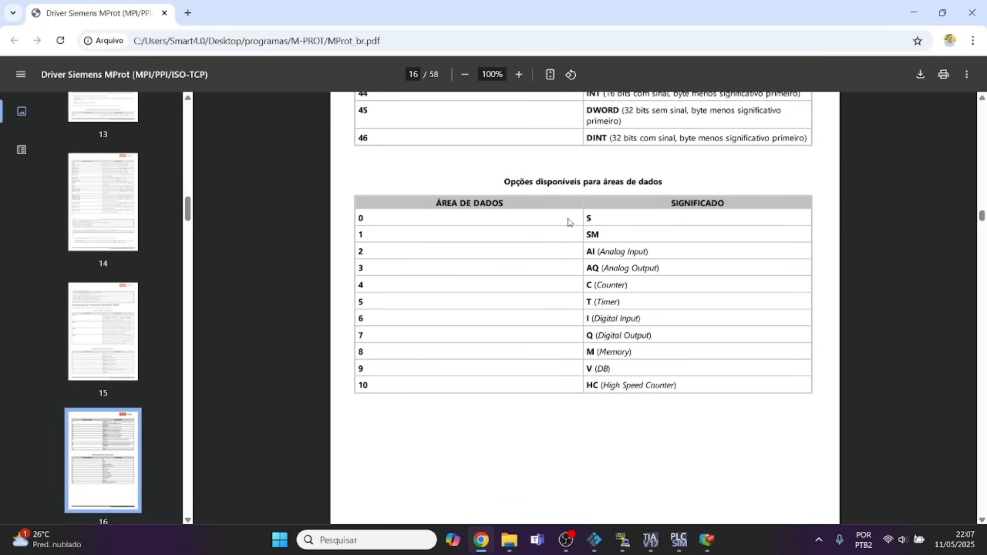
scroll(569, 222, up, 12)
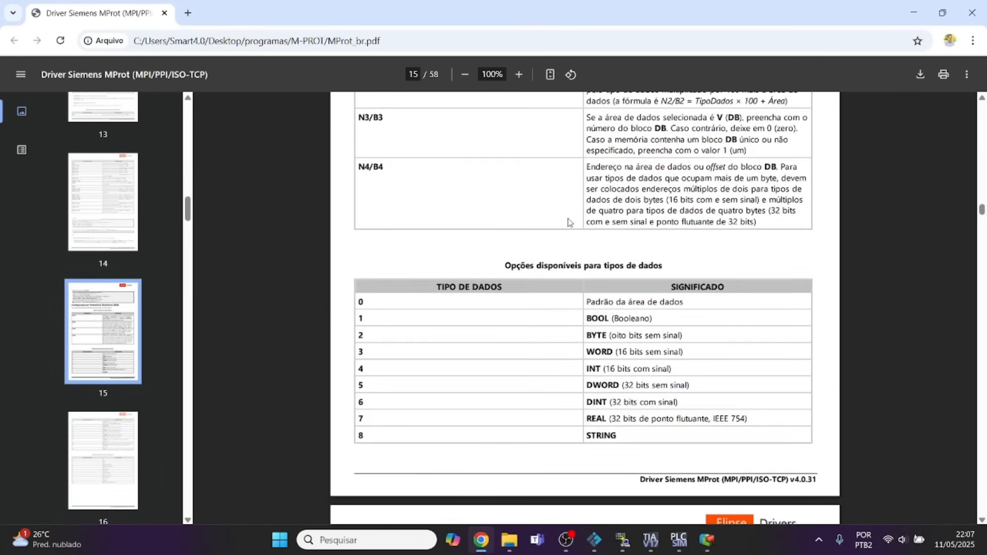
scroll(570, 226, down, 1)
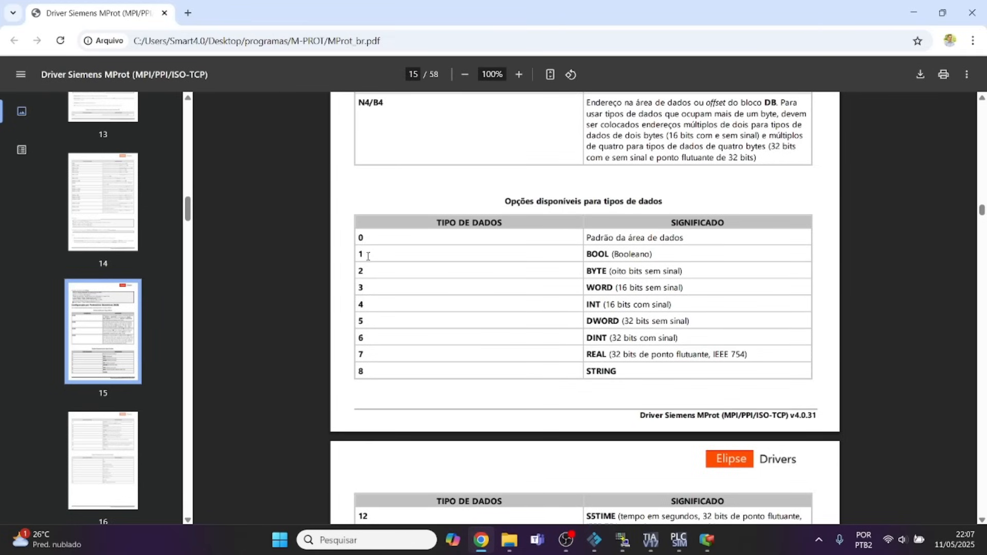
drag(359, 255, 364, 254)
scroll(558, 284, down, 3)
scroll(558, 284, down, 8)
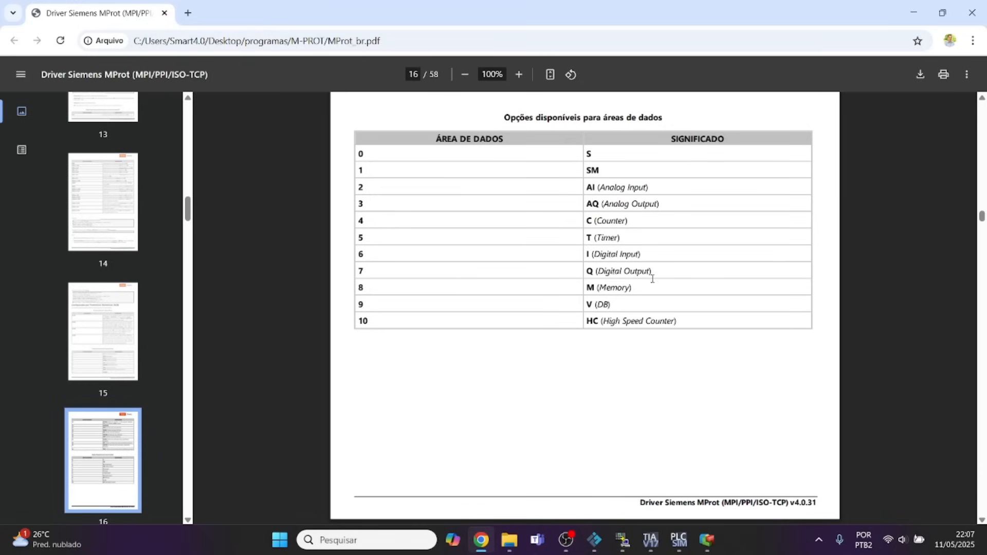
Set the LAMPADAS tag's P2/N2/B2 parameter to 107 in E3 Studio.
click(708, 539)
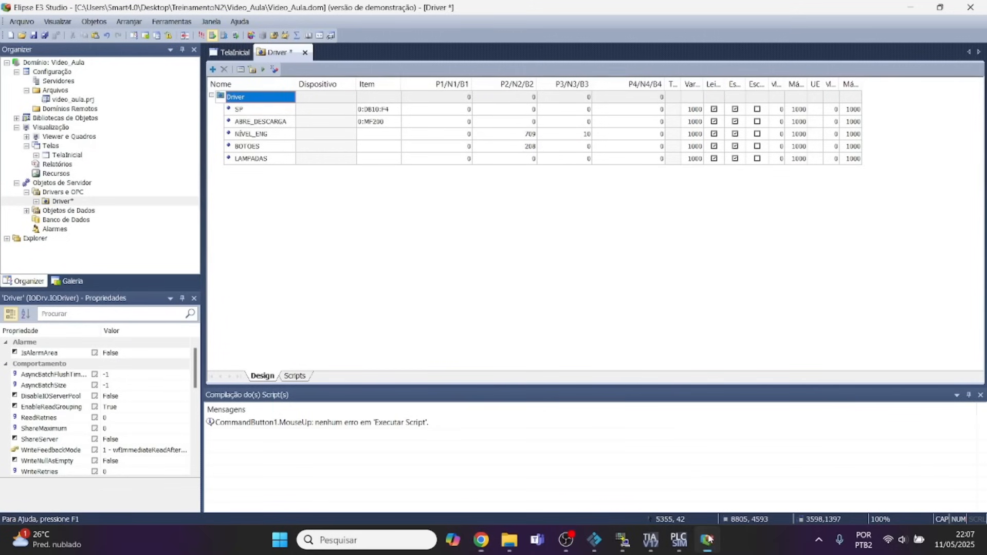
click(519, 162)
text(10)
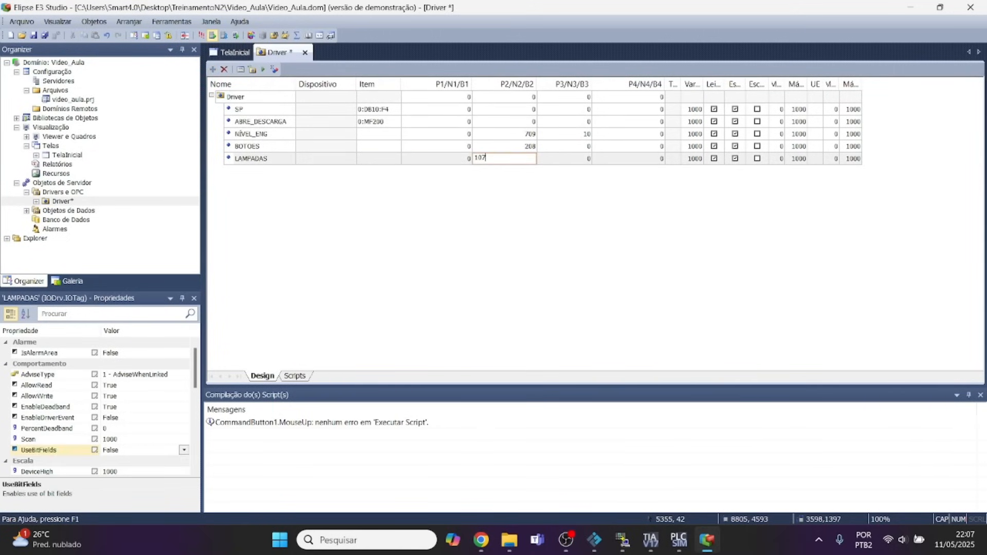
text(7)
key(Return)
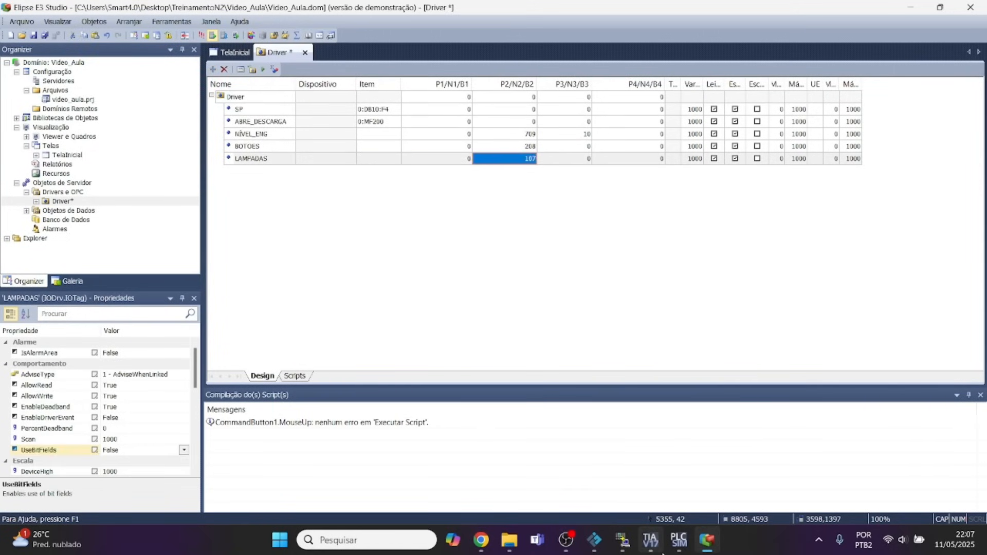
Check HABILITA's address in TIA Portal, activate the Driver's communication in E3 Studio, and compare LAMPADAS with Factory IO's Start light and the HABILITA coil.
click(651, 540)
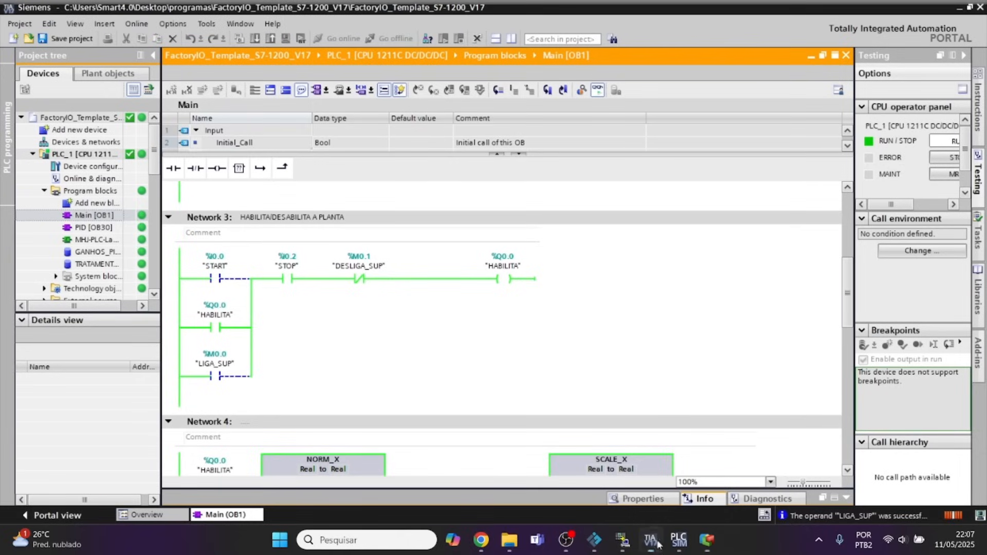
click(707, 540)
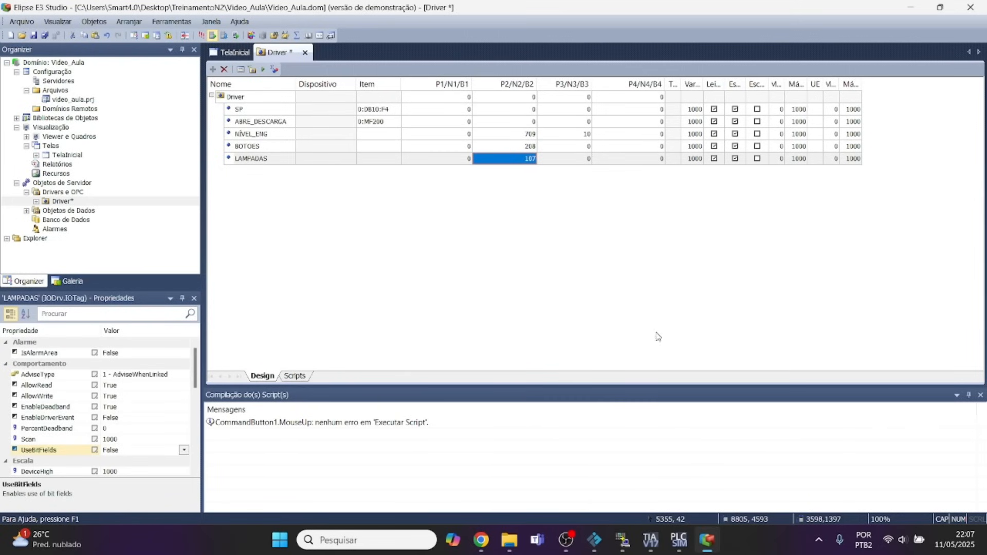
click(263, 69)
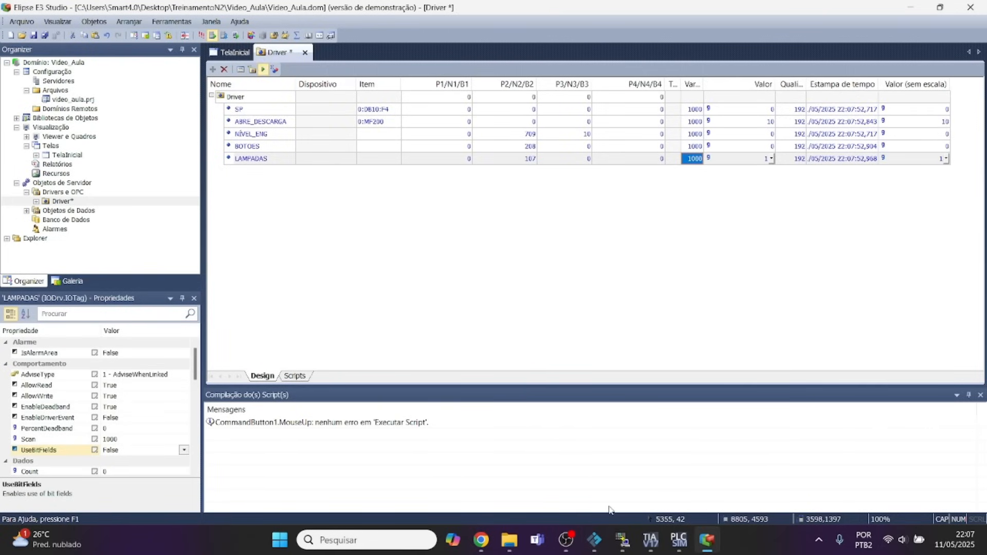
click(595, 540)
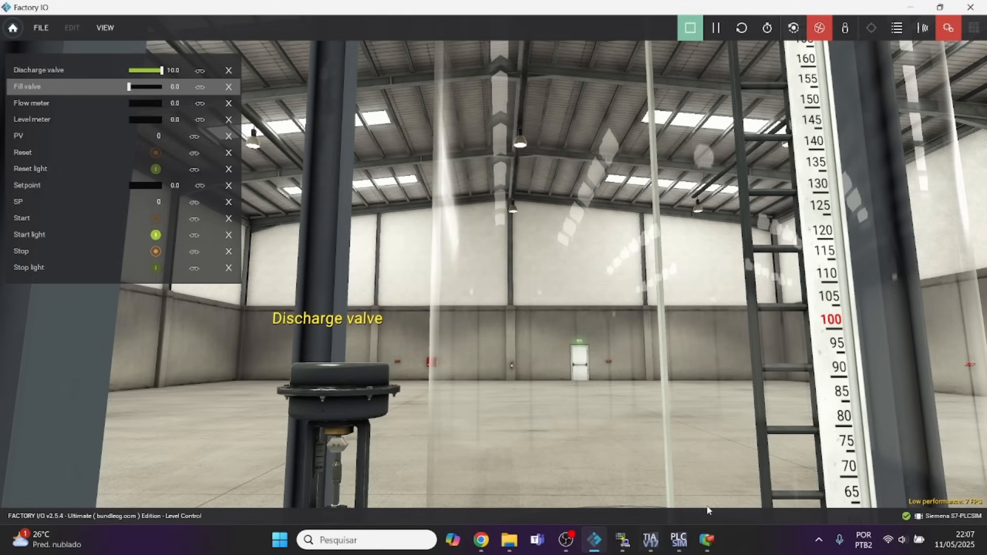
click(650, 540)
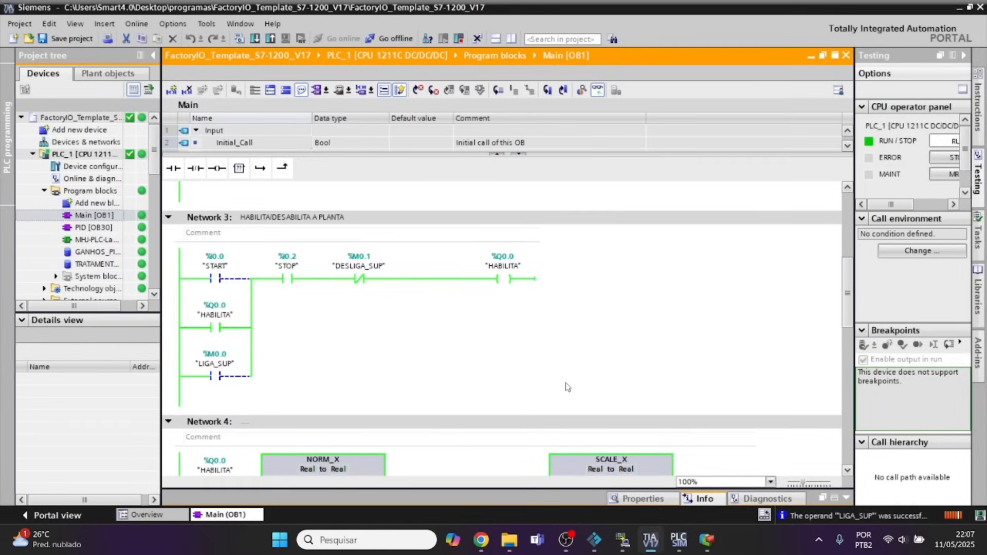
click(709, 542)
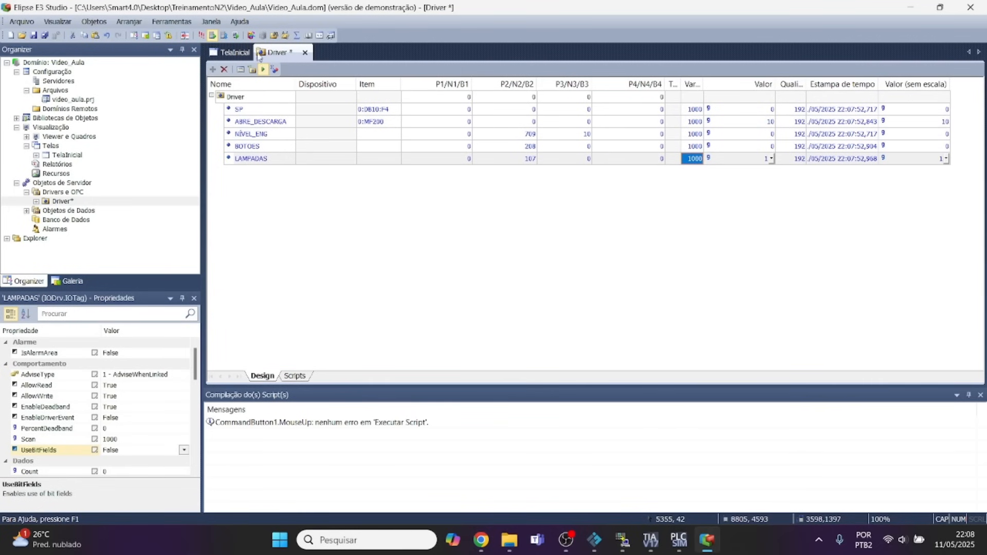
Draw a circle of about 1800 × 1820 units on TelaInicial, beside the NÍVEL display.
click(233, 52)
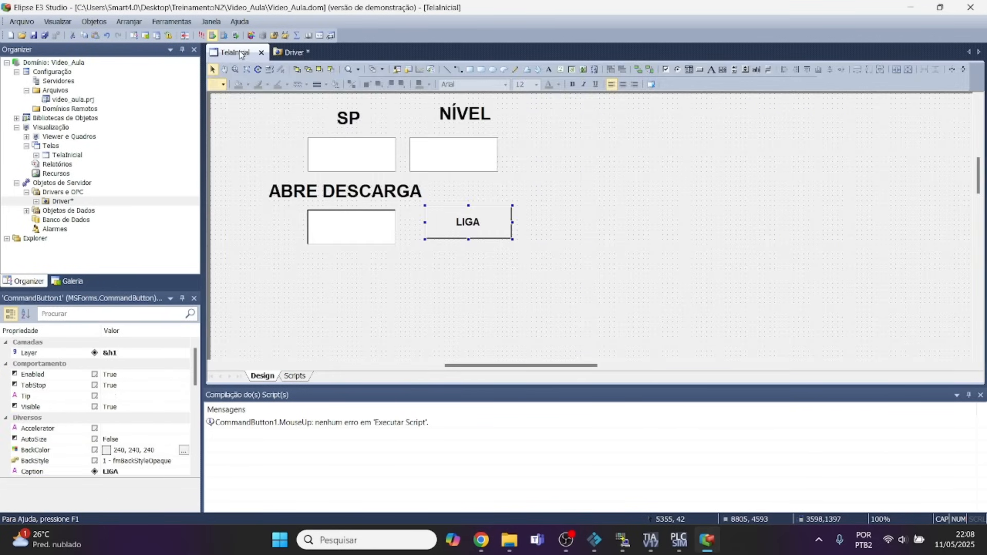
click(562, 161)
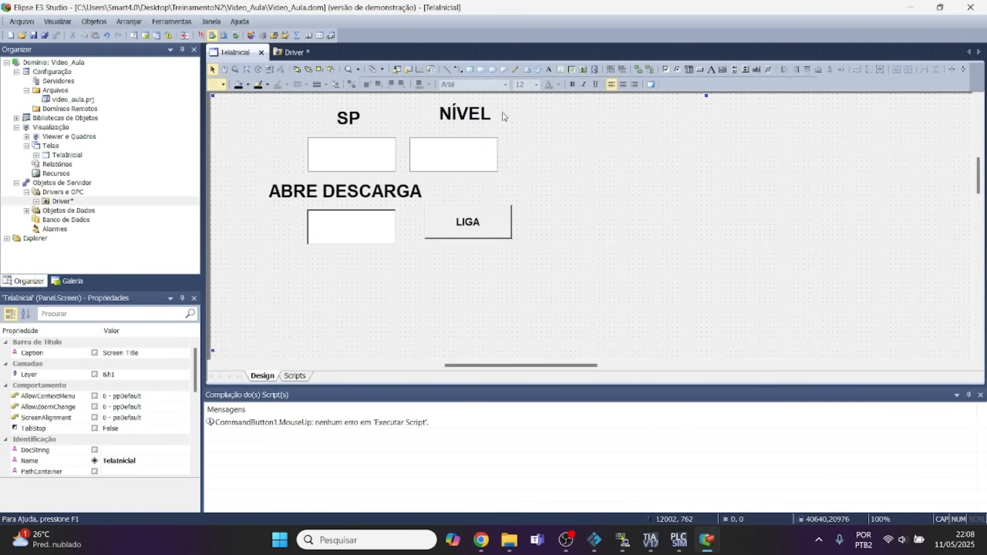
click(495, 72)
drag(537, 143, 580, 185)
Associate the circle's ForegroundColor property with Driver.LAMPADAS.Bit00.
right_click(550, 164)
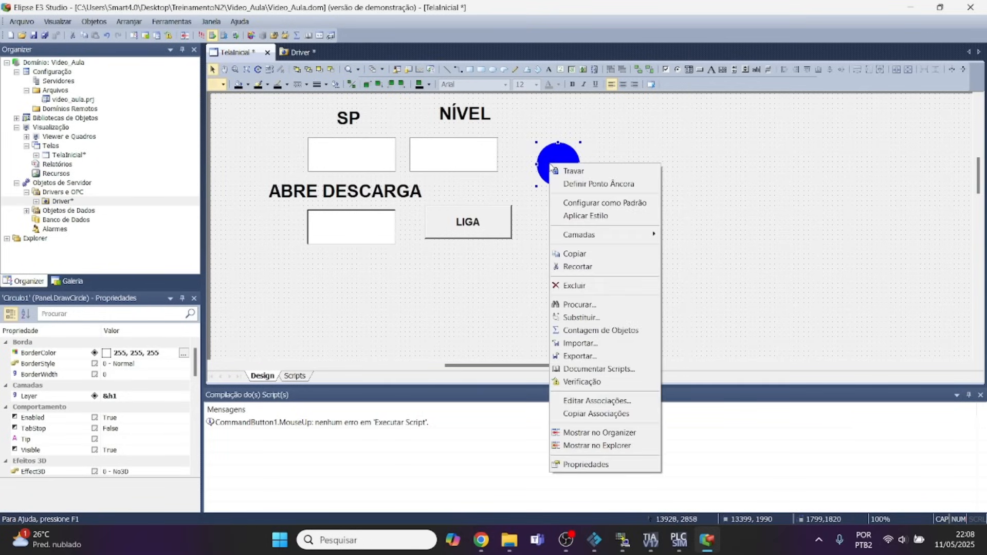
click(596, 465)
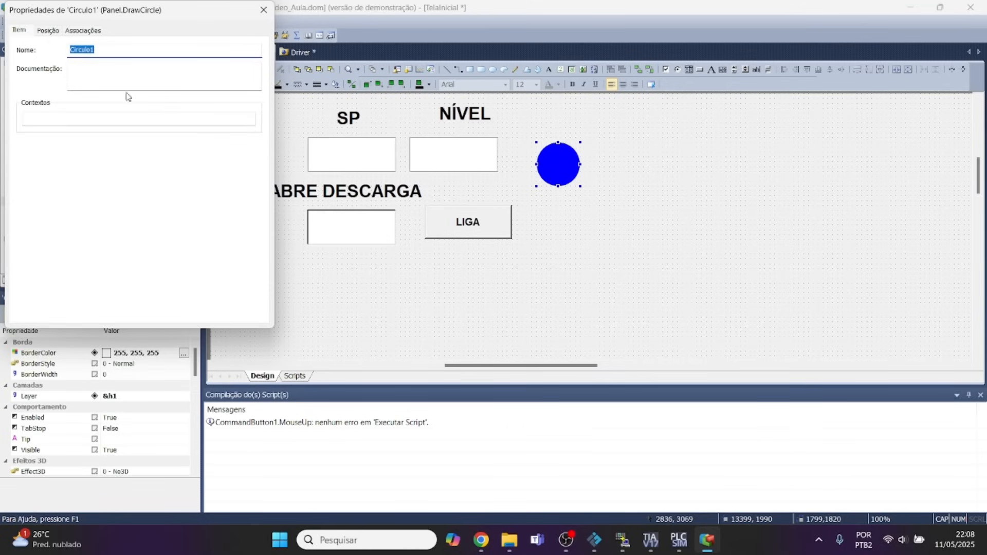
click(84, 32)
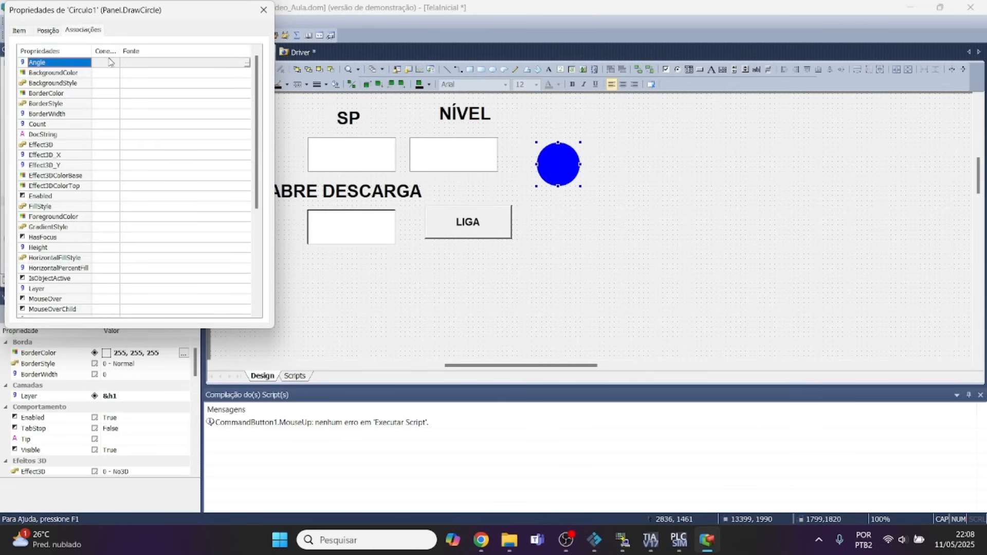
drag(256, 111, 264, 91)
click(49, 219)
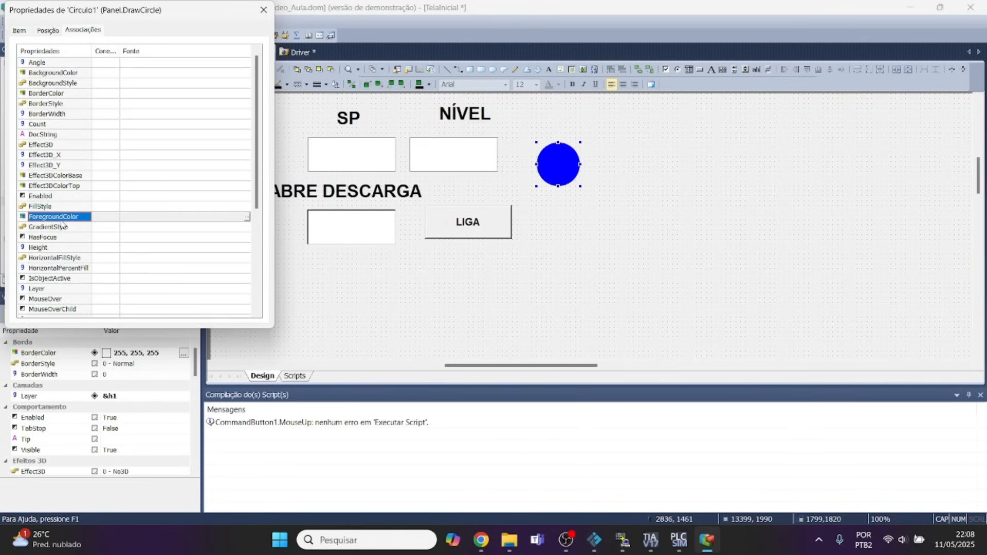
click(248, 217)
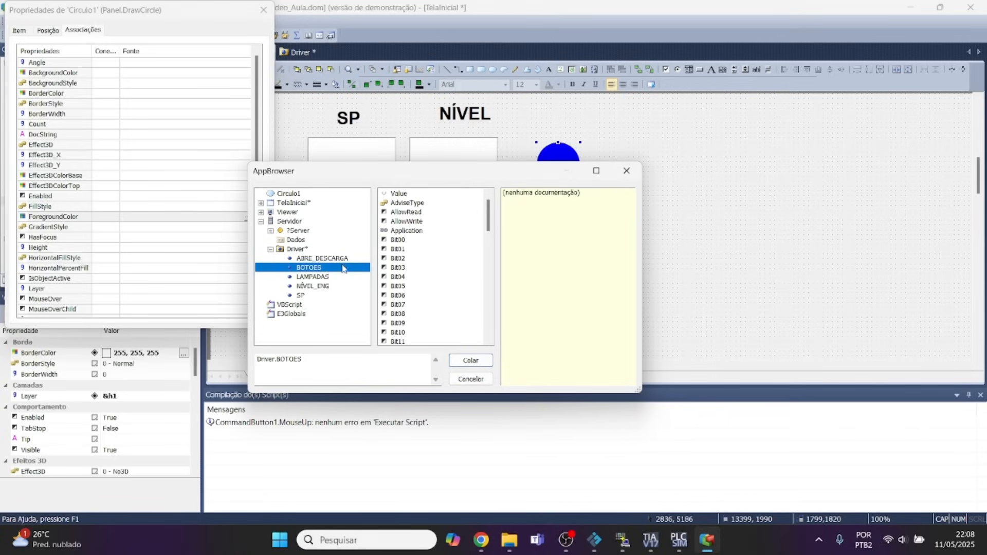
click(314, 278)
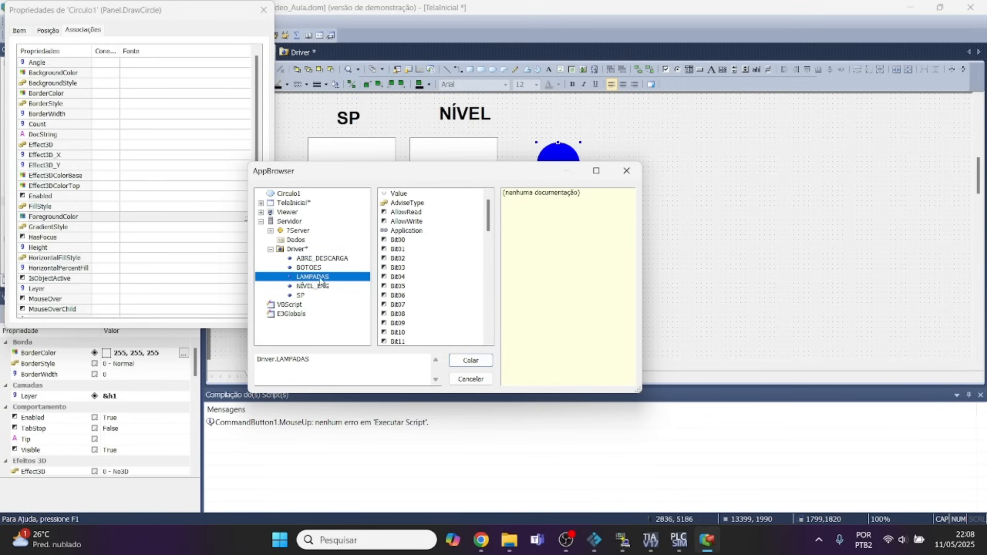
click(399, 242)
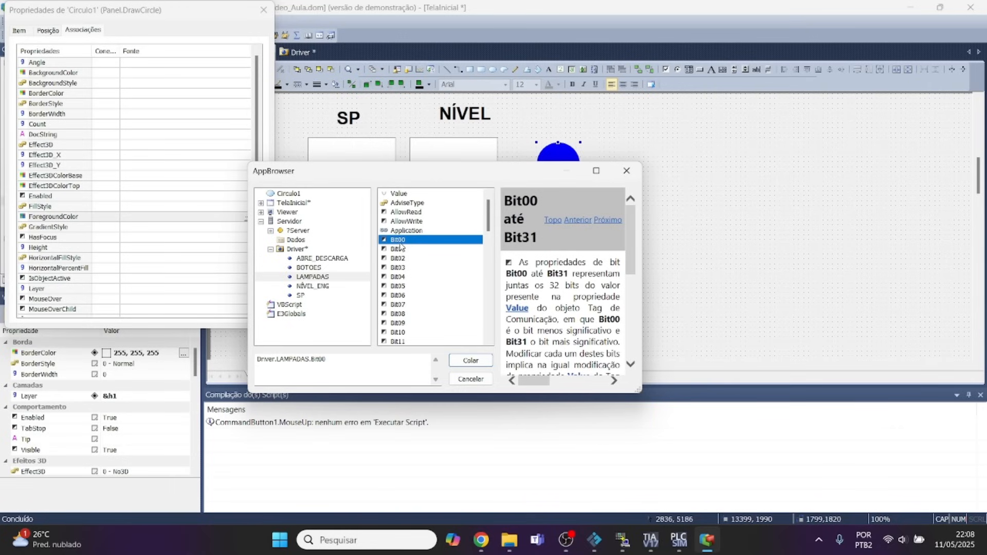
click(470, 361)
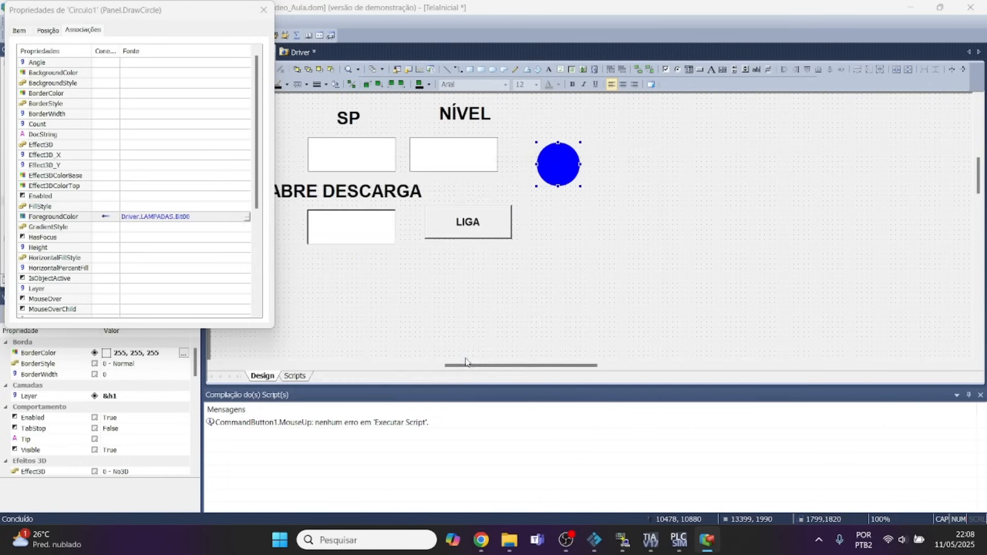
Change the ForegroundColor association to Conexão Digital and set its Desligado color to white (255, 255, 255).
click(109, 218)
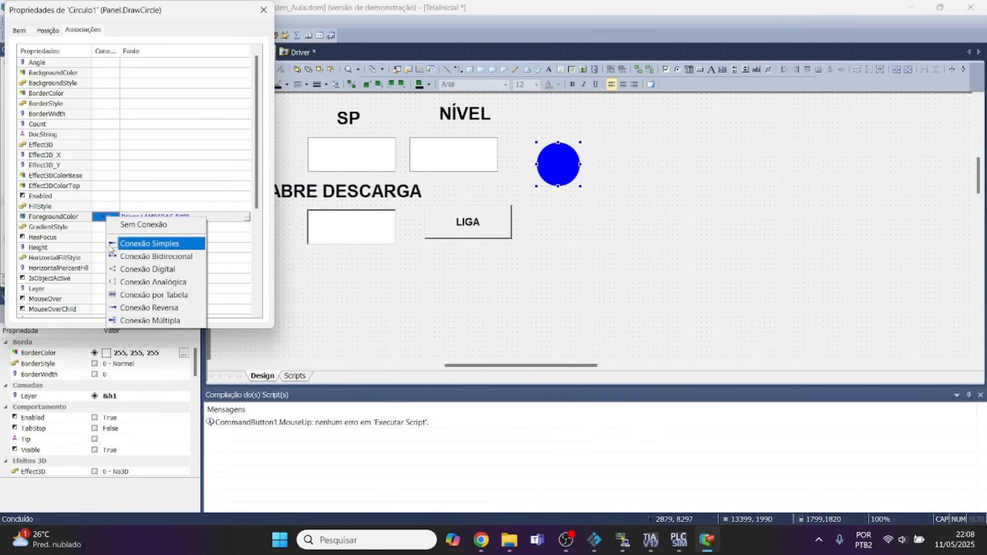
click(117, 270)
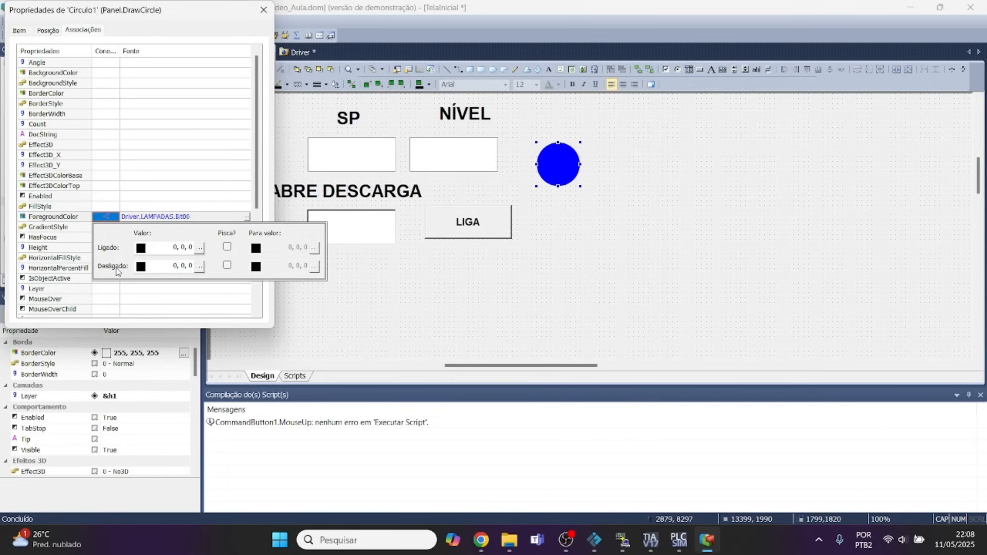
click(199, 266)
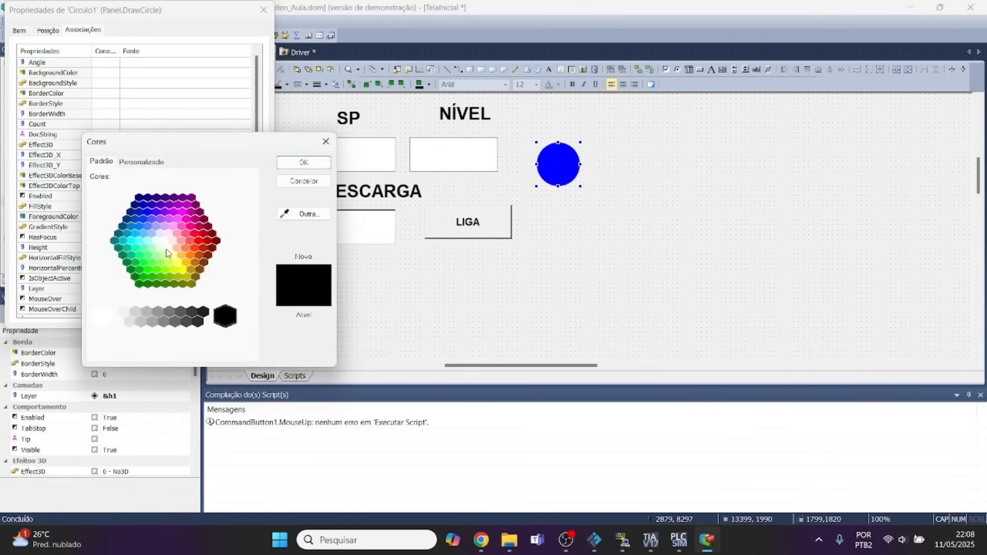
click(167, 246)
click(304, 163)
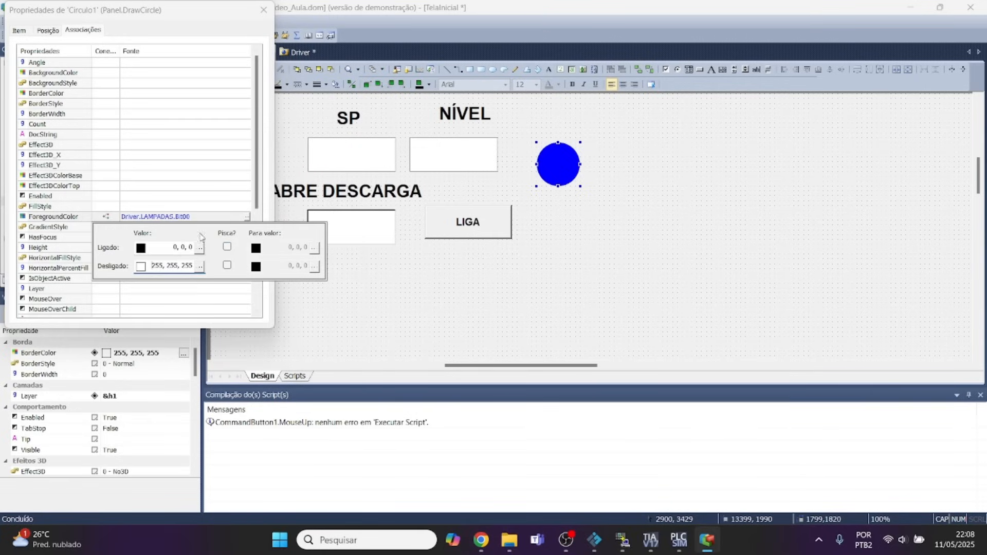
Set the ForegroundColor association's Ligado color to green, close the circle's properties, and save TelaInicial and the Driver.
click(200, 248)
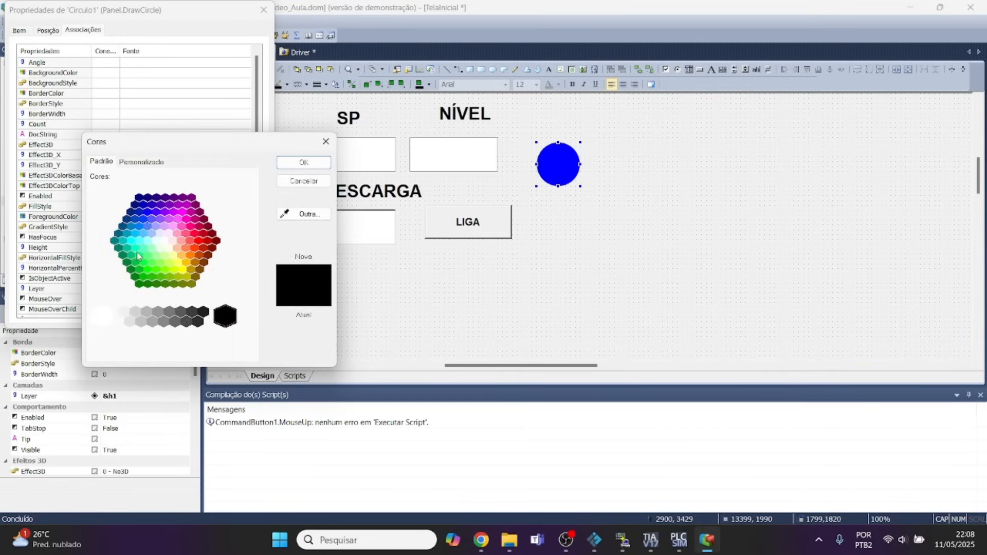
click(138, 261)
click(304, 163)
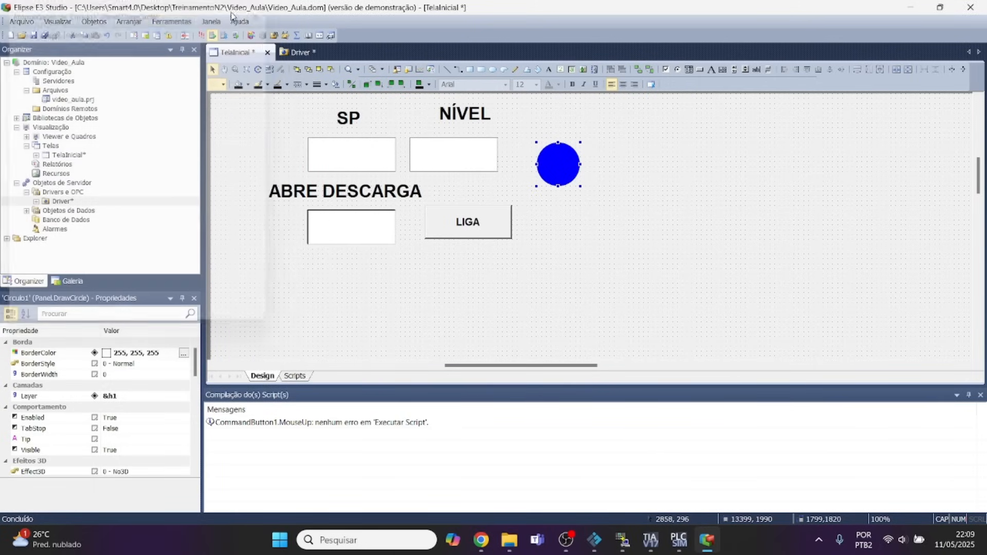
click(263, 10)
click(45, 36)
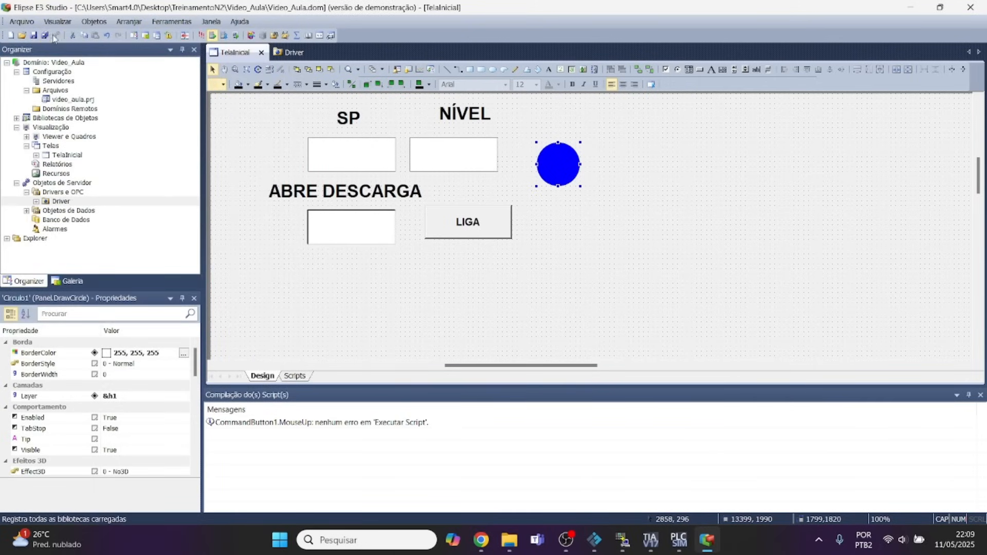
Run the application in E3 Viewer, compare its circle with the Start light on the Factory IO control panel, and close the viewer.
click(201, 35)
click(448, 315)
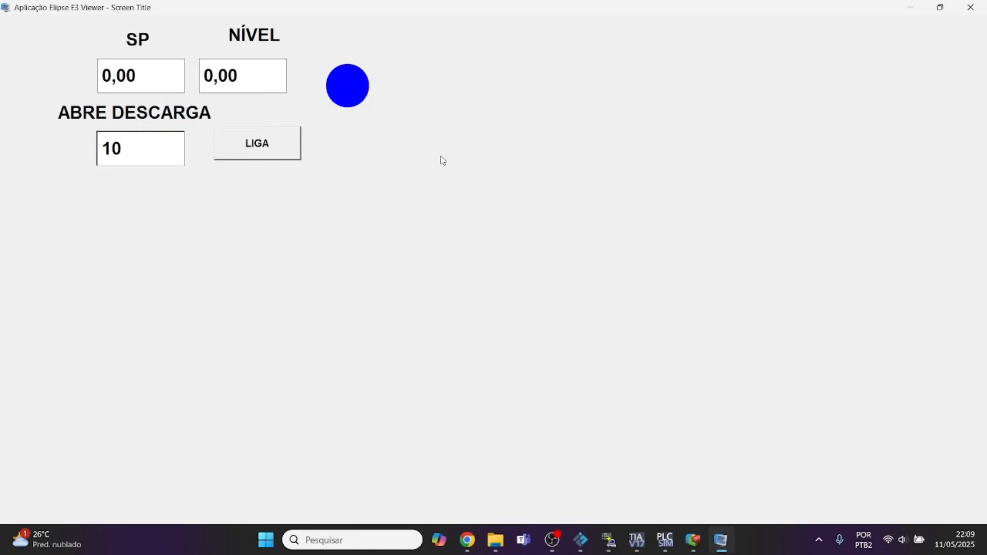
click(581, 540)
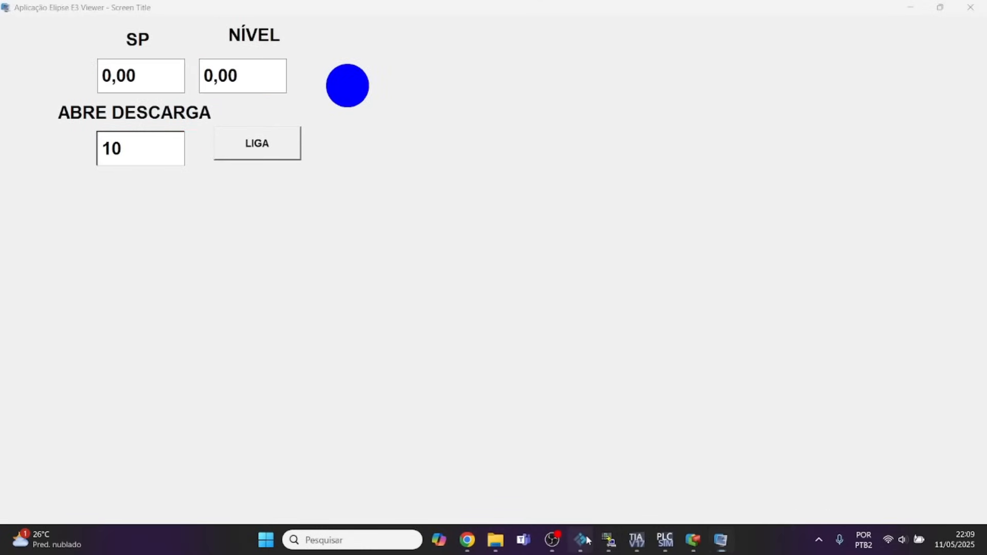
scroll(654, 382, down, 2)
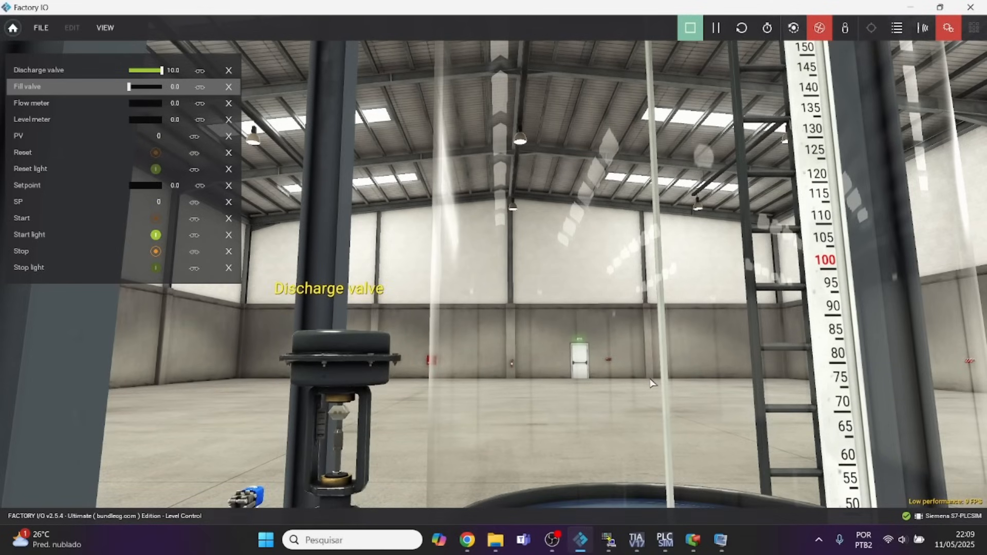
key(s)
key(d)
key(d)
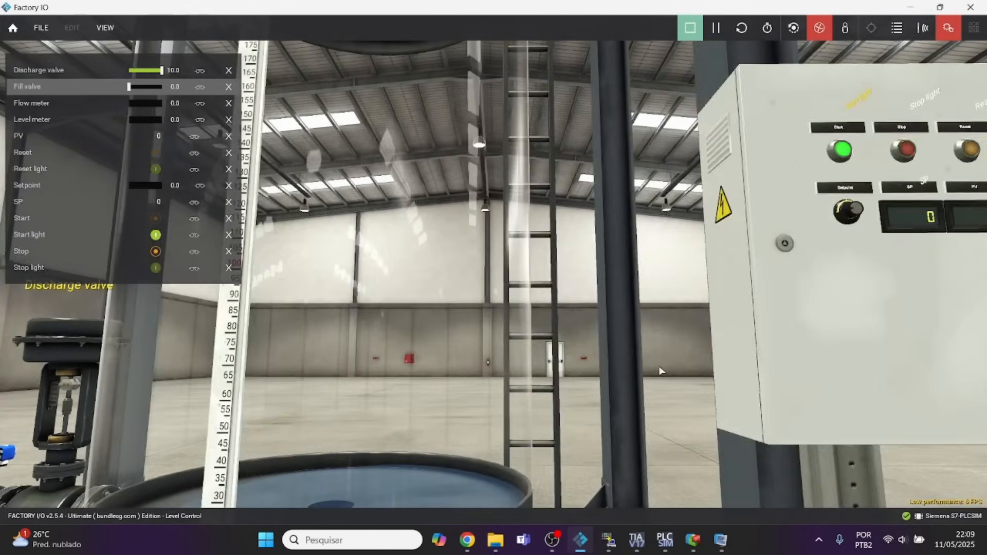
key(s)
click(721, 540)
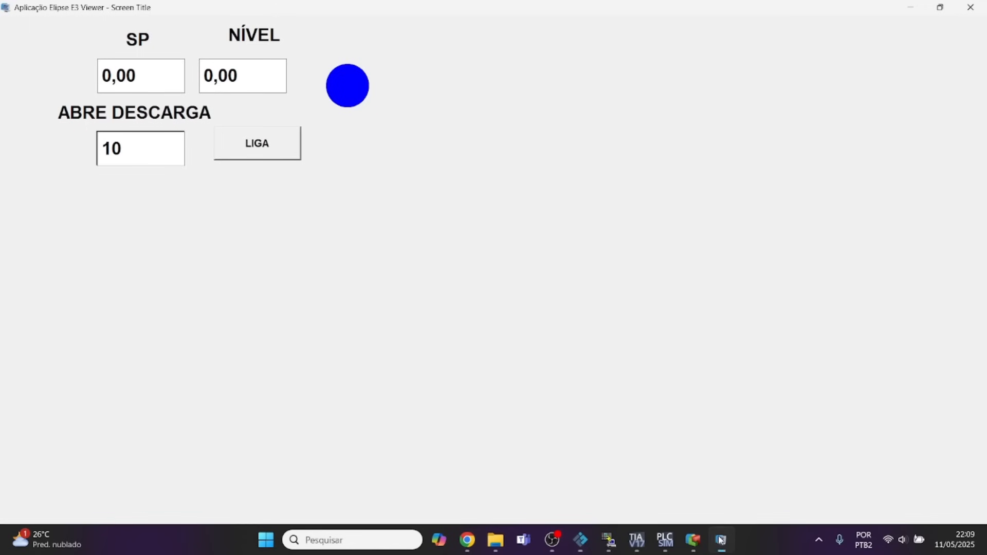
click(971, 8)
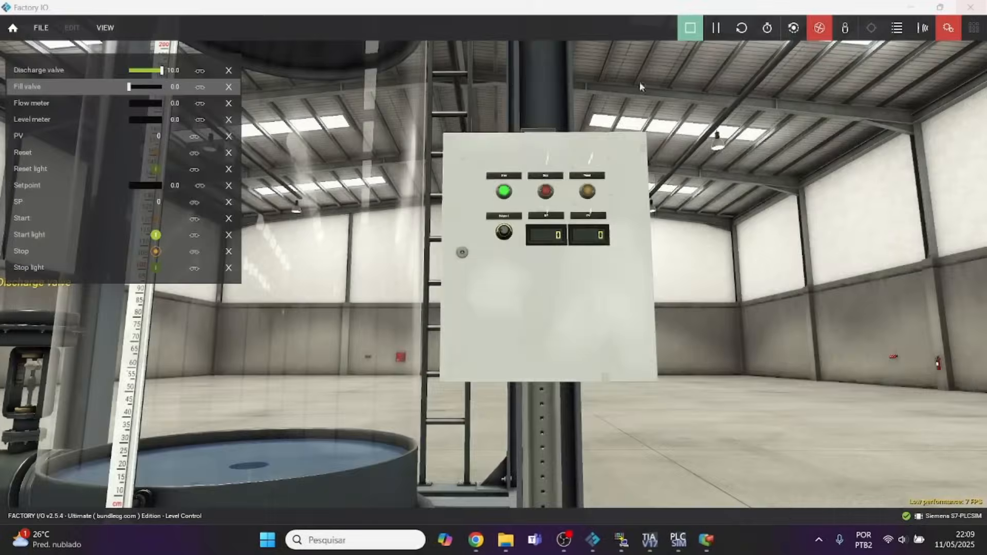
In Elipse E3 Studio, set the LAMPADAS tag's UseBitFields property to True and save all project files.
click(706, 543)
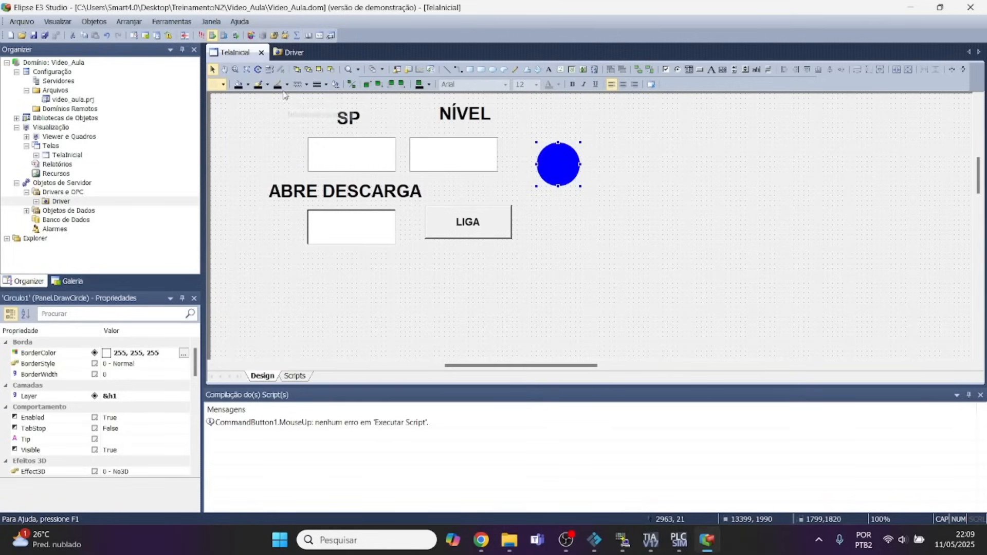
click(294, 55)
click(256, 160)
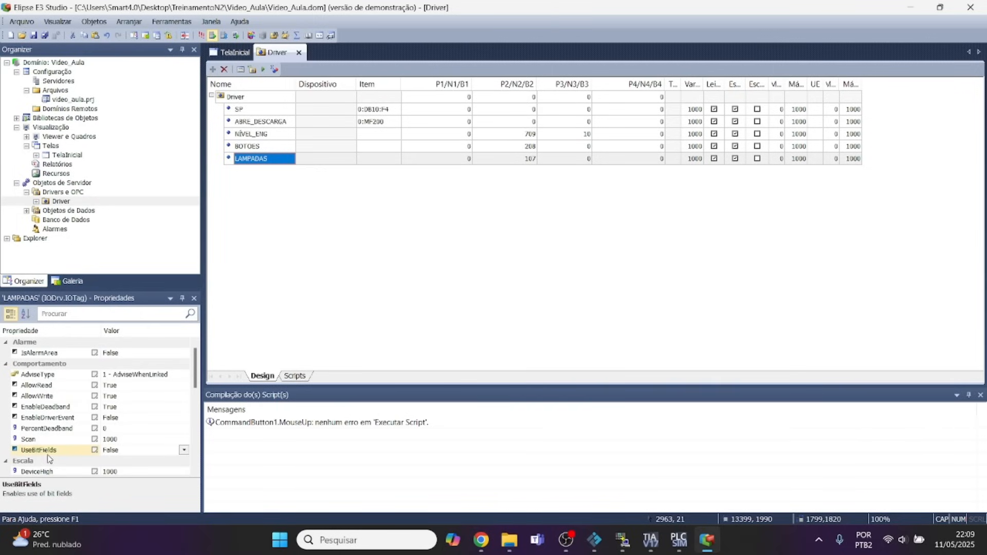
click(184, 451)
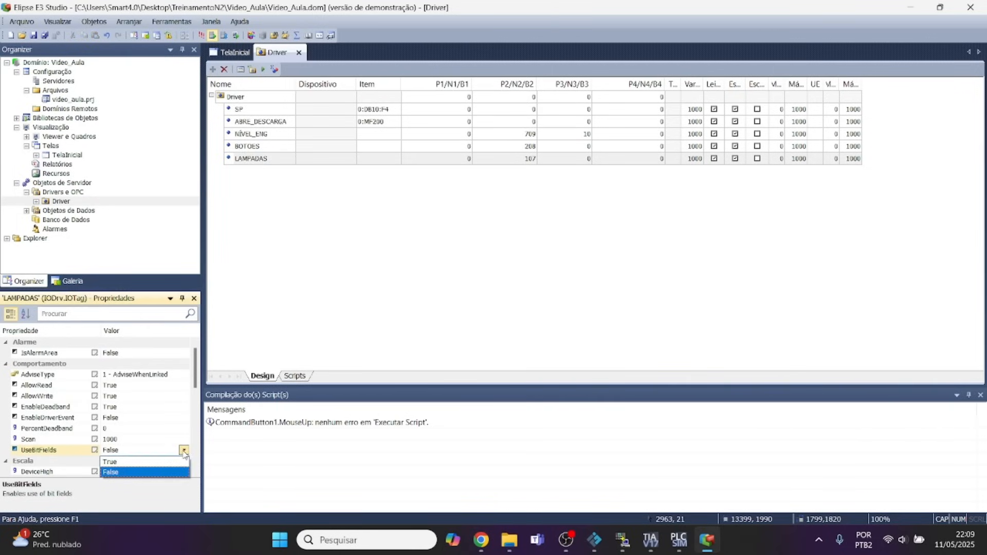
click(133, 465)
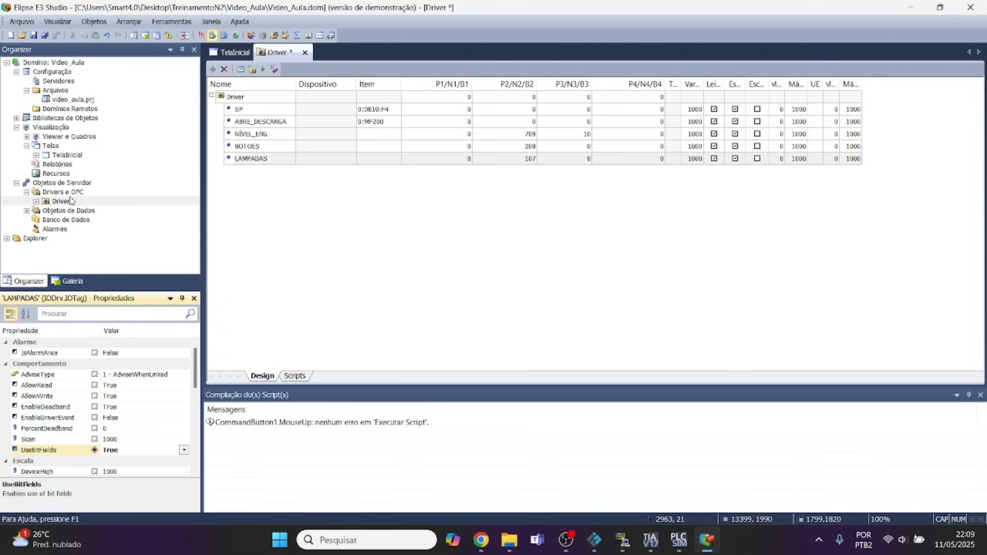
click(45, 36)
Run the application again, stop the plant with Stop on the Factory IO control panel, and check the lamp in E3 Viewer.
click(201, 36)
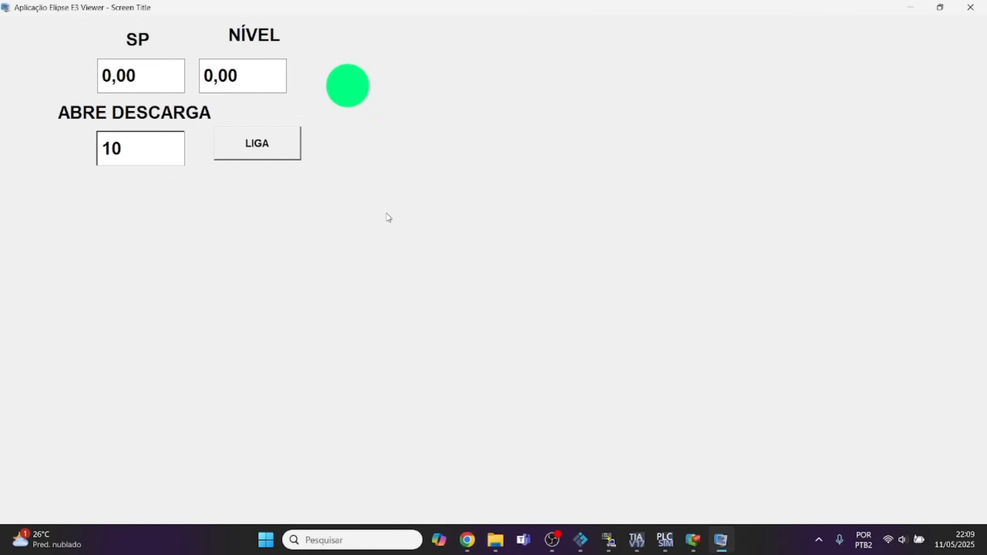
click(583, 541)
click(546, 192)
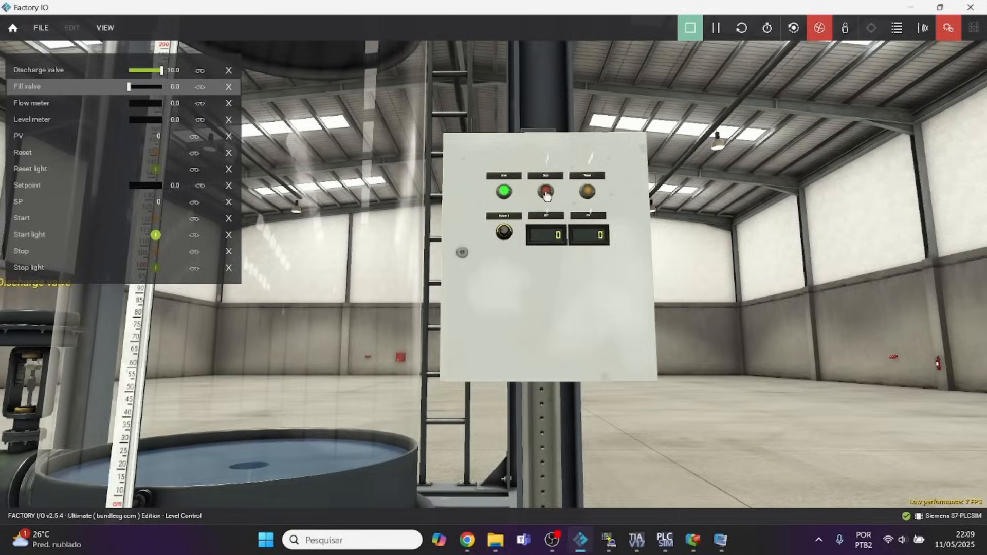
click(721, 539)
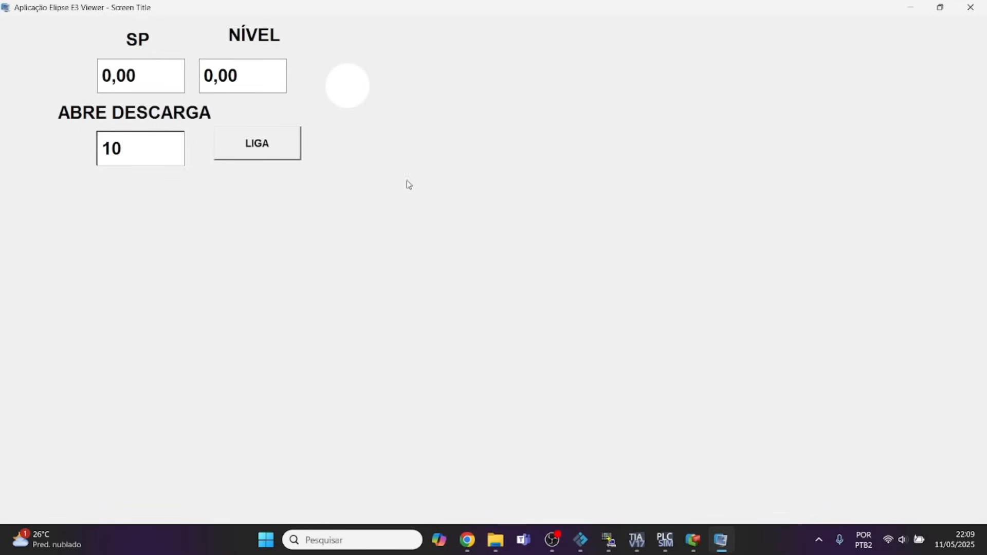